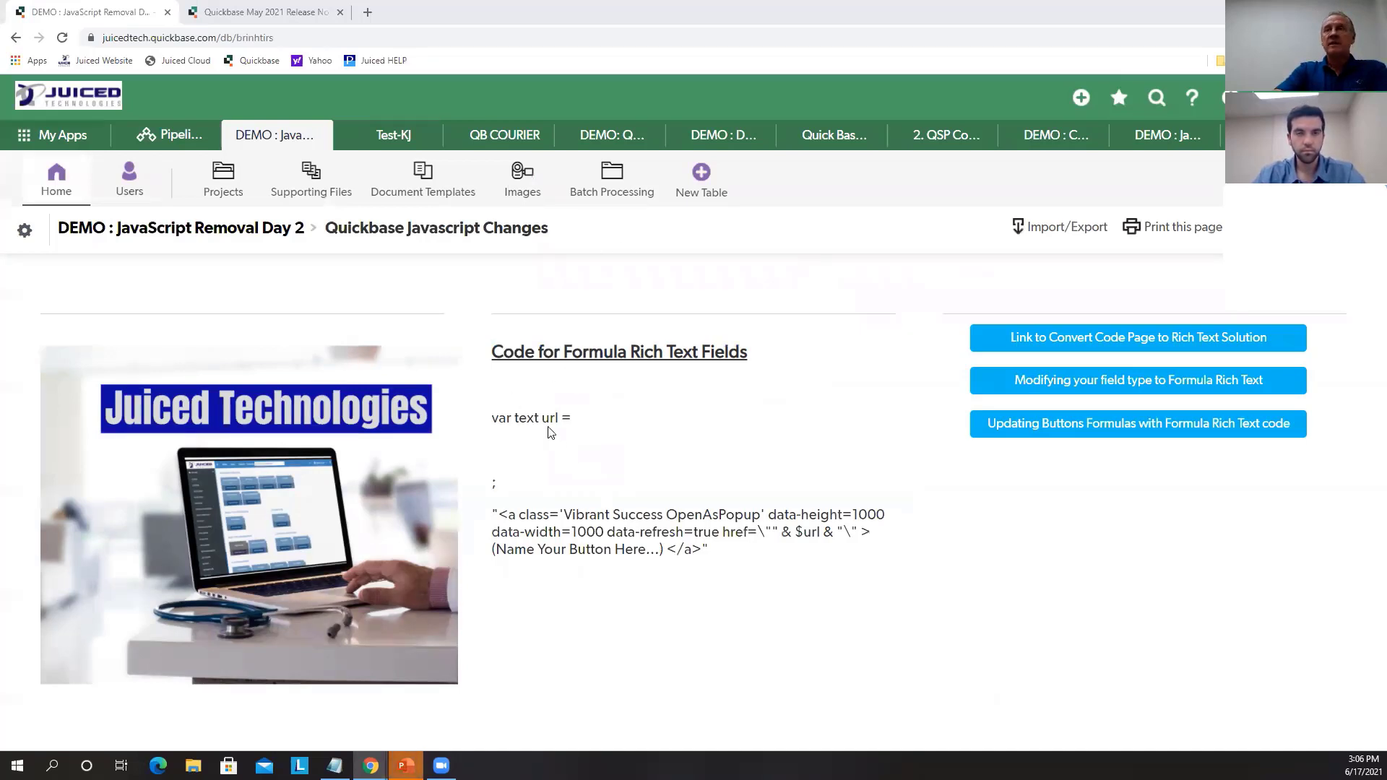
# Highlight the formula rich text code on the home page: the url variable line, the semicolon and the OpenAsPopup link line
pyautogui.moveTo(492, 417); pyautogui.dragTo(557, 418)
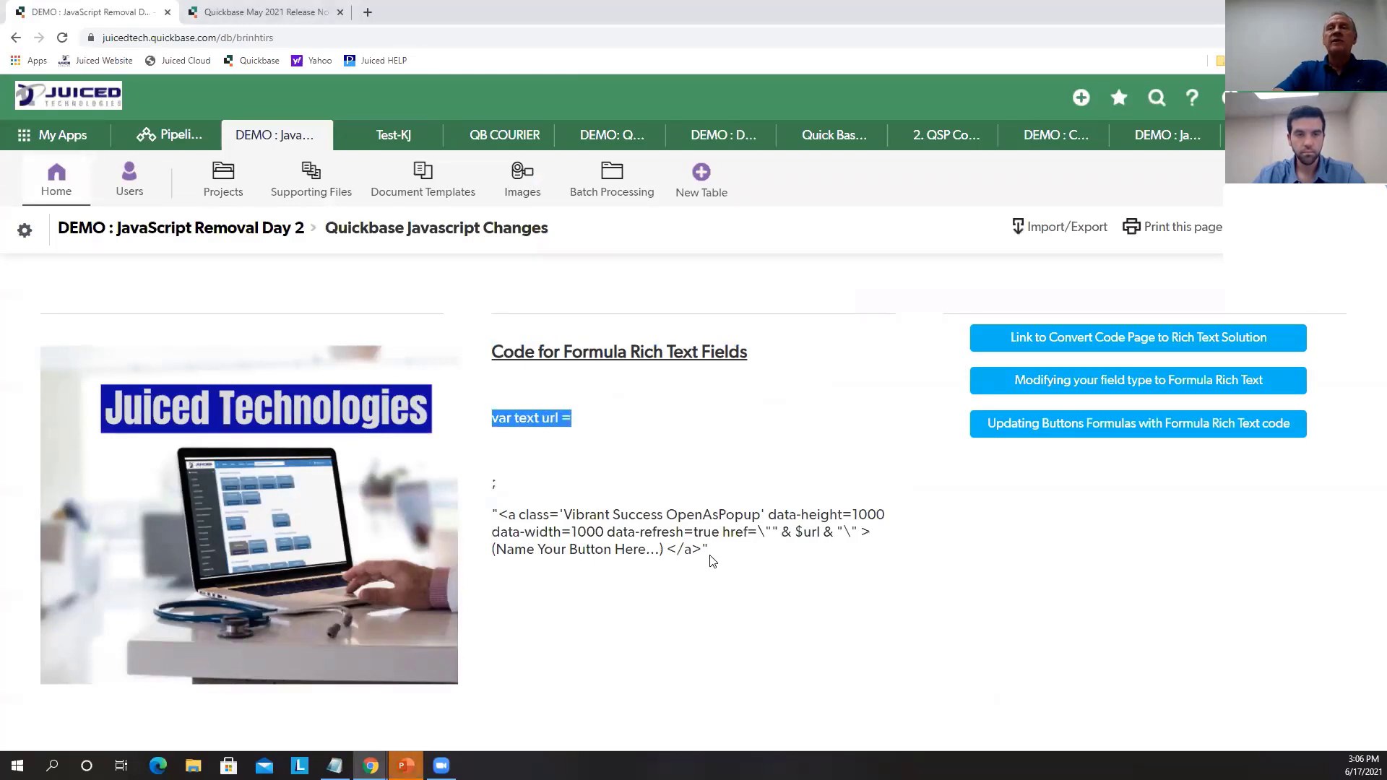
pyautogui.moveTo(710, 551); pyautogui.dragTo(516, 519)
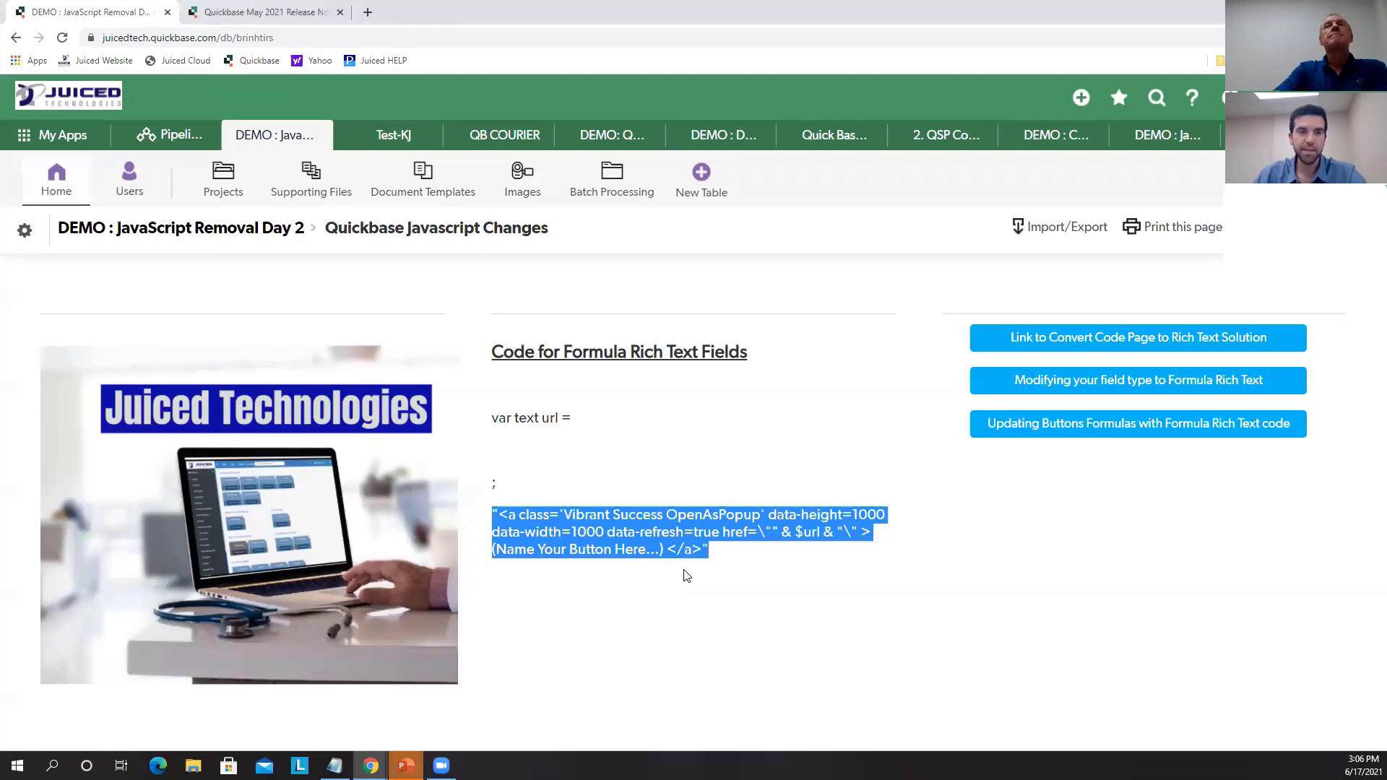
pyautogui.click(496, 491)
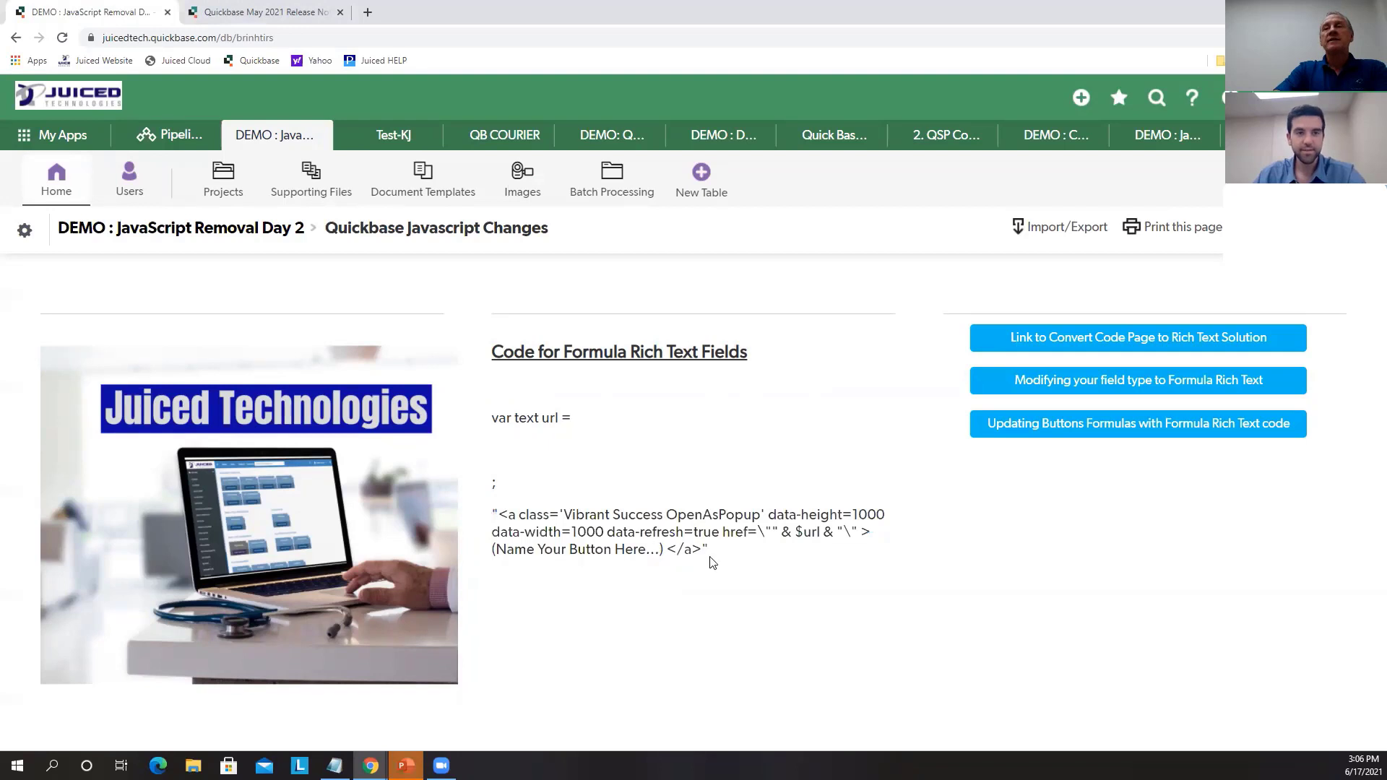
pyautogui.moveTo(710, 552); pyautogui.dragTo(522, 420)
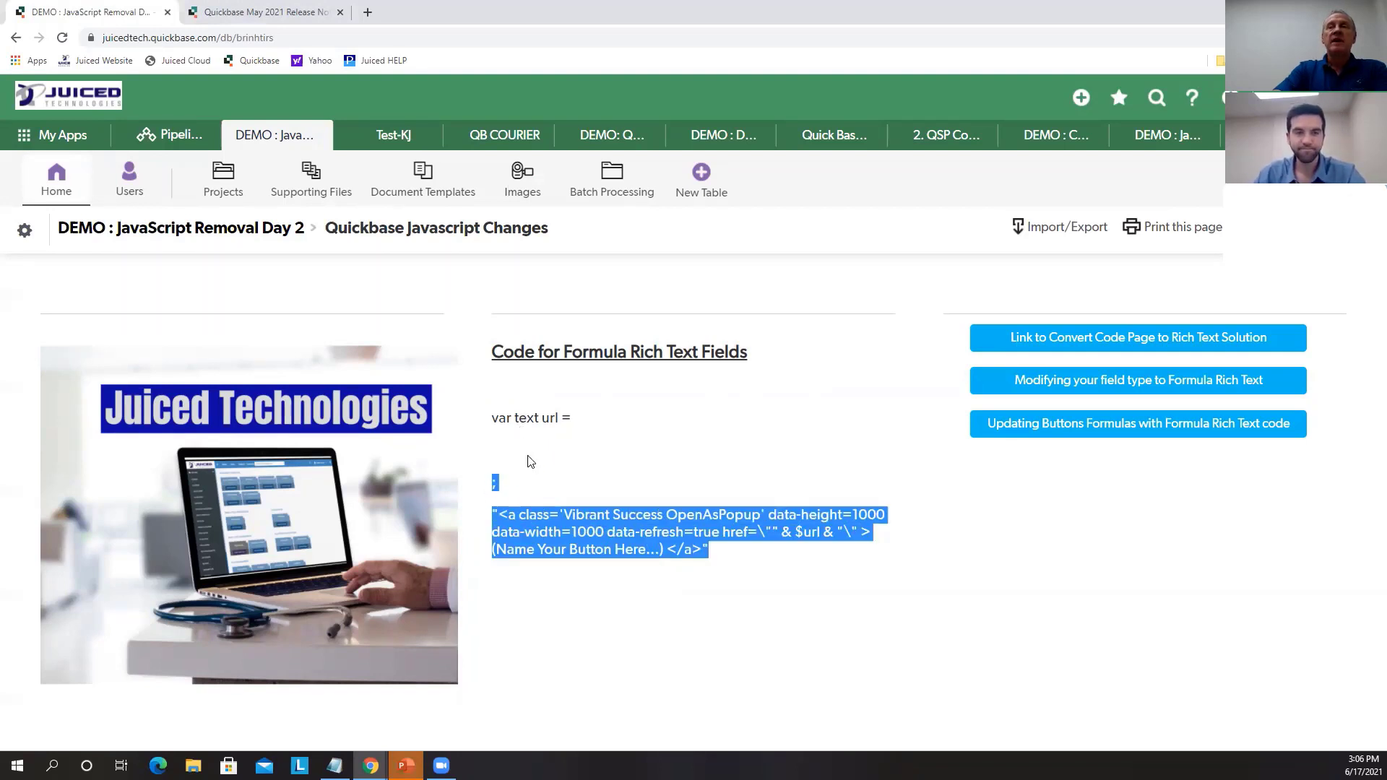
pyautogui.click(533, 473)
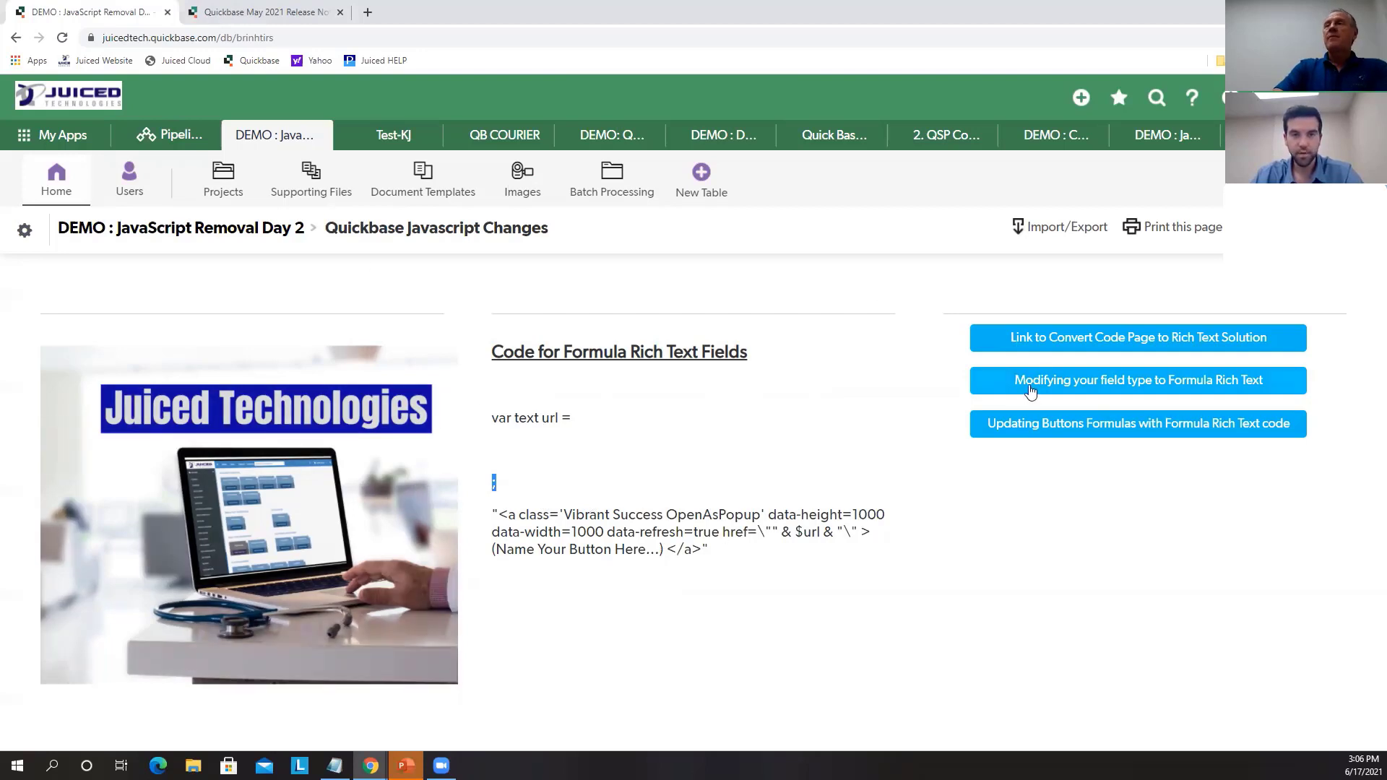
# Open the guide for converting the code page to the rich text solution separately and look through its first steps
pyautogui.rightClick(1051, 341)
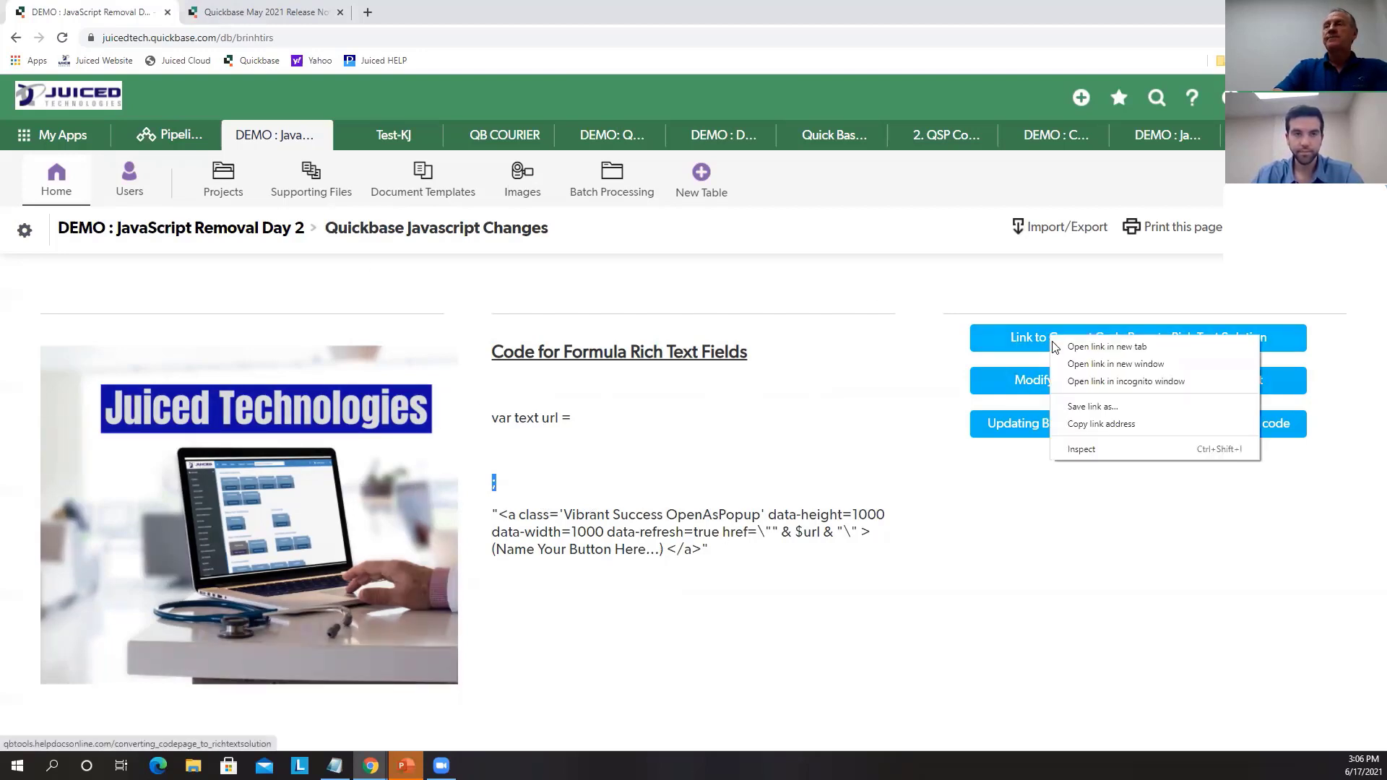
pyautogui.click(1073, 353)
pyautogui.click(257, 13)
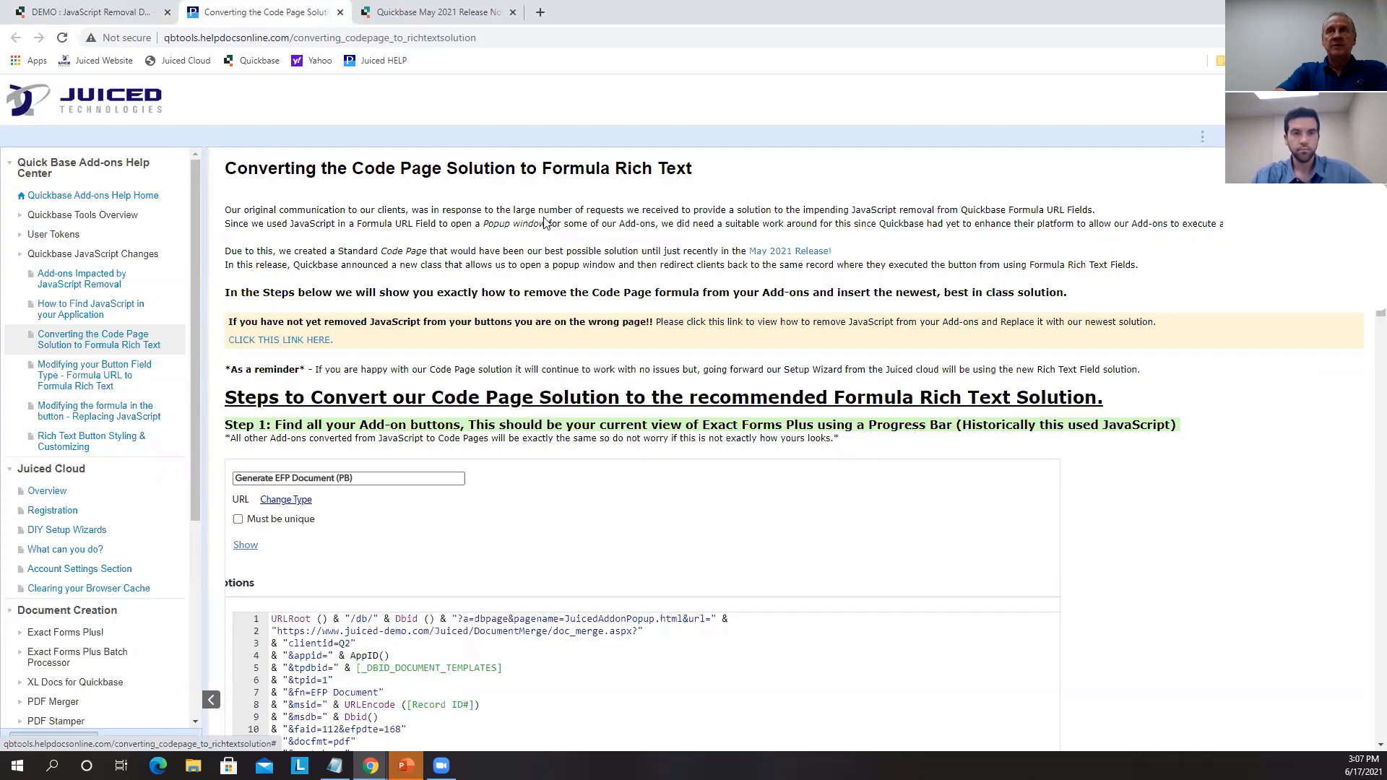
pyautogui.scroll(-5, 657, 528)
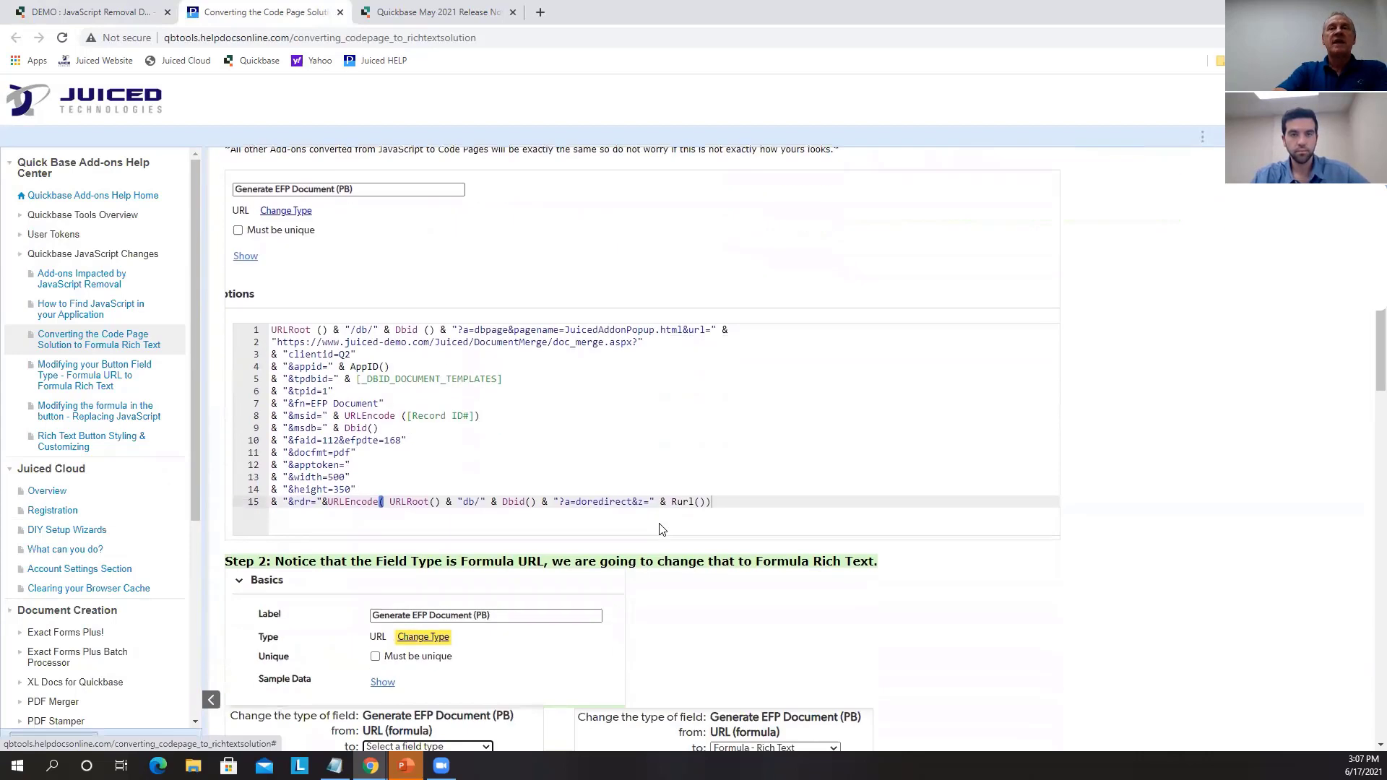
pyautogui.scroll(5, 658, 523)
# From the demo app's home page, open the guide on modifying the field type to Formula Rich Text and skim its steps
pyautogui.click(135, 13)
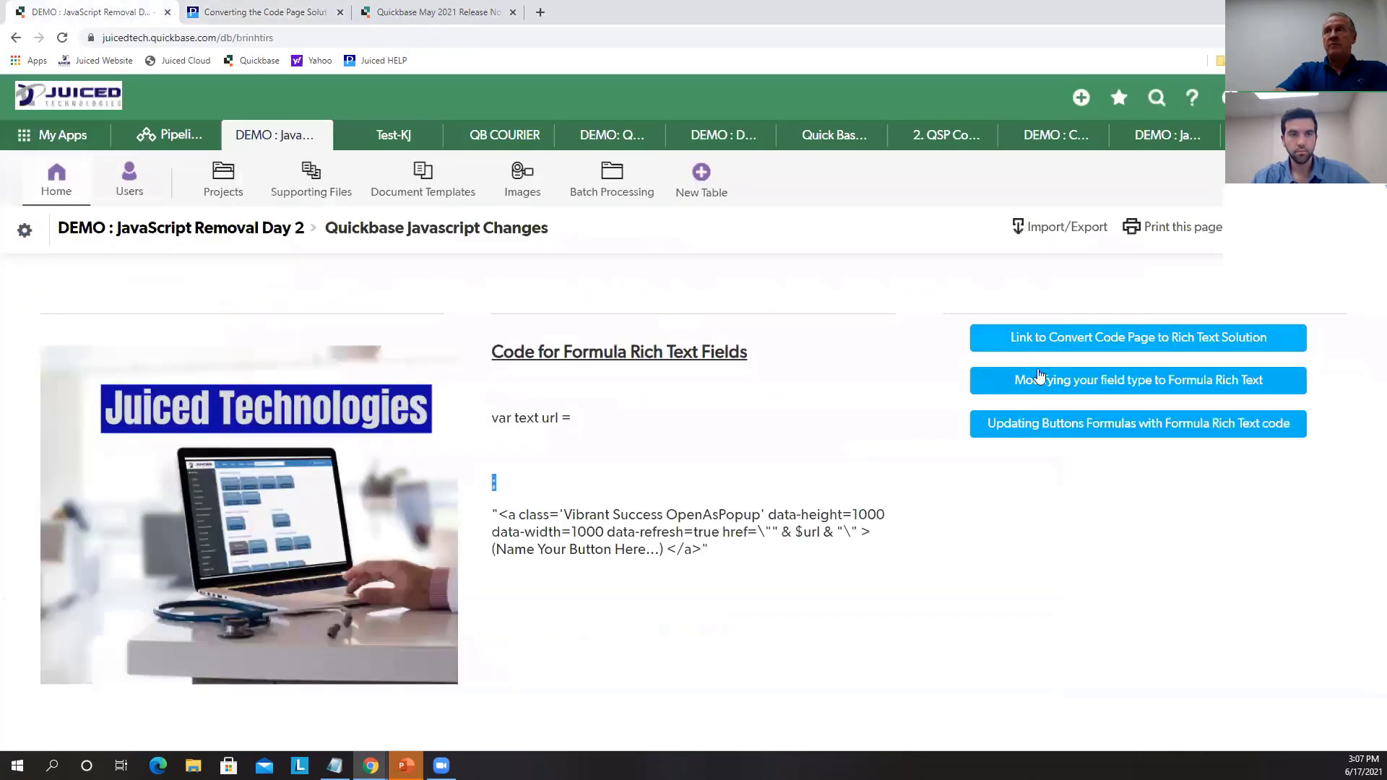
pyautogui.rightClick(1078, 381)
pyautogui.click(1132, 392)
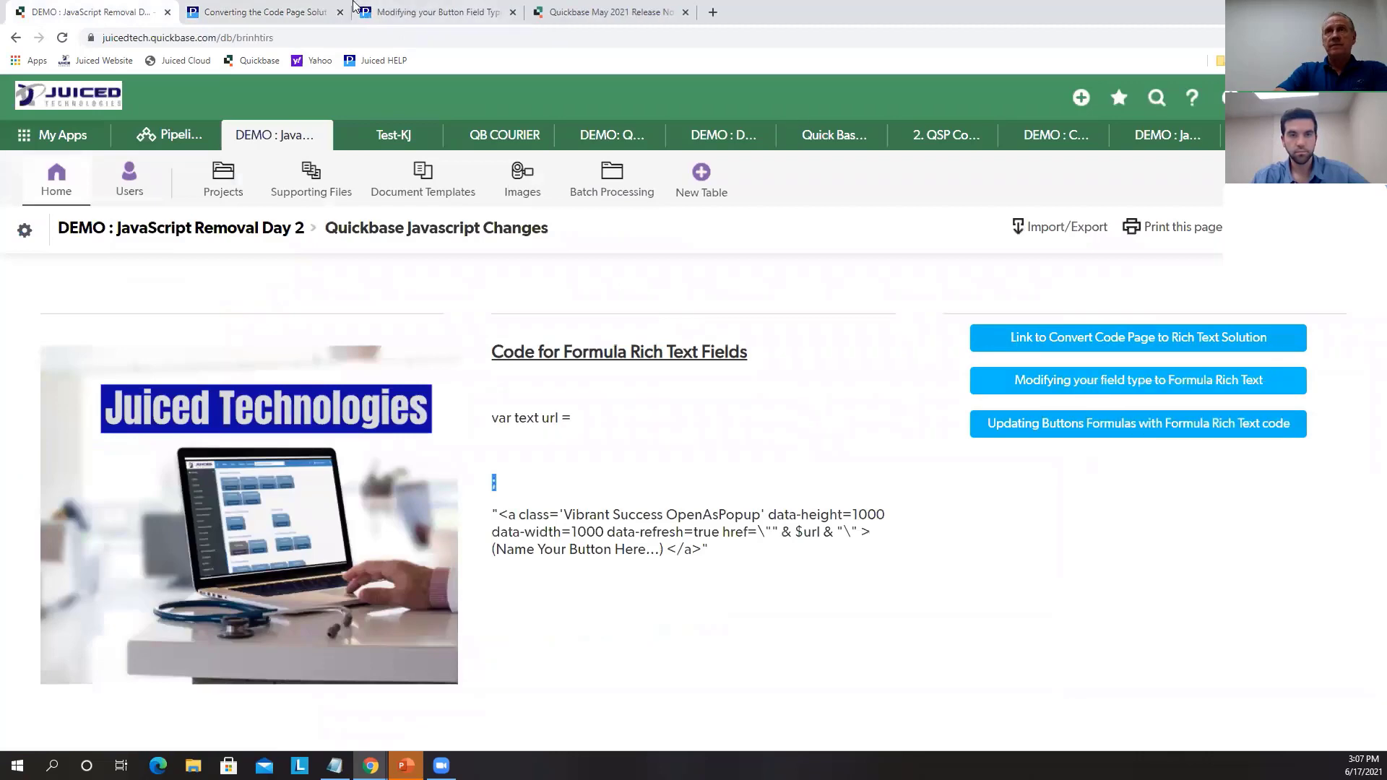
pyautogui.click(429, 12)
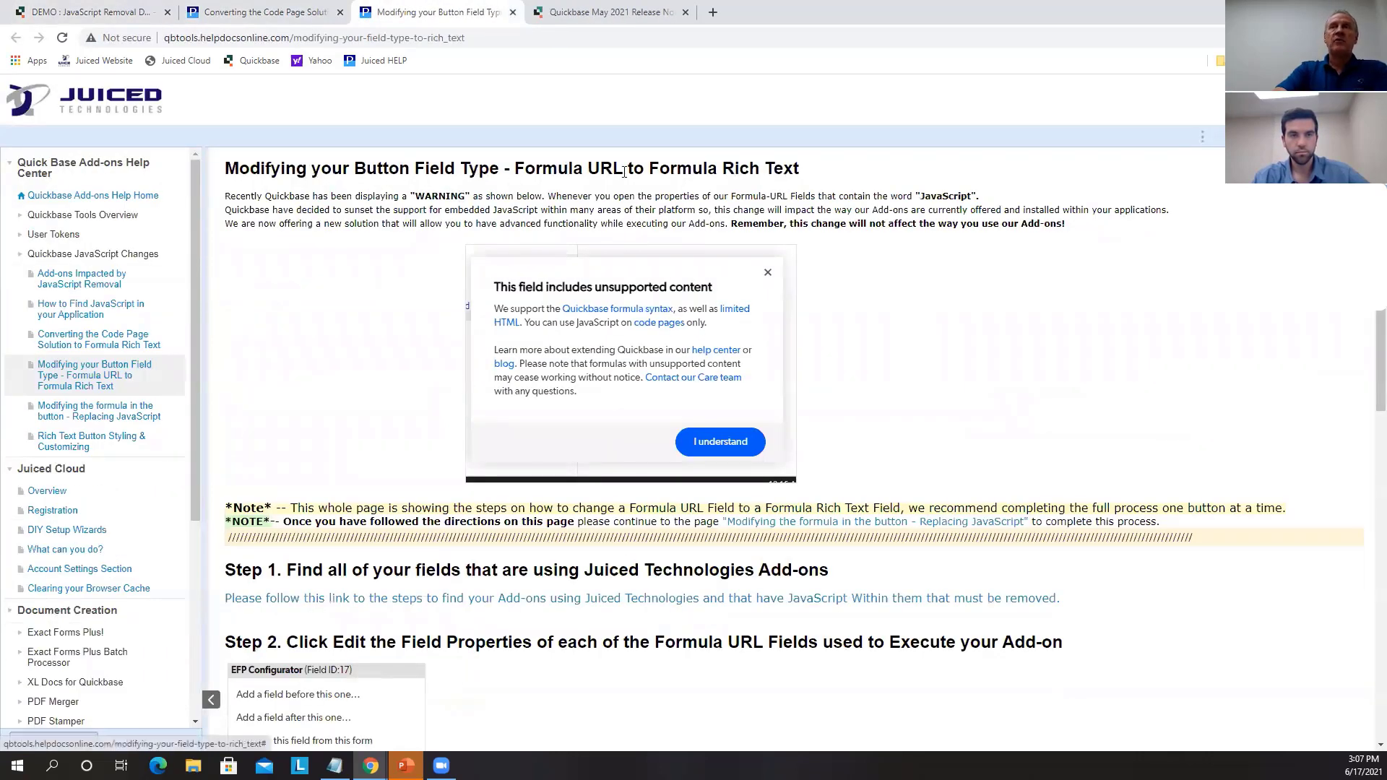
pyautogui.scroll(-10, 903, 470)
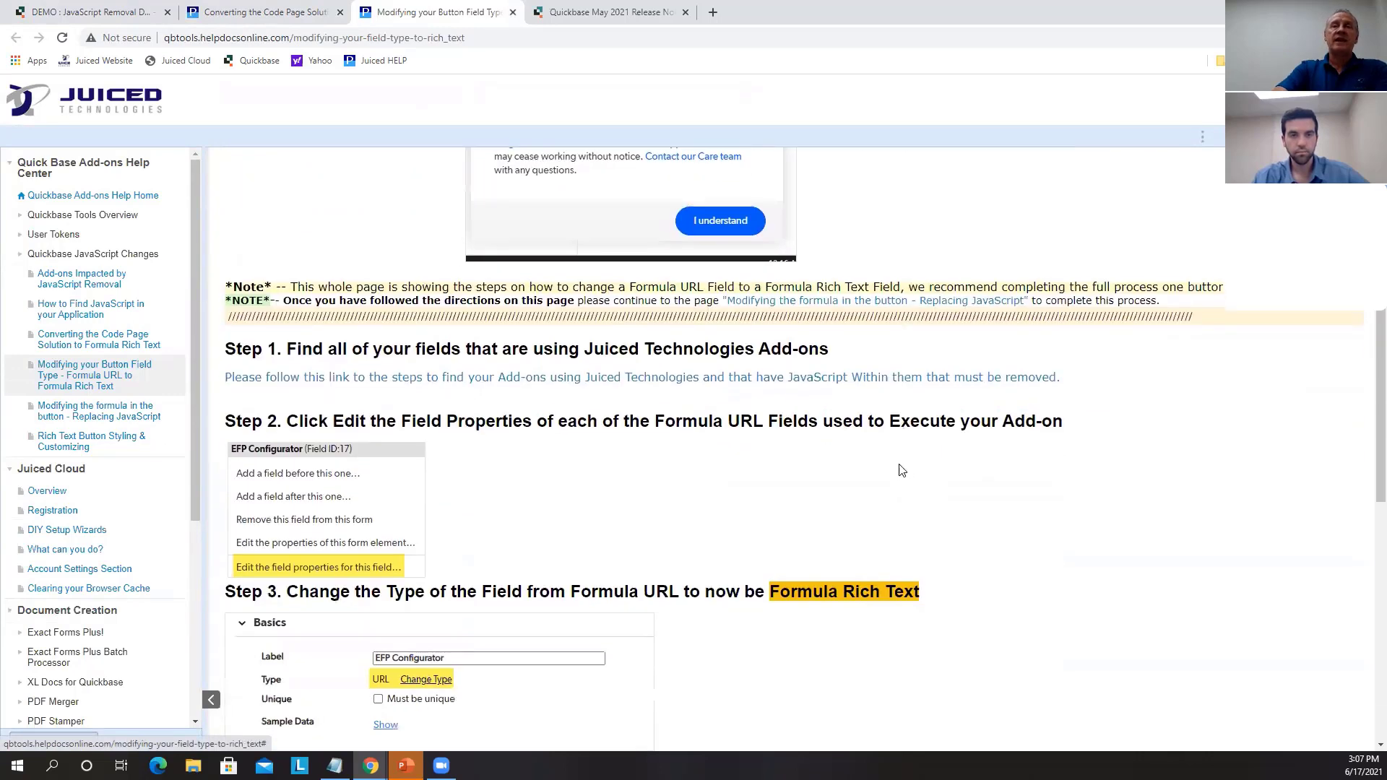
pyautogui.scroll(10, 891, 454)
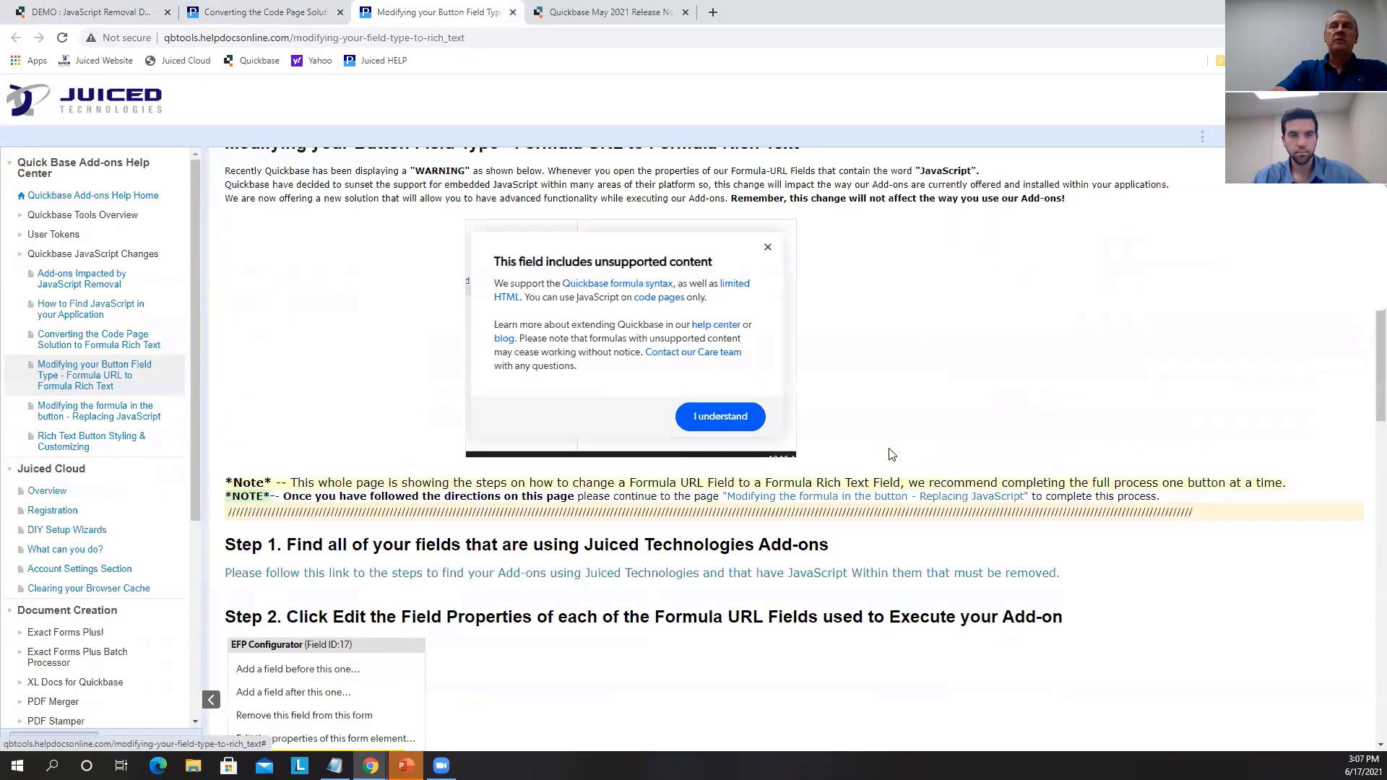
# From the demo app's home page, open the guide on updating button formulas with Formula Rich Text code and review its formula examples
pyautogui.click(94, 12)
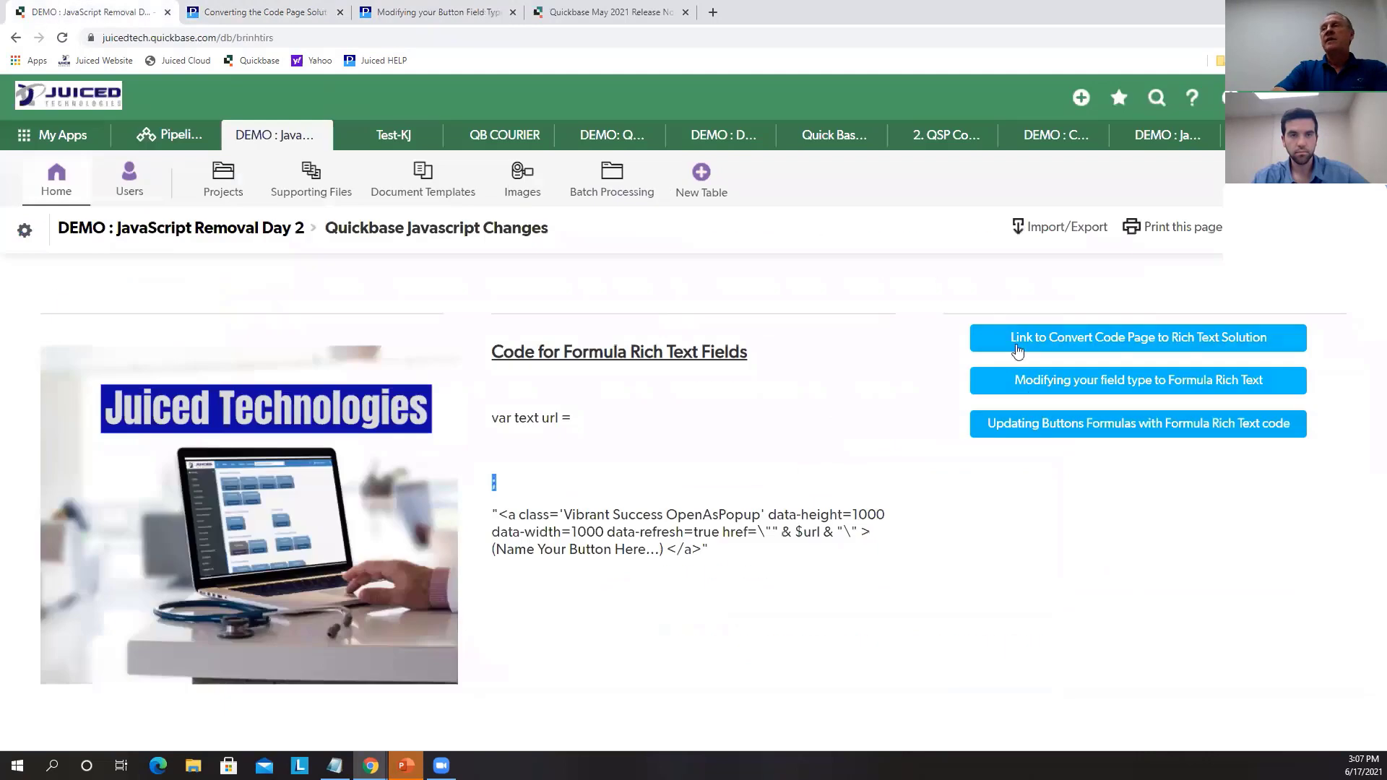
pyautogui.rightClick(1042, 432)
pyautogui.click(1056, 442)
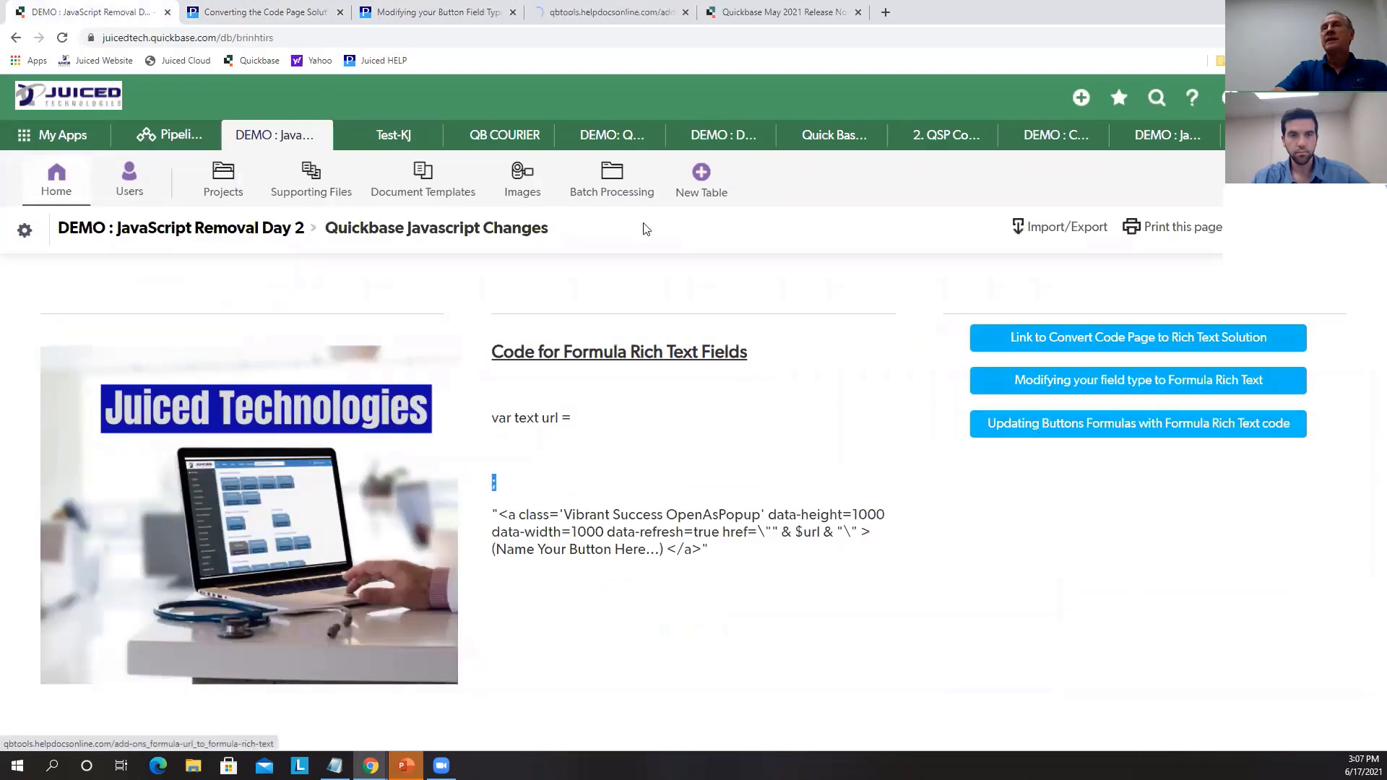
pyautogui.click(600, 12)
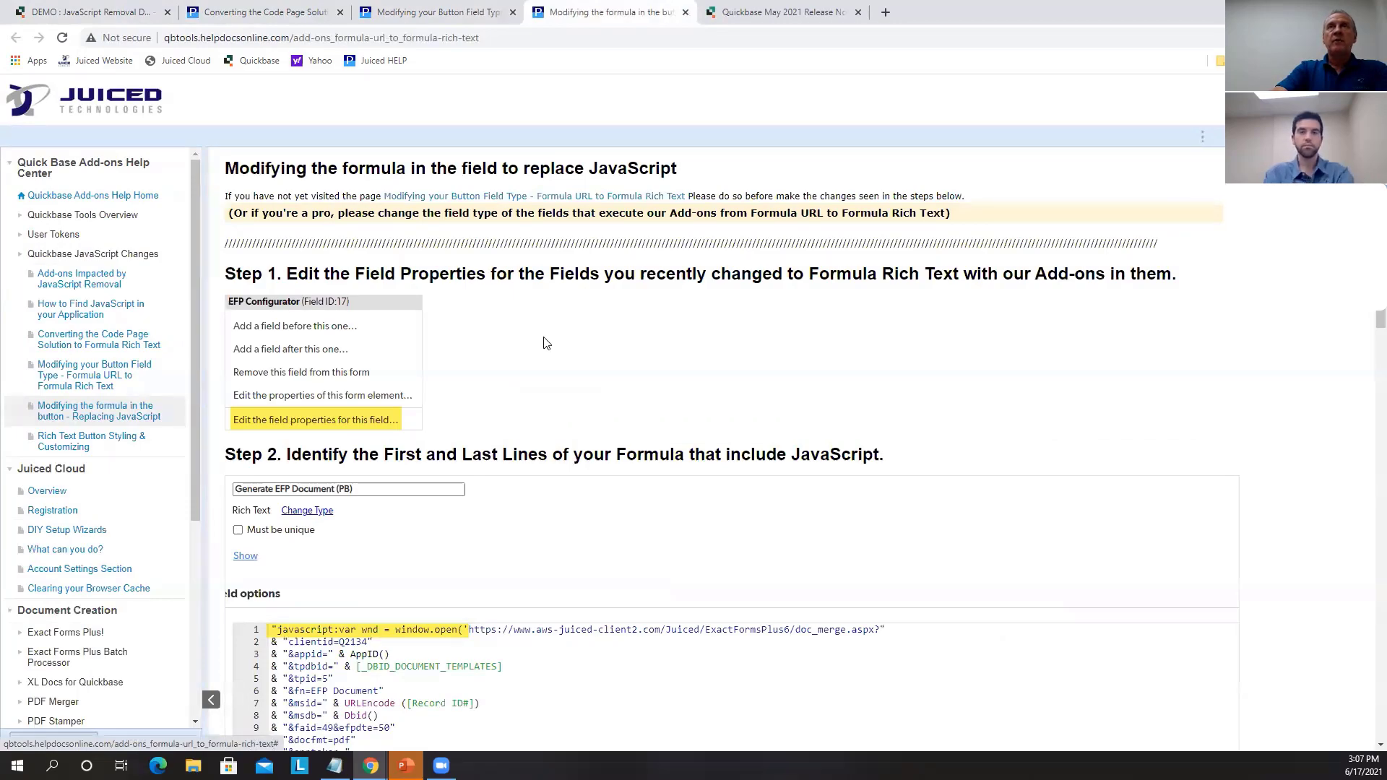
pyautogui.scroll(-13, 546, 343)
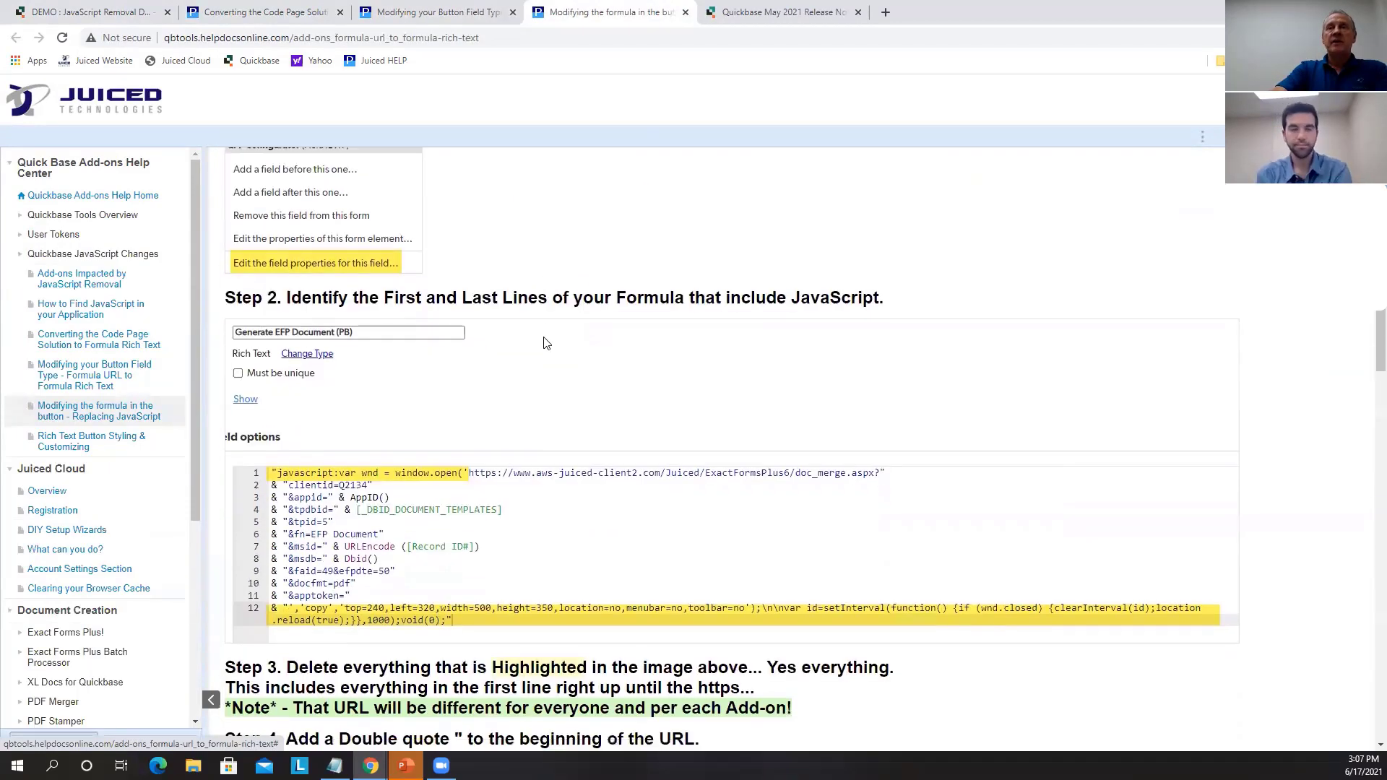
pyautogui.scroll(-10, 545, 344)
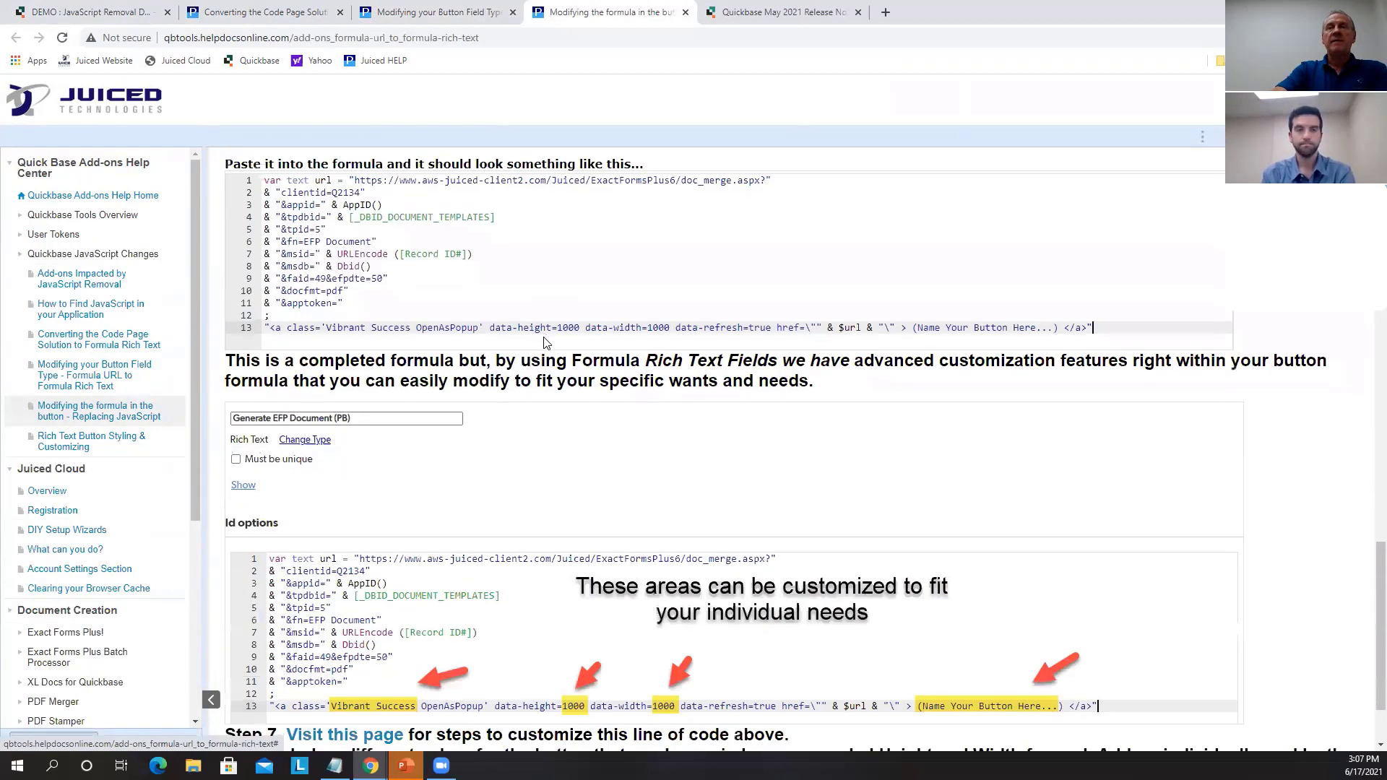
pyautogui.scroll(8, 545, 343)
pyautogui.scroll(15, 546, 344)
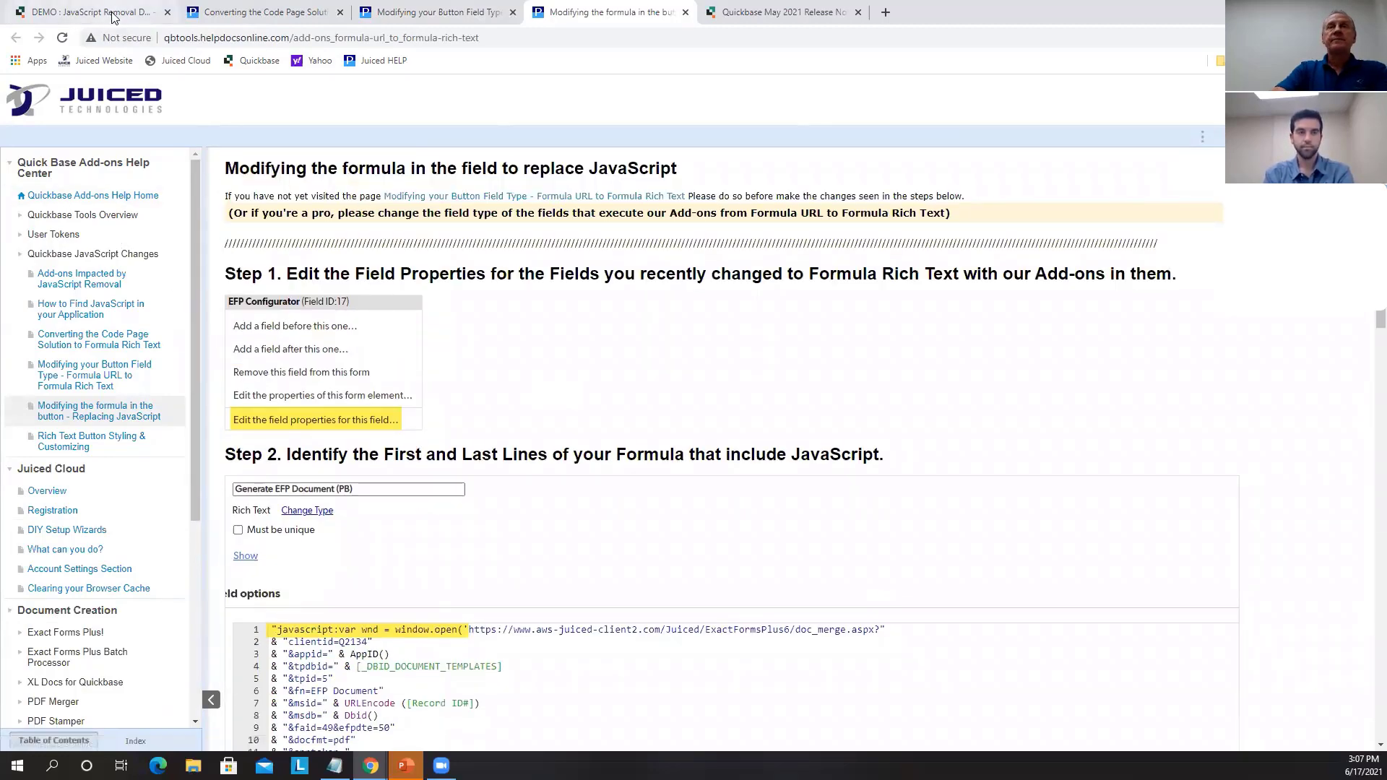
# Open the Quickbase JavaScript Changes overview from the current guide, and again through the Help Center linked on the Juiced website
pyautogui.click(93, 253)
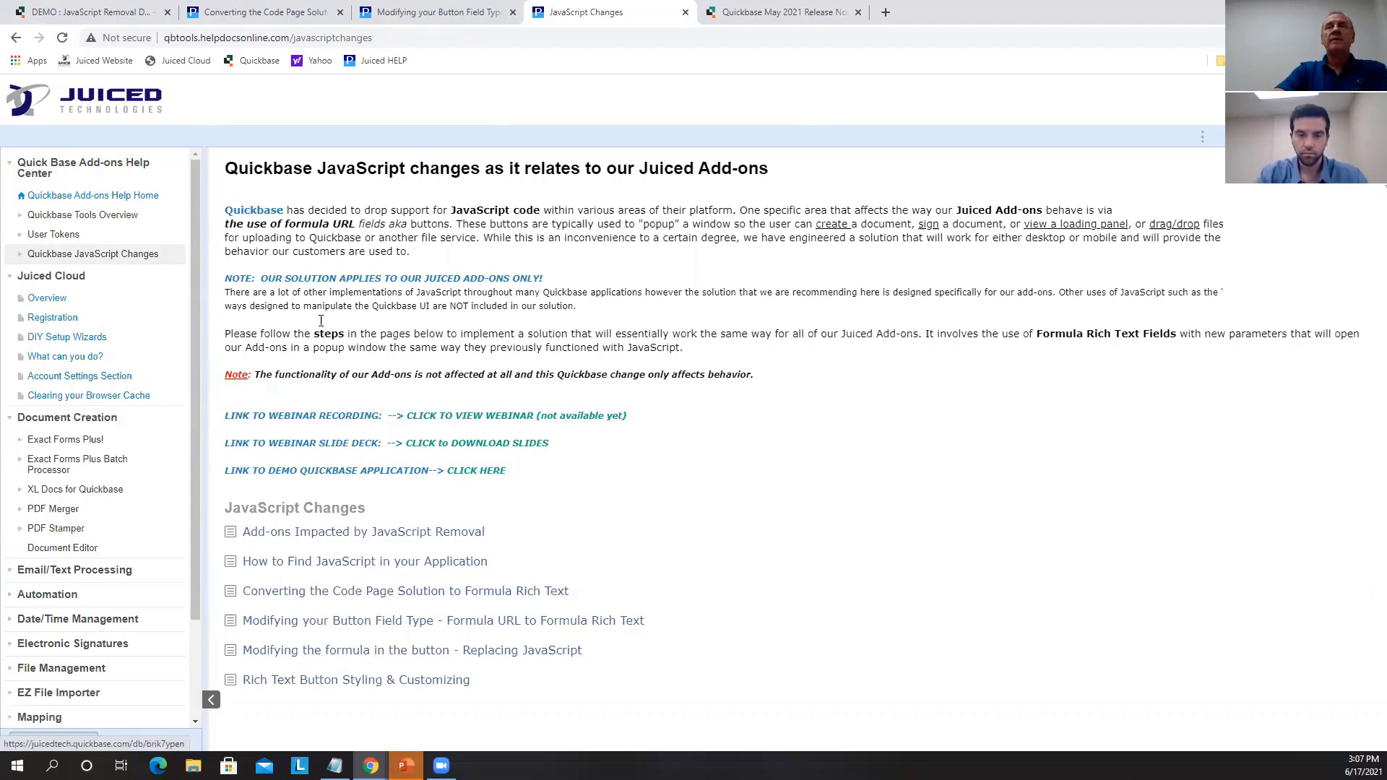
pyautogui.rightClick(115, 64)
pyautogui.click(152, 74)
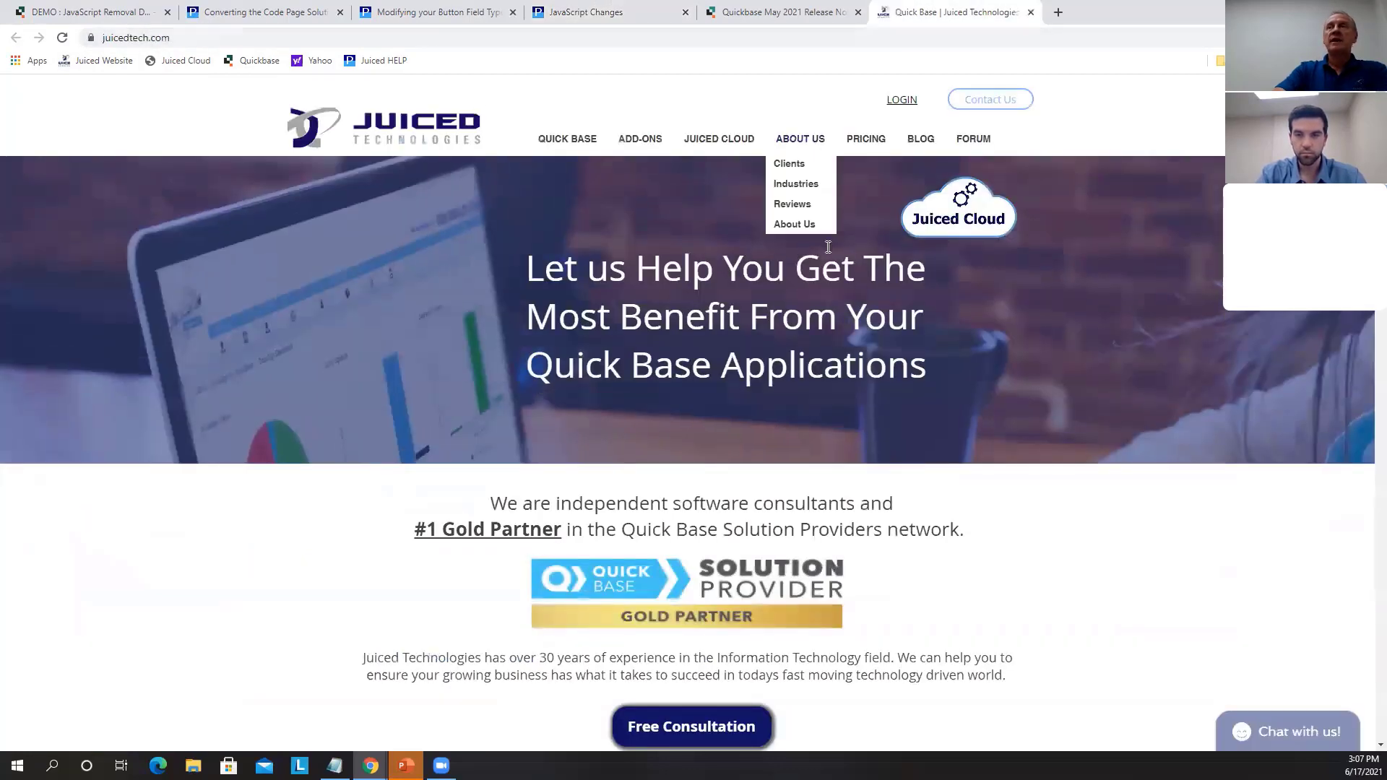
pyautogui.scroll(-20, 1032, 521)
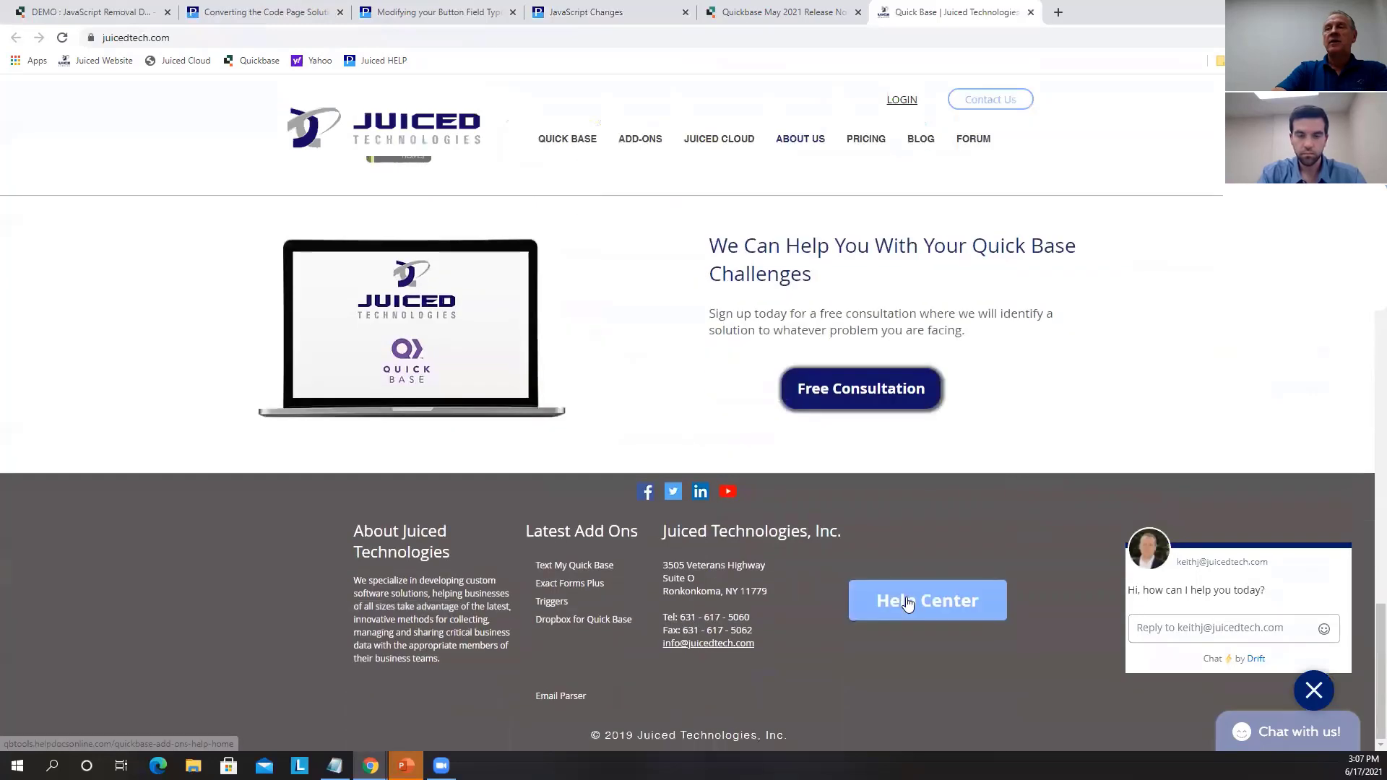
pyautogui.click(908, 604)
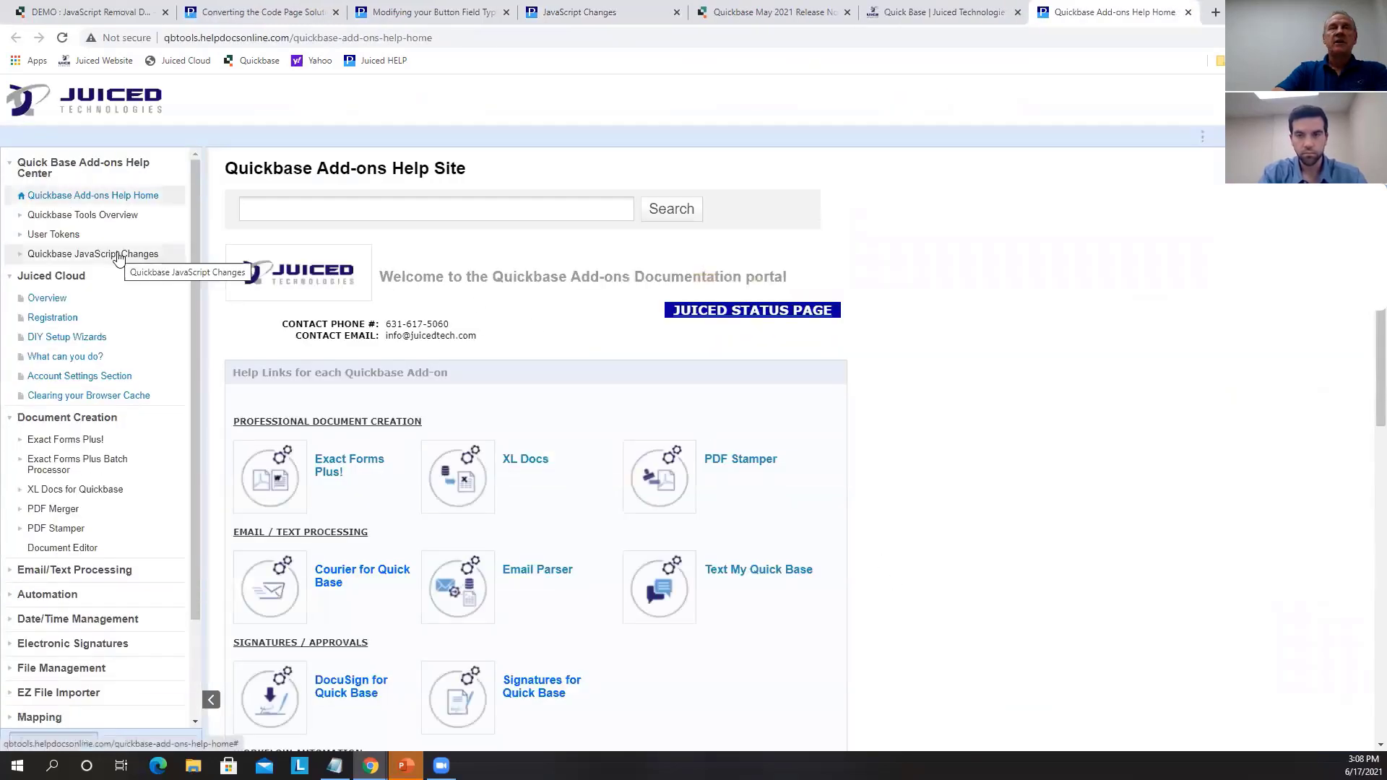
pyautogui.click(119, 258)
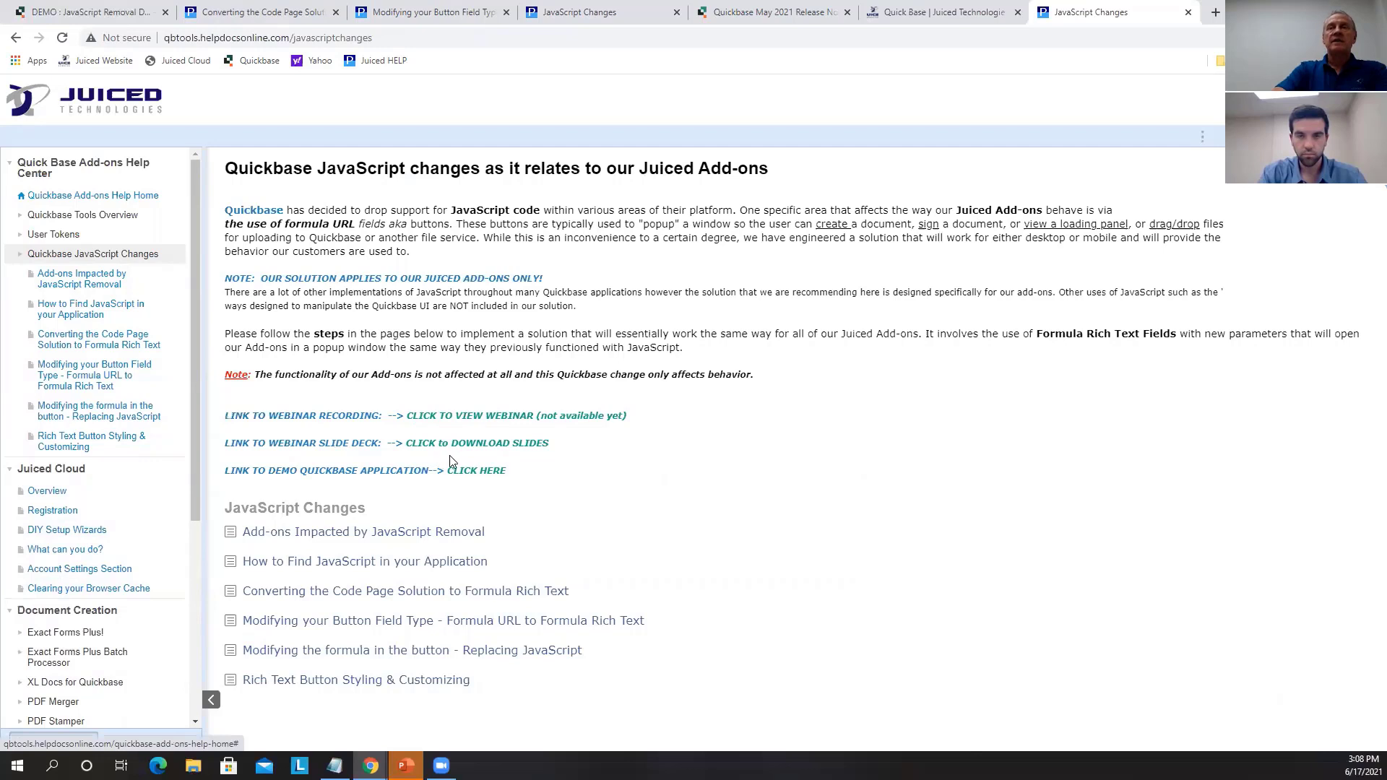
# Close the two conversion guides and the duplicate JavaScript Changes page, and return to the demo app
pyautogui.click(336, 12)
pyautogui.click(336, 12)
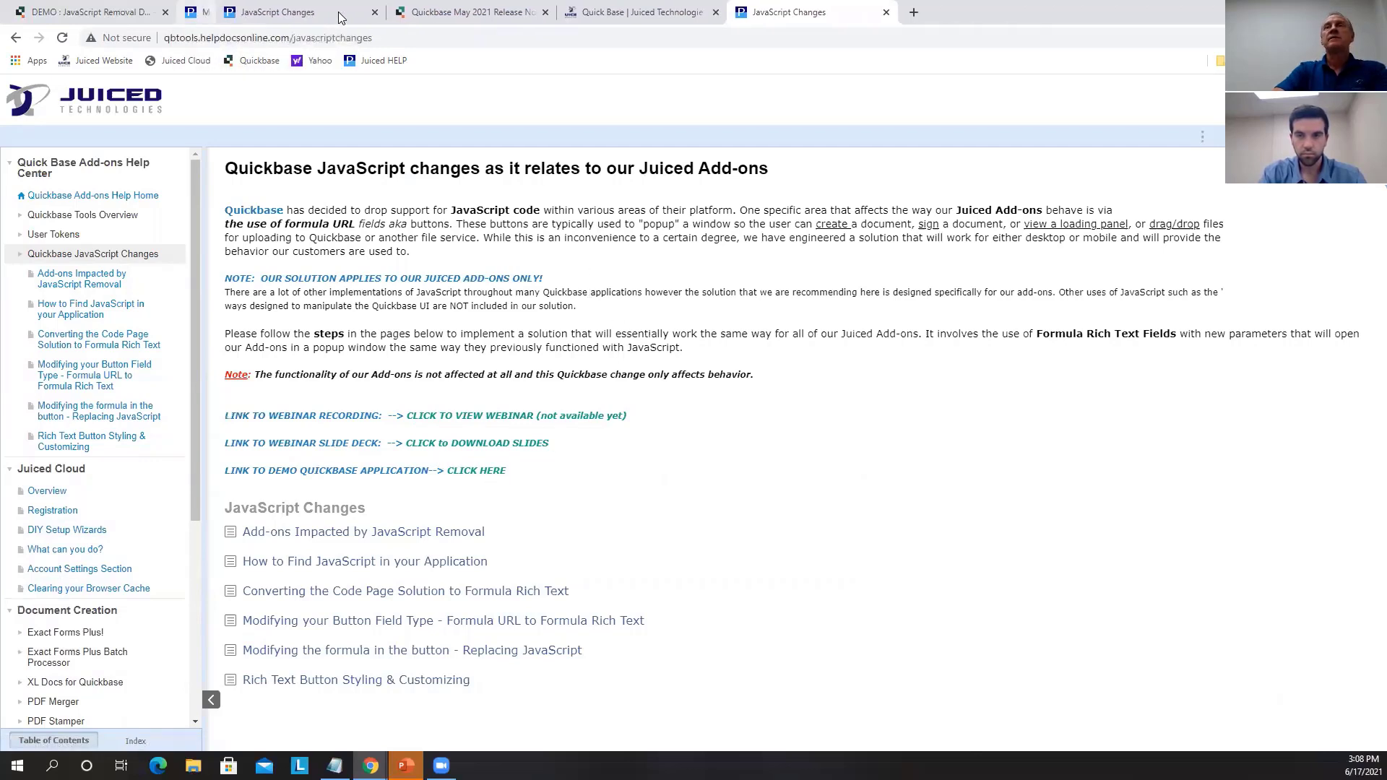
pyautogui.click(336, 12)
pyautogui.click(116, 13)
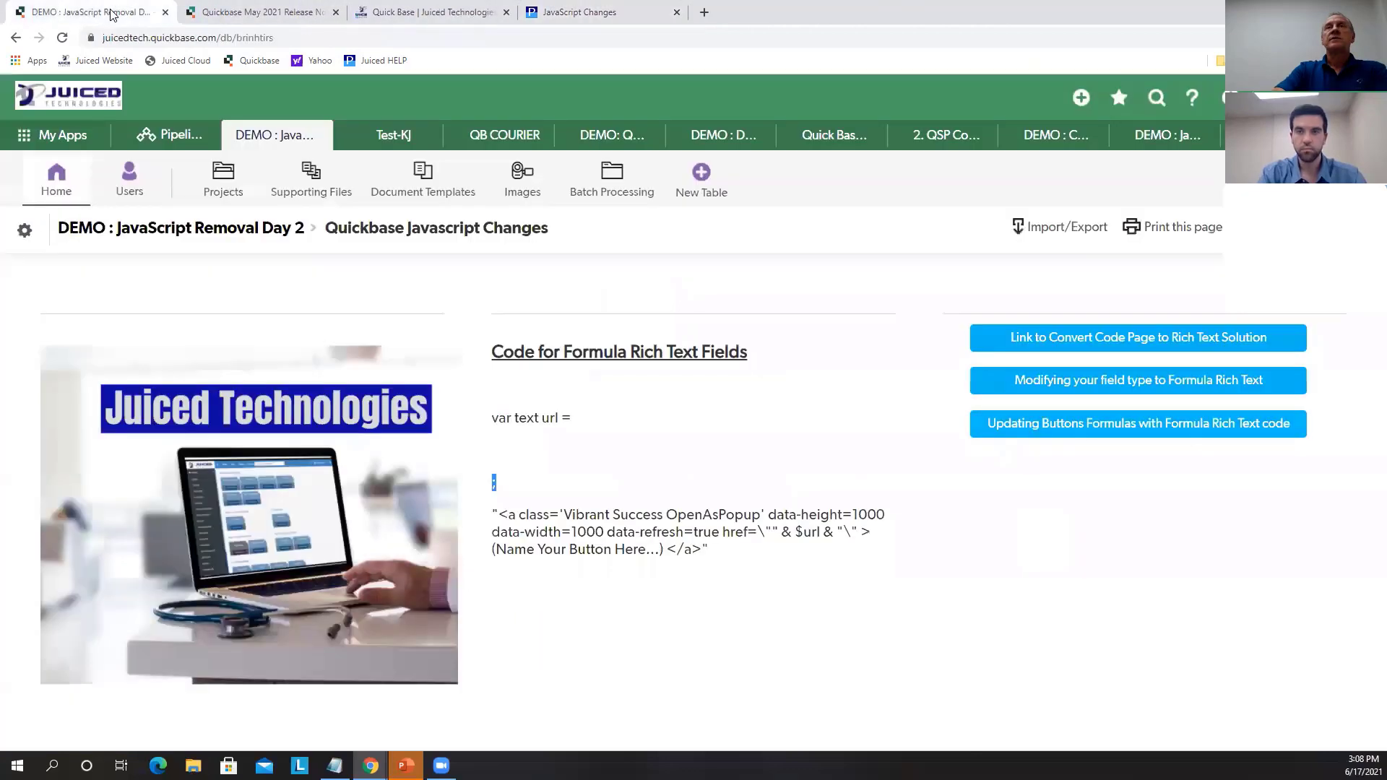
# Examine the Quickbase May 2021 release notes on new CSS classes, highlighting the heading and the popup options for formula-rich text fields
pyautogui.click(302, 13)
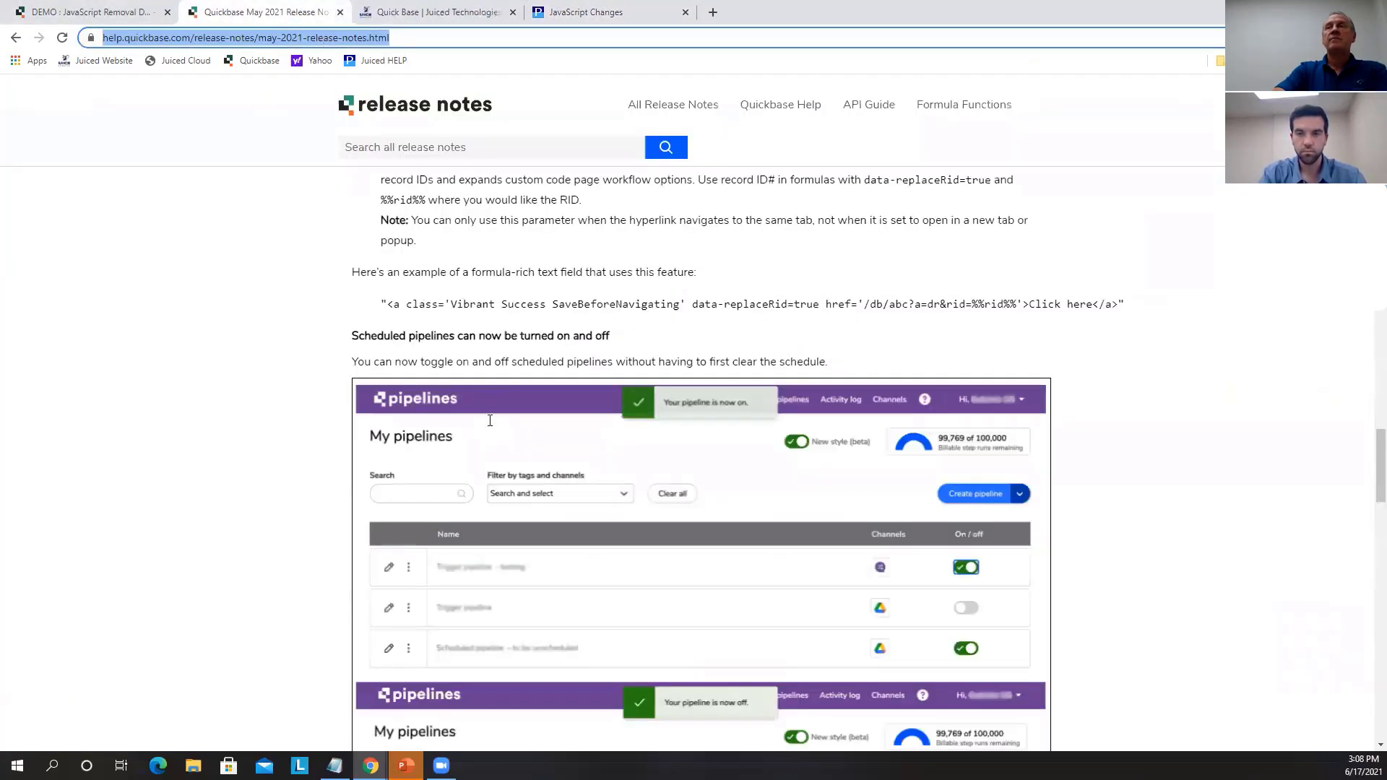
pyautogui.scroll(4, 641, 443)
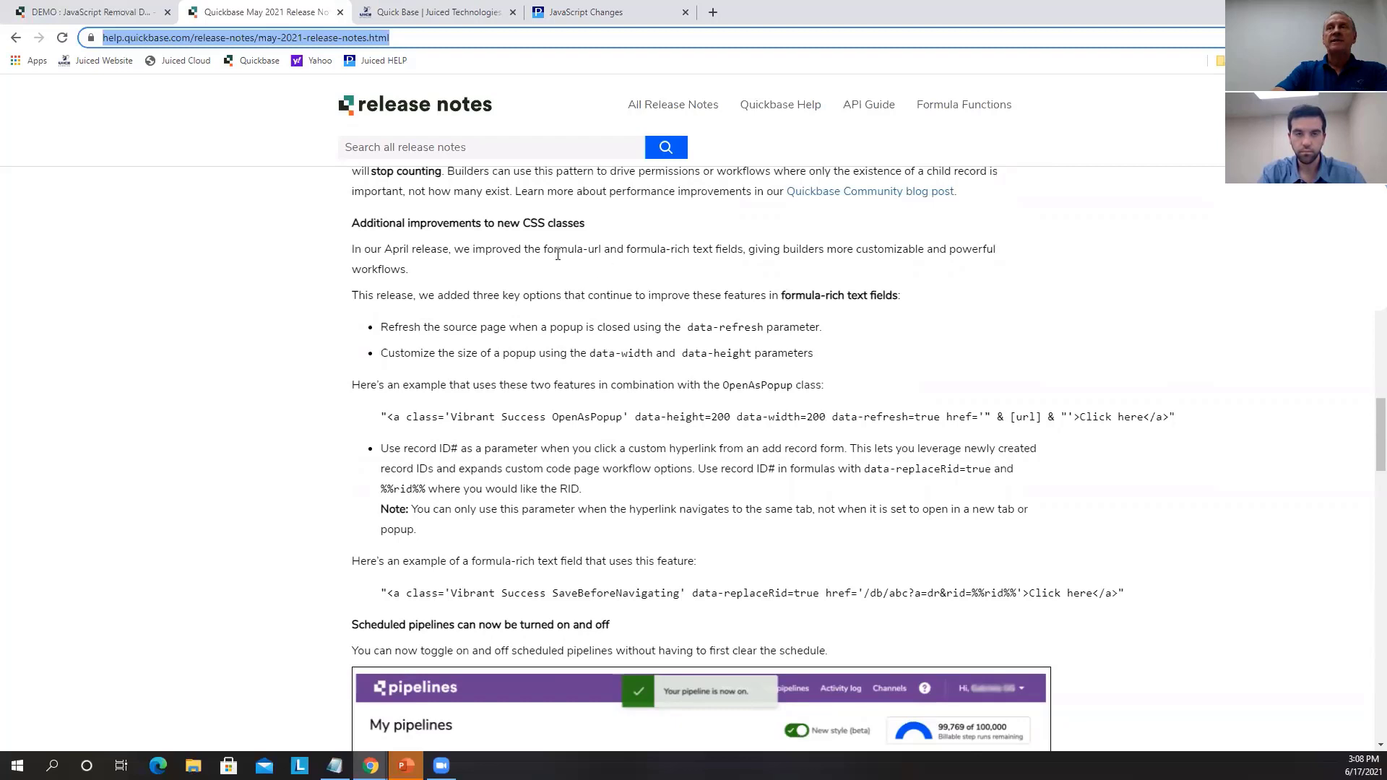
pyautogui.moveTo(492, 224); pyautogui.dragTo(598, 250)
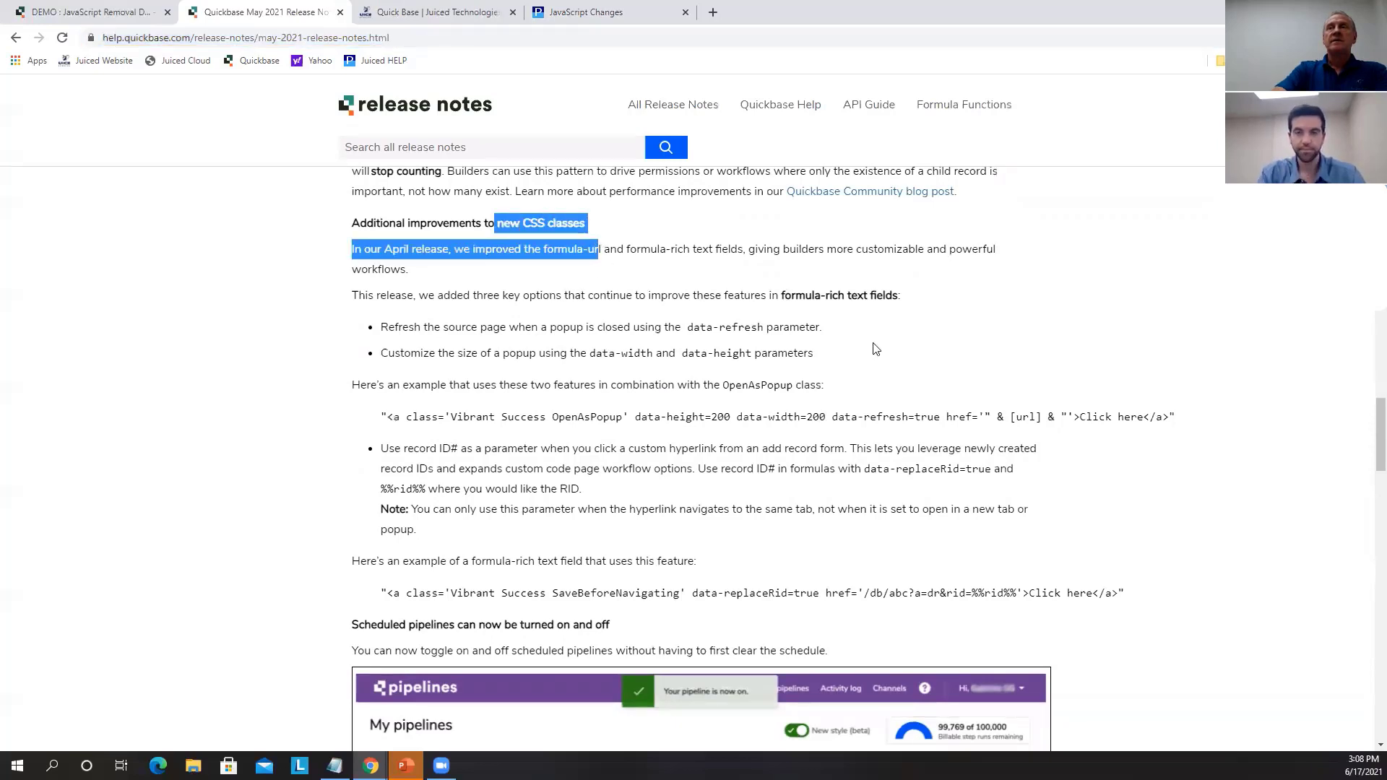
pyautogui.moveTo(397, 325); pyautogui.dragTo(463, 354)
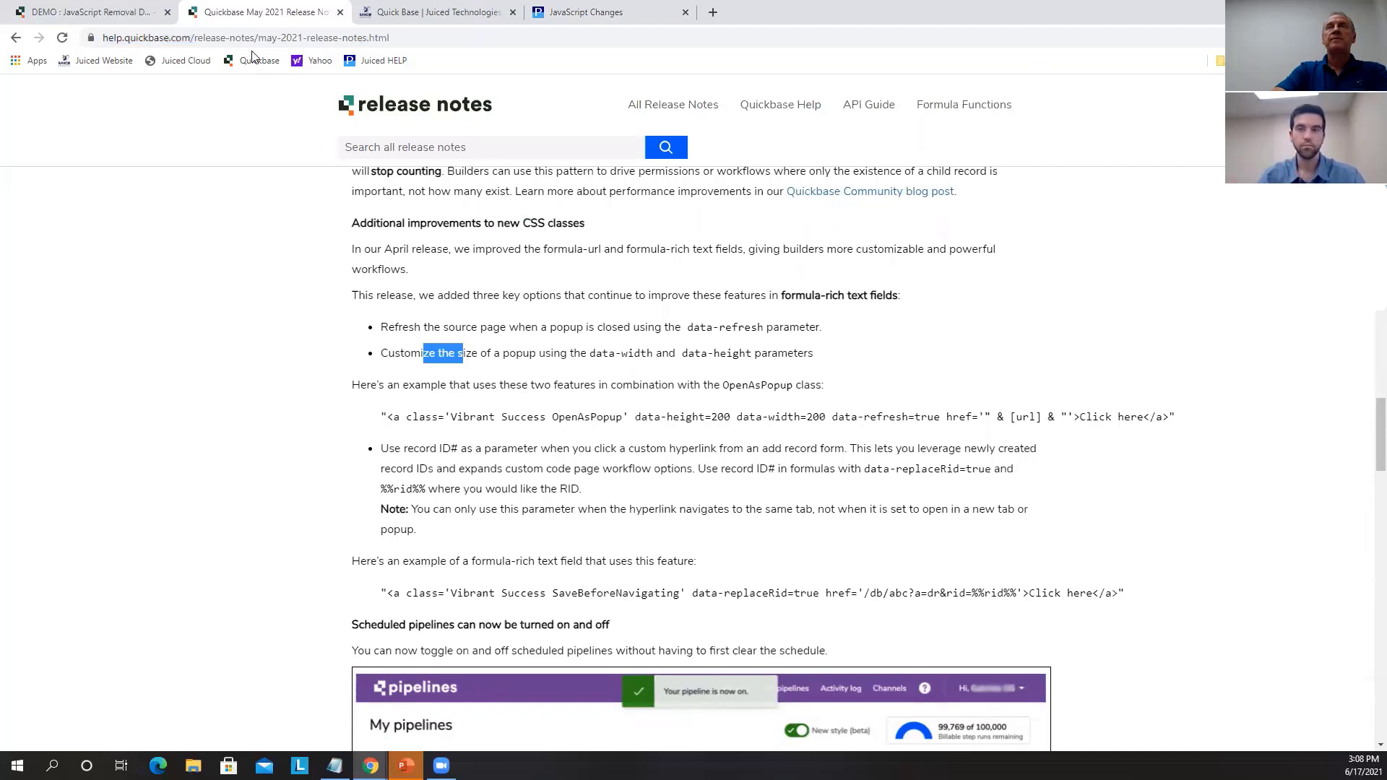
# Open the Quickbase Javascript Changes project in the demo app and generate its EFP document from the Exact Forms Plus section
pyautogui.click(109, 13)
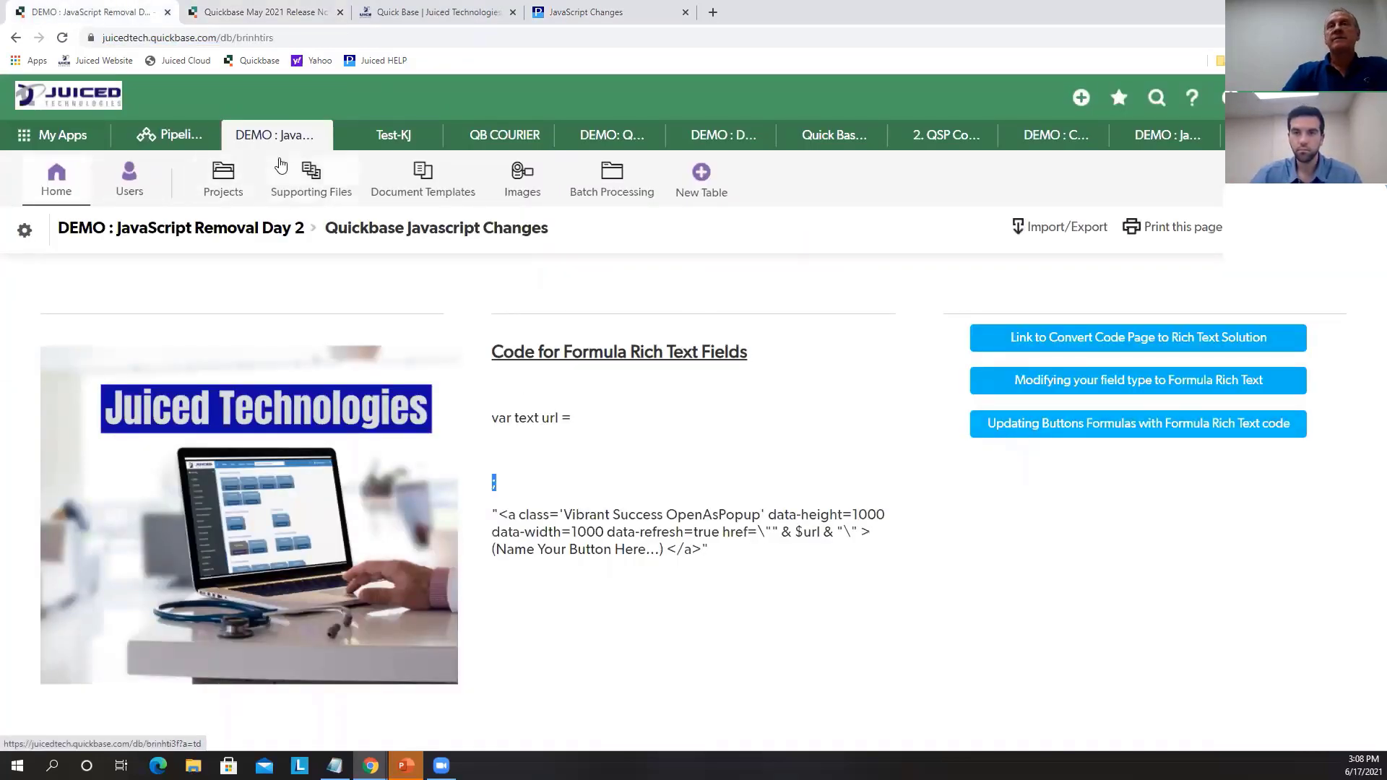
pyautogui.click(221, 190)
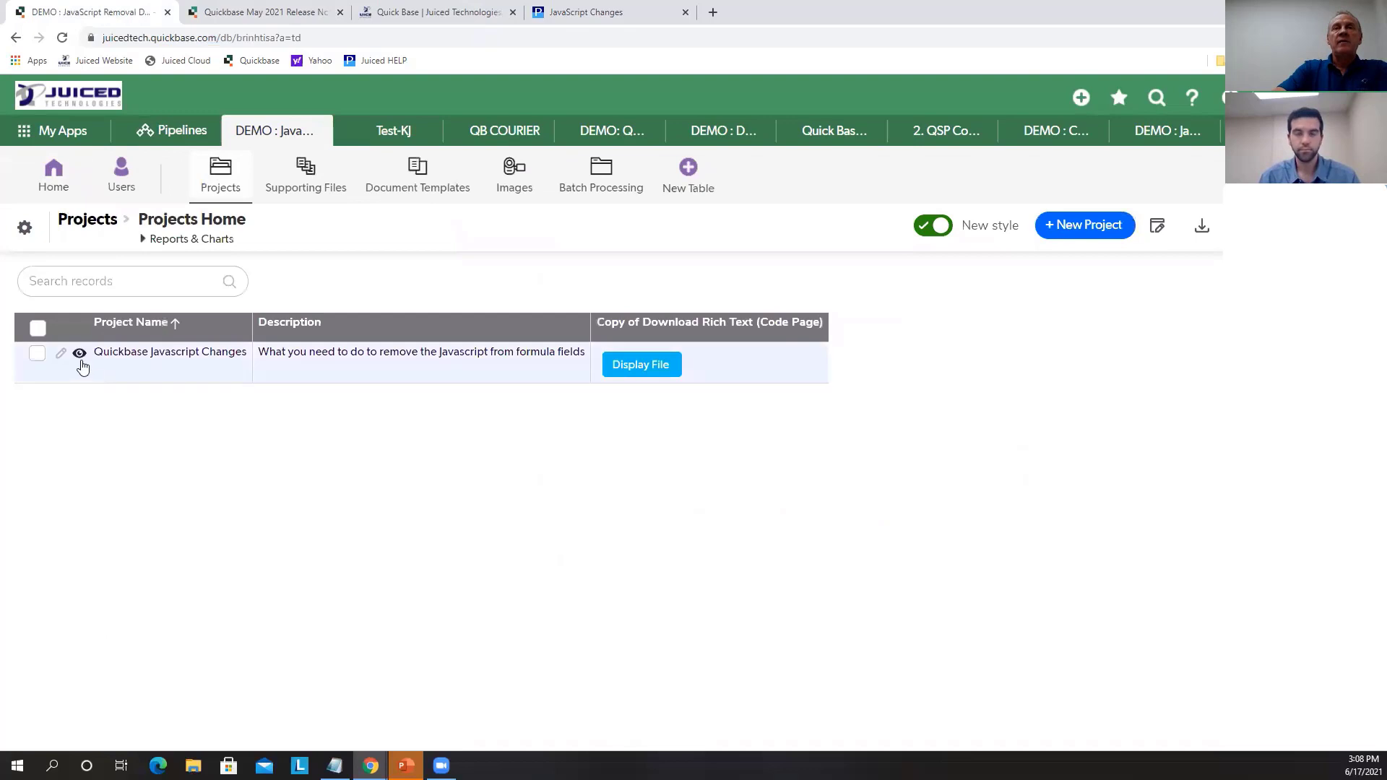
pyautogui.click(80, 361)
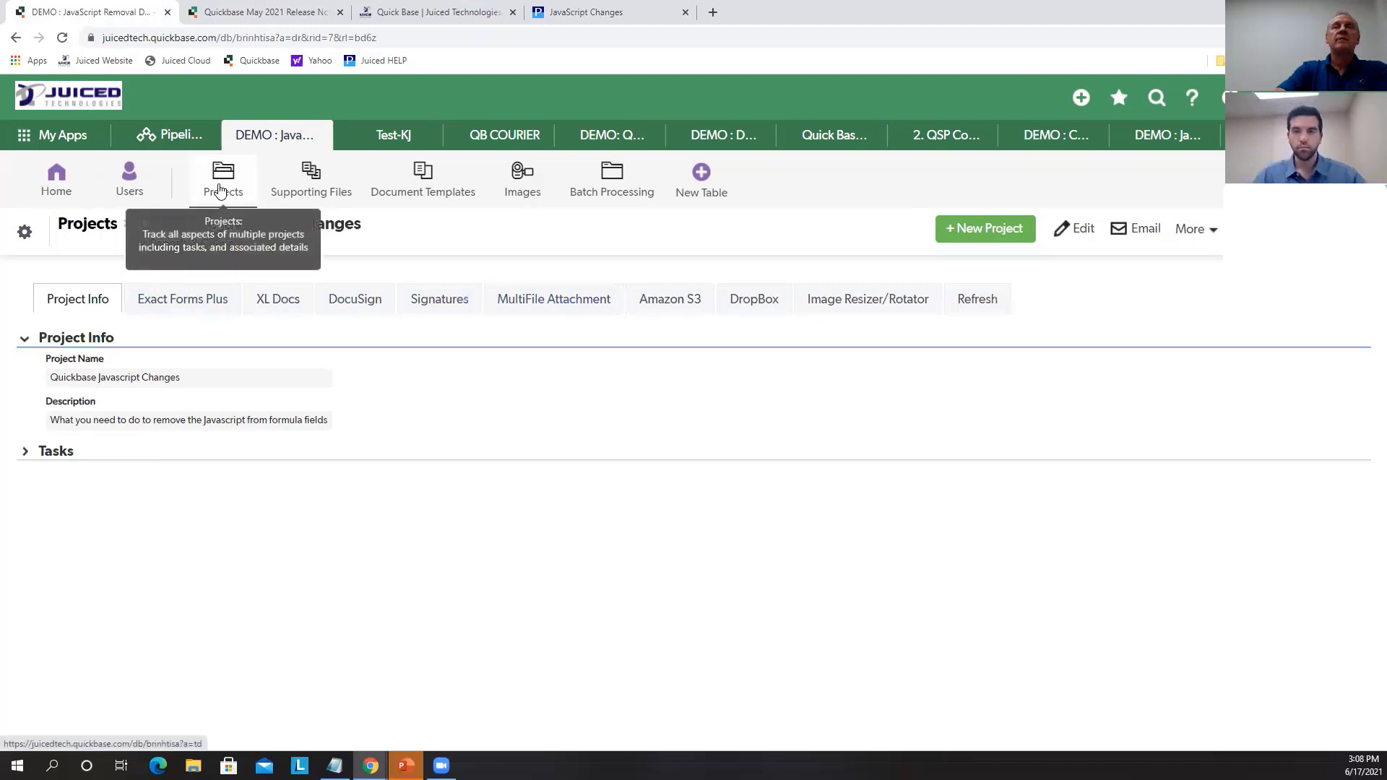
pyautogui.click(169, 299)
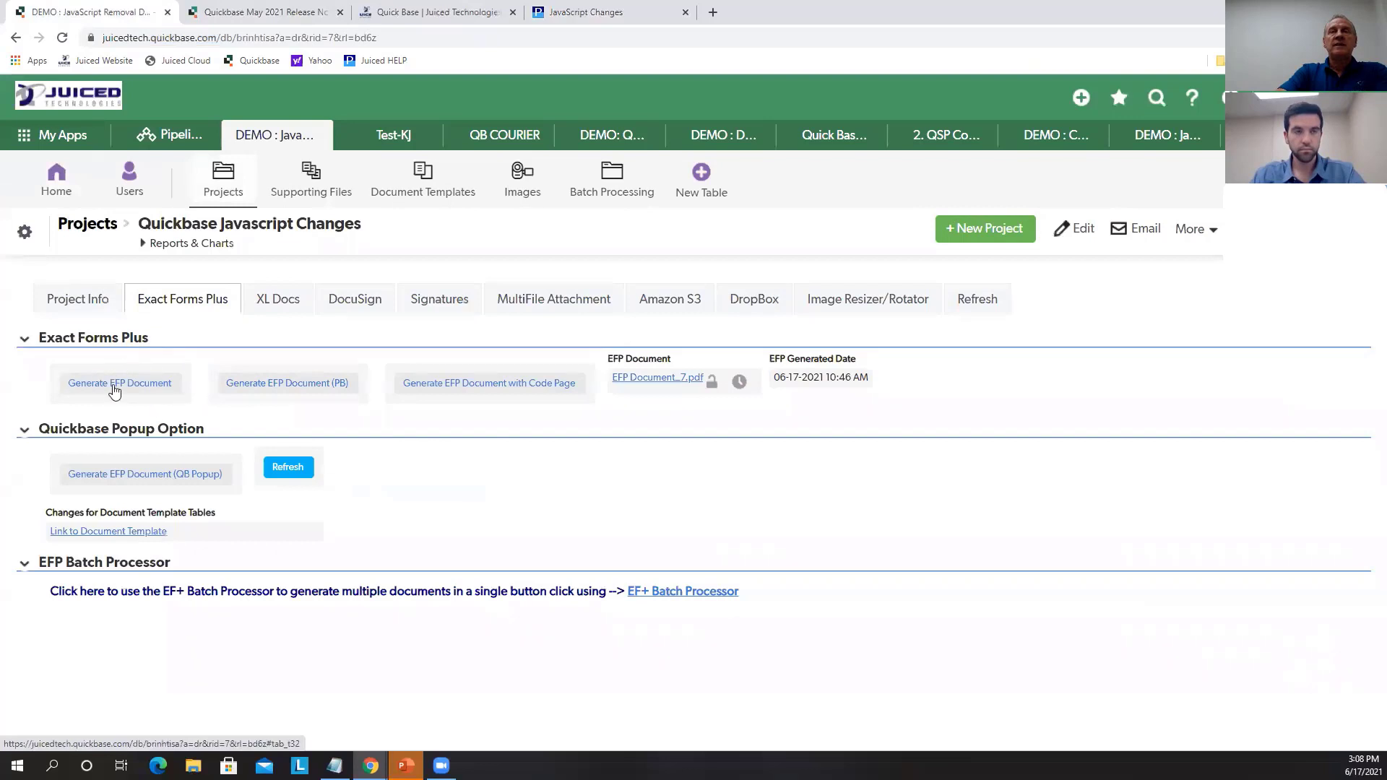
pyautogui.click(142, 387)
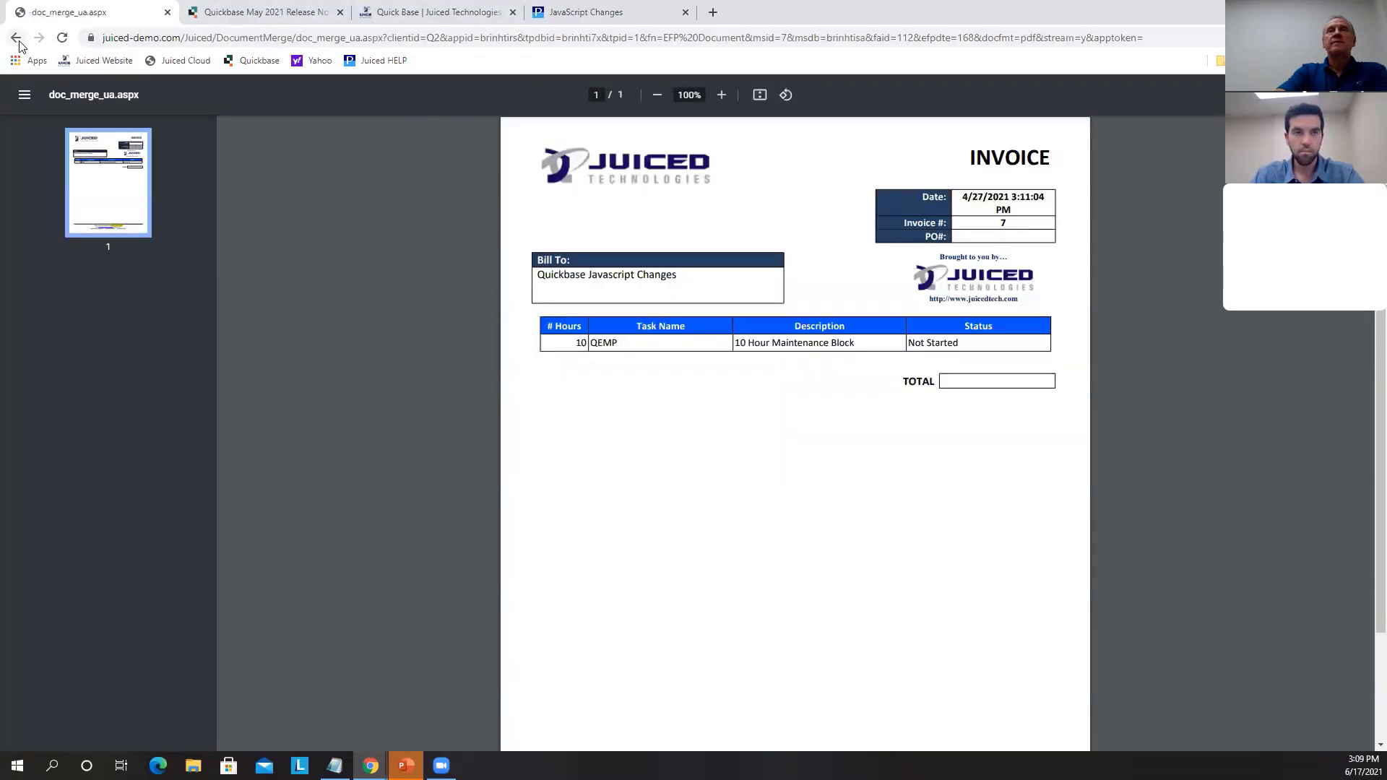
# Return to the project record, generate its document with Generate EFP Document (PB) in Exact Forms Plus, and close the completion popup
pyautogui.click(17, 39)
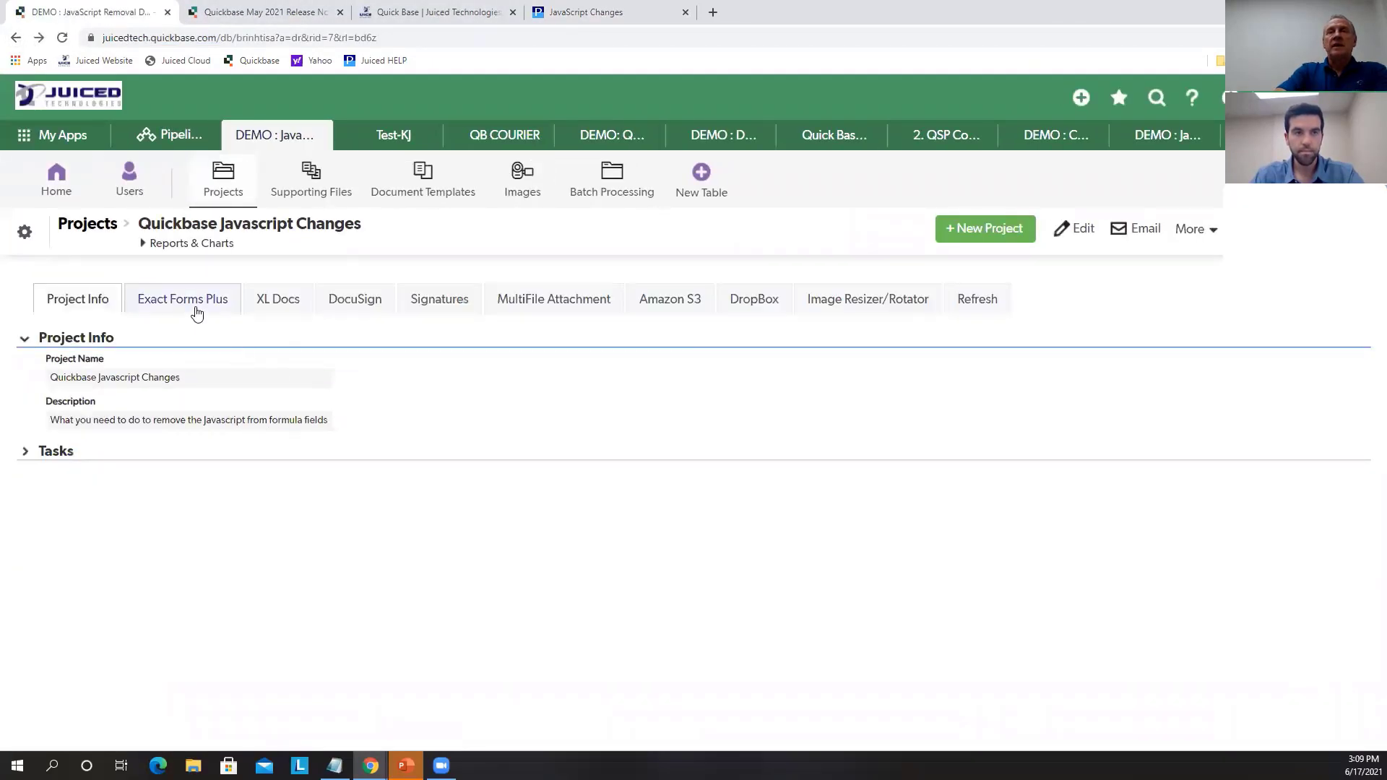
pyautogui.click(196, 309)
pyautogui.click(279, 384)
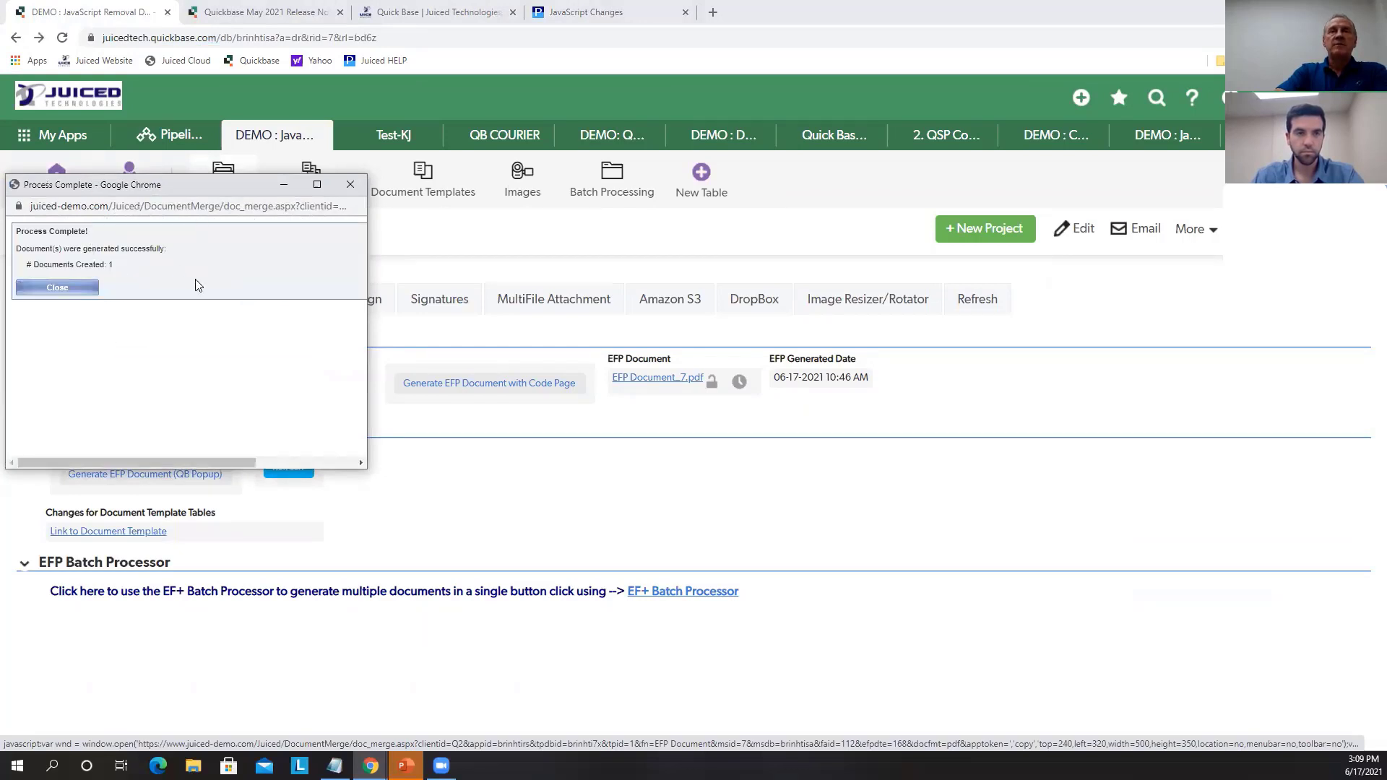
pyautogui.click(358, 188)
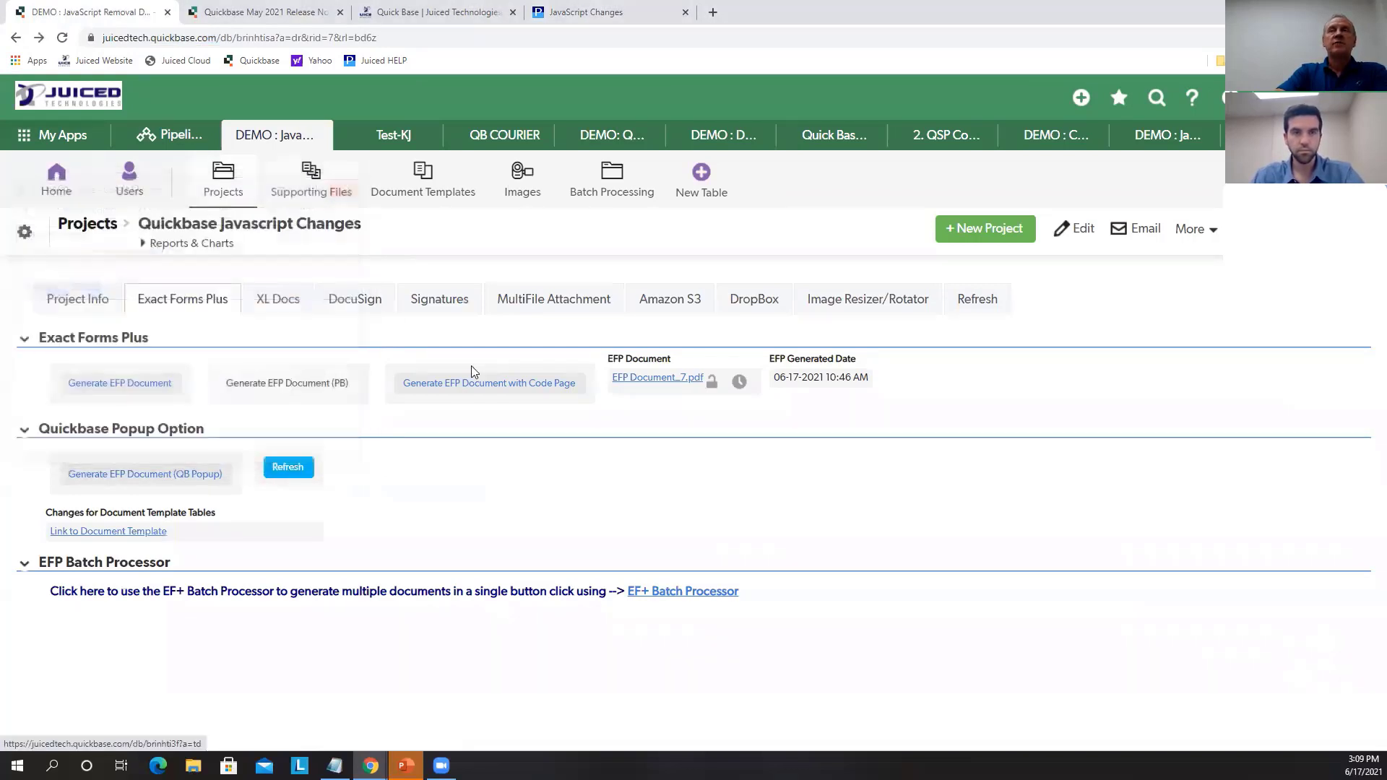
# Examine the formula in the field properties of Generate EFP Document, and return to the project record
pyautogui.click(173, 303)
pyautogui.rightClick(170, 372)
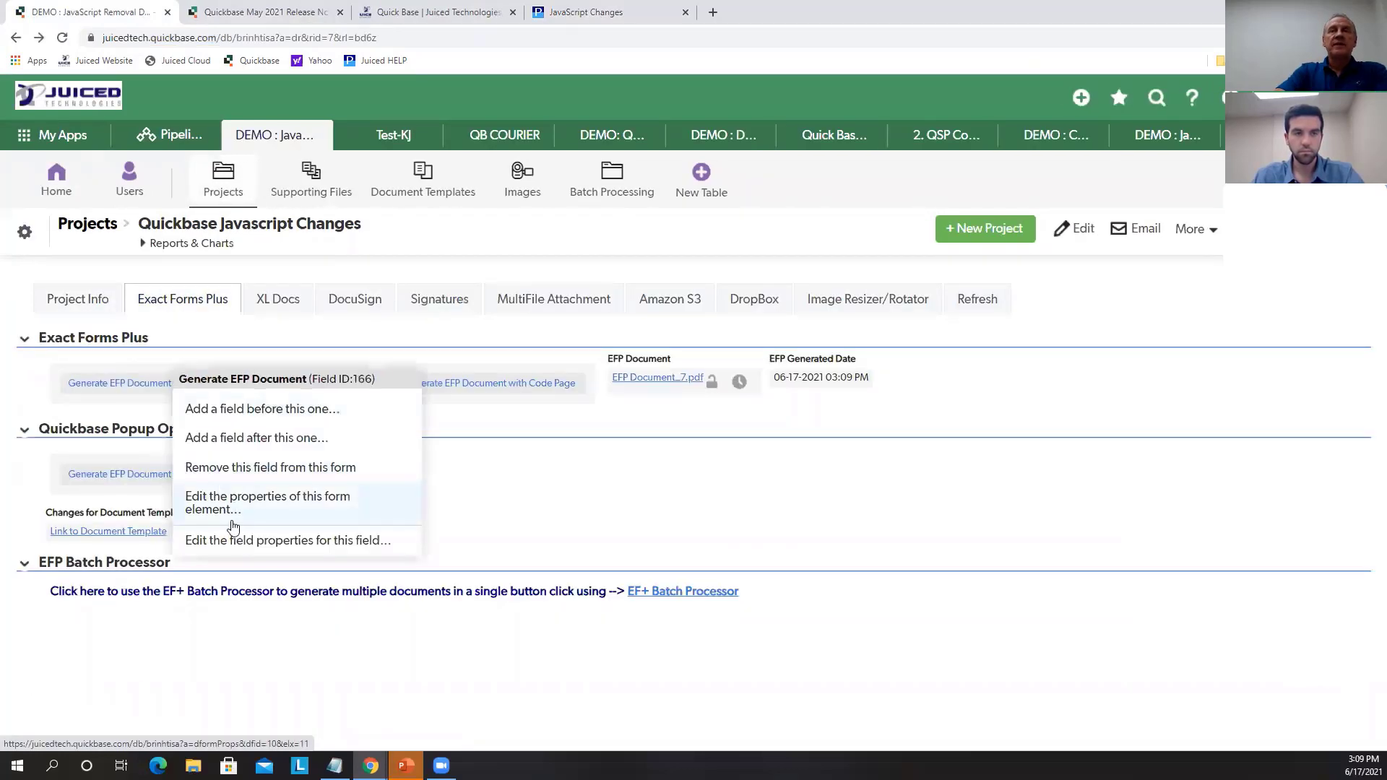
pyautogui.click(232, 541)
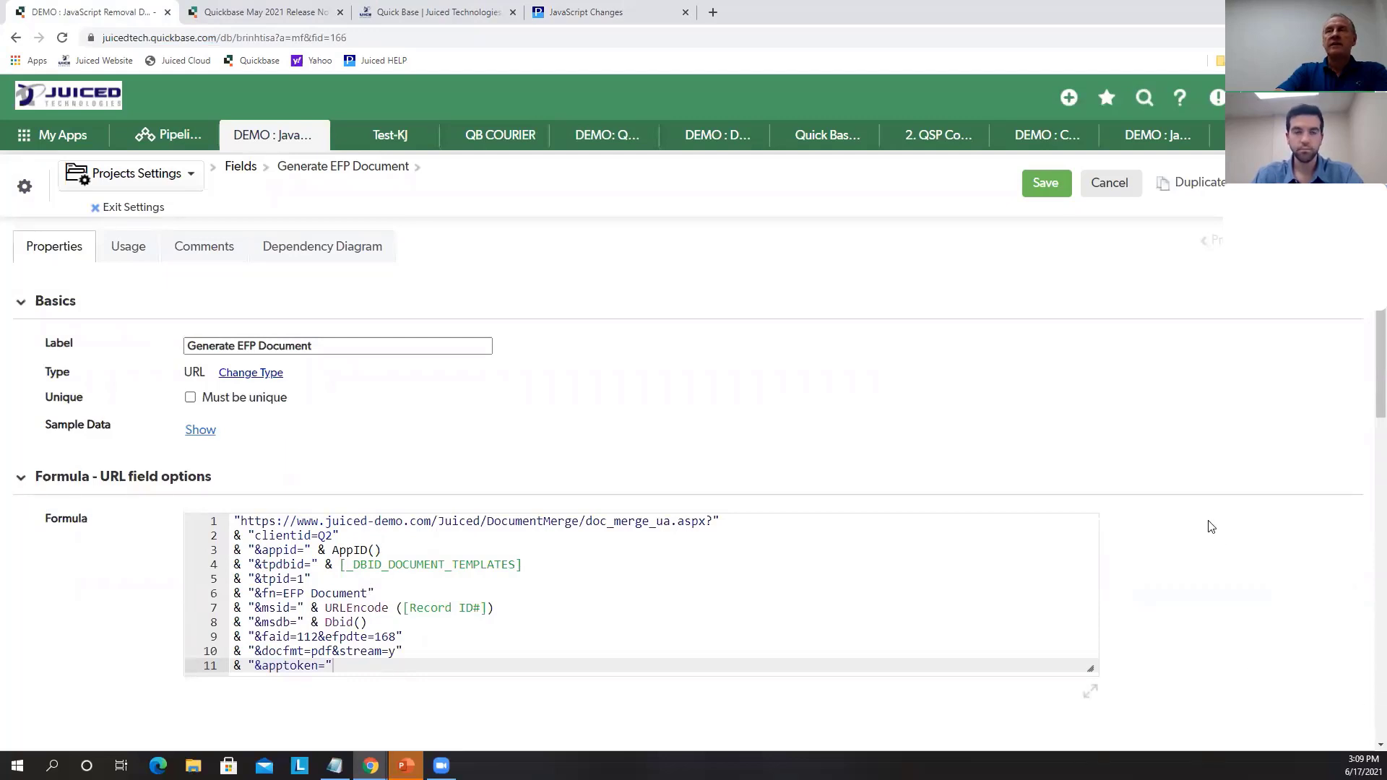
pyautogui.click(137, 207)
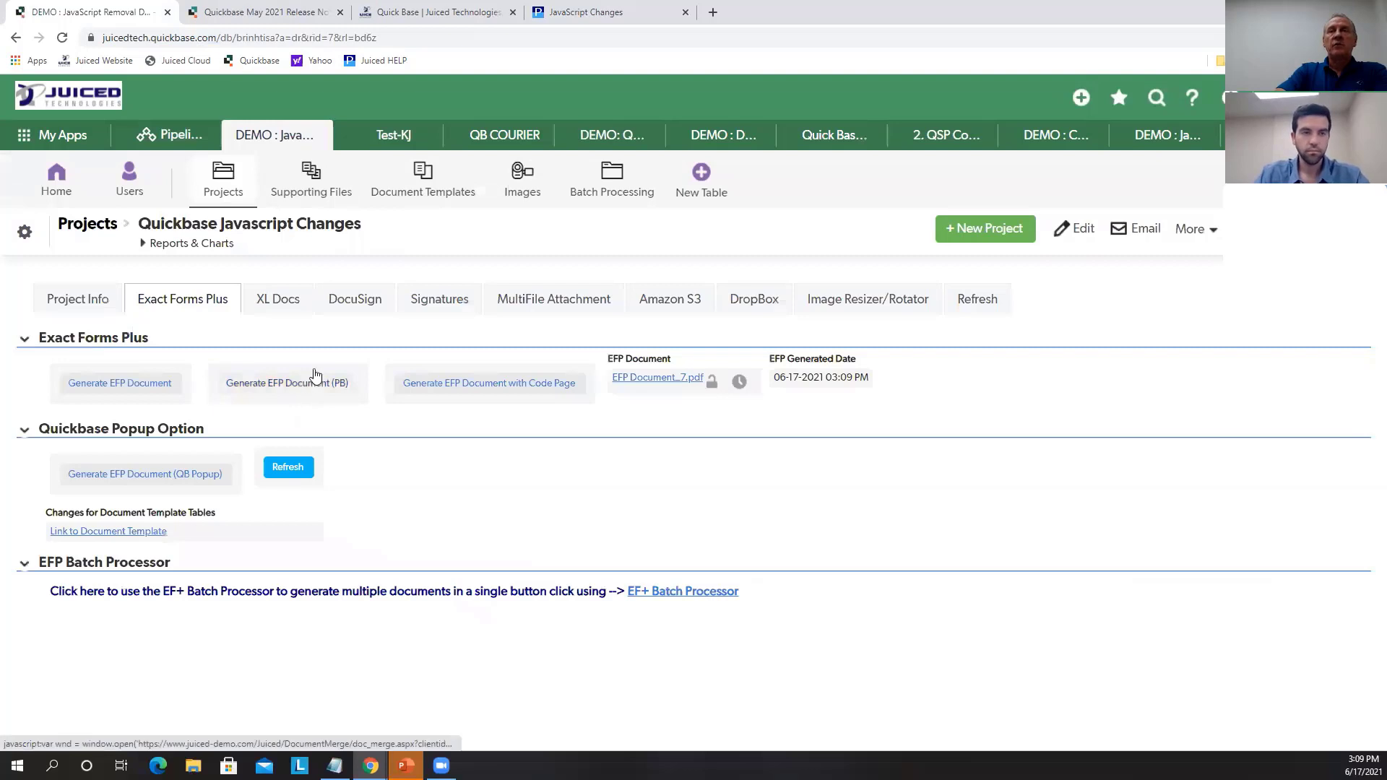
# Open the field properties of Generate EFP Document (PB), highlight the JavaScript in its formula, and dismiss the unsupported content notice
pyautogui.rightClick(315, 371)
pyautogui.click(406, 535)
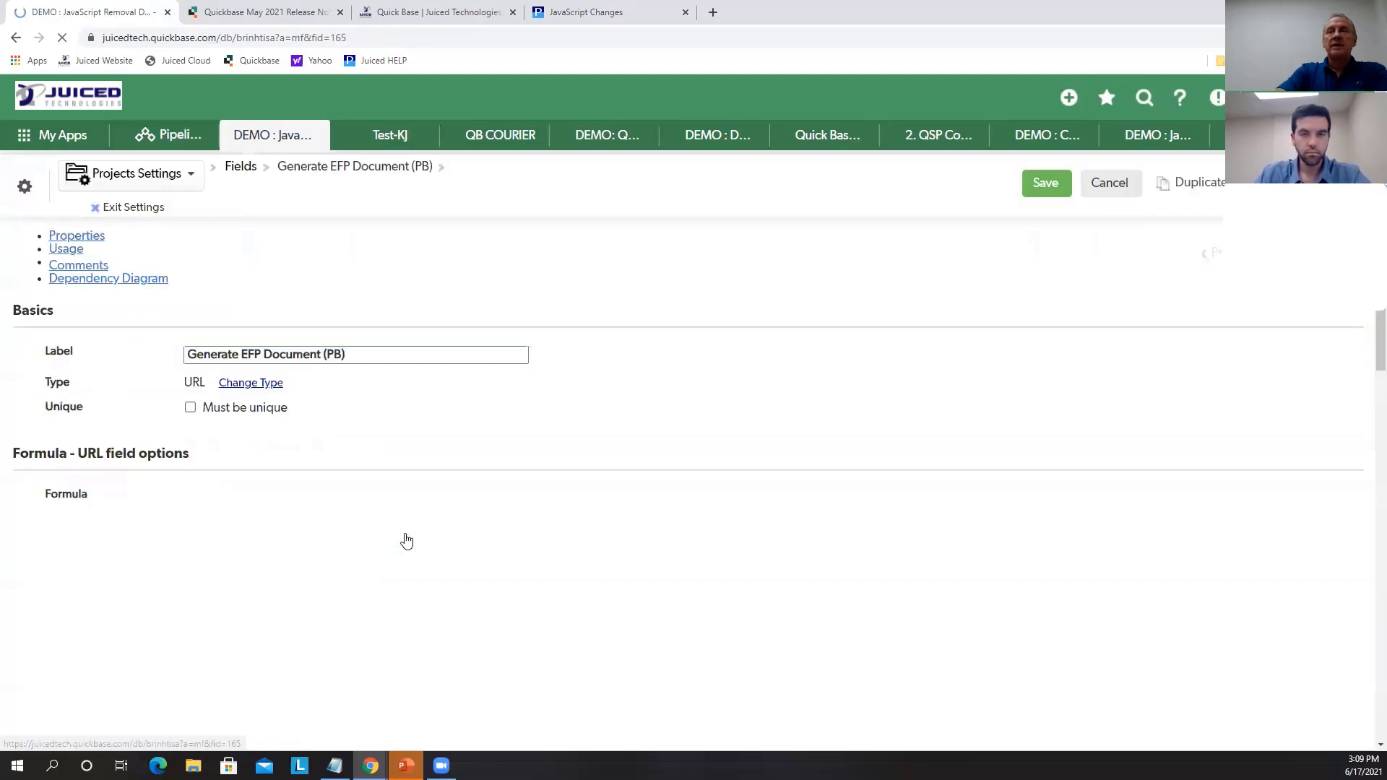
pyautogui.moveTo(267, 520); pyautogui.dragTo(292, 520)
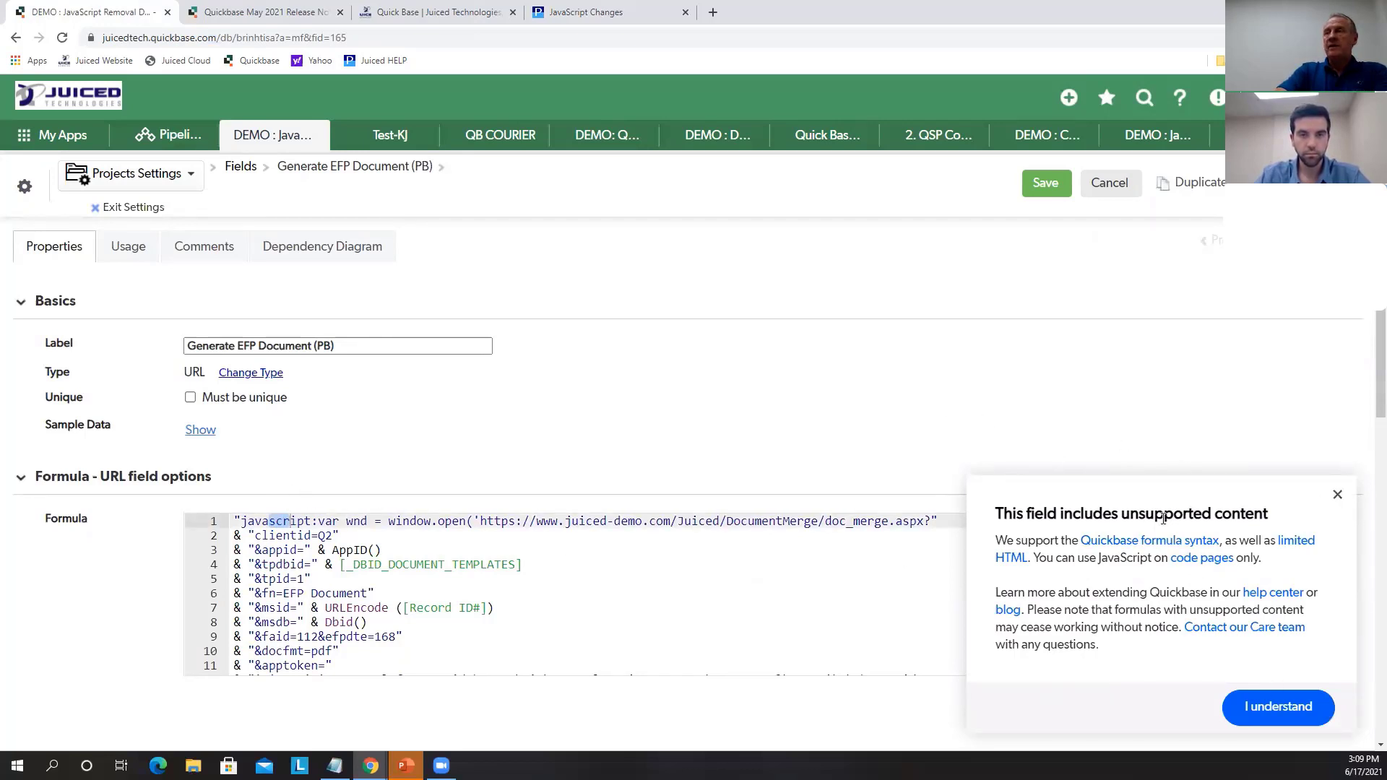
pyautogui.click(1335, 497)
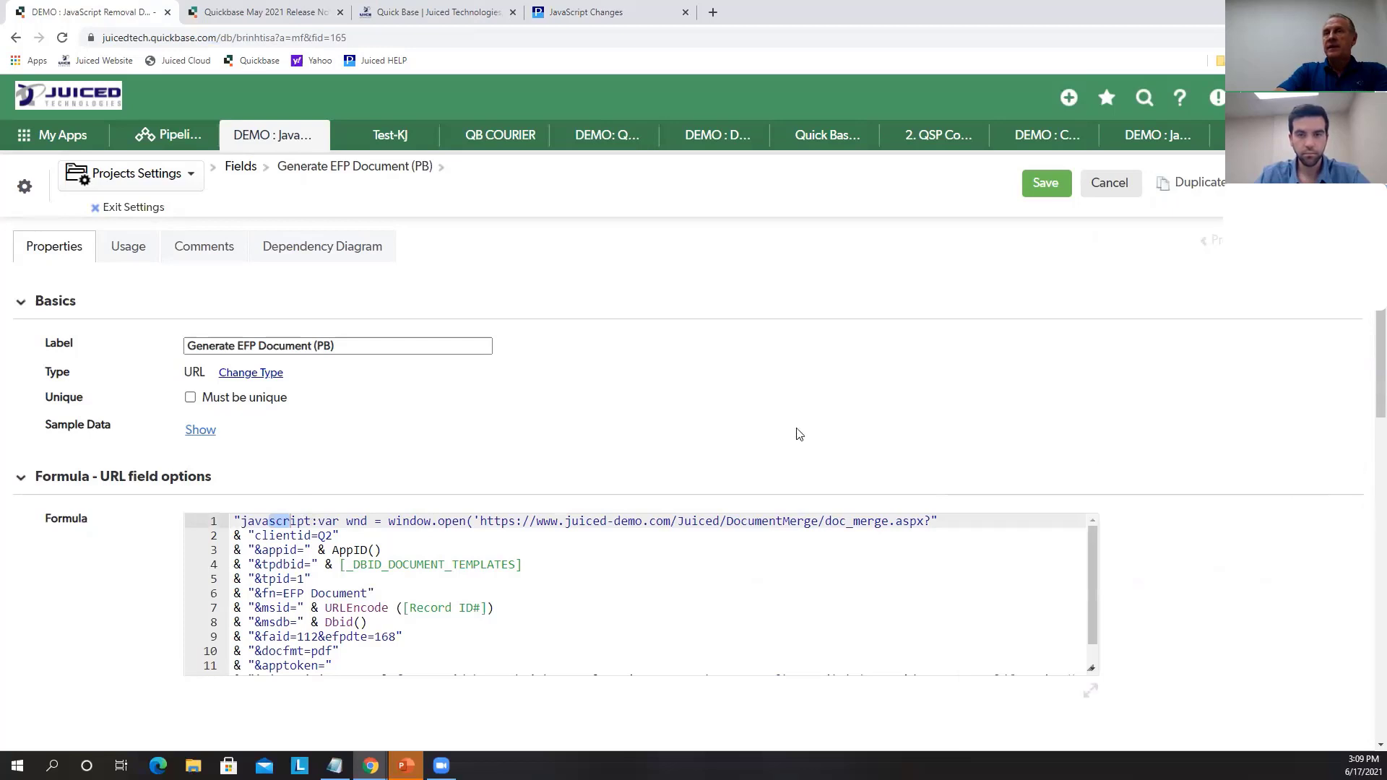
# Change the field type of Generate EFP Document (PB) to Formula - Rich Text
pyautogui.scroll(-1, 872, 403)
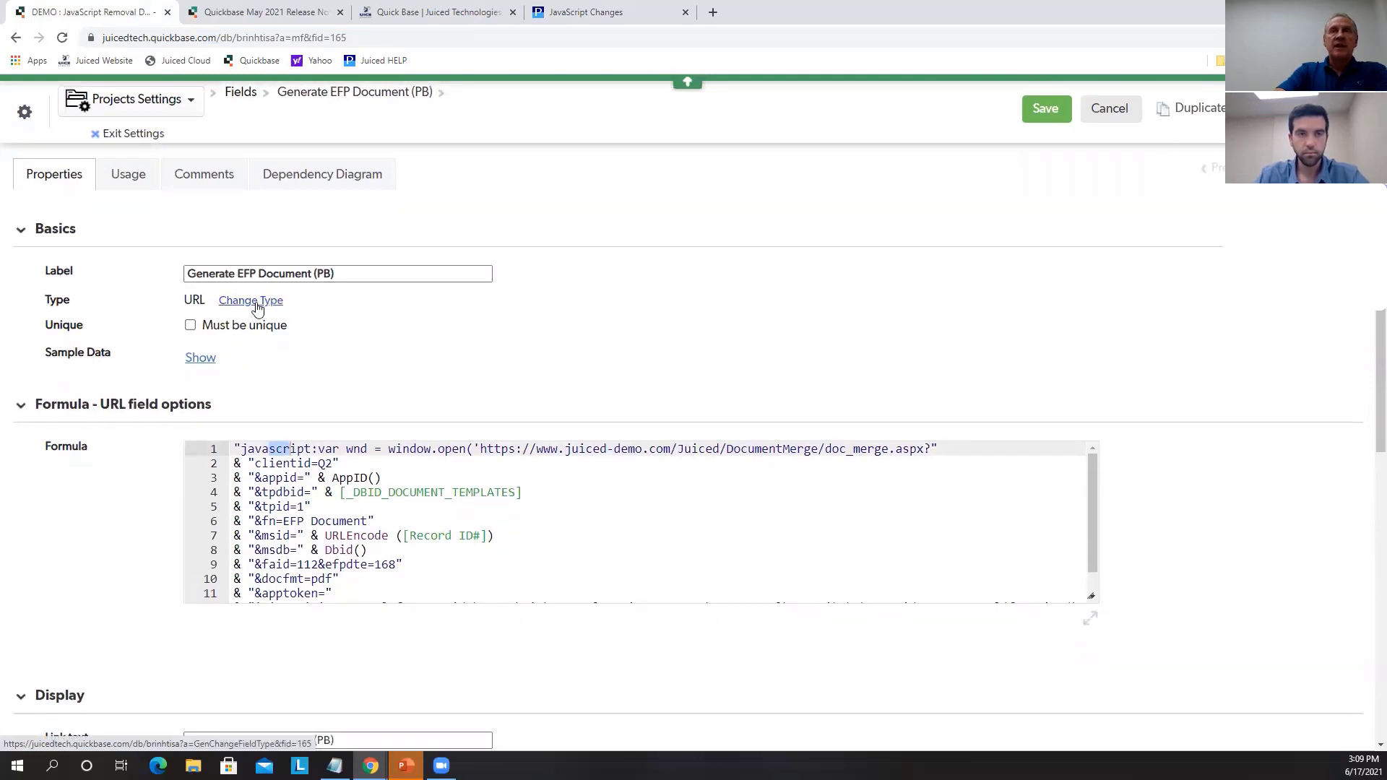
pyautogui.click(242, 303)
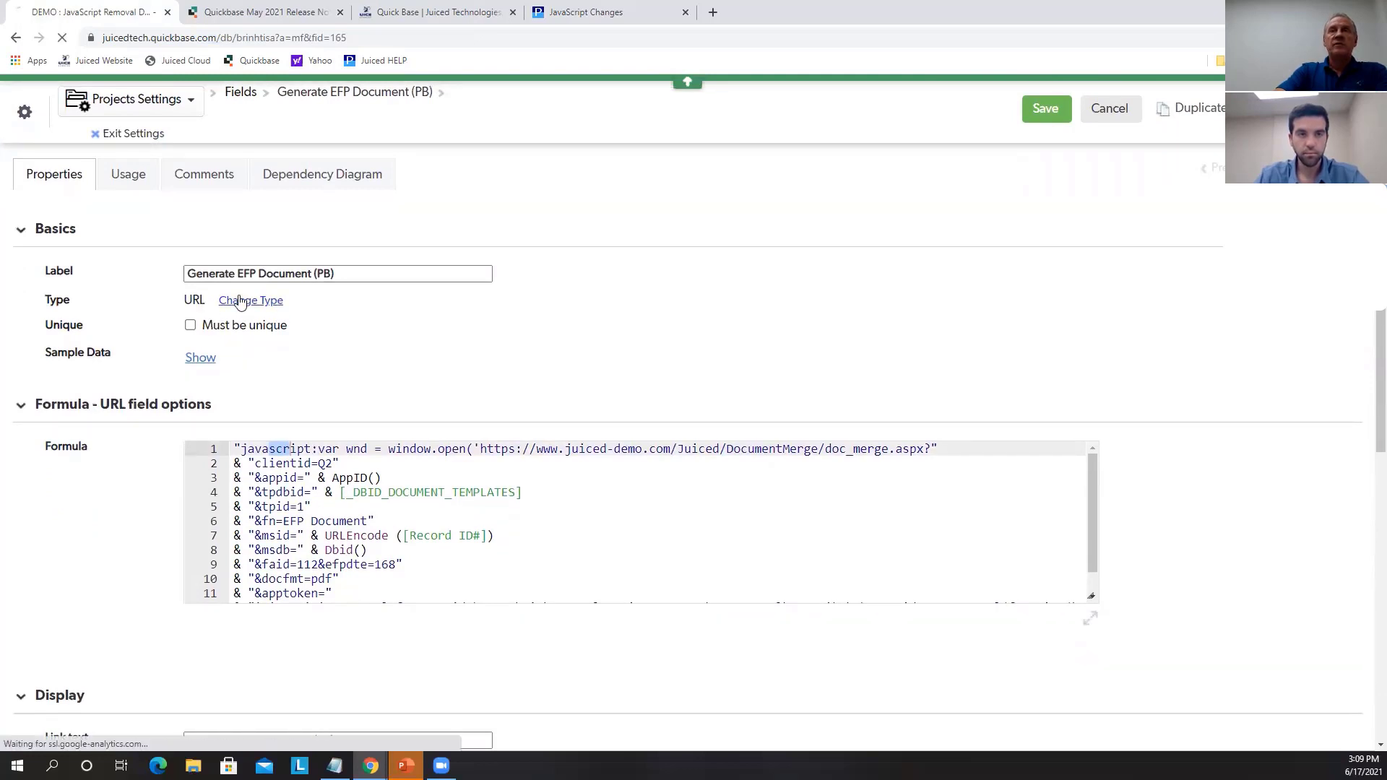
pyautogui.click(325, 268)
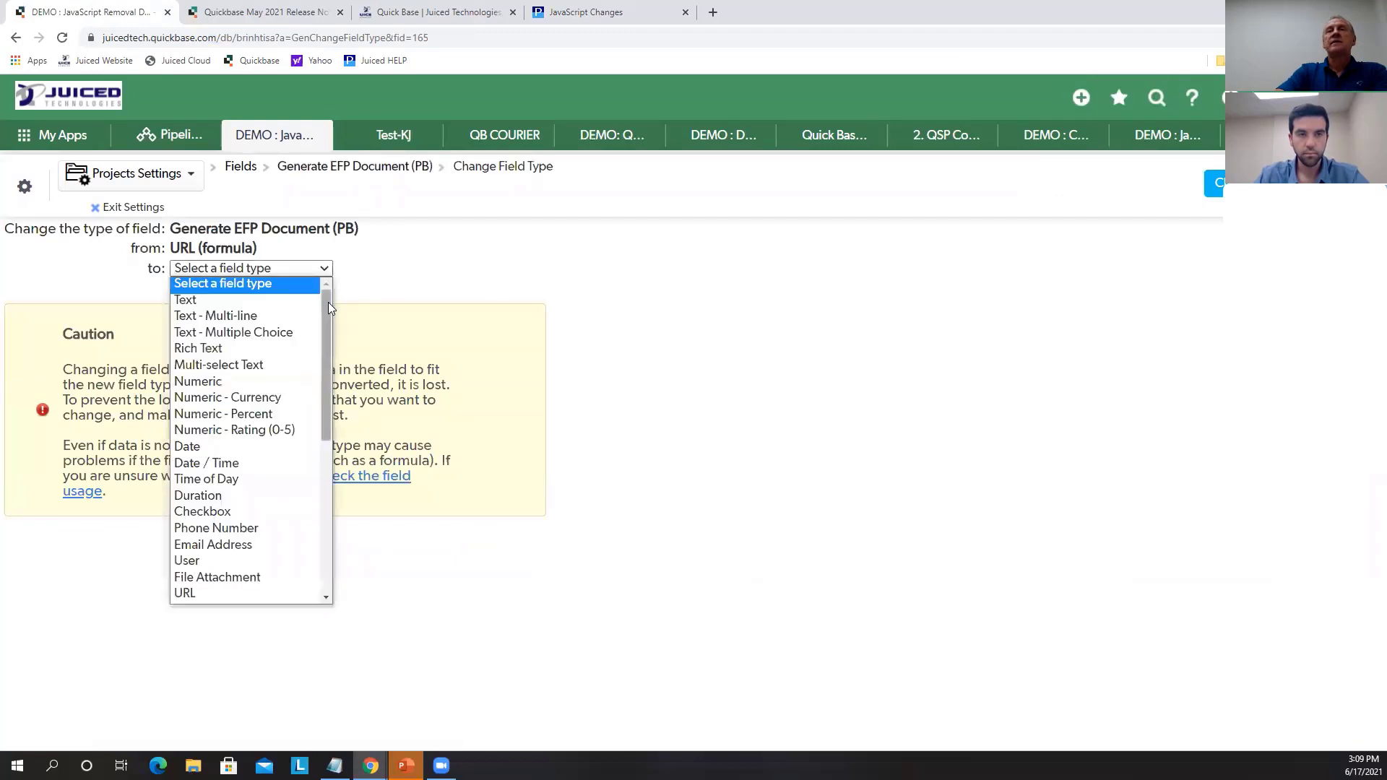
pyautogui.scroll(-5, 327, 301)
pyautogui.click(245, 381)
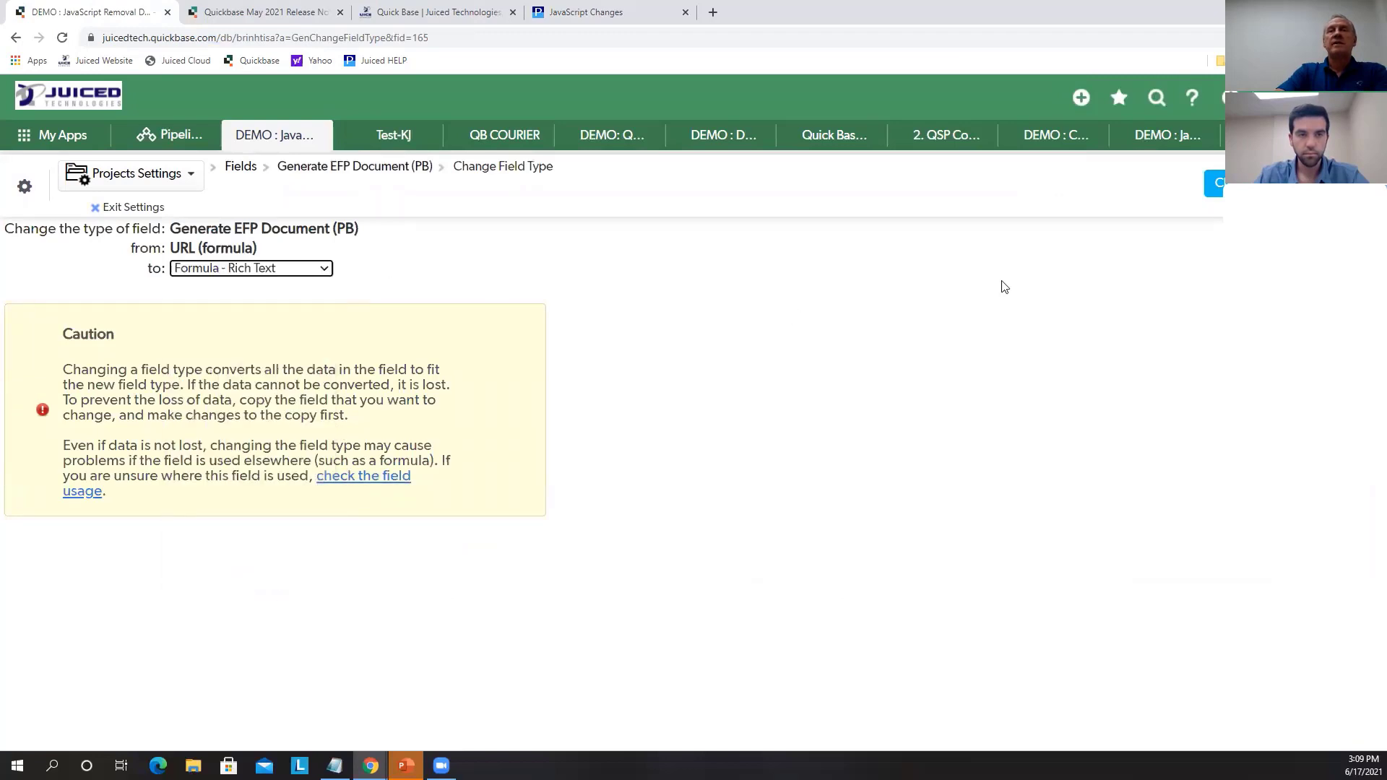
pyautogui.click(1215, 183)
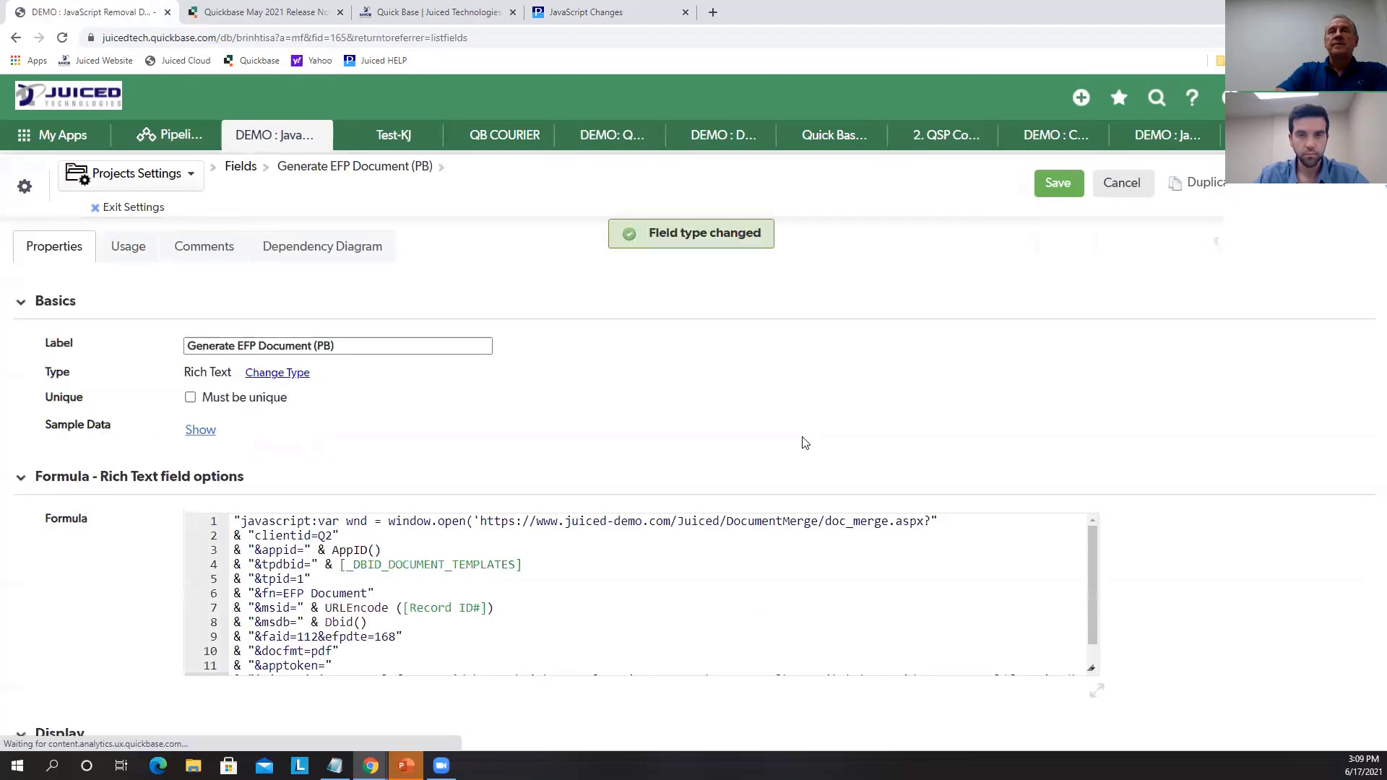
# Enlarge the formula editor and copy the line "var text url =" from the sample code on the demo app's home page
pyautogui.scroll(-2, 1285, 518)
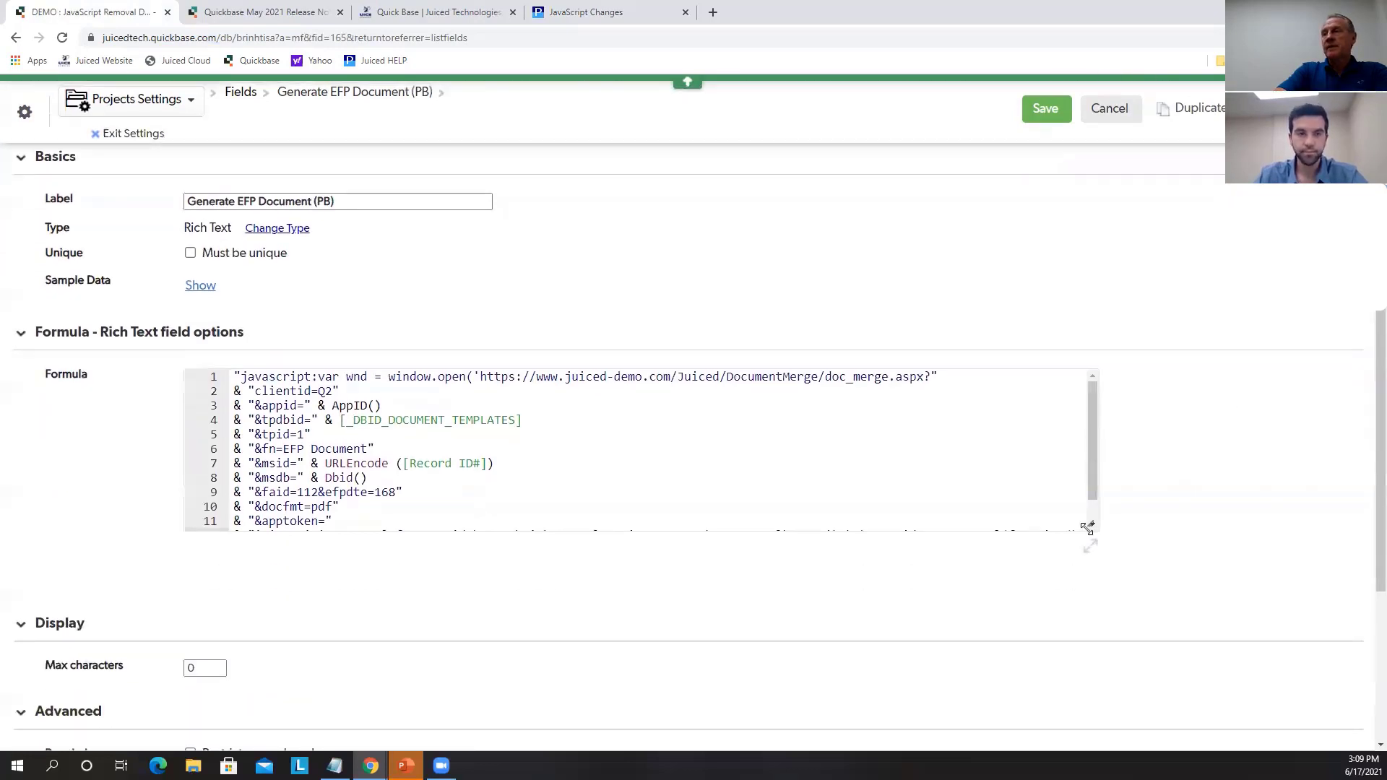
pyautogui.moveTo(1086, 527); pyautogui.dragTo(1141, 663)
pyautogui.click(648, 461)
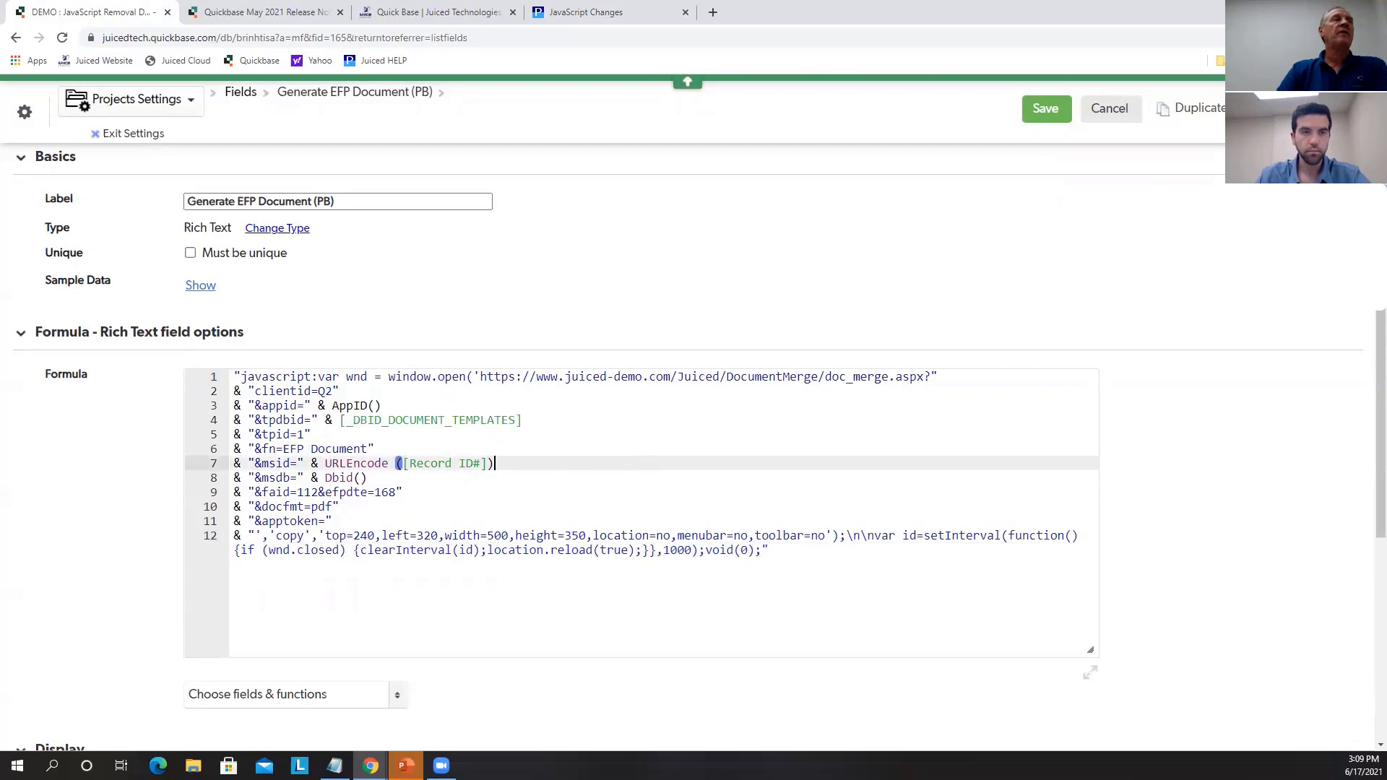
pyautogui.hotkey('alt', 'Tab')
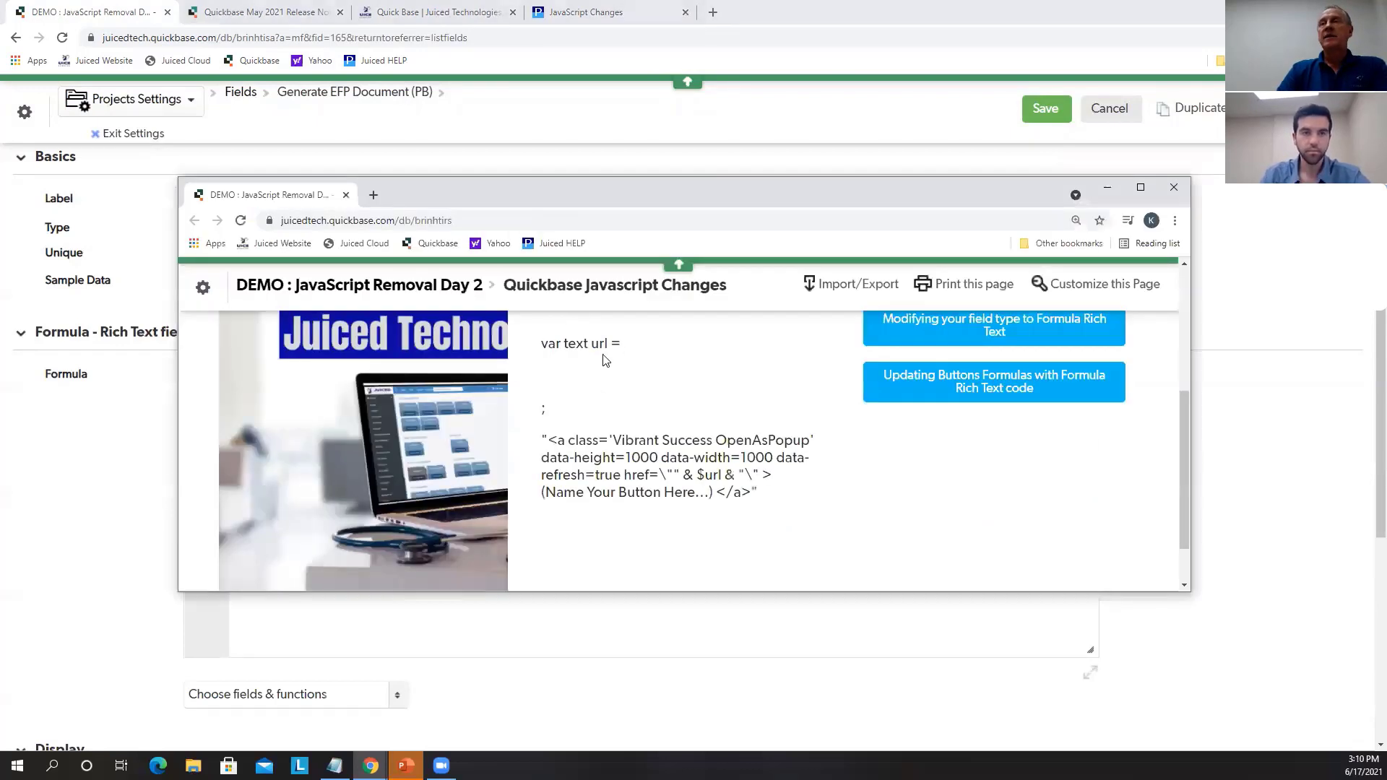
pyautogui.moveTo(544, 343); pyautogui.dragTo(621, 345)
pyautogui.hotkey('ctrl', 'c')
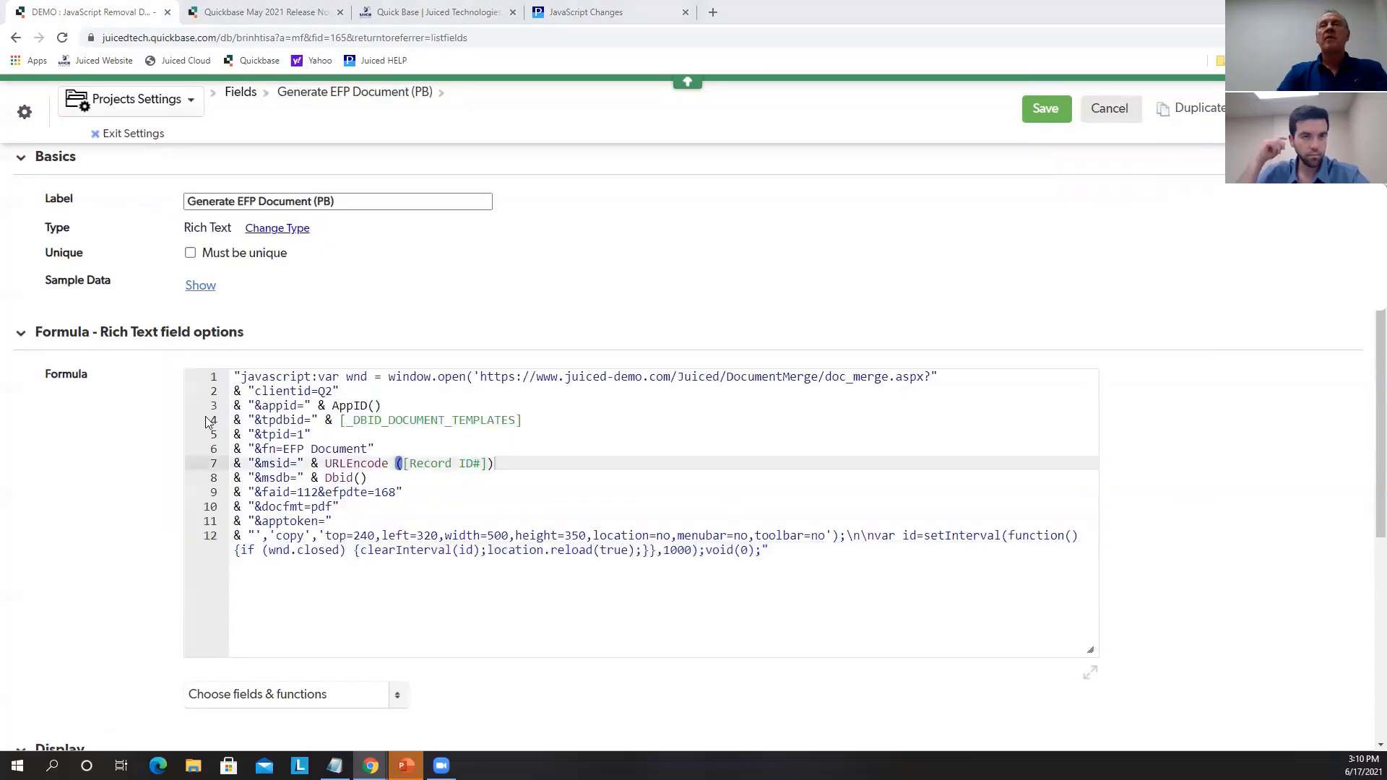
pyautogui.hotkey('alt', 'Tab')
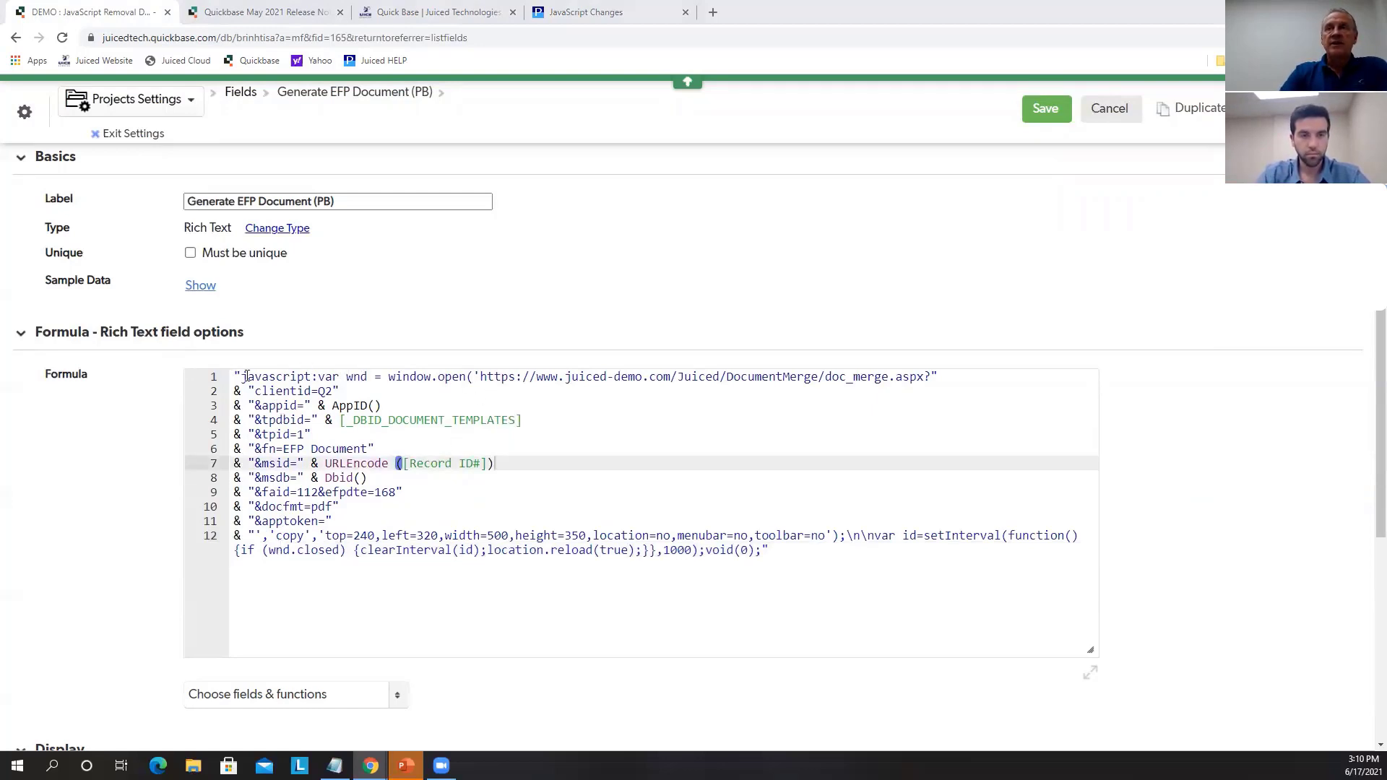
# Put the quoted https URL on its own line and replace the JavaScript window.open code before it with "var text url ="
pyautogui.click(480, 377)
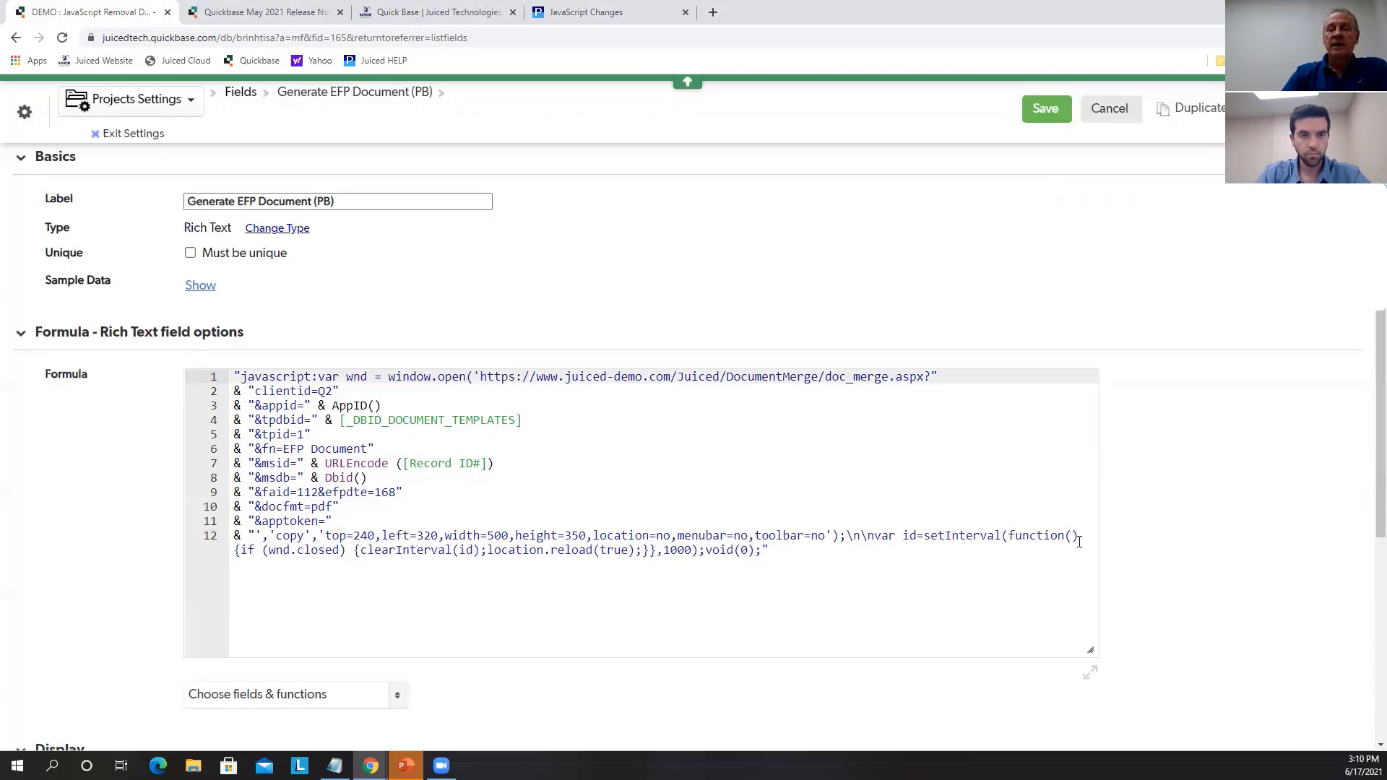
pyautogui.press('Return')
pyautogui.write('"')
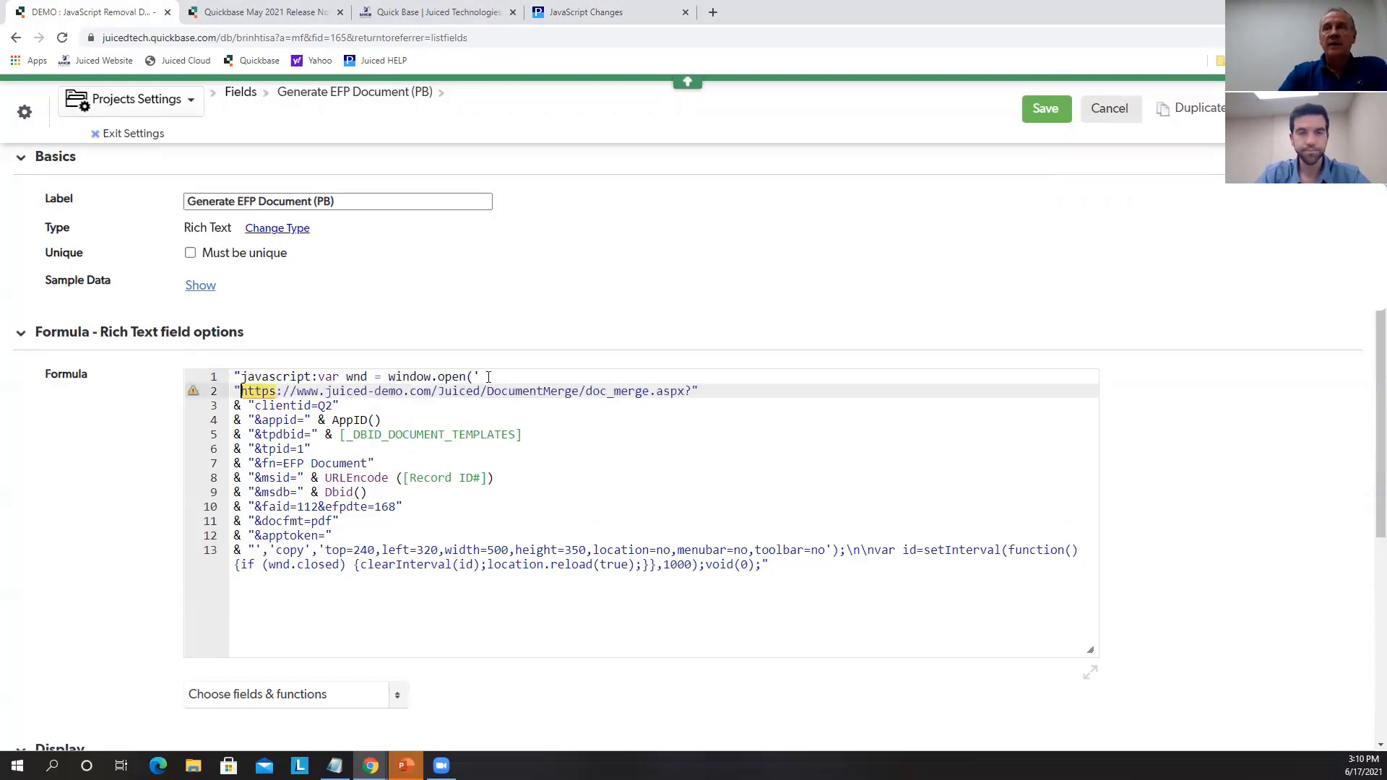
pyautogui.moveTo(488, 377); pyautogui.dragTo(230, 377)
pyautogui.hotkey('ctrl', 'v')
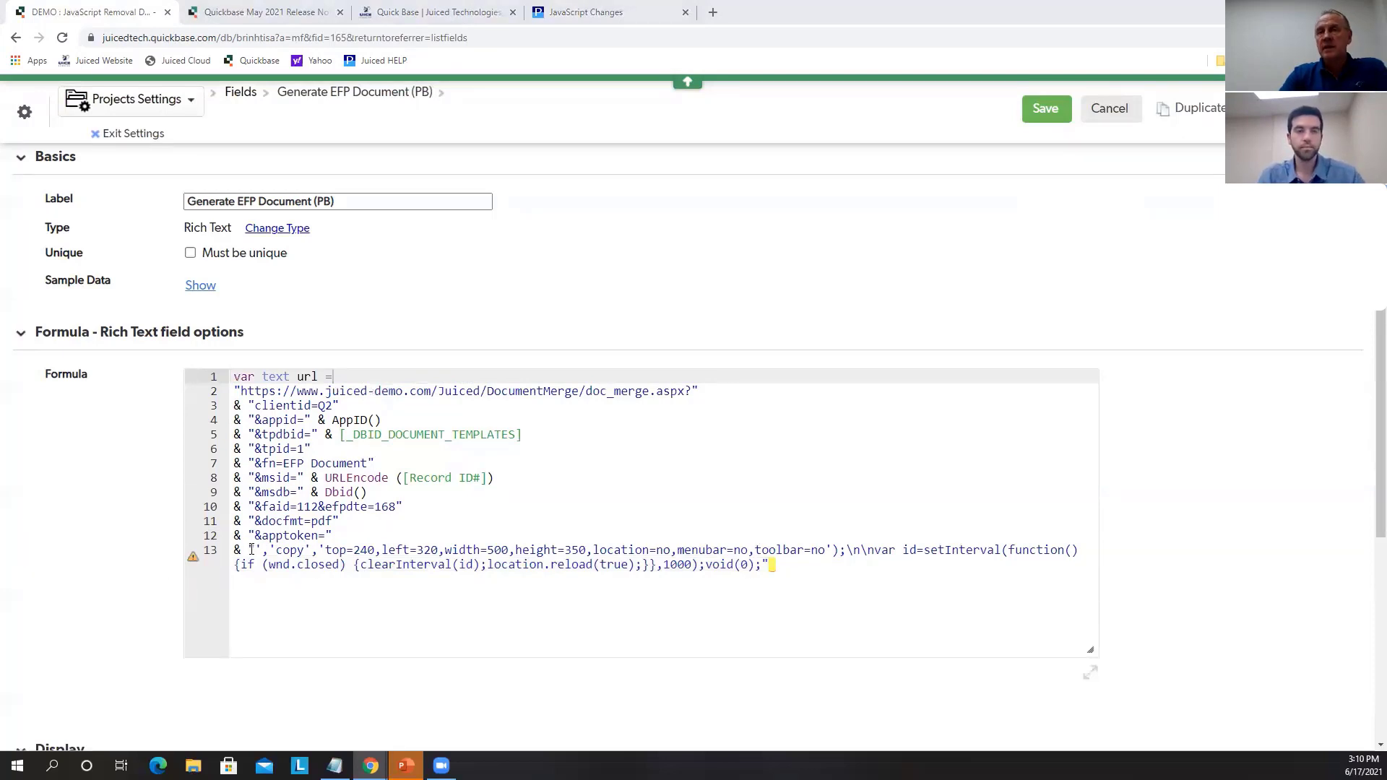
# Replace the formula's last JavaScript line with the sample semicolon and OpenAsPopup link code, using data-height=1000, data-width=1000 and data-refresh=true, and recheck the sample
pyautogui.moveTo(777, 565); pyautogui.dragTo(214, 549)
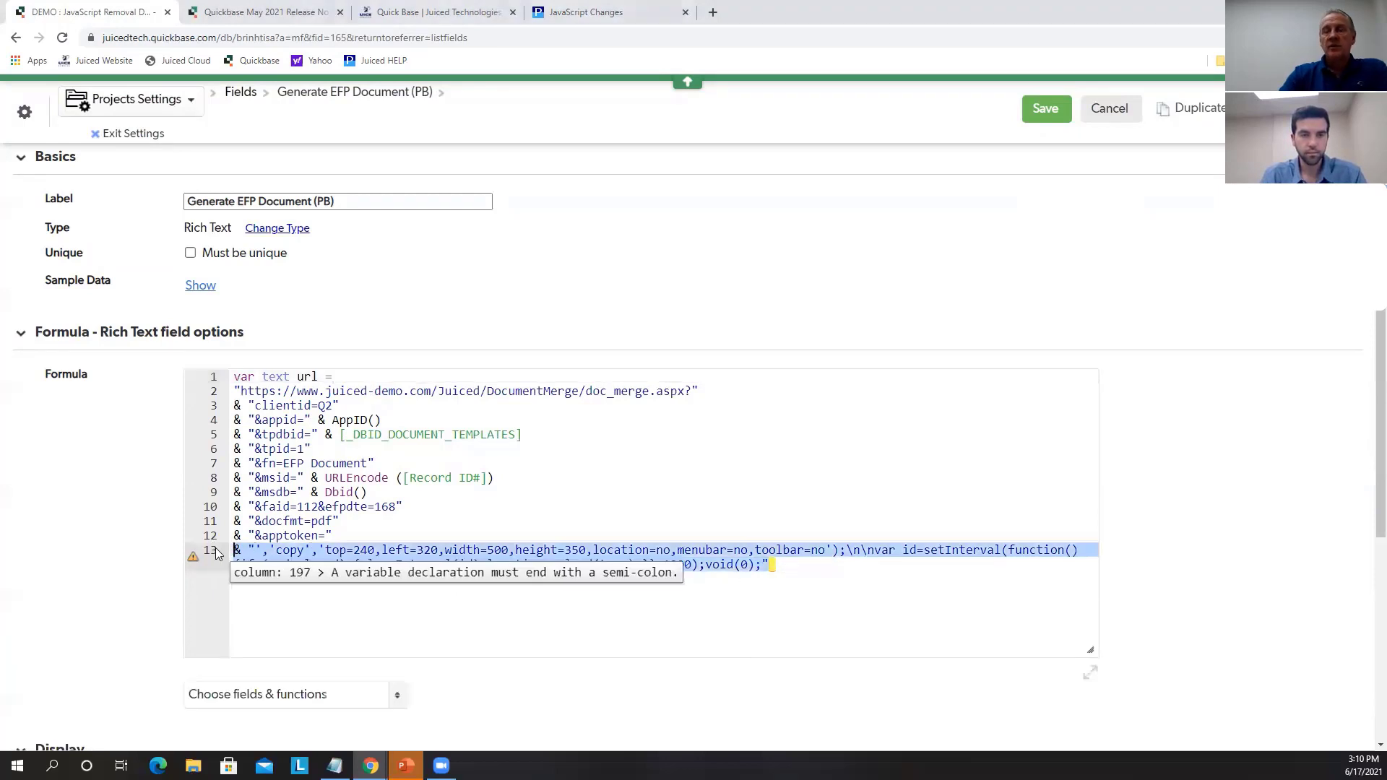
pyautogui.press('BackSpace')
pyautogui.write('; "<a class=\'Vibrant Success OpenAsPopup\' data-height=1000 data-width=1000 data-refresh=true href=\\"" & $url & "\\" > (Name Your Button Here...) </a>"')
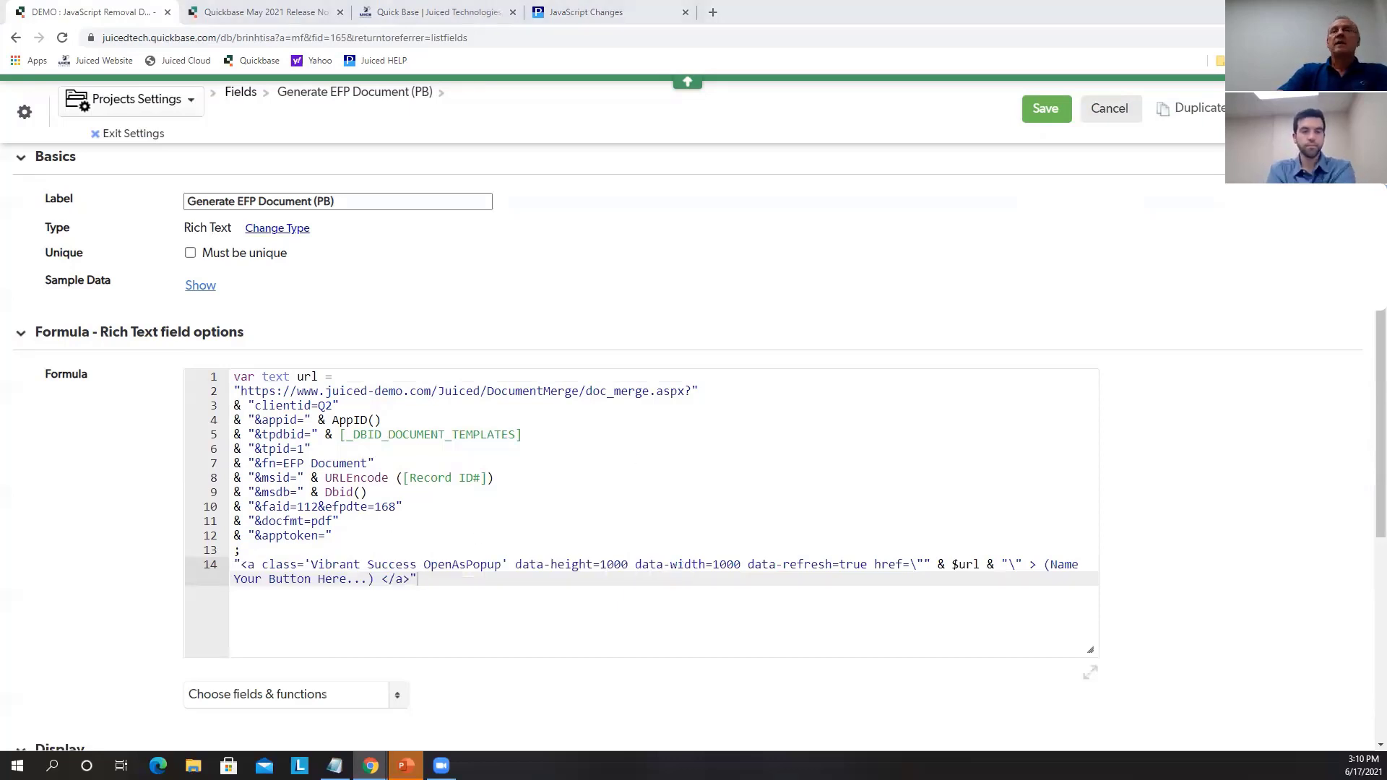
pyautogui.hotkey('alt', 'Tab')
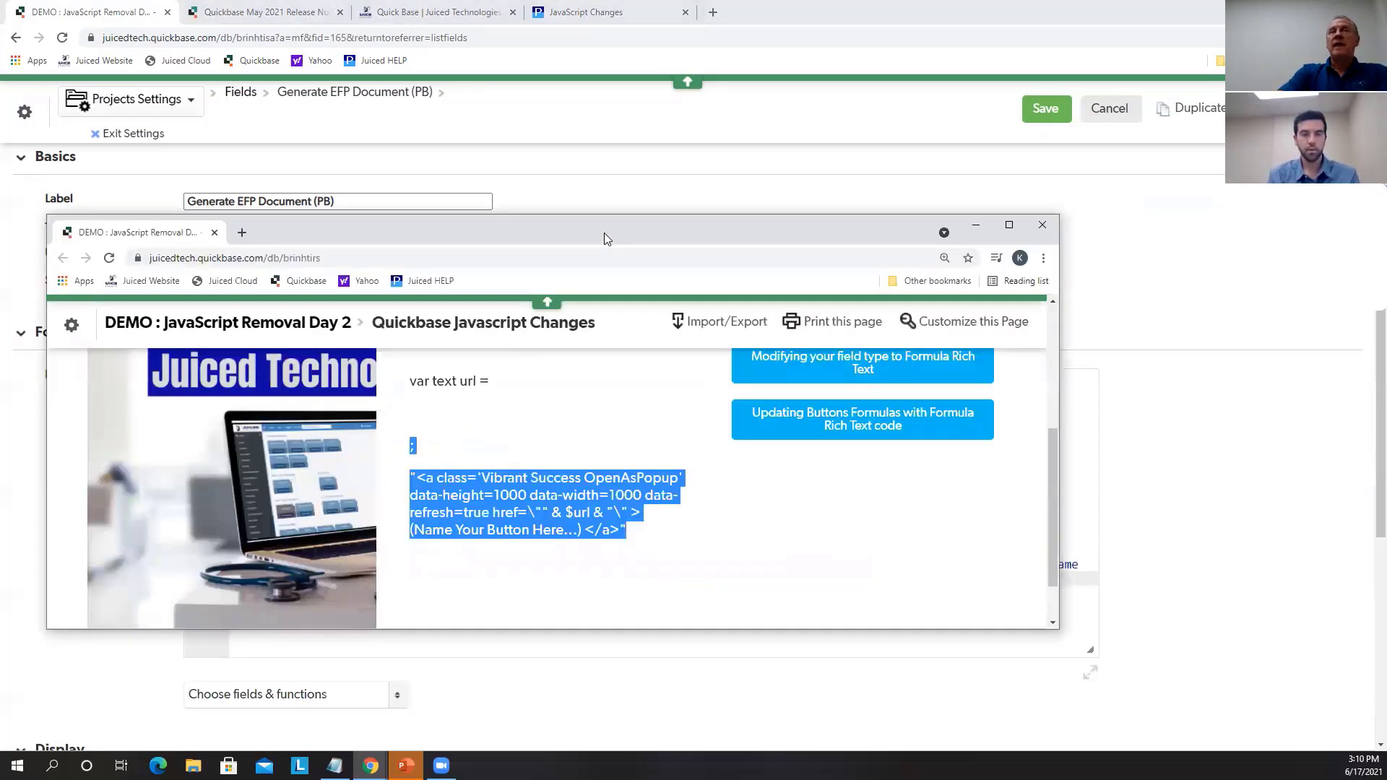
pyautogui.hotkey('alt', 'Tab')
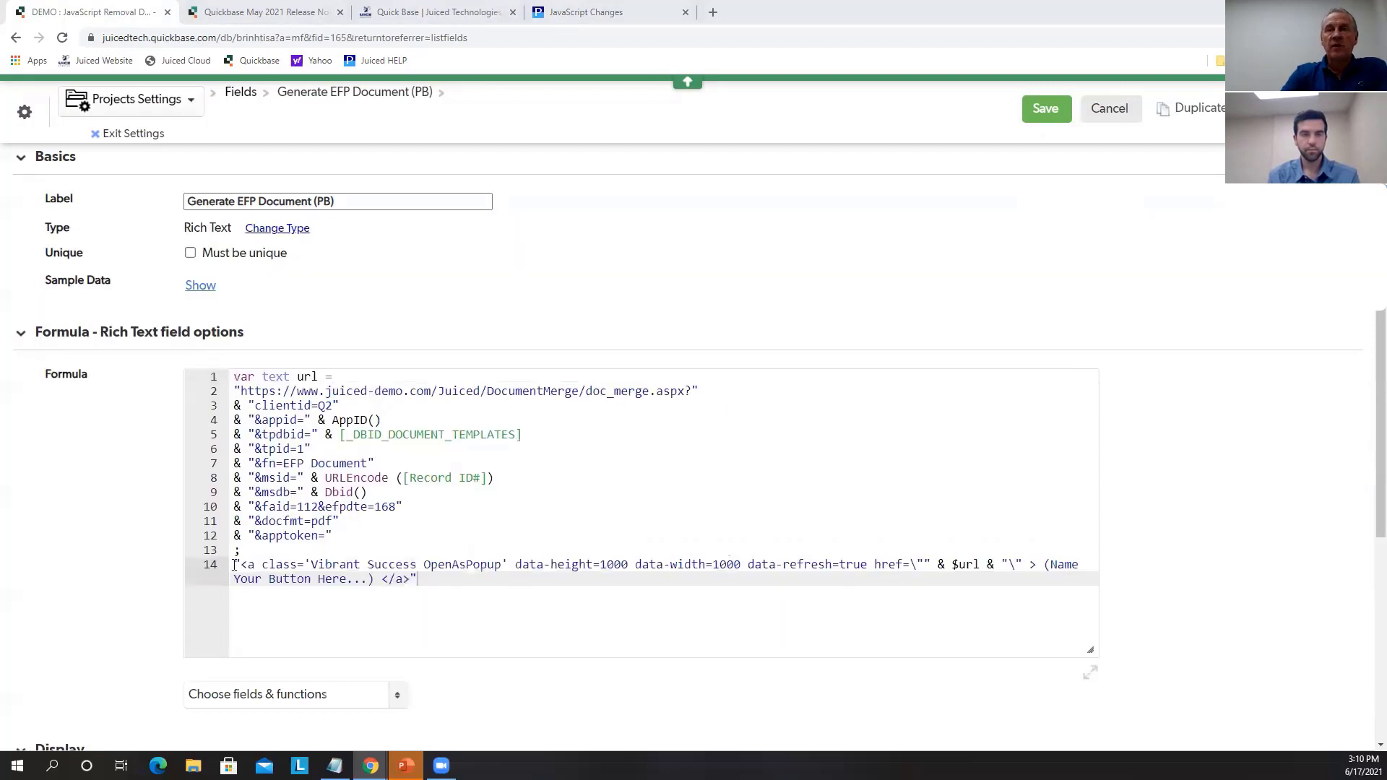
# Review the semicolon line and the popup's data-height and data-width values in the new formula
pyautogui.click(241, 551)
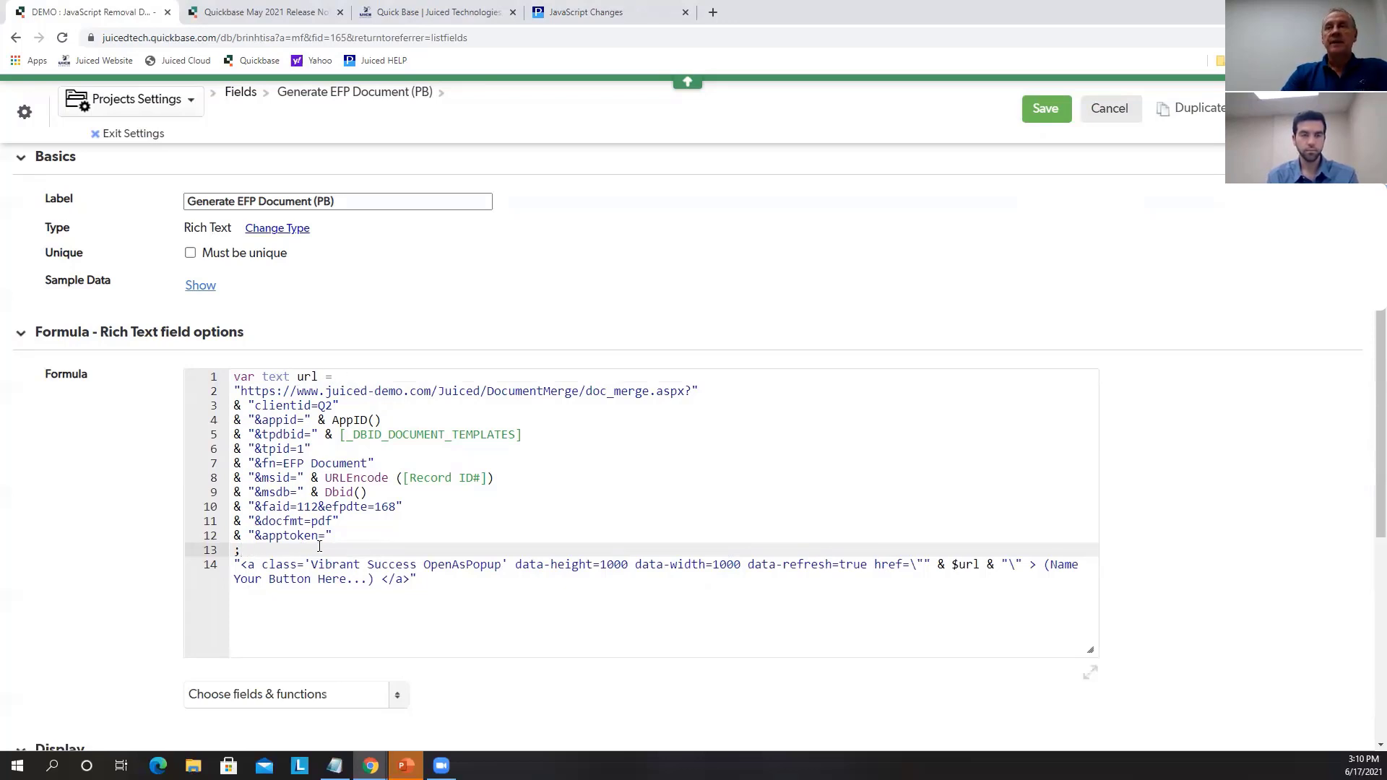
pyautogui.doubleClick(612, 566)
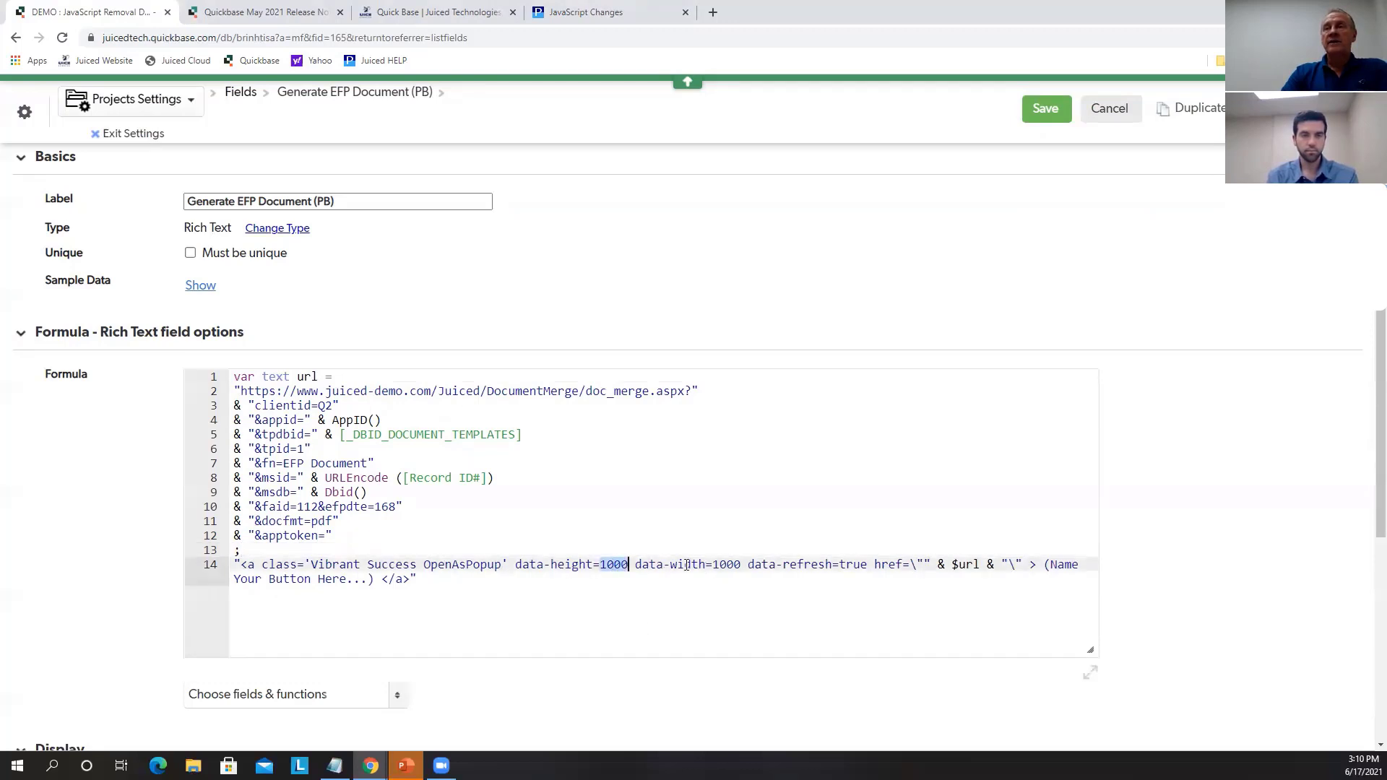
pyautogui.doubleClick(723, 564)
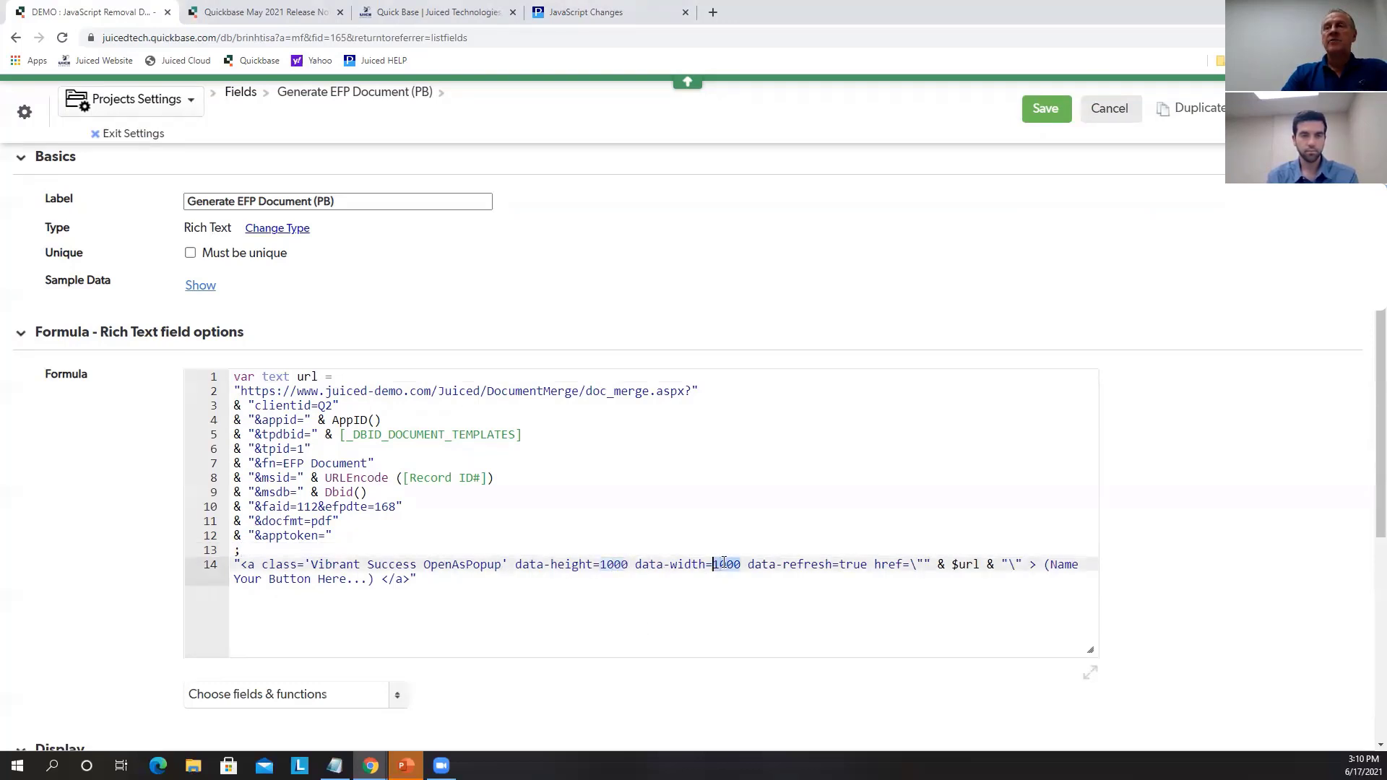
# Replace the placeholder button name in the link code with "Create Document"
pyautogui.click(1045, 566)
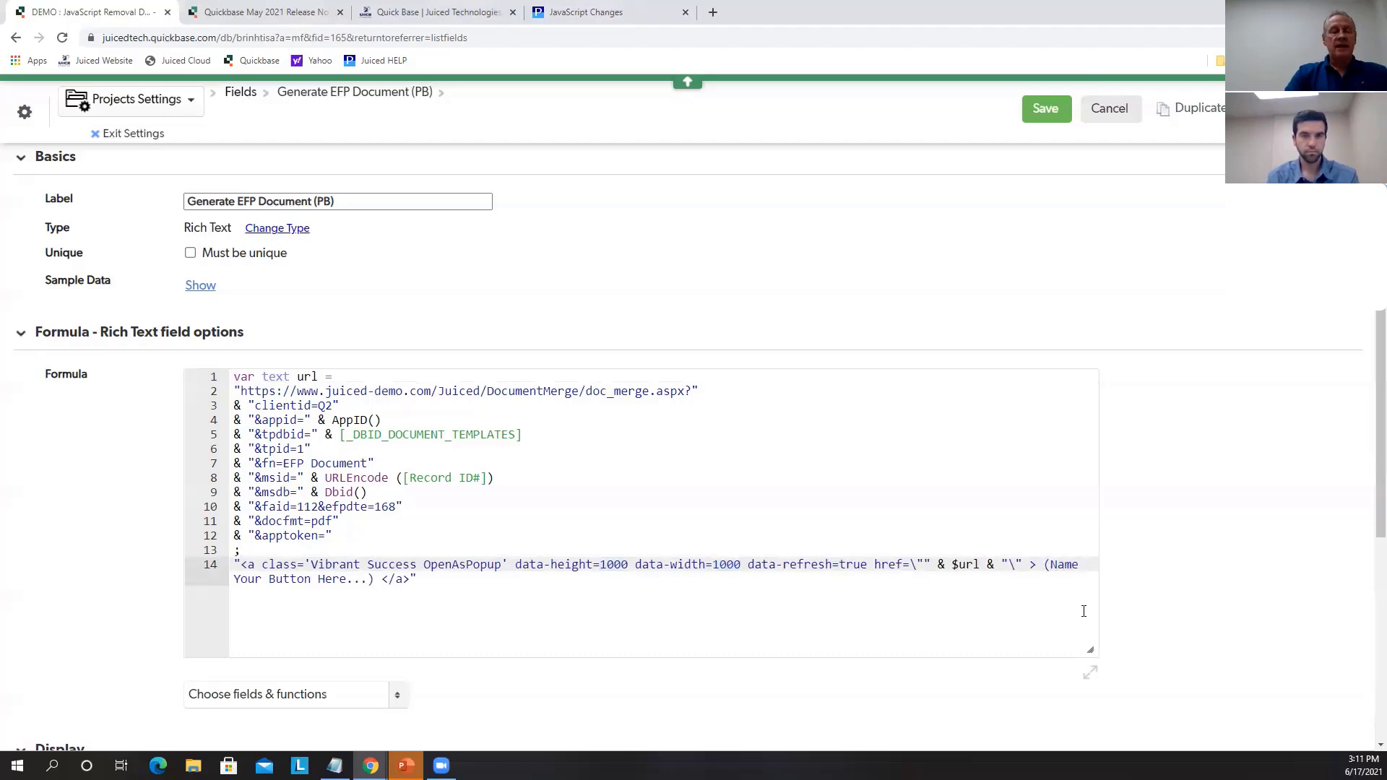
pyautogui.write('Create ')
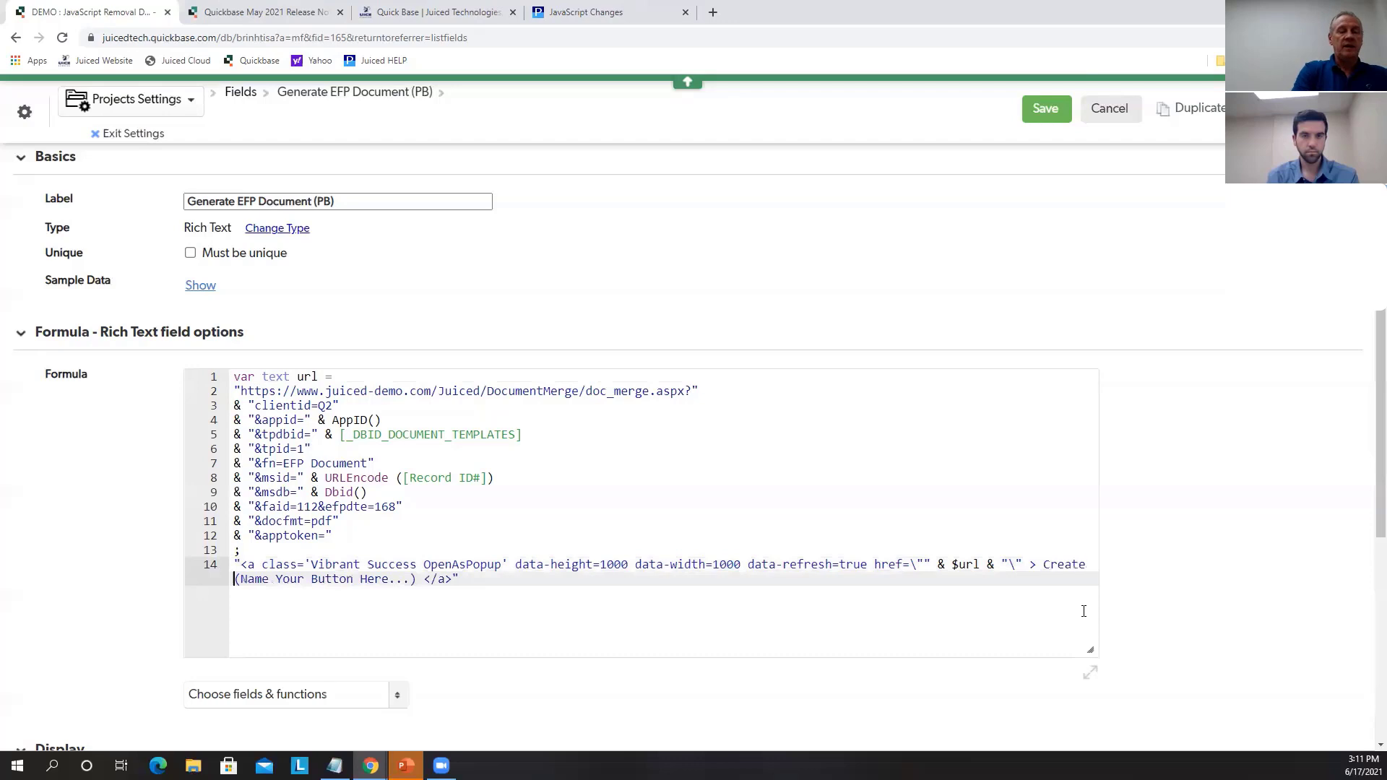
pyautogui.write('Doc')
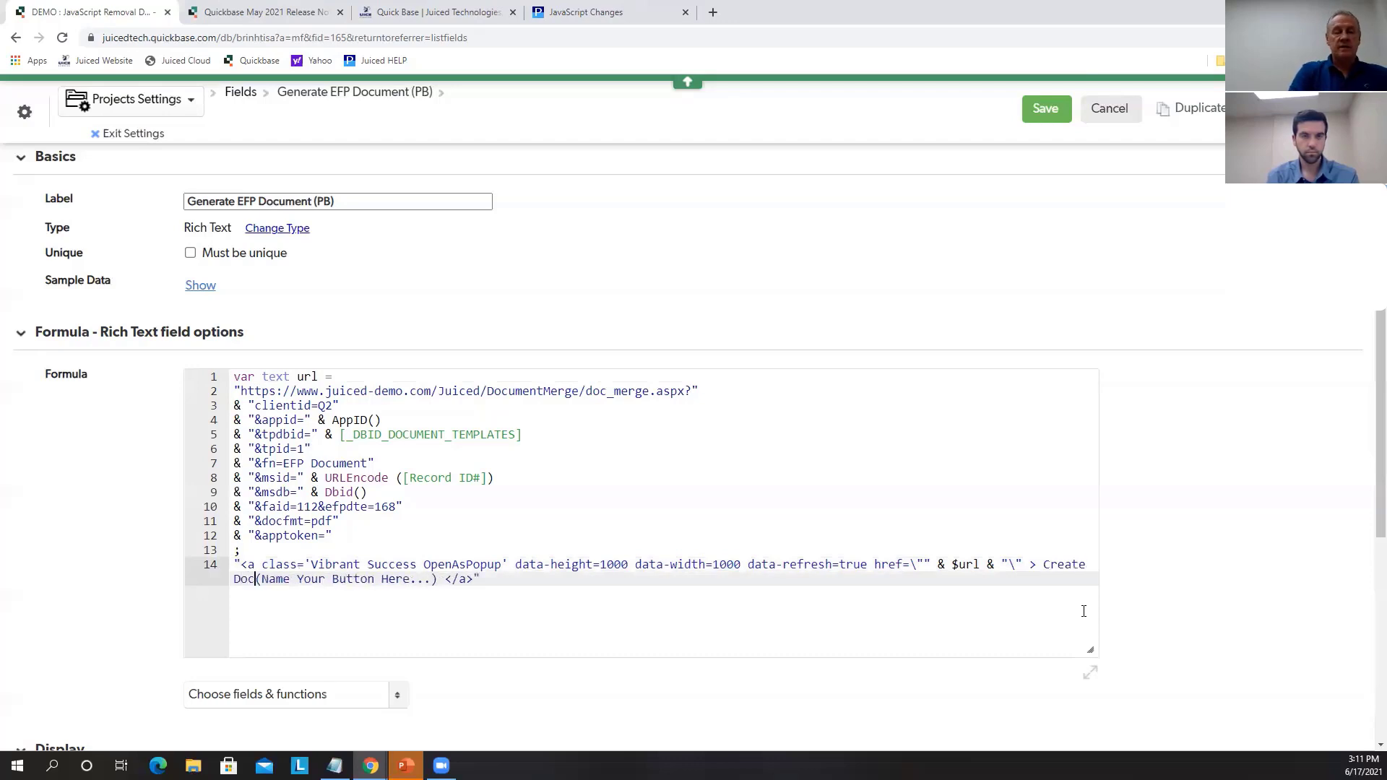
pyautogui.write('ument')
pyautogui.press('Delete')
pyautogui.press('Delete')
pyautogui.press('Delete')
pyautogui.press('Delete')
pyautogui.press('Delete')
pyautogui.press('Delete')
pyautogui.press('Delete')
pyautogui.press('Delete')
pyautogui.press('Delete')
pyautogui.press('Delete')
pyautogui.press('Delete')
pyautogui.press('Delete')
pyautogui.press('Delete')
pyautogui.press('Delete')
pyautogui.press('Delete')
pyautogui.press('Delete')
pyautogui.press('Delete')
pyautogui.press('Delete')
pyautogui.press('Delete')
pyautogui.press('Delete')
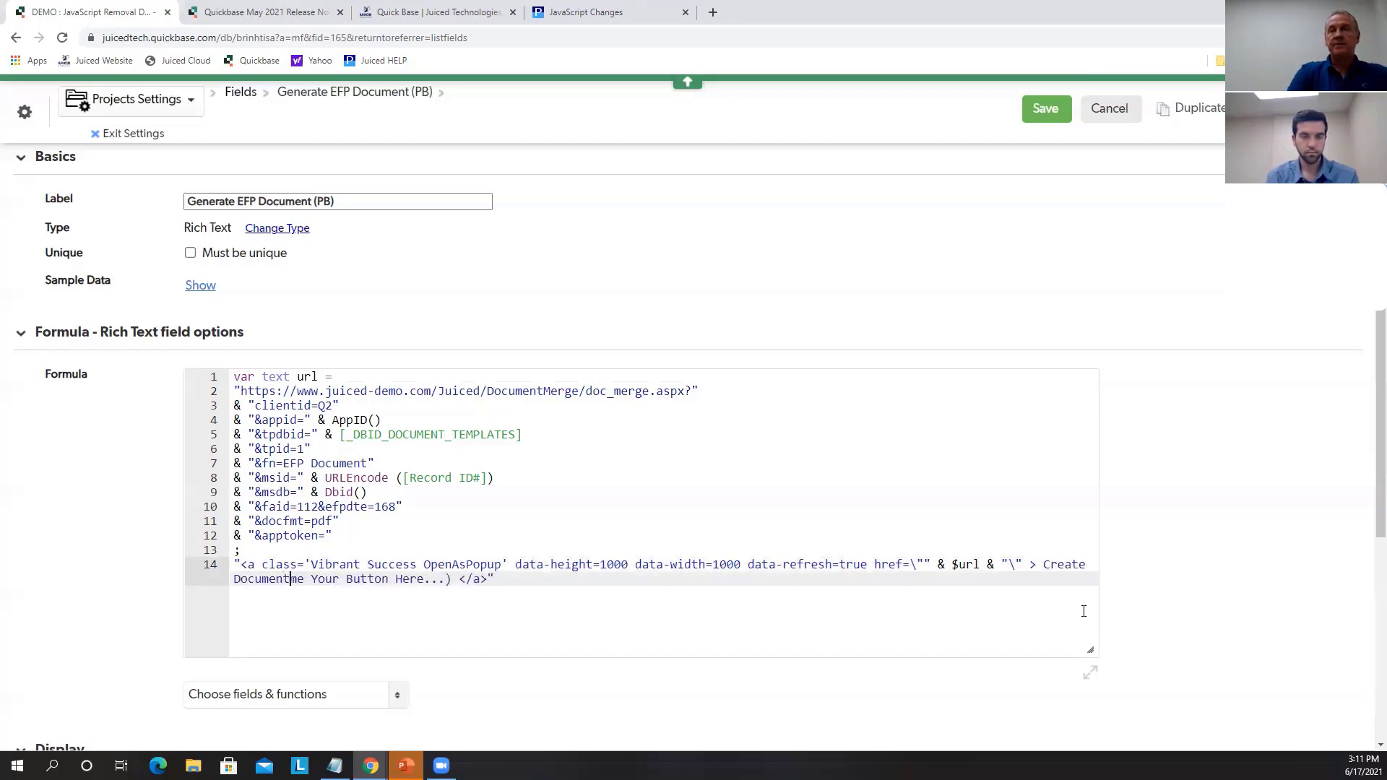
pyautogui.press('Delete')
pyautogui.press('Delete')
pyautogui.press('Delete')
pyautogui.press('Delete')
pyautogui.press('Delete')
pyautogui.press('Delete')
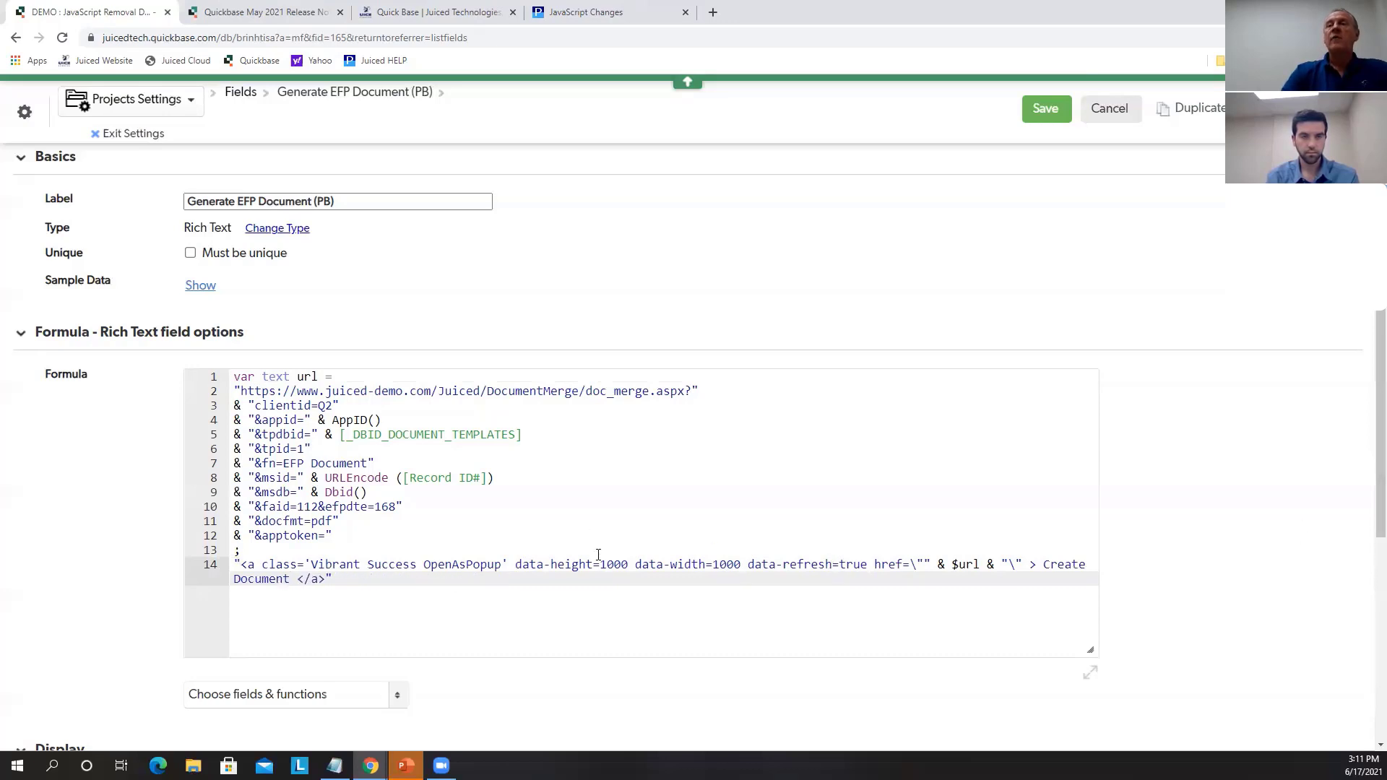
# Look up the recommended popup heights and widths for each add-on in the Juiced help page on Rich Text Button Styling & Customizing
pyautogui.click(287, 15)
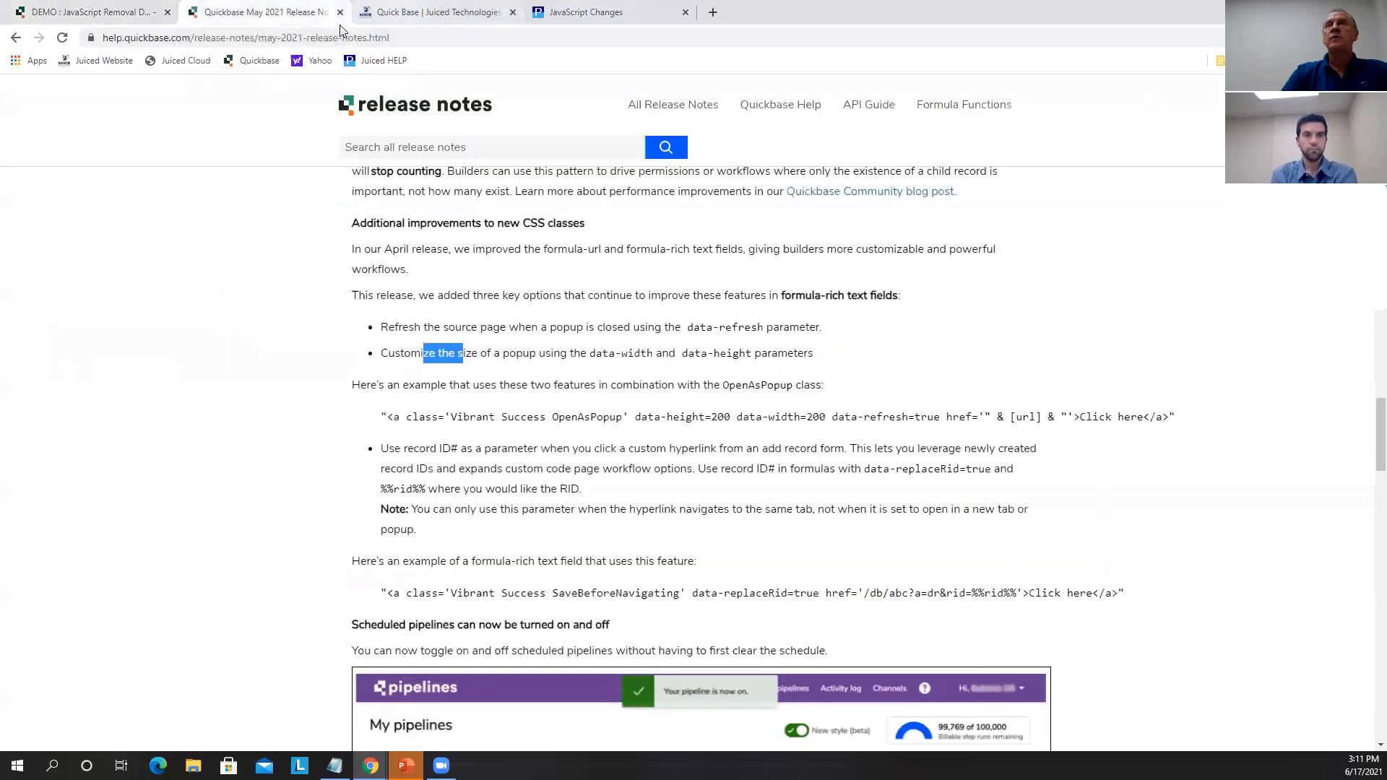
pyautogui.hotkey('ctrl', 'Tab')
pyautogui.click(377, 60)
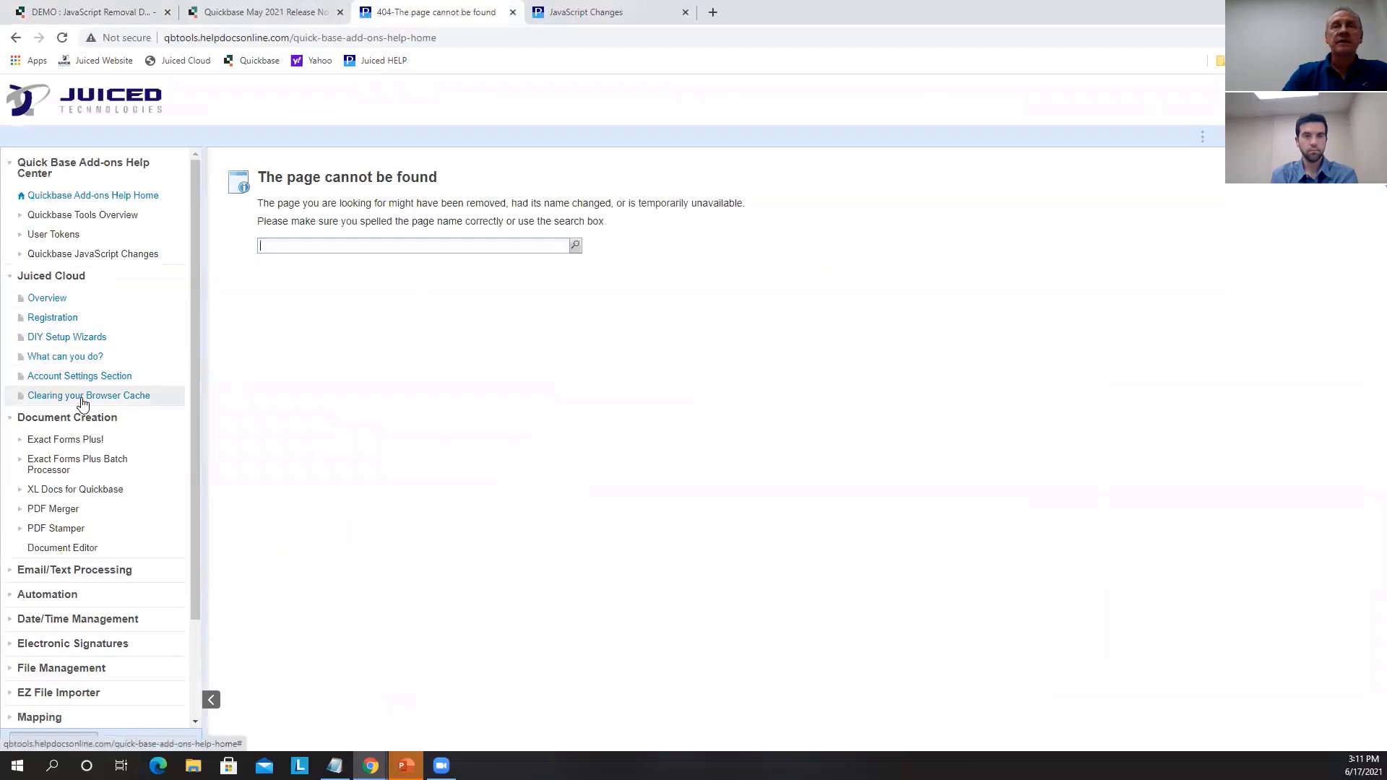
pyautogui.click(87, 254)
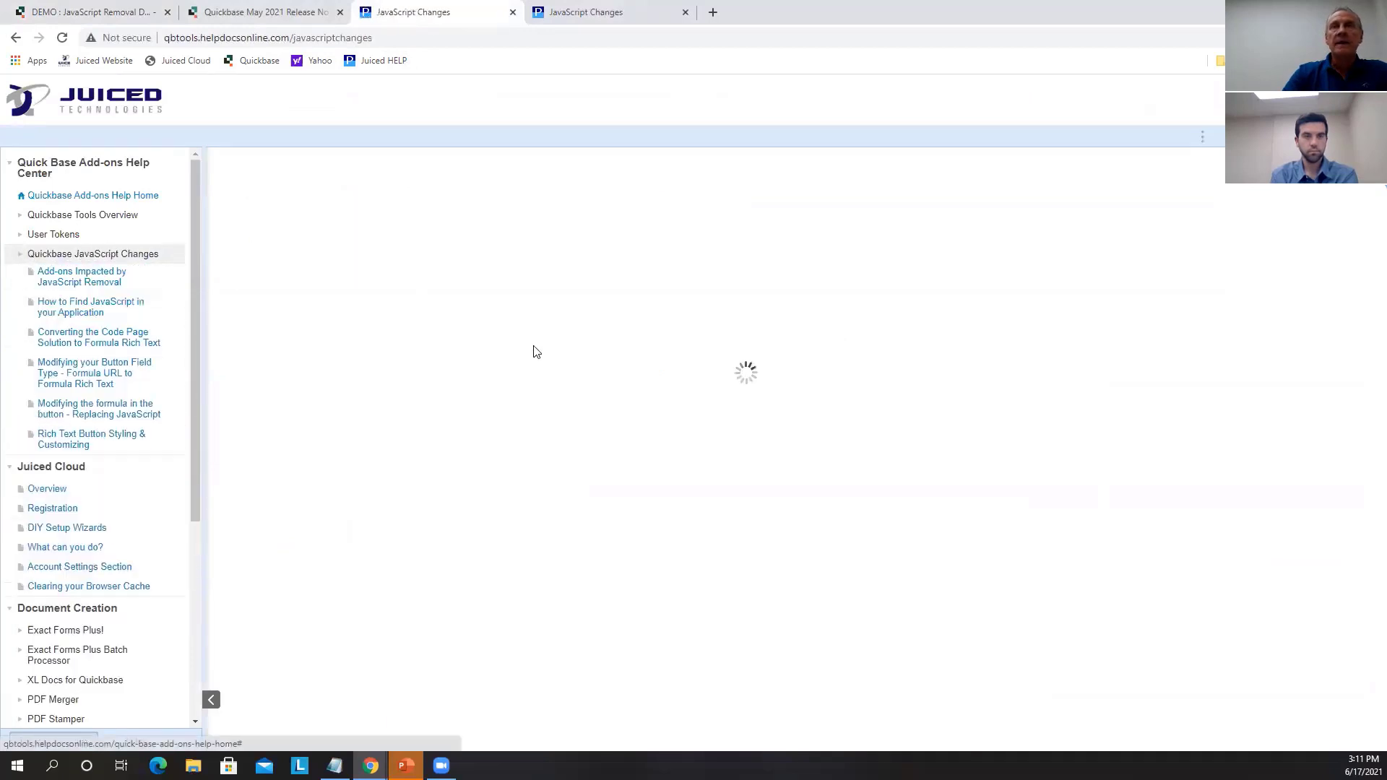
pyautogui.click(92, 441)
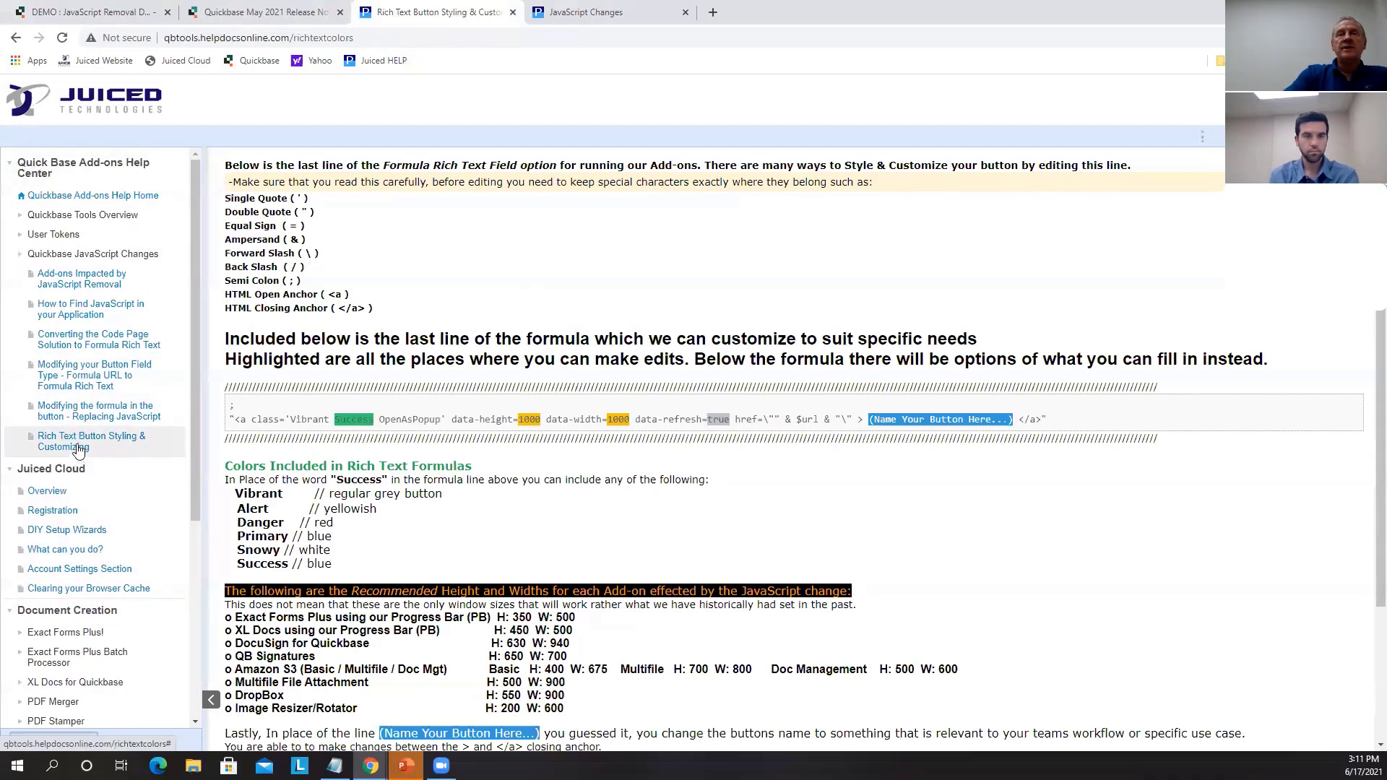
pyautogui.scroll(-2, 830, 545)
pyautogui.scroll(-1, 715, 506)
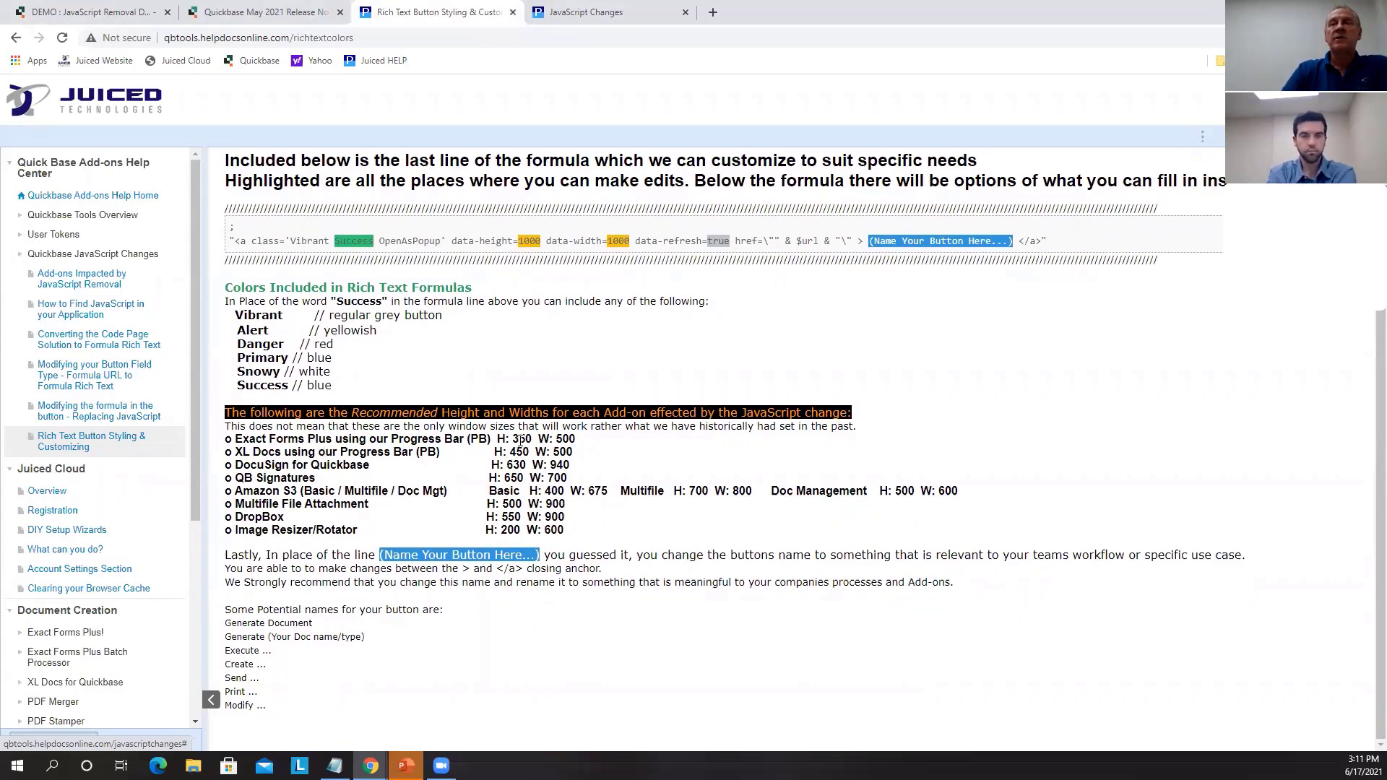
# Set the popup's data-height to 350 and data-width to 500 in the Generate EFP Document (PB) formula
pyautogui.click(116, 12)
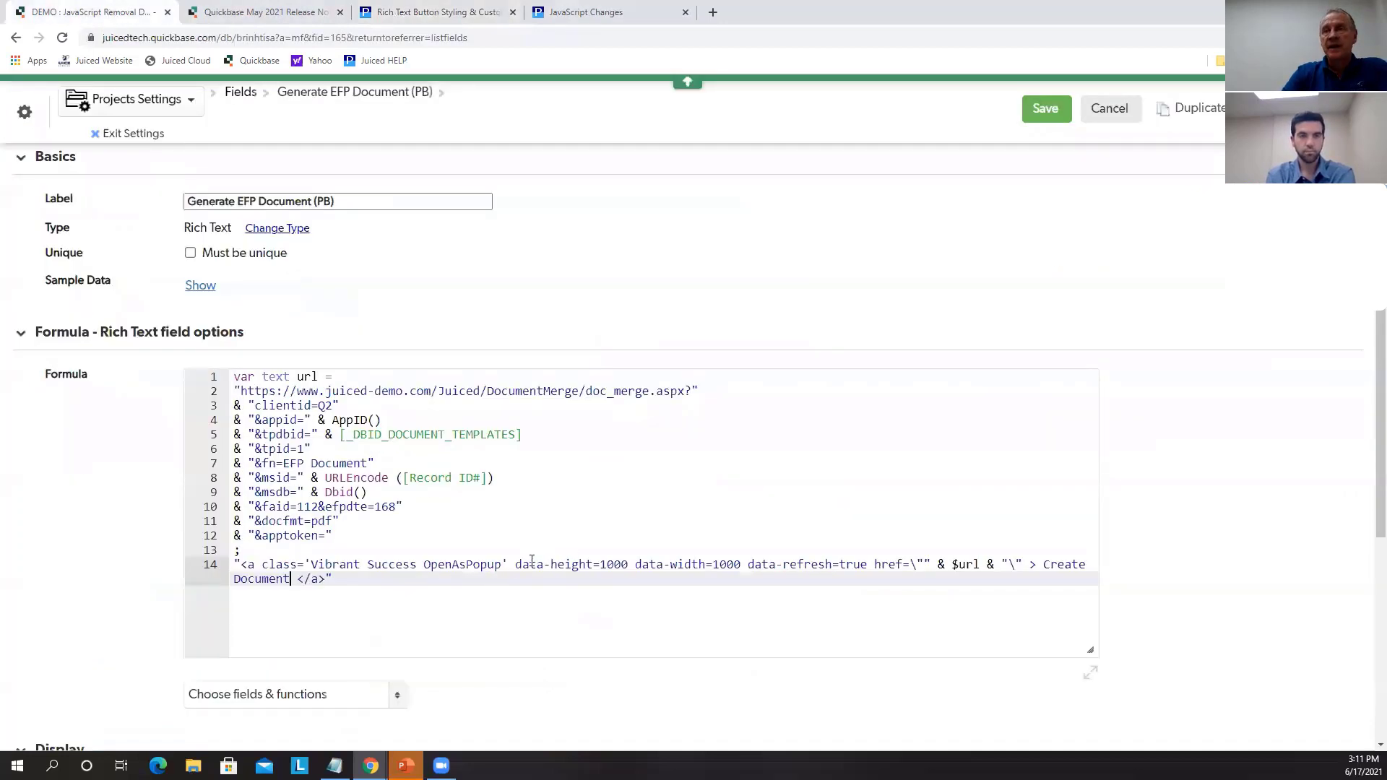
pyautogui.doubleClick(614, 564)
pyautogui.write('350')
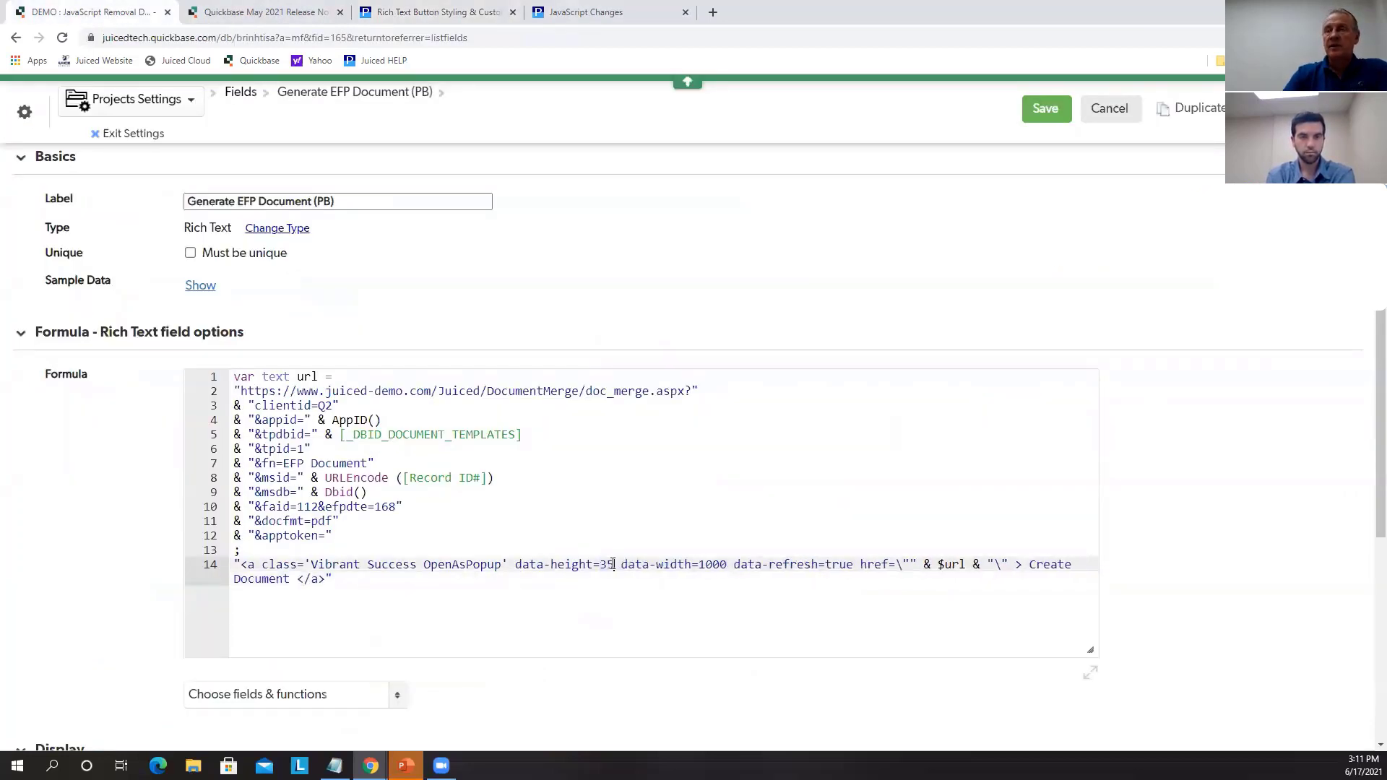
pyautogui.doubleClick(718, 564)
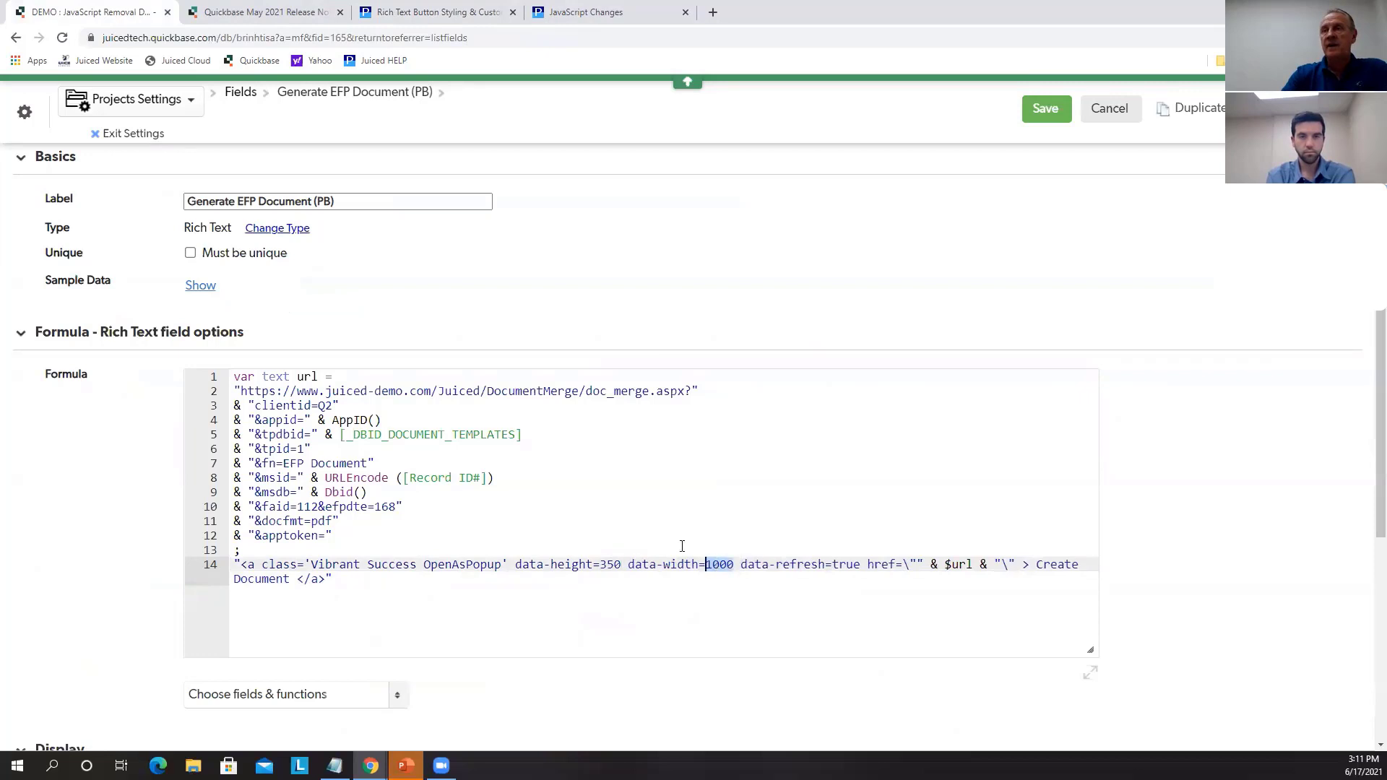
pyautogui.write('500')
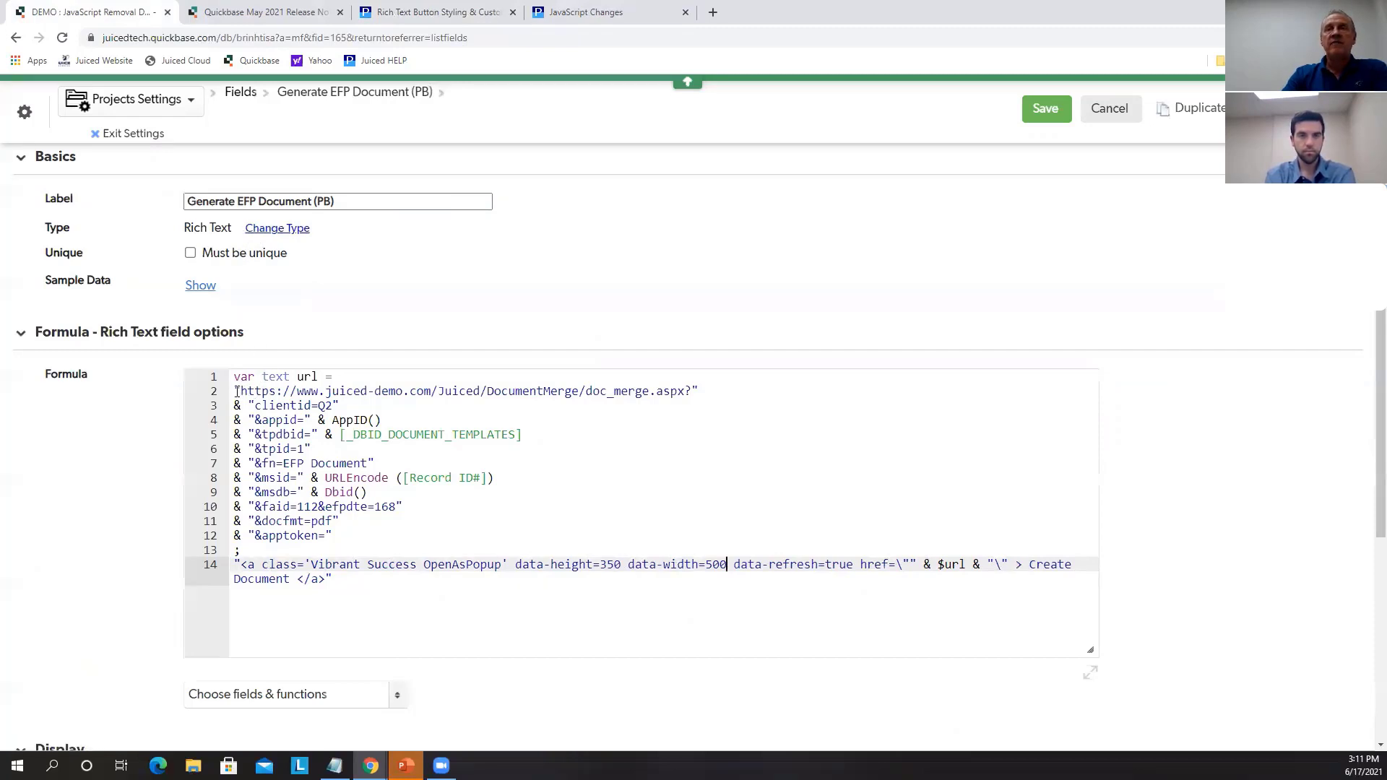
# Check the OpenAsPopup link line, save the Generate EFP Document (PB) field and return to the project record
pyautogui.moveTo(237, 391); pyautogui.dragTo(234, 565)
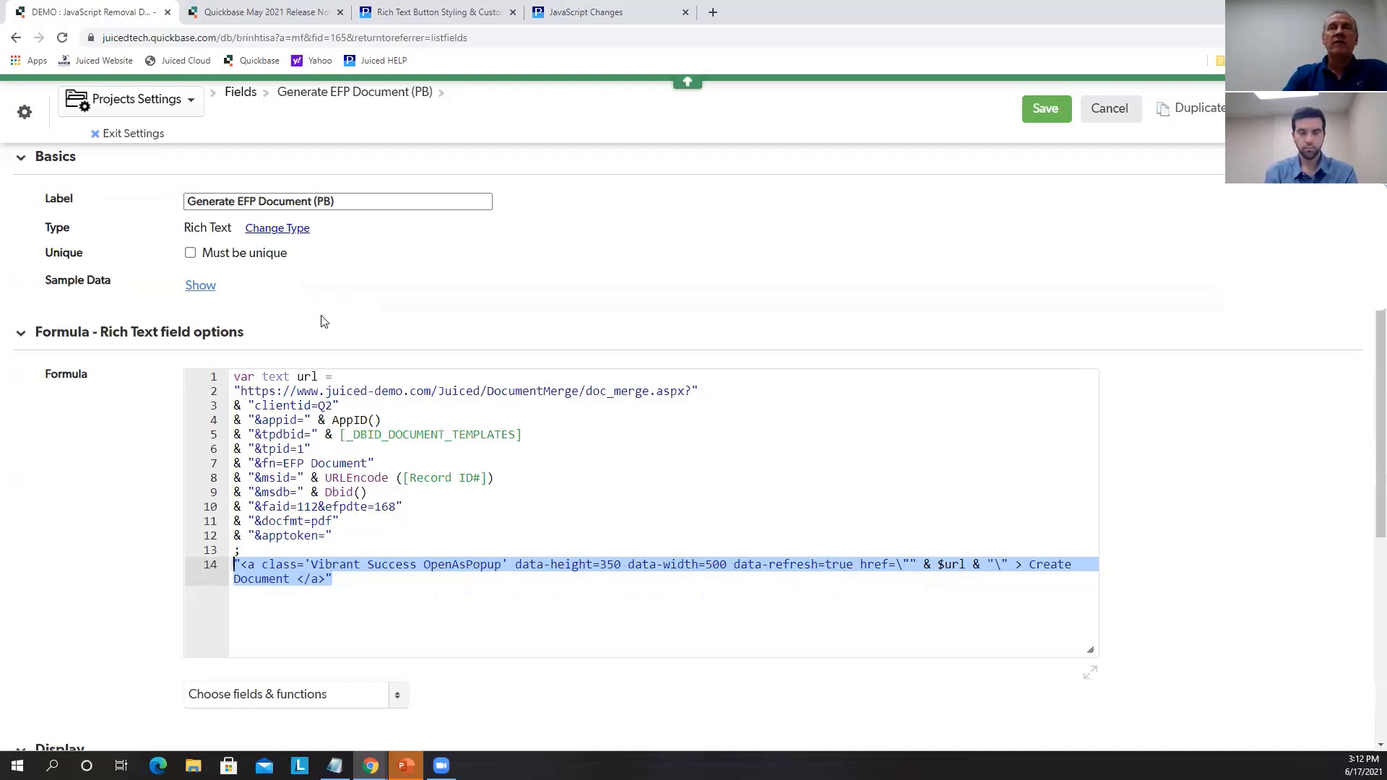
pyautogui.click(1053, 116)
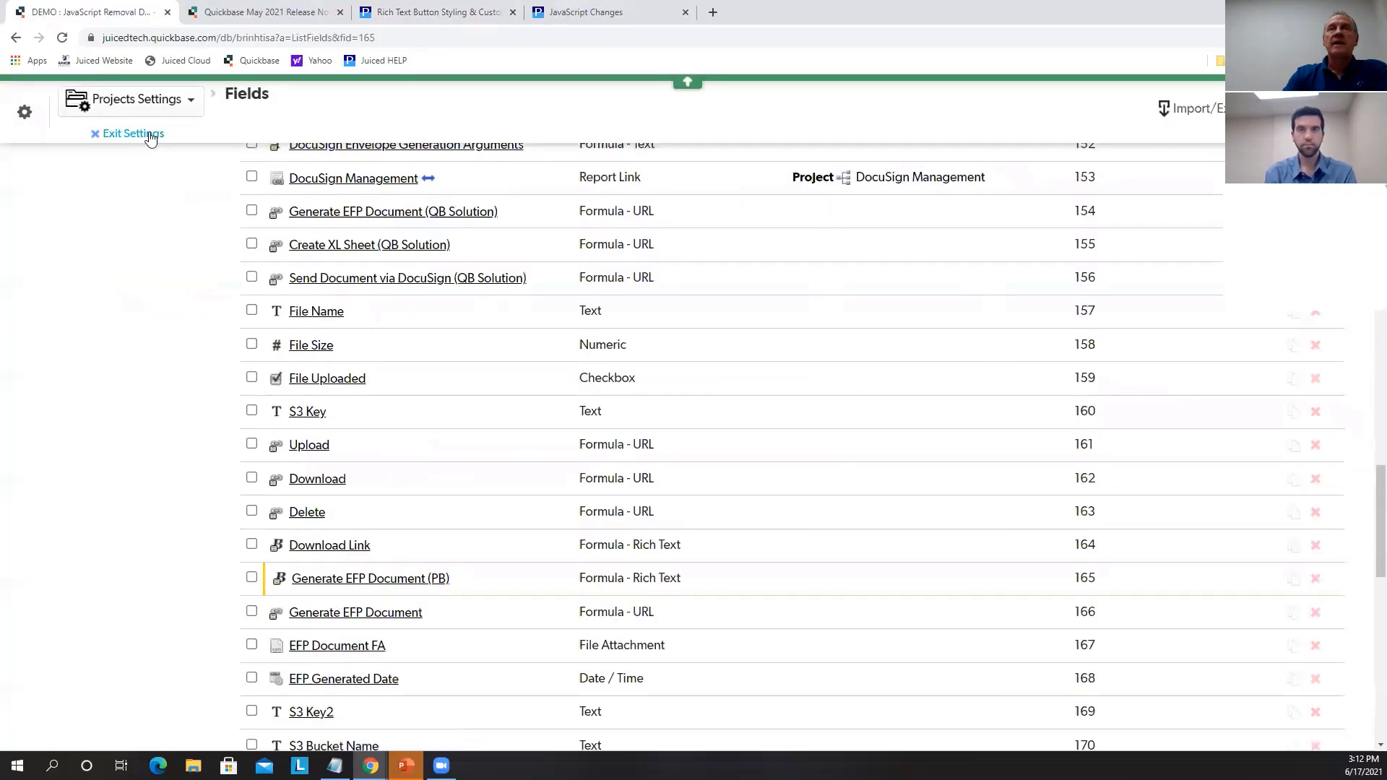
pyautogui.click(134, 133)
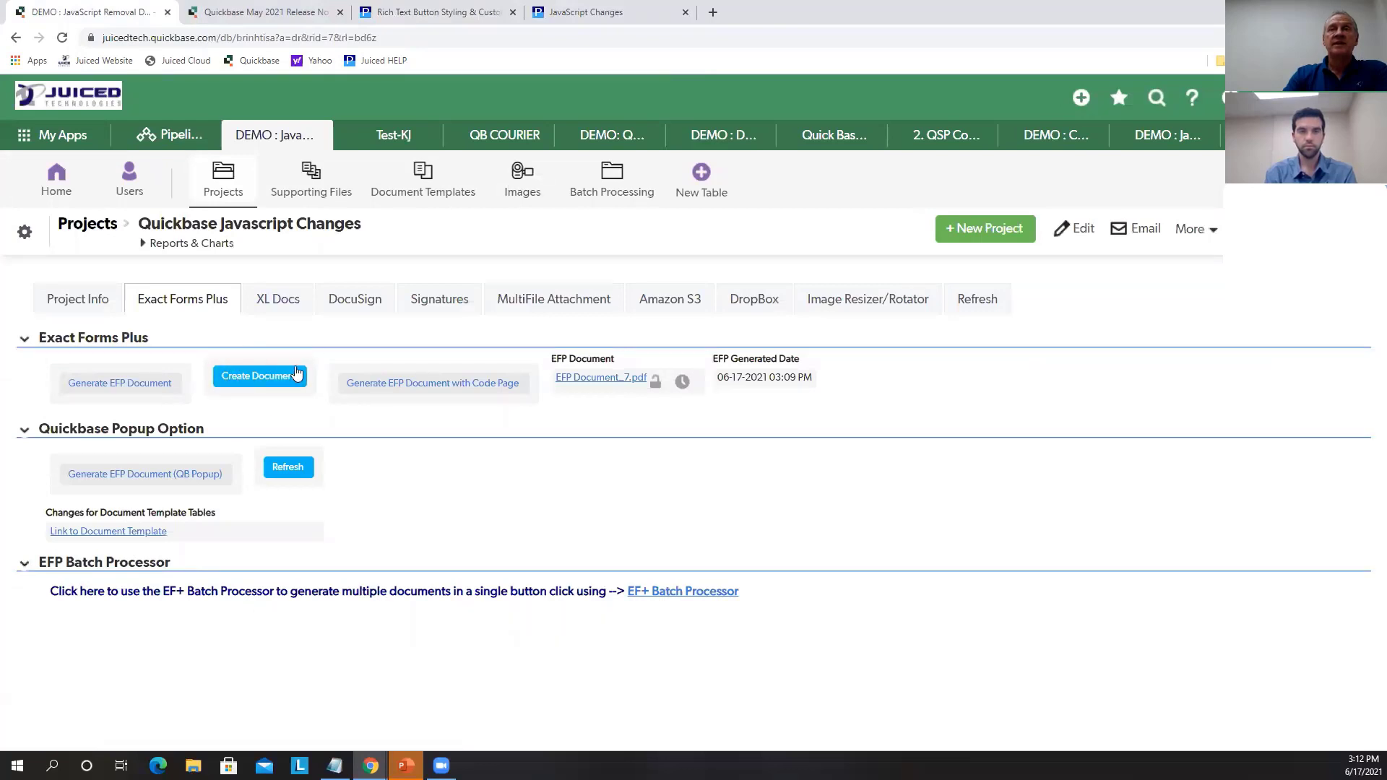
# Test the Create Document button, close its popup and go back to the record's Exact Forms Plus section
pyautogui.click(242, 383)
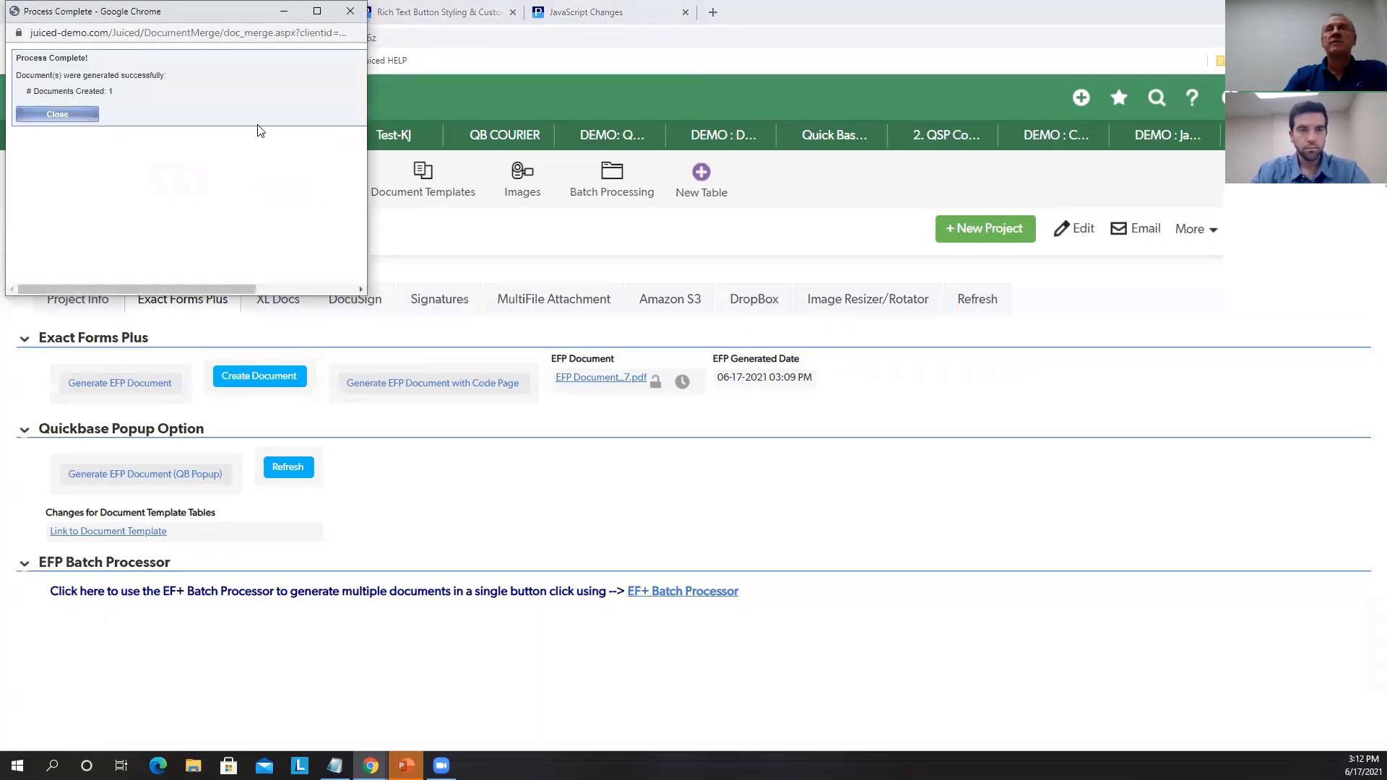
pyautogui.click(350, 10)
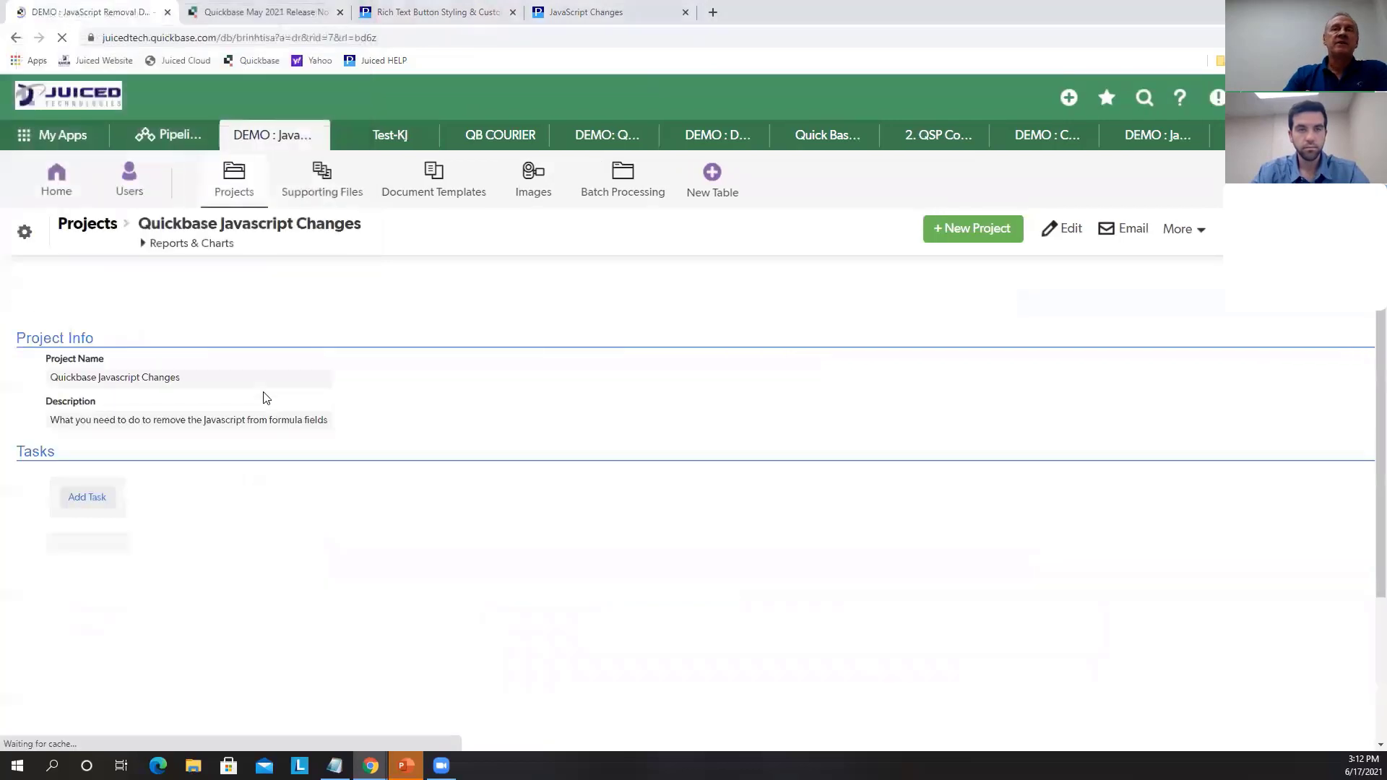
pyautogui.click(209, 298)
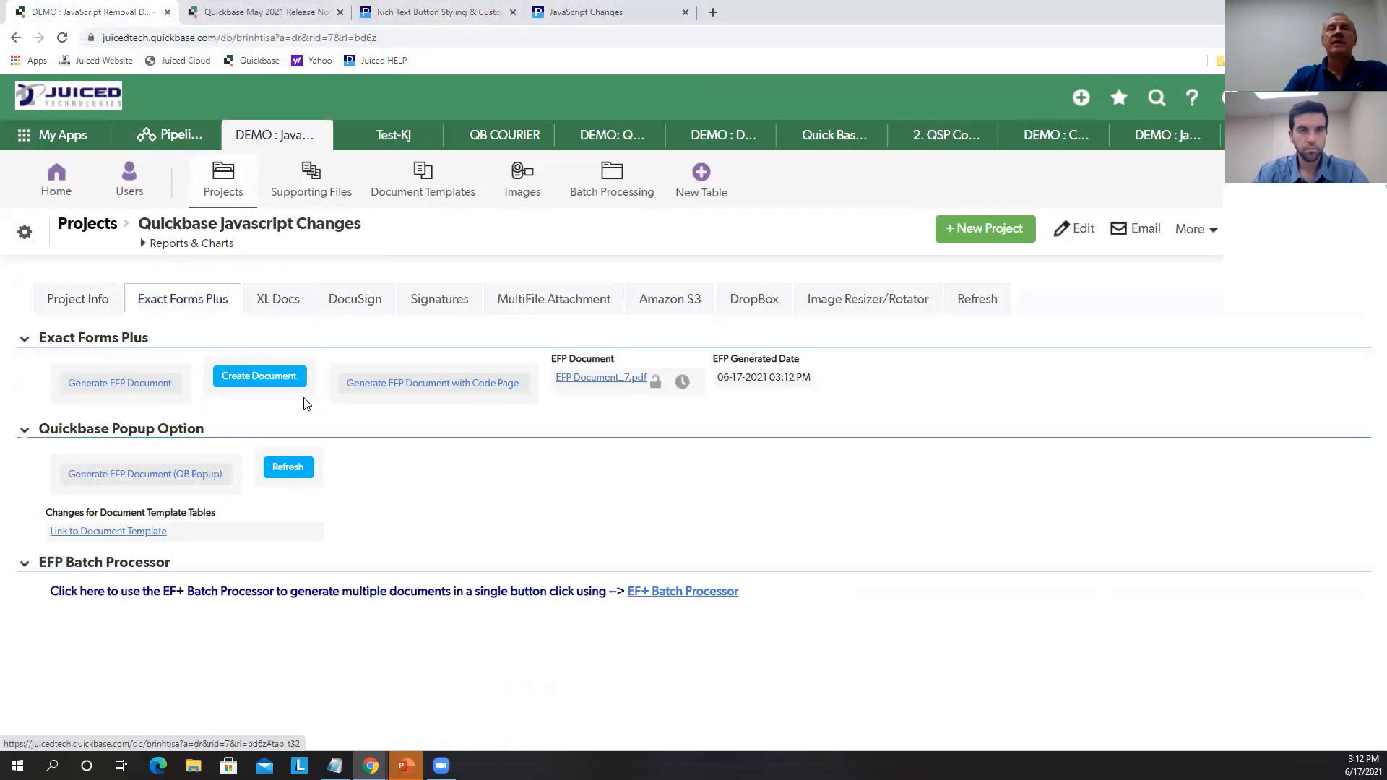
# Review the formula behind the Create Document button and return to the record without saving
pyautogui.rightClick(299, 362)
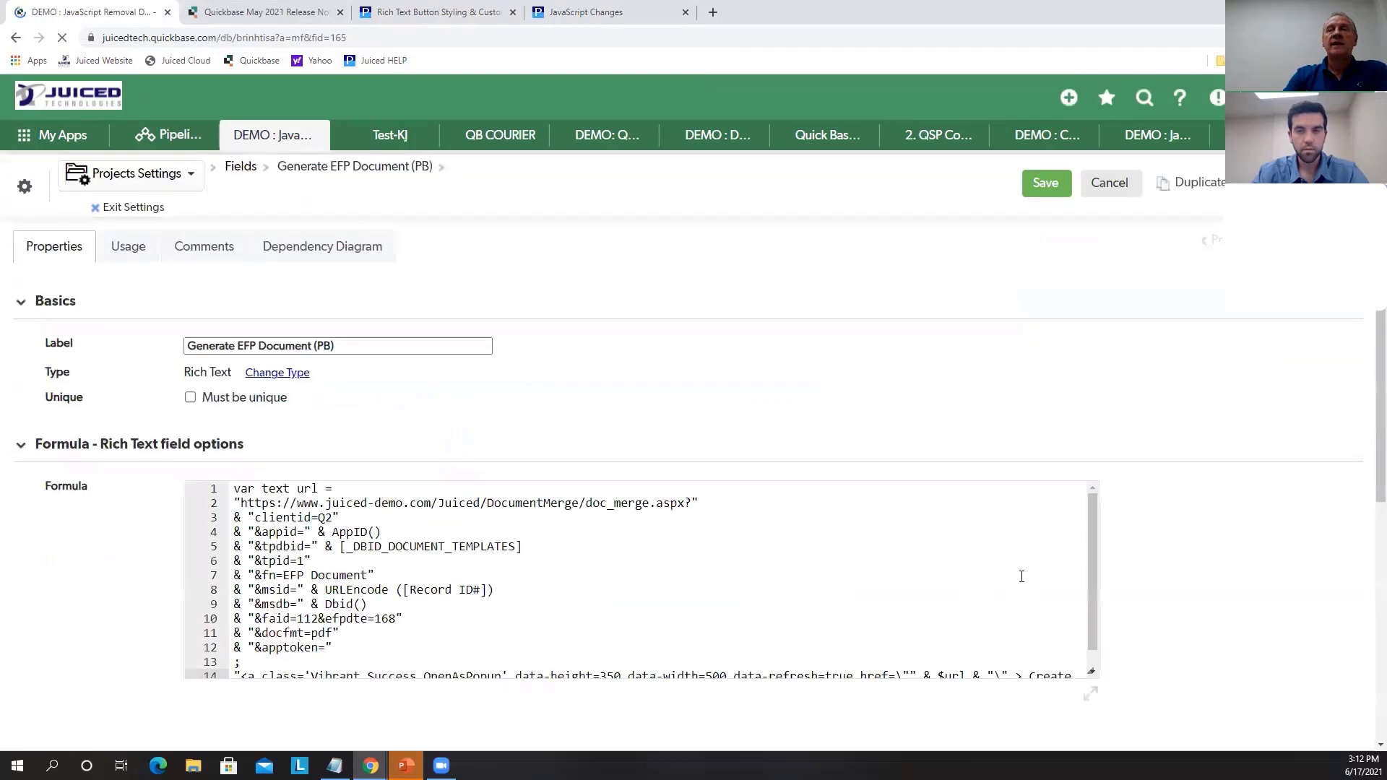
pyautogui.scroll(-1, 1231, 592)
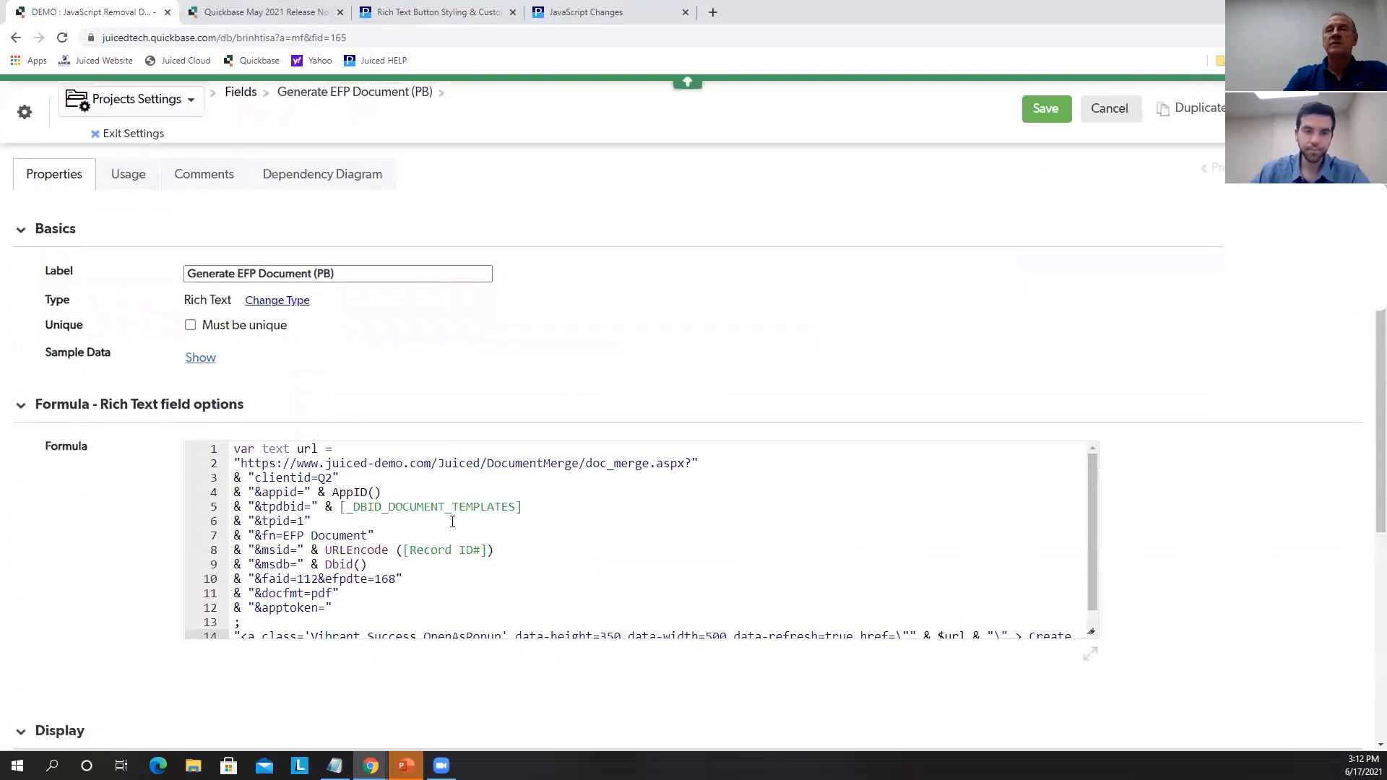
pyautogui.click(1114, 115)
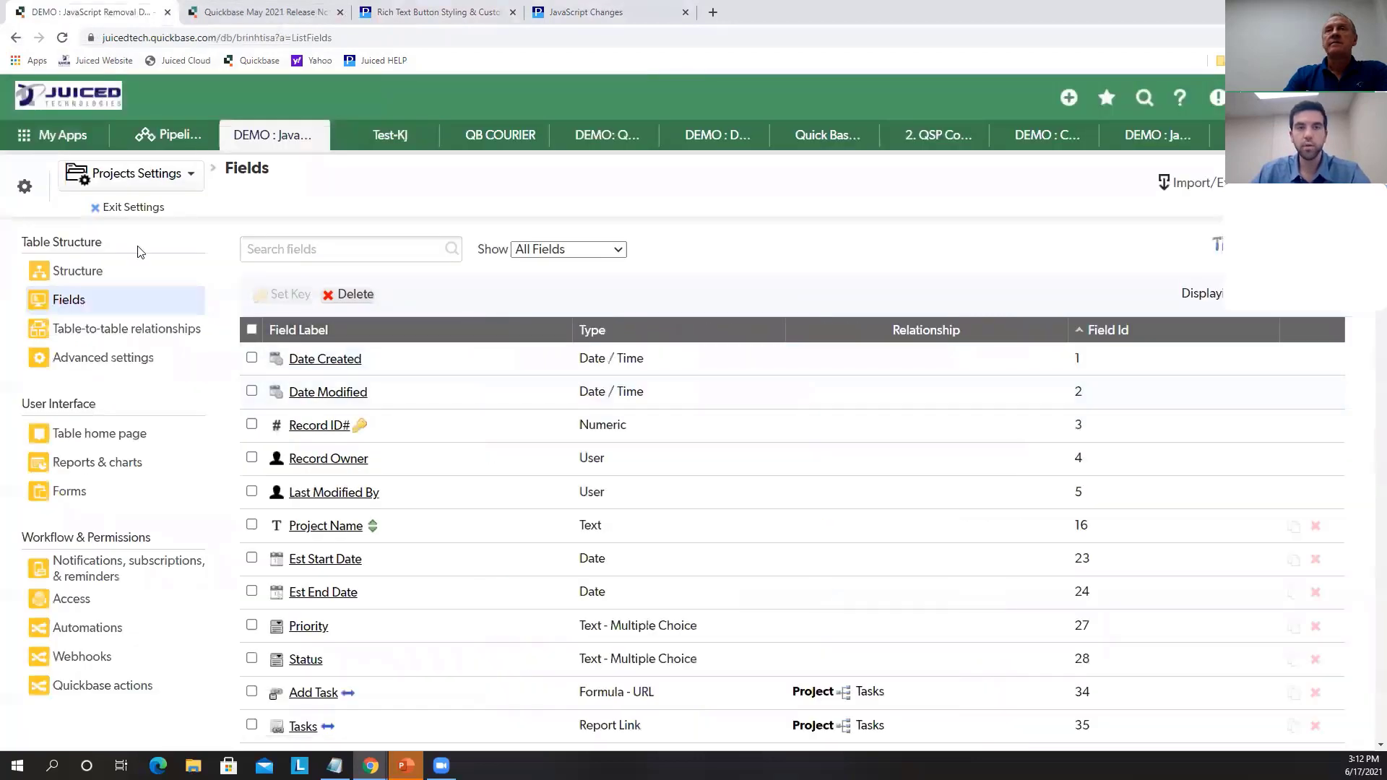
pyautogui.click(121, 207)
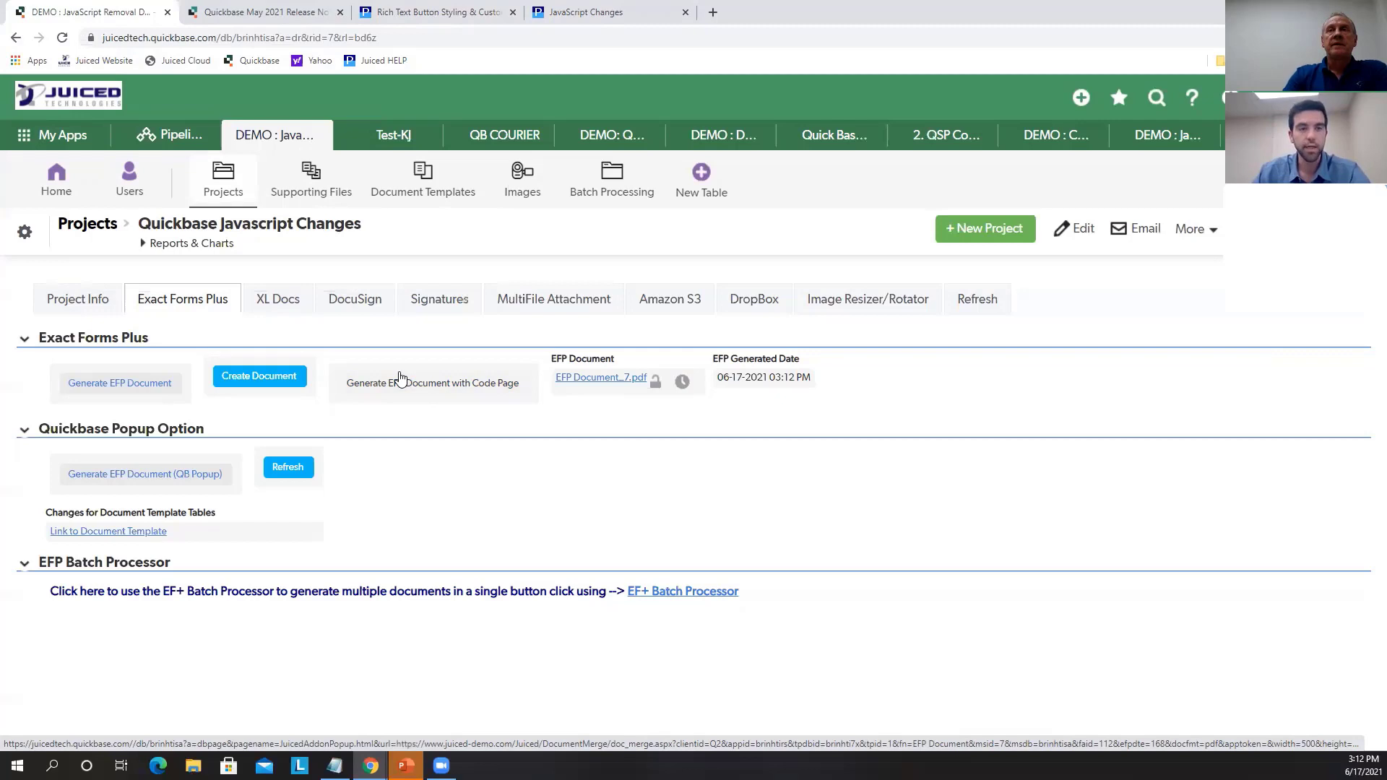
# Run Generate EFP Document with Code Page, close its popup and reopen the Exact Forms Plus section
pyautogui.click(438, 383)
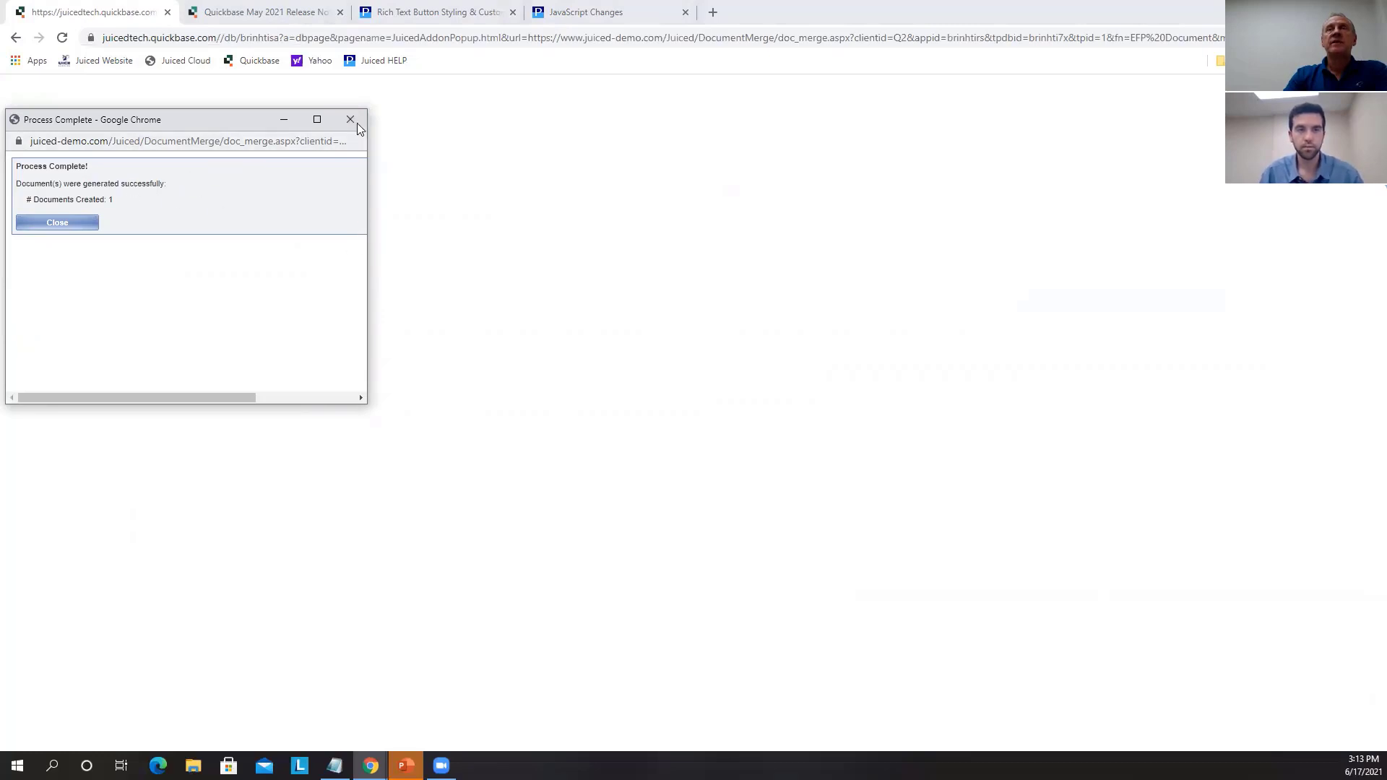
pyautogui.click(74, 220)
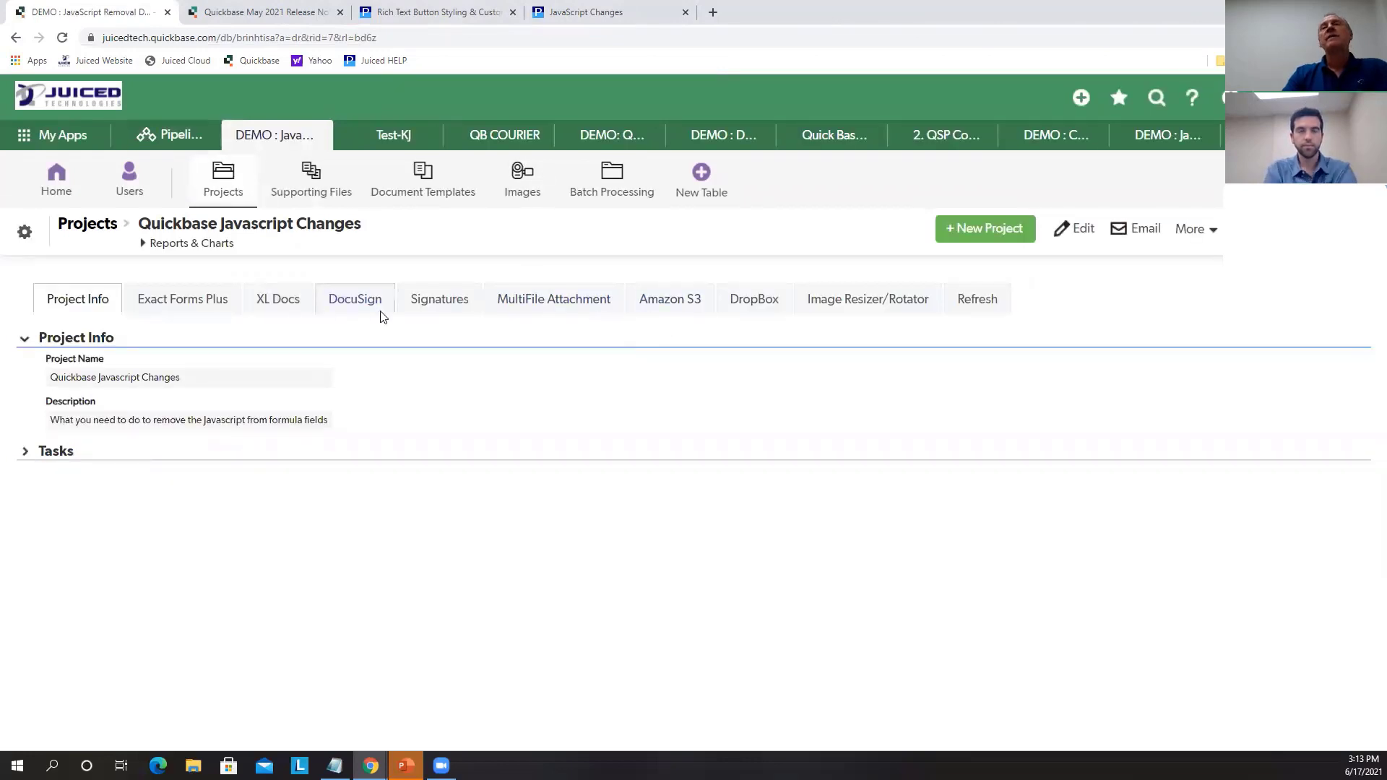
pyautogui.click(201, 318)
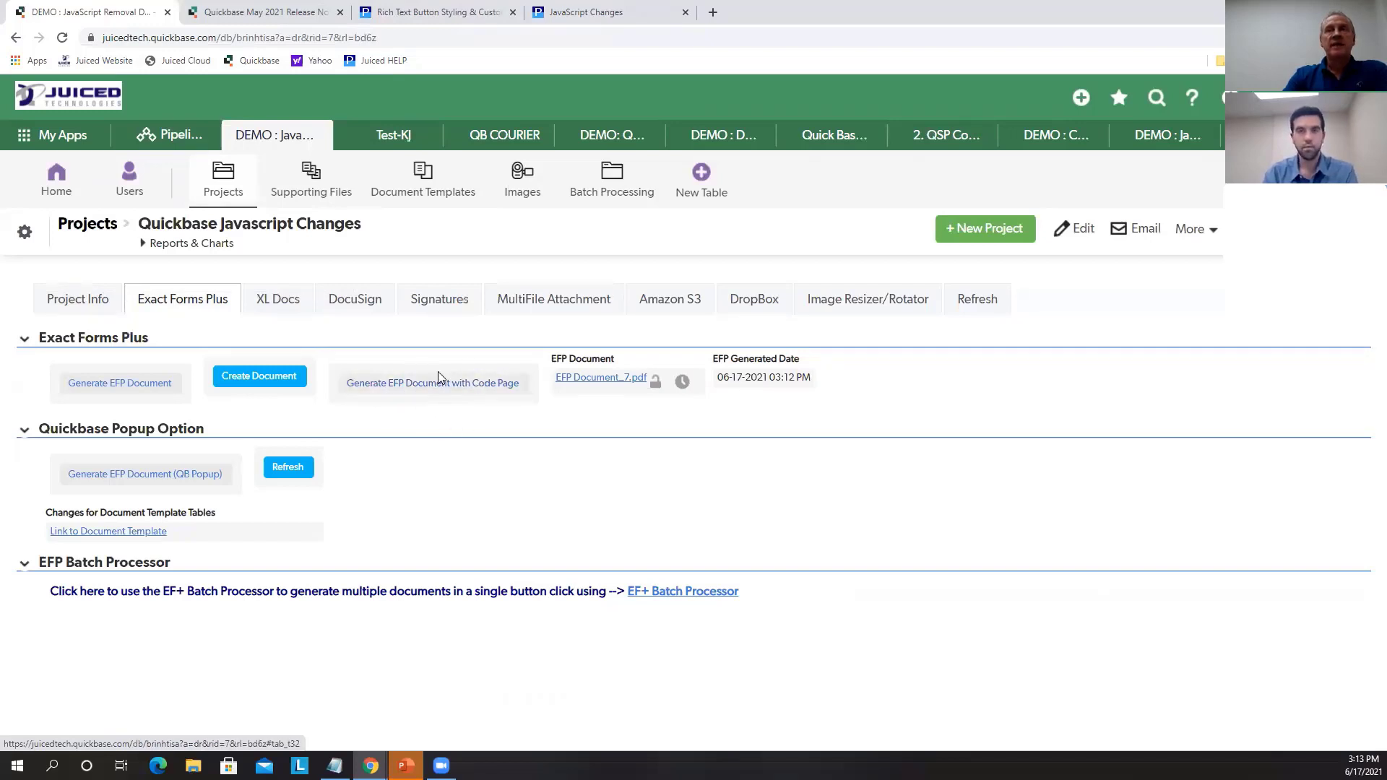
# Open the field properties of the Generate EFP Document with Code Page button and enlarge its formula box to show every line
pyautogui.rightClick(438, 371)
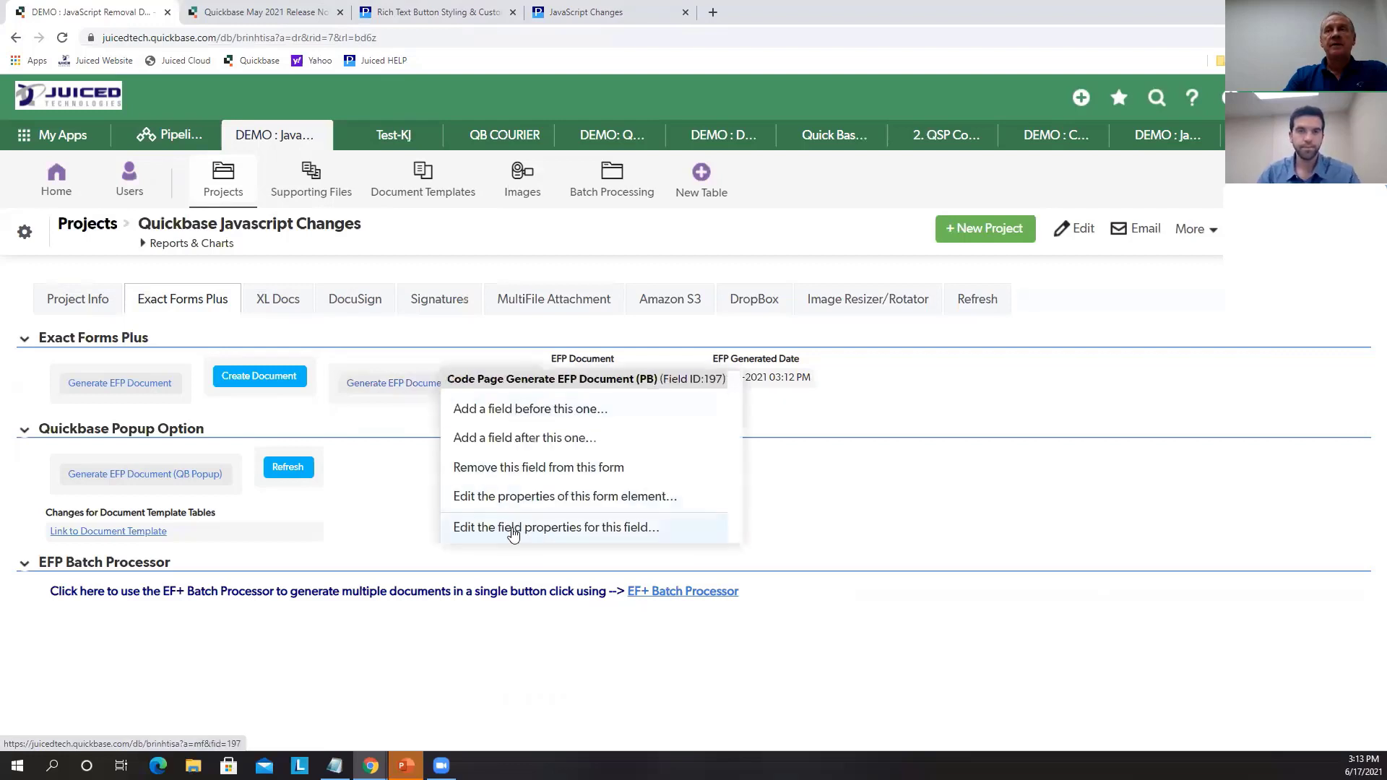
pyautogui.click(513, 529)
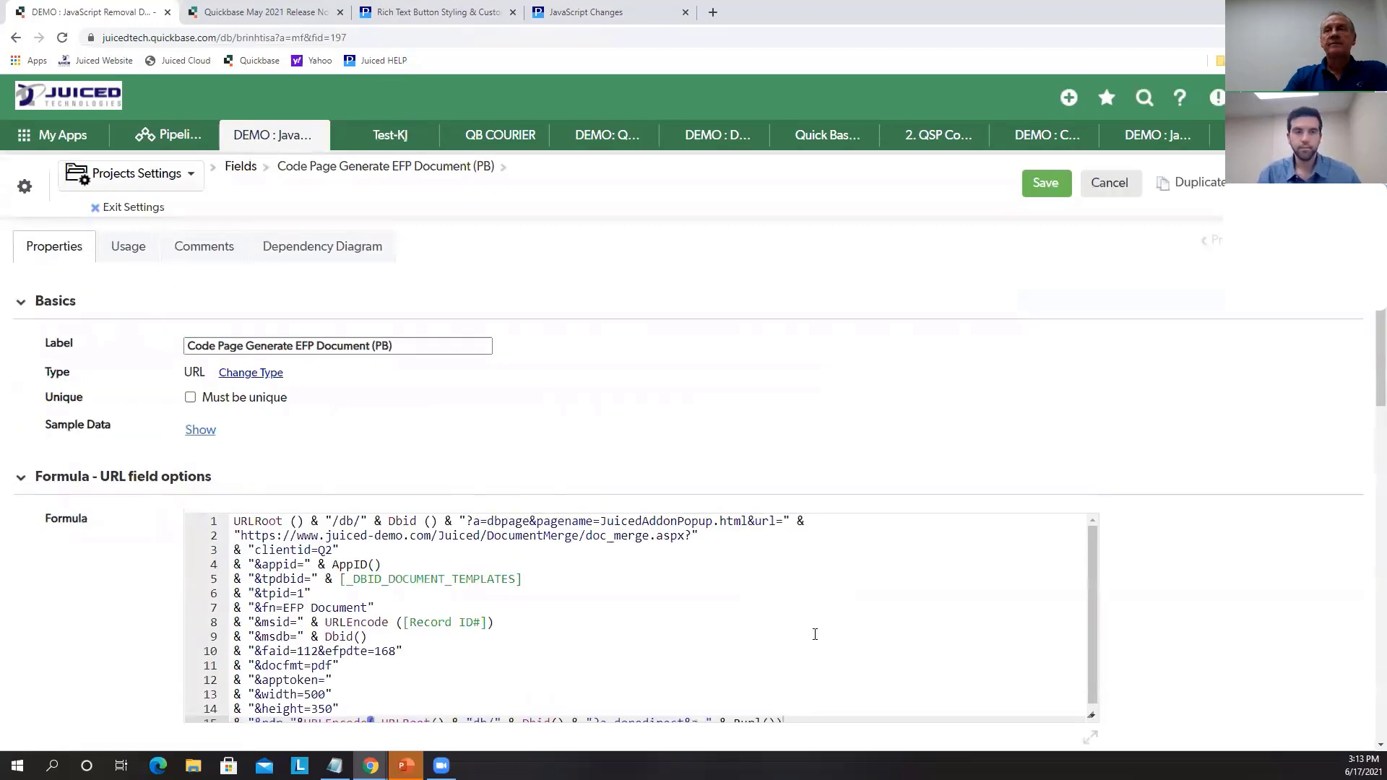
pyautogui.scroll(-3, 815, 634)
pyautogui.click(815, 634)
pyautogui.moveTo(1090, 643); pyautogui.dragTo(1160, 747)
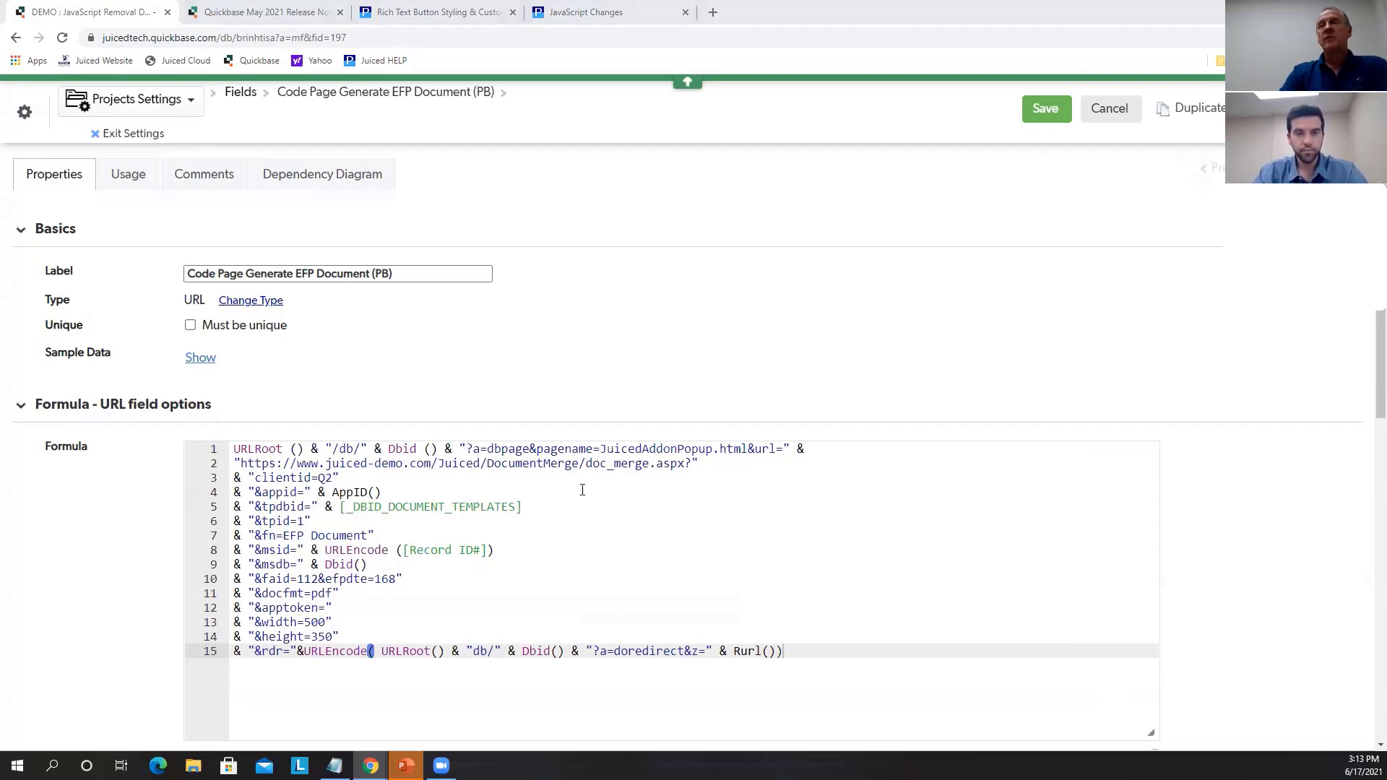
# Replace the JuicedAddonPopup.html line with "var text url =" and the width, height and rdr lines with the sample OpenAsPopup link code
pyautogui.moveTo(817, 446); pyautogui.dragTo(230, 449)
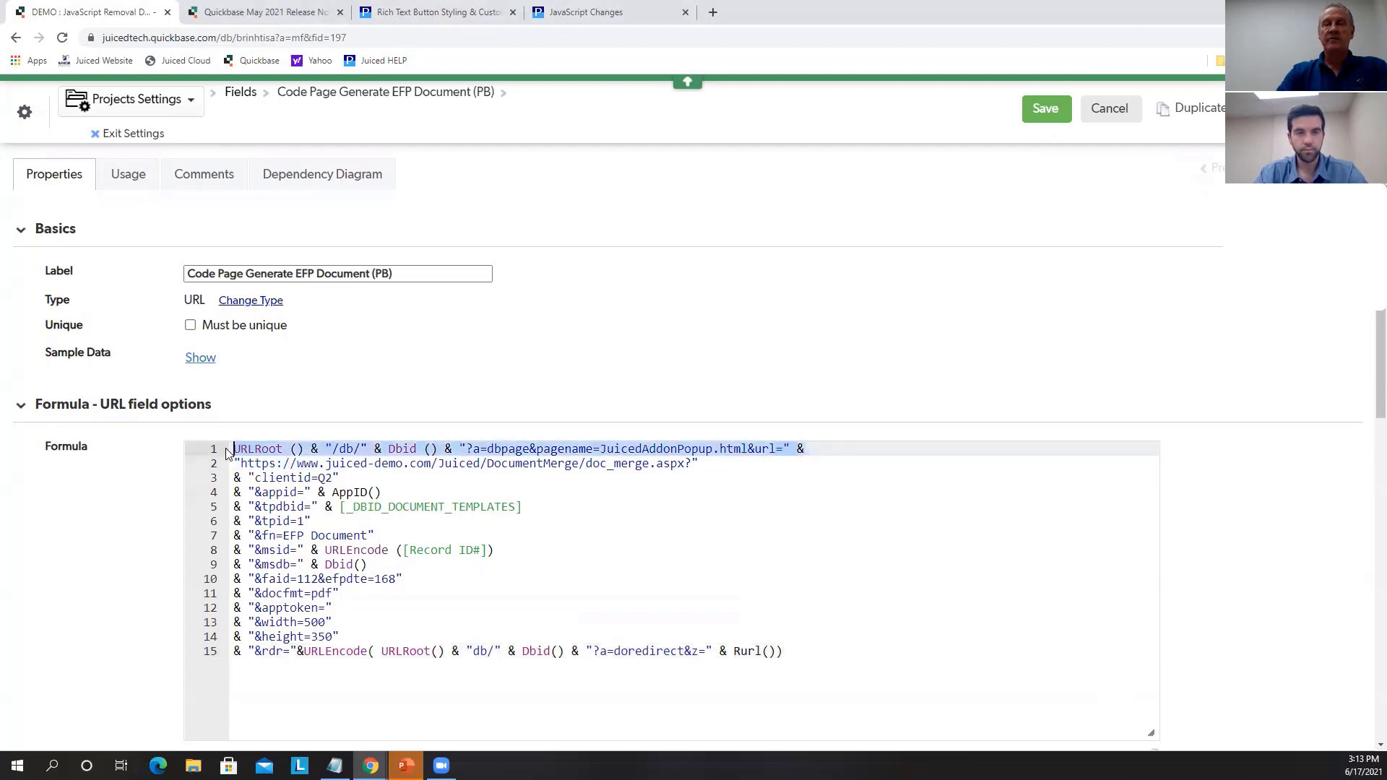
pyautogui.write('var text url =')
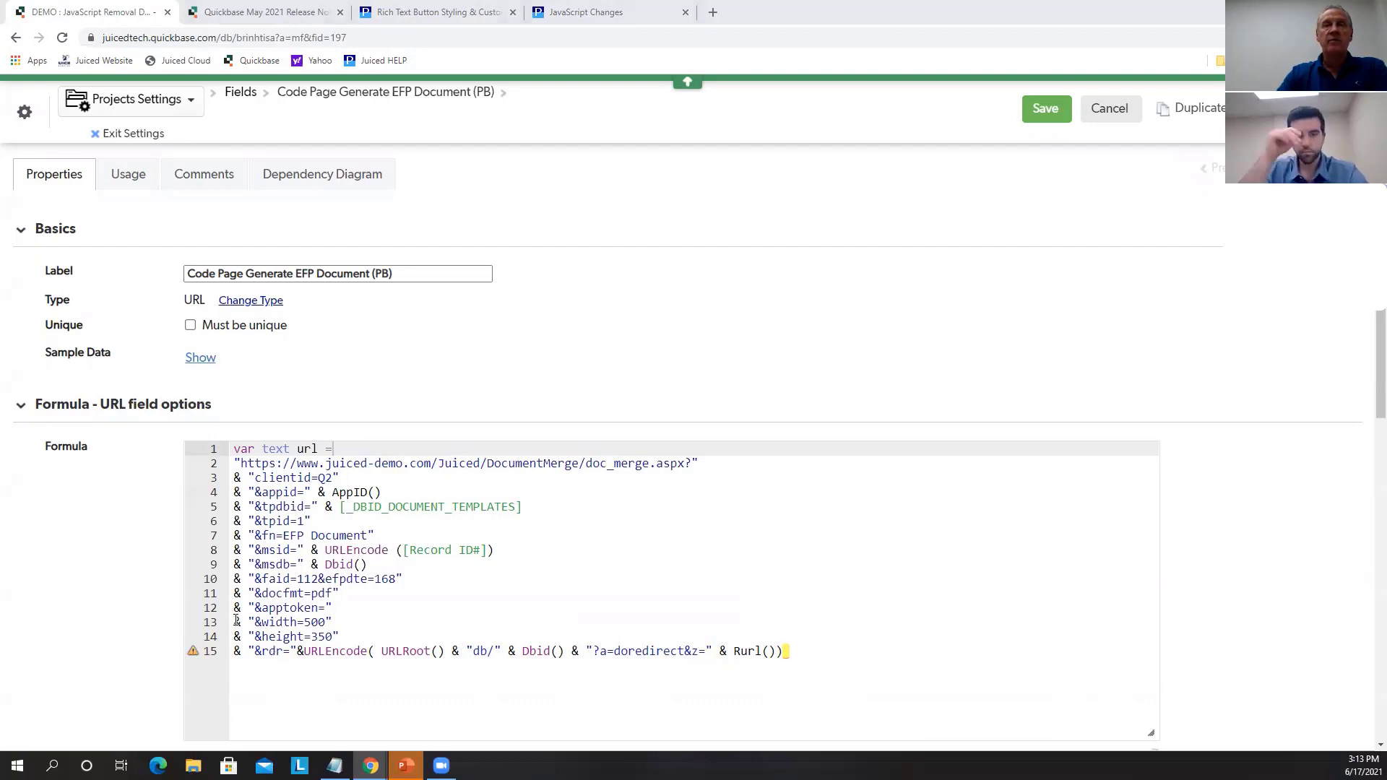
pyautogui.moveTo(236, 621); pyautogui.dragTo(720, 665)
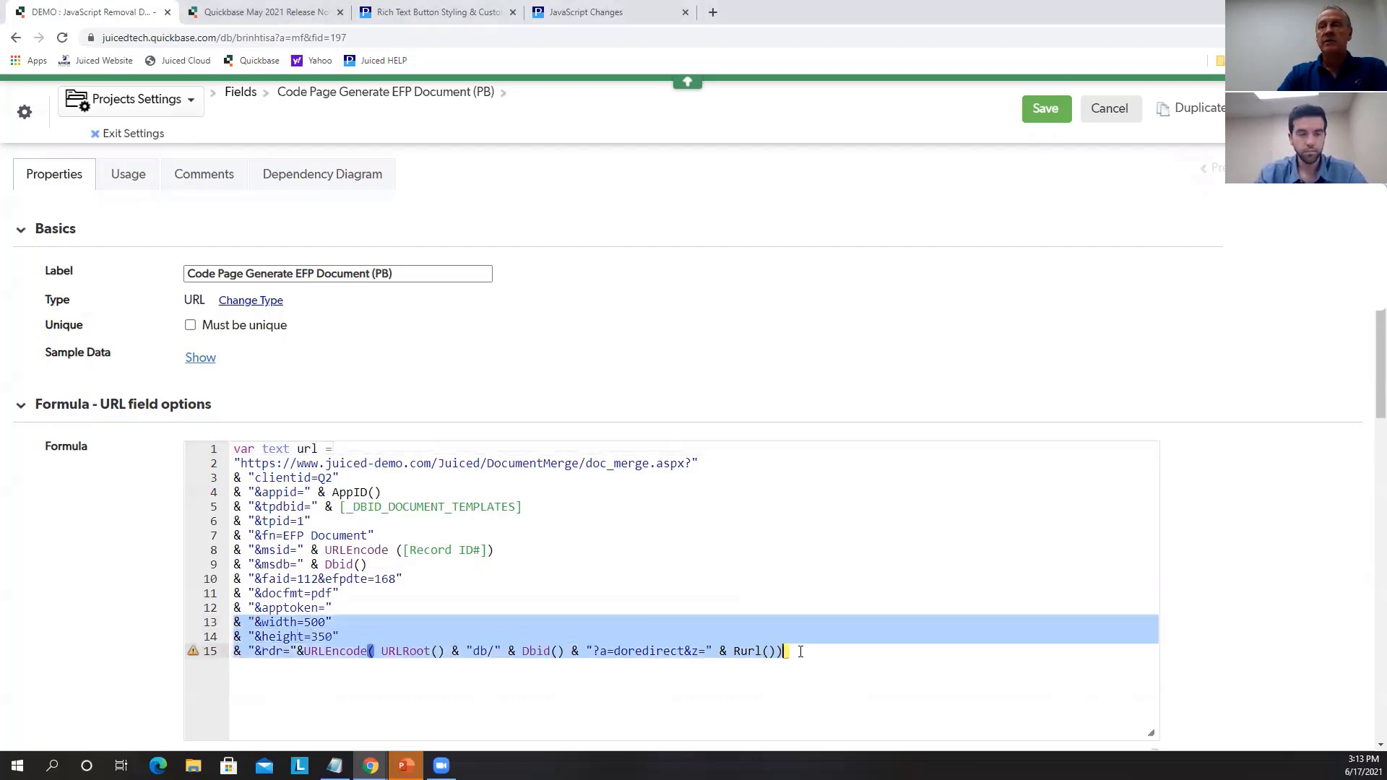
pyautogui.write('"<a class=\'Vibrant Success OpenAsPopup\' data-height=1000 data-width=1000 data-refresh=true href=\\"" & $url & "\\" > (Name Your Button Here...) </a>"')
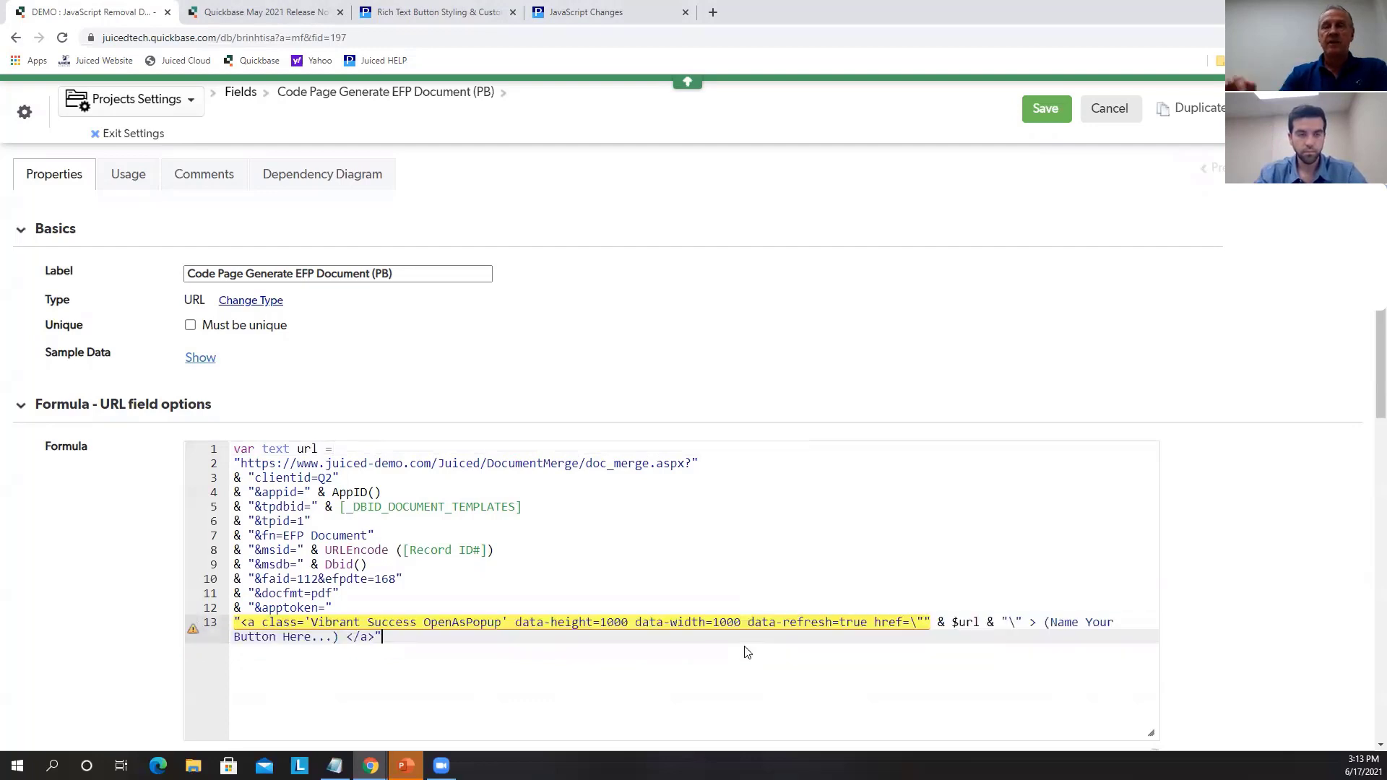
# End the url variable with a semicolon after "&apptoken=" and leave an empty line before the OpenAsPopup link code
pyautogui.click(355, 608)
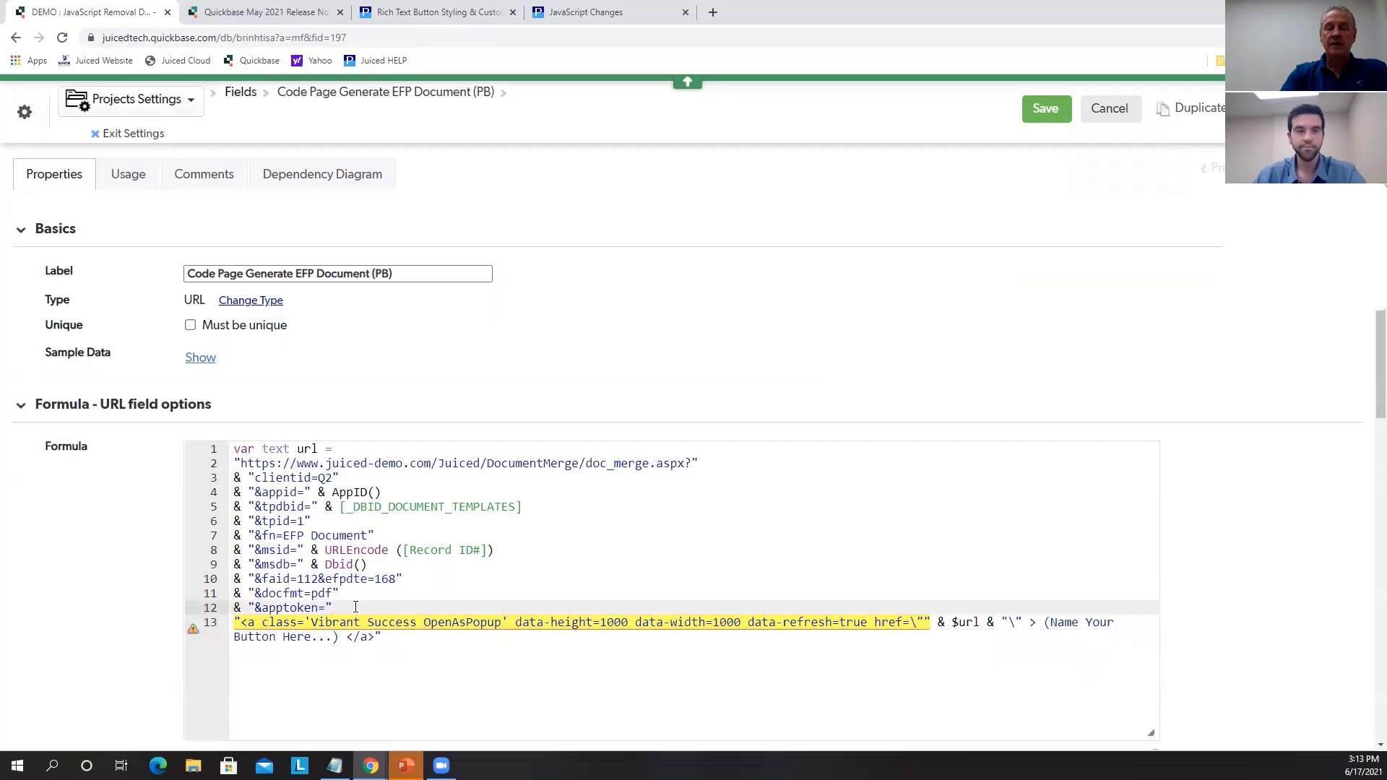
pyautogui.write(';')
pyautogui.press('Return')
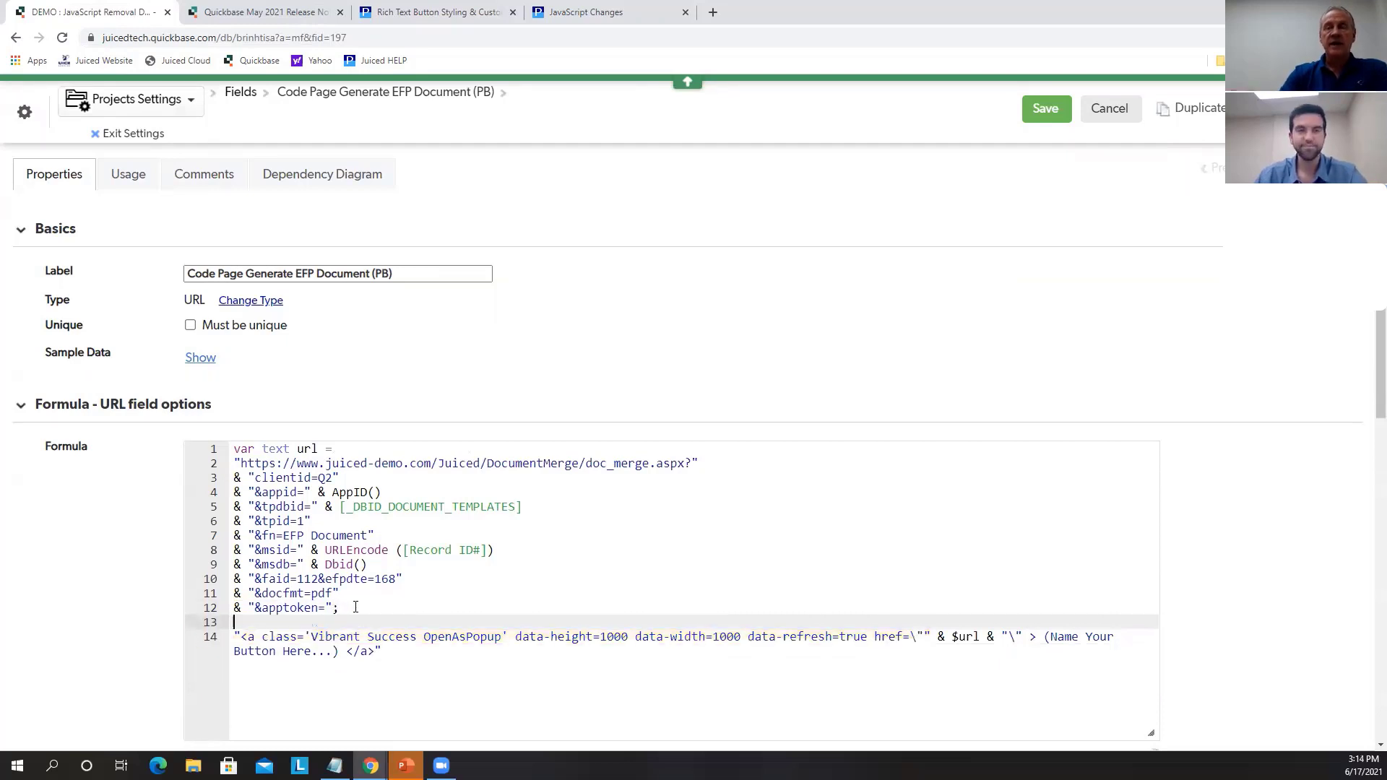
pyautogui.click(342, 608)
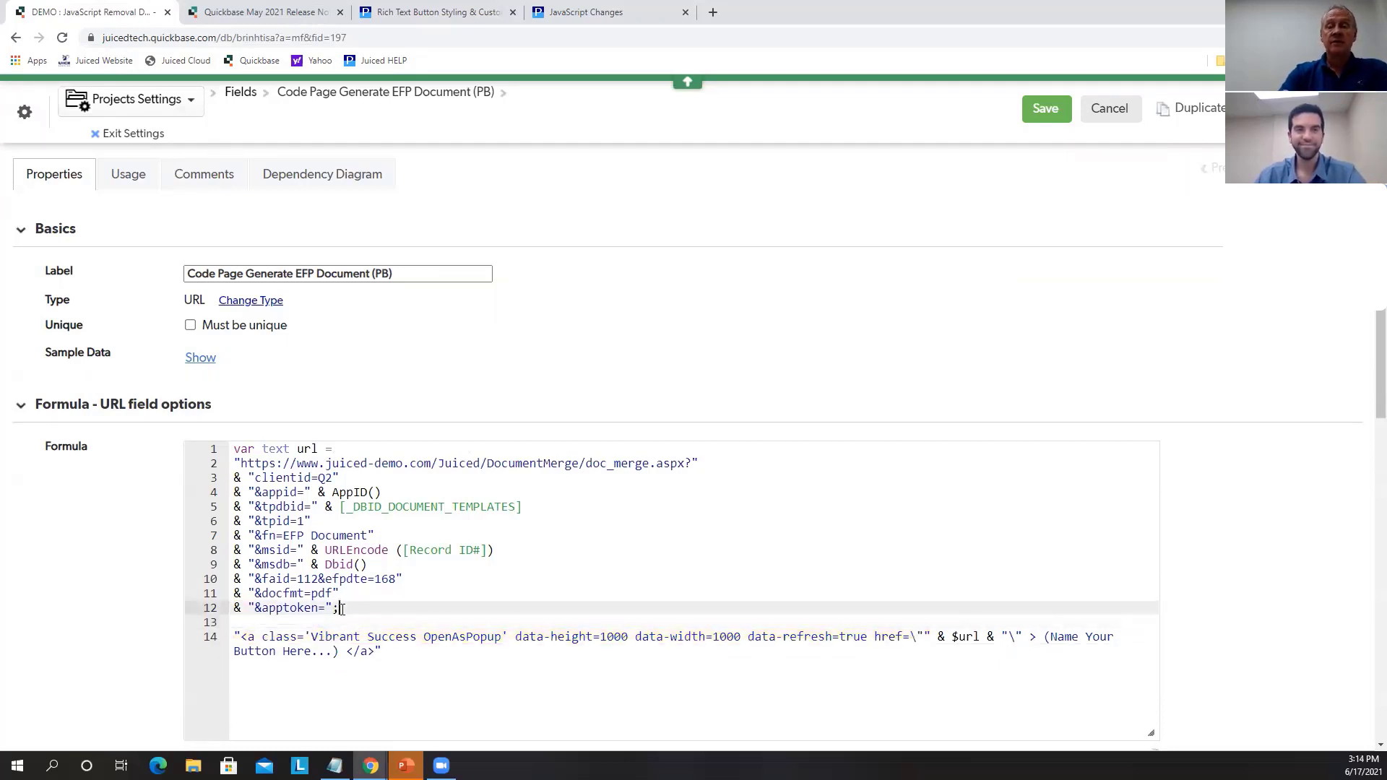
pyautogui.press('BackSpace')
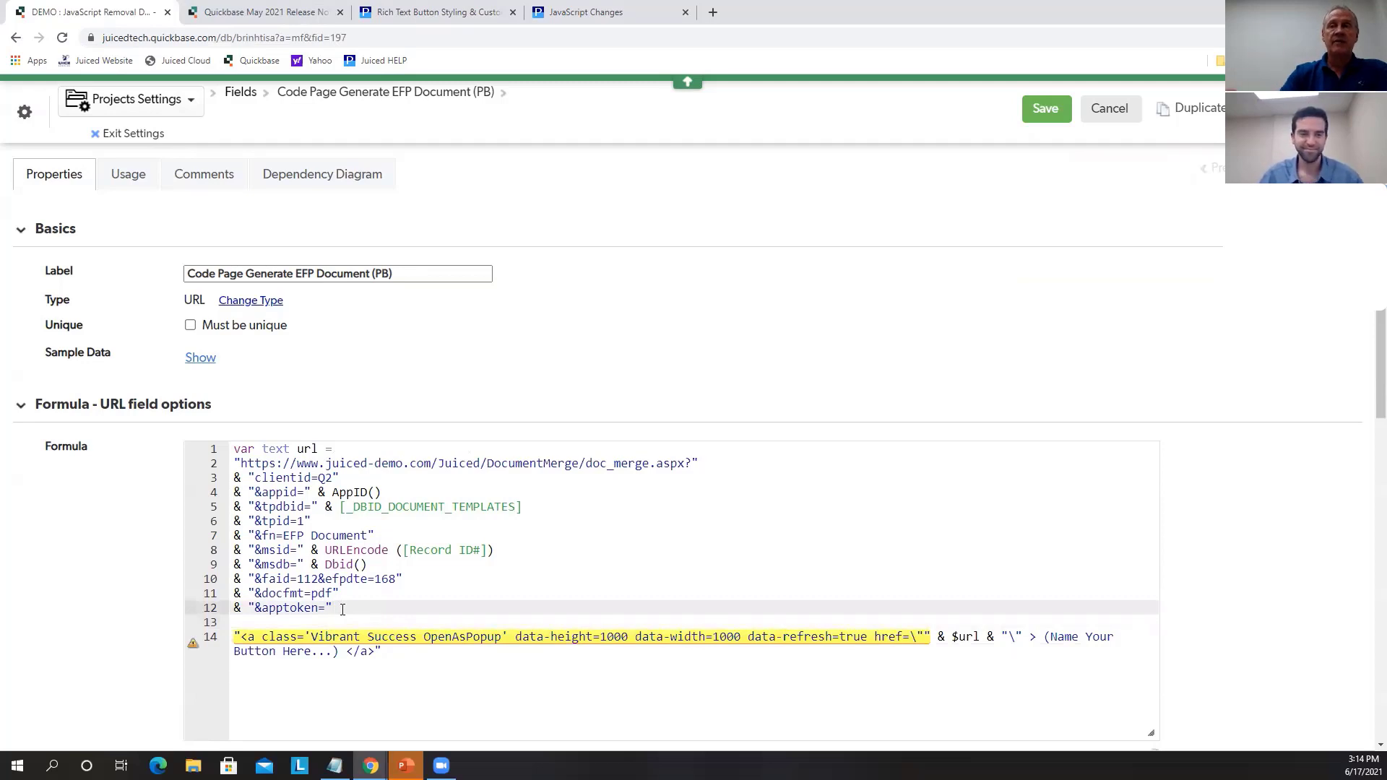
pyautogui.write(';')
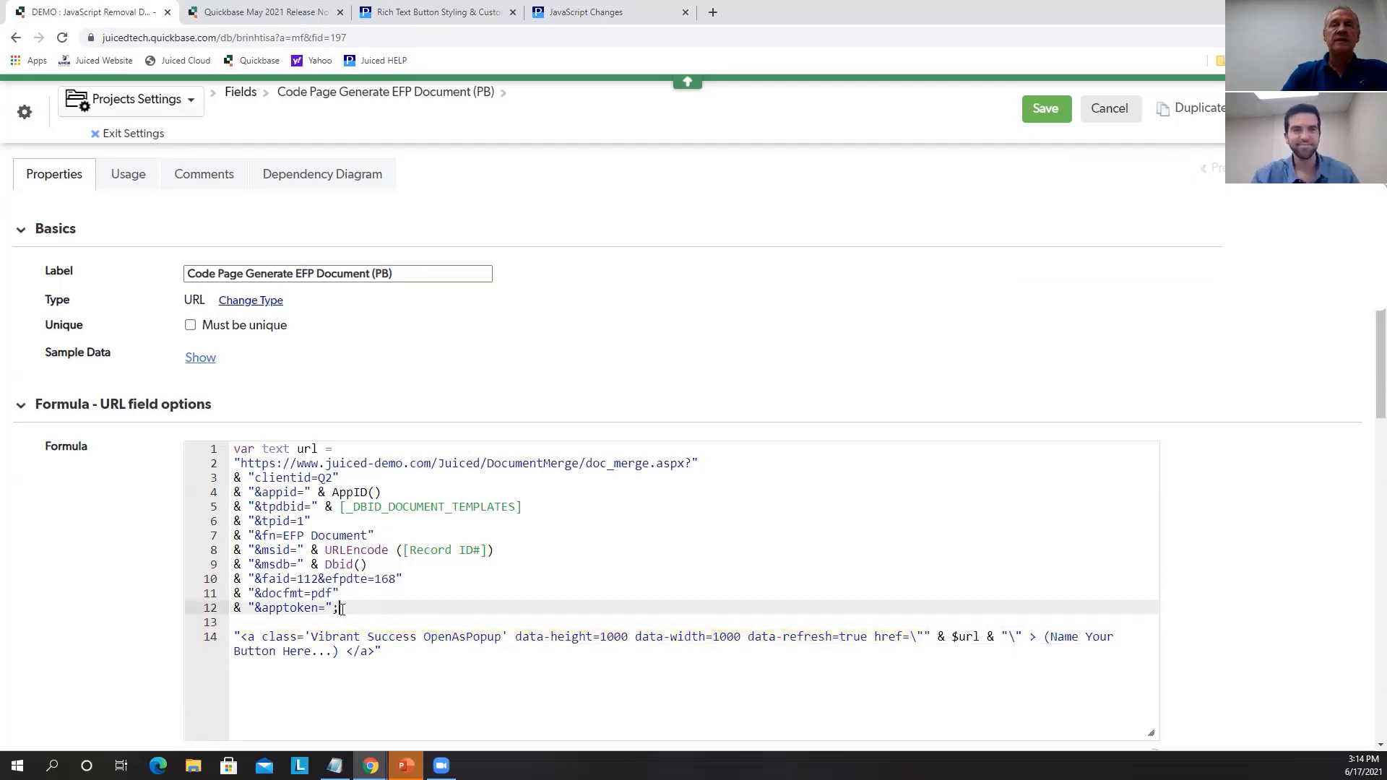
pyautogui.press('Down')
pyautogui.write(';')
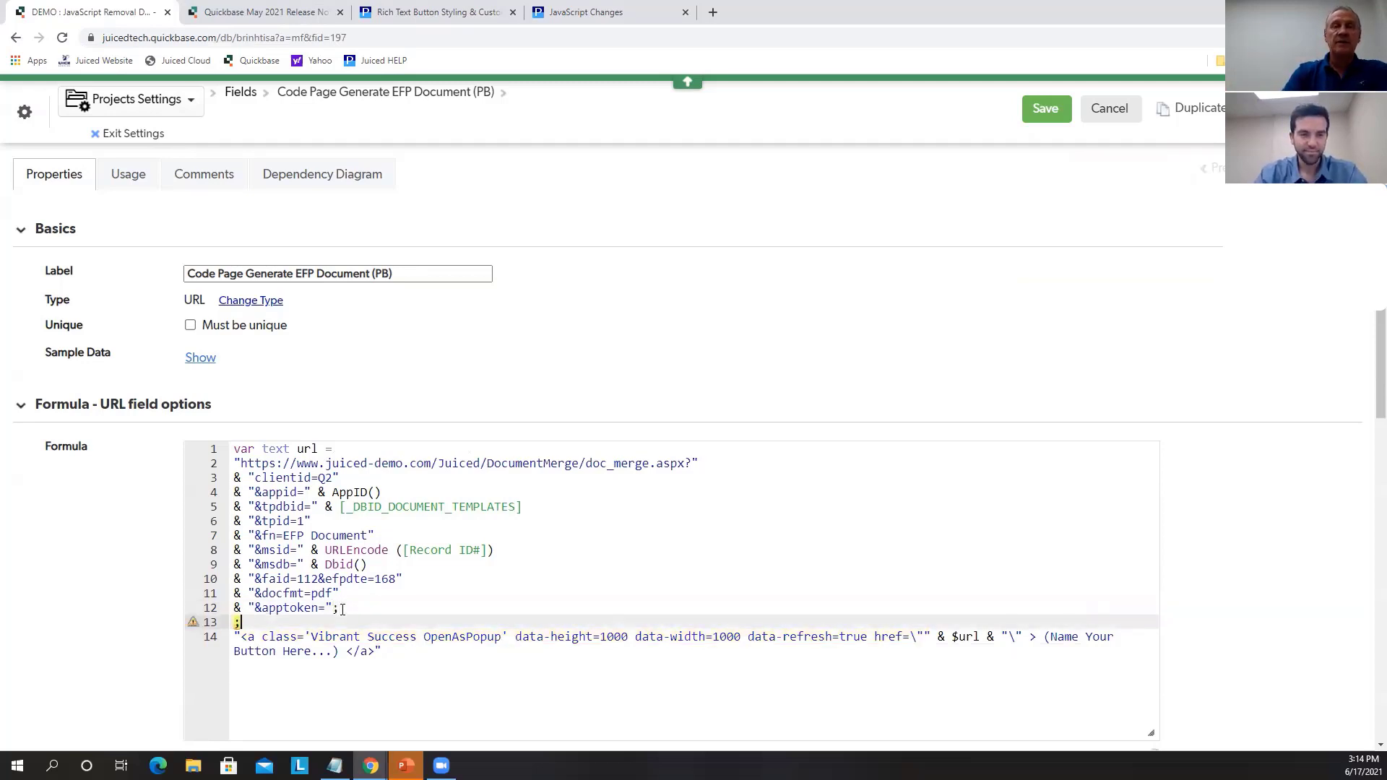
pyautogui.press('BackSpace')
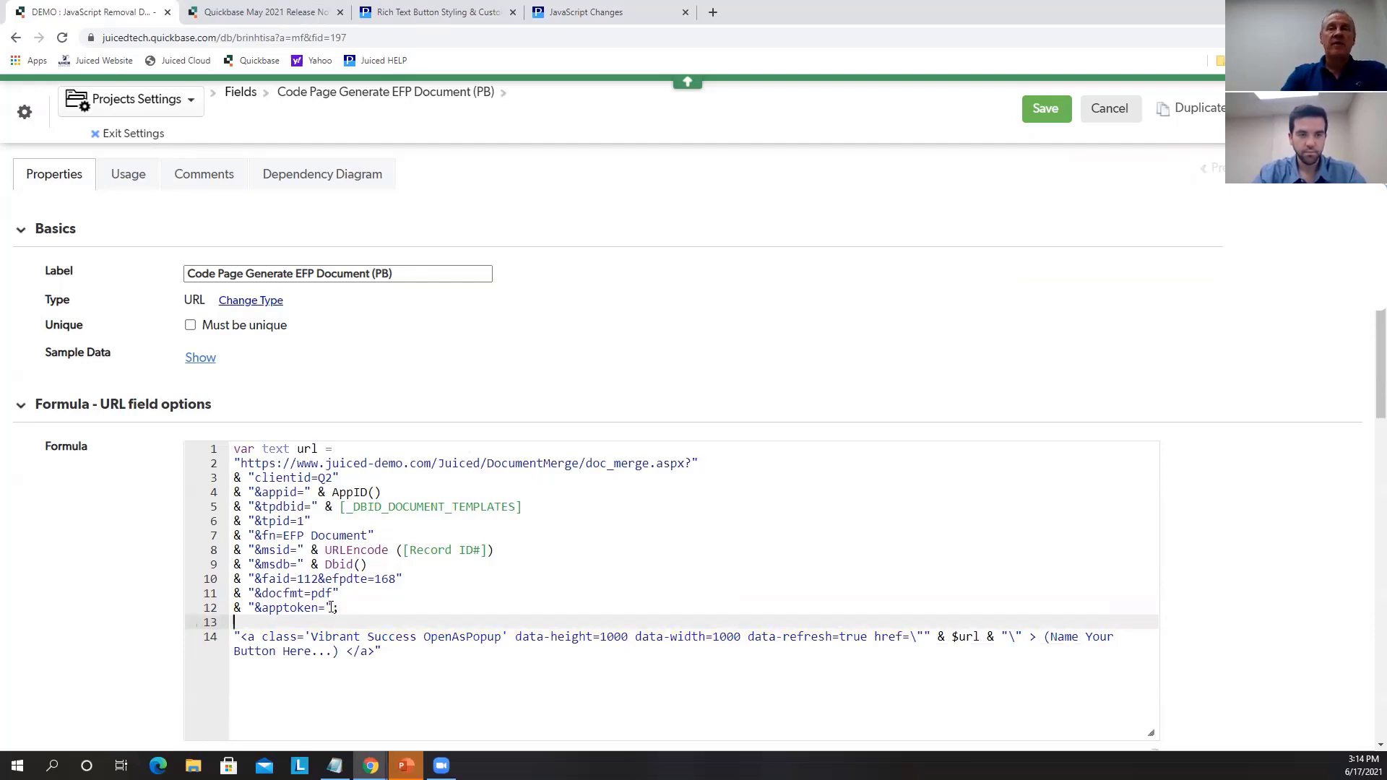
# Save the edited formula, then change the Code Page Generate EFP Document (PB) field type to Formula - Rich Text
pyautogui.scroll(-2, 608, 568)
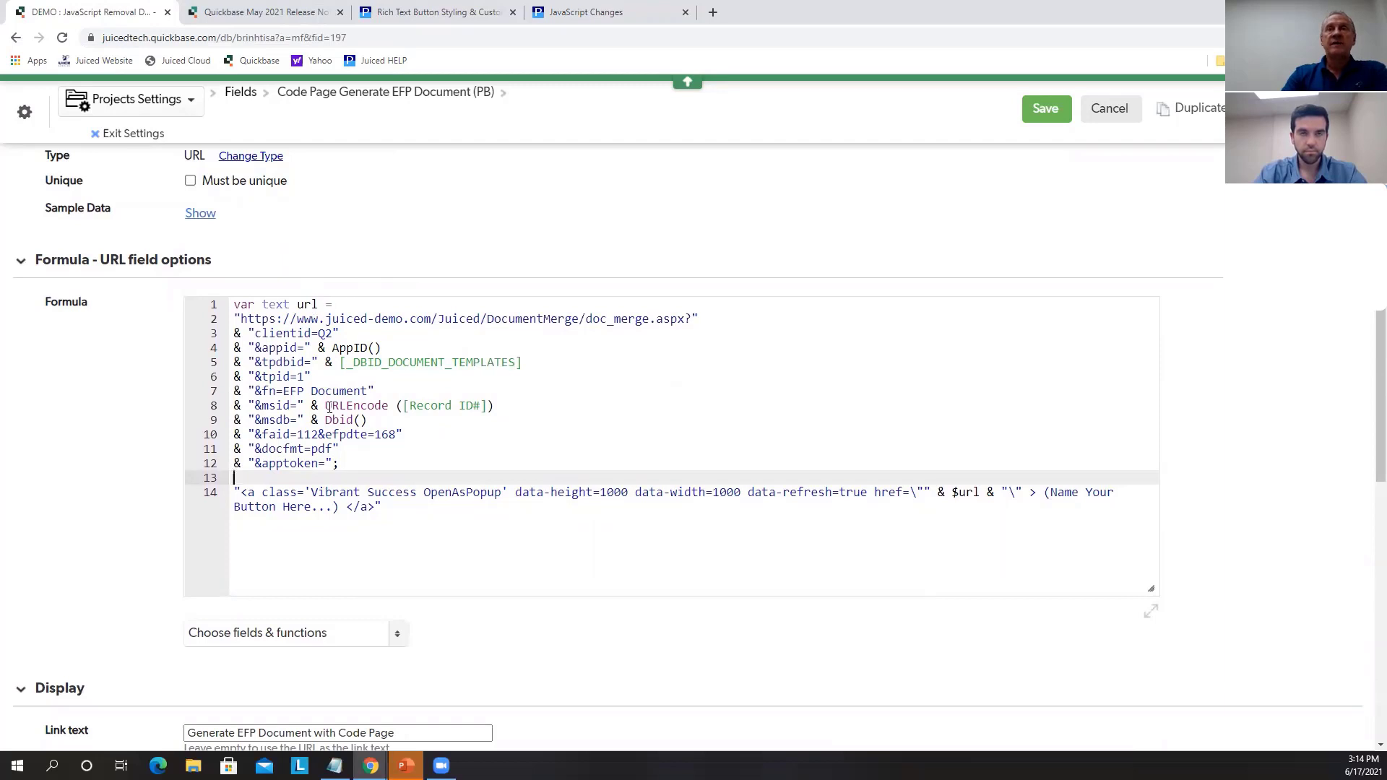
pyautogui.scroll(1, 383, 317)
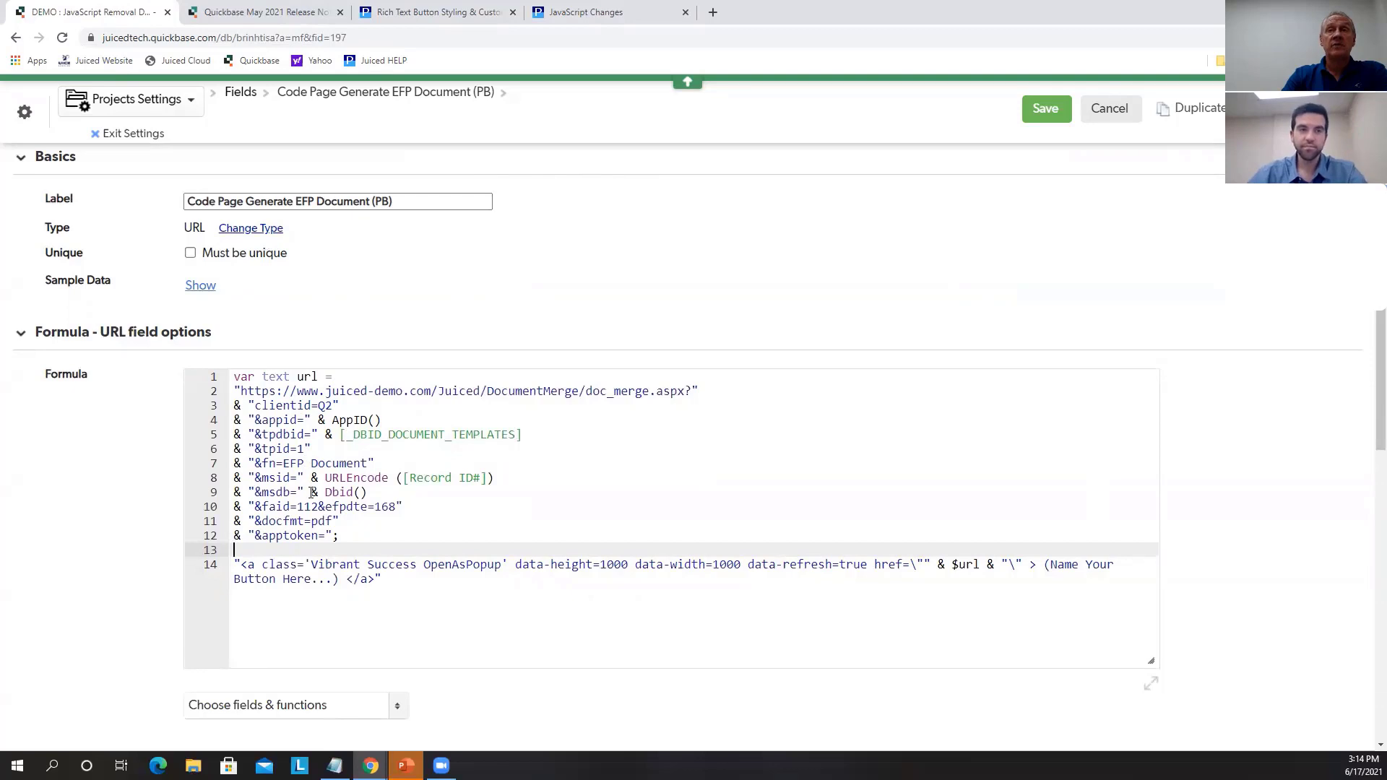
pyautogui.click(1056, 127)
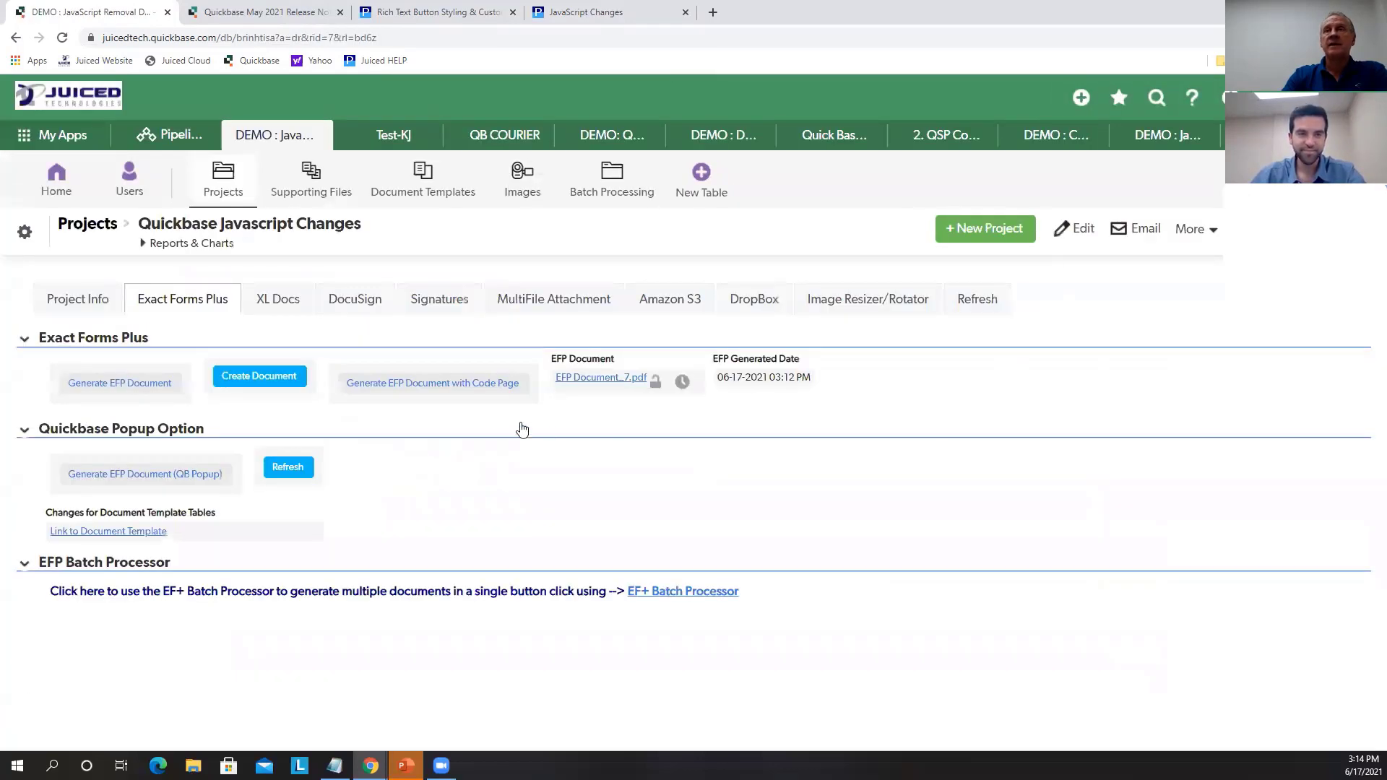
pyautogui.rightClick(486, 376)
pyautogui.click(543, 525)
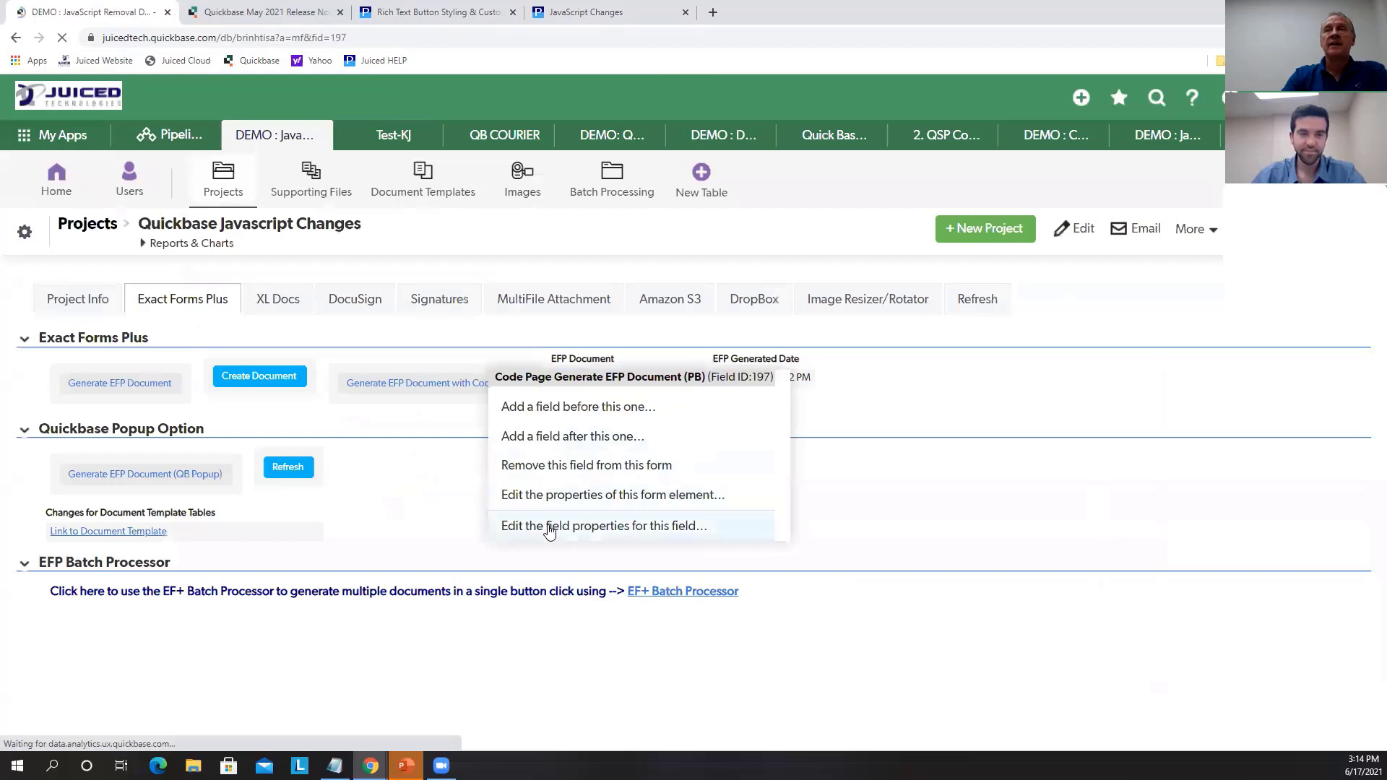
pyautogui.click(249, 372)
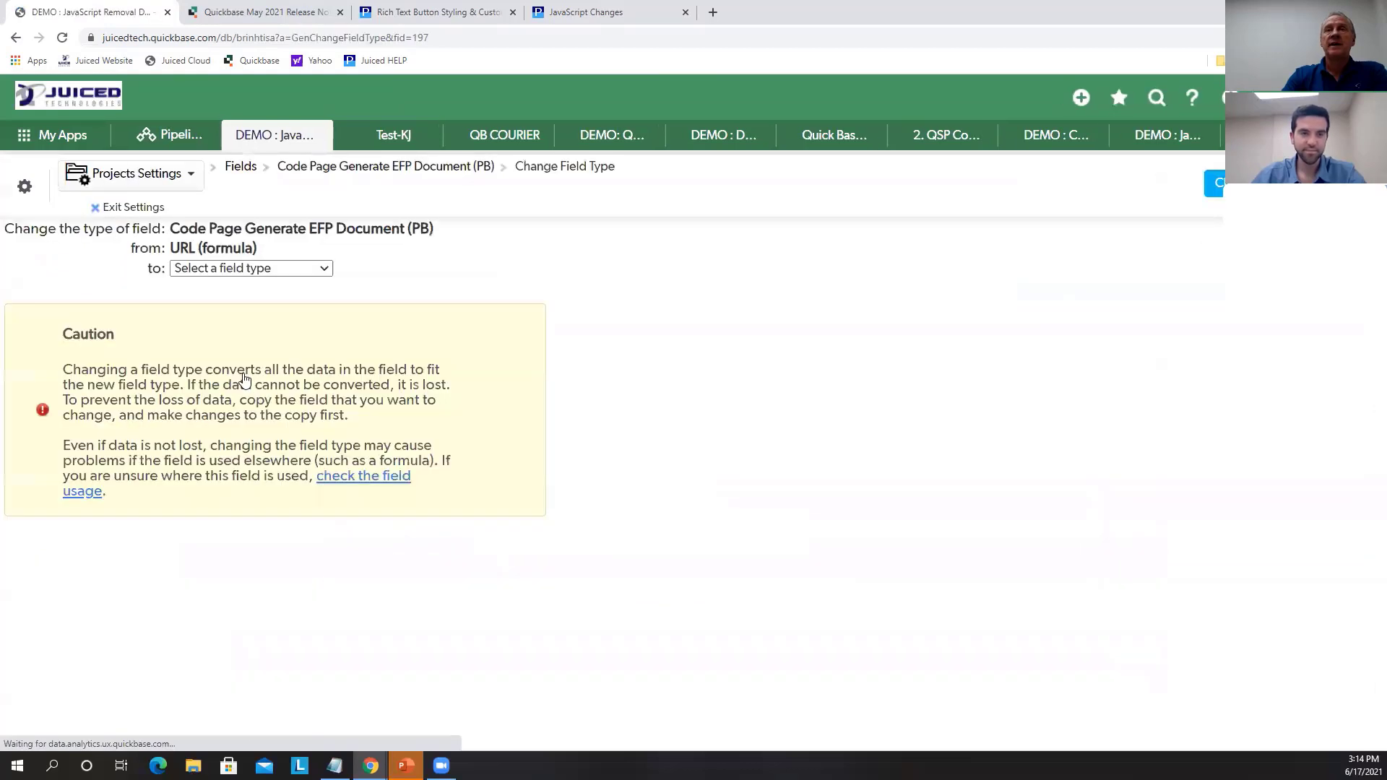
pyautogui.click(323, 273)
pyautogui.moveTo(326, 343); pyautogui.dragTo(324, 494)
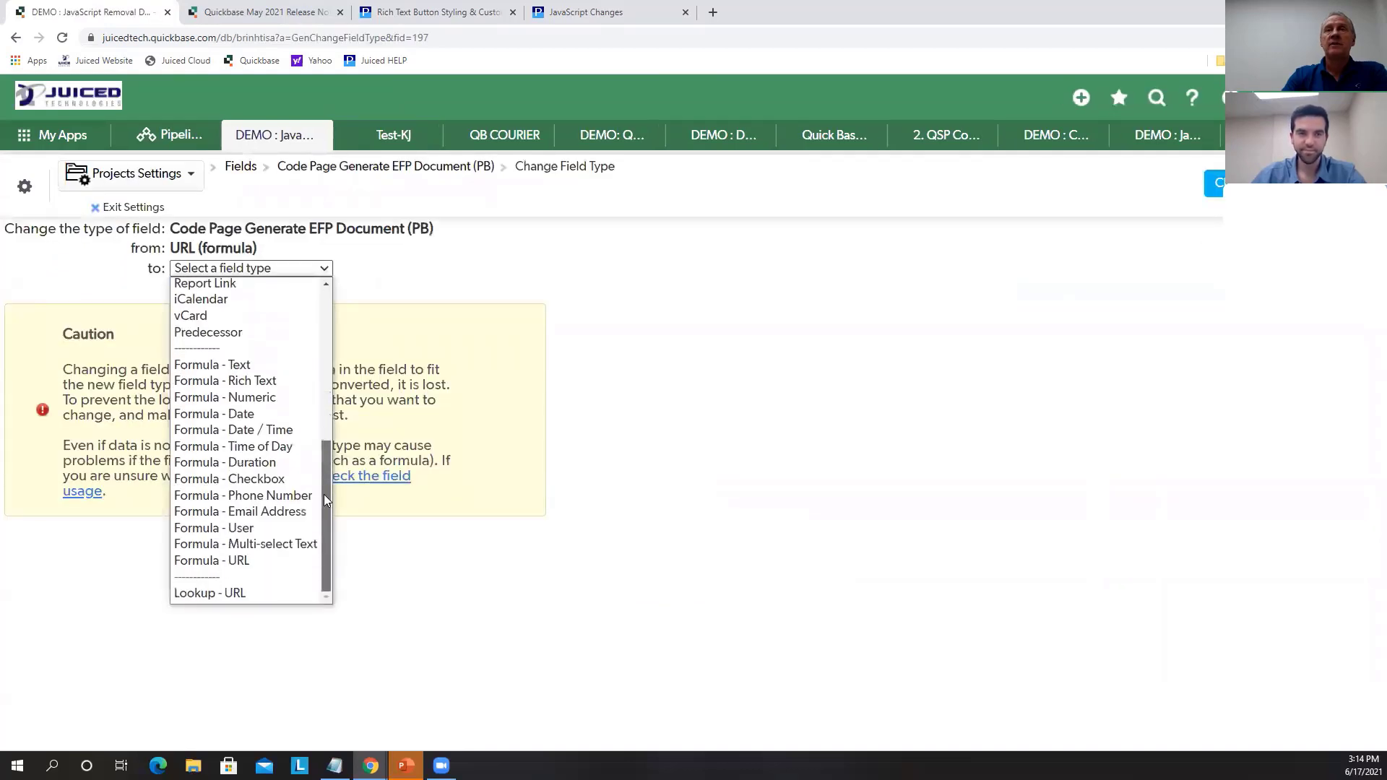
pyautogui.click(288, 382)
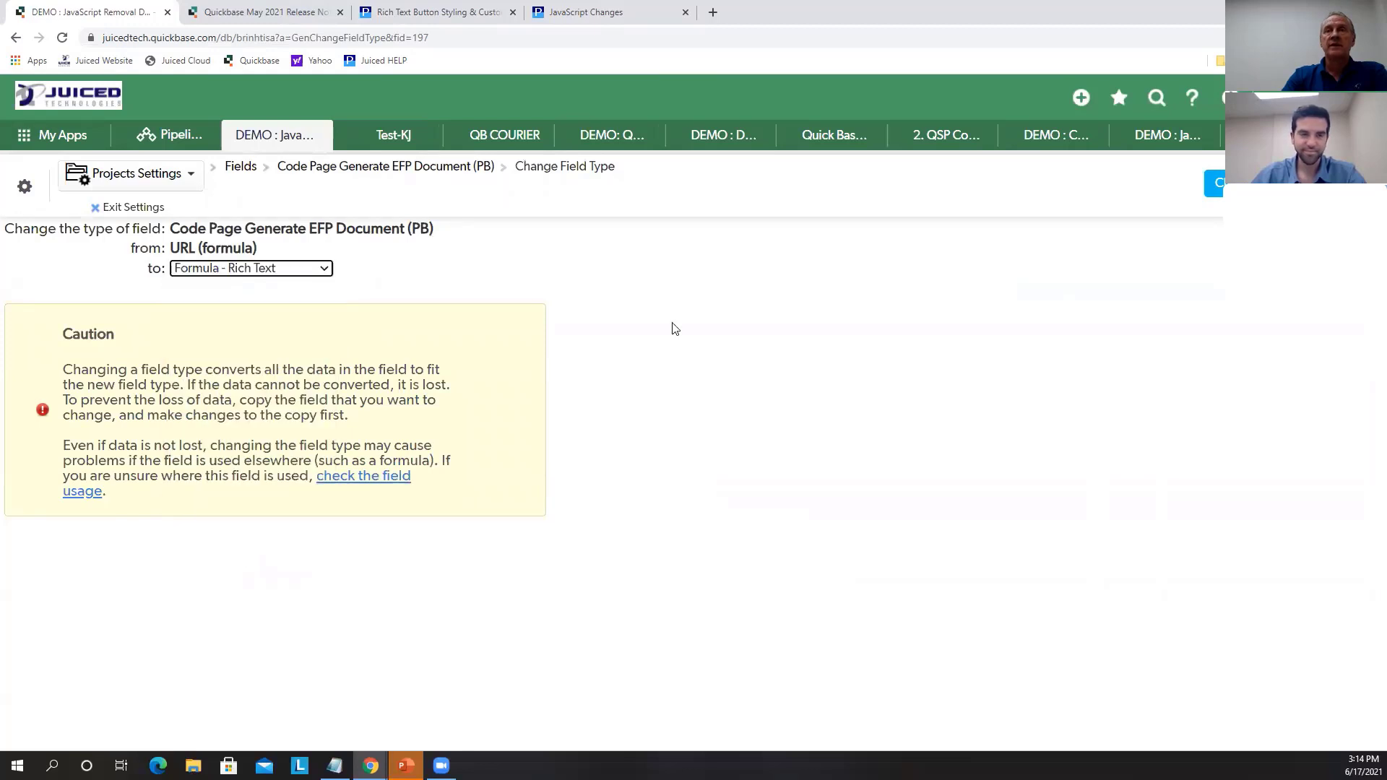
pyautogui.click(1215, 183)
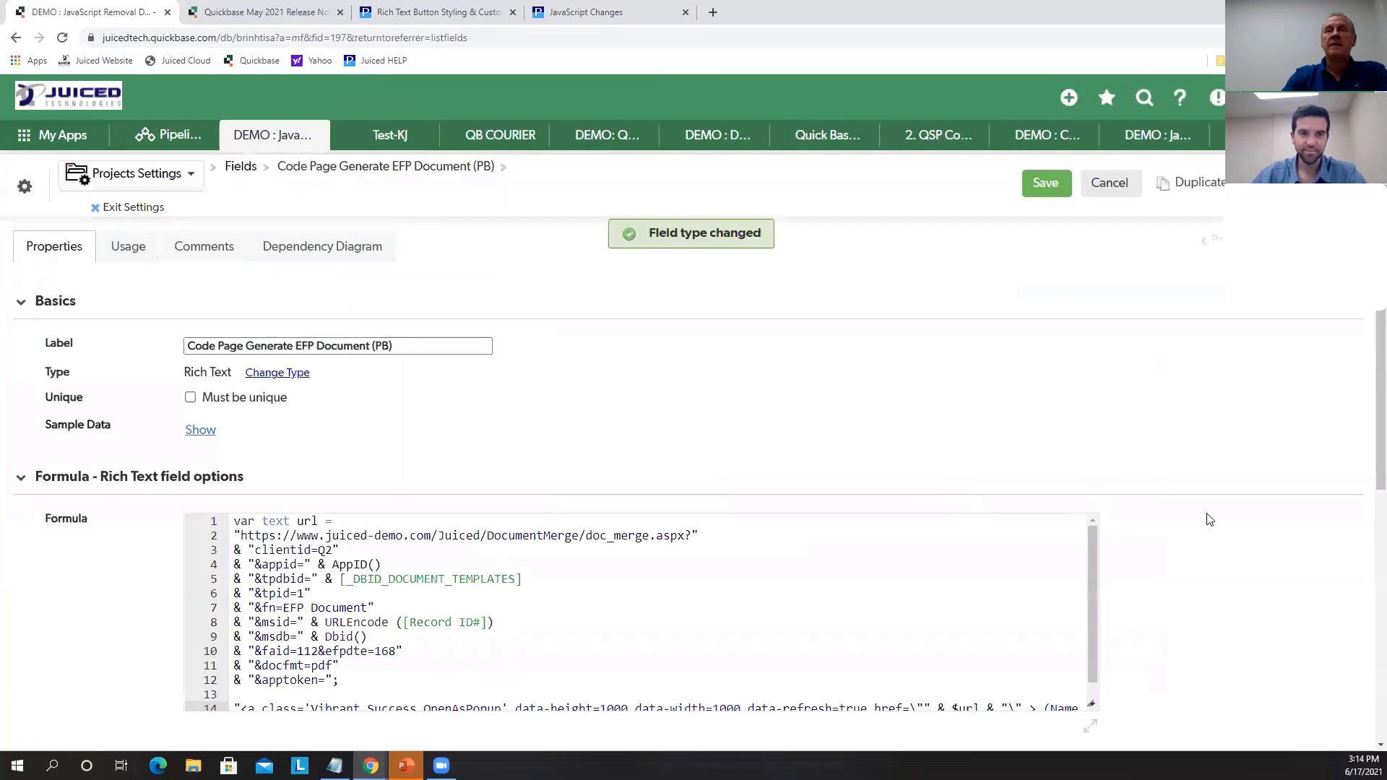
# Save the converted rich text field and run its "(Name Your Button Here...)" button from the project record
pyautogui.scroll(-2, 1208, 517)
pyautogui.moveTo(1087, 564); pyautogui.dragTo(1136, 702)
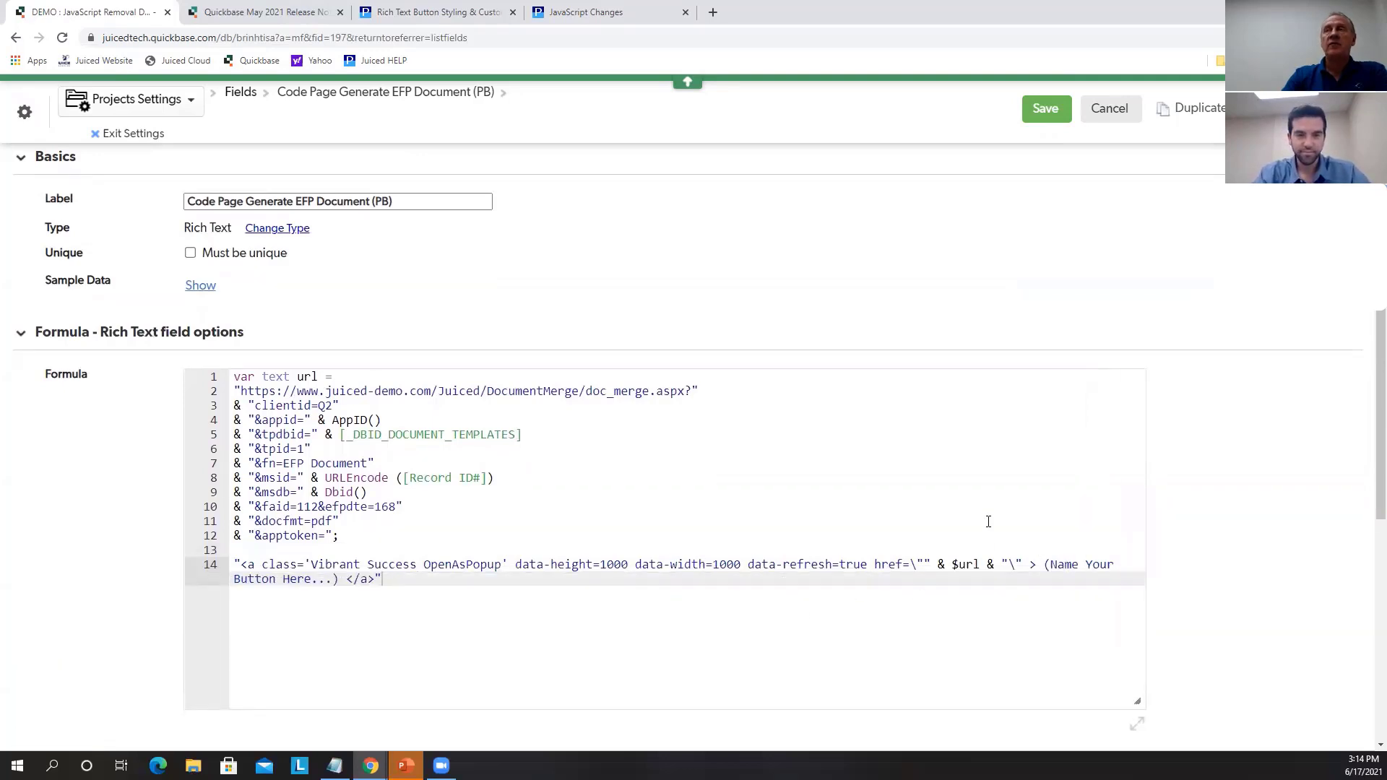
pyautogui.click(1042, 109)
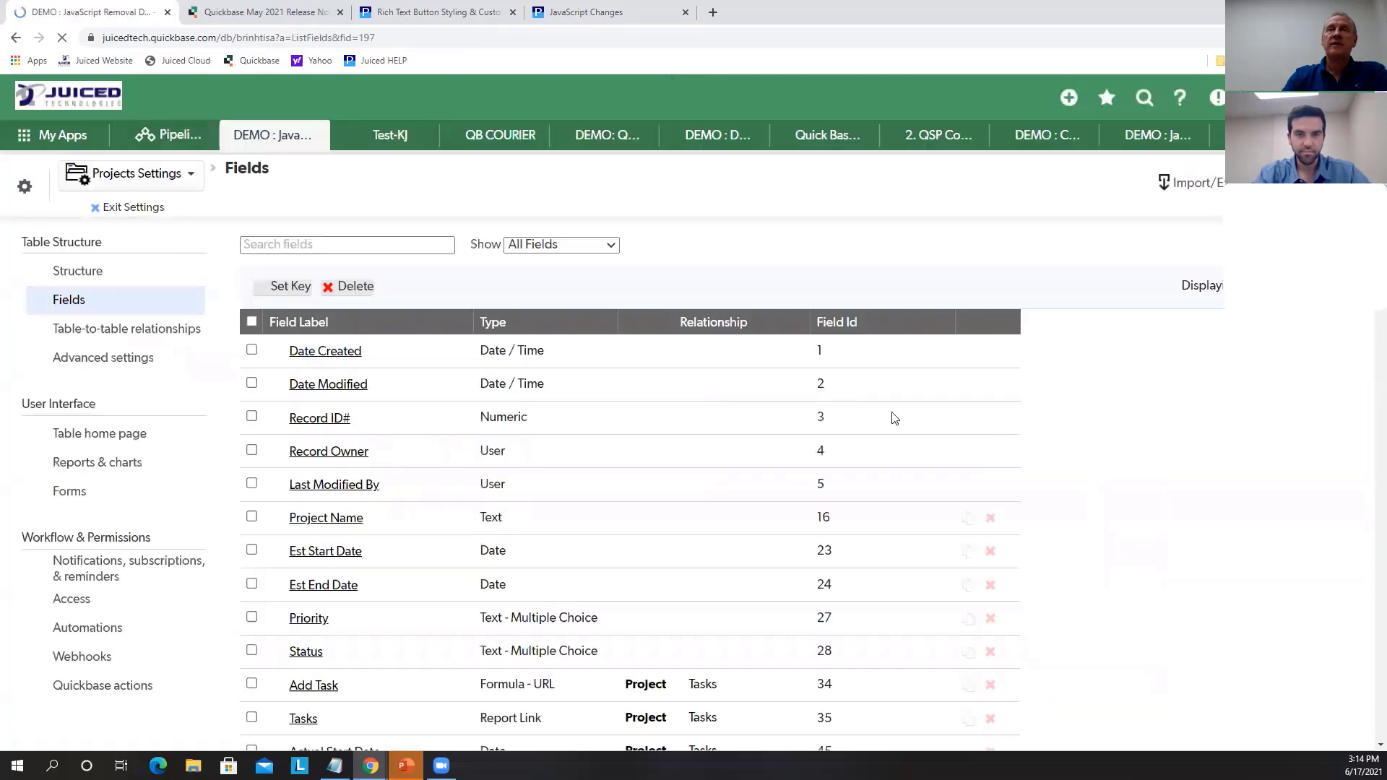
pyautogui.click(134, 133)
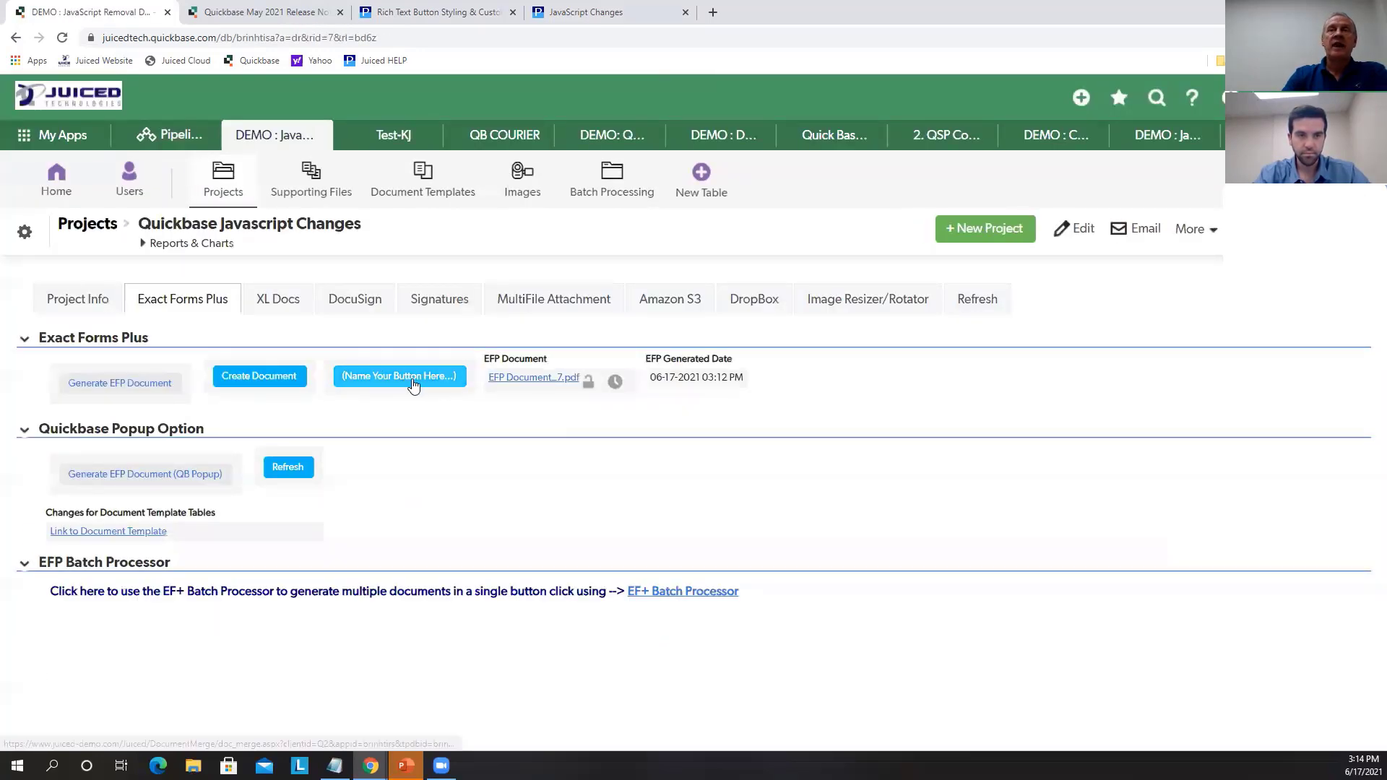
pyautogui.click(416, 384)
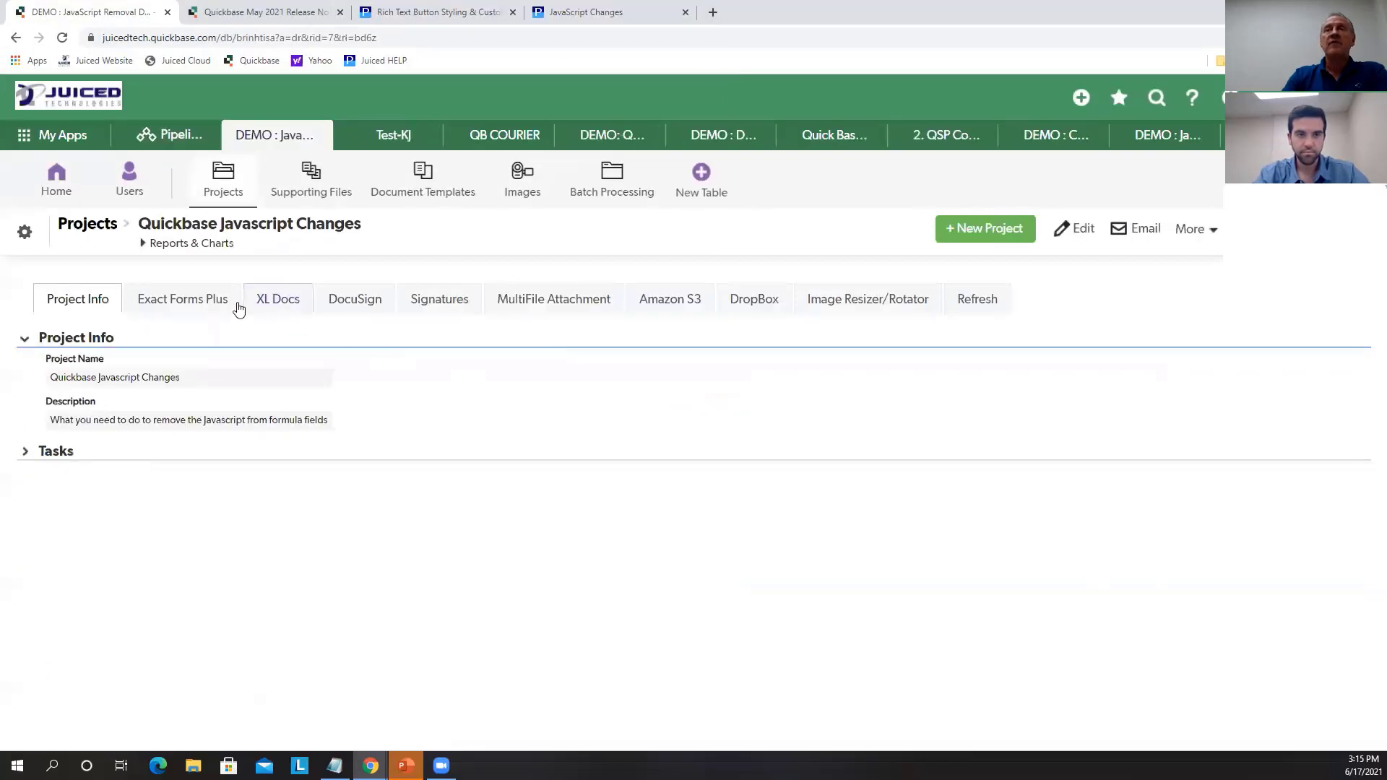
# In the formula of the "(Name Your Button Here...)" button, set the popup's data-height to 350 and data-width to 500
pyautogui.click(209, 302)
pyautogui.rightClick(422, 360)
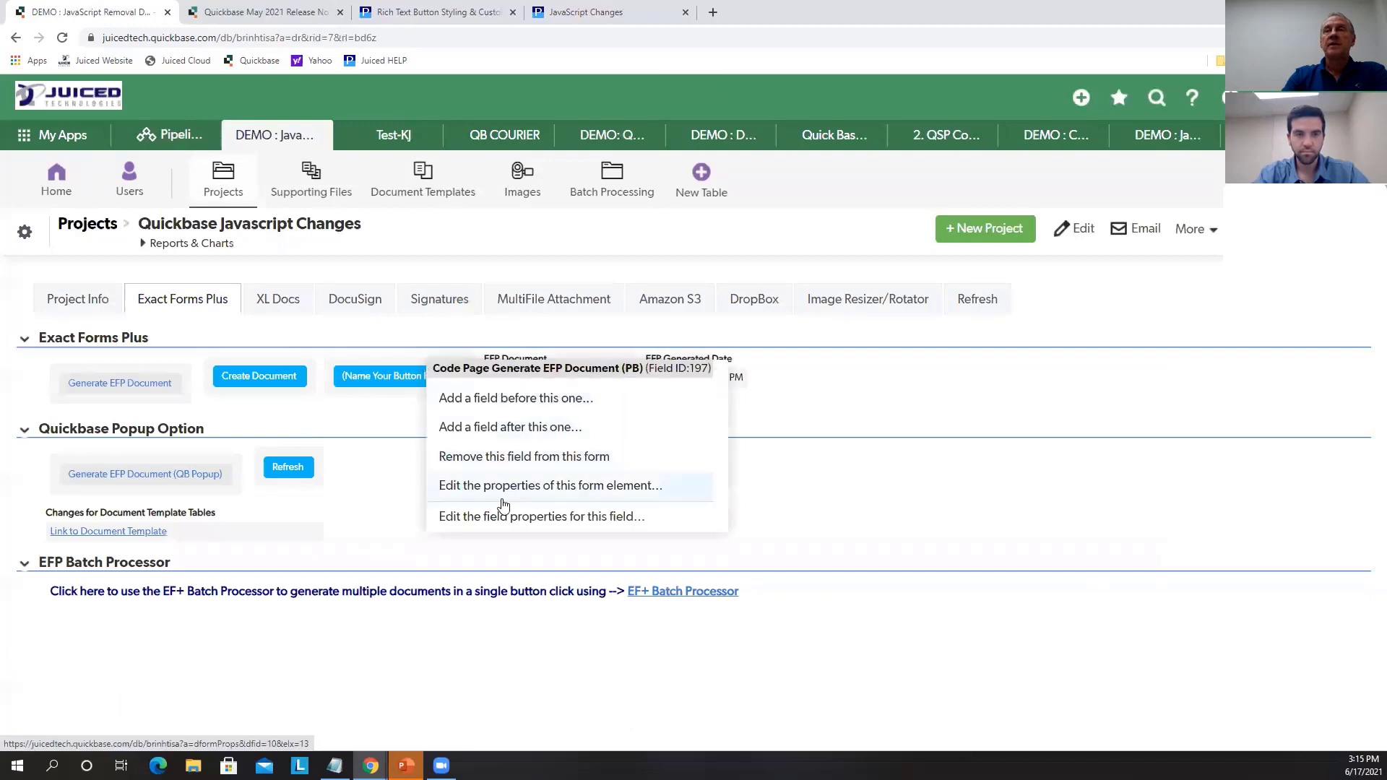
pyautogui.click(503, 517)
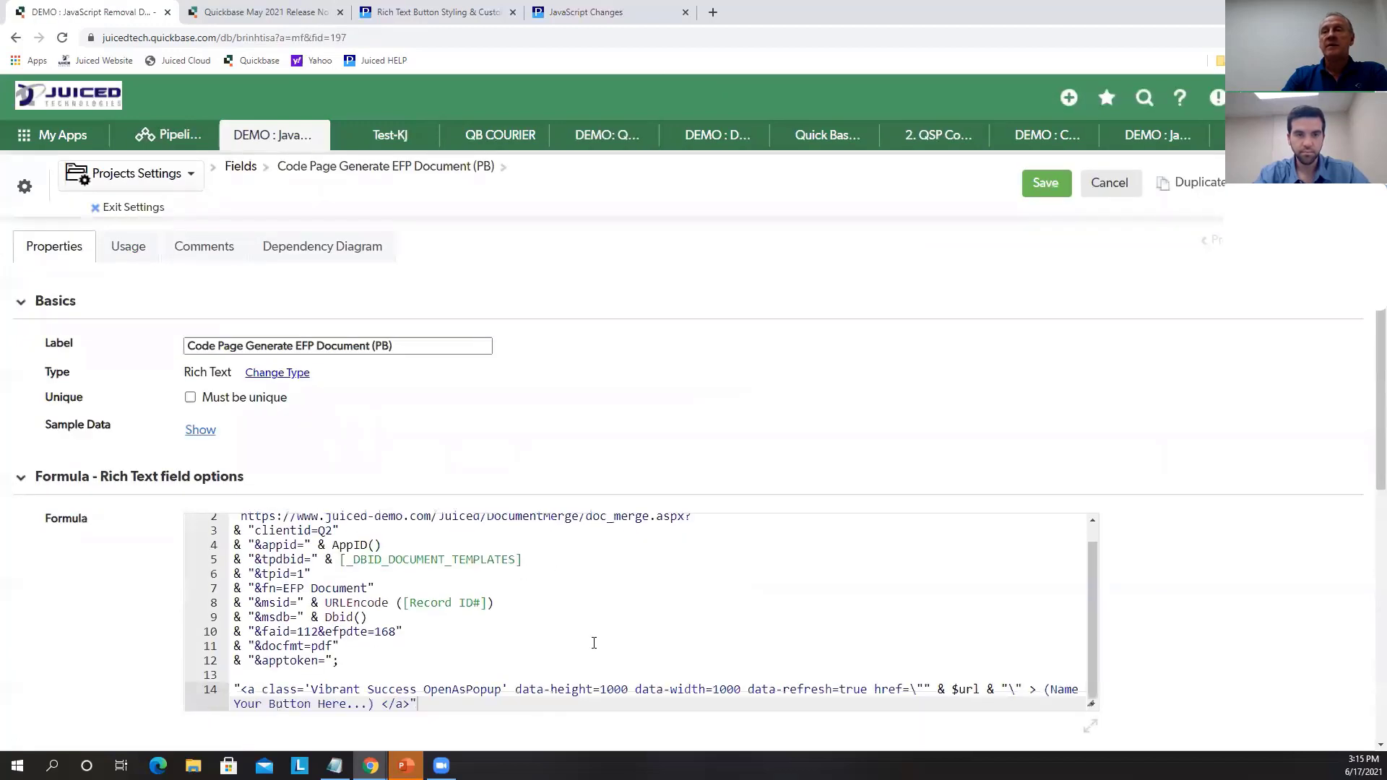
pyautogui.doubleClick(611, 689)
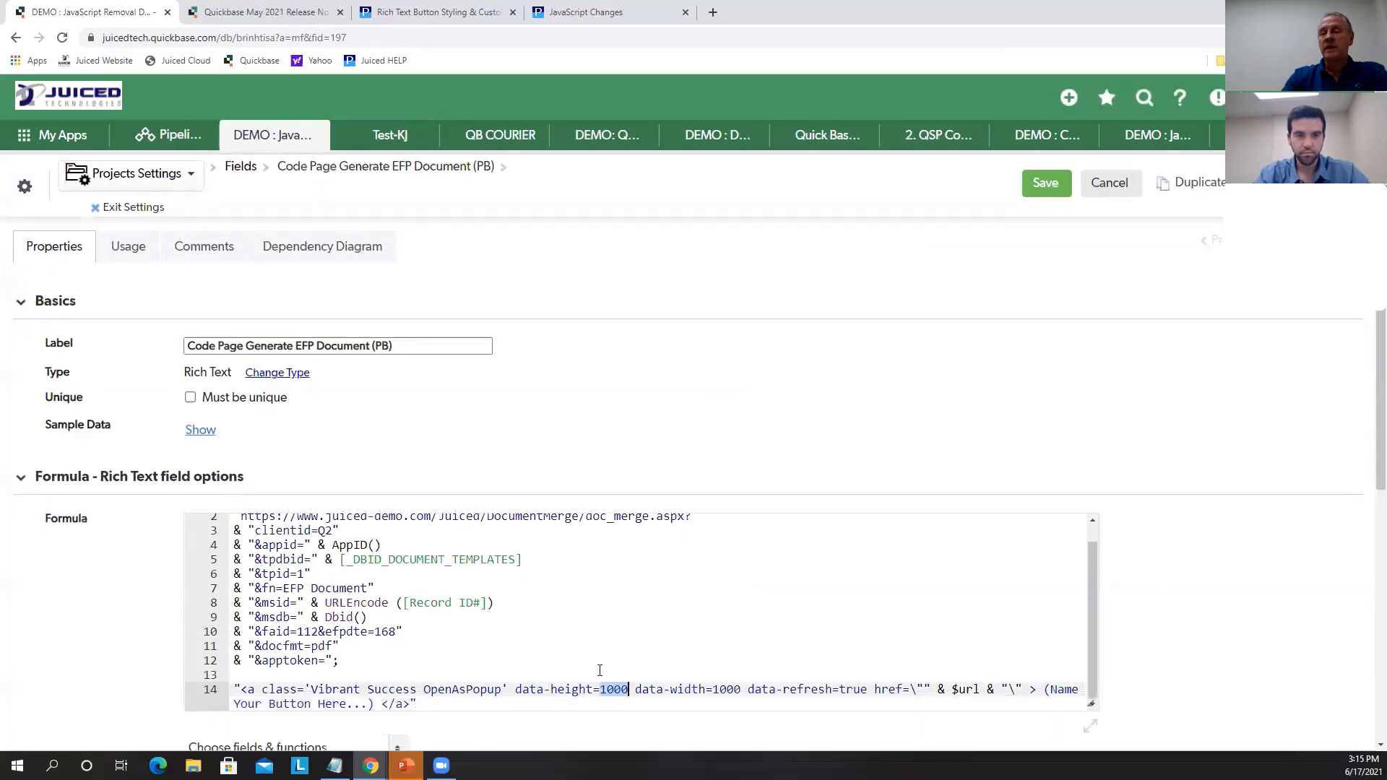
pyautogui.write('350')
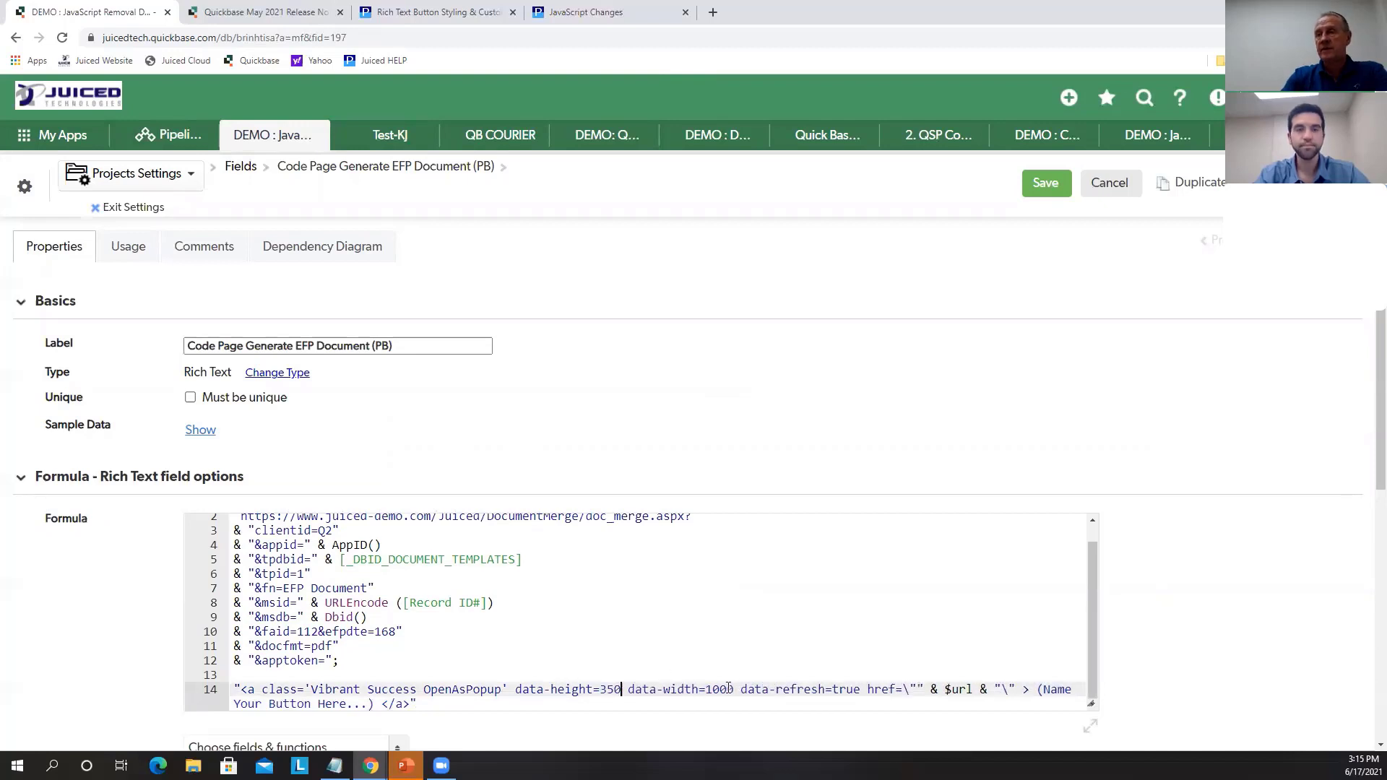
pyautogui.doubleClick(728, 689)
pyautogui.write('500')
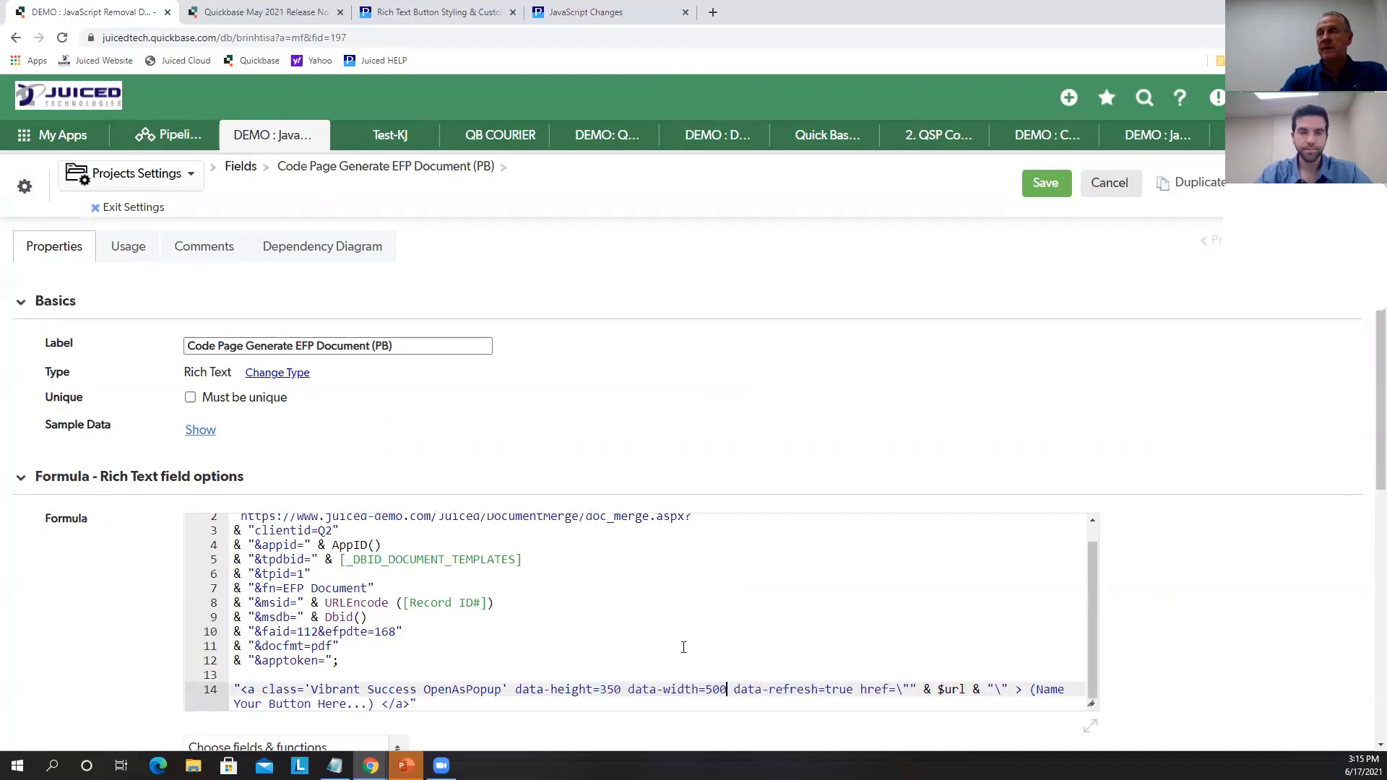
# Replace the placeholder button name in the link code with "Create PB" and save the field
pyautogui.click(1033, 690)
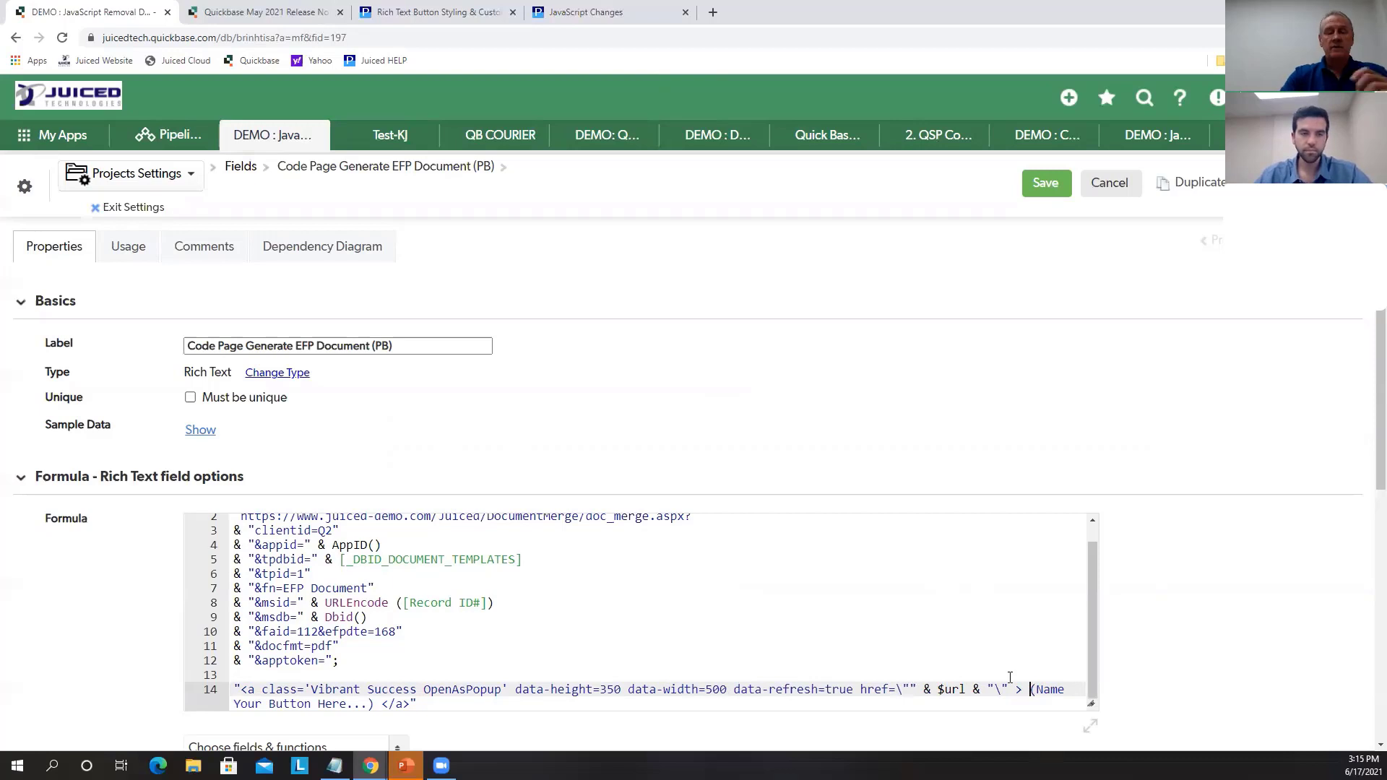
pyautogui.write('Create PB')
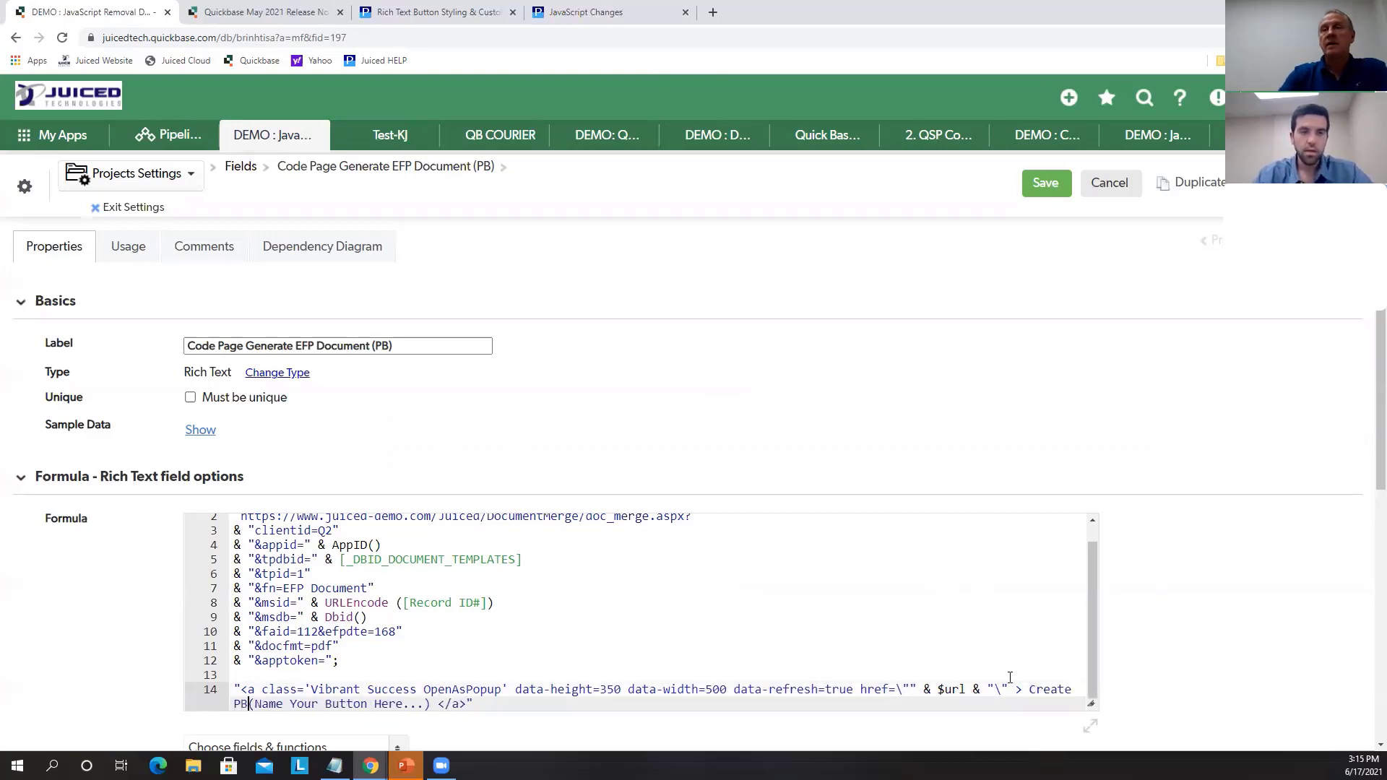
pyautogui.press('Delete')
pyautogui.press('Delete')
pyautogui.press('Delete')
pyautogui.press('Delete')
pyautogui.press('Delete')
pyautogui.press('Delete')
pyautogui.press('Delete')
pyautogui.press('Delete')
pyautogui.press('Delete')
pyautogui.press('Delete')
pyautogui.press('Delete')
pyautogui.press('Delete')
pyautogui.press('Delete')
pyautogui.press('Delete')
pyautogui.press('Delete')
pyautogui.press('Delete')
pyautogui.press('Delete')
pyautogui.press('Delete')
pyautogui.press('Delete')
pyautogui.press('Delete')
pyautogui.press('Delete')
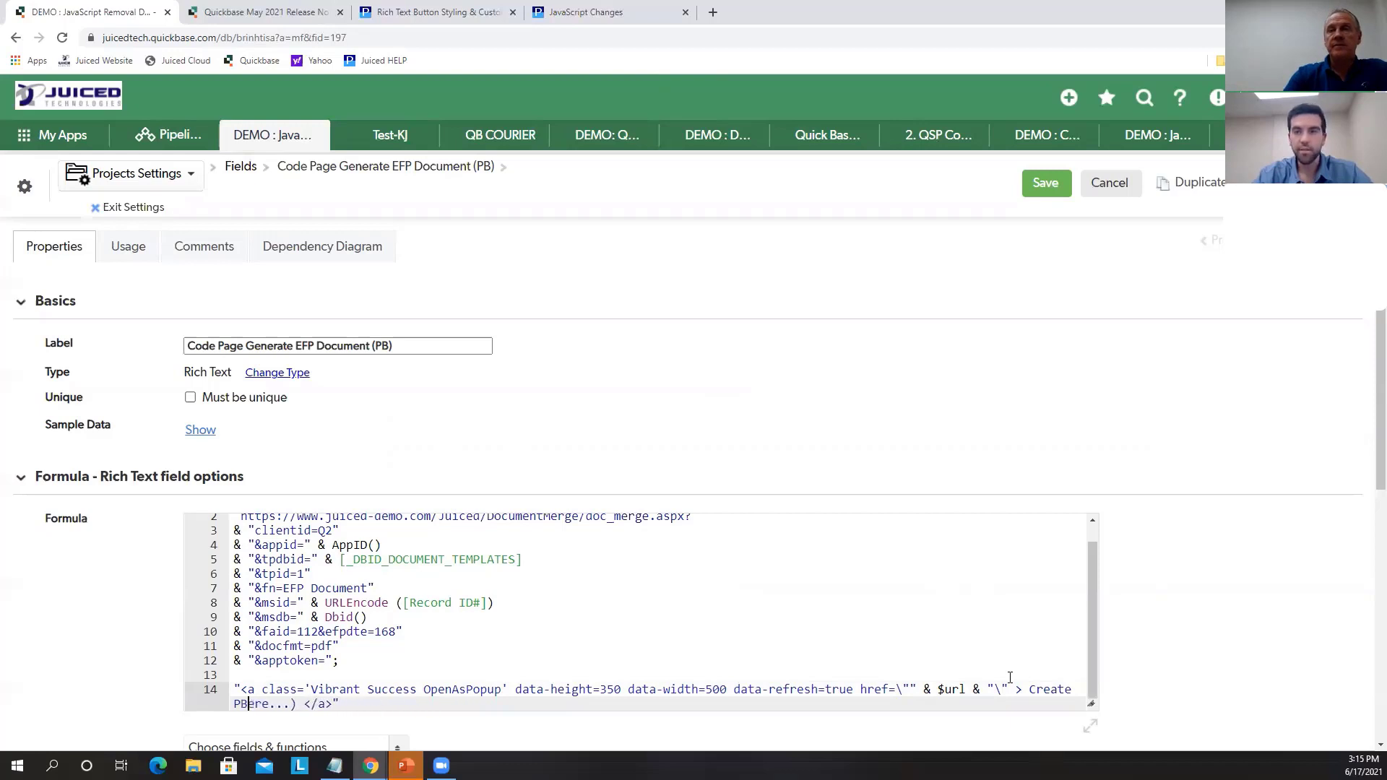
pyautogui.press('Delete')
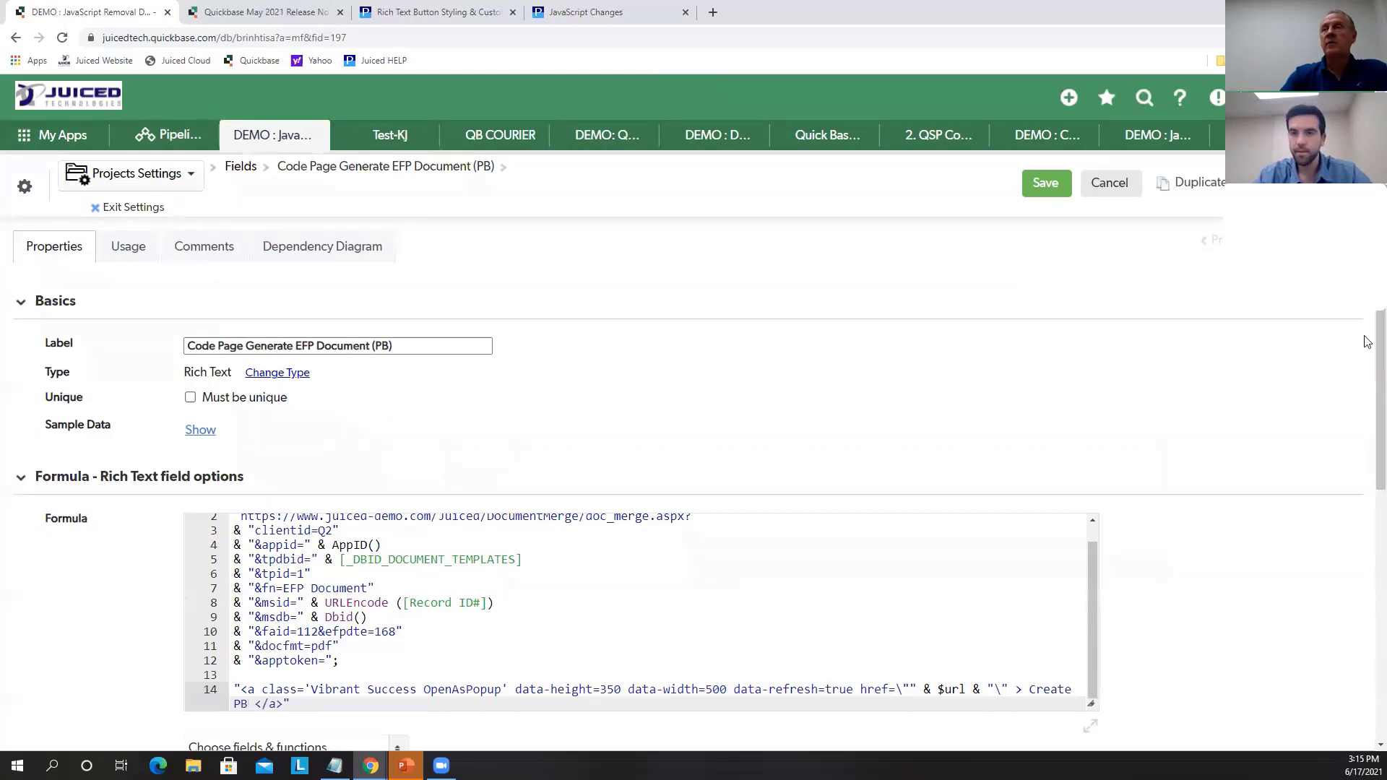
pyautogui.click(1056, 187)
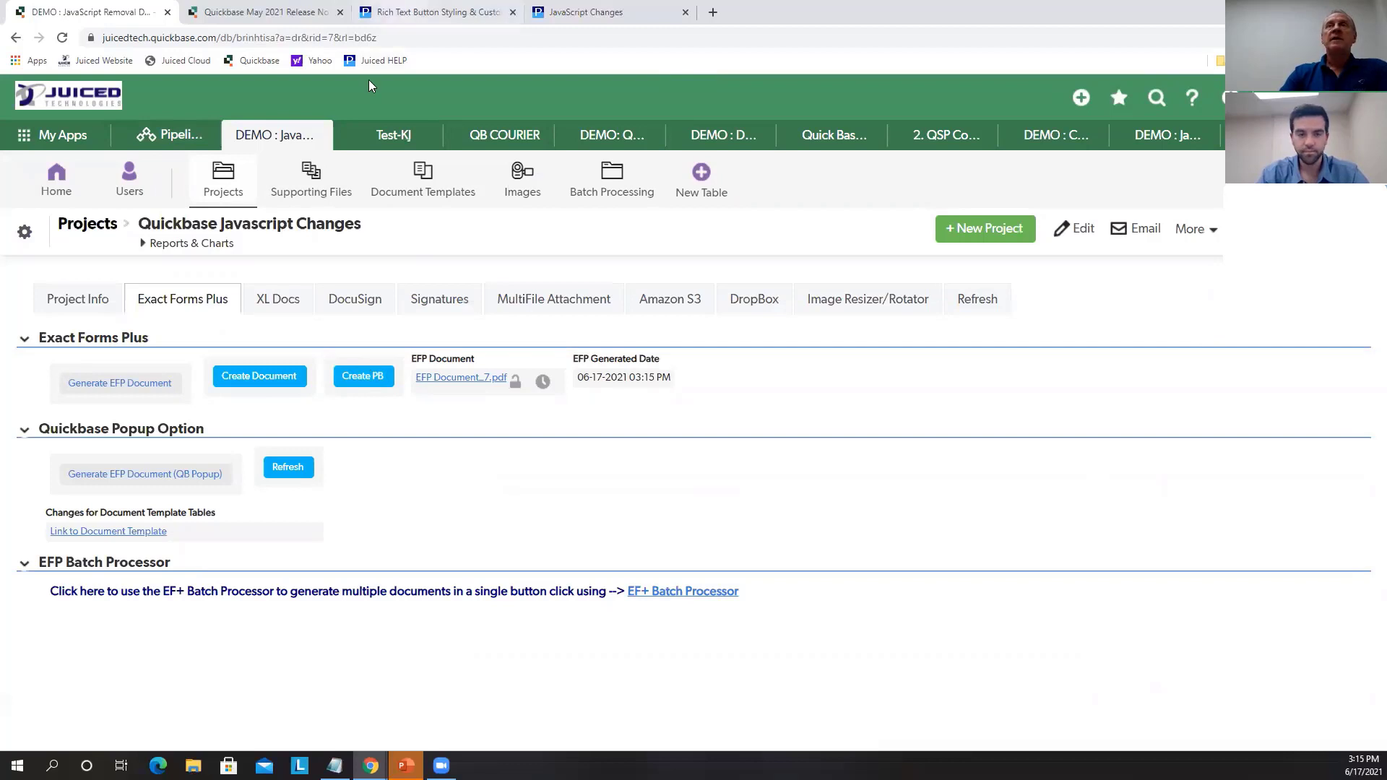
# Review the color options Vibrant, Alert and Danger on the Rich Text Button Styling help page and return to the project record
pyautogui.click(419, 12)
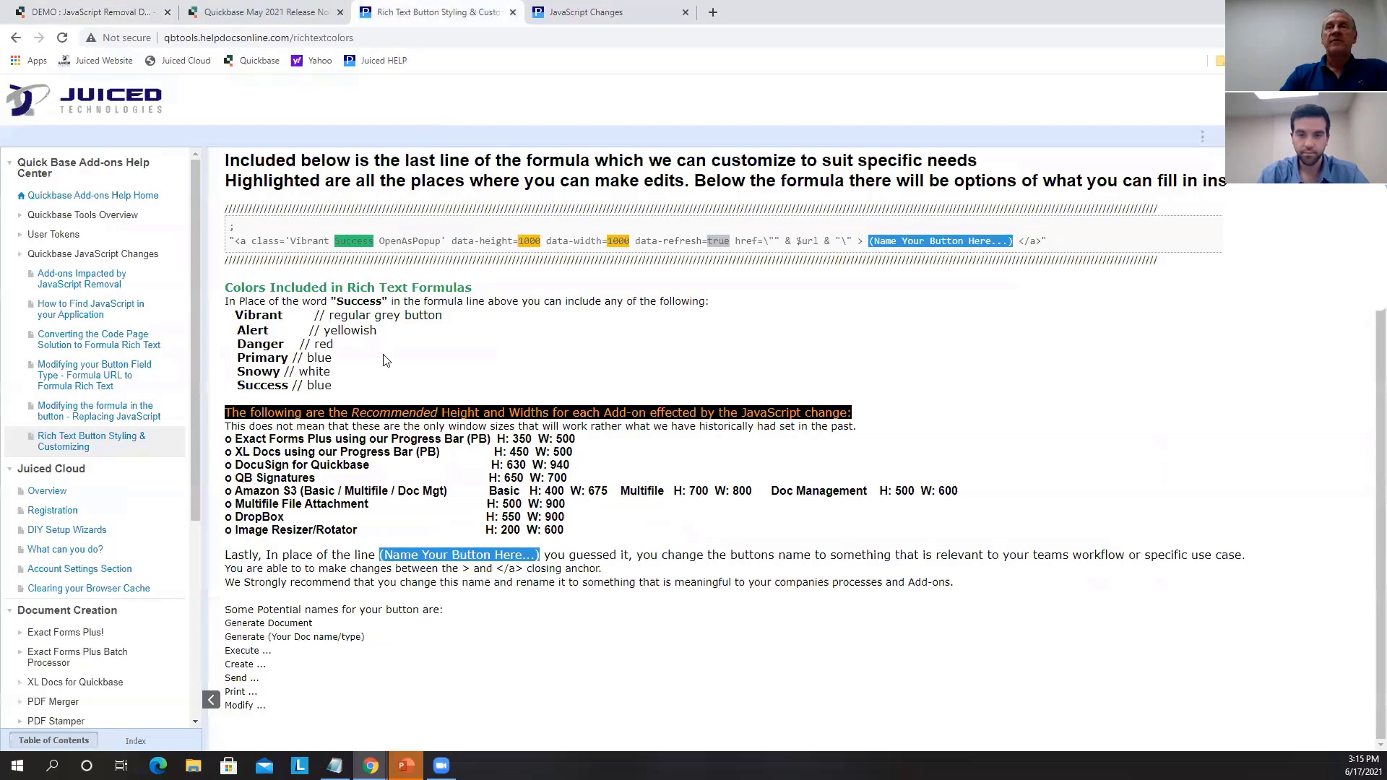
pyautogui.doubleClick(265, 313)
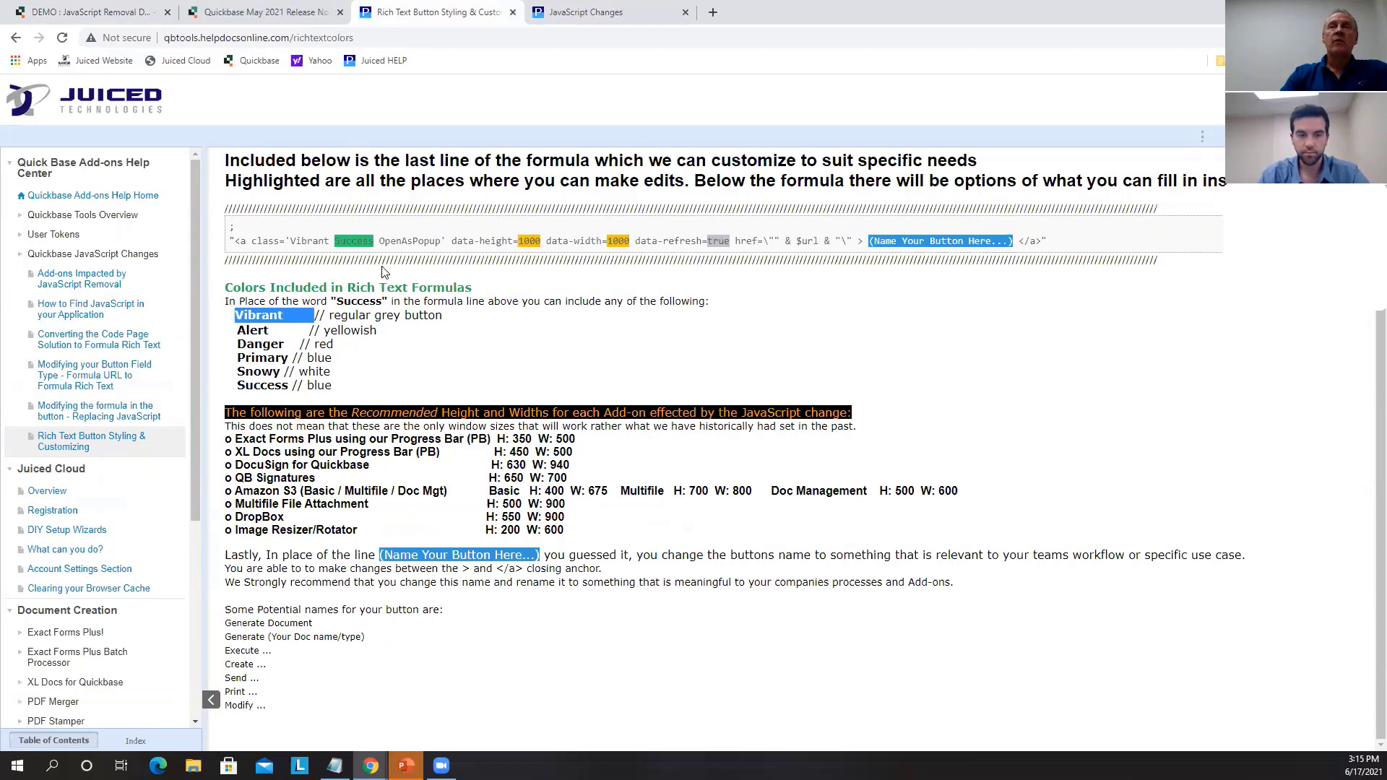
pyautogui.doubleClick(257, 332)
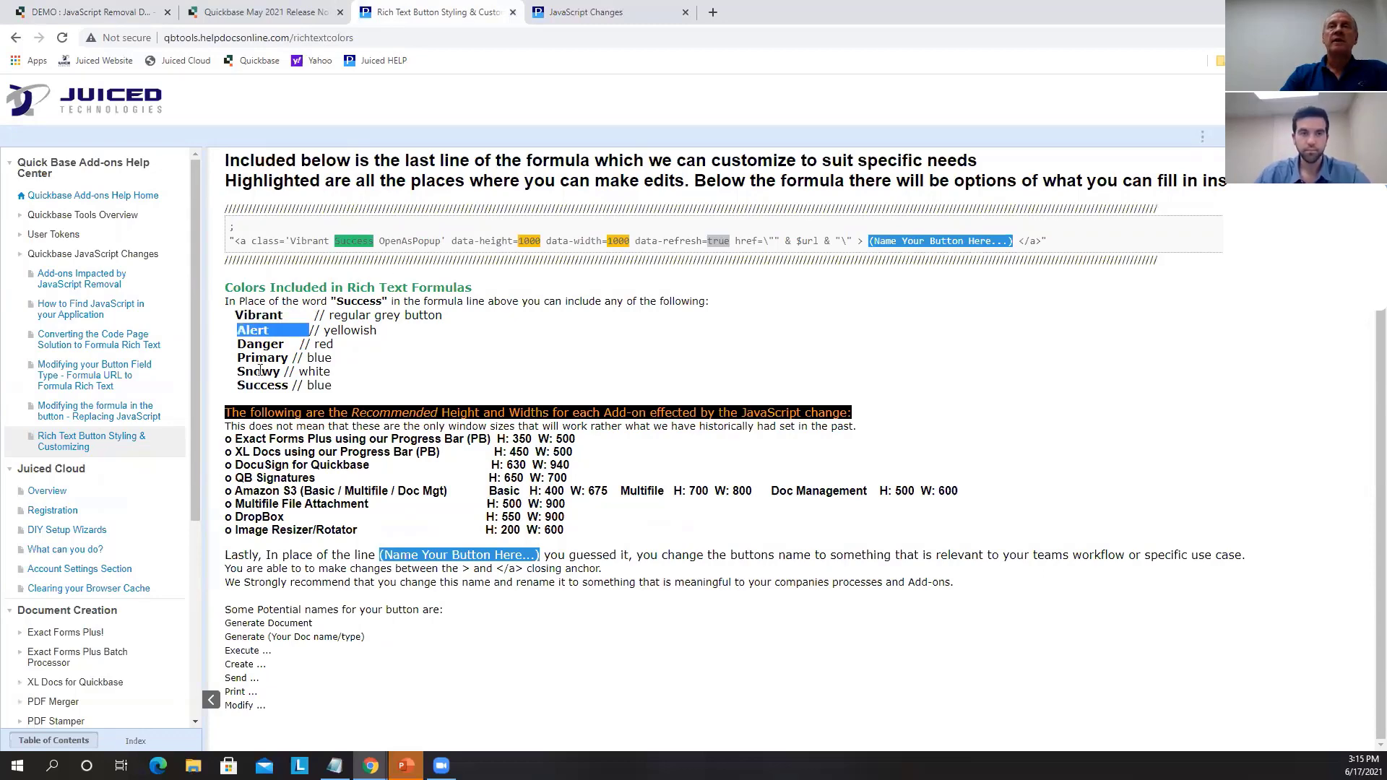
pyautogui.doubleClick(268, 315)
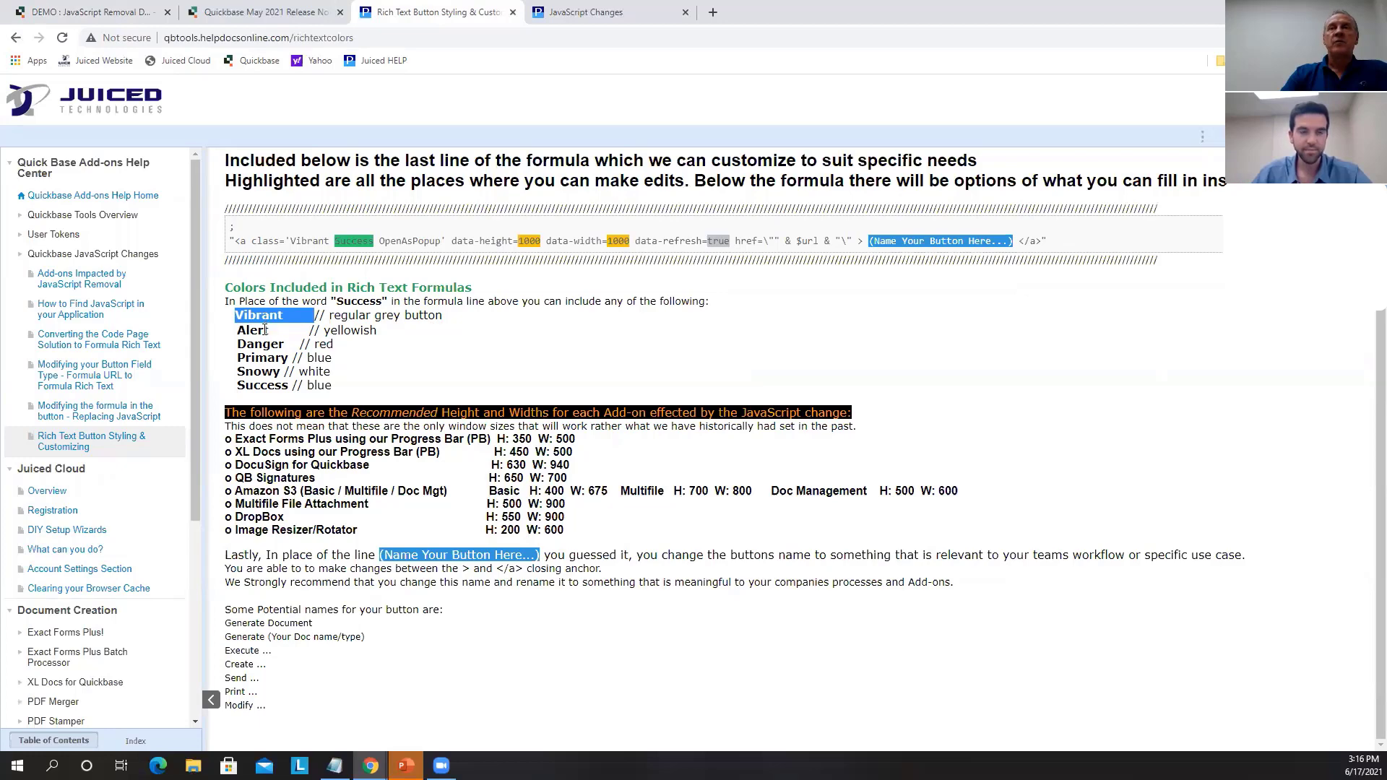
pyautogui.doubleClick(262, 344)
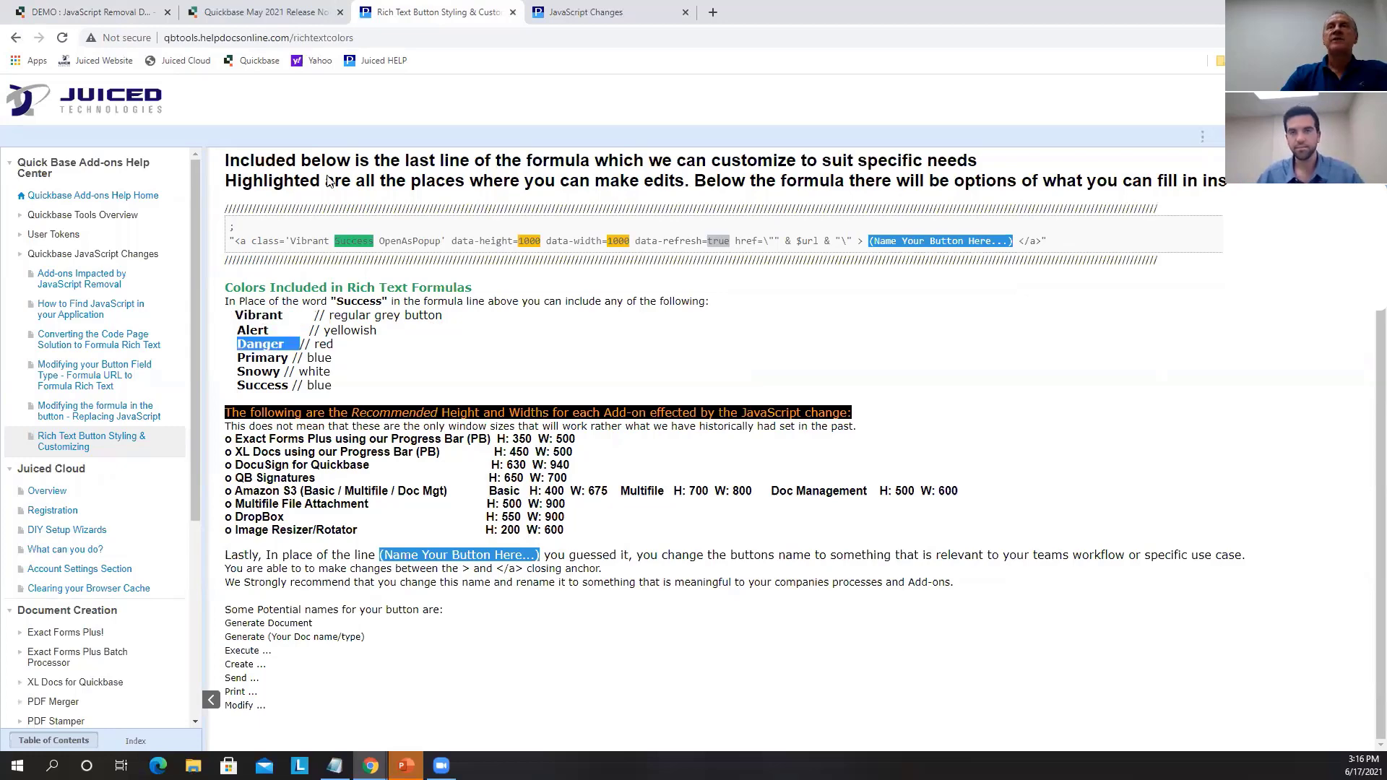
pyautogui.click(127, 12)
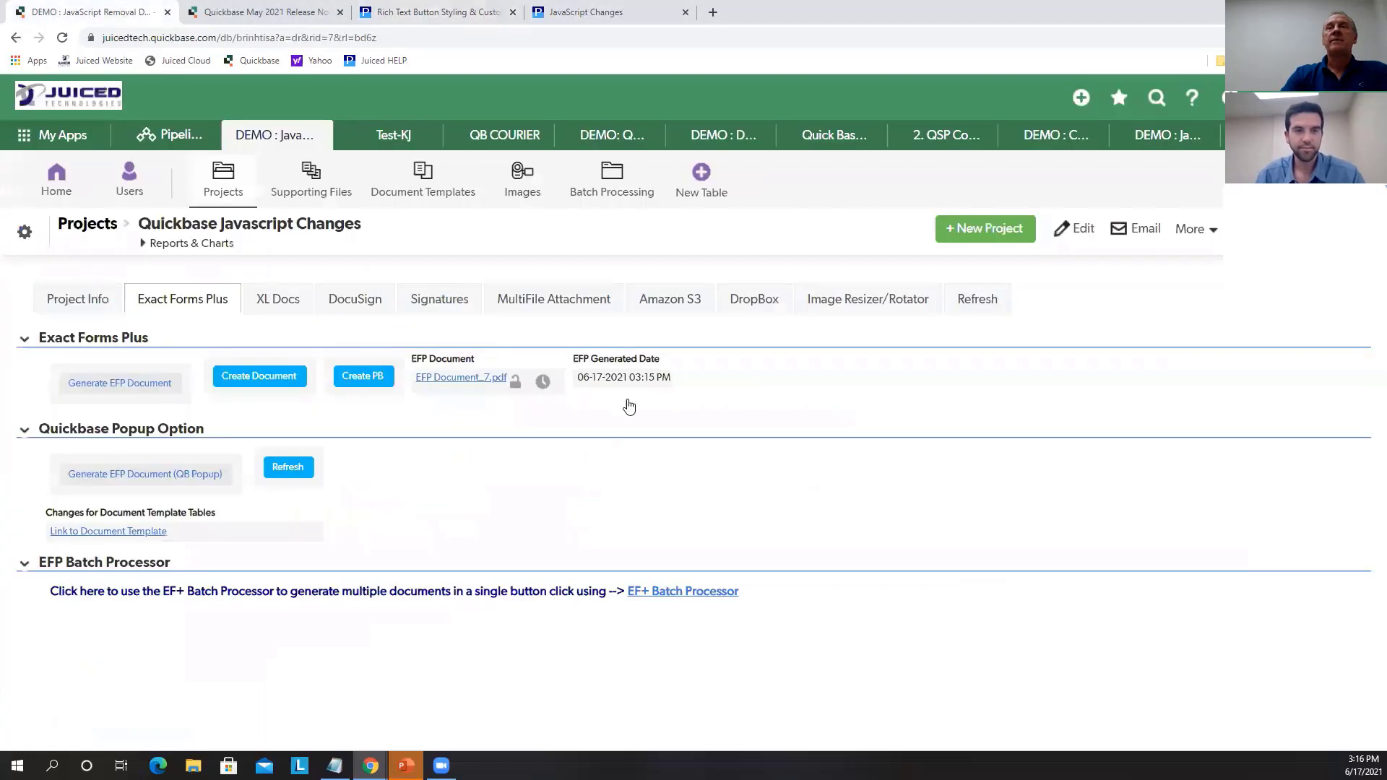
# Change the "Create PB" button's class from Success to Danger in its formula and save the field
pyautogui.rightClick(384, 376)
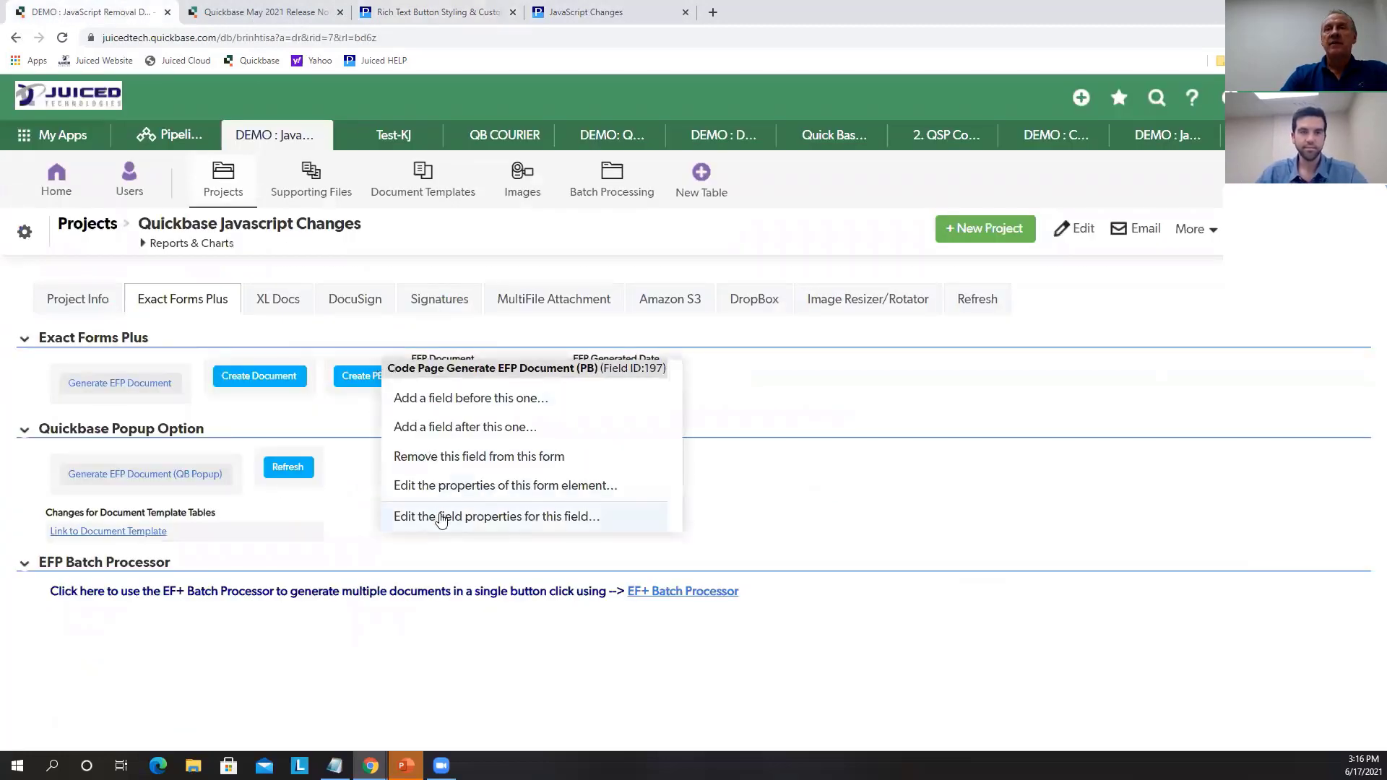
pyautogui.scroll(-2, 231, 582)
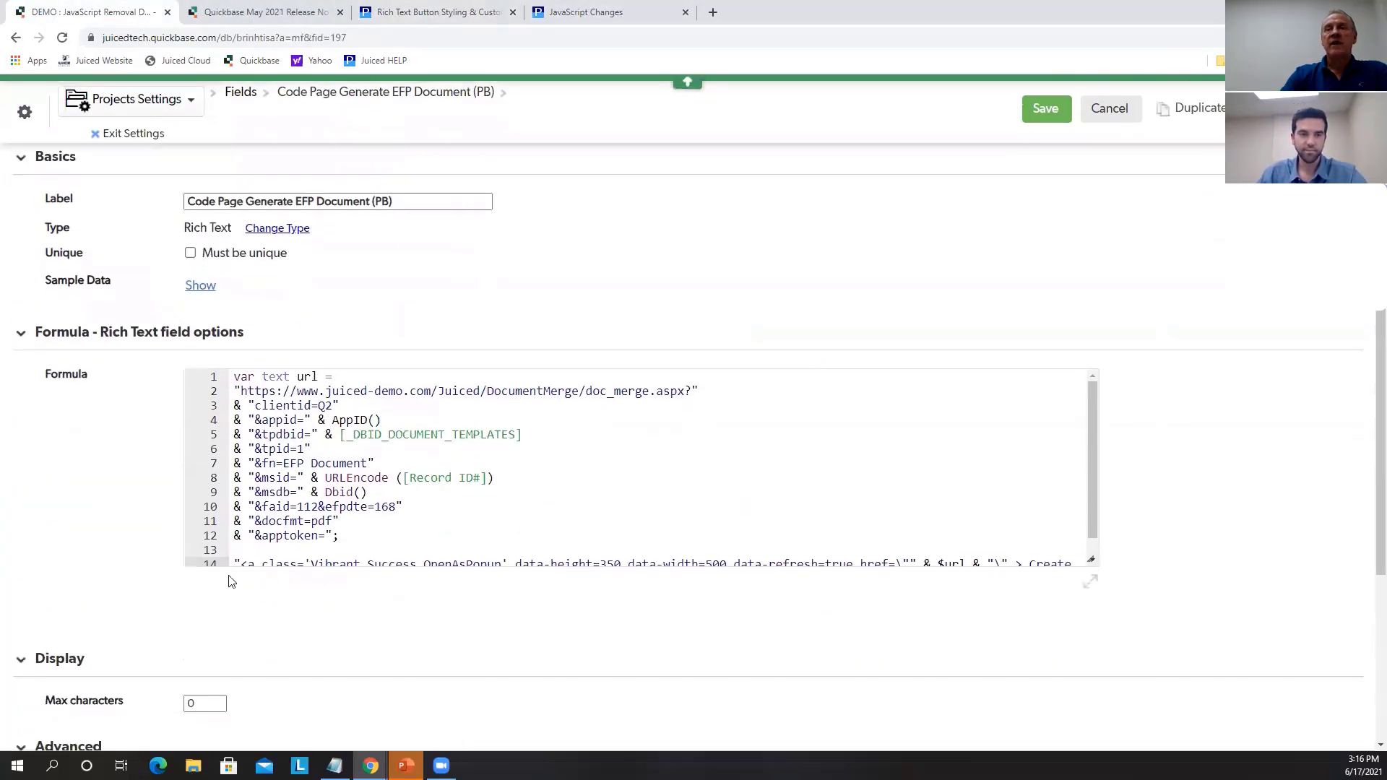
pyautogui.moveTo(1092, 558); pyautogui.dragTo(1141, 683)
pyautogui.doubleClick(393, 564)
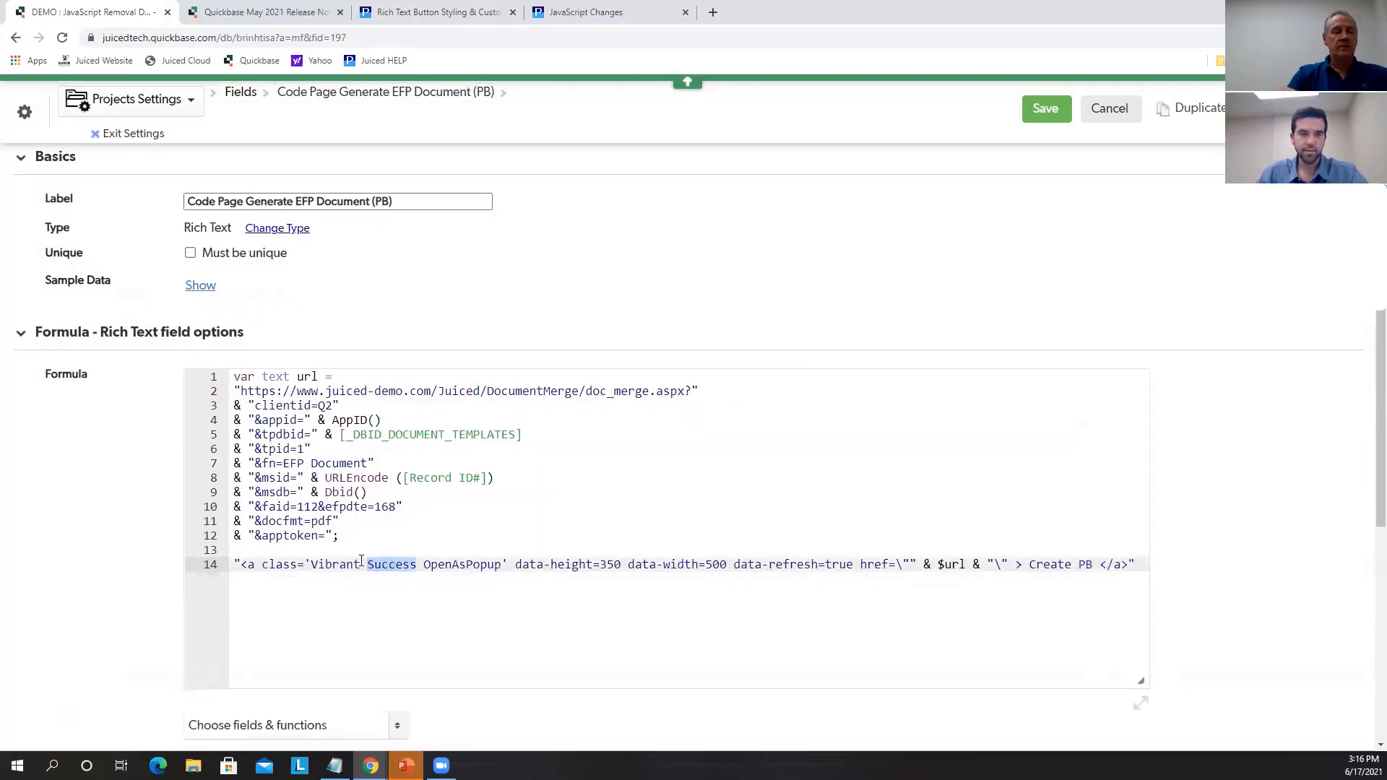
pyautogui.write('Danger')
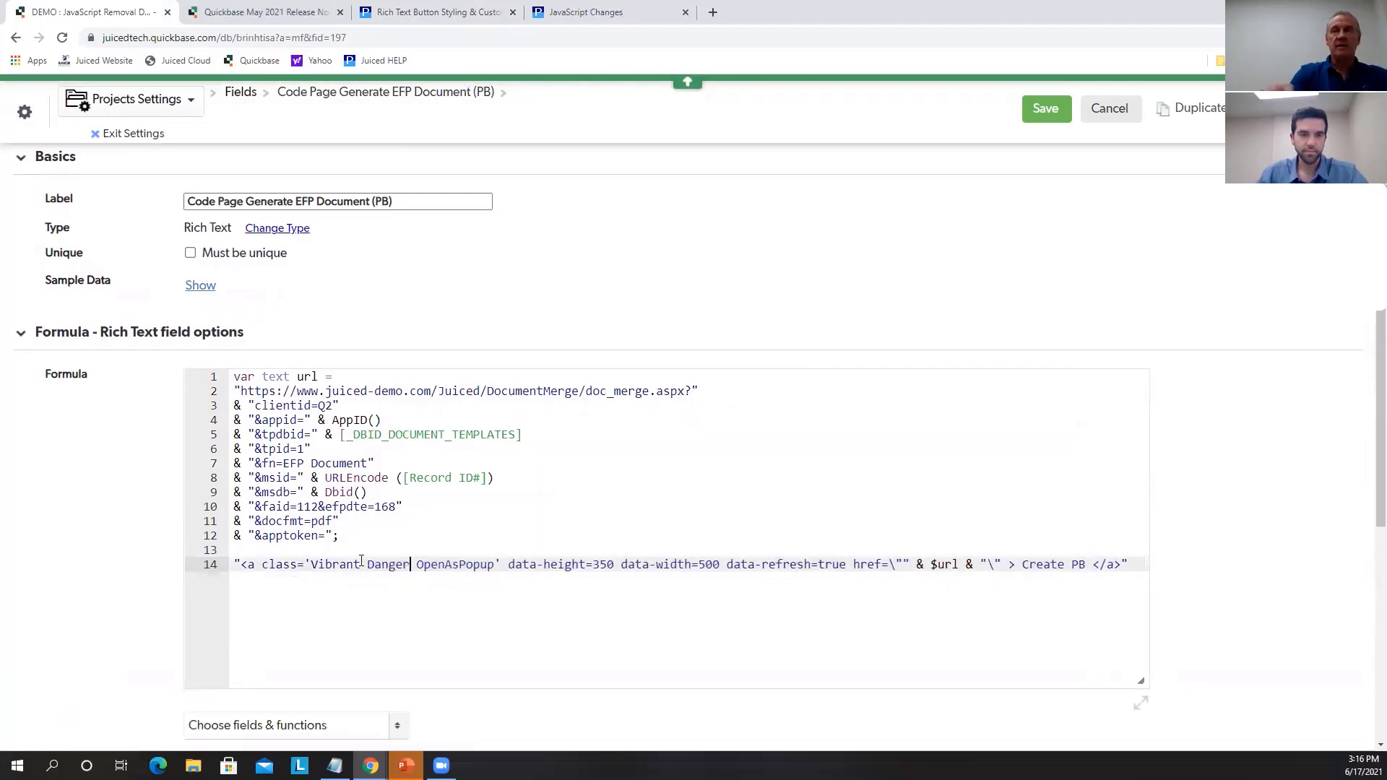
pyautogui.click(1045, 109)
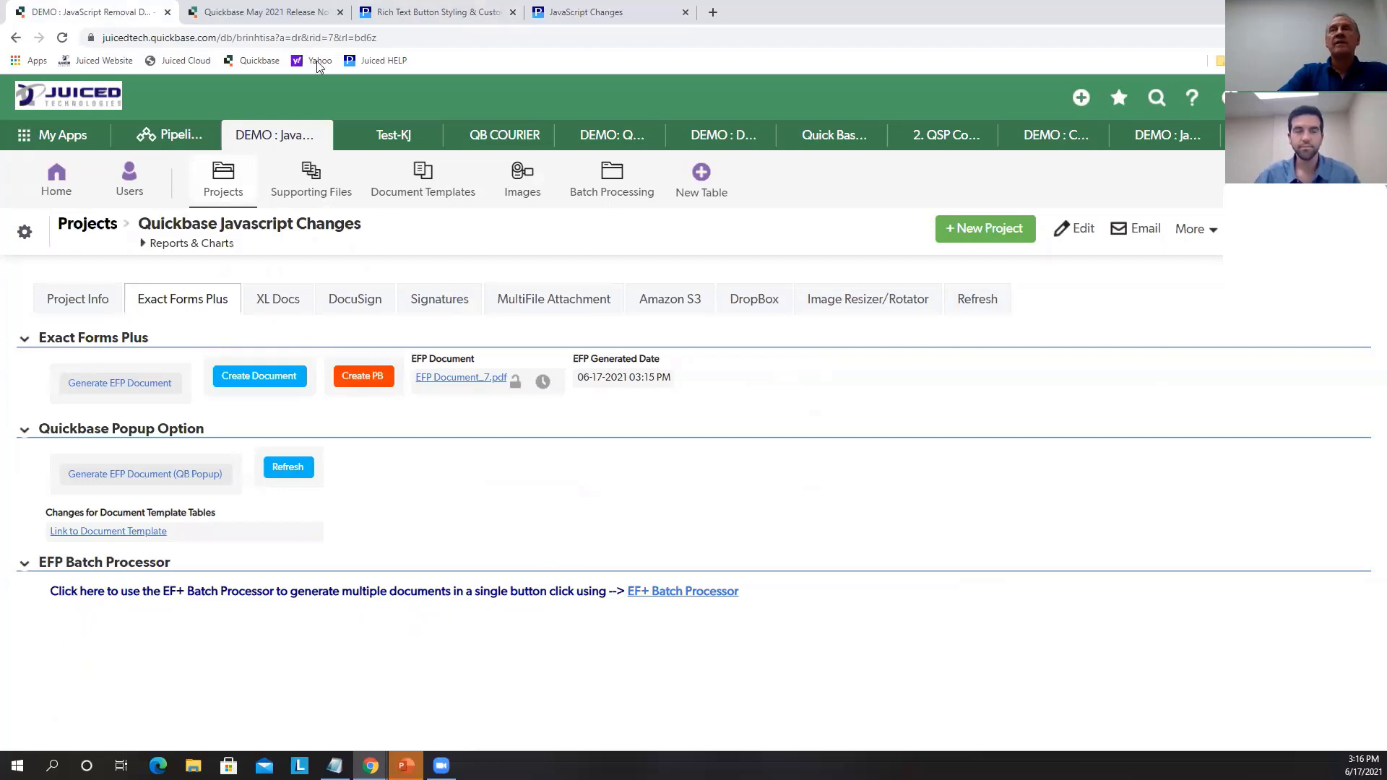
# Check the color options on the Rich Text Button Styling help page again and return to the project record
pyautogui.click(419, 13)
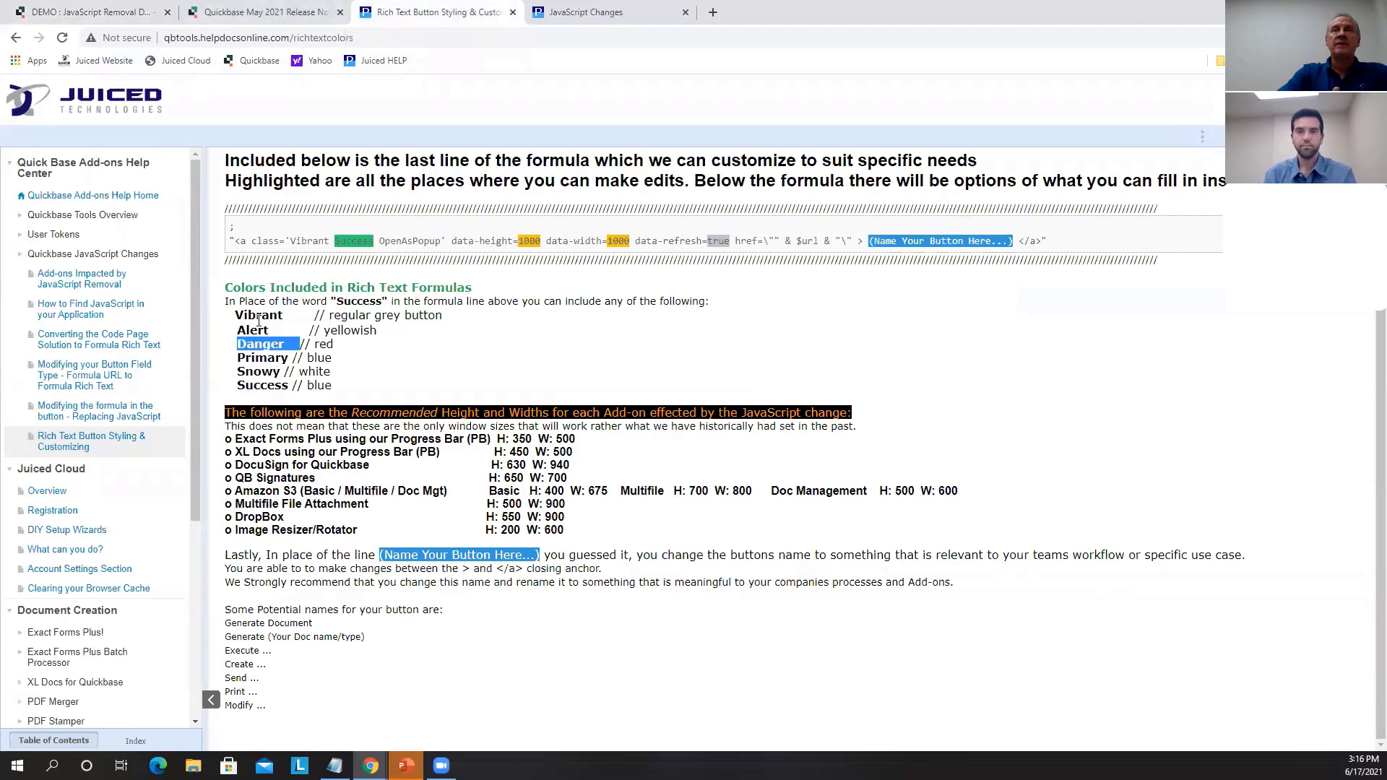
pyautogui.click(132, 16)
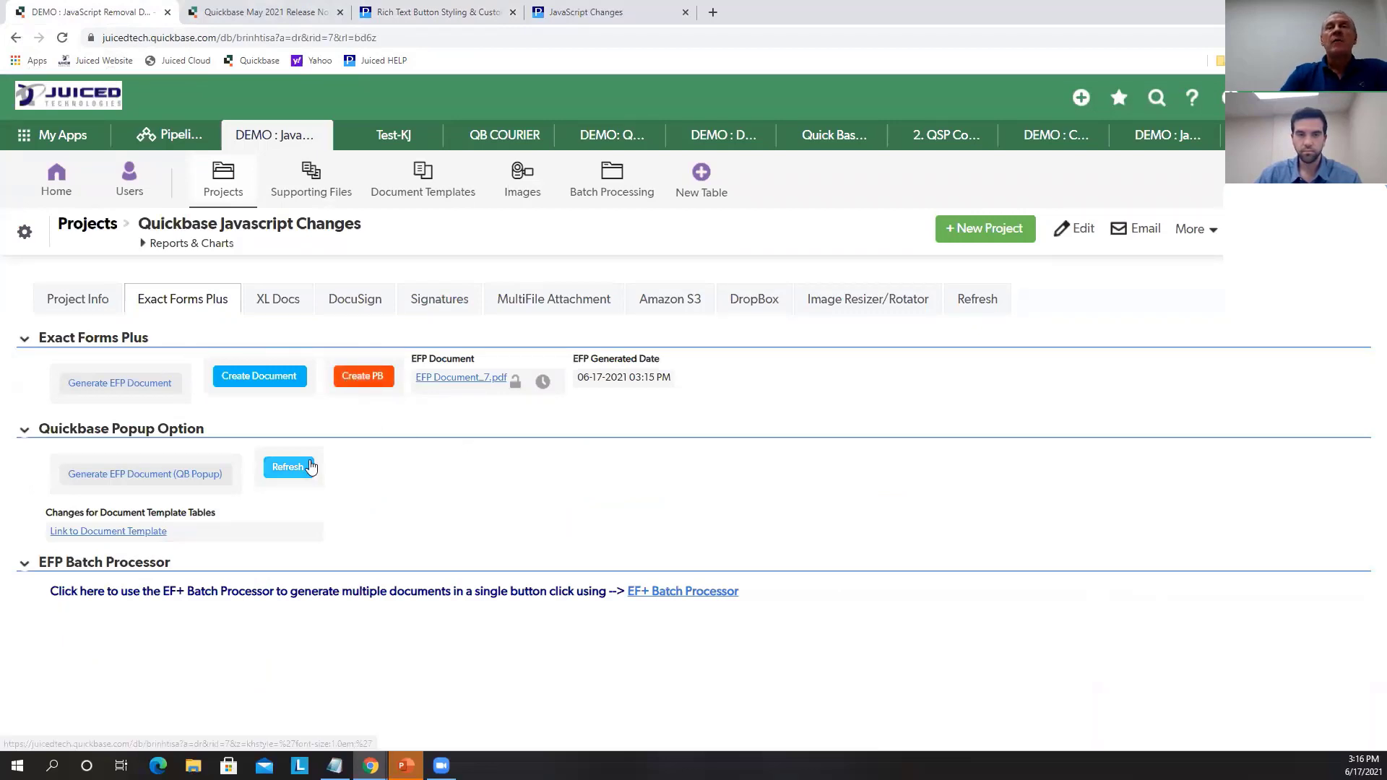
pyautogui.rightClick(147, 370)
pyautogui.press('Escape')
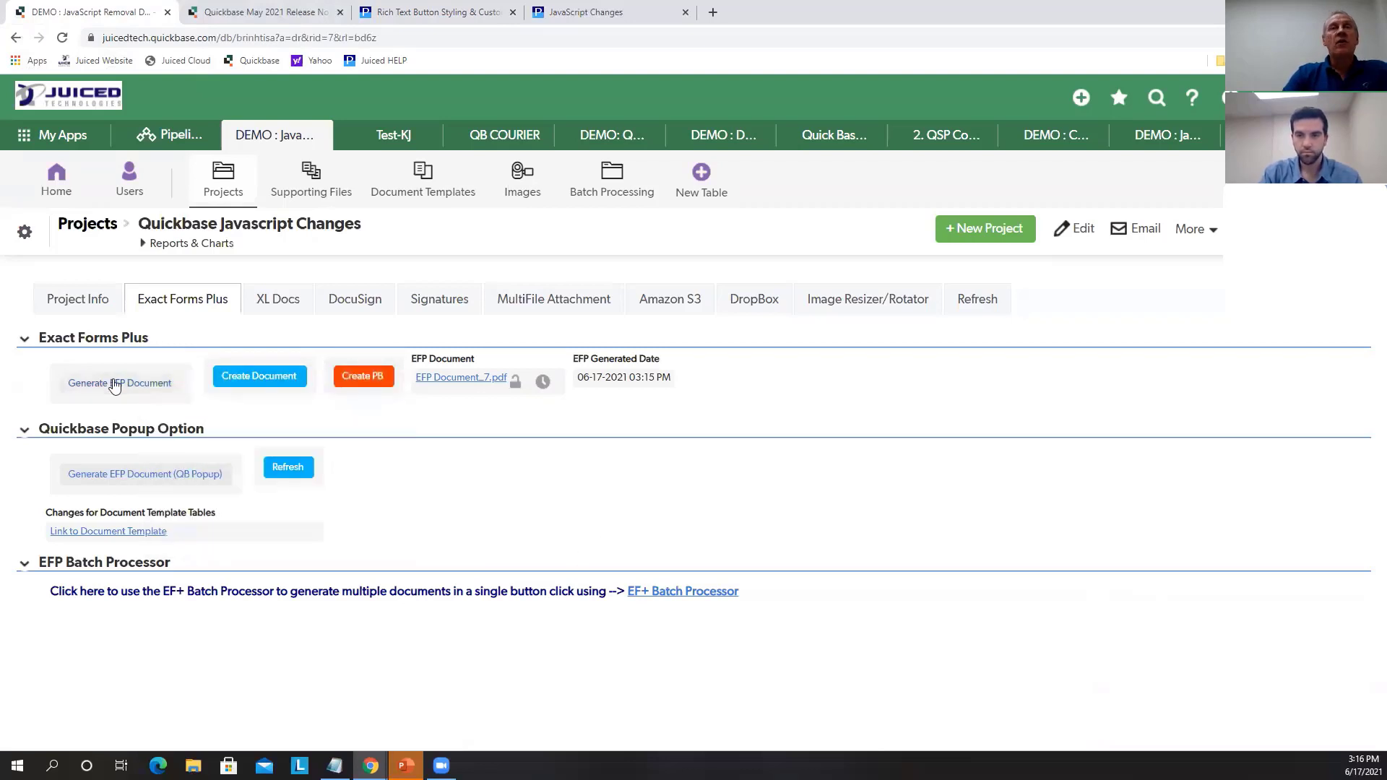
# Run the "Generate EFP Document" button in the same page, then return to the record's Exact Forms Plus section
pyautogui.click(116, 385)
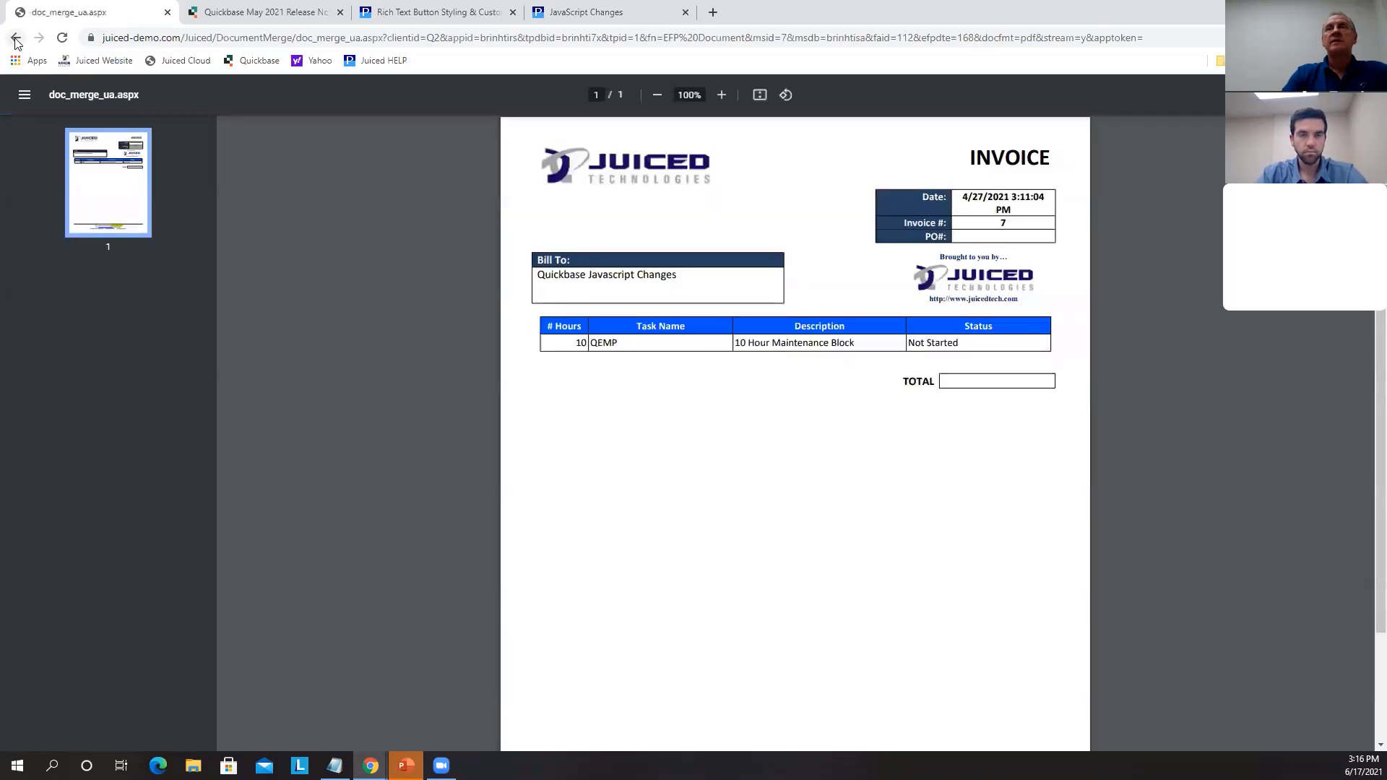
pyautogui.click(16, 39)
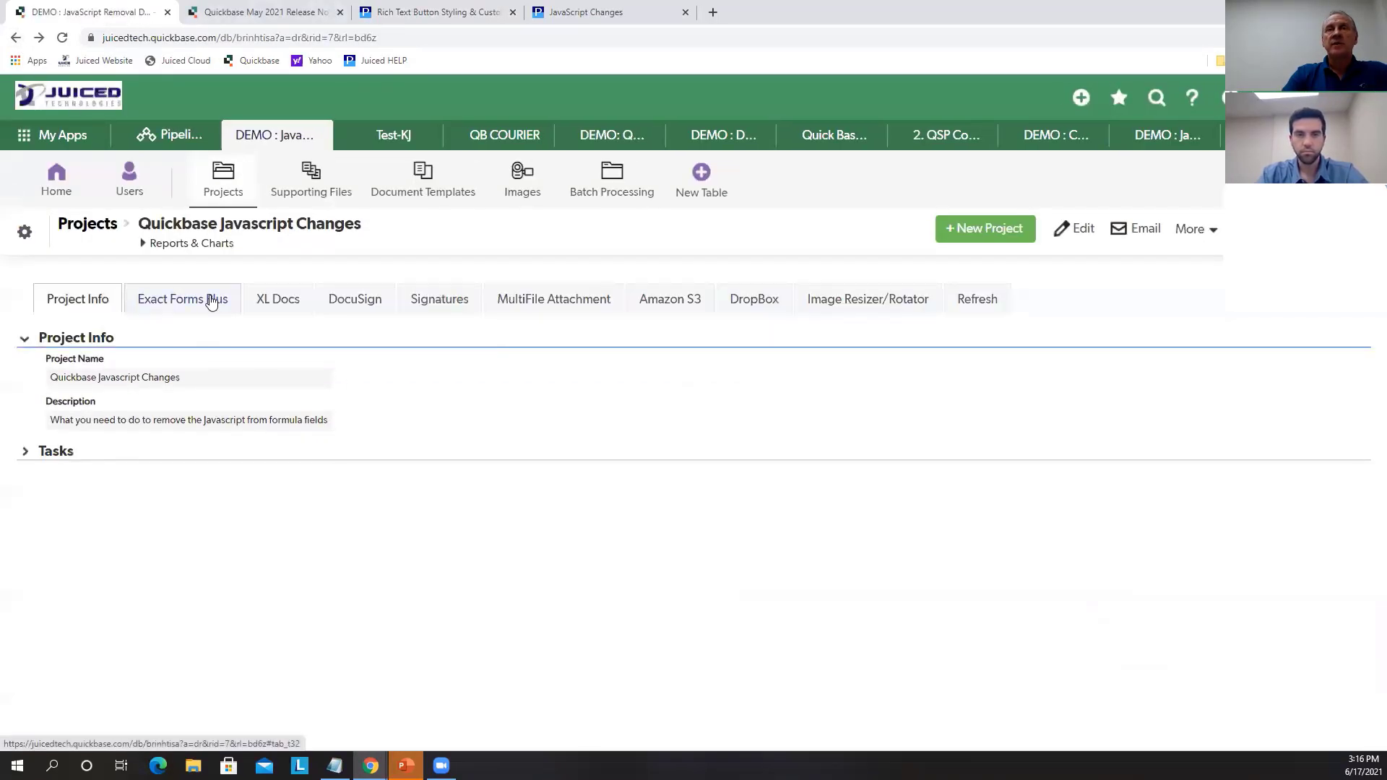
pyautogui.click(208, 299)
# Set the Generate EFP Document field's open target to "In new window", save it, and test the button, closing the generated document
pyautogui.rightClick(175, 369)
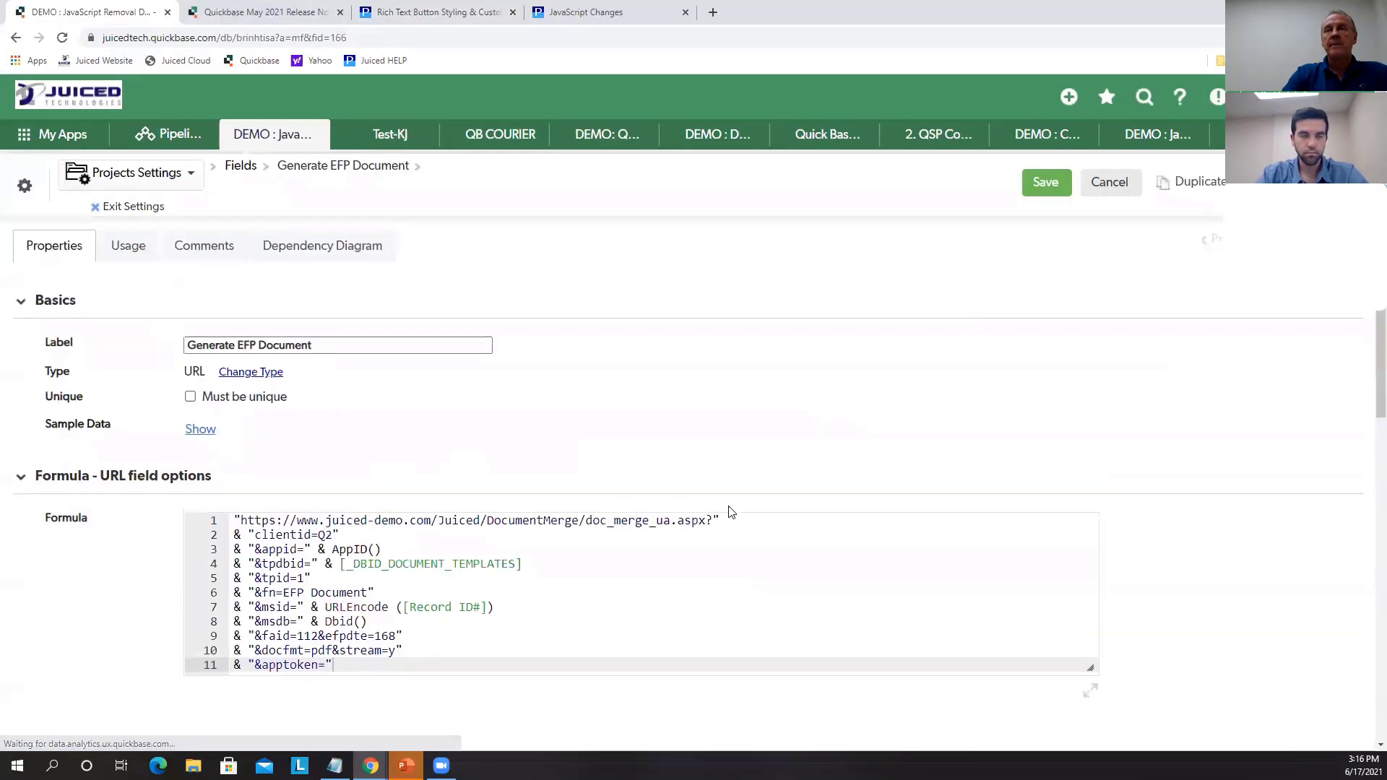
pyautogui.scroll(-4, 729, 506)
pyautogui.scroll(-1, 728, 508)
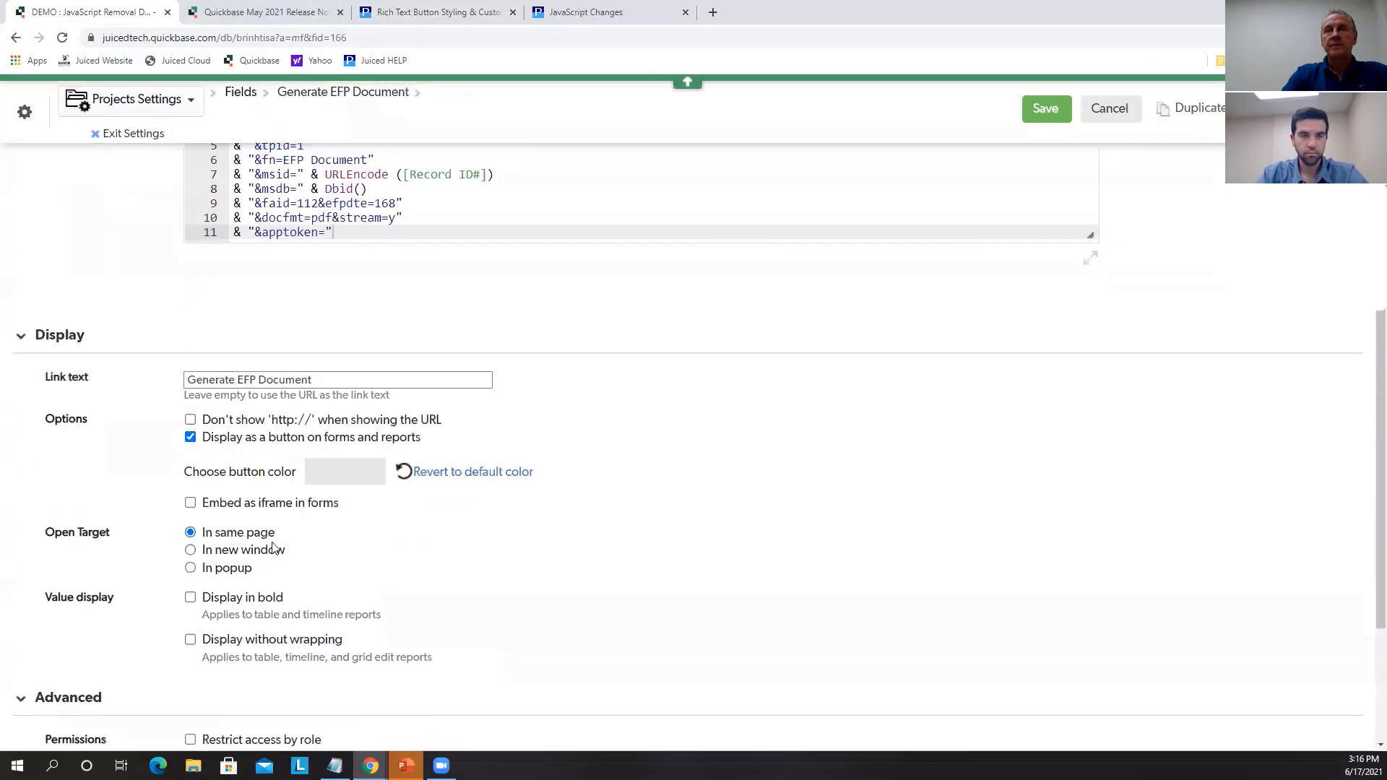
pyautogui.click(190, 550)
pyautogui.click(1045, 108)
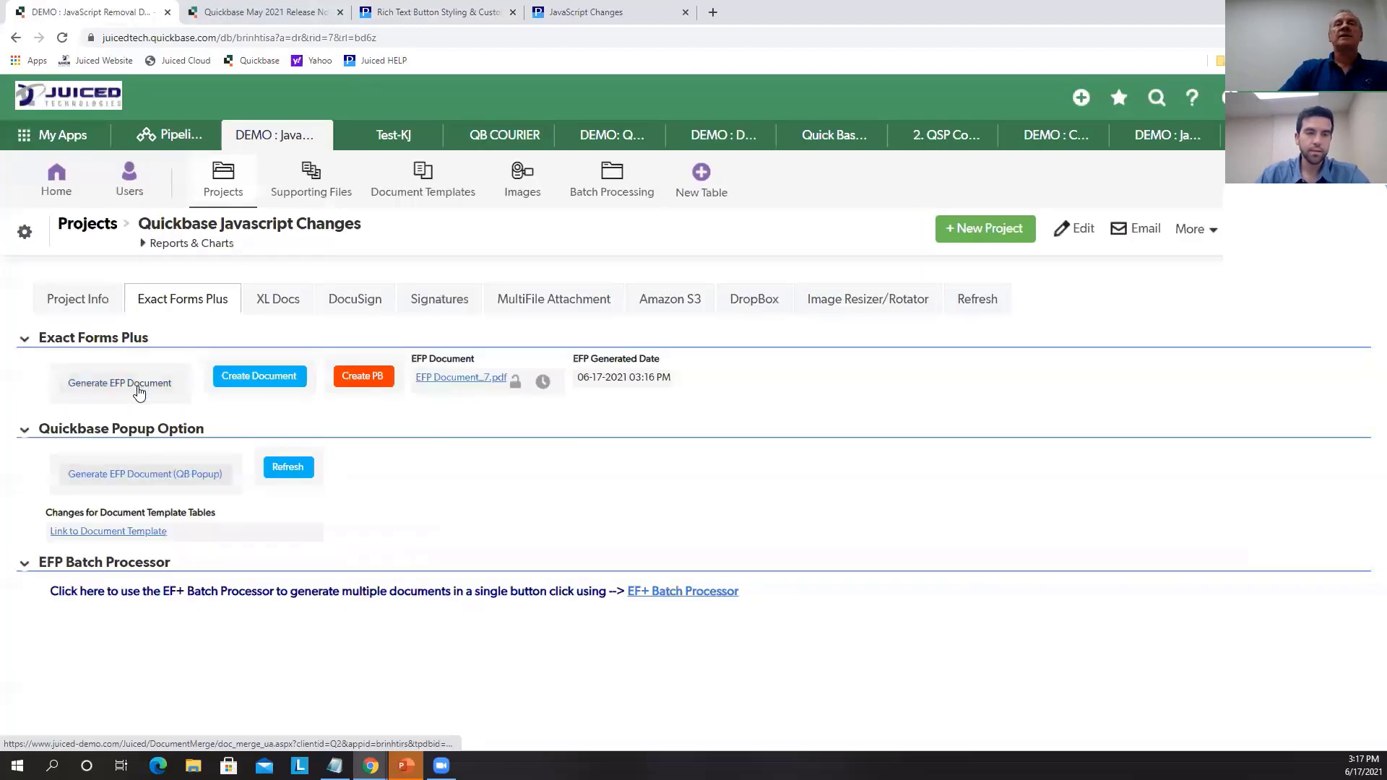
pyautogui.click(138, 391)
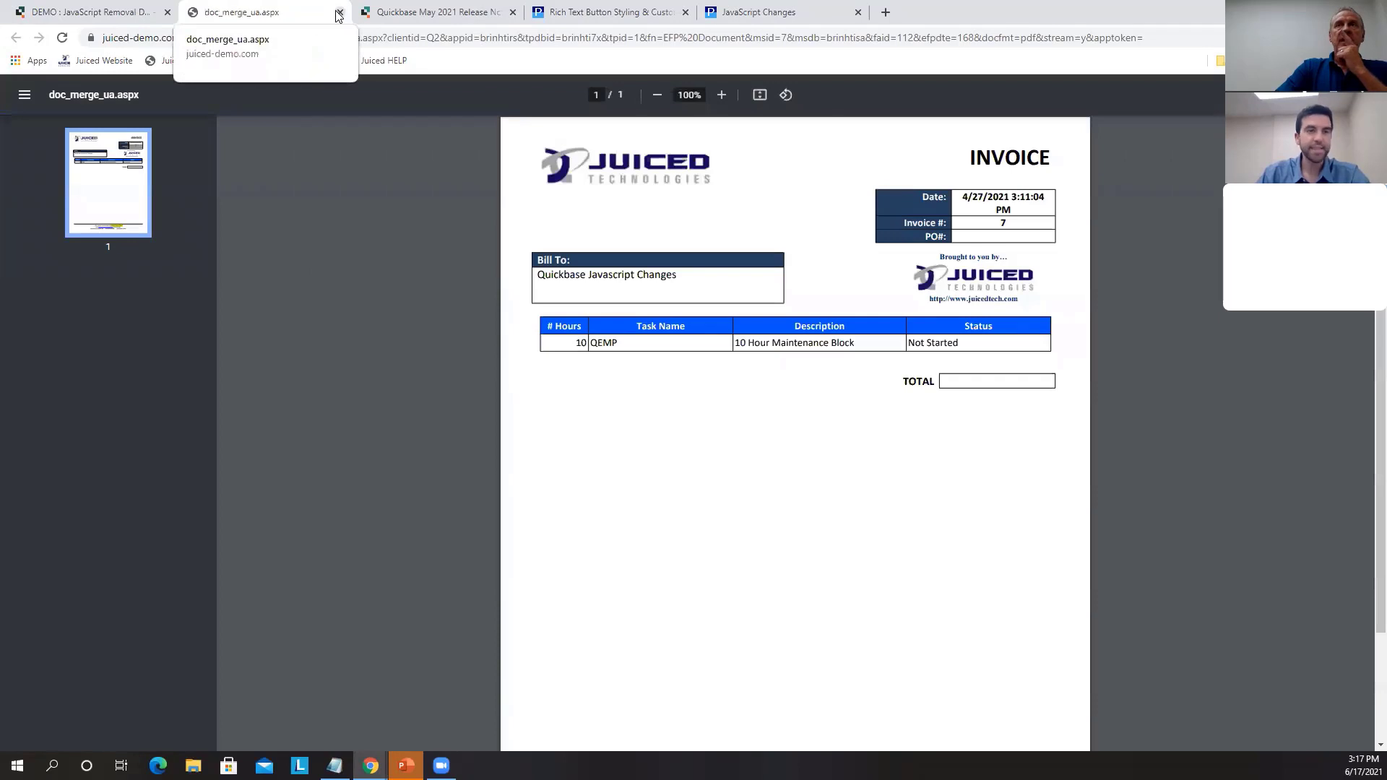
pyautogui.click(339, 13)
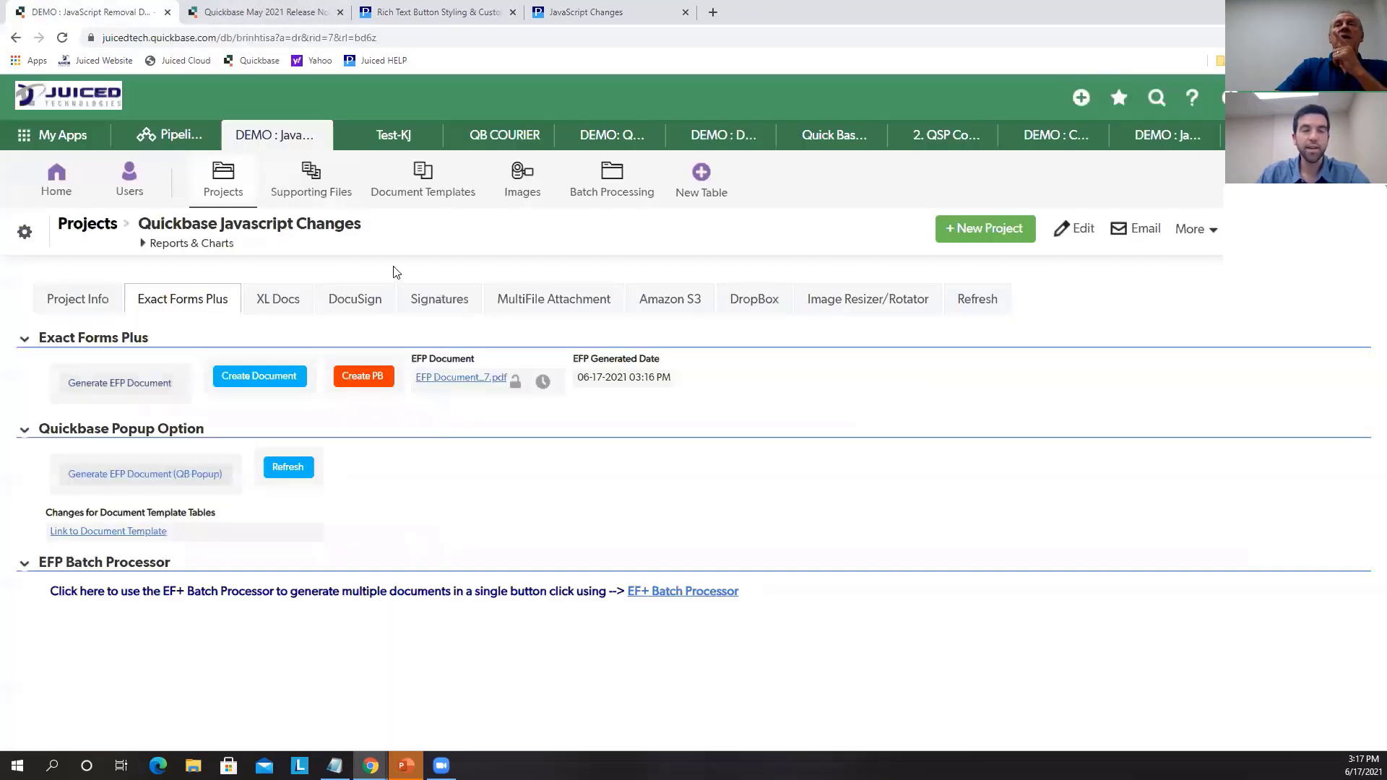
# Convert the Generate EFP Document field to the type Formula - Rich Text
pyautogui.rightClick(180, 378)
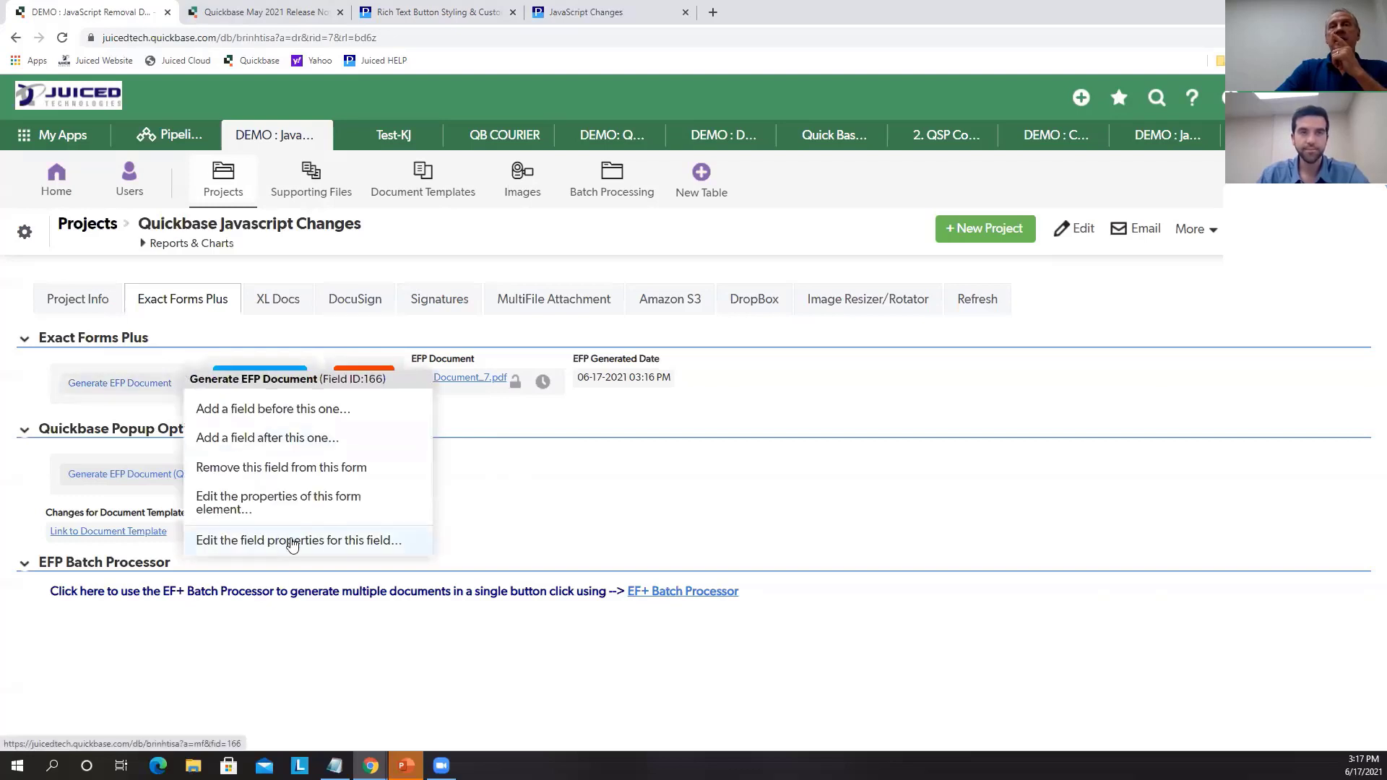
pyautogui.click(293, 541)
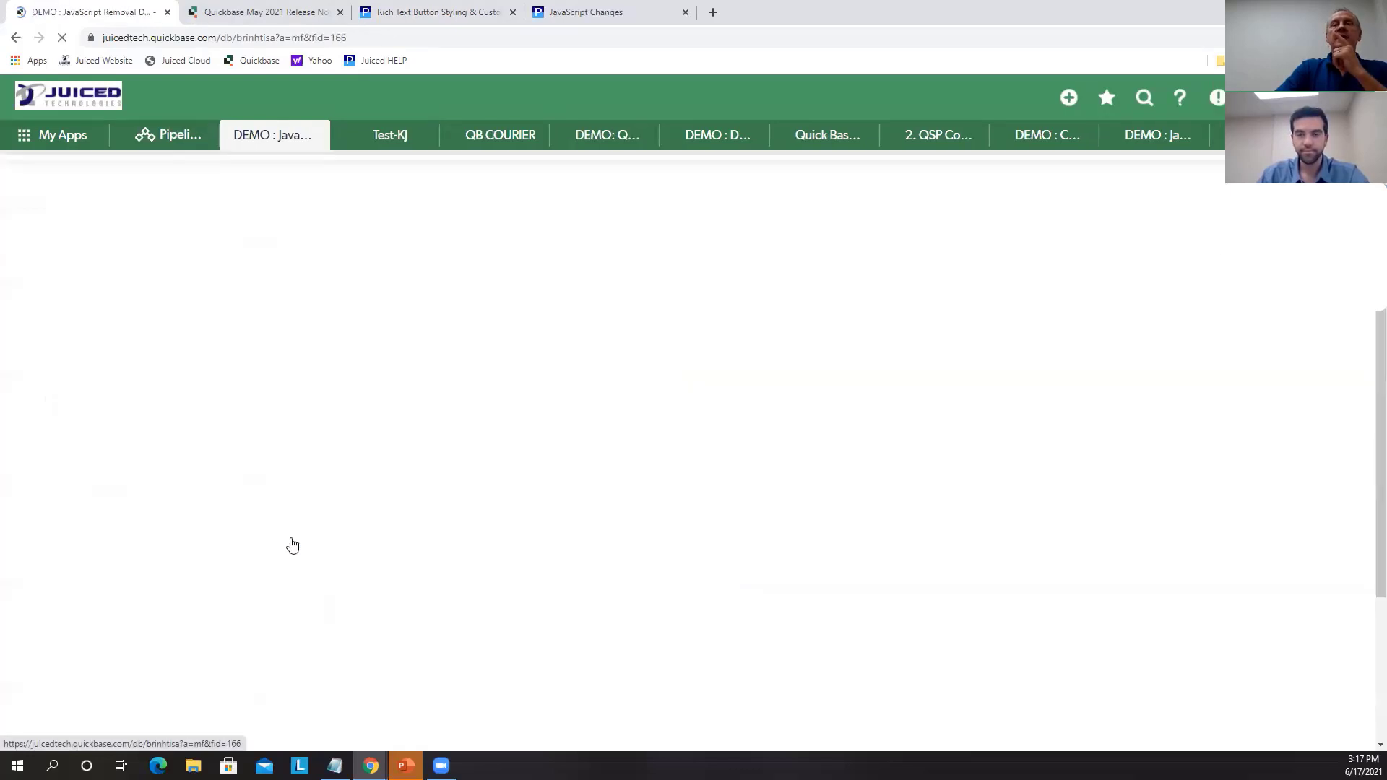
pyautogui.click(244, 372)
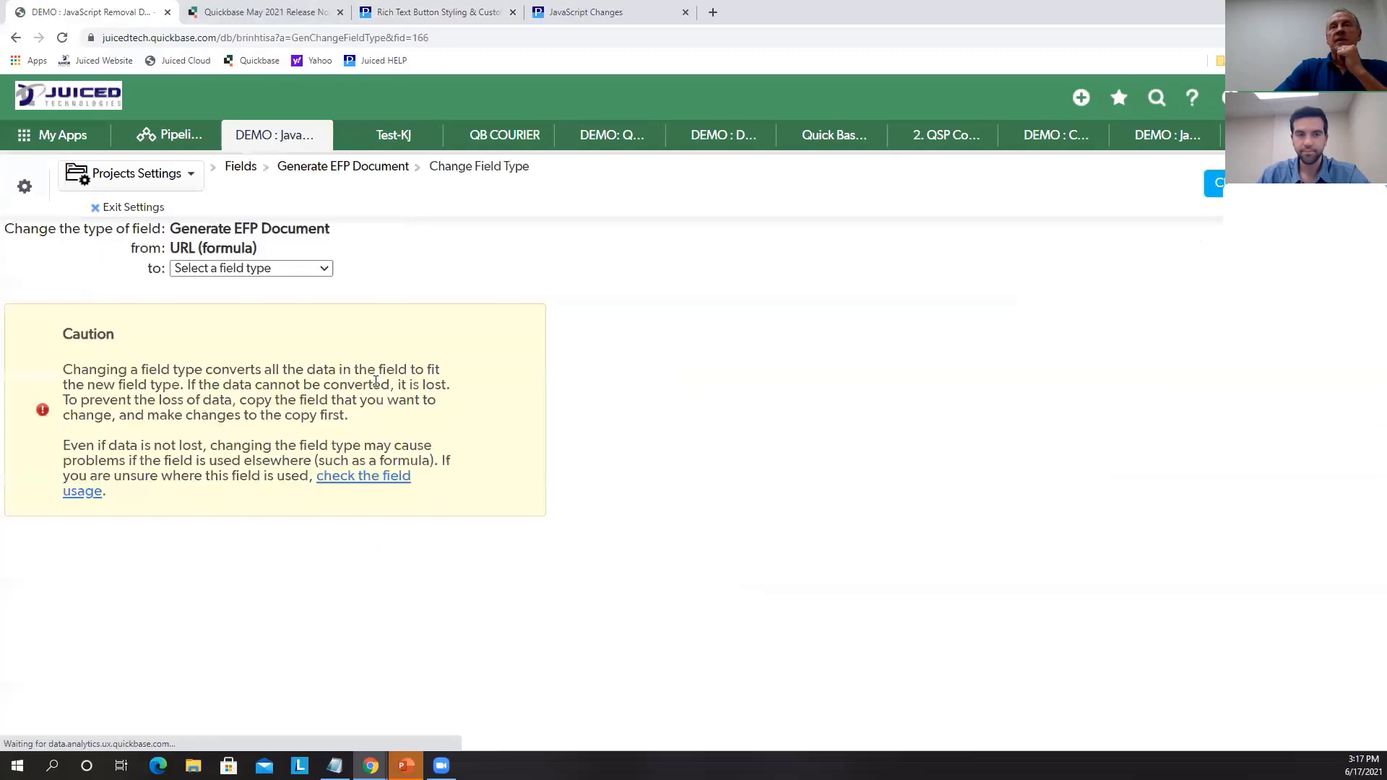
pyautogui.click(324, 269)
pyautogui.moveTo(322, 351); pyautogui.dragTo(332, 515)
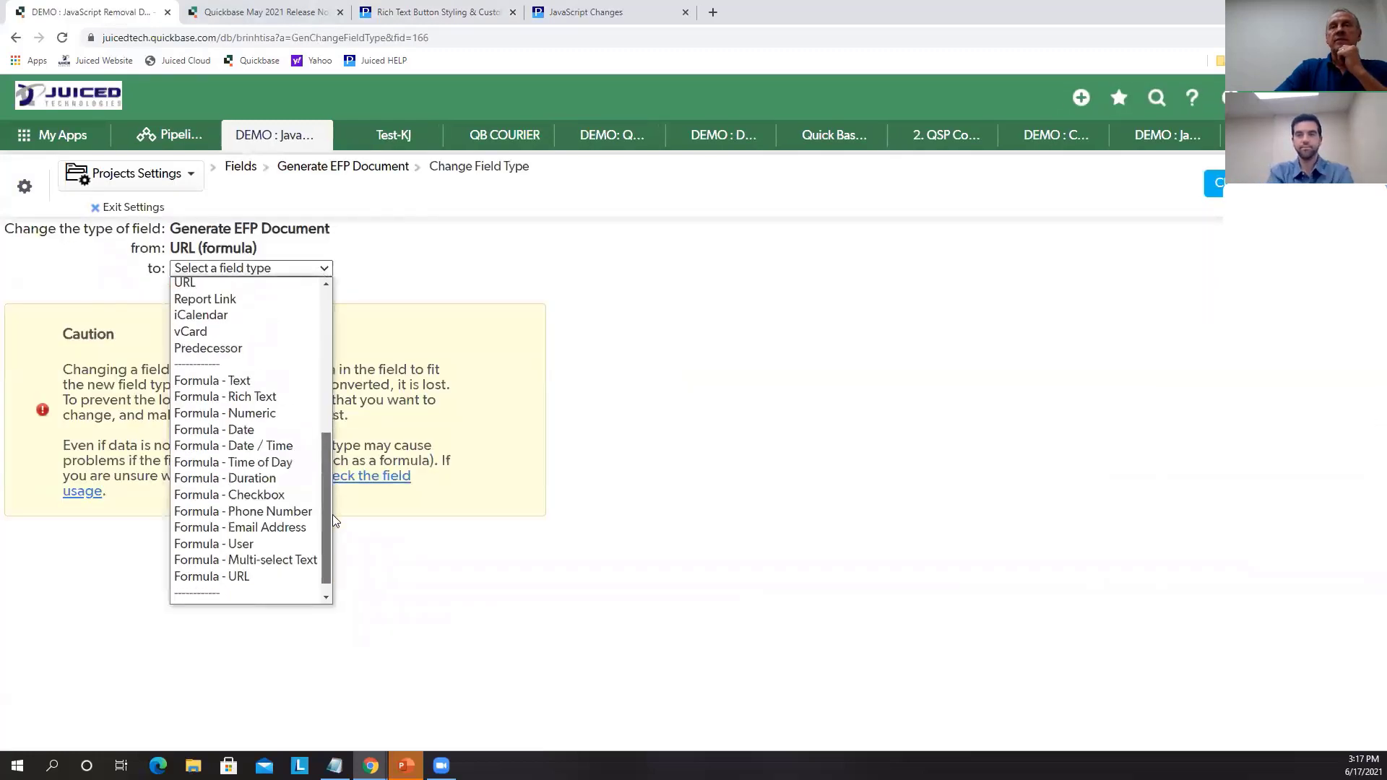
pyautogui.click(209, 385)
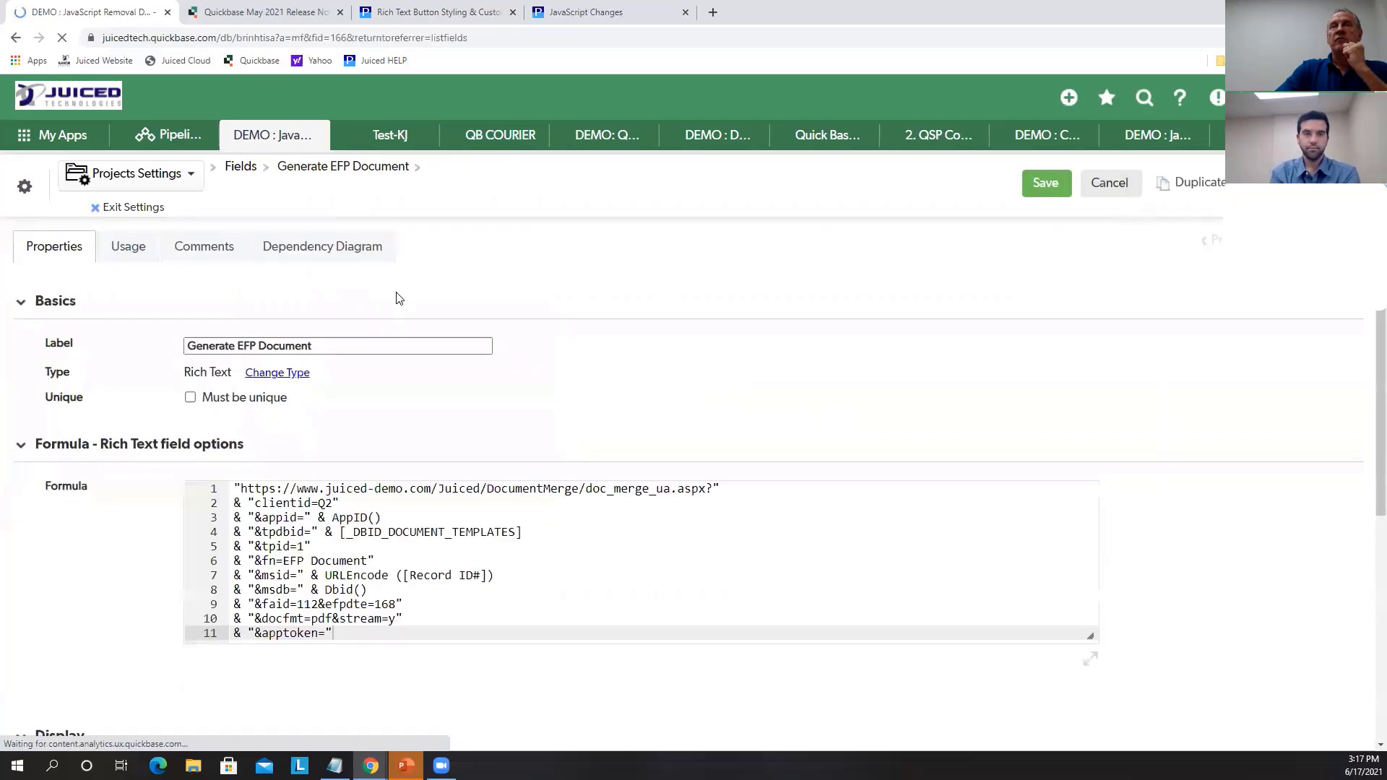
# Insert the line "var text url =" above the URL in the Generate EFP Document formula and enlarge the formula editor
pyautogui.scroll(-1, 1280, 500)
pyautogui.scroll(-2, 1281, 501)
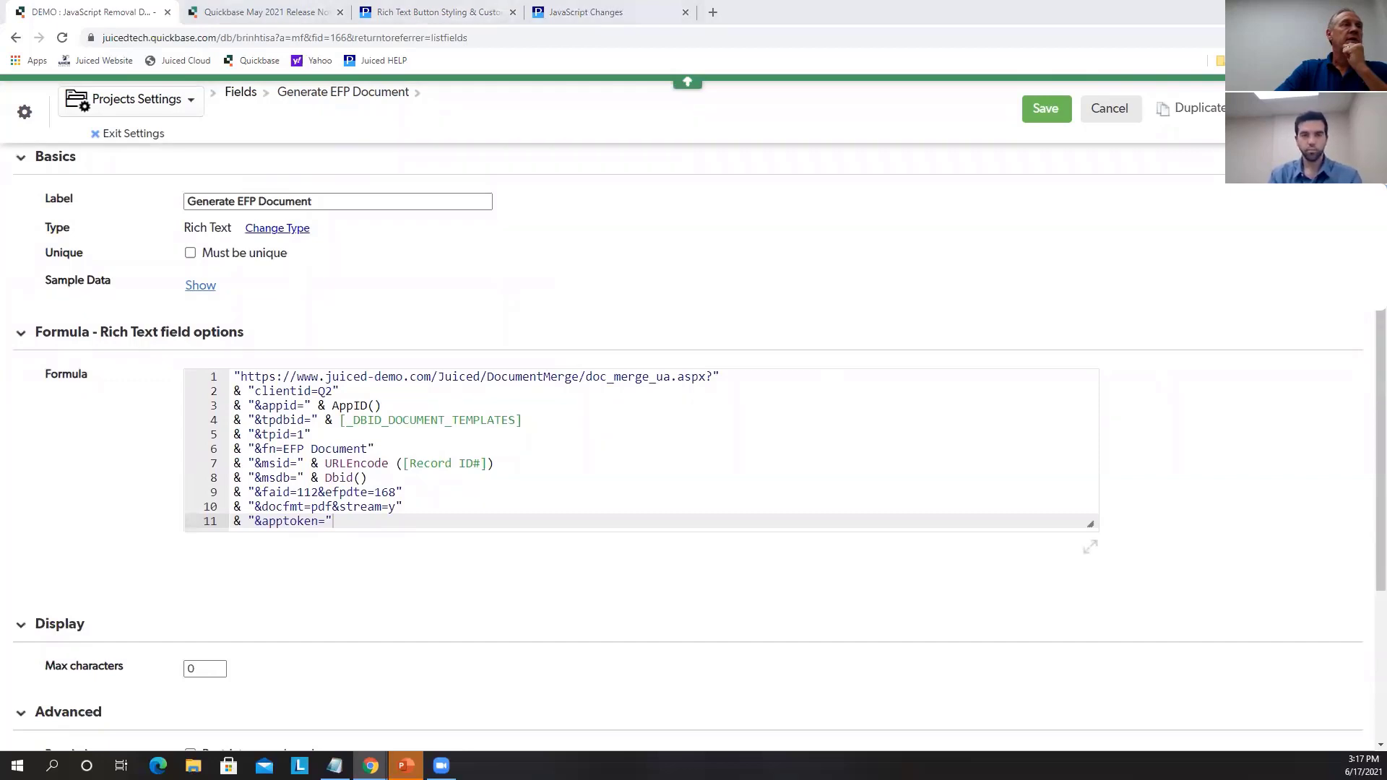
pyautogui.click(231, 374)
pyautogui.press('Return')
pyautogui.press('Up')
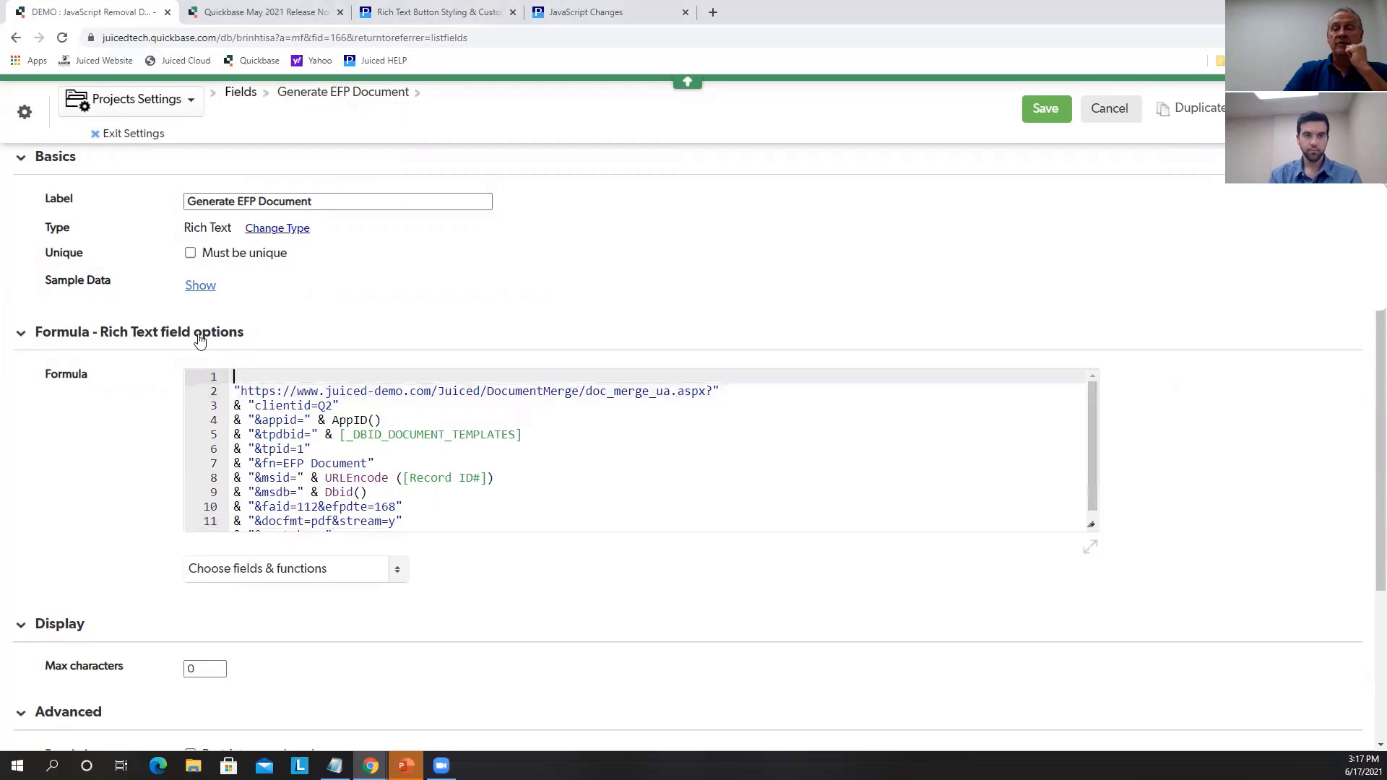
pyautogui.write('var text url =')
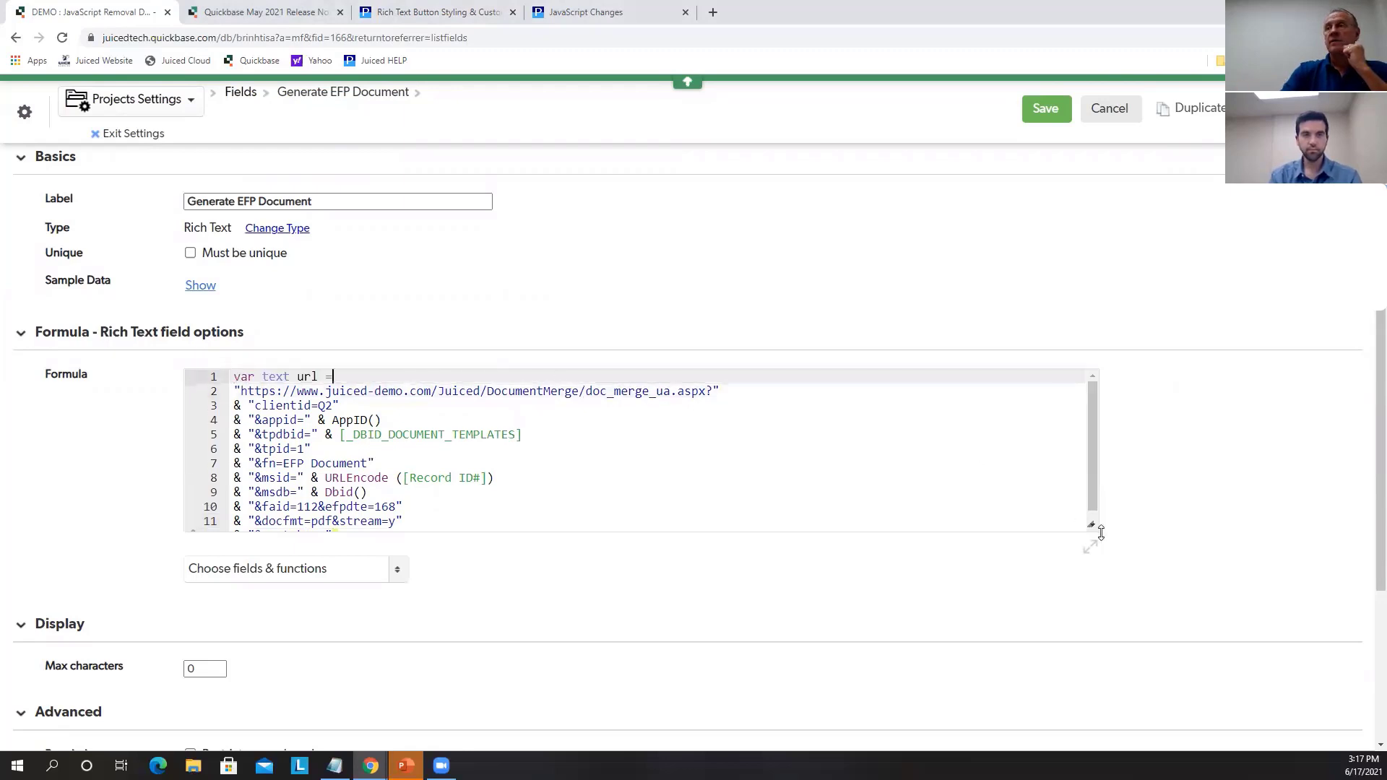
pyautogui.moveTo(1089, 523); pyautogui.dragTo(1136, 667)
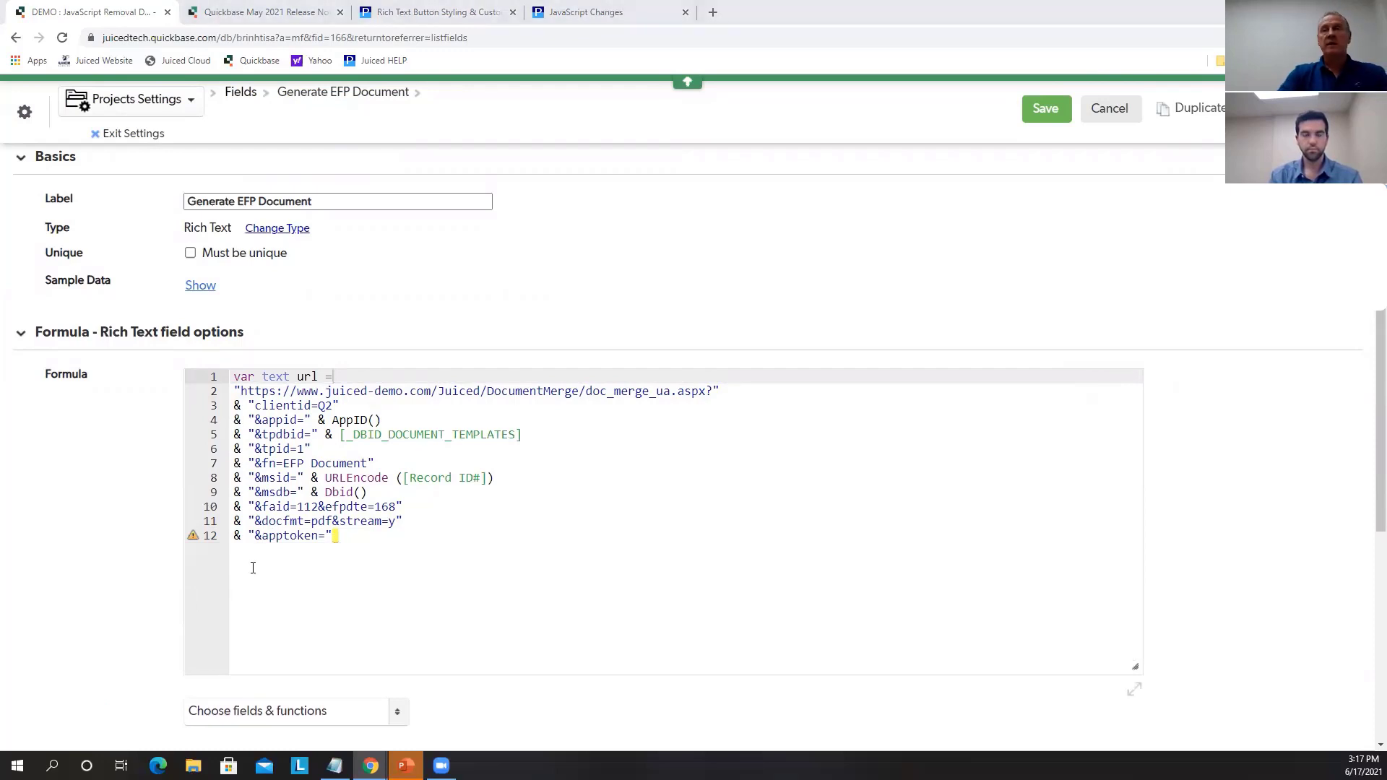
# End the url variable with a semicolon and add the Vibrant Success OpenAsPopup link code with 1000 height and width below it
pyautogui.click(334, 537)
pyautogui.press('Return')
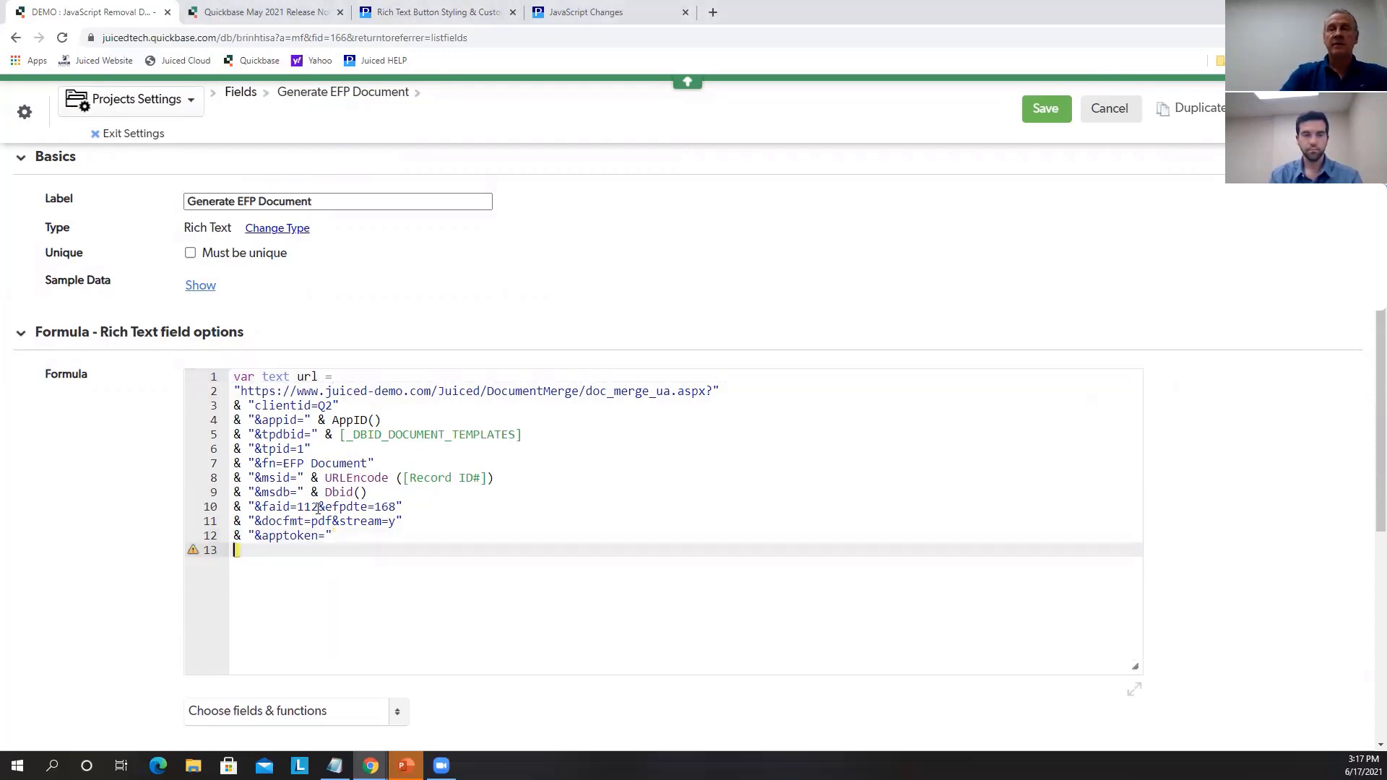
pyautogui.write('; "<a class=\'Vibrant Success OpenAsPopup\' data-height=1000 data-width=1000 data-refresh=true href=\\"" & $url & "\\" > (Name Your Button Here...) </a>"')
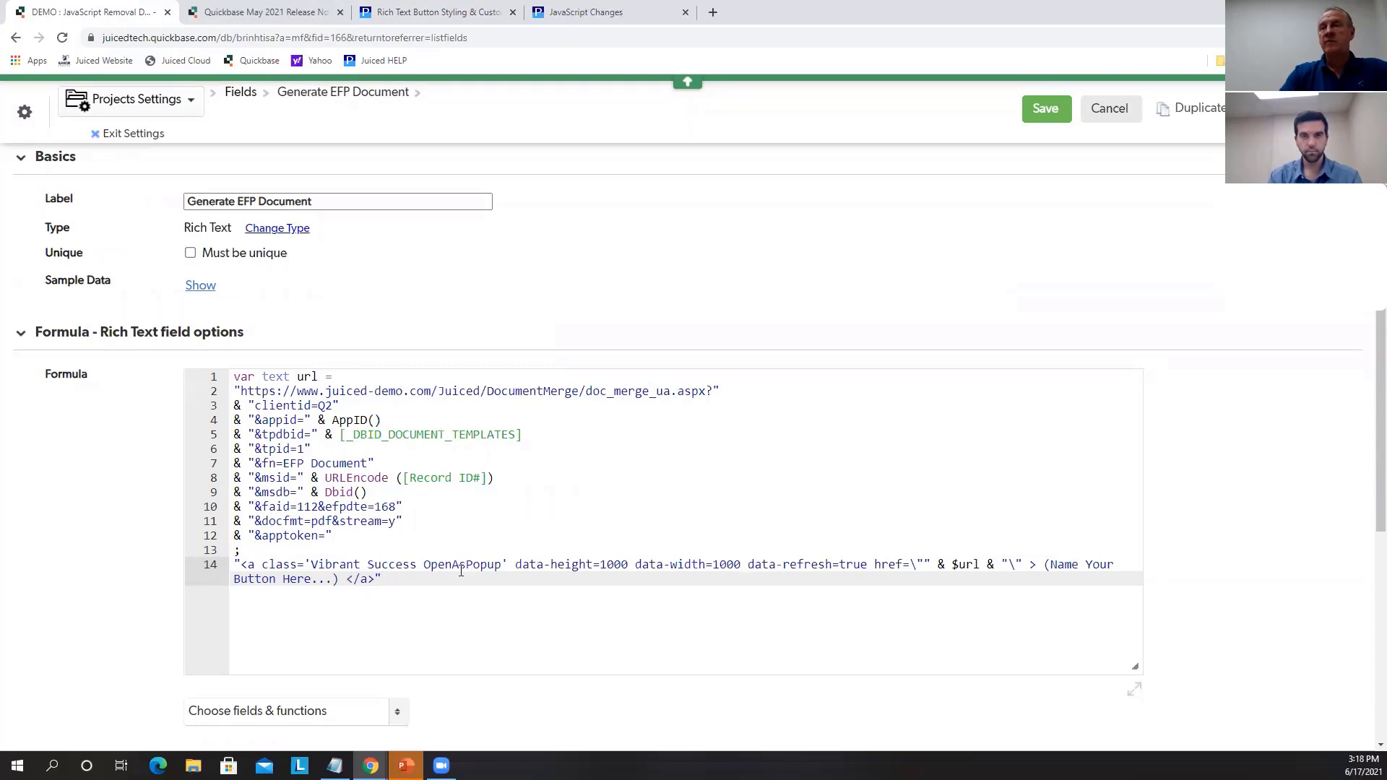
# Set the popup's data-height to 350 and data-width to 500 in the link code
pyautogui.doubleClick(622, 564)
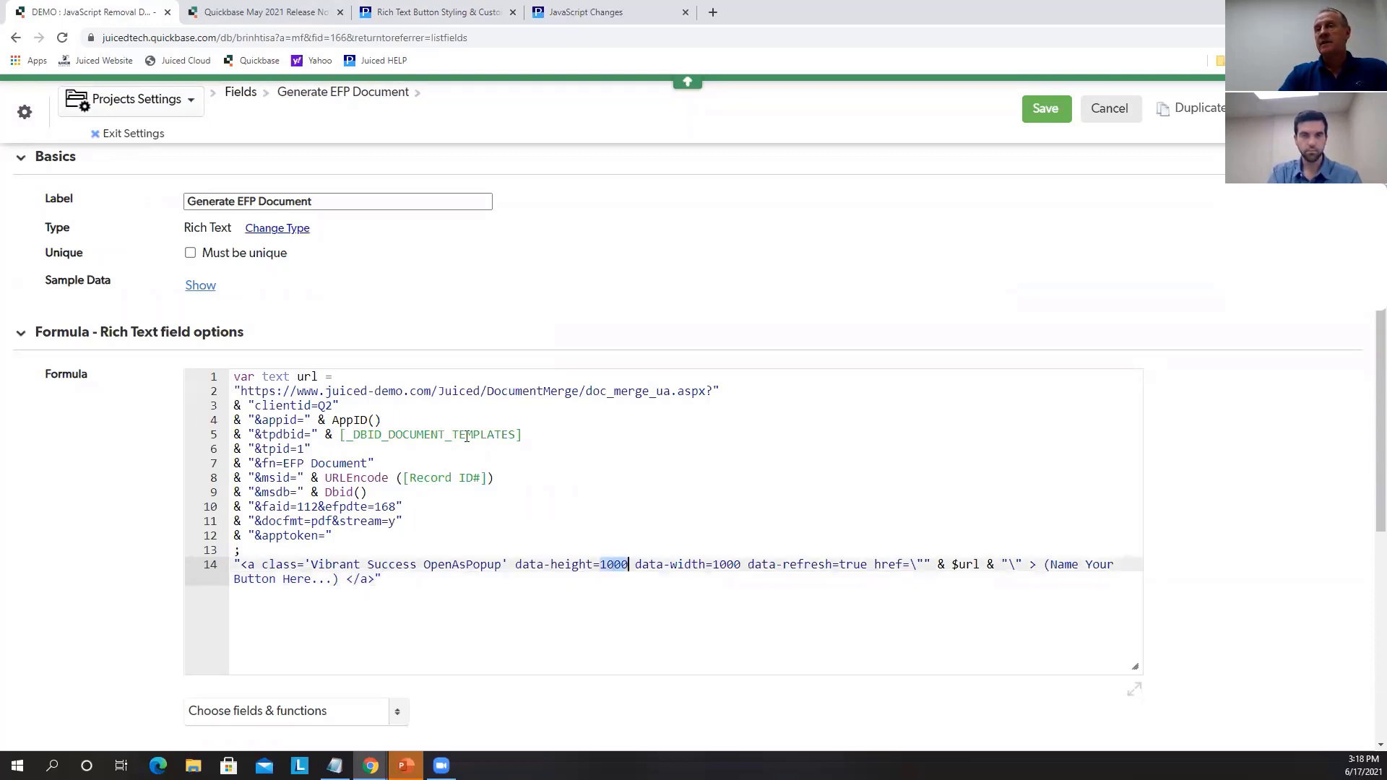
pyautogui.press('BackSpace')
pyautogui.write('350')
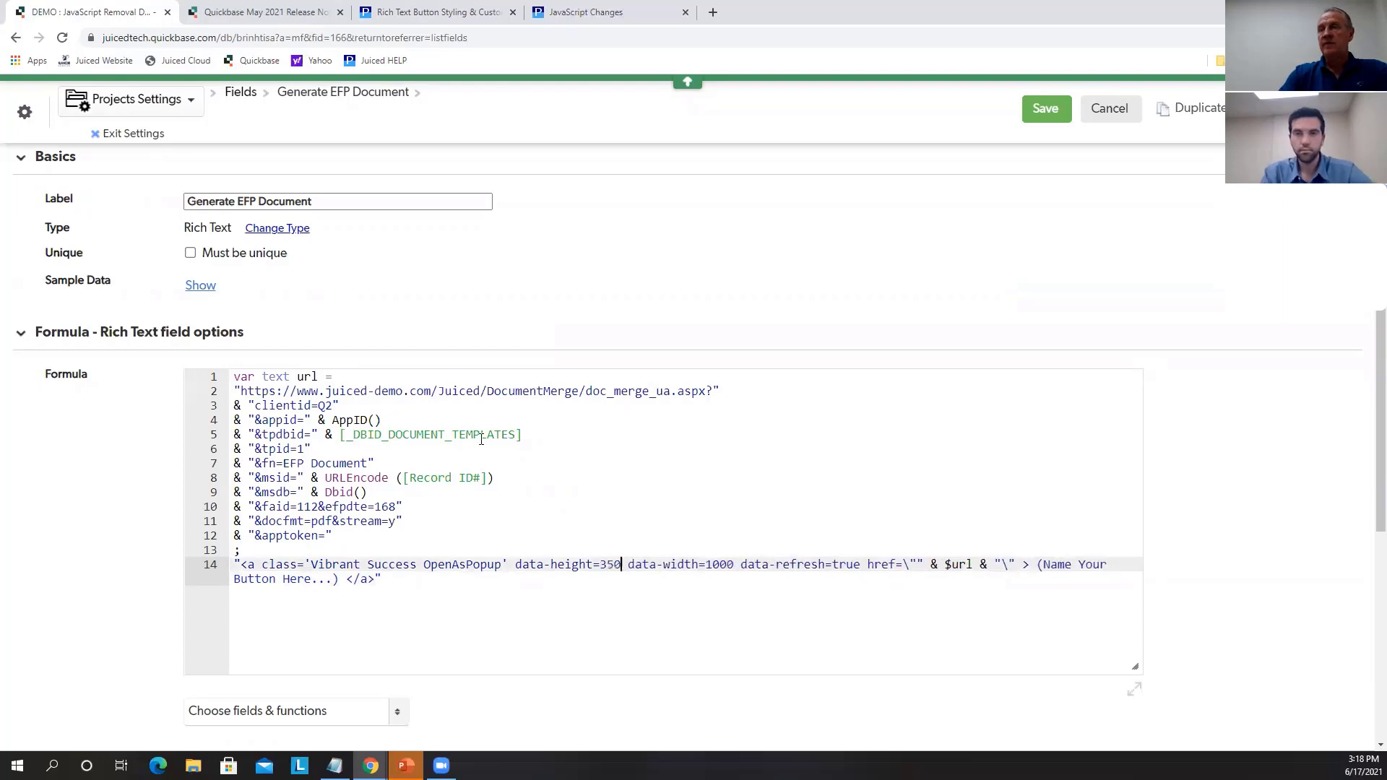
pyautogui.doubleClick(716, 564)
pyautogui.write('500')
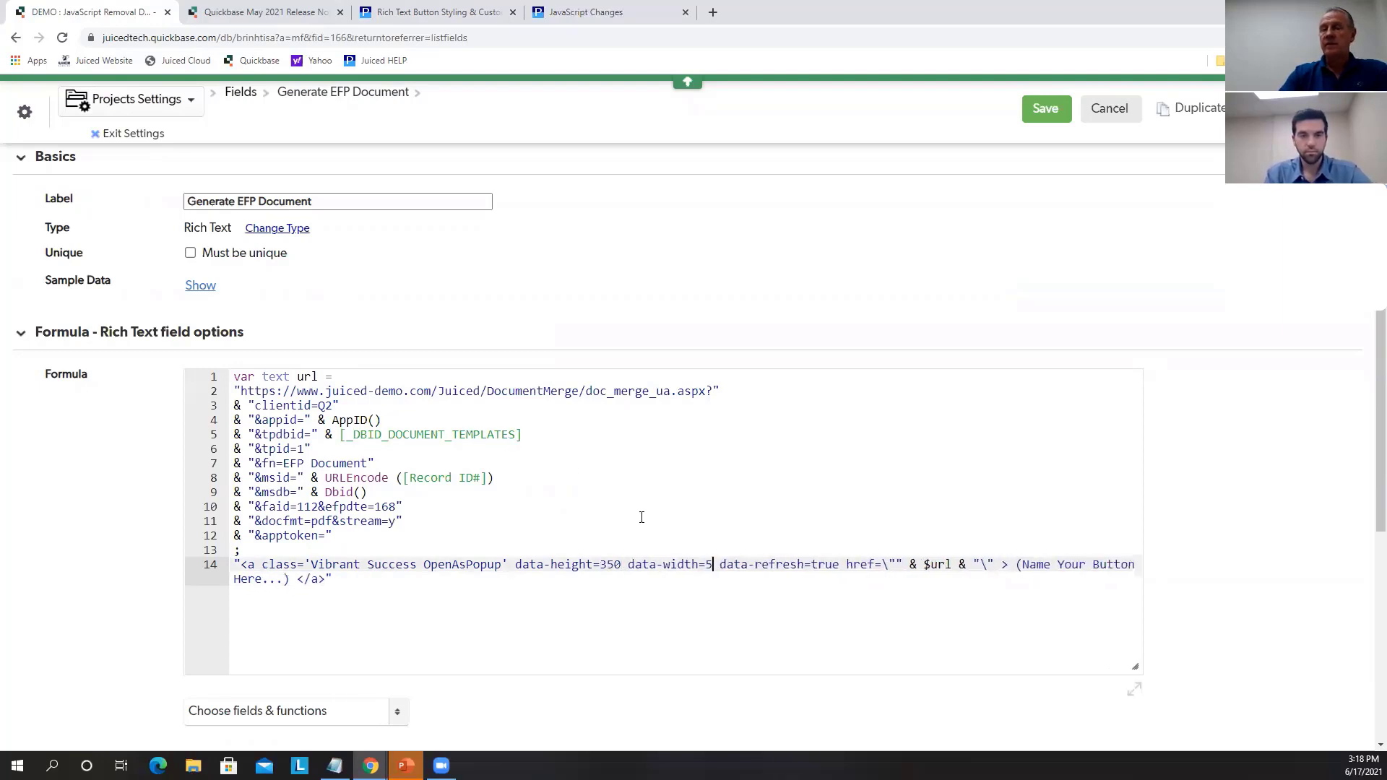
# Replace the placeholder button name in the link code with "Create Doc" and save the field
pyautogui.click(1031, 564)
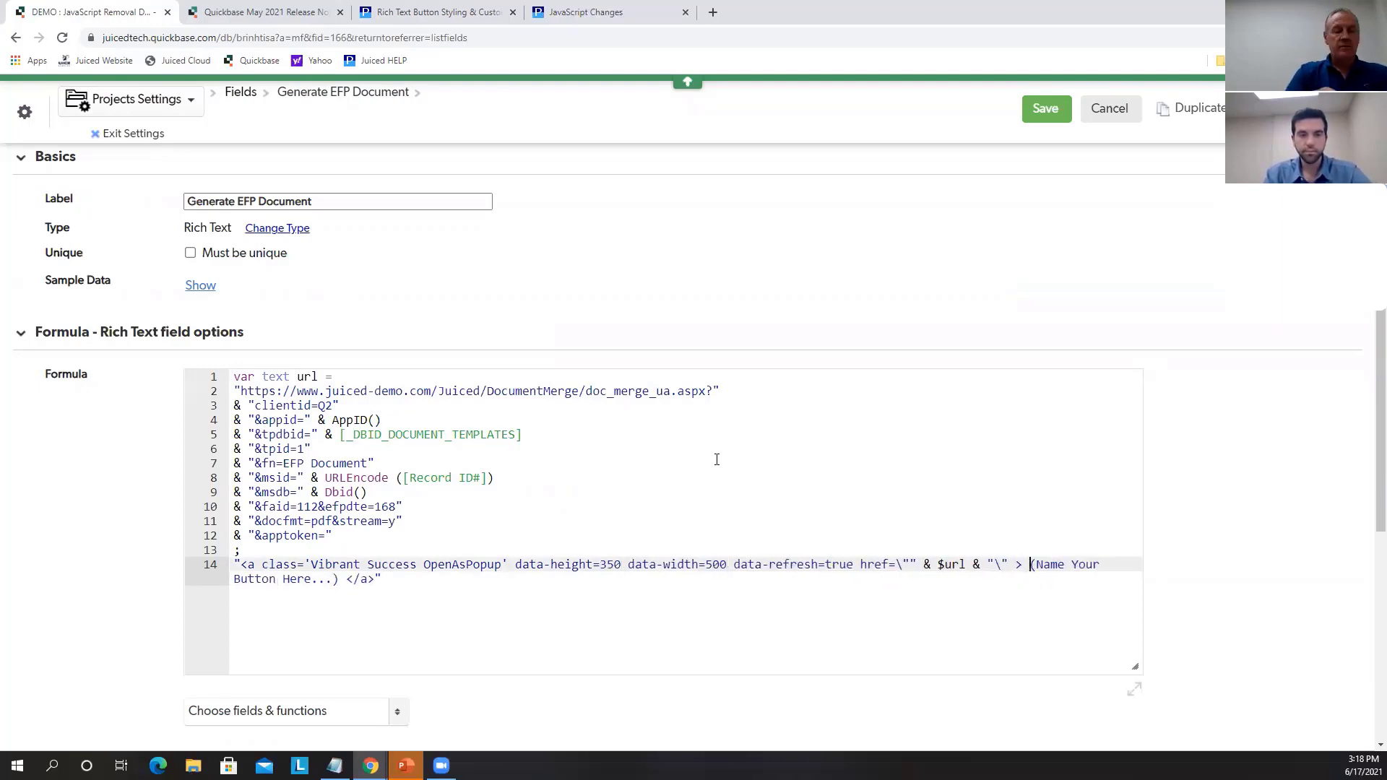
pyautogui.write('Create')
pyautogui.hotkey('ctrl', 'shift', 'Right')
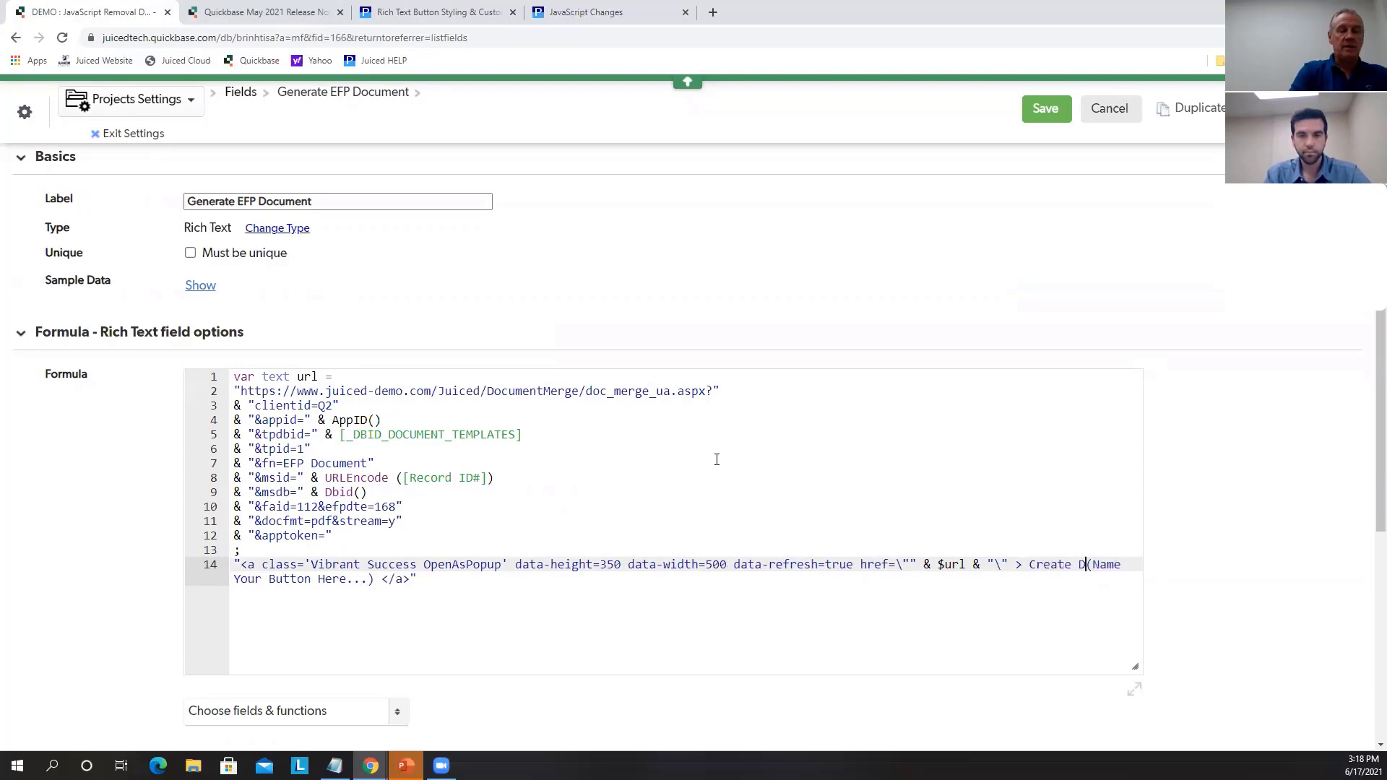
pyautogui.write('Doc')
pyautogui.hotkey('ctrl', 'Delete')
pyautogui.press('Delete')
pyautogui.press('Delete')
pyautogui.press('Delete')
pyautogui.press('Delete')
pyautogui.press('Delete')
pyautogui.press('Delete')
pyautogui.press('Delete')
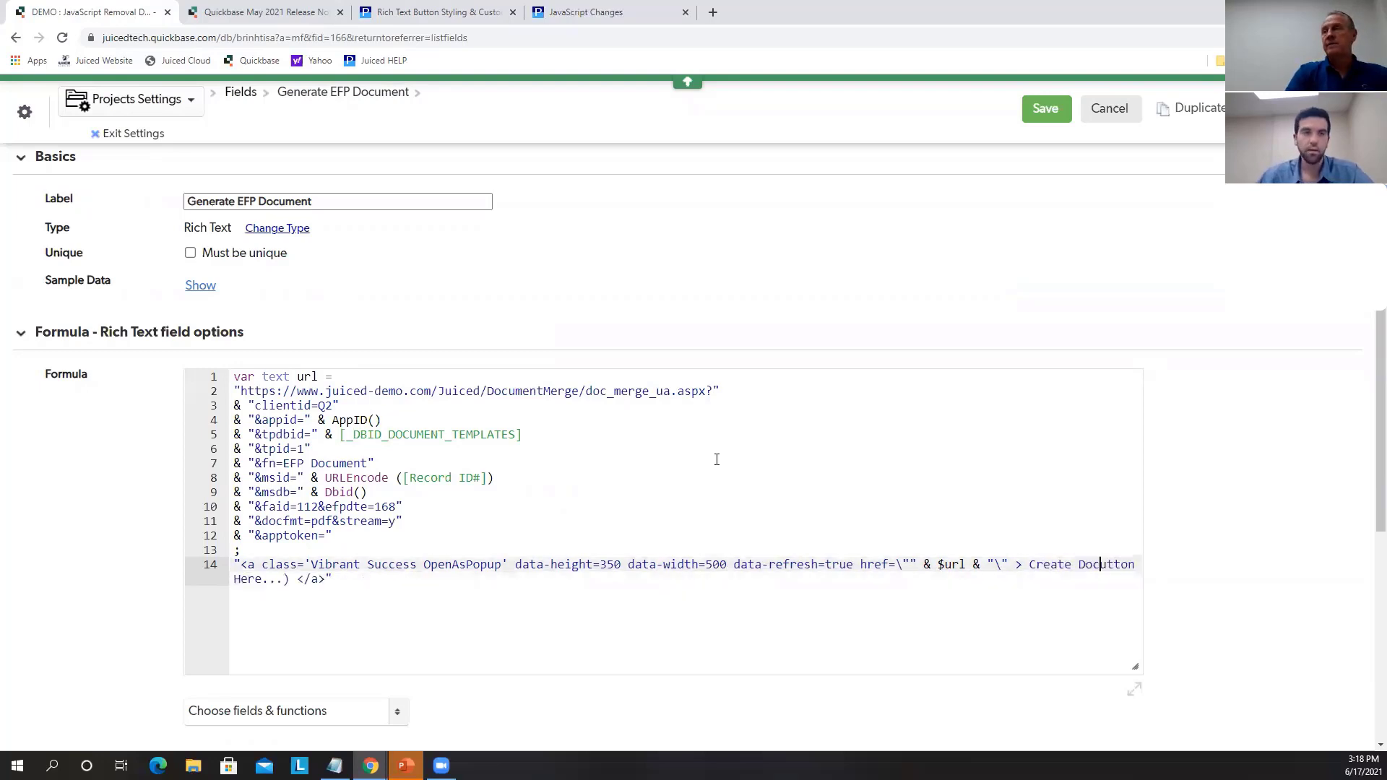
pyautogui.press('Delete')
pyautogui.press('Delete')
pyautogui.press('Delete')
pyautogui.press('Delete')
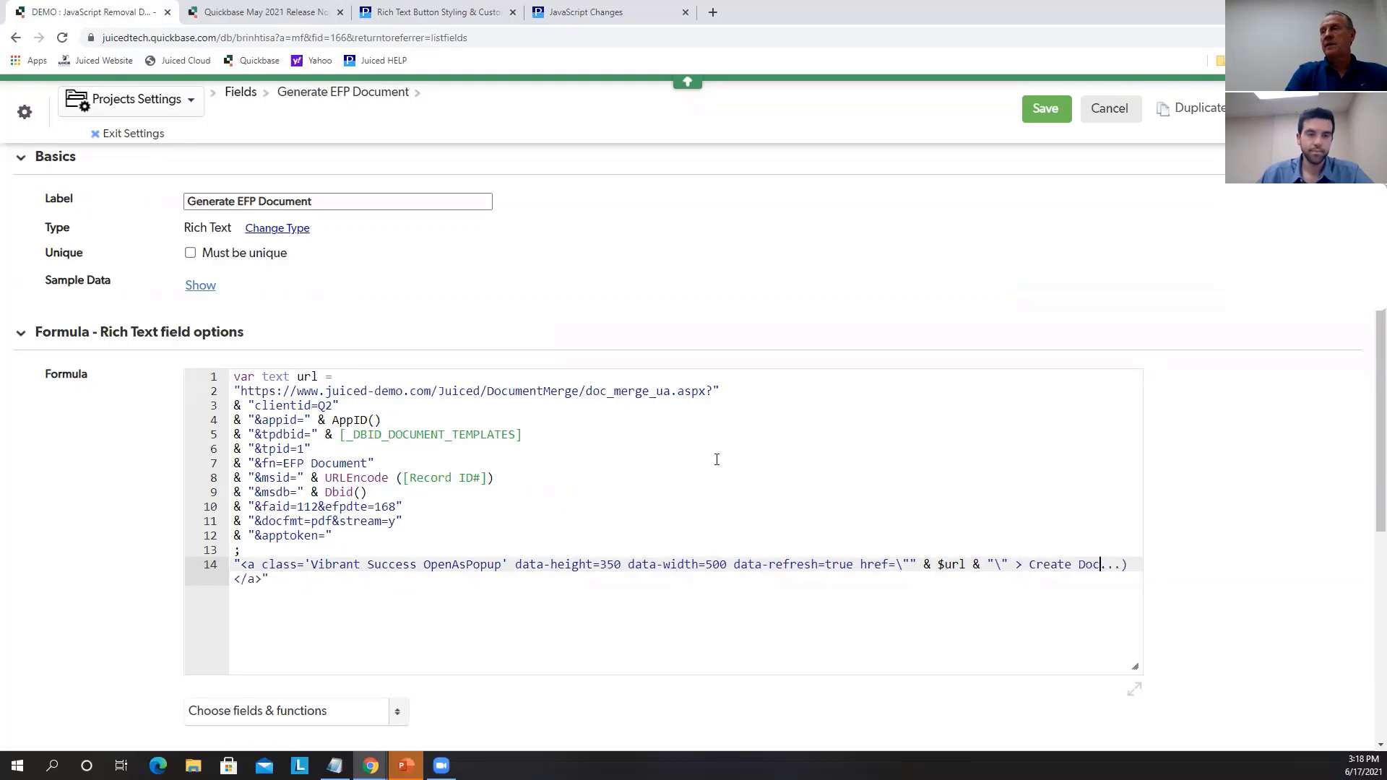
pyautogui.press('Delete')
pyautogui.press('Delete')
pyautogui.press('Delete')
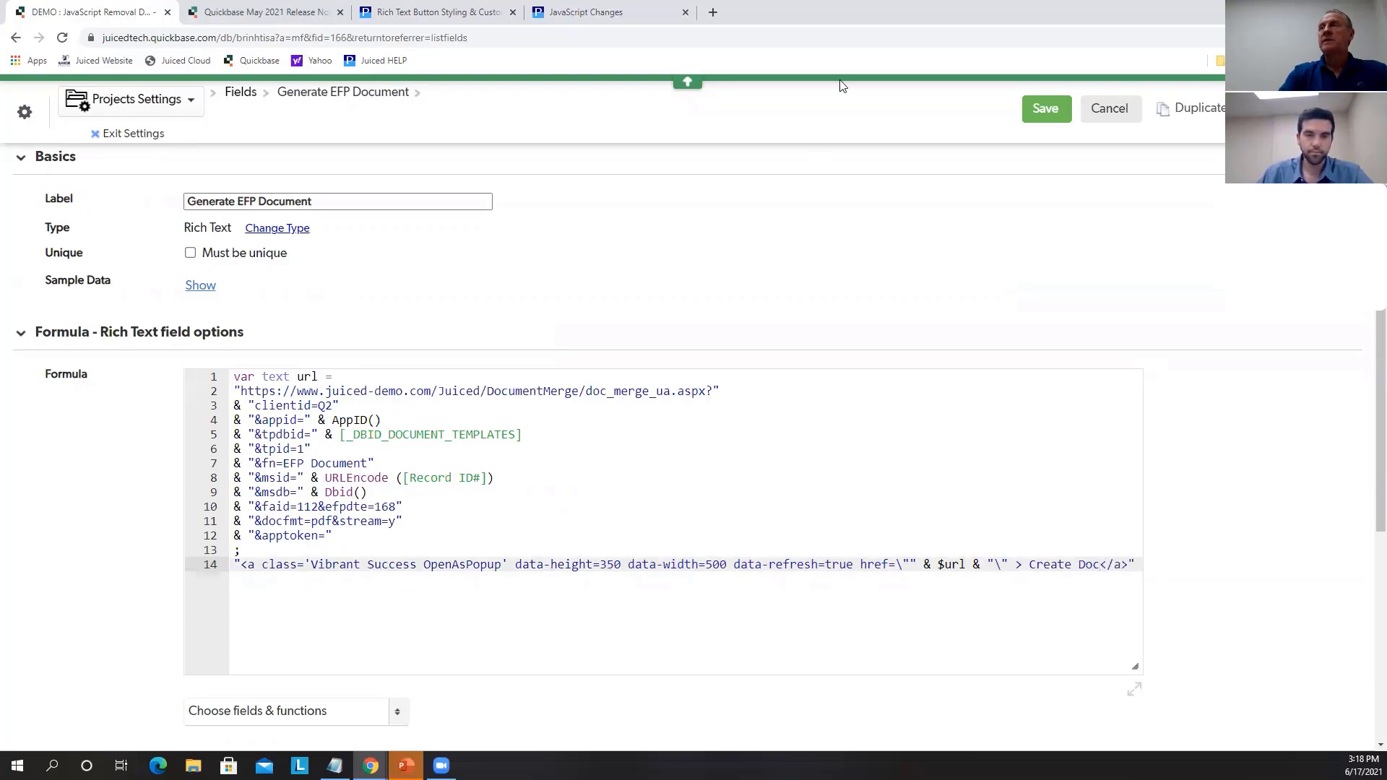
pyautogui.click(1046, 109)
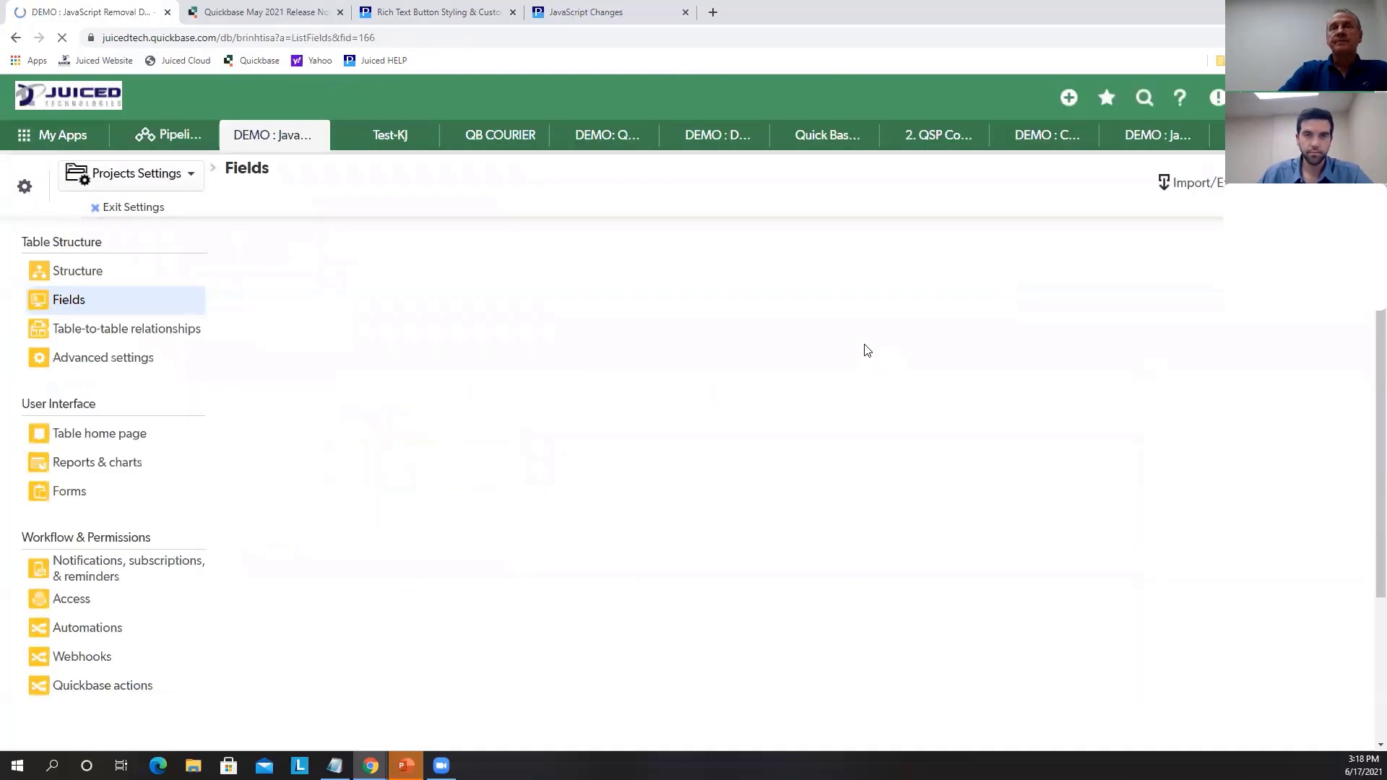
# Return to the project record and test the Create Doc button, enlarging the generated invoice popup to view it before closing it
pyautogui.click(136, 133)
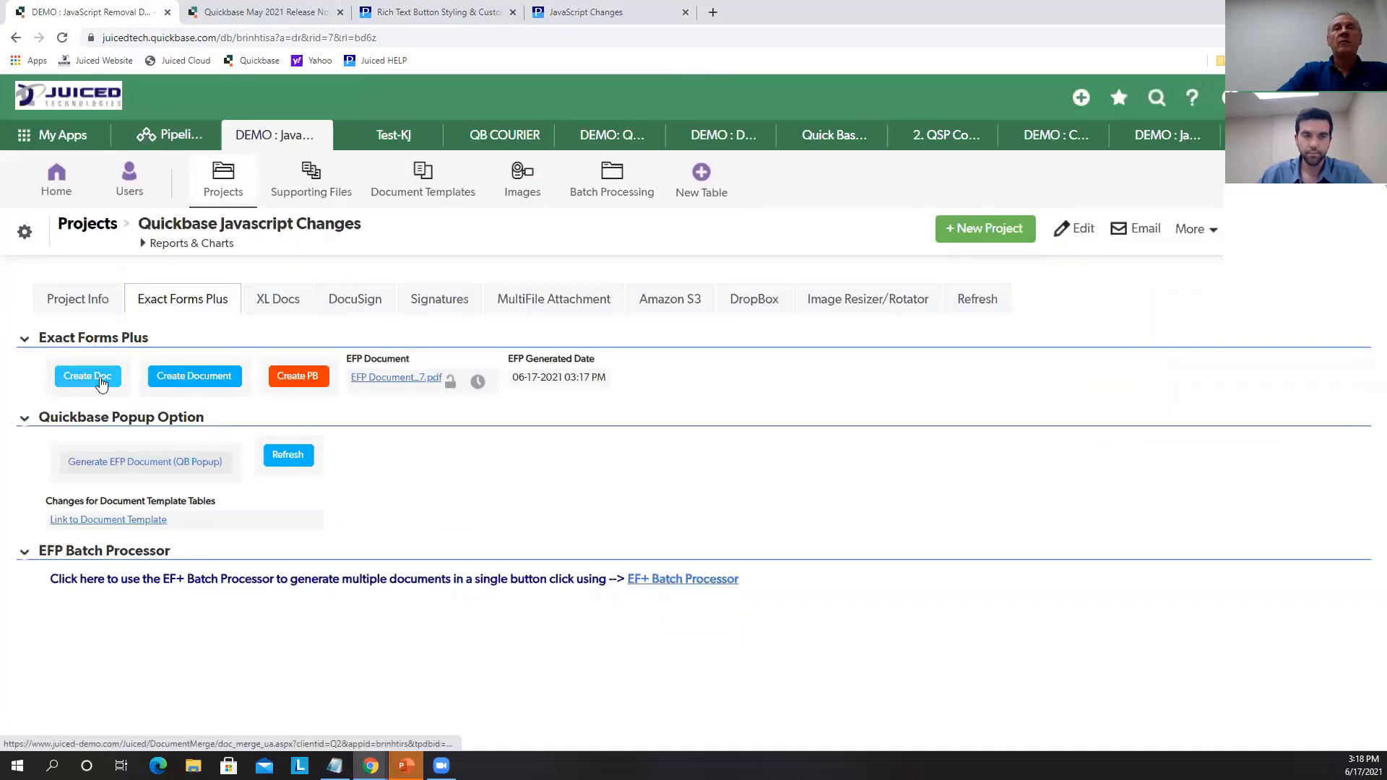
pyautogui.click(100, 383)
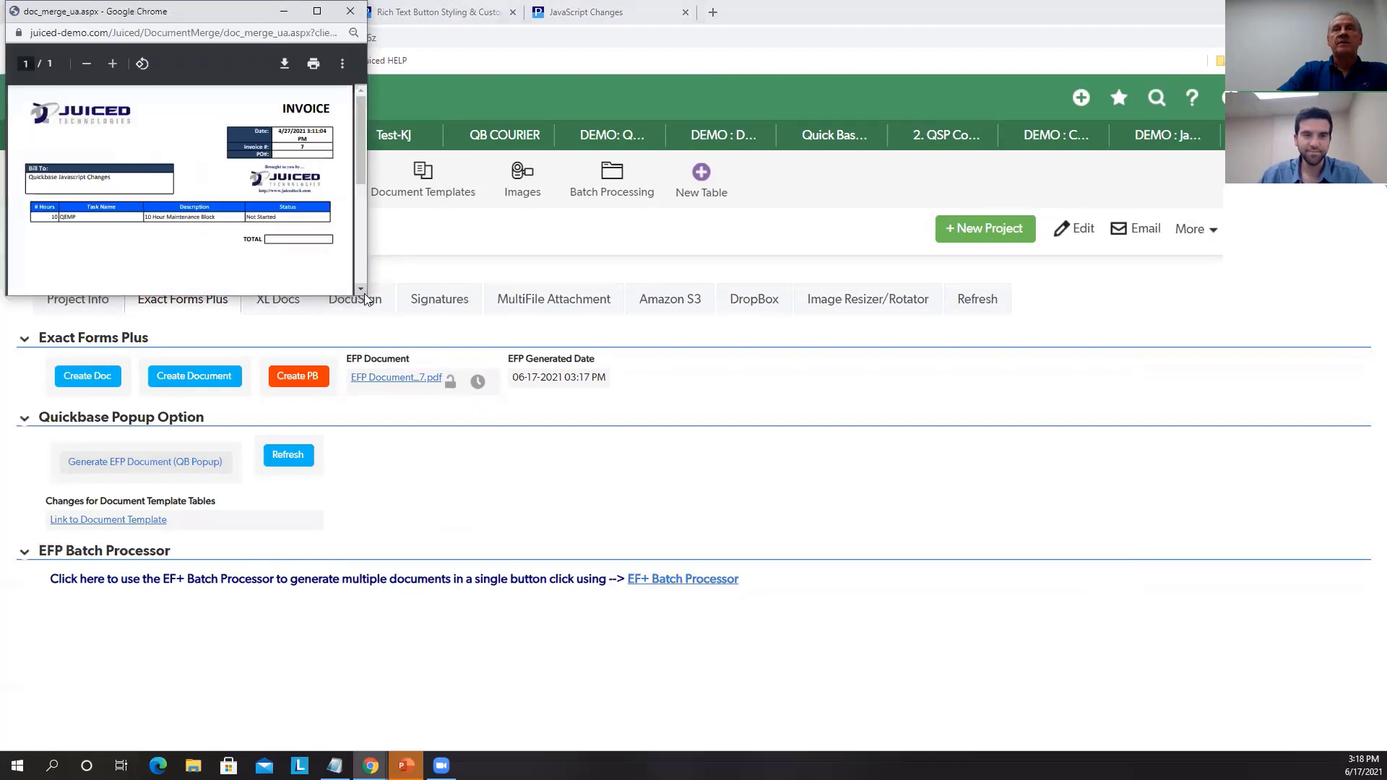
pyautogui.moveTo(243, 19); pyautogui.dragTo(571, 155)
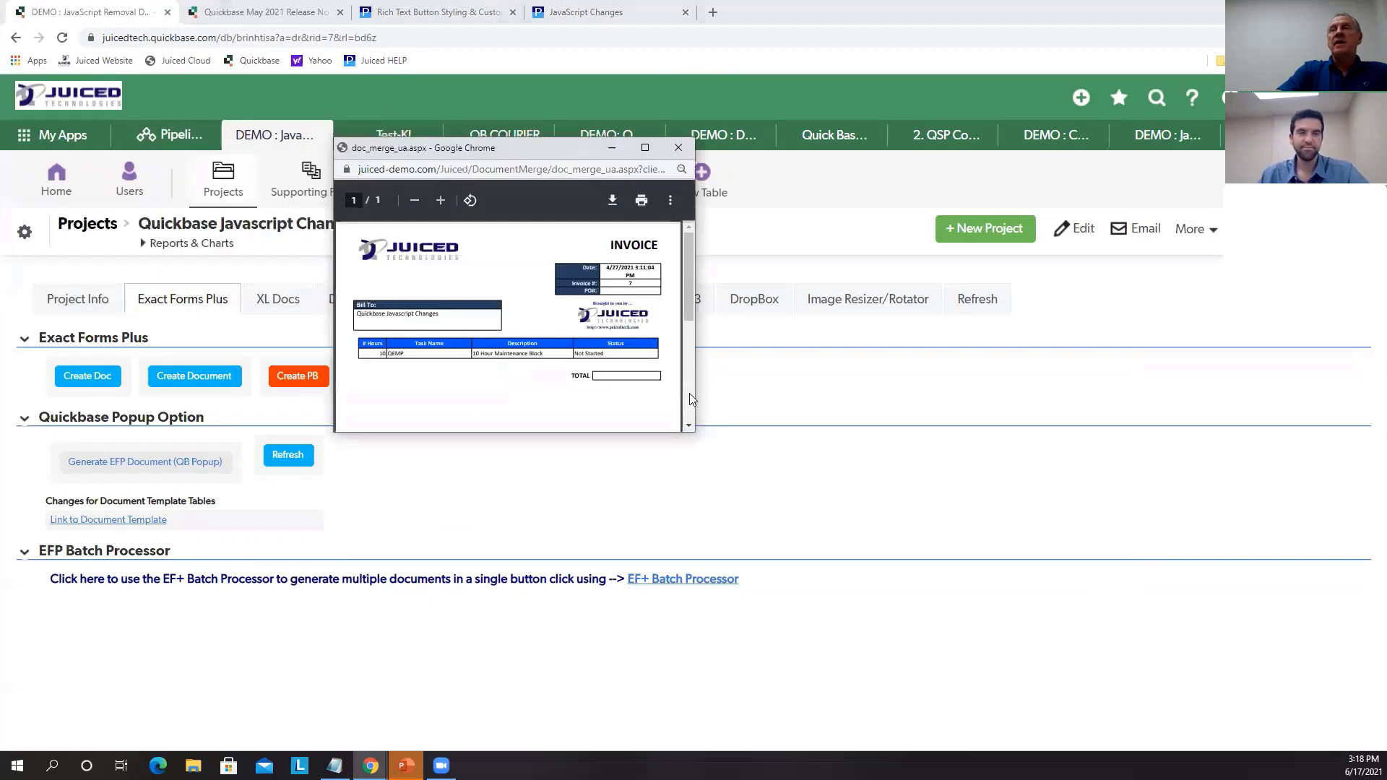
pyautogui.moveTo(694, 431); pyautogui.dragTo(966, 659)
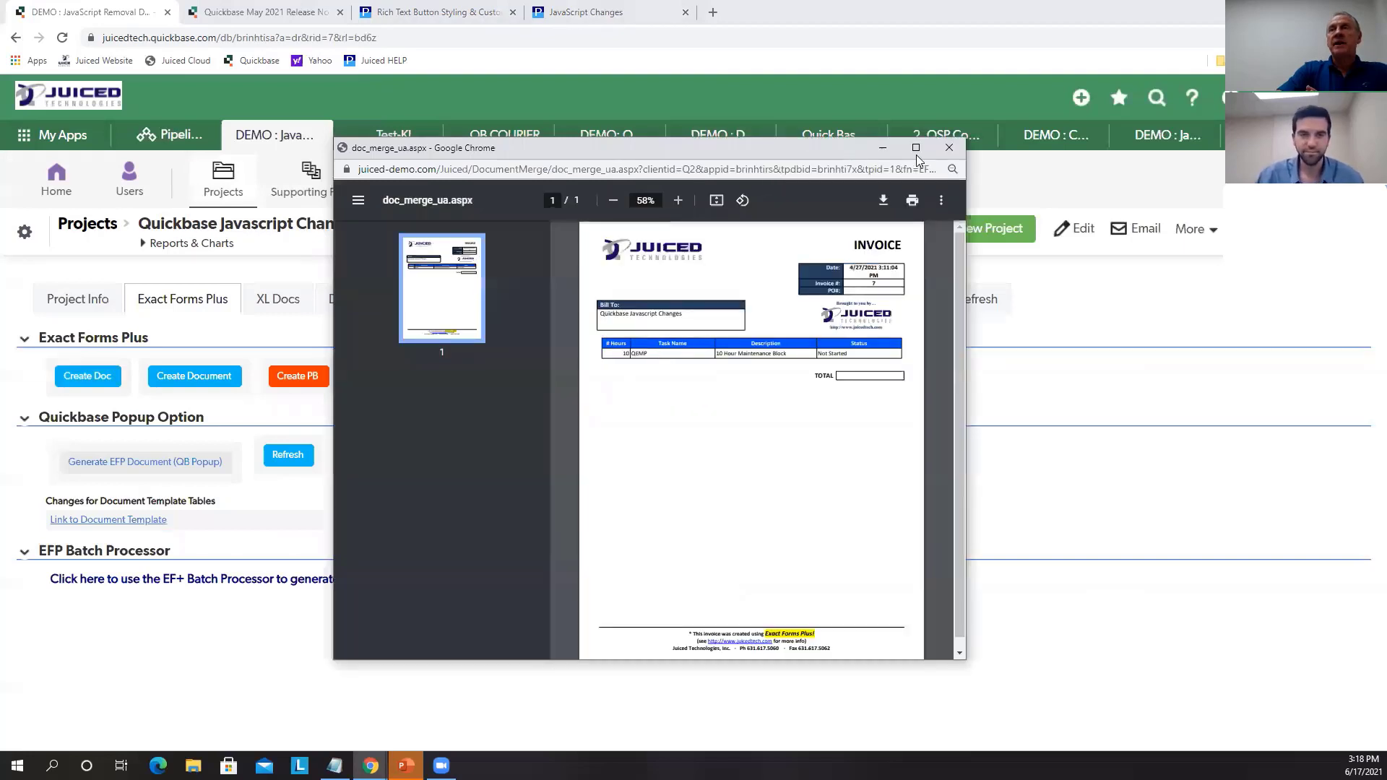
pyautogui.click(949, 149)
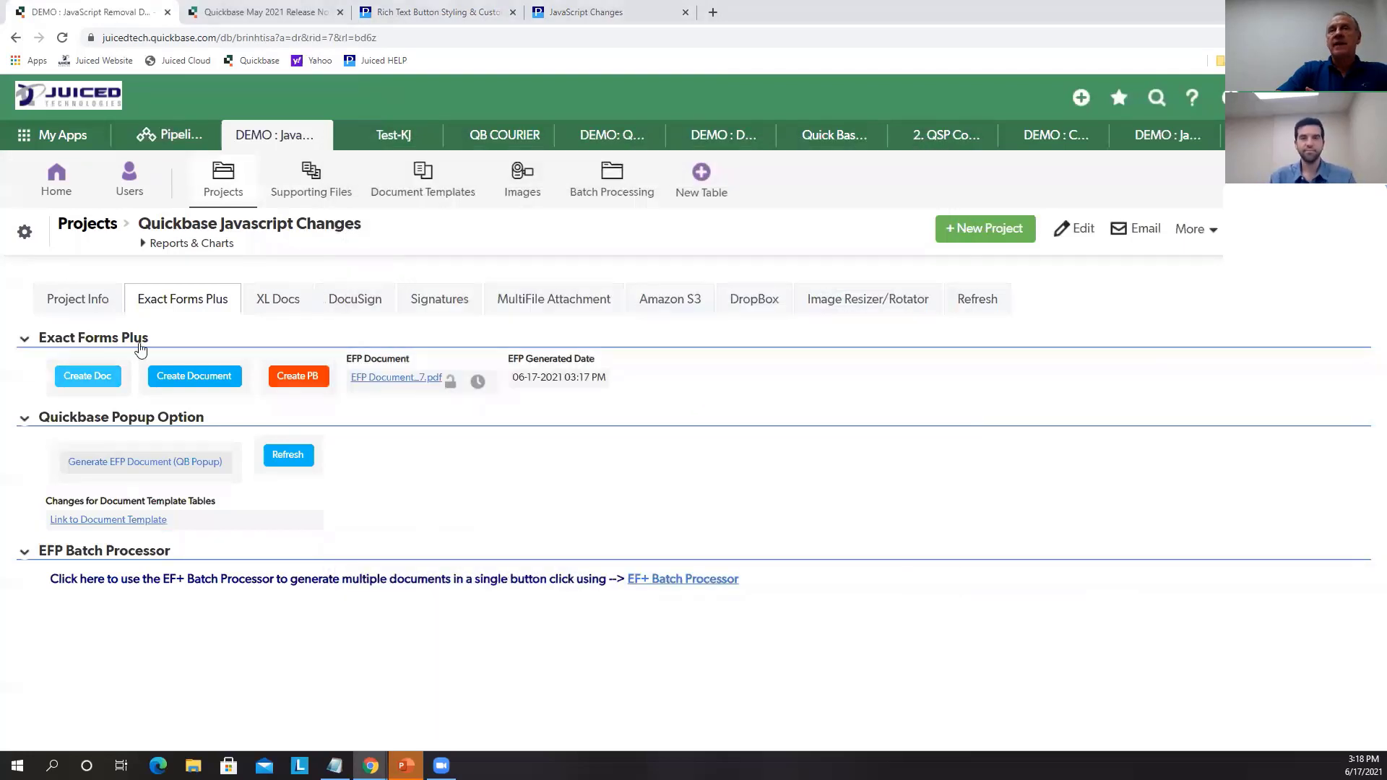
# Set the docfmt parameter in the Generate EFP Document formula to doc and save the field
pyautogui.click(188, 299)
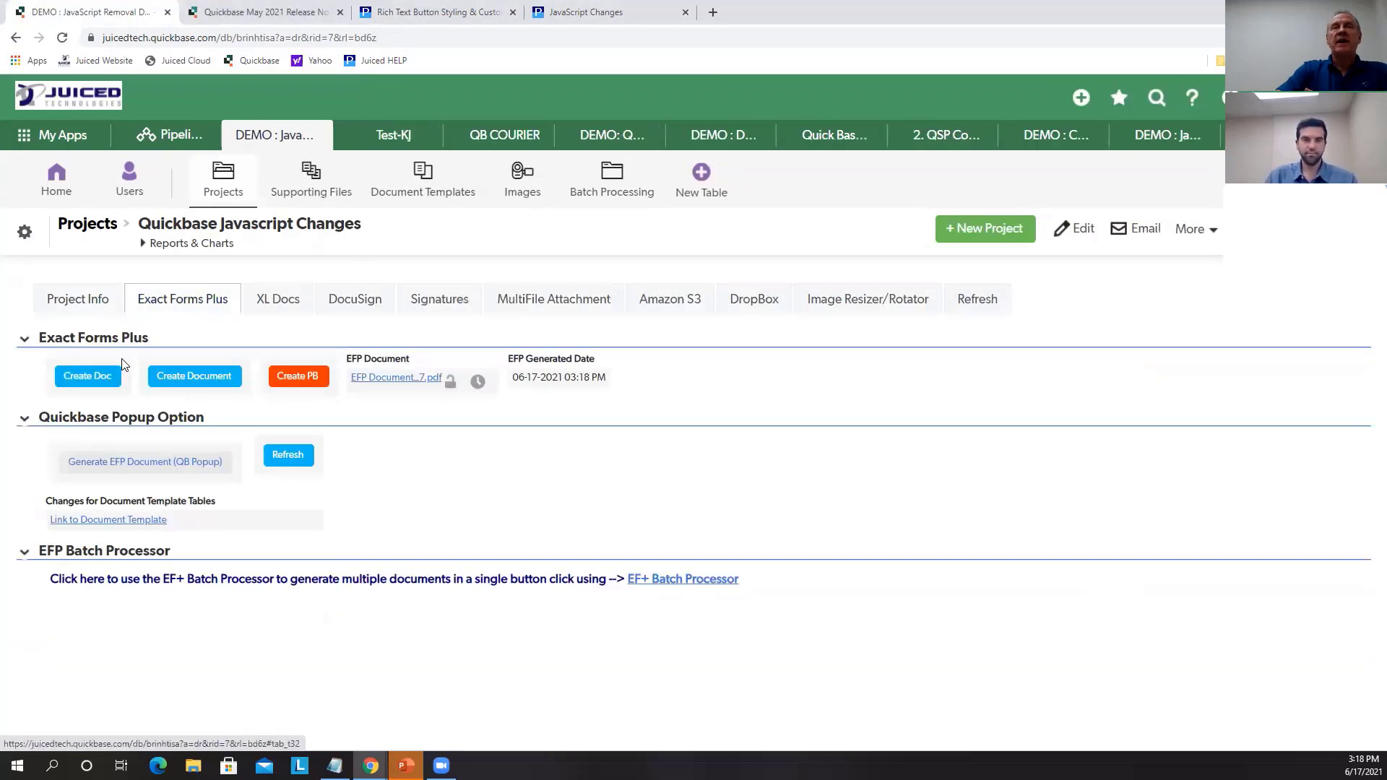
pyautogui.rightClick(123, 363)
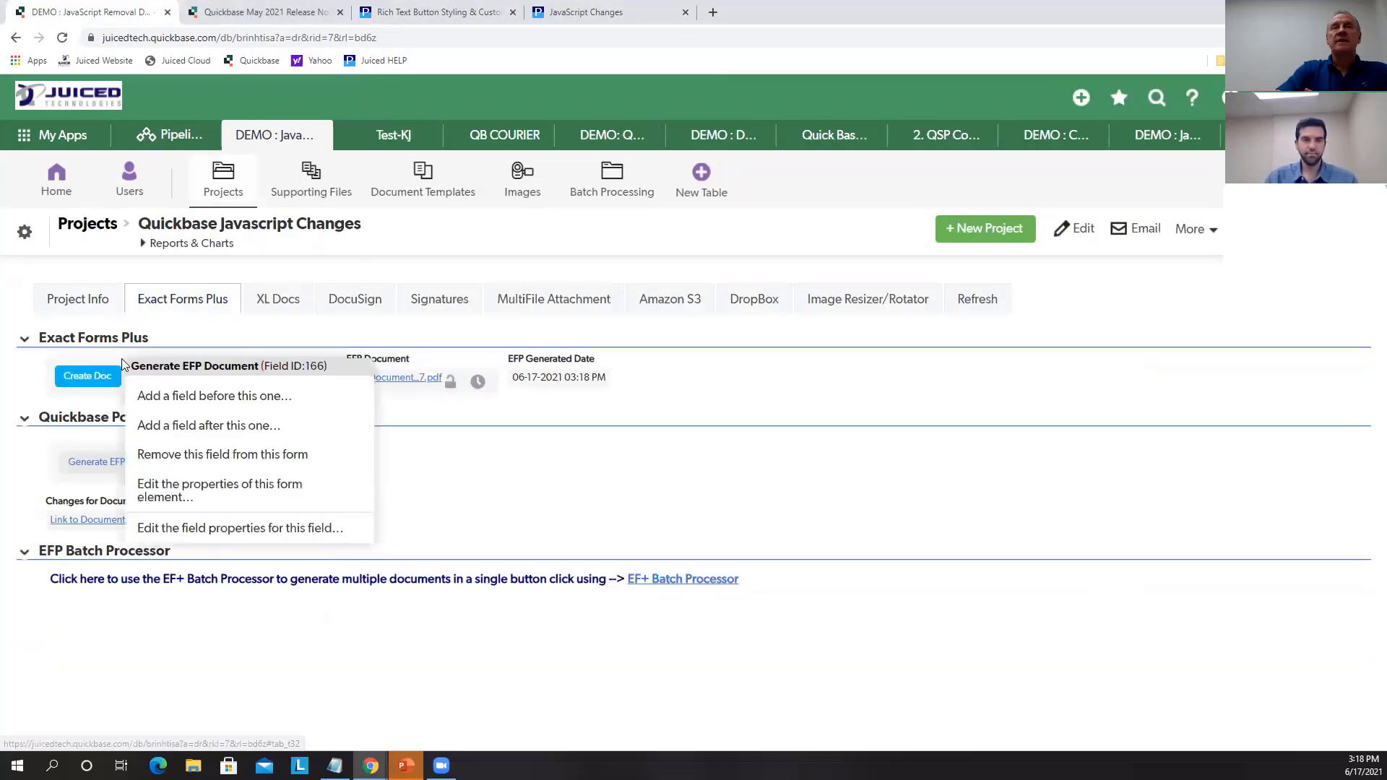
pyautogui.click(183, 528)
pyautogui.scroll(-1, 403, 619)
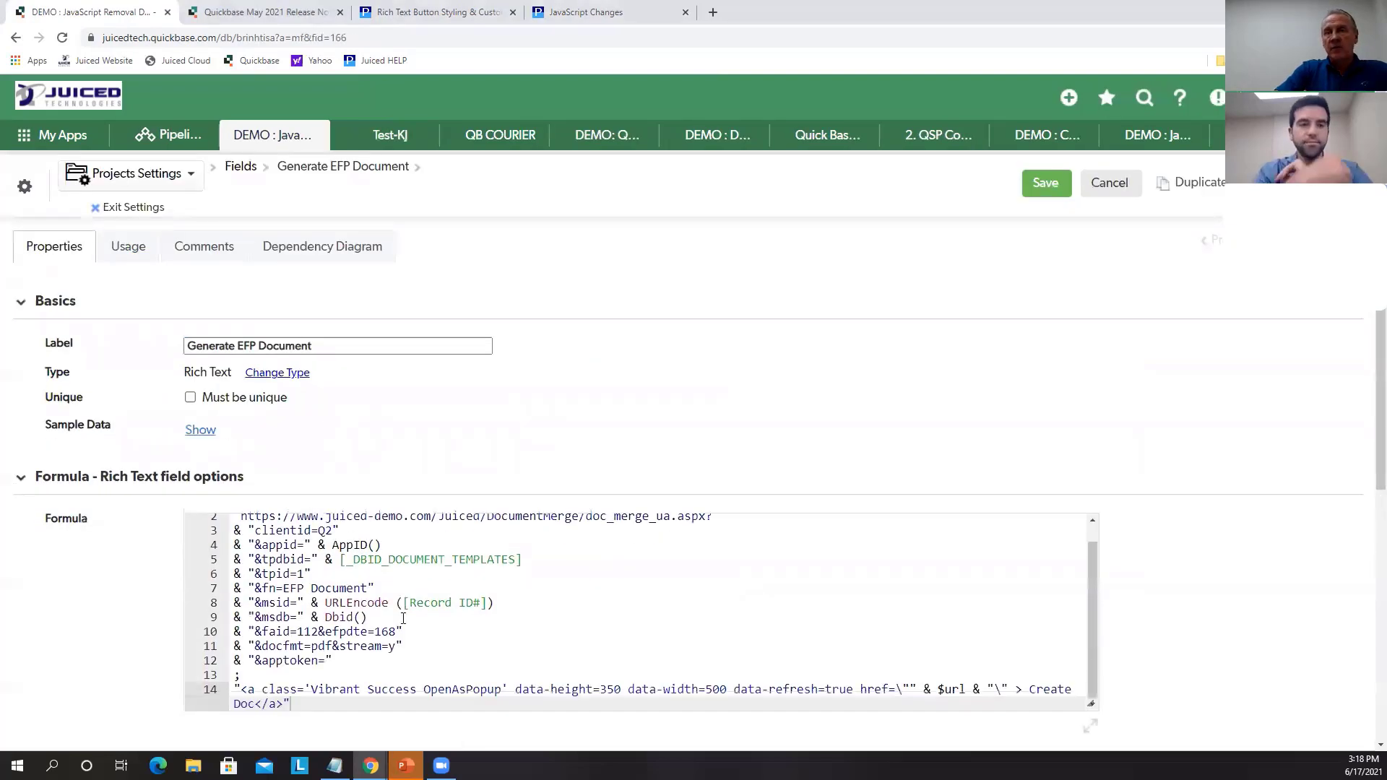
pyautogui.doubleClick(322, 645)
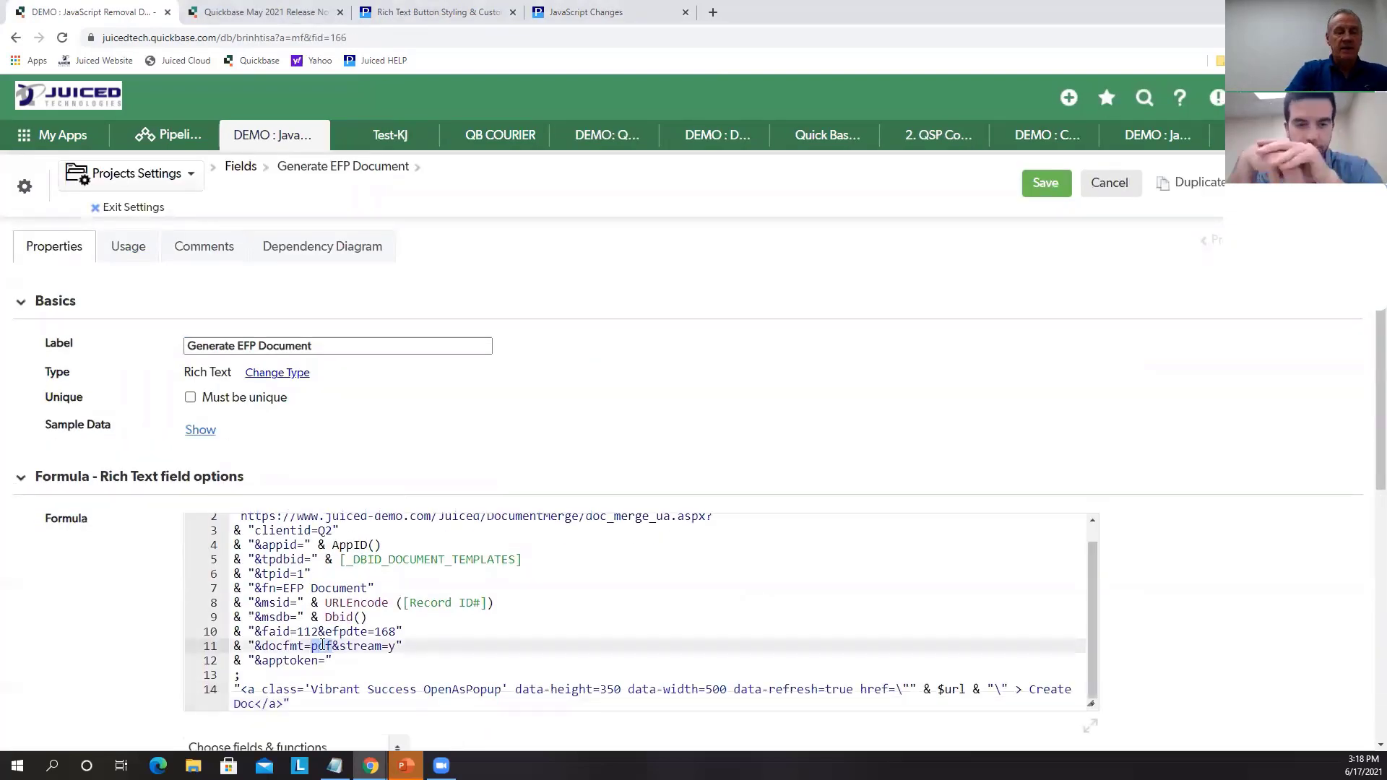
pyautogui.write('doc')
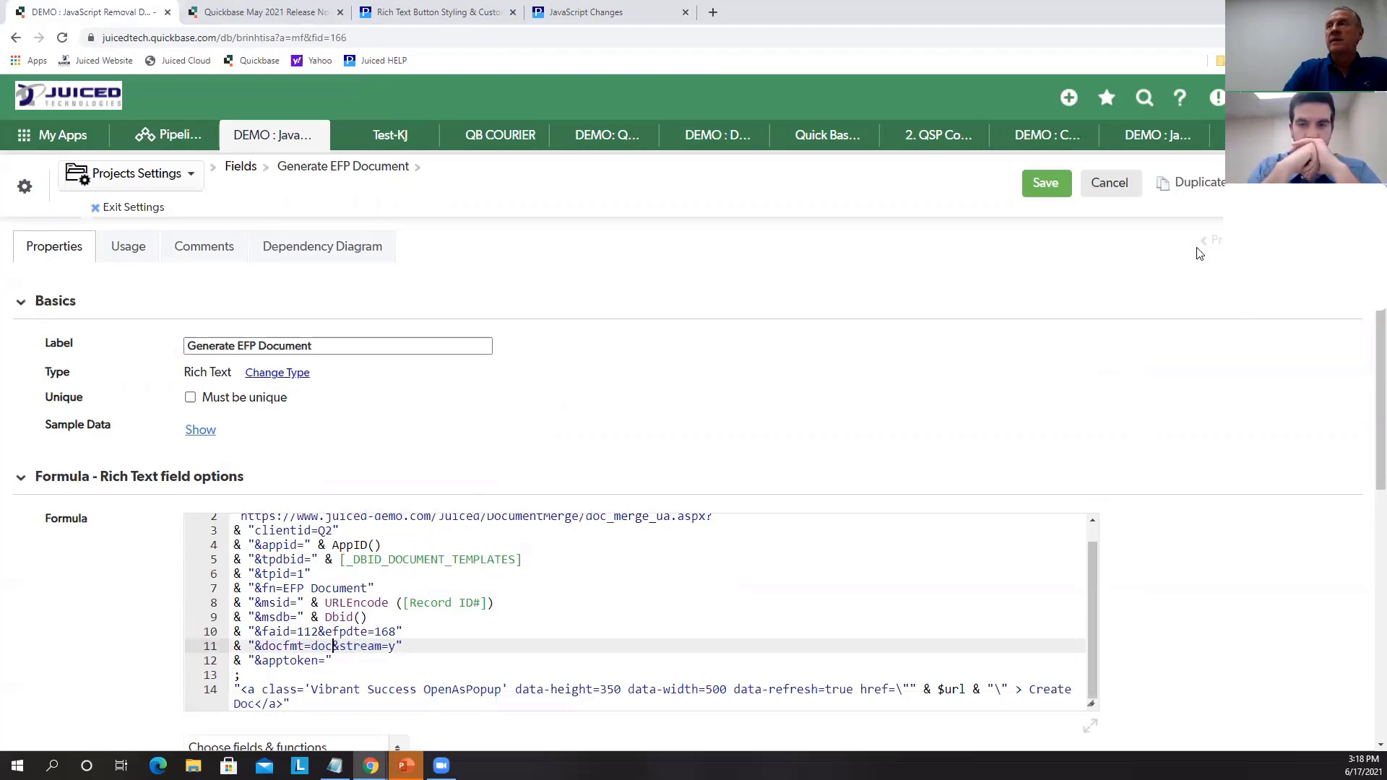
pyautogui.click(1046, 183)
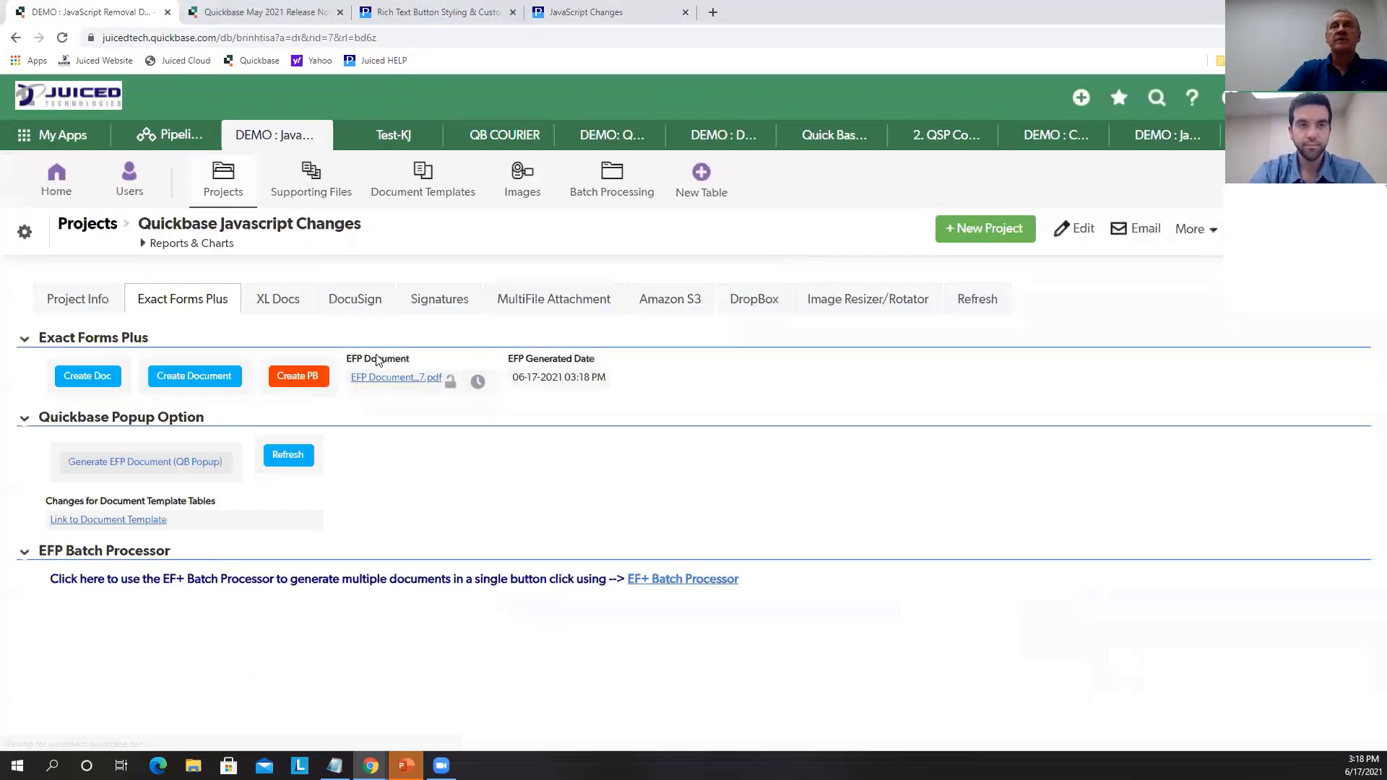
# Generate a Word document with the Create Doc button, open the downloaded file, and return to the record's Exact Forms Plus section
pyautogui.click(102, 381)
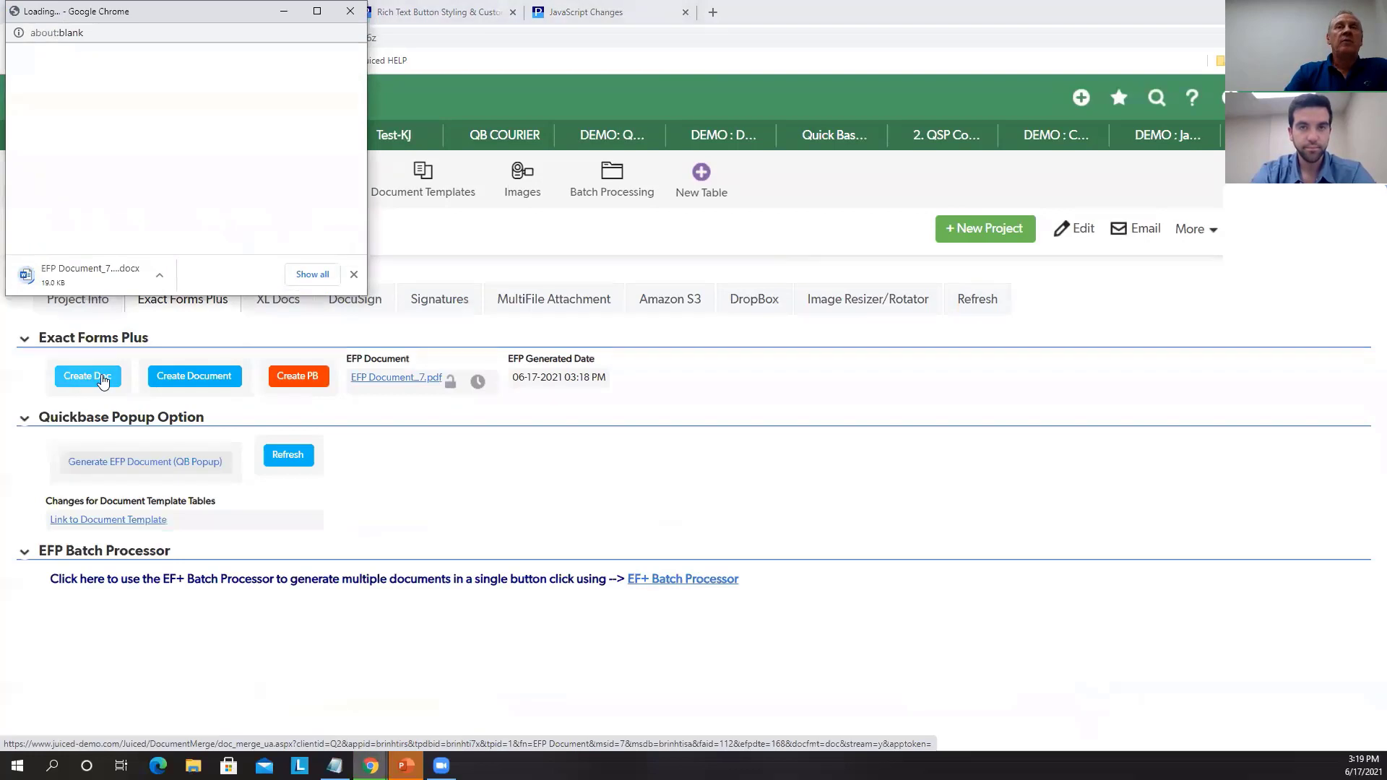
pyautogui.click(87, 278)
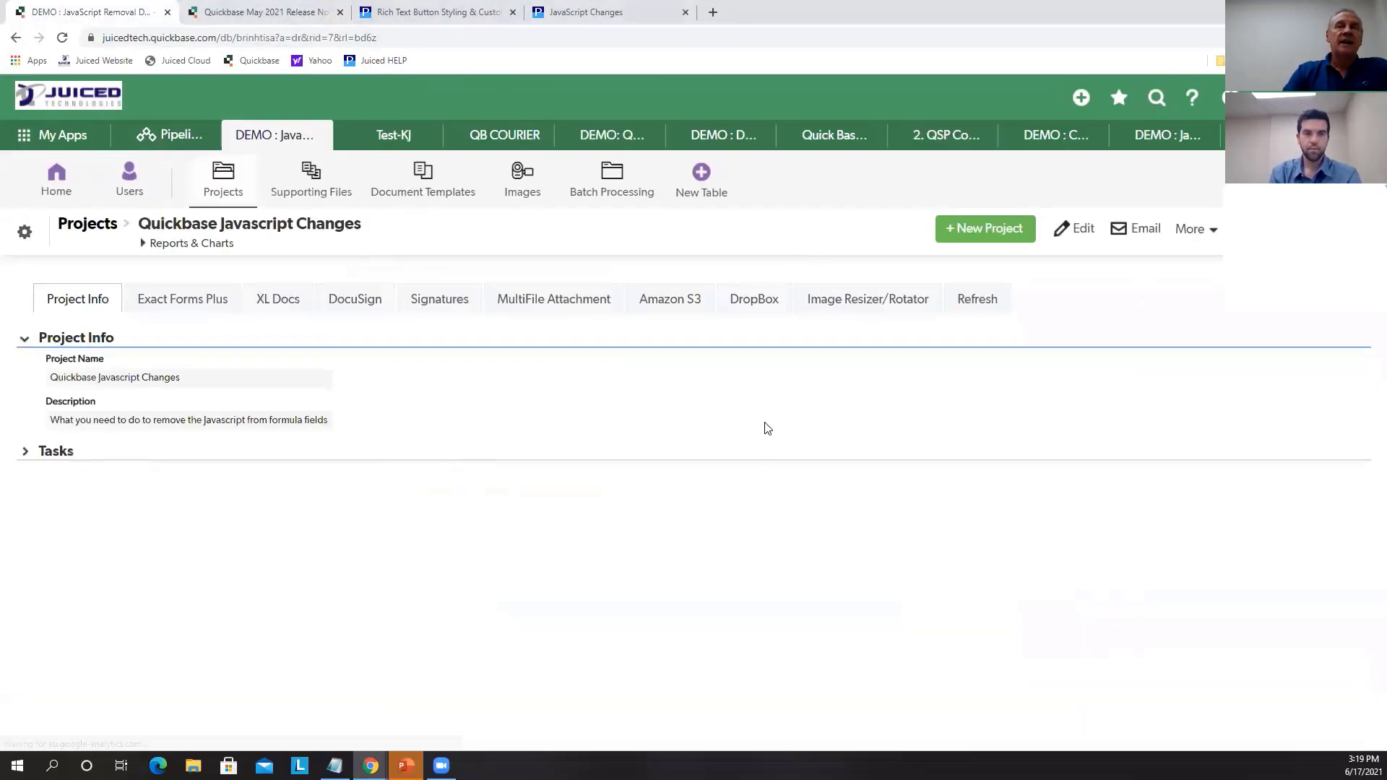
pyautogui.click(208, 298)
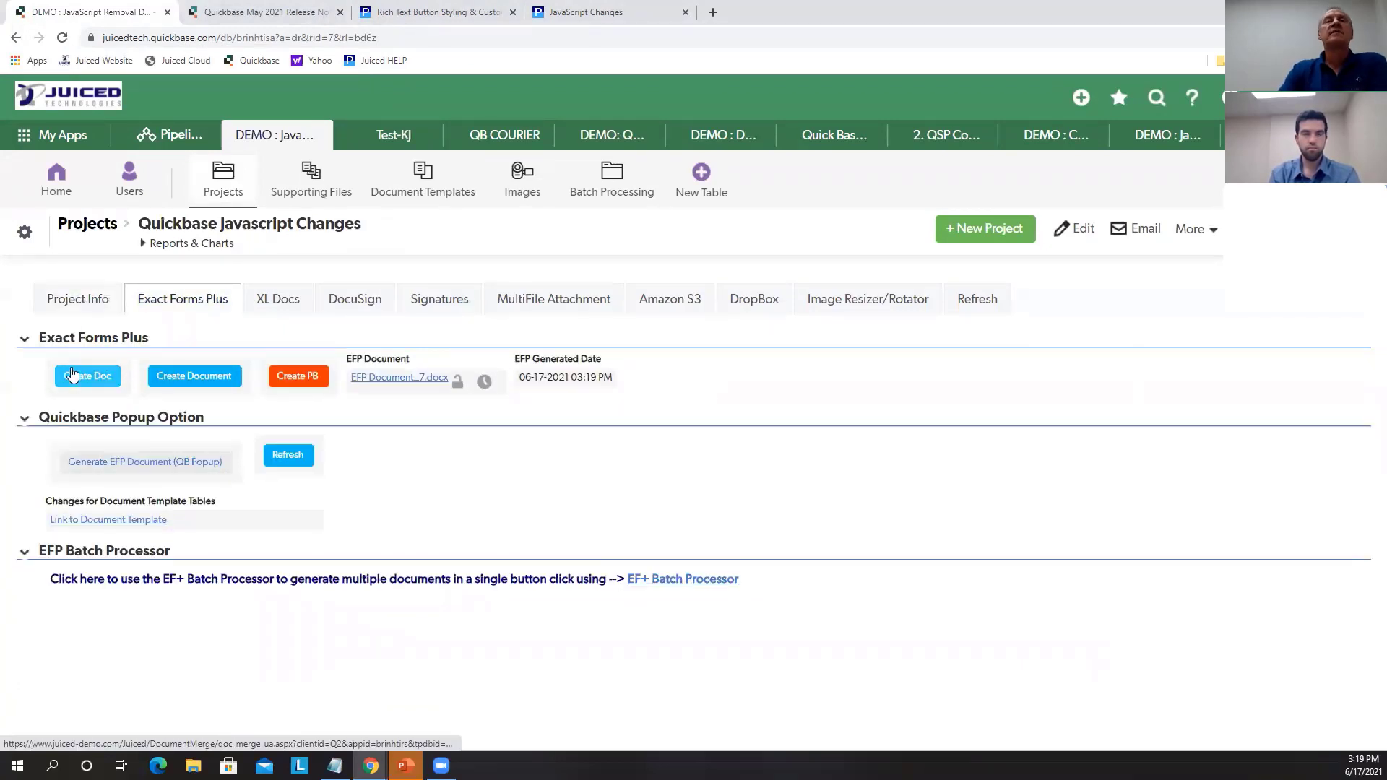
# Generate the EFP document with the Create Document button and reopen the Exact Forms Plus section
pyautogui.click(183, 364)
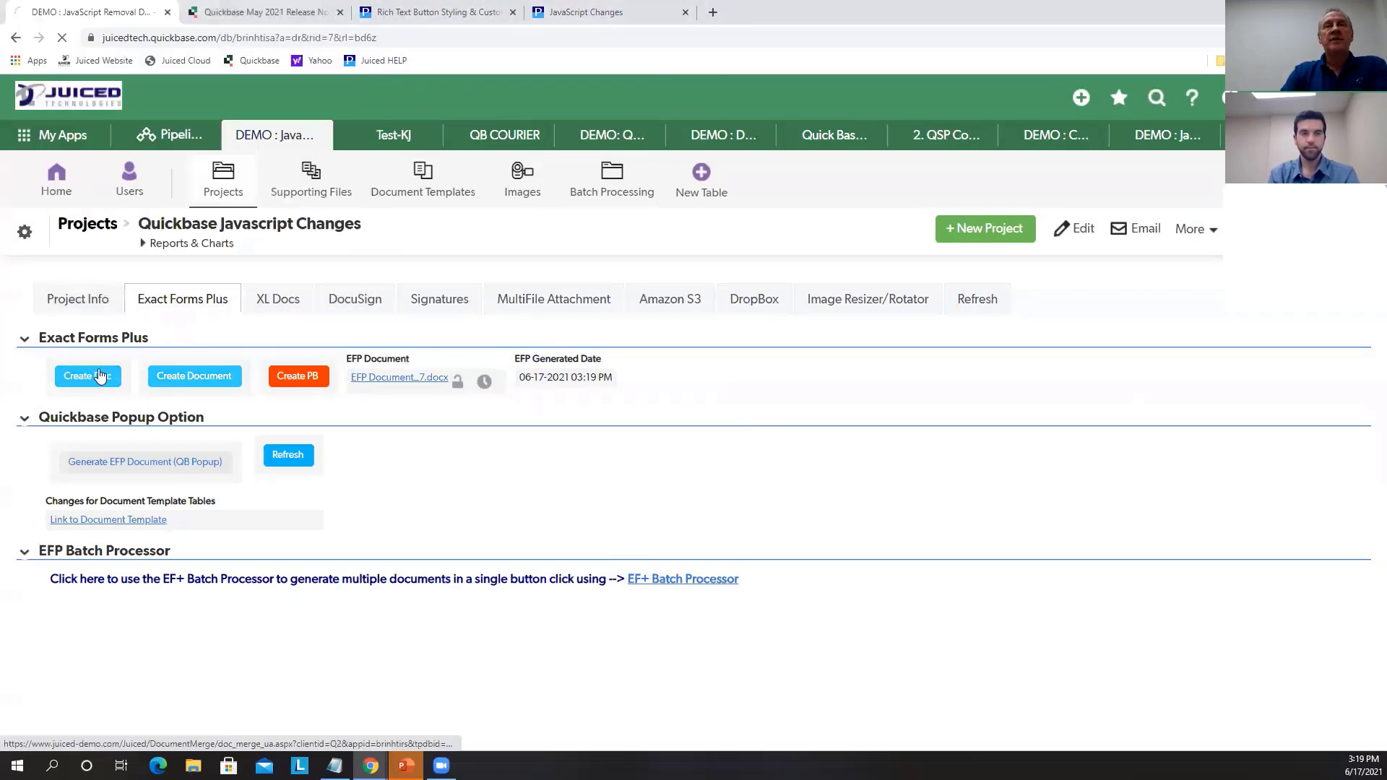
pyautogui.click(90, 383)
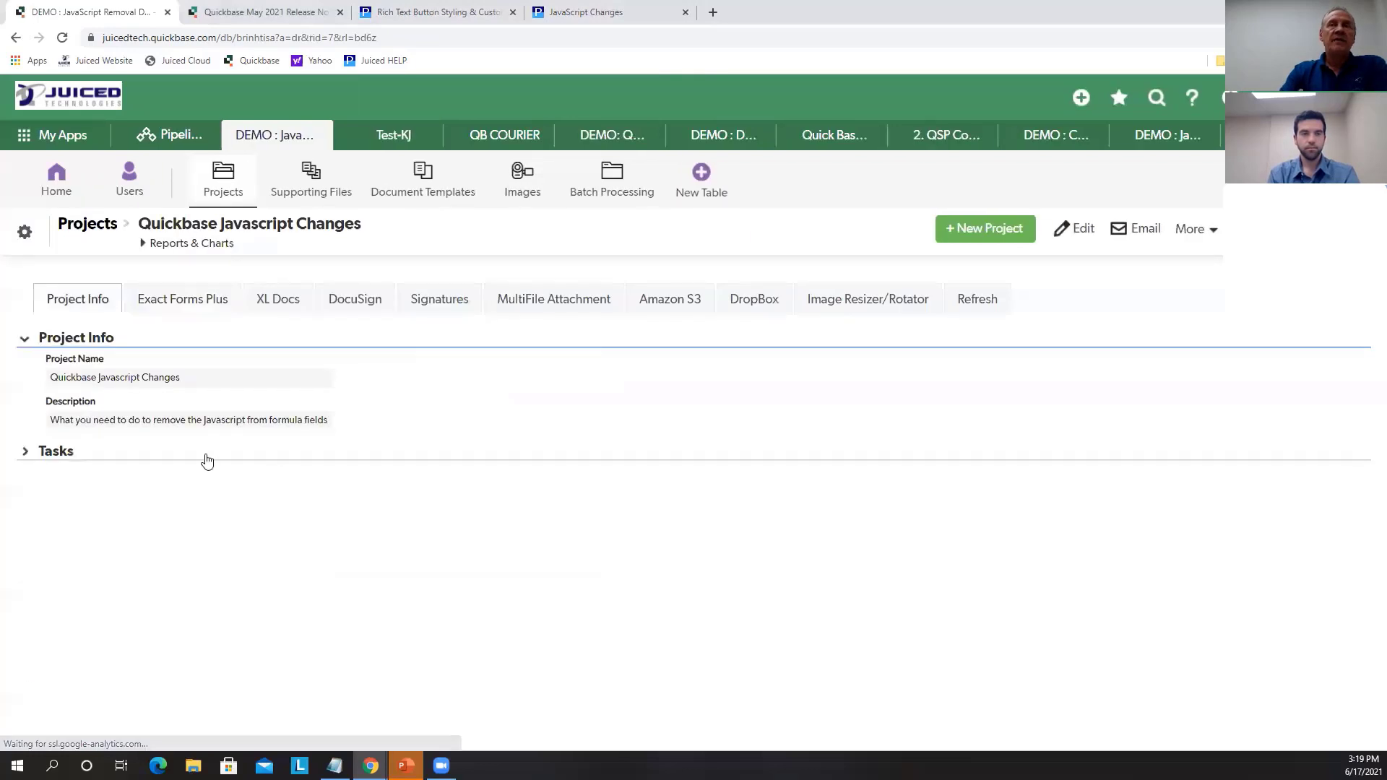
pyautogui.click(185, 300)
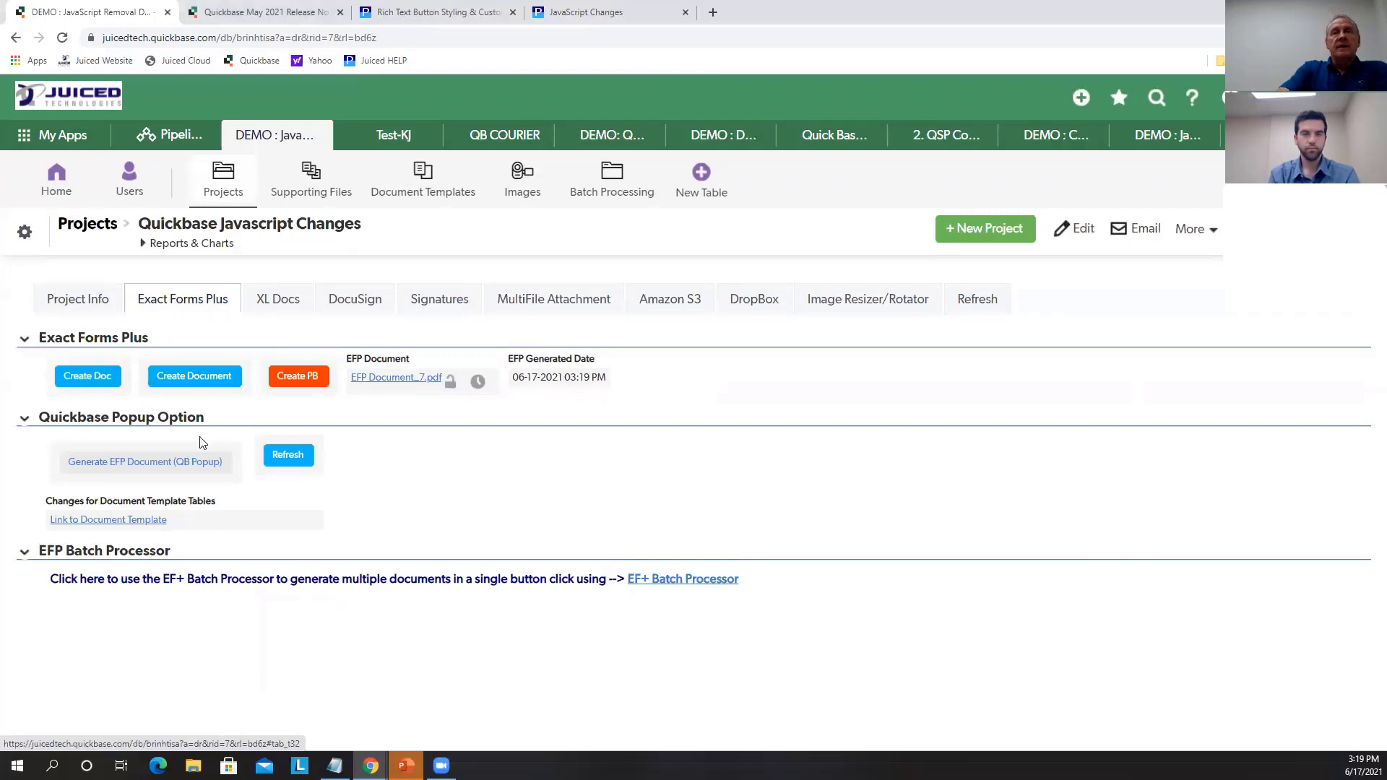
# Generate the EFP document with the Quickbase popup option and close its window
pyautogui.click(199, 461)
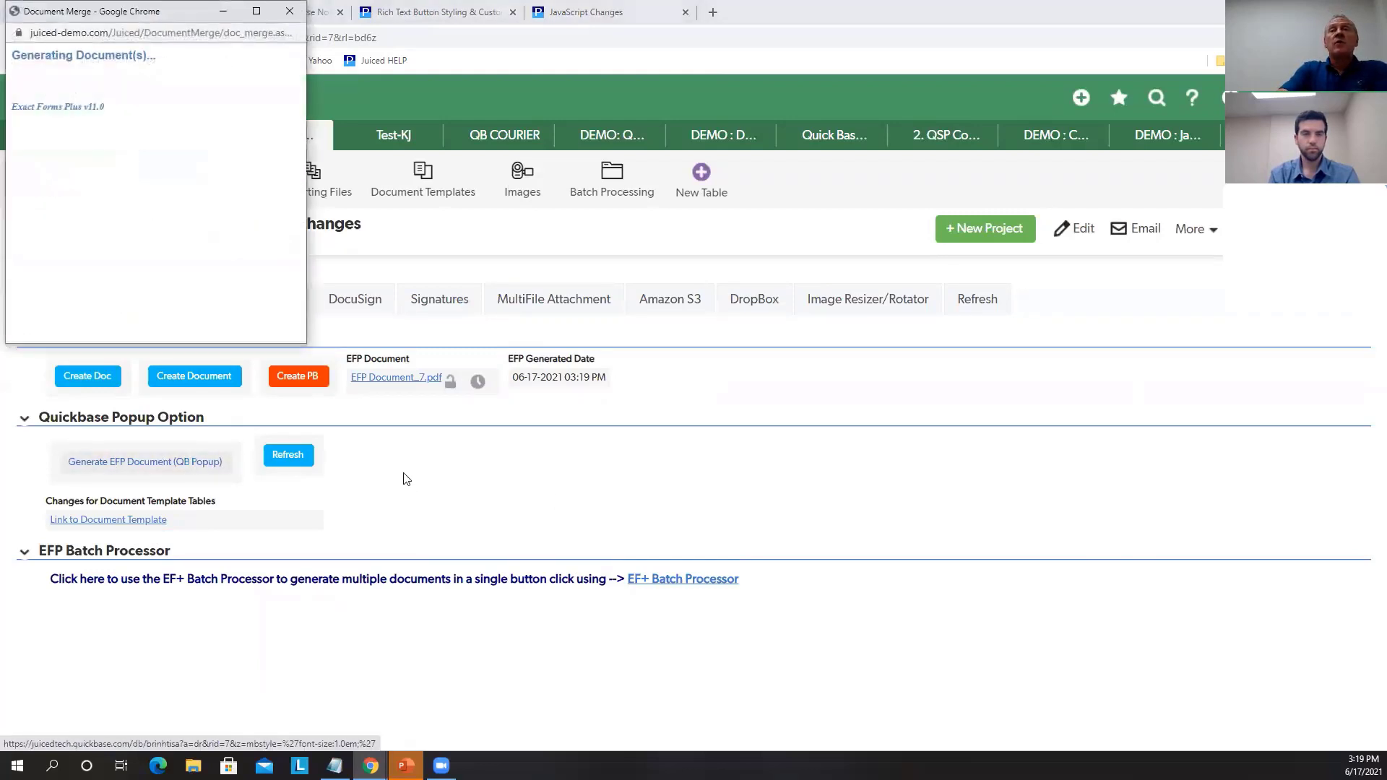
pyautogui.click(289, 14)
pyautogui.rightClick(220, 453)
pyautogui.click(603, 513)
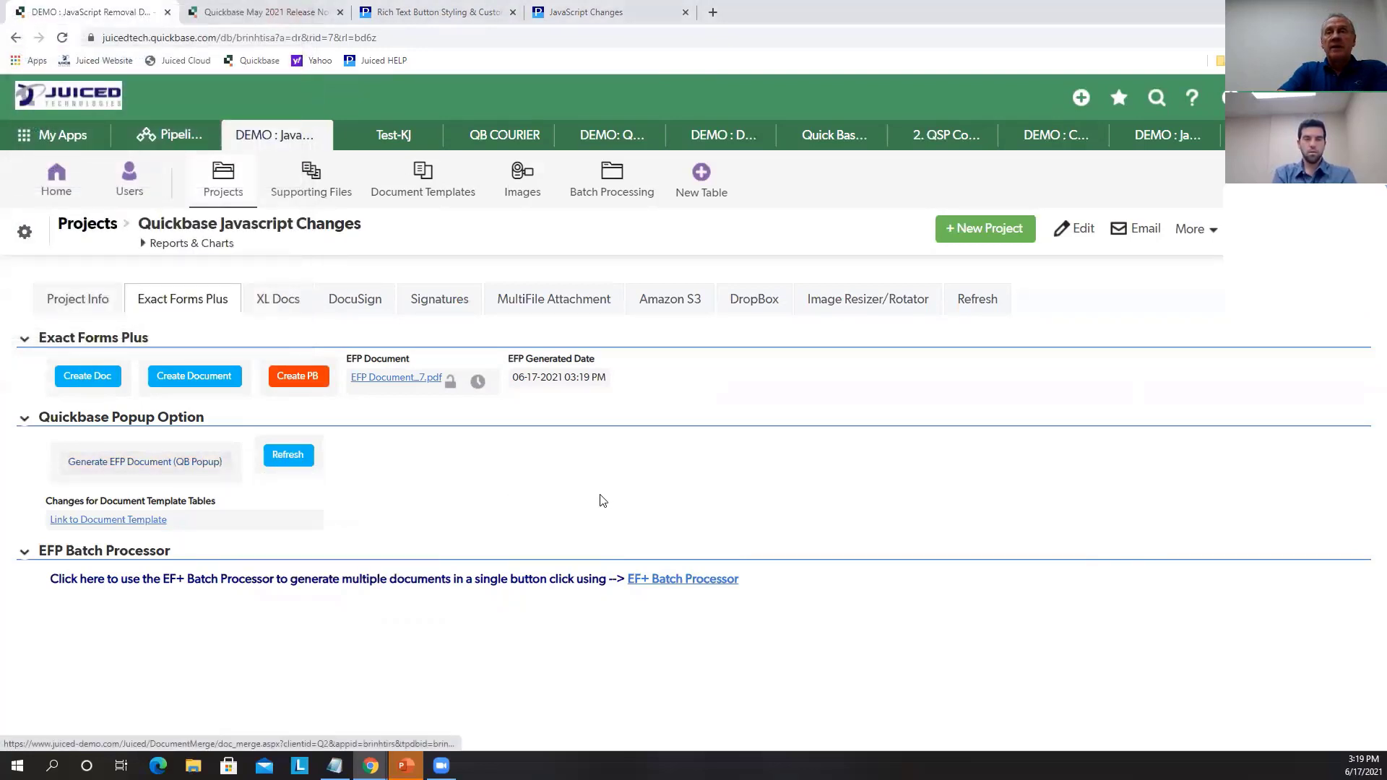
# Review the display options of the Generate EFP Document (QB Solution) field without saving, and run its popup button through to completion
pyautogui.rightClick(226, 439)
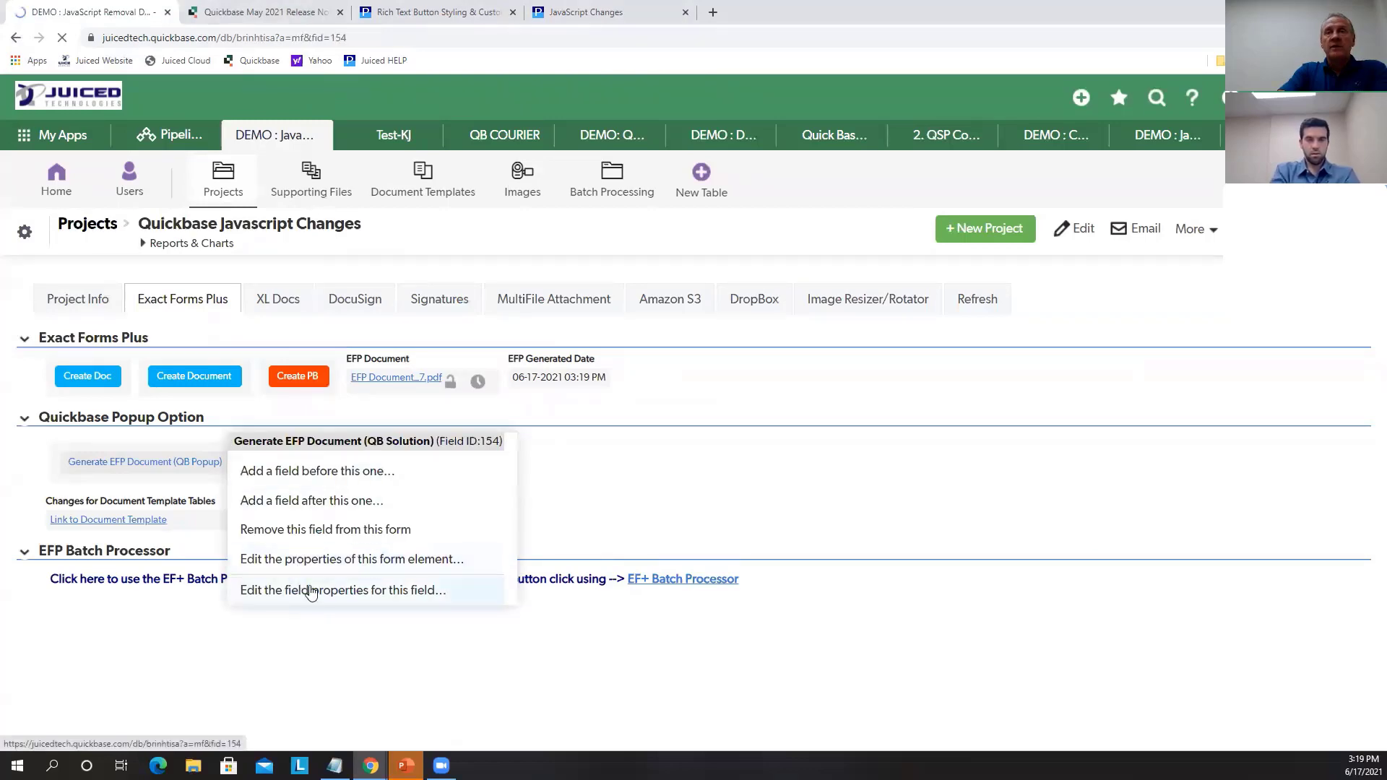
pyautogui.click(313, 586)
pyautogui.scroll(-7, 1110, 528)
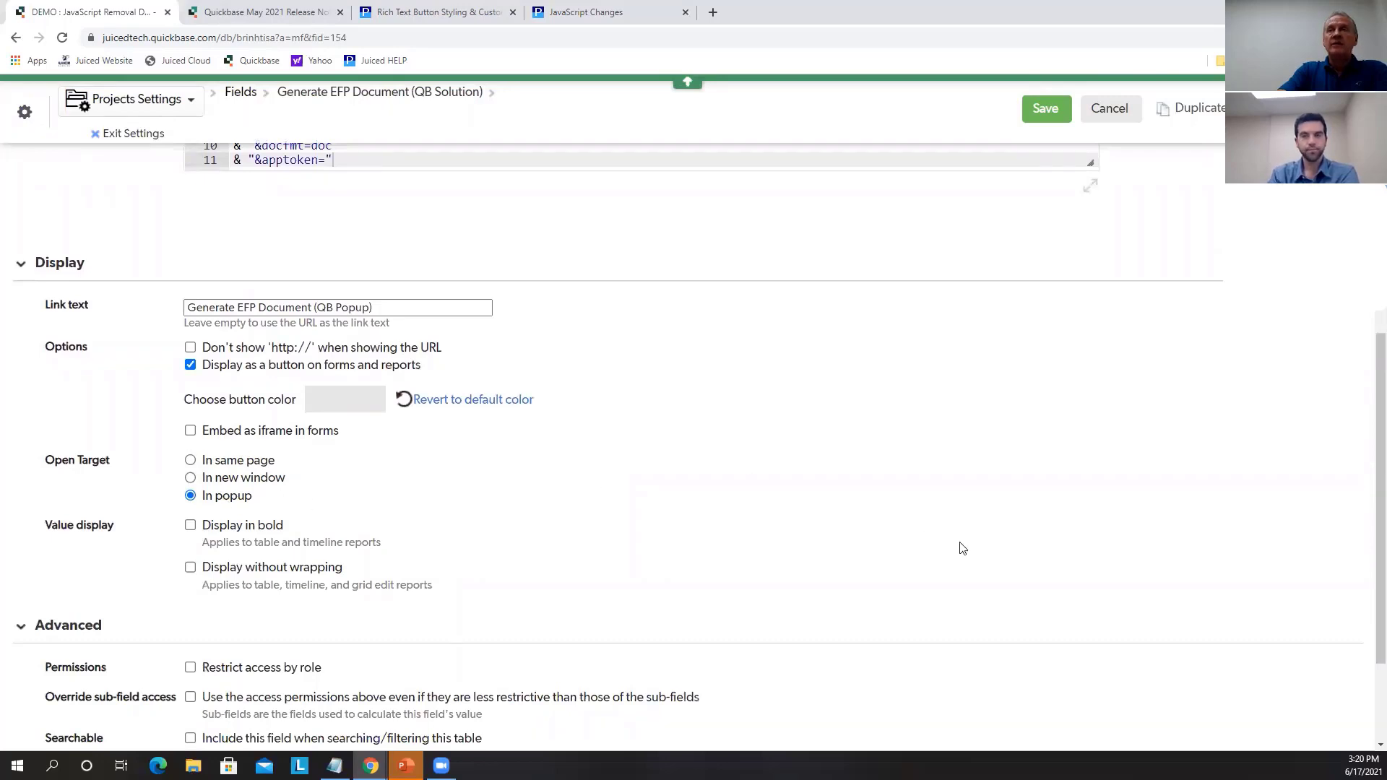
pyautogui.scroll(4, 961, 545)
pyautogui.click(1109, 112)
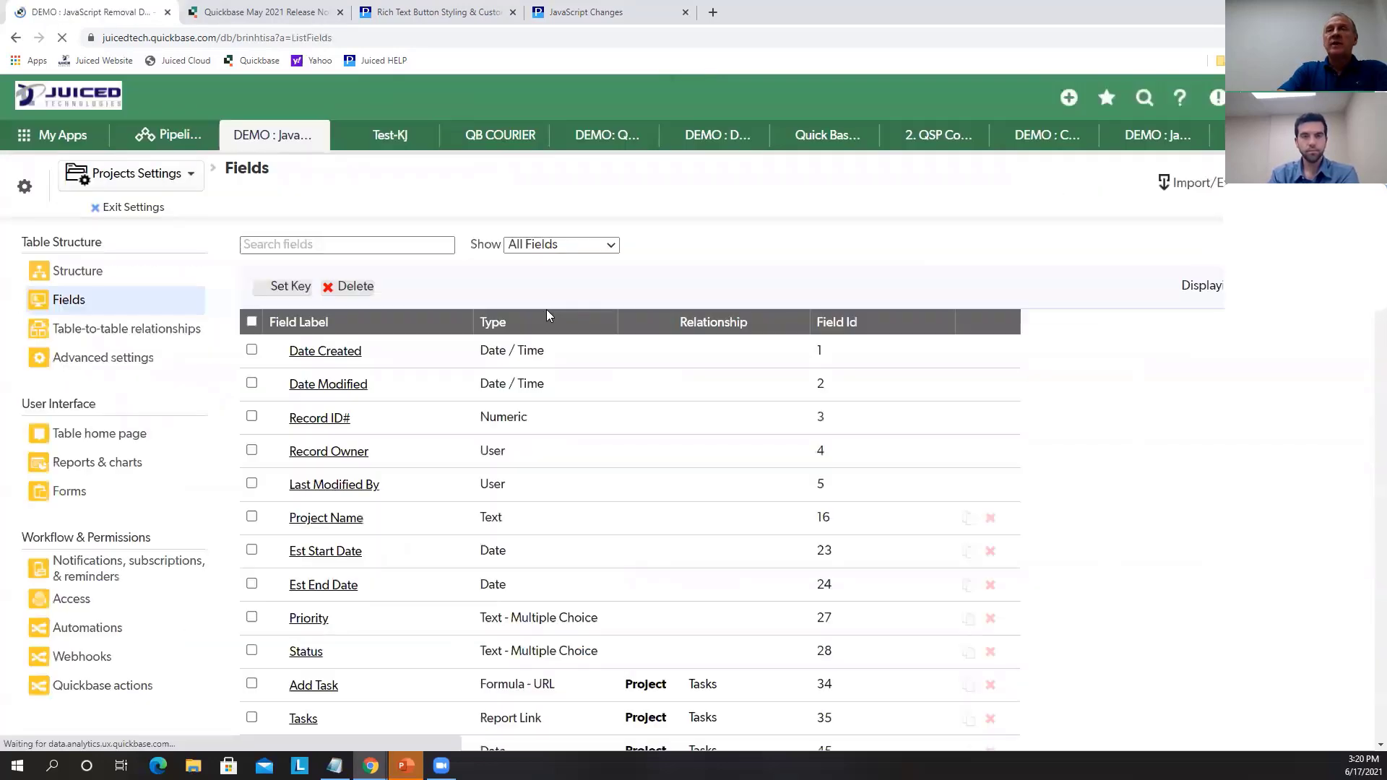
pyautogui.click(149, 208)
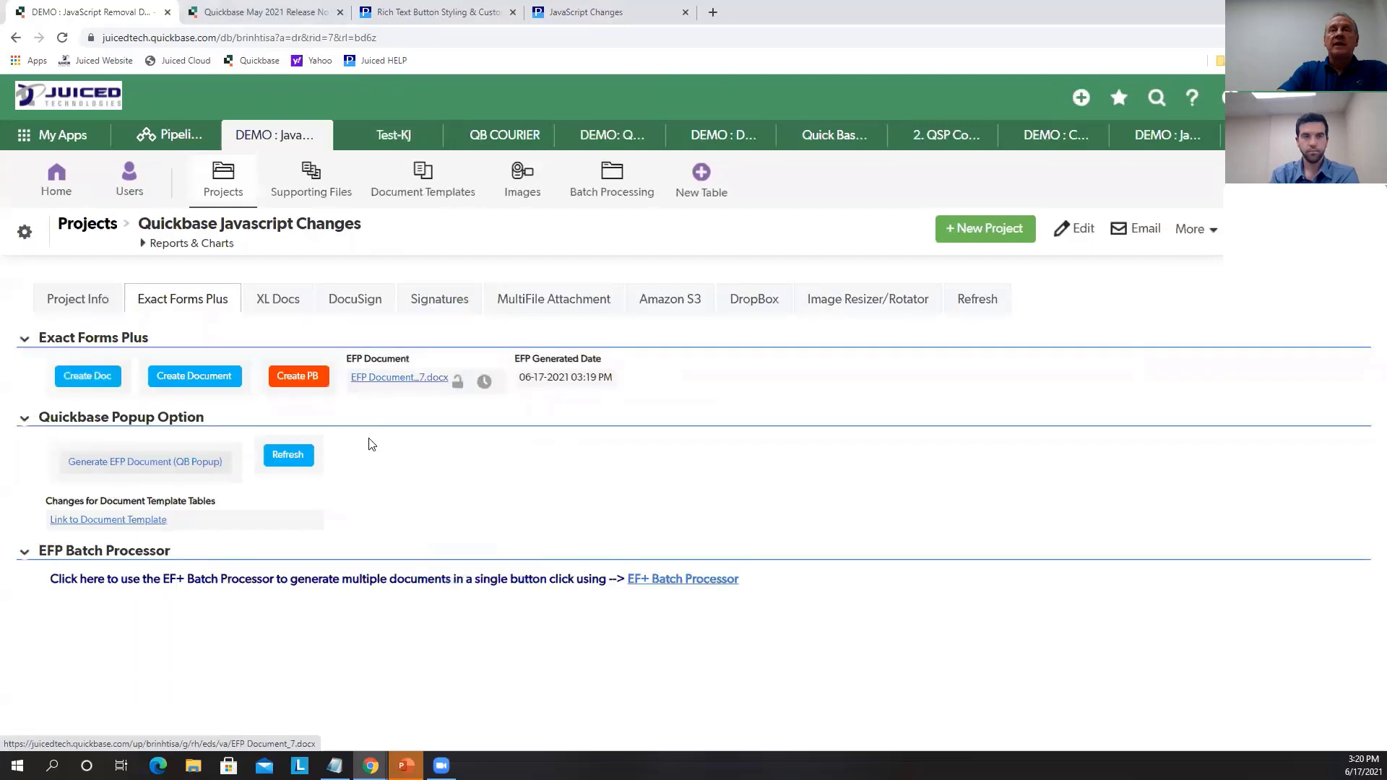
pyautogui.click(161, 463)
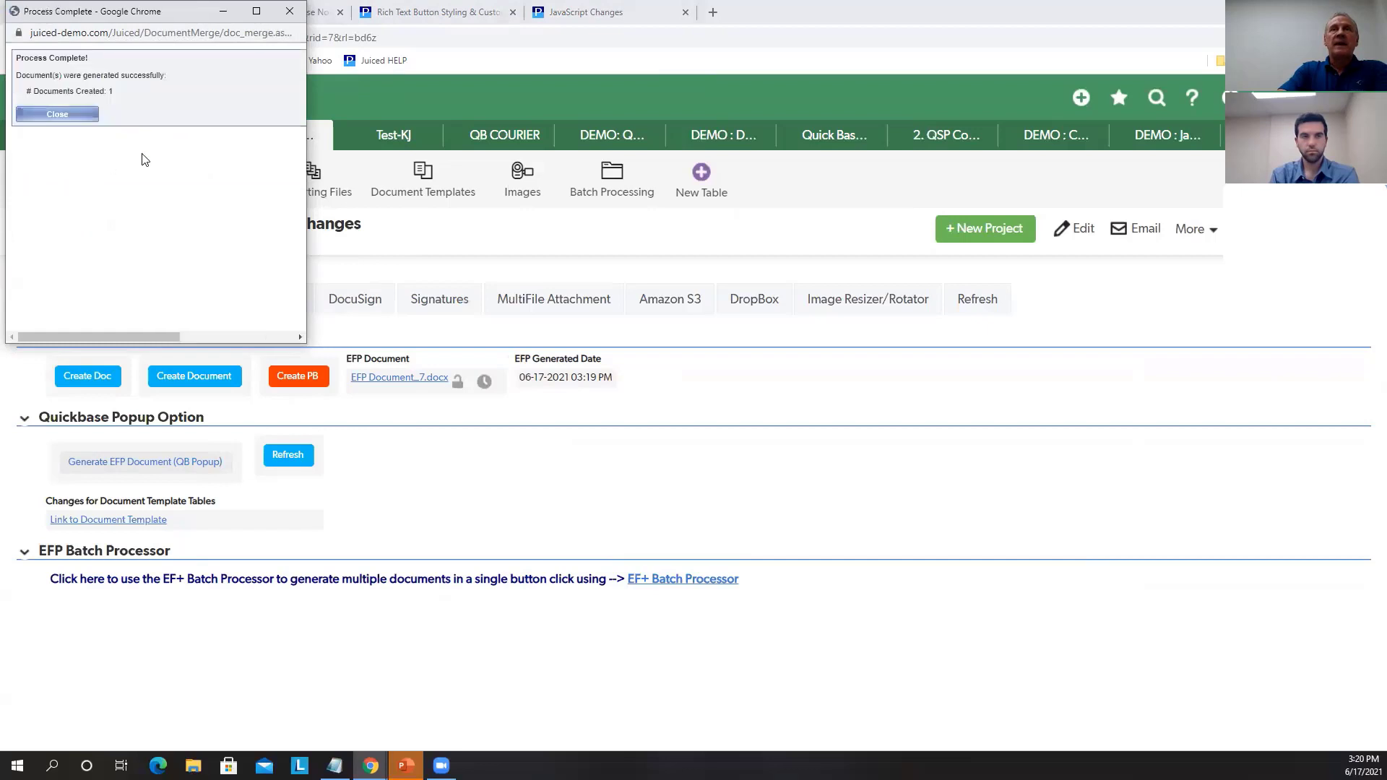
pyautogui.click(57, 114)
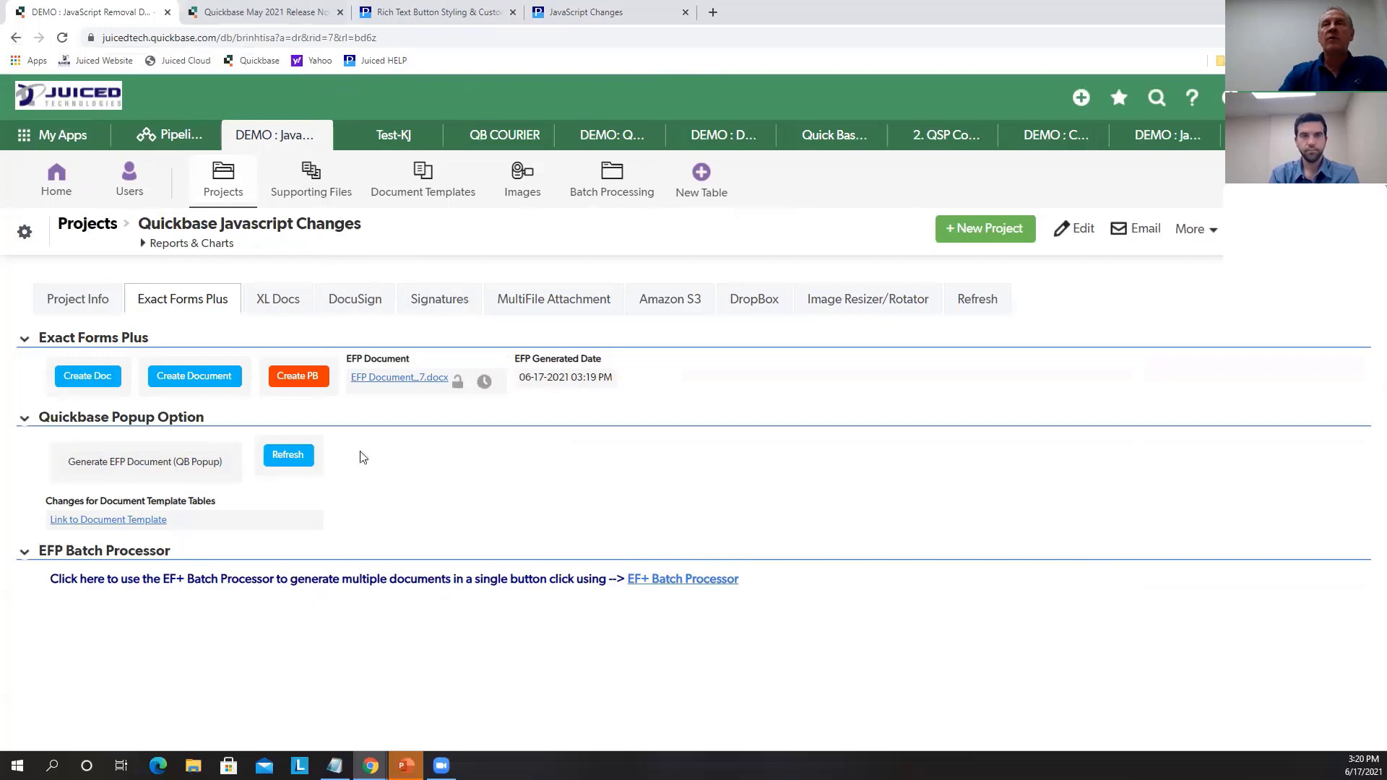
# Open the EFP Configurator field of Document Templates for editing and reduce the JavaScript window.open code before its URL to an opening double quote
pyautogui.click(421, 184)
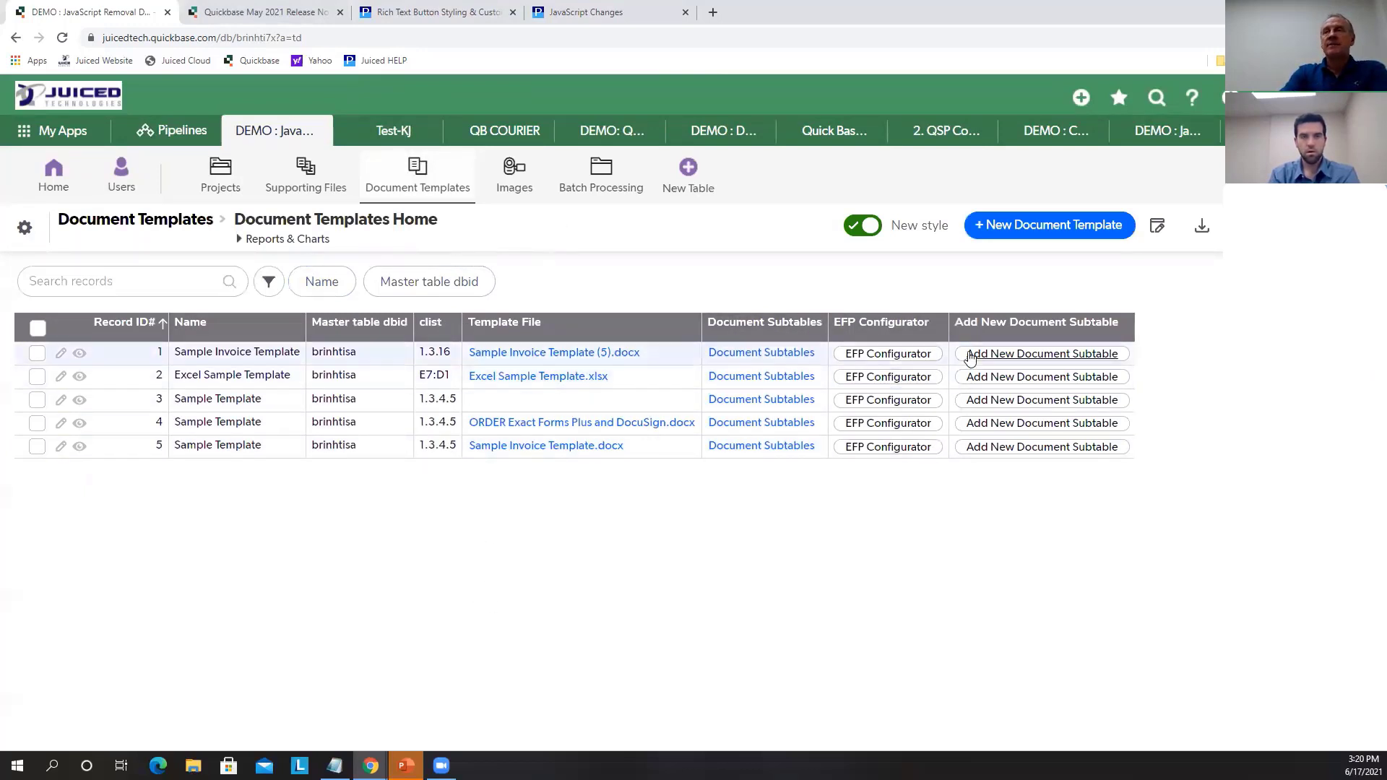
pyautogui.click(933, 325)
pyautogui.click(854, 496)
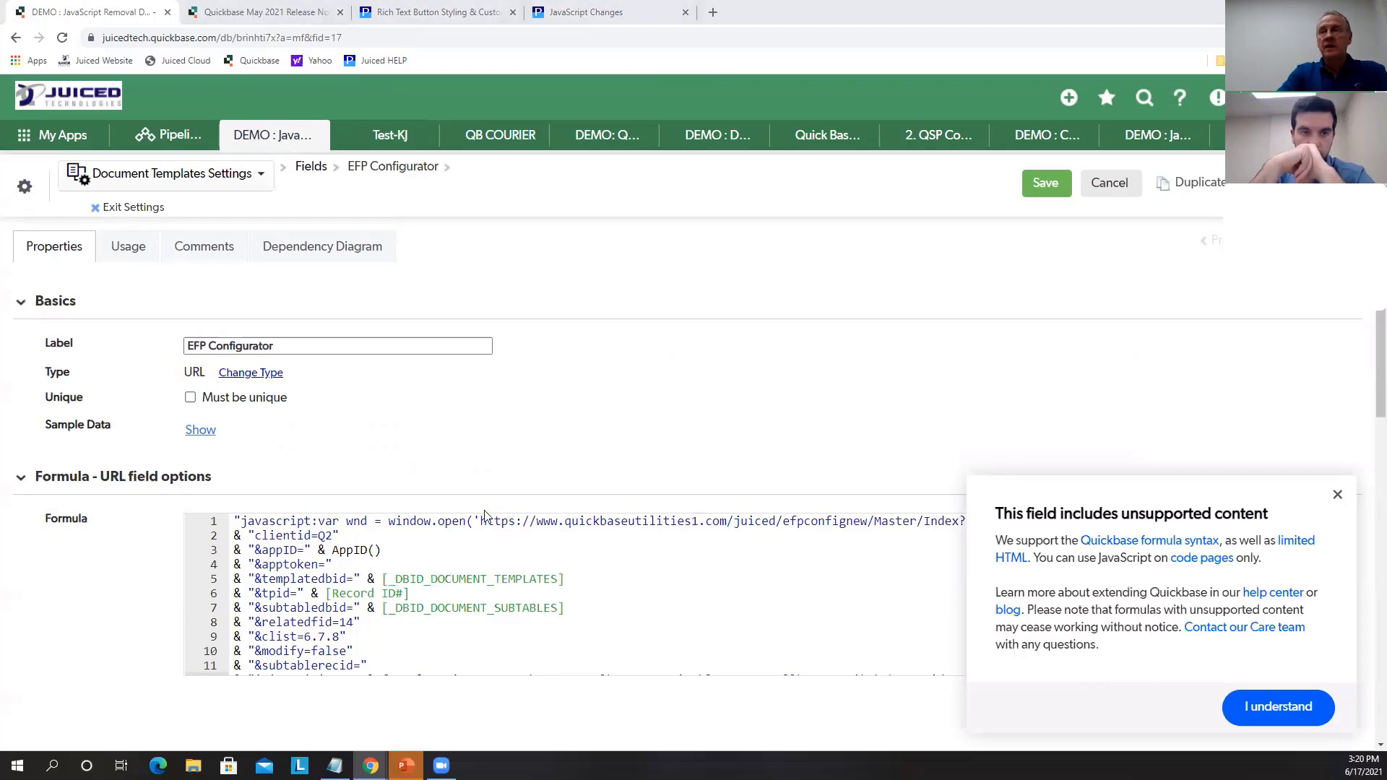
pyautogui.moveTo(480, 520); pyautogui.dragTo(142, 525)
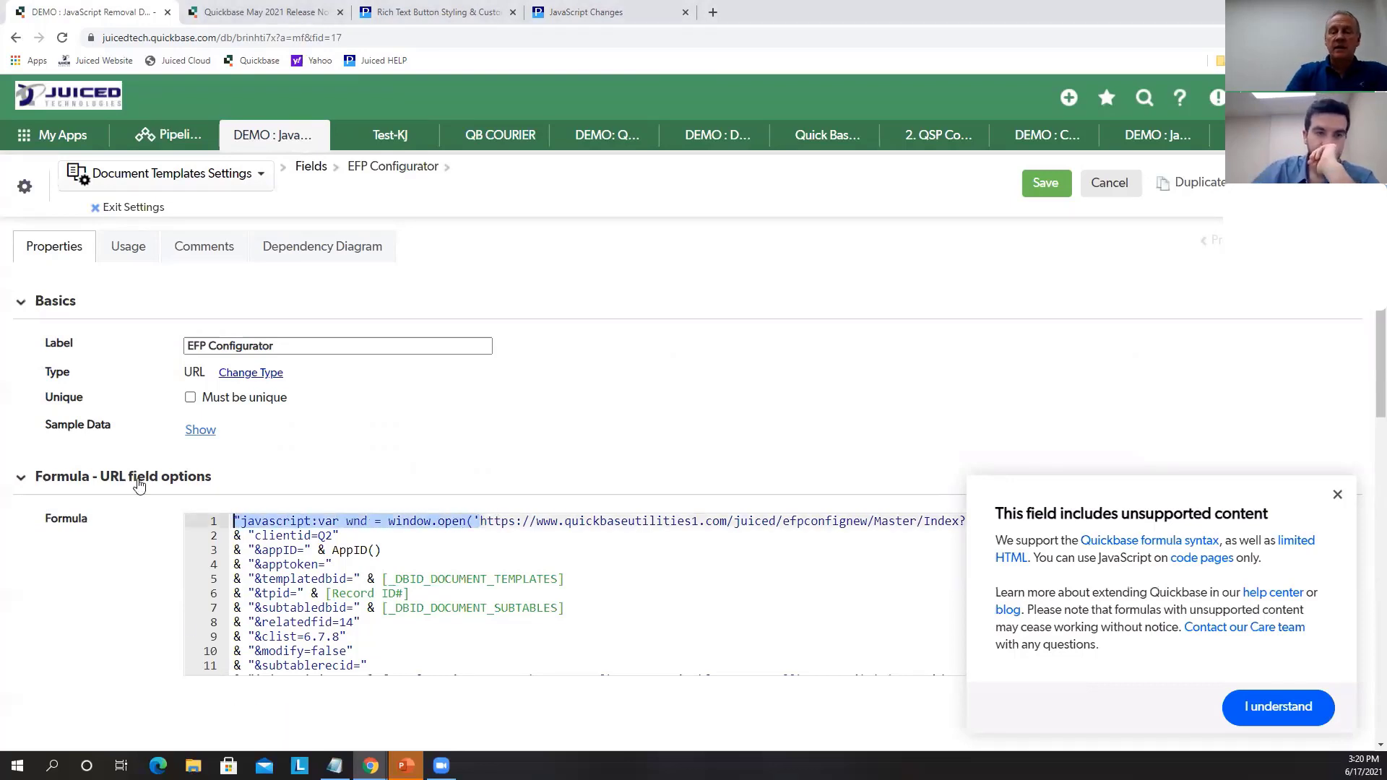
pyautogui.press('Delete')
pyautogui.write('"')
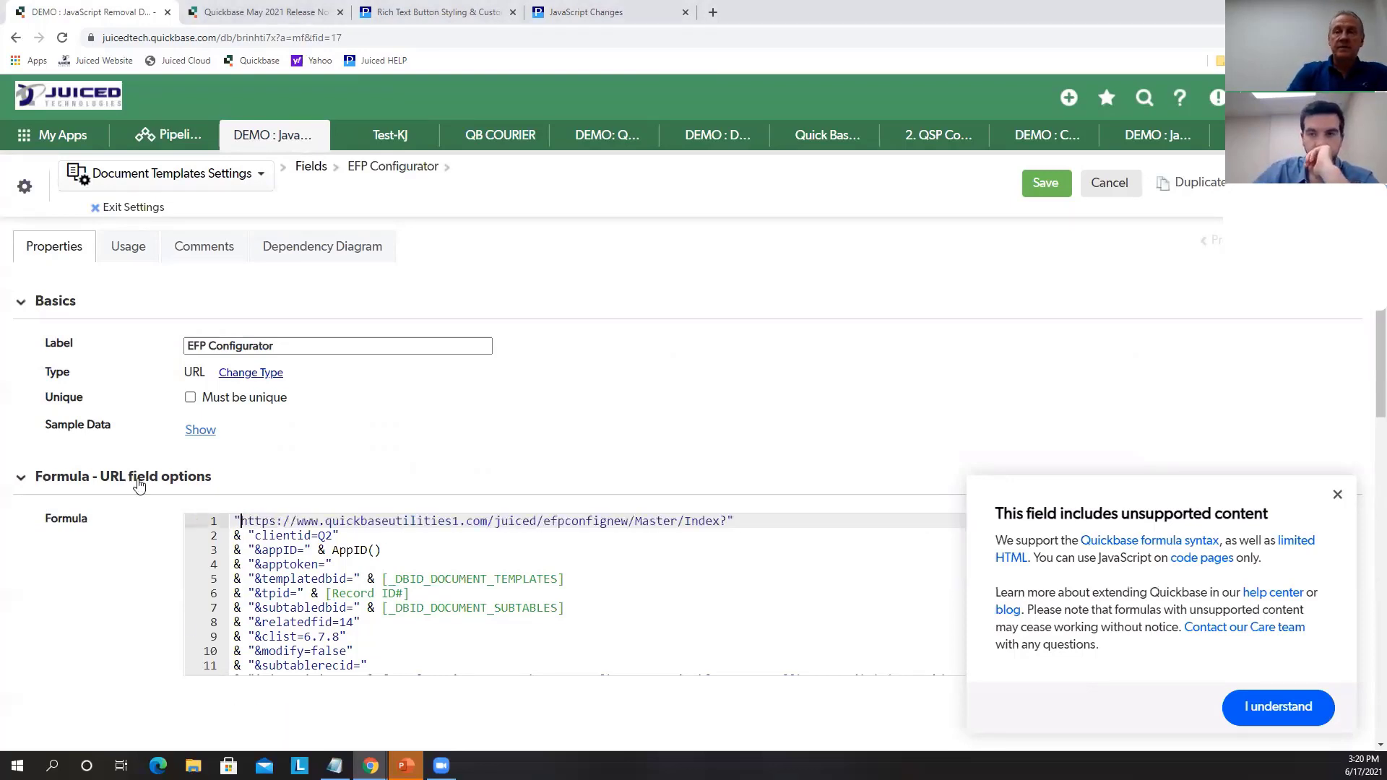
# Insert the line "var text url =" above the URL in the EFP Configurator formula
pyautogui.press('Left')
pyautogui.press('Return')
pyautogui.press('Up')
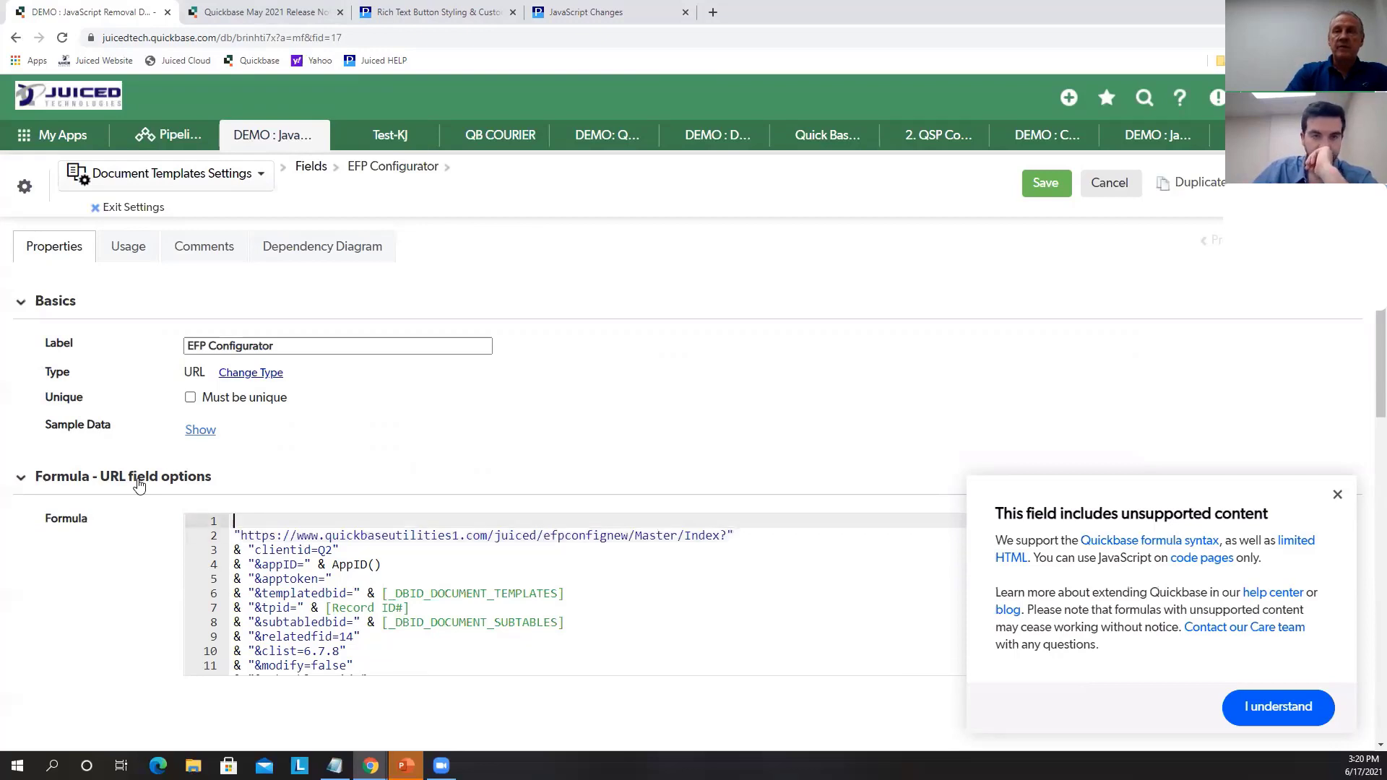
pyautogui.write('var text url =')
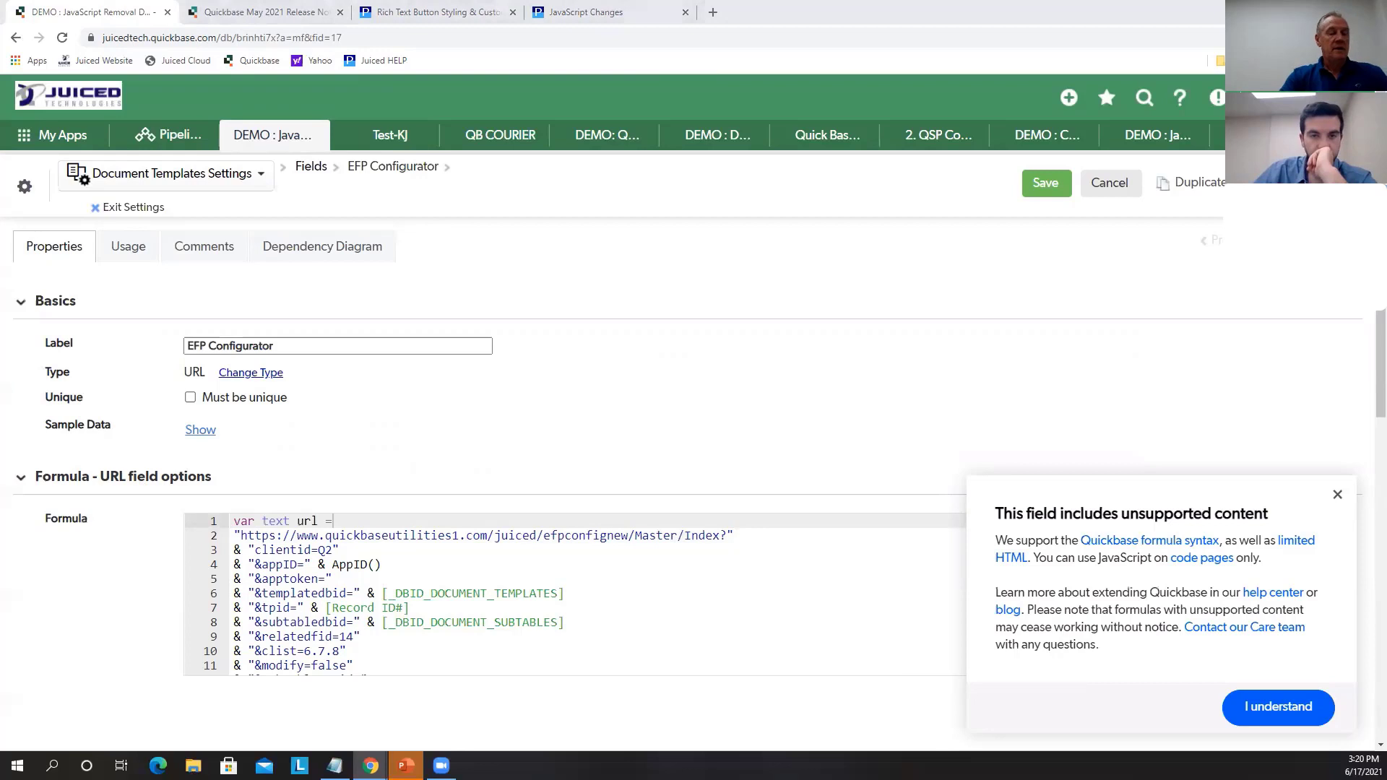
# Replace the trailing JavaScript in the EFP Configurator formula with a semicolon and the Vibrant Success OpenAsPopup link code with 1000 height and width
pyautogui.click(406, 651)
pyautogui.scroll(-3, 406, 651)
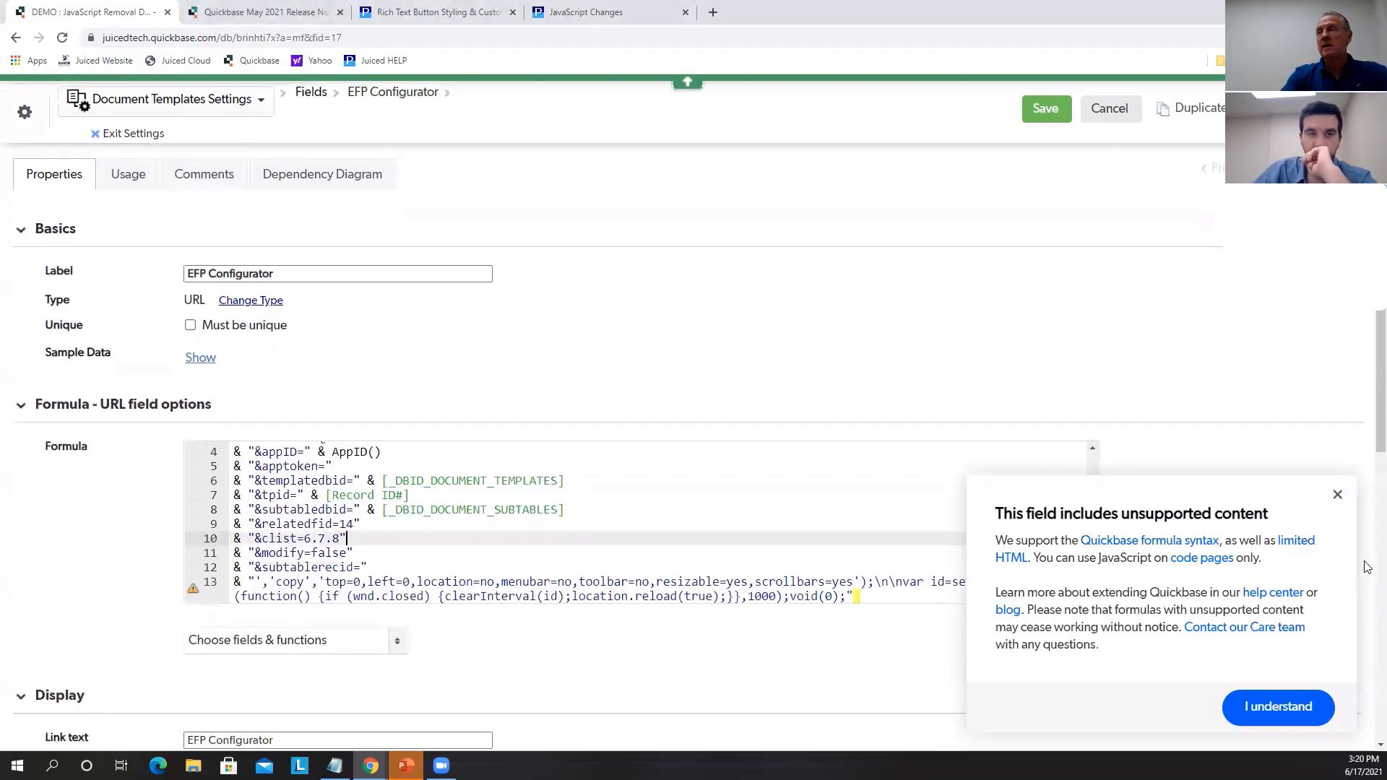
pyautogui.click(1337, 496)
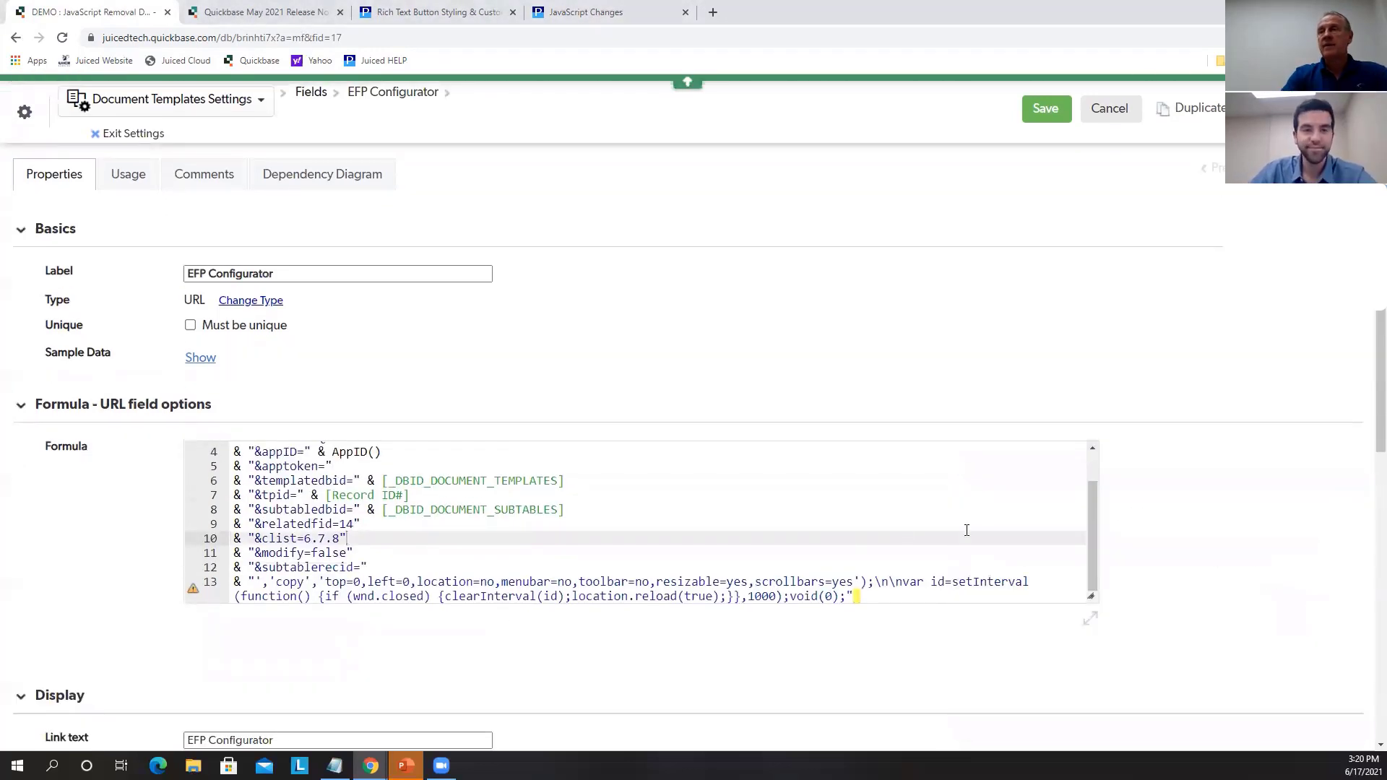
pyautogui.moveTo(873, 596); pyautogui.dragTo(224, 583)
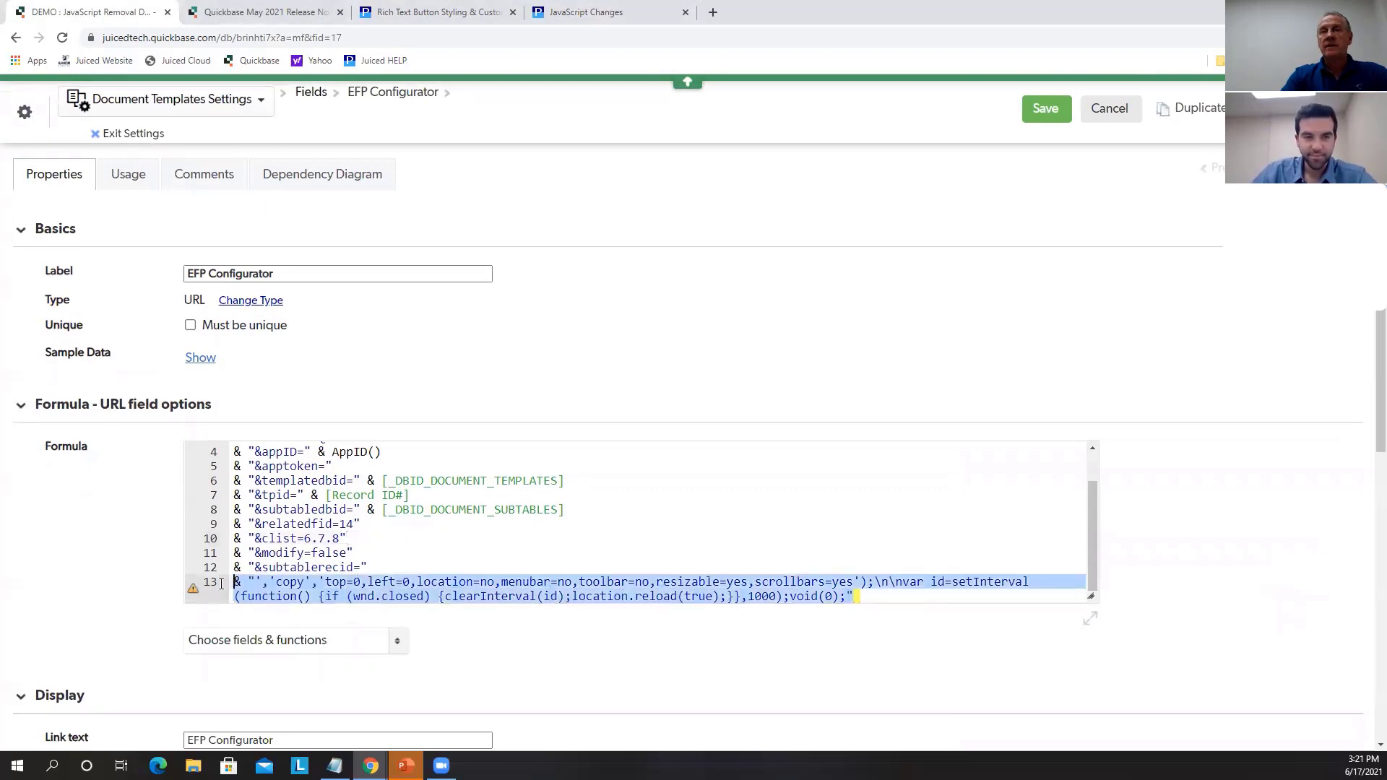
pyautogui.hotkey('ctrl', 'v')
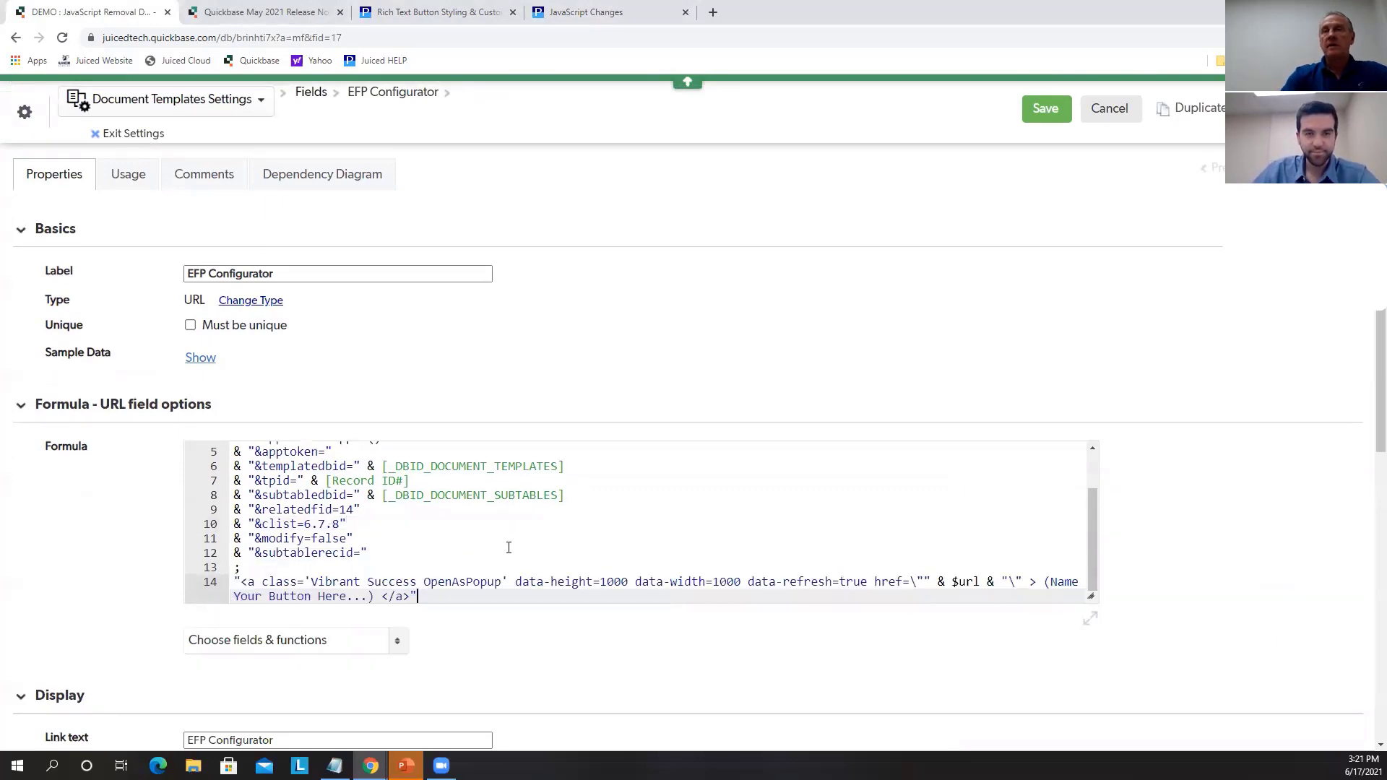
# Save the edited EFP Configurator formula and reopen that field's properties from the Document Templates report
pyautogui.scroll(-1, 517, 541)
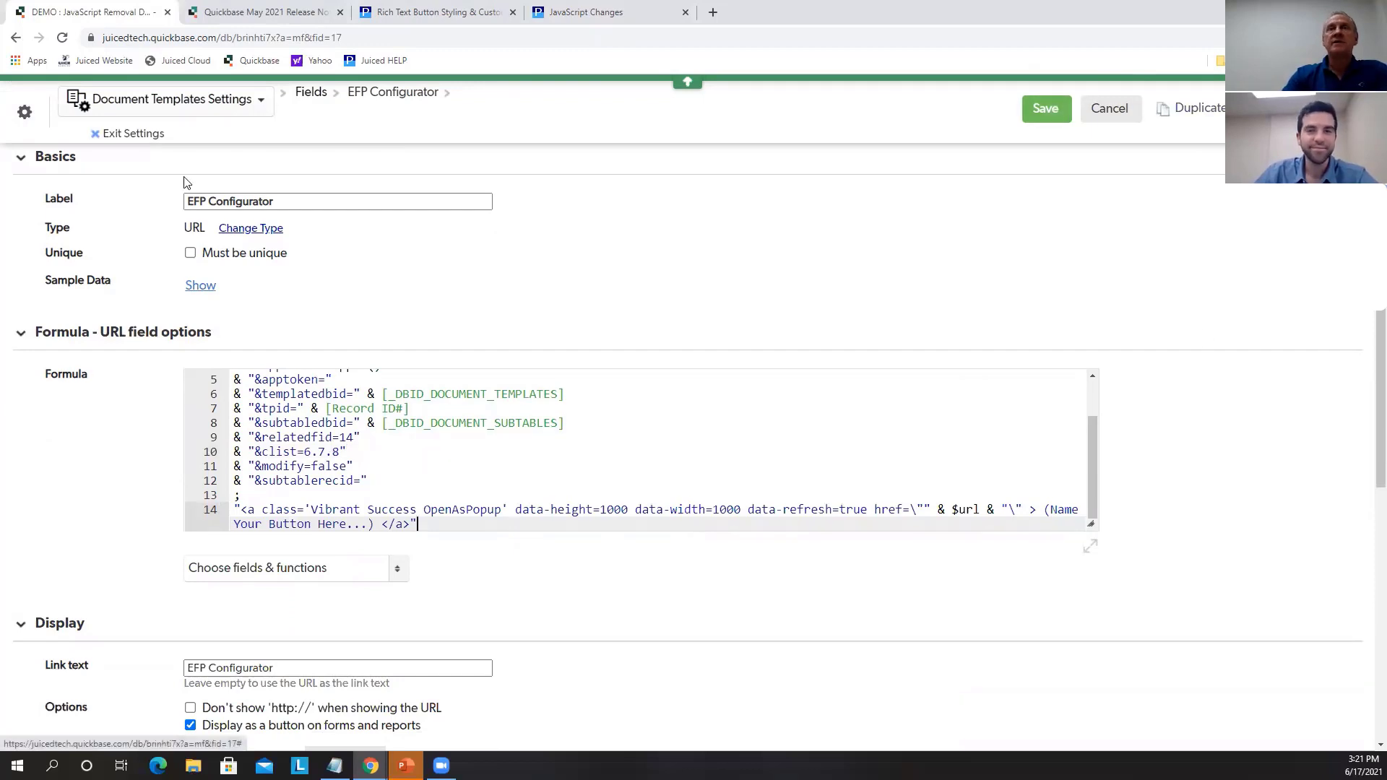
pyautogui.click(1048, 116)
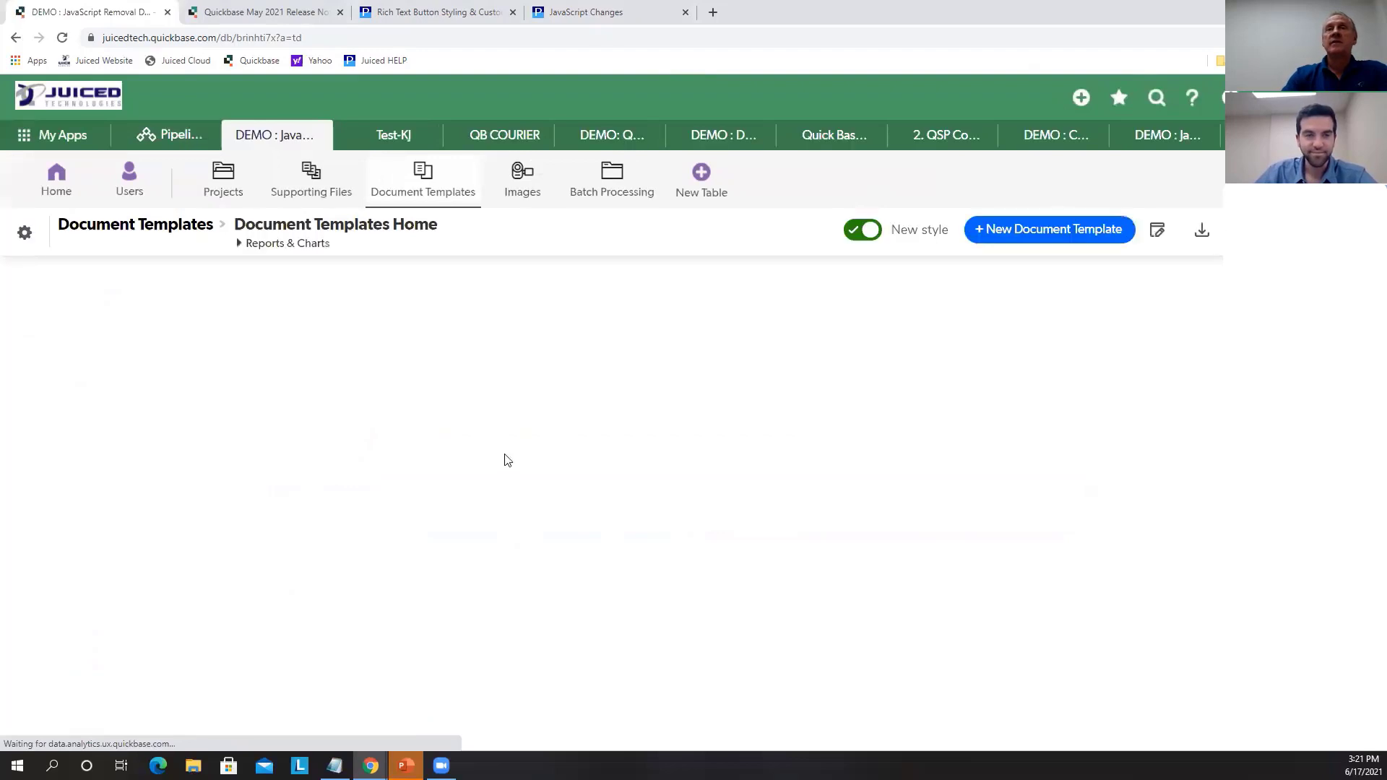
pyautogui.click(932, 326)
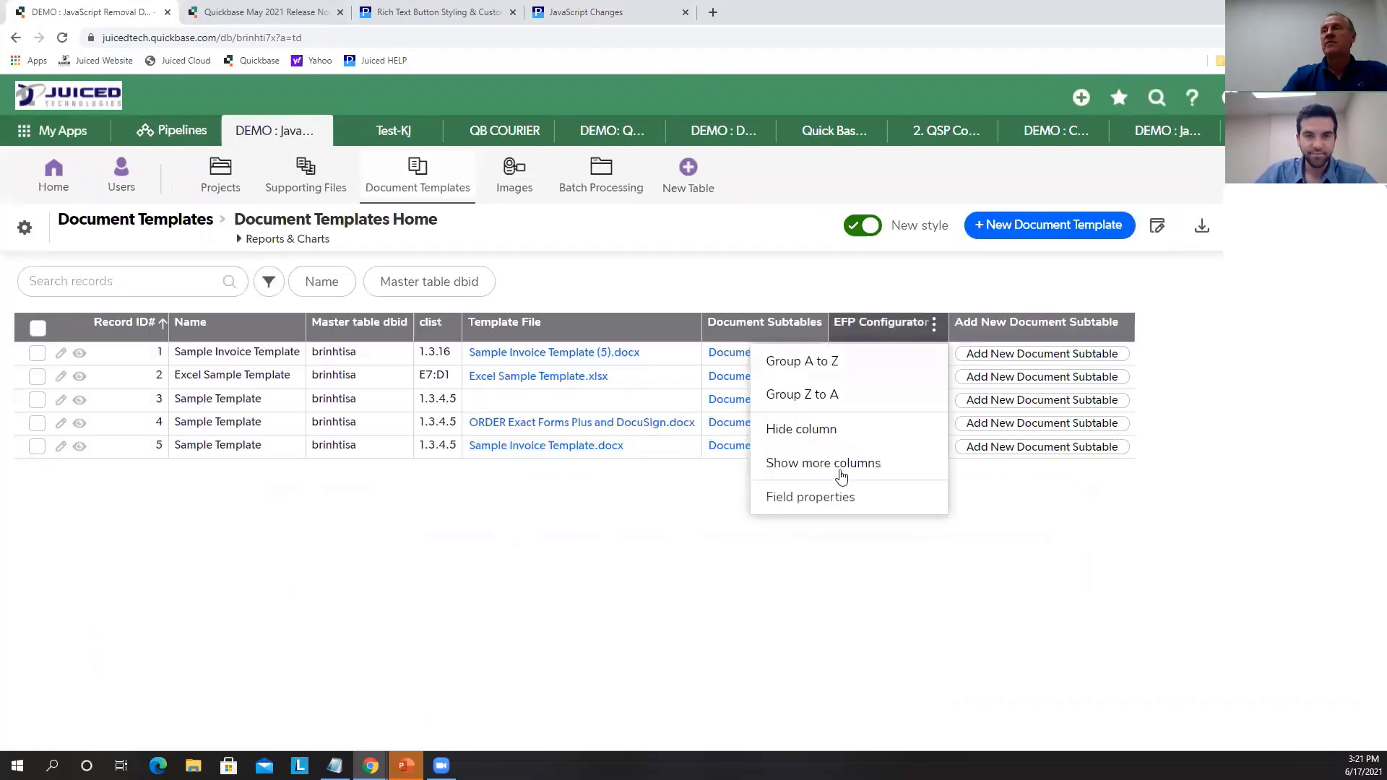
pyautogui.click(820, 504)
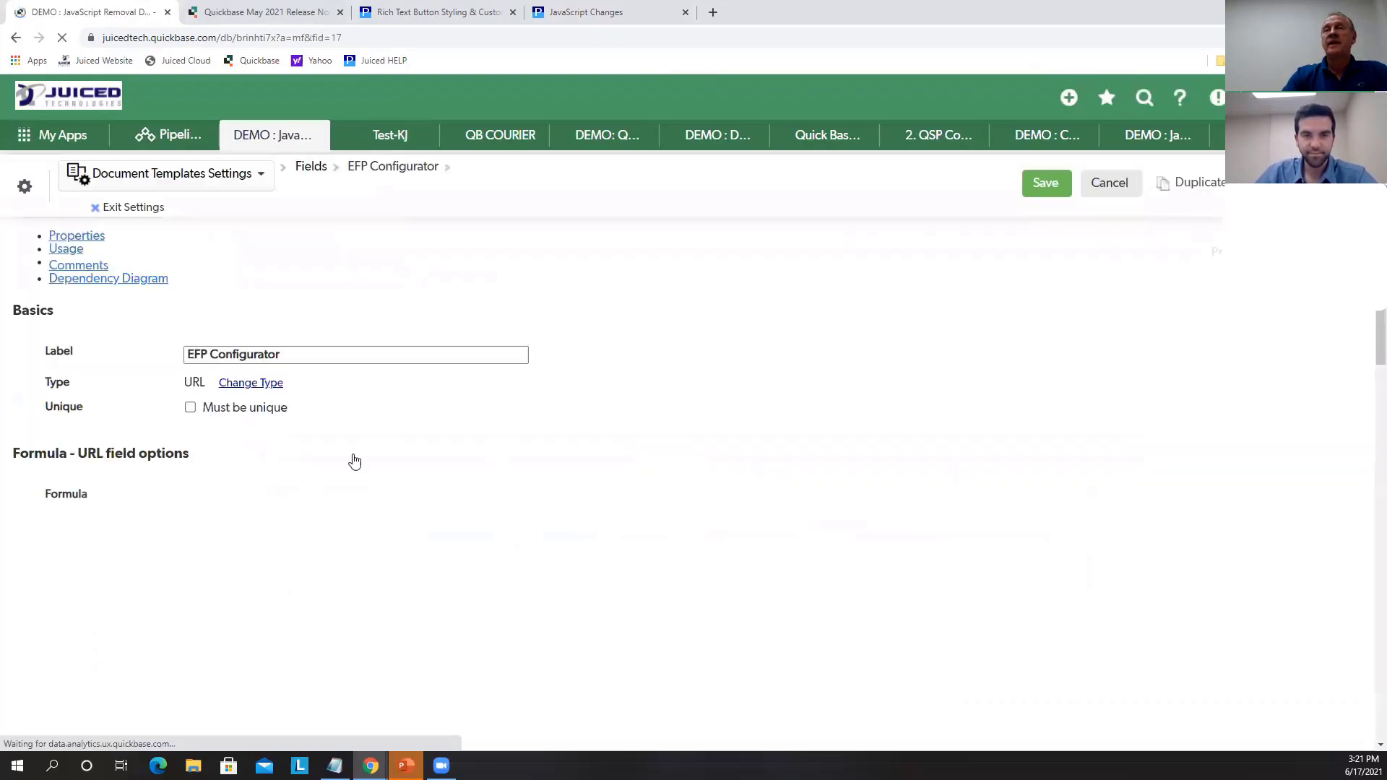
# Change the EFP Configurator field's type from URL formula to Formula - Rich Text and apply the conversion
pyautogui.click(270, 373)
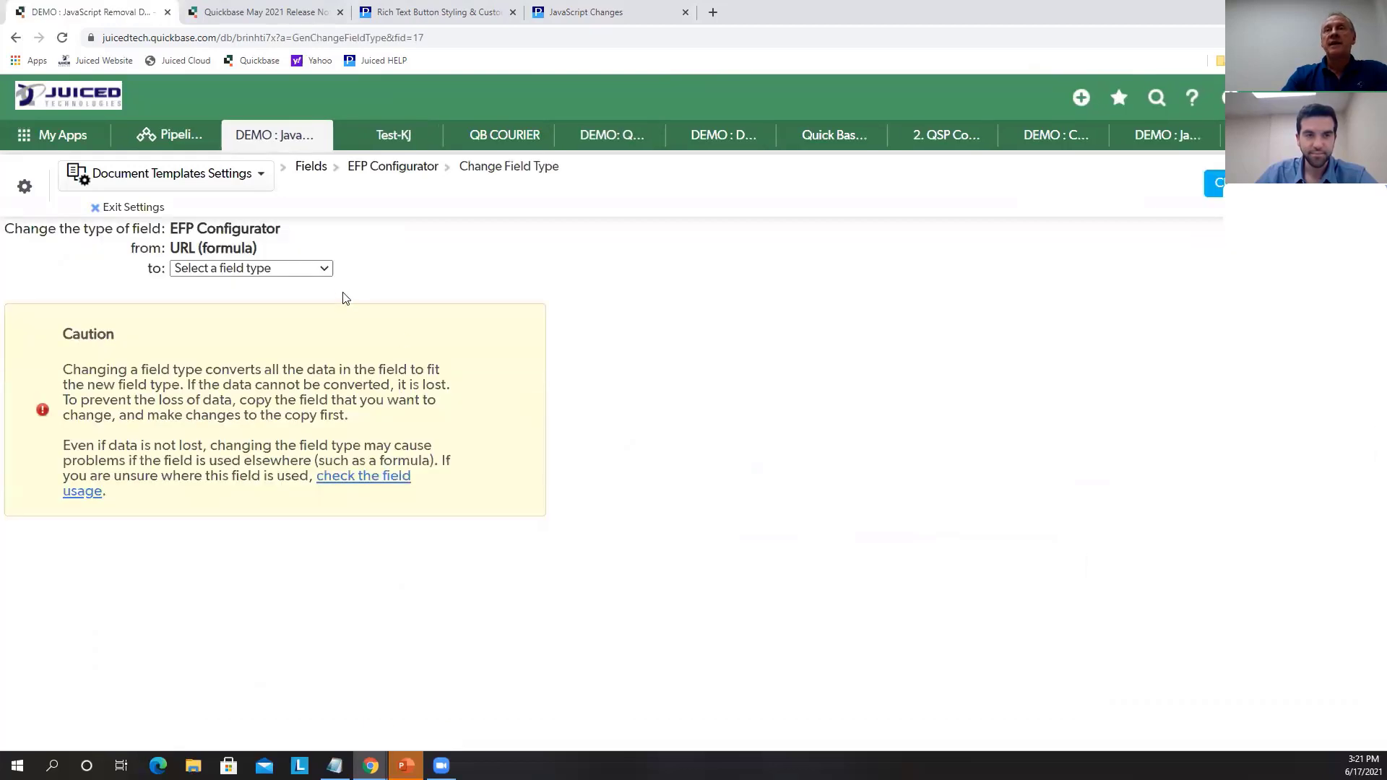
pyautogui.click(325, 269)
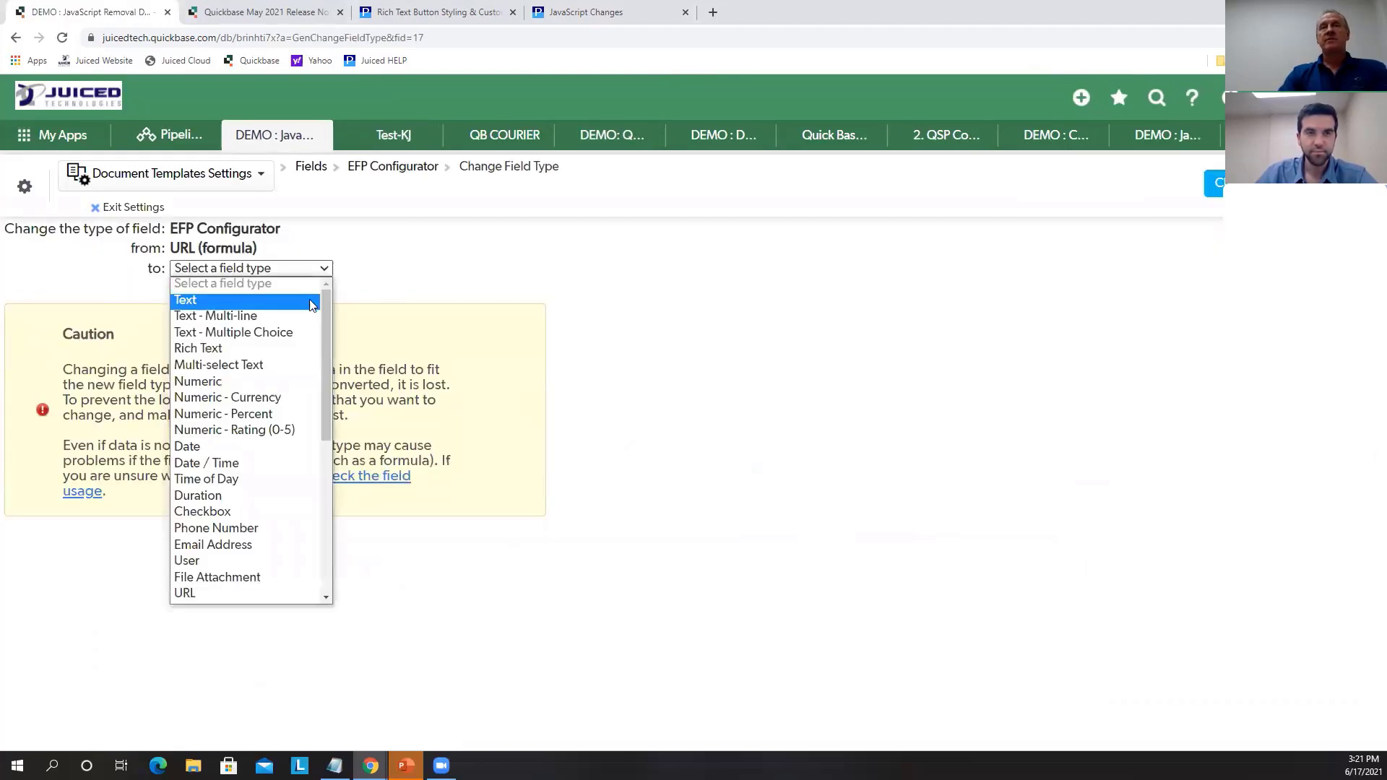
pyautogui.scroll(-5, 325, 331)
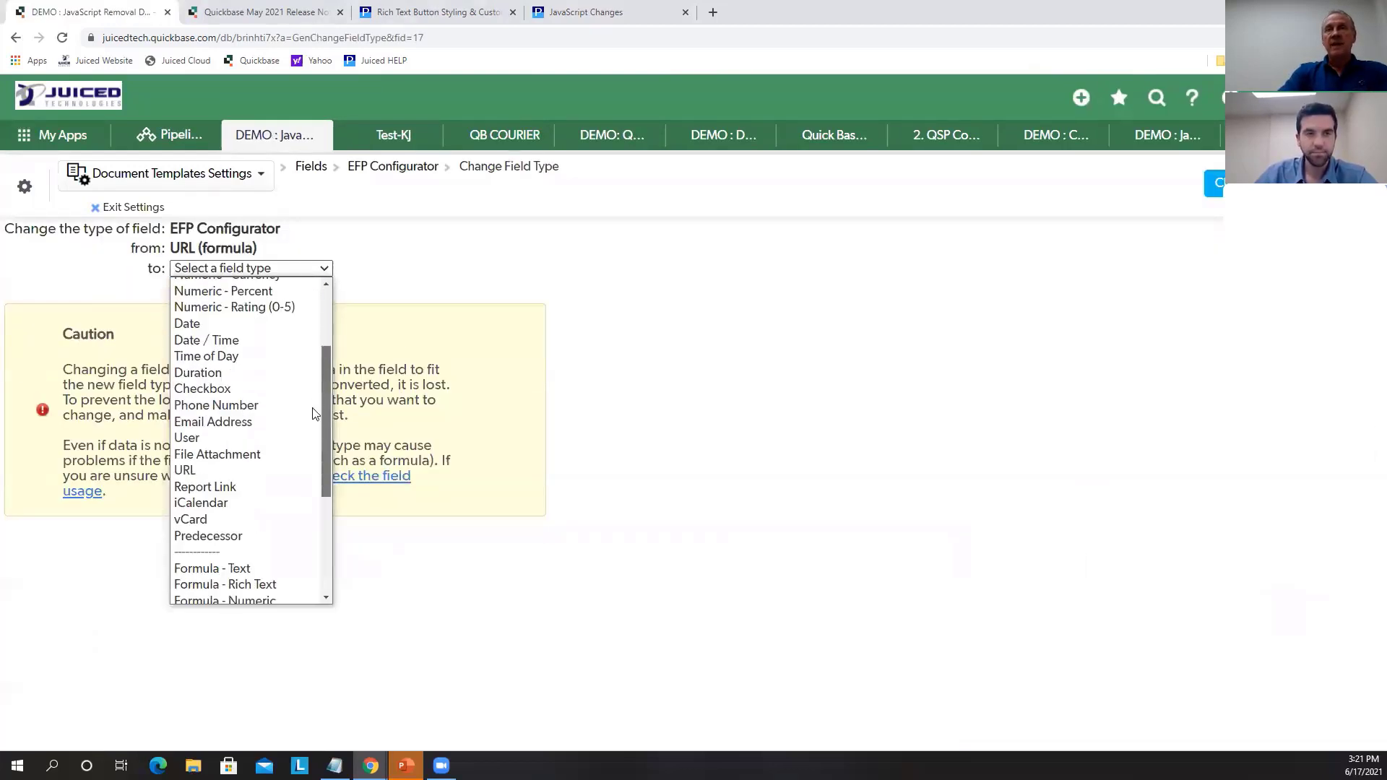
pyautogui.click(217, 382)
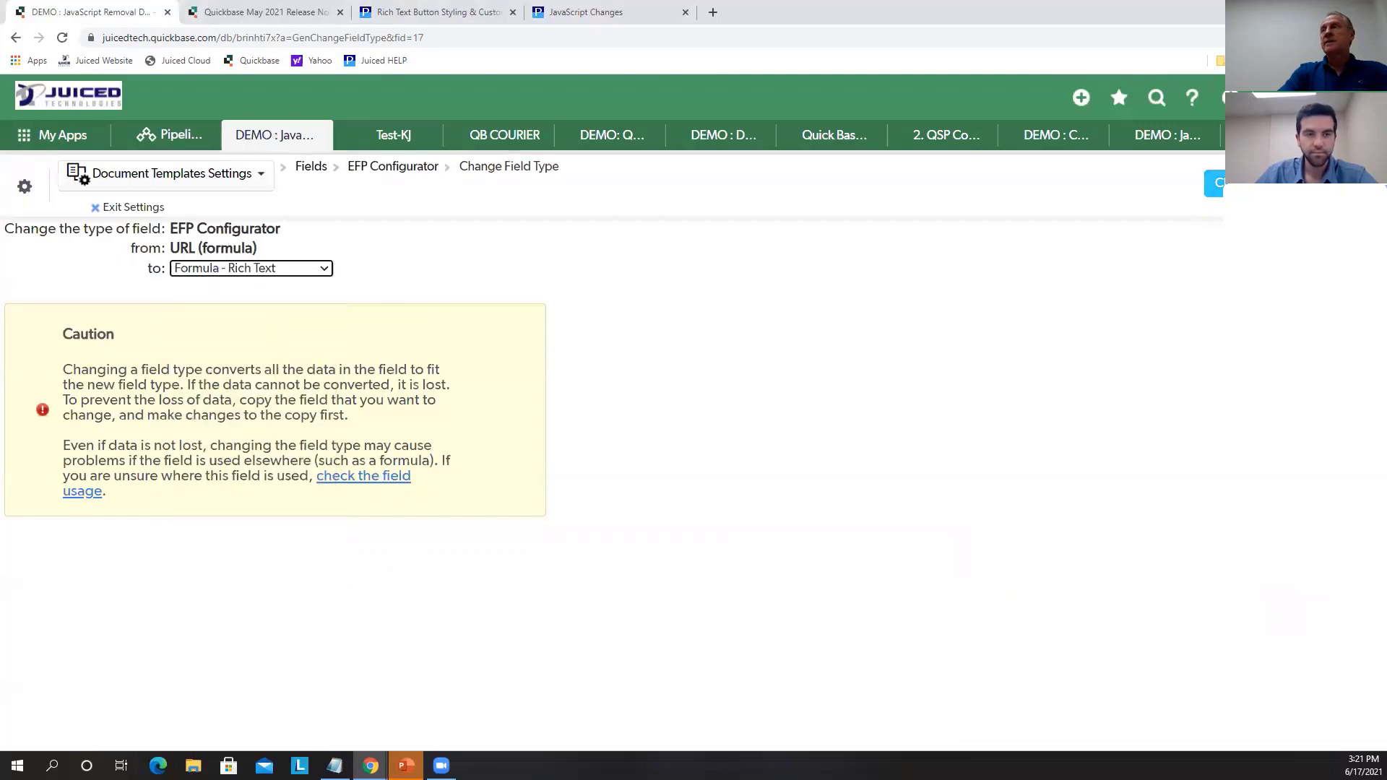
pyautogui.click(1215, 184)
pyautogui.scroll(-1, 1188, 557)
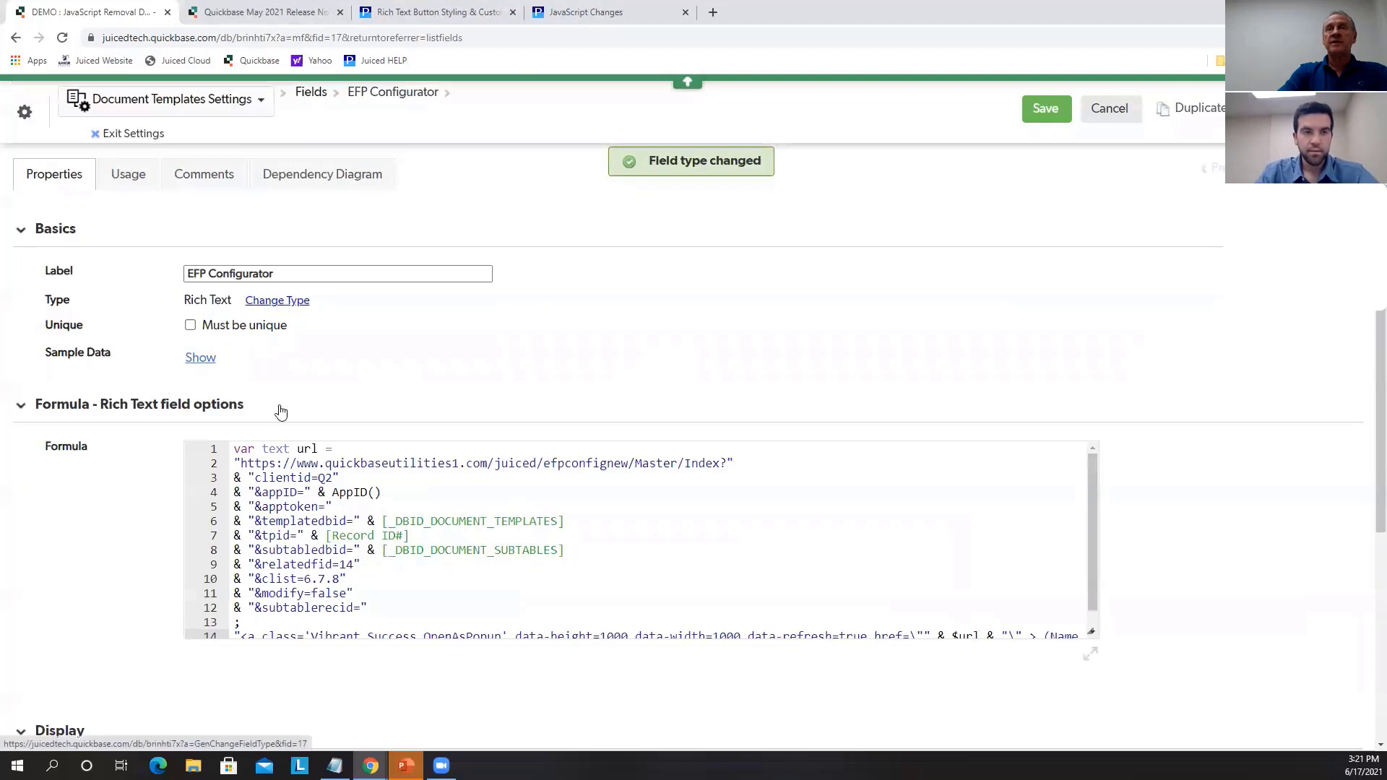
# Replace the placeholder button name in the EFP Configurator formula's link with the field label "EFP Configurator" and save the field
pyautogui.scroll(-1, 550, 504)
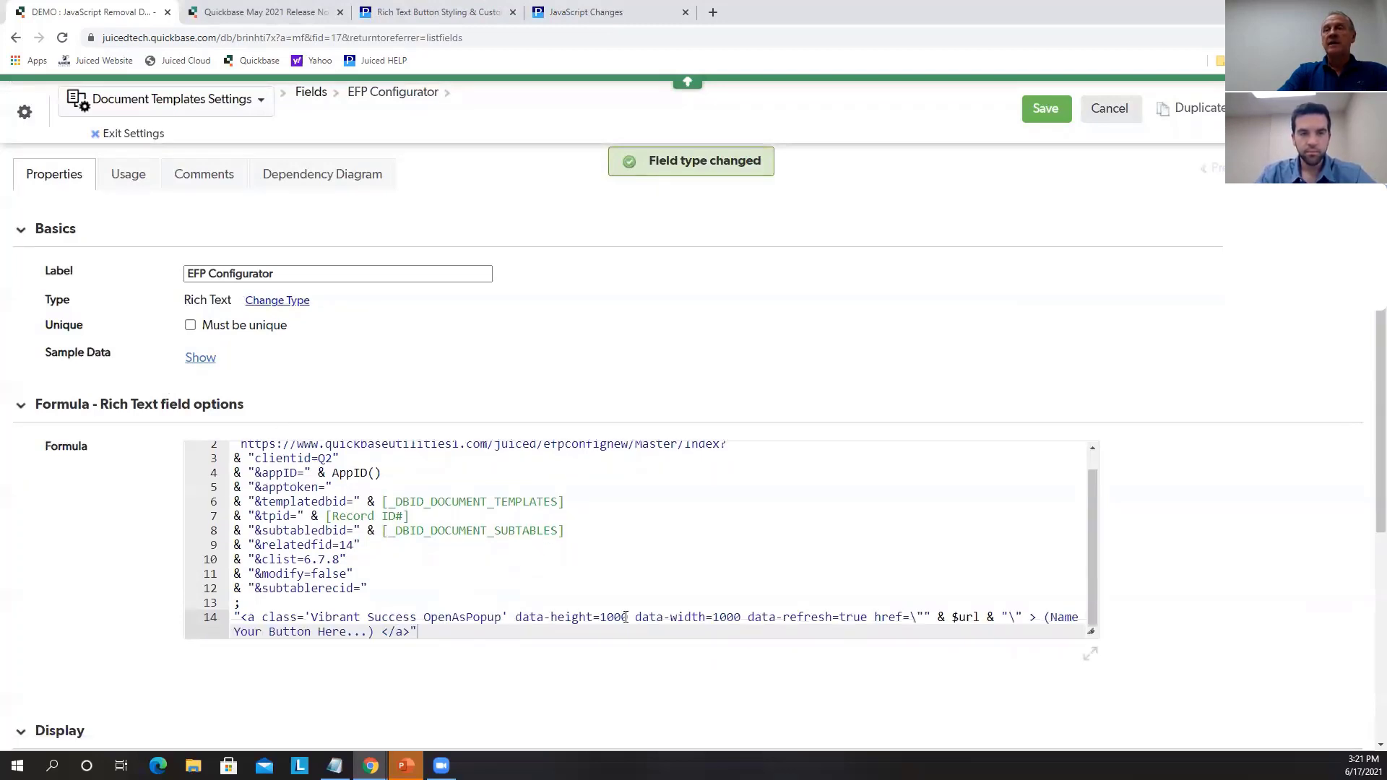
pyautogui.click(1043, 619)
pyautogui.click(243, 278)
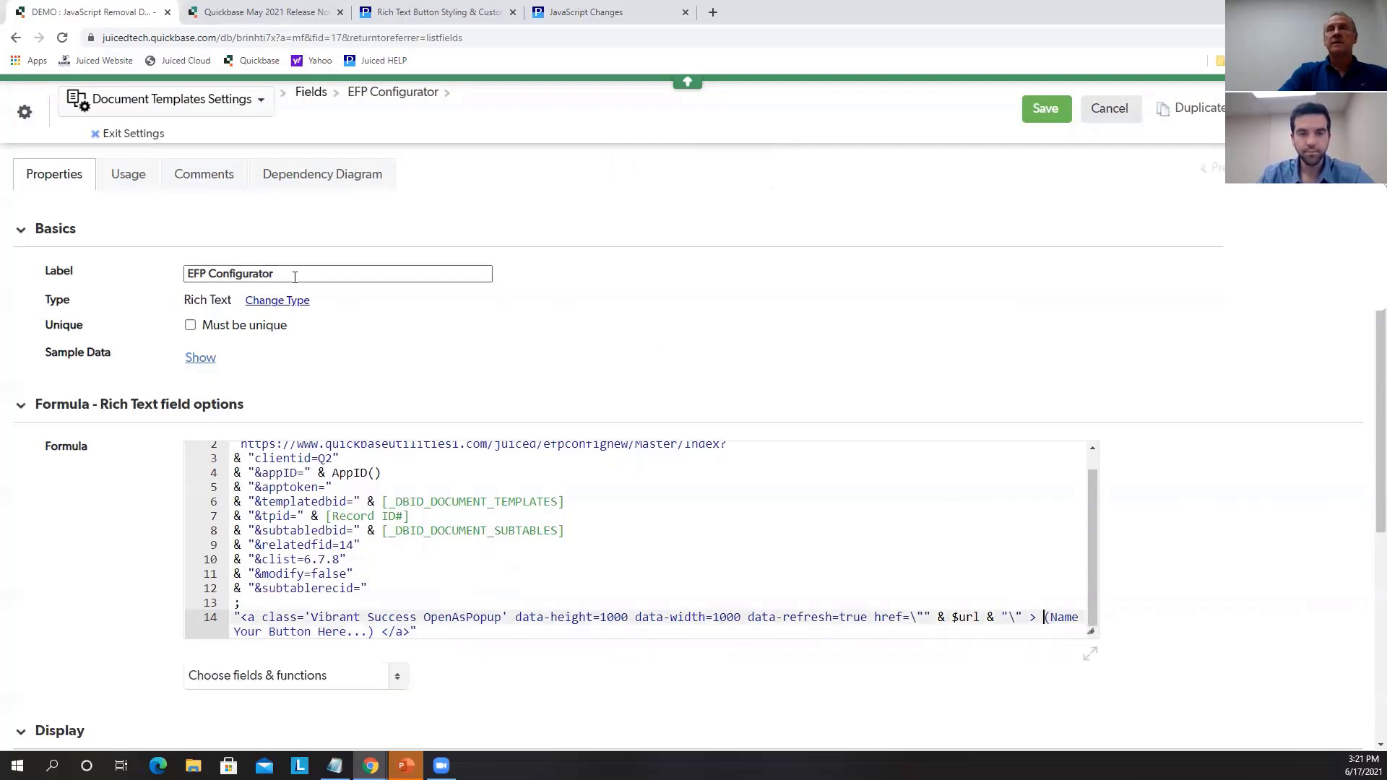
pyautogui.hotkey('ctrl', 'a')
pyautogui.hotkey('ctrl', 'c')
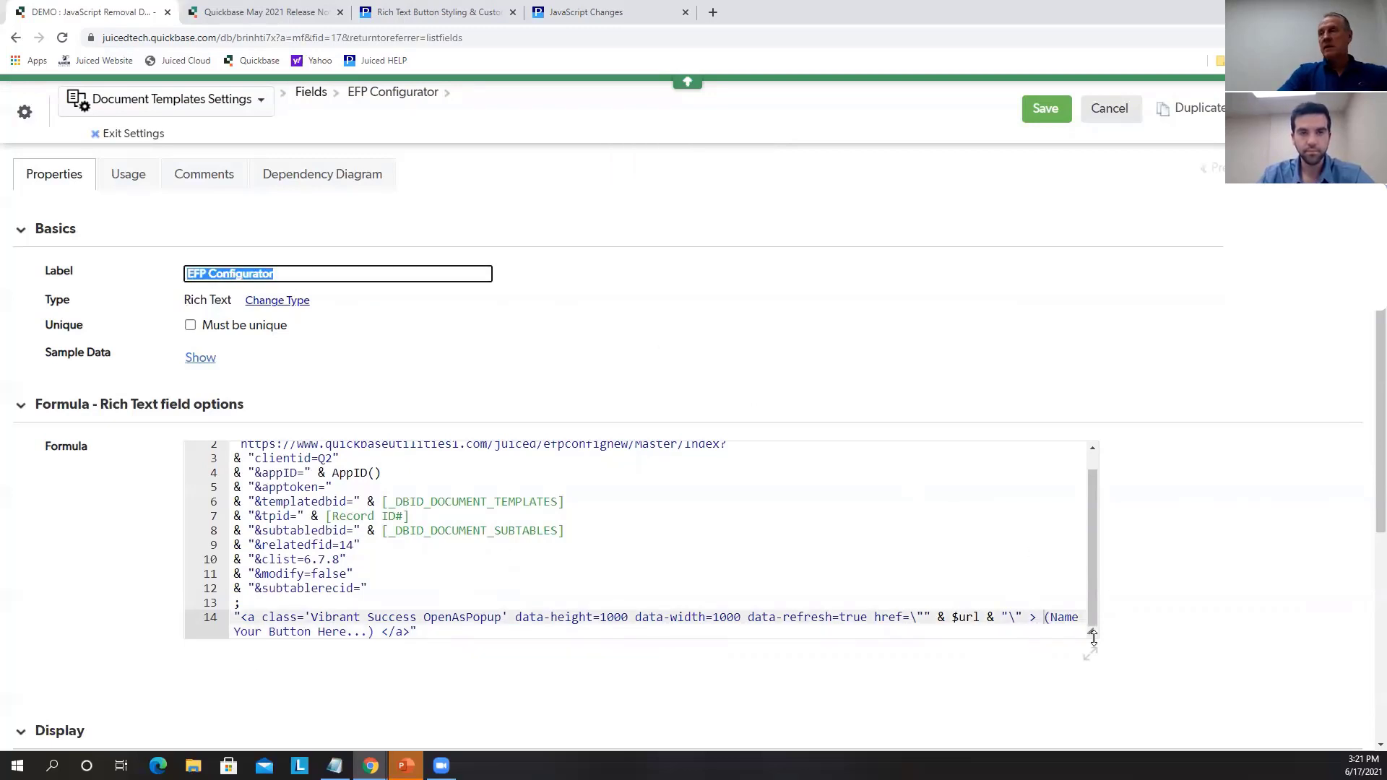
pyautogui.click(1040, 619)
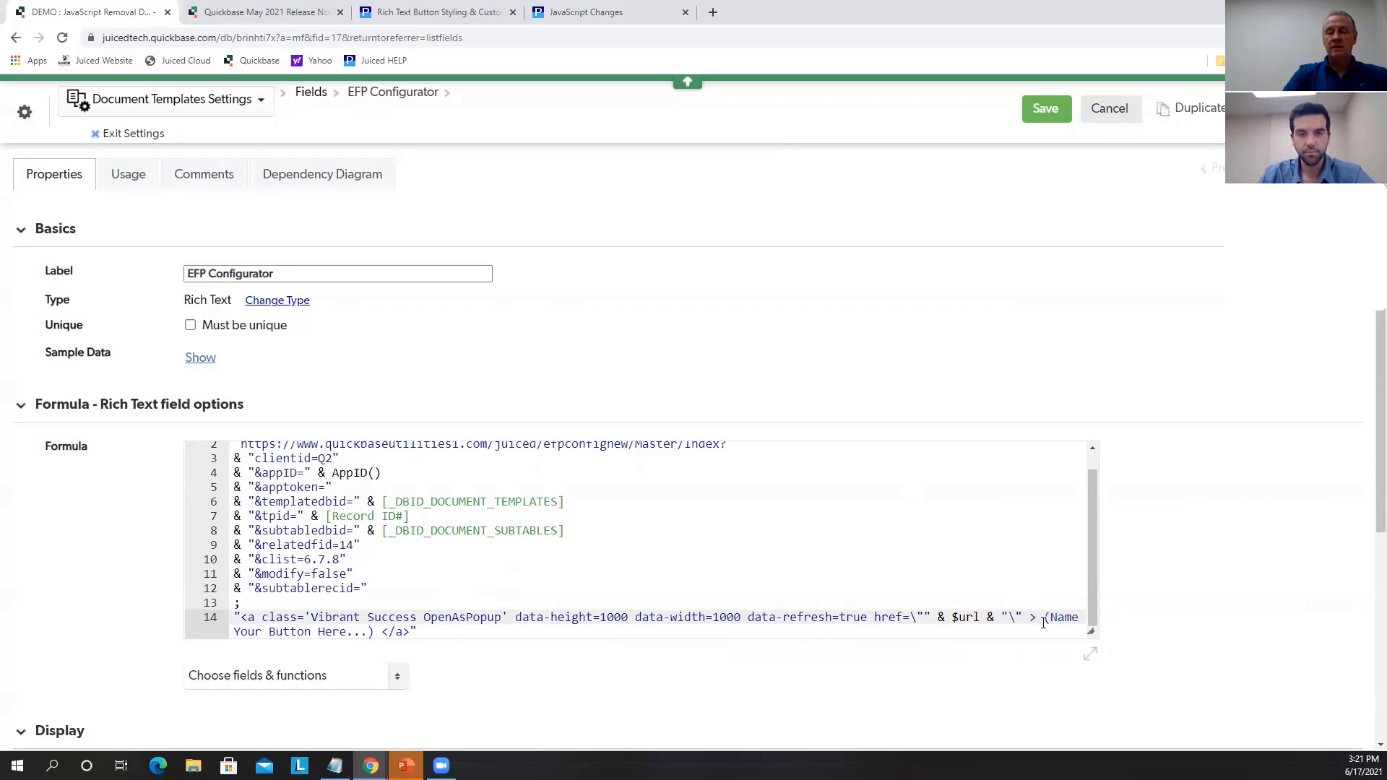
pyautogui.hotkey('ctrl', 'v')
pyautogui.press('Delete')
pyautogui.press('Delete')
pyautogui.press('Delete')
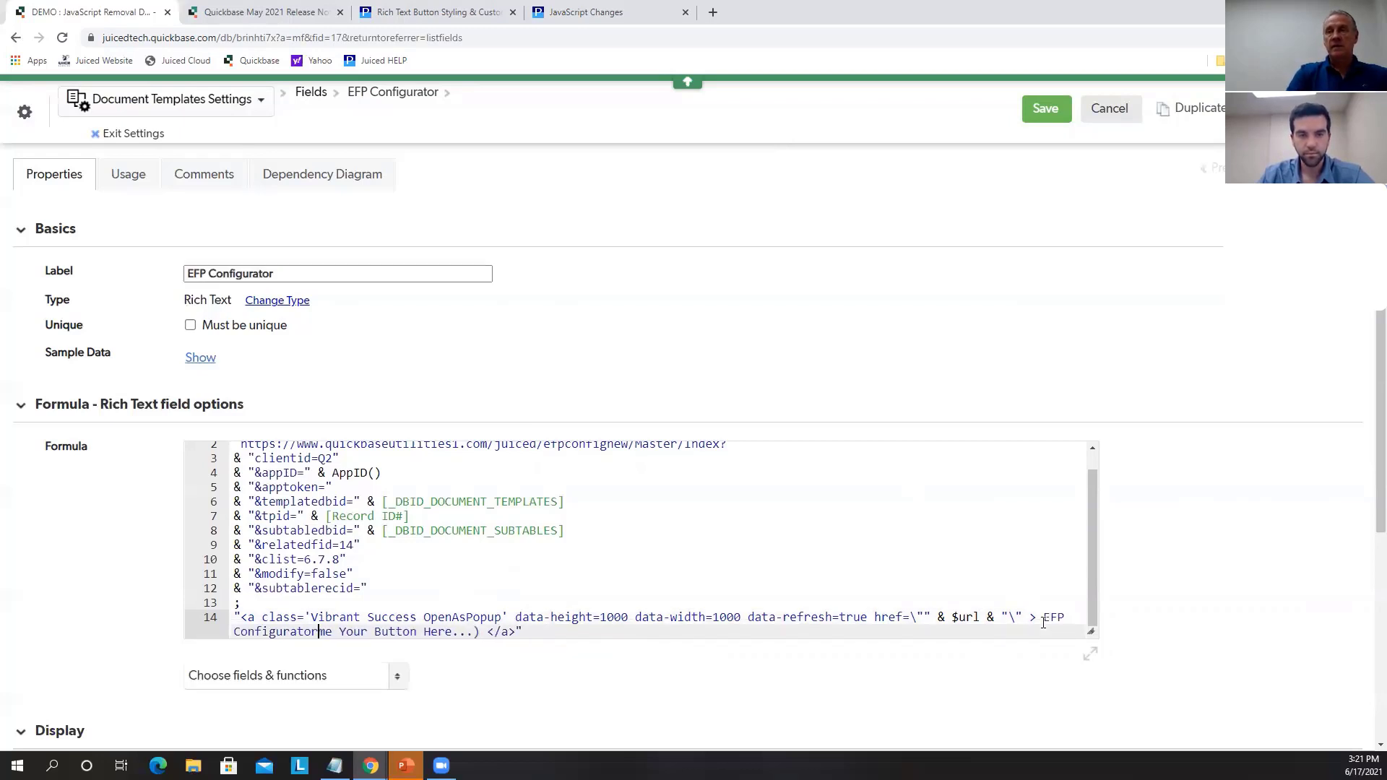
pyautogui.press('Delete')
pyautogui.press('Delete')
pyautogui.press('Delete')
pyautogui.press('Delete')
pyautogui.press('Delete')
pyautogui.press('Delete')
pyautogui.press('Delete')
pyautogui.press('Delete')
pyautogui.press('Delete')
pyautogui.press('Delete')
pyautogui.press('Delete')
pyautogui.press('Delete')
pyautogui.press('Delete')
pyautogui.press('Delete')
pyautogui.press('Delete')
pyautogui.press('Delete')
pyautogui.press('Delete')
pyautogui.press('Delete')
pyautogui.press('Delete')
pyautogui.press('Delete')
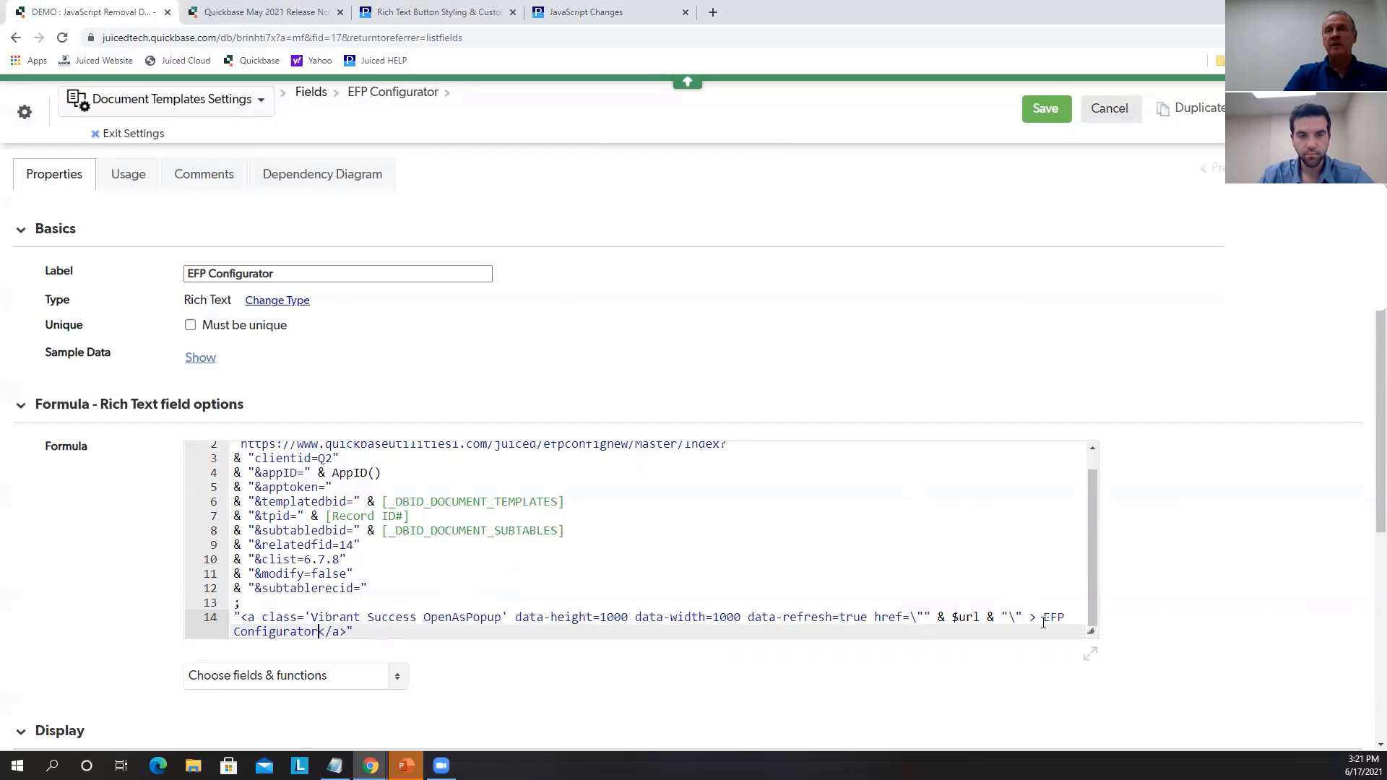
pyautogui.click(1051, 109)
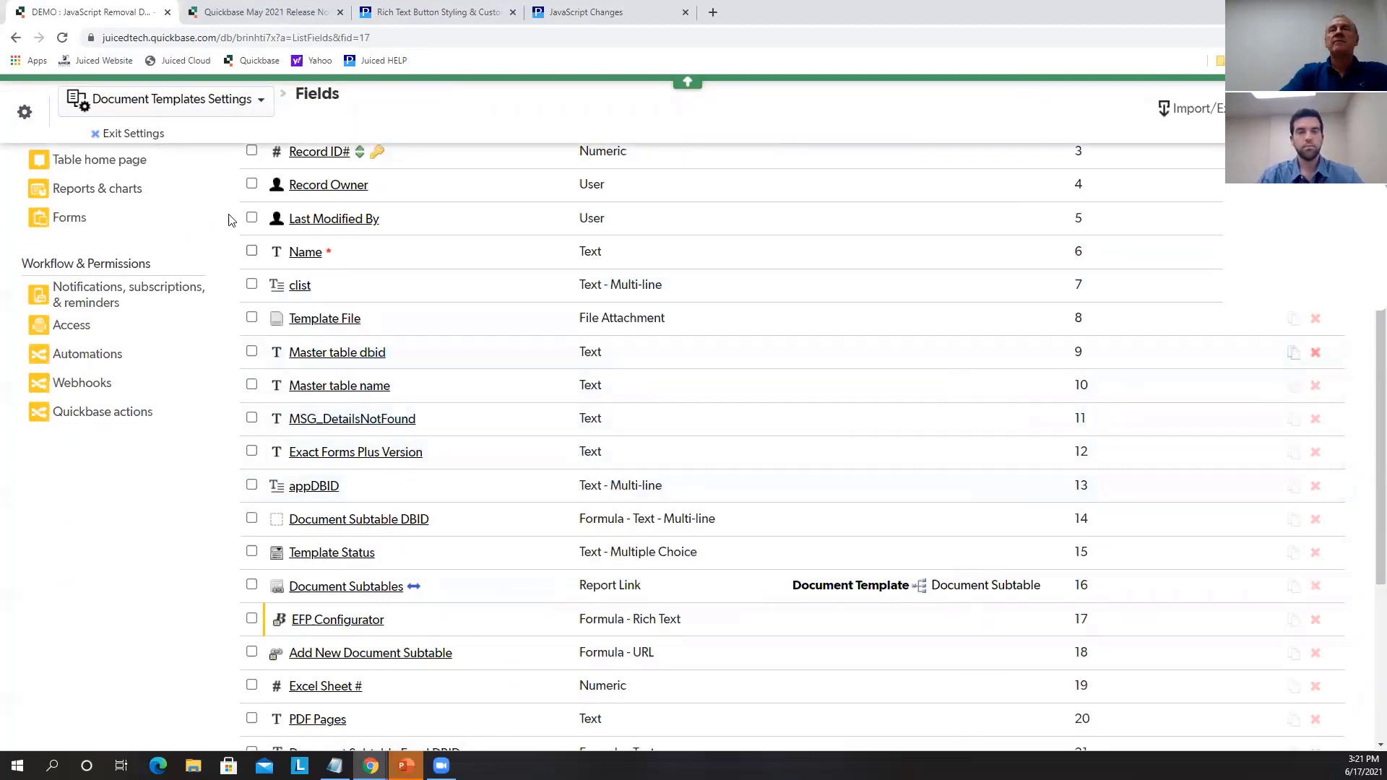
# Return to the Document Templates report and test the EFP Configurator popup for Sample Invoice Template, closing it after viewing
pyautogui.click(134, 133)
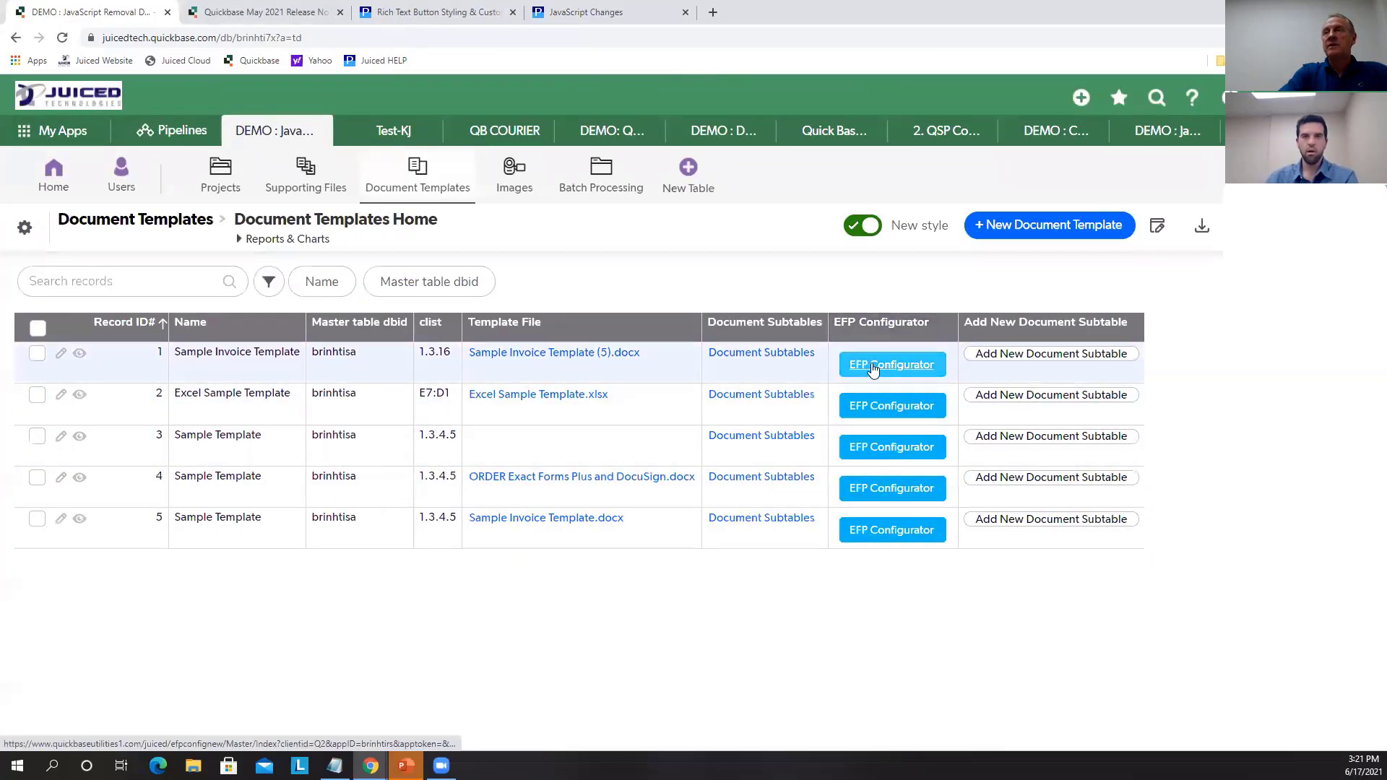
pyautogui.click(886, 368)
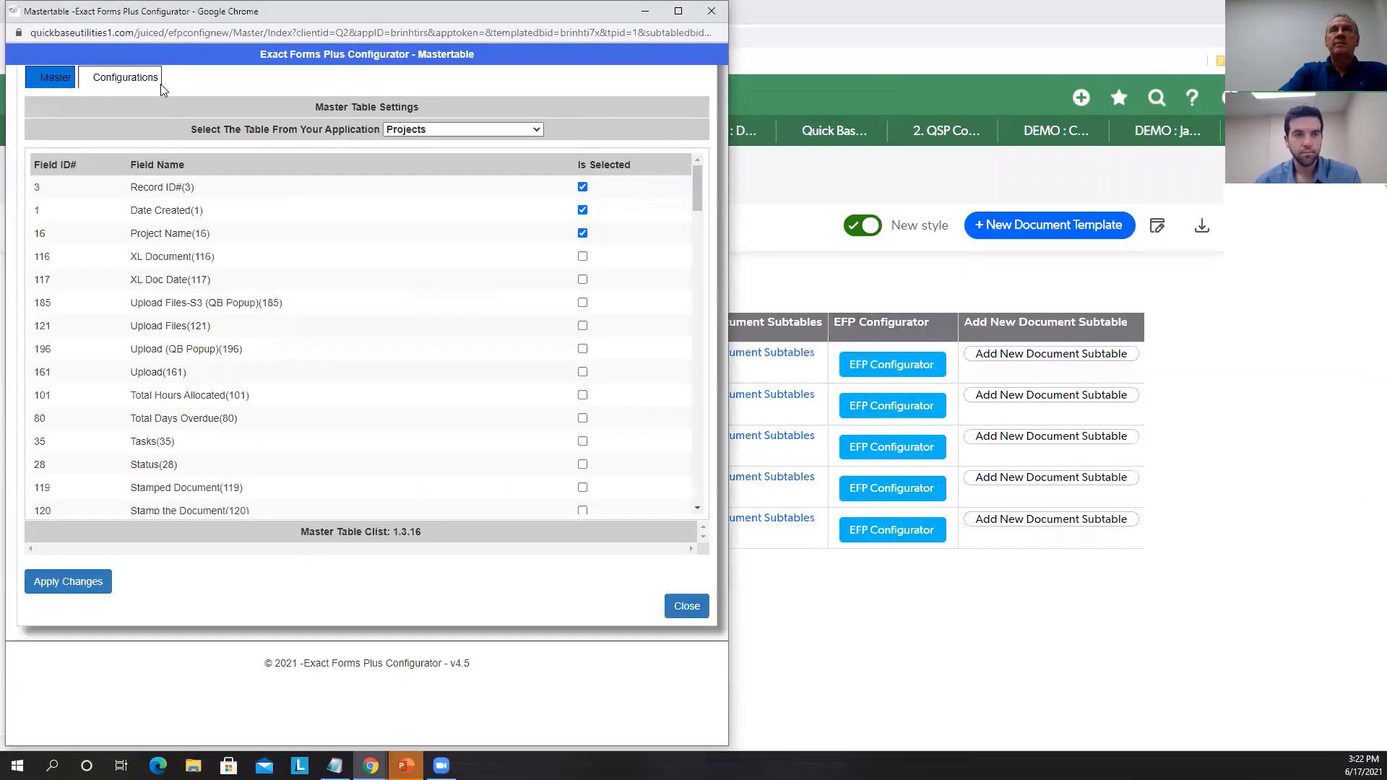
pyautogui.moveTo(240, 23); pyautogui.dragTo(390, 125)
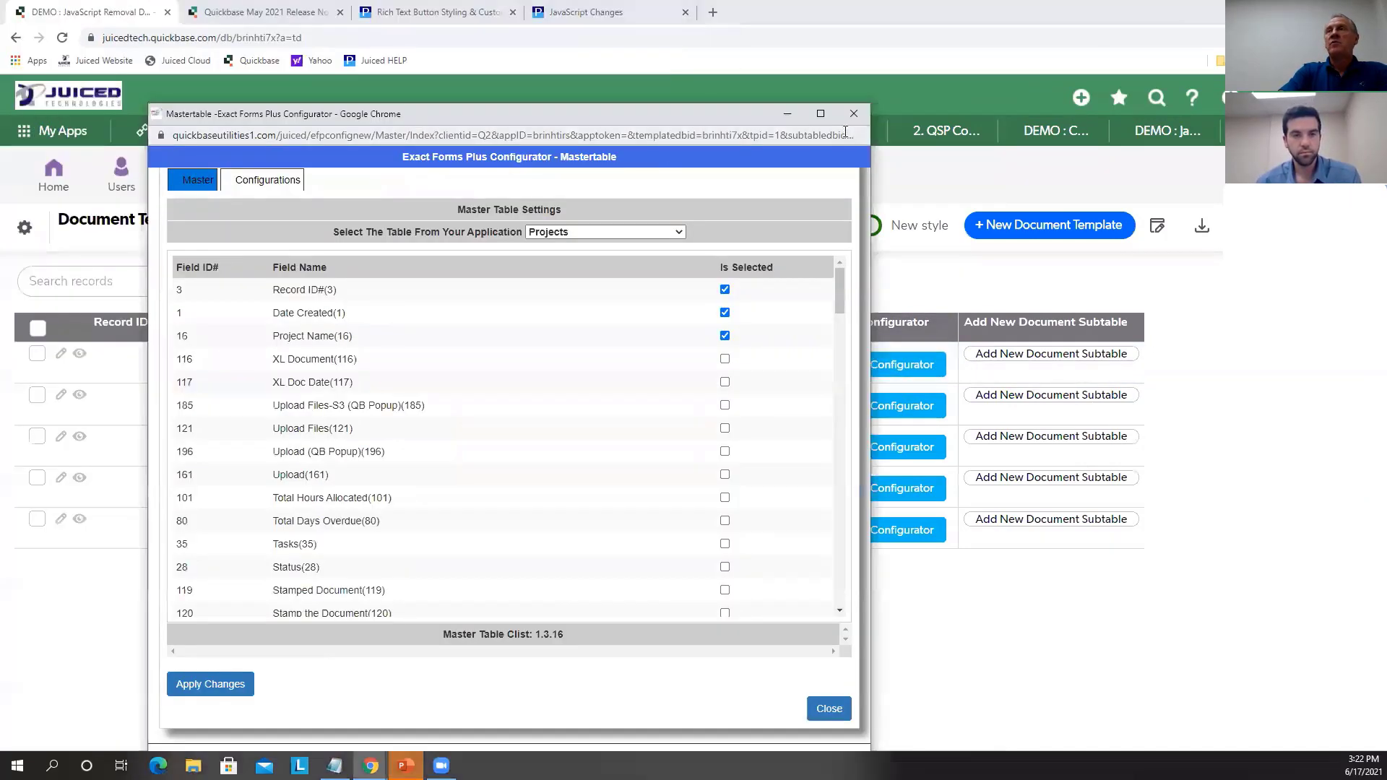
pyautogui.click(844, 116)
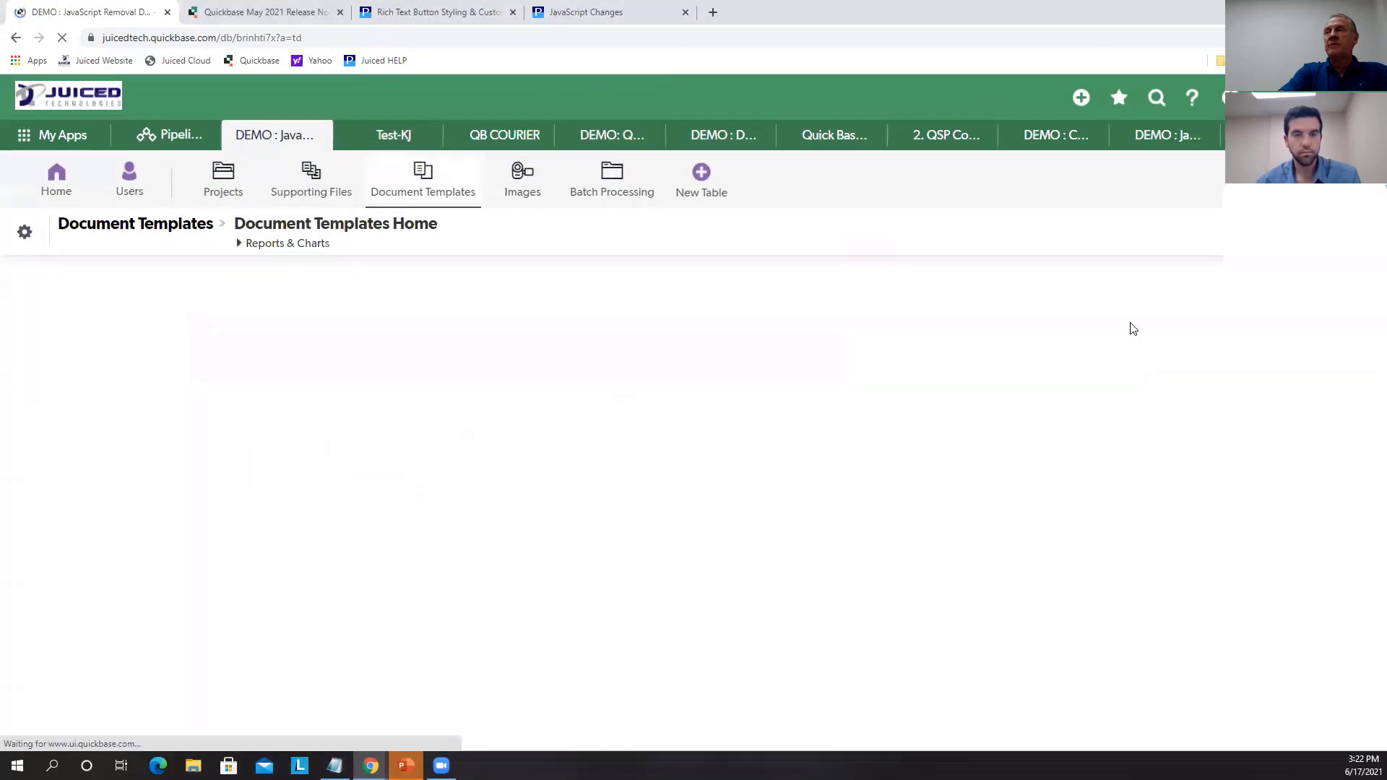
# Change the type of the Add New Document Subtable field to Formula - Rich Text
pyautogui.click(1130, 324)
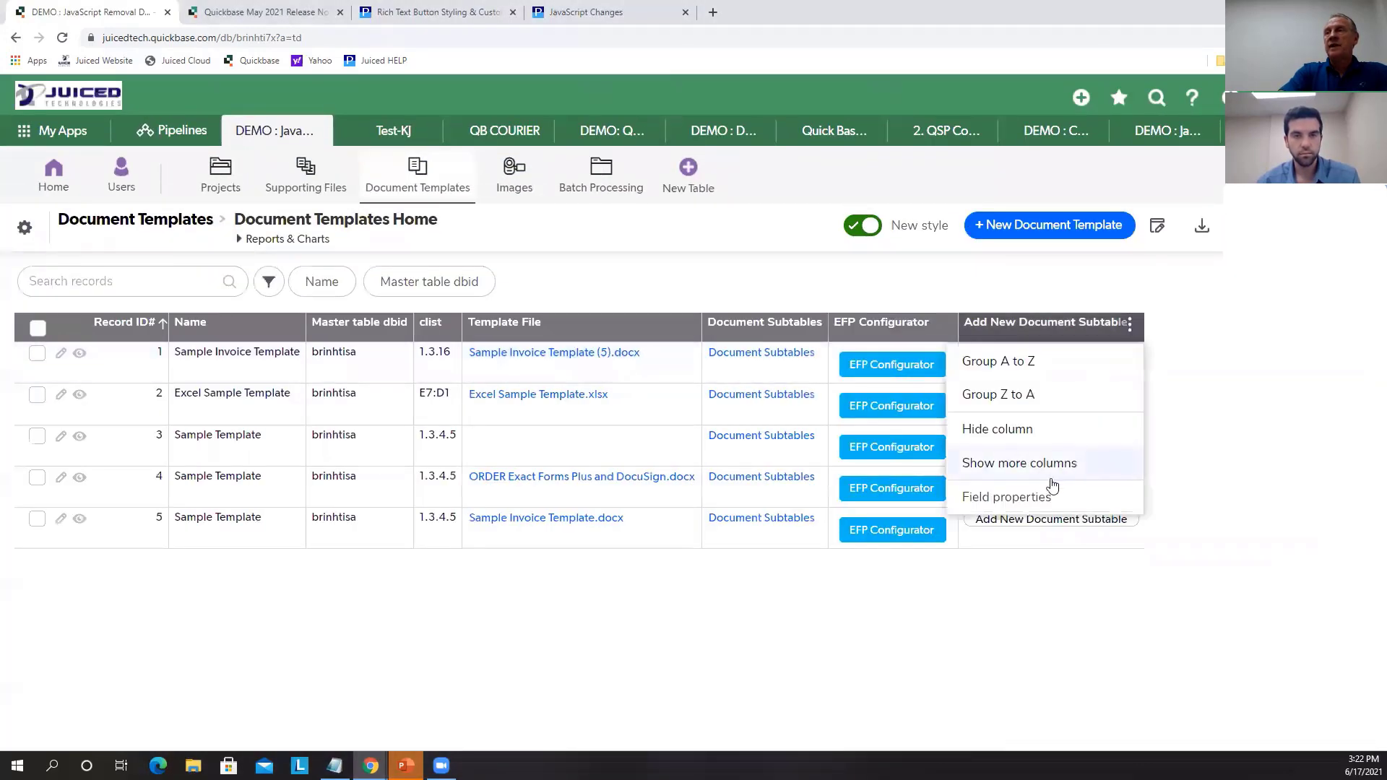
pyautogui.click(1040, 496)
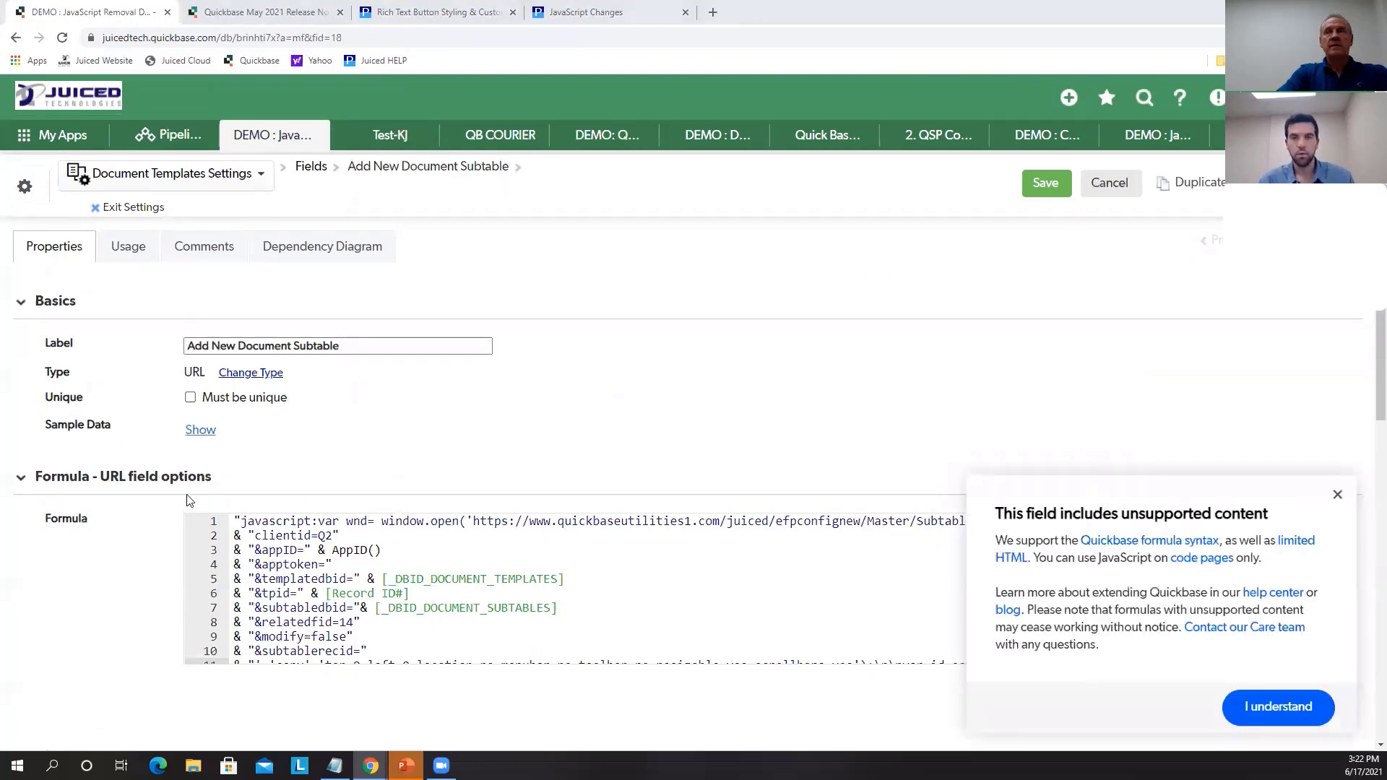
pyautogui.click(254, 373)
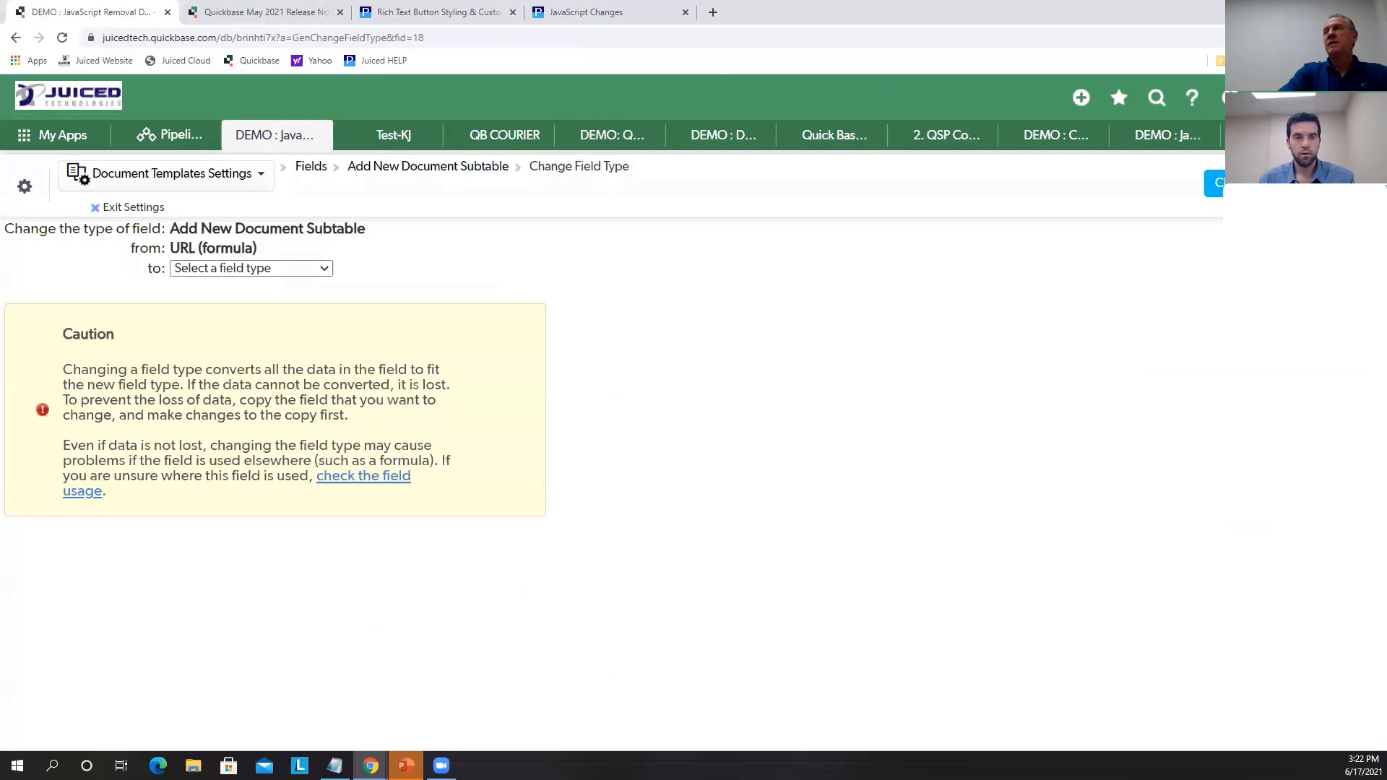
pyautogui.click(309, 277)
pyautogui.scroll(-5, 301, 463)
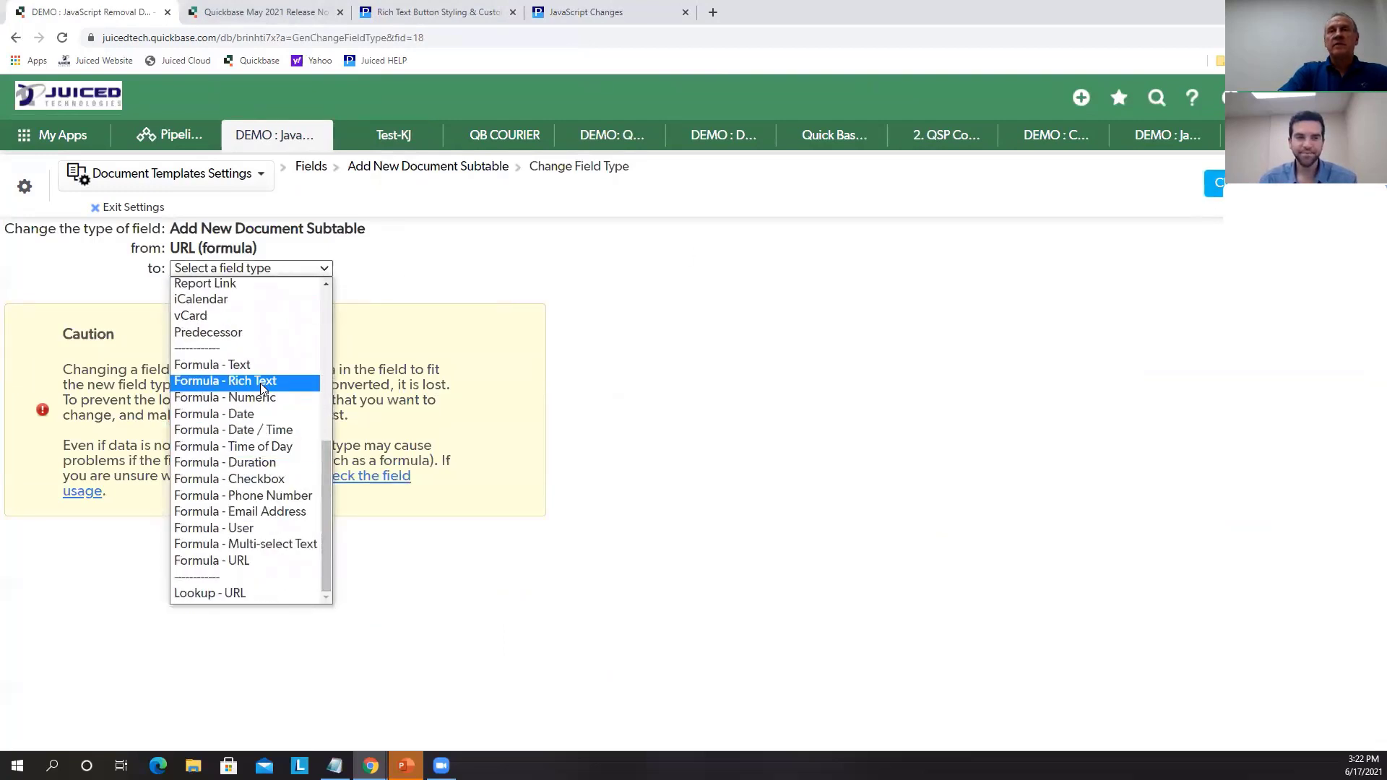
pyautogui.click(225, 381)
pyautogui.click(1213, 183)
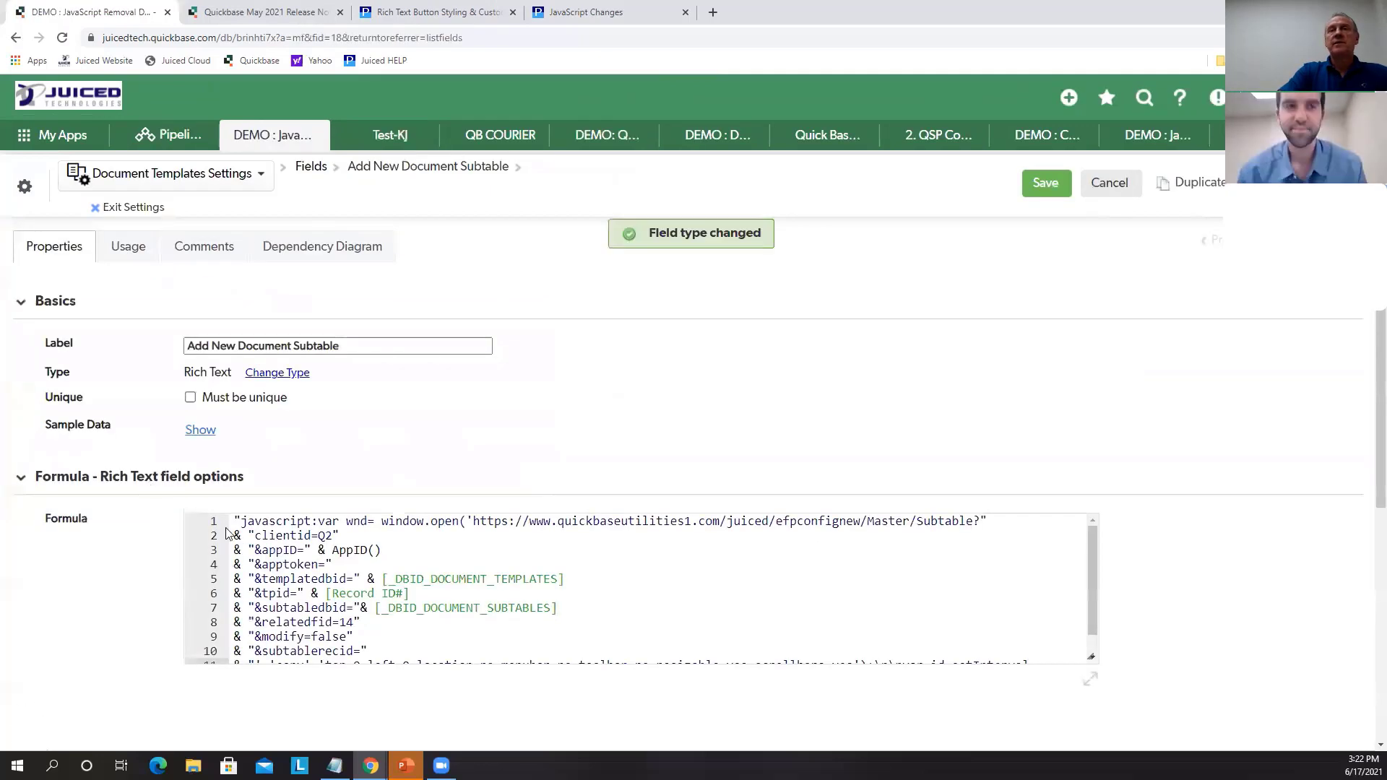
# Replace the JavaScript window.open code at the formula's start with "var text url =", putting the quoted URL on its own line
pyautogui.click(470, 521)
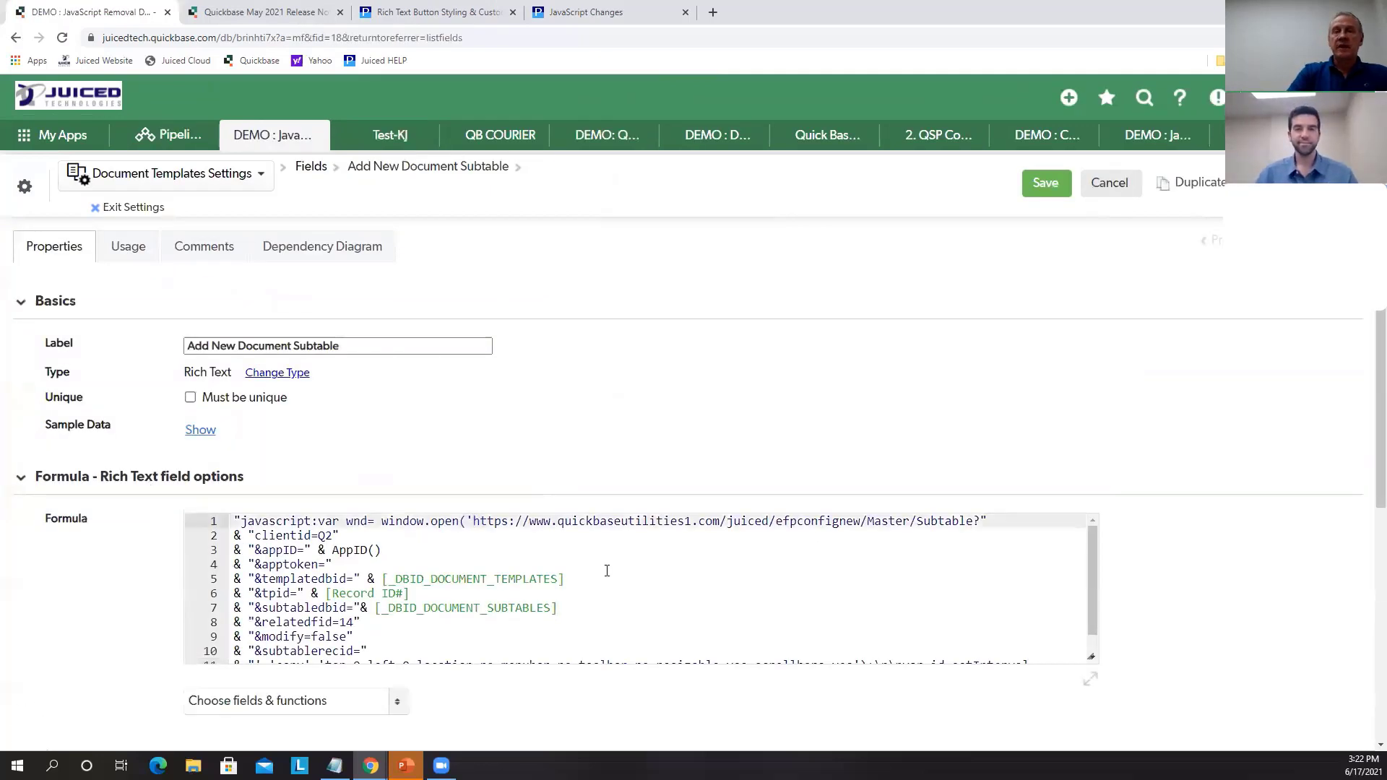
pyautogui.press('Return')
pyautogui.write('"')
pyautogui.hotkey('ctrl', 'Home')
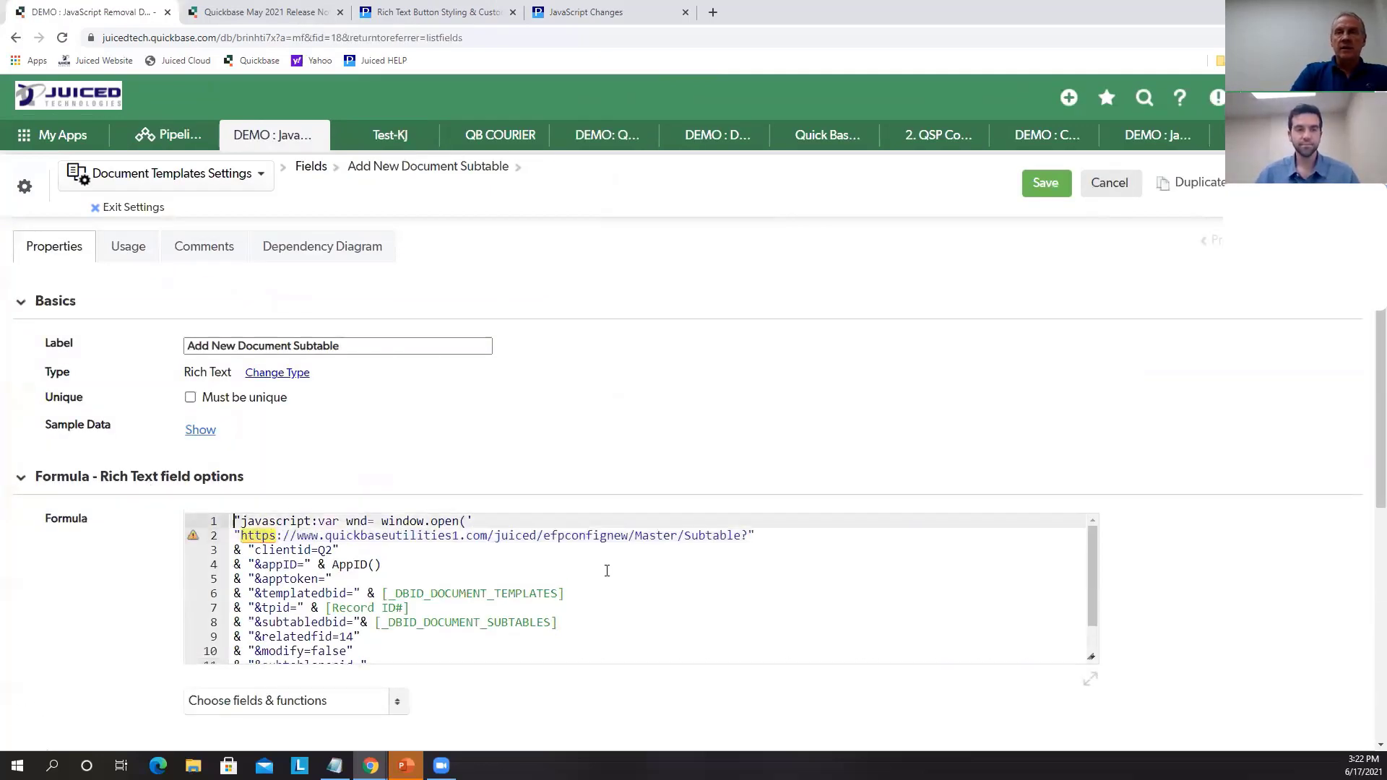
pyautogui.moveTo(476, 521); pyautogui.dragTo(207, 520)
pyautogui.write('var text url =')
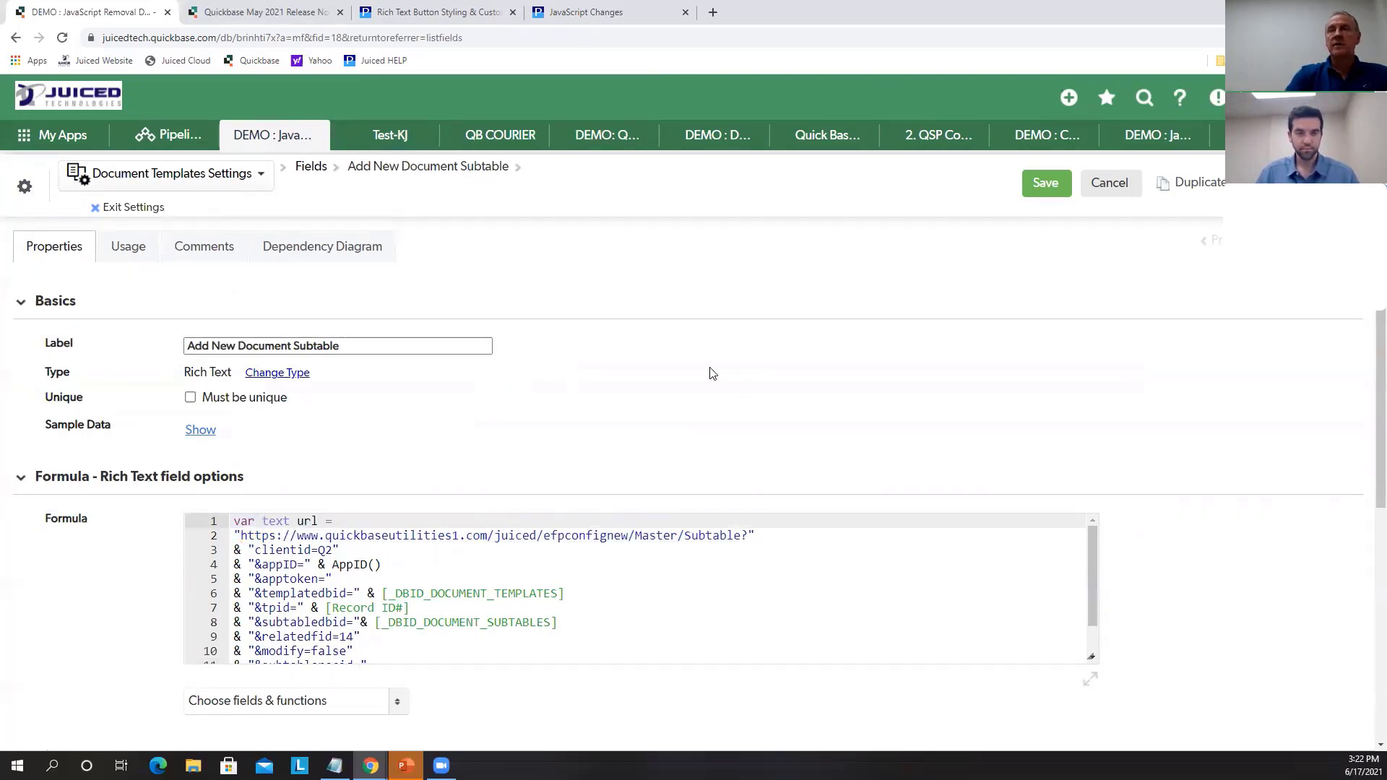
# Replace the formula's trailing JavaScript with a semicolon and a 'Vibrant Success OpenAsPopup' link to $url, with height 1000, width 1000 and data-refresh=true
pyautogui.scroll(-3, 734, 381)
pyautogui.click(443, 381)
pyautogui.scroll(-1, 443, 384)
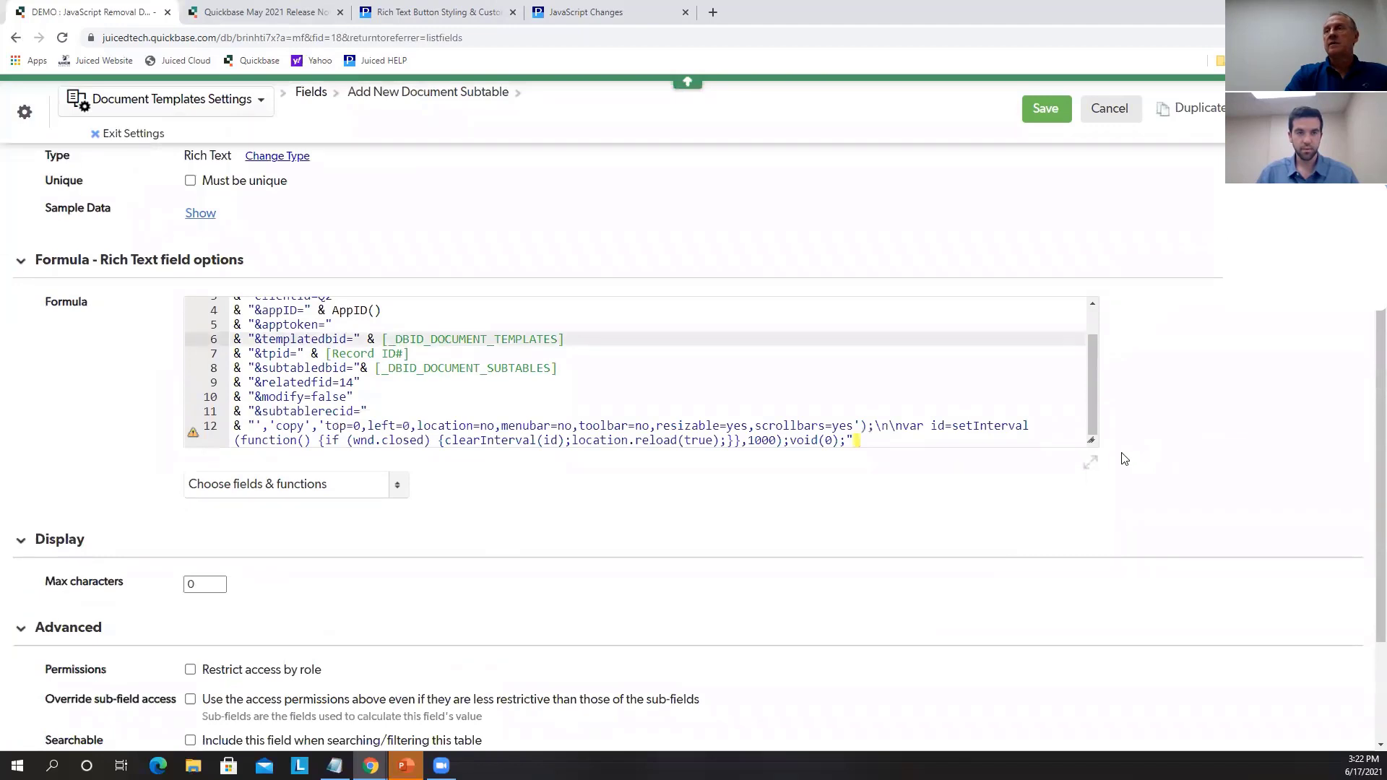
pyautogui.moveTo(1085, 441); pyautogui.dragTo(1160, 702)
pyautogui.click(750, 572)
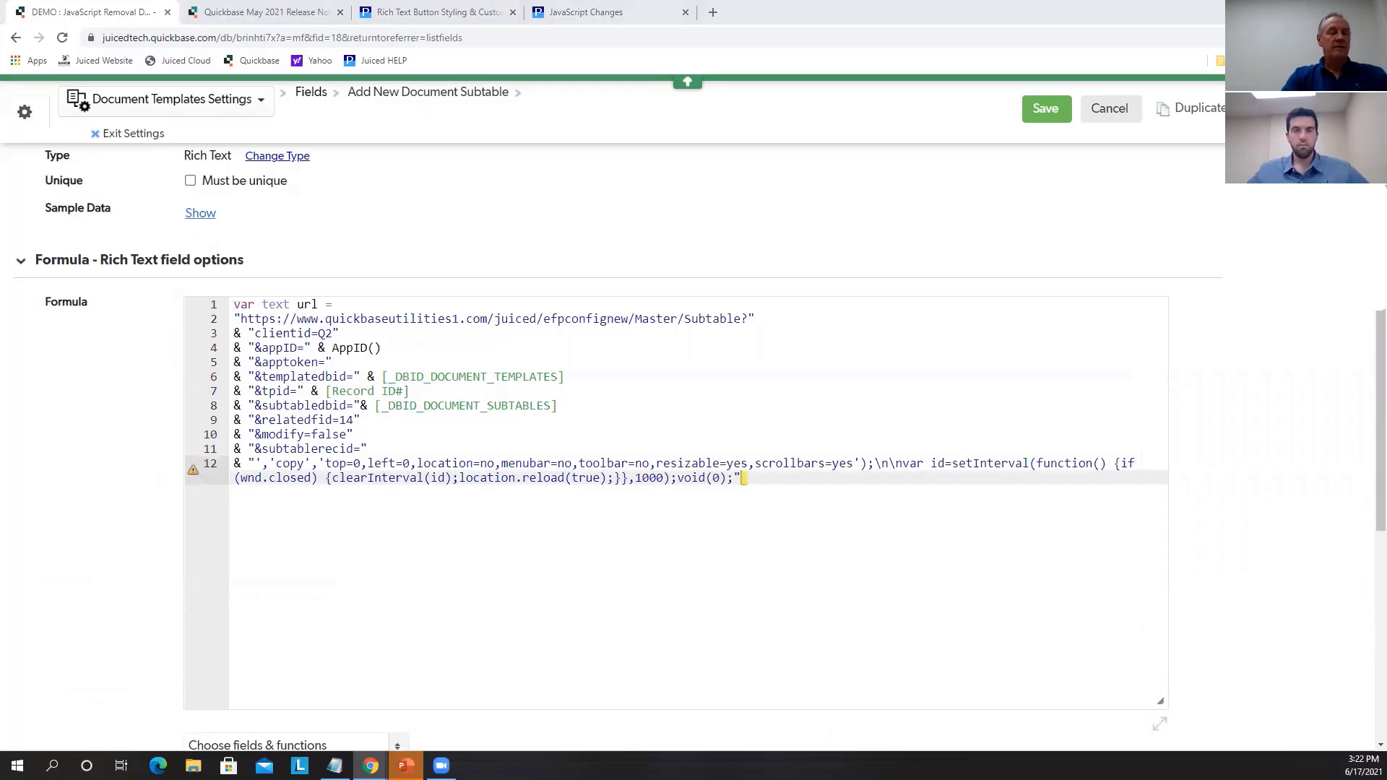
pyautogui.moveTo(755, 480); pyautogui.dragTo(211, 466)
pyautogui.write('; "<a class=\'Vibrant Success OpenAsPopup\' data-height=1000 data-width=1000 data-refresh=true href=\\"" & $url & "\\" > (Name Your Button Here...) </a>"')
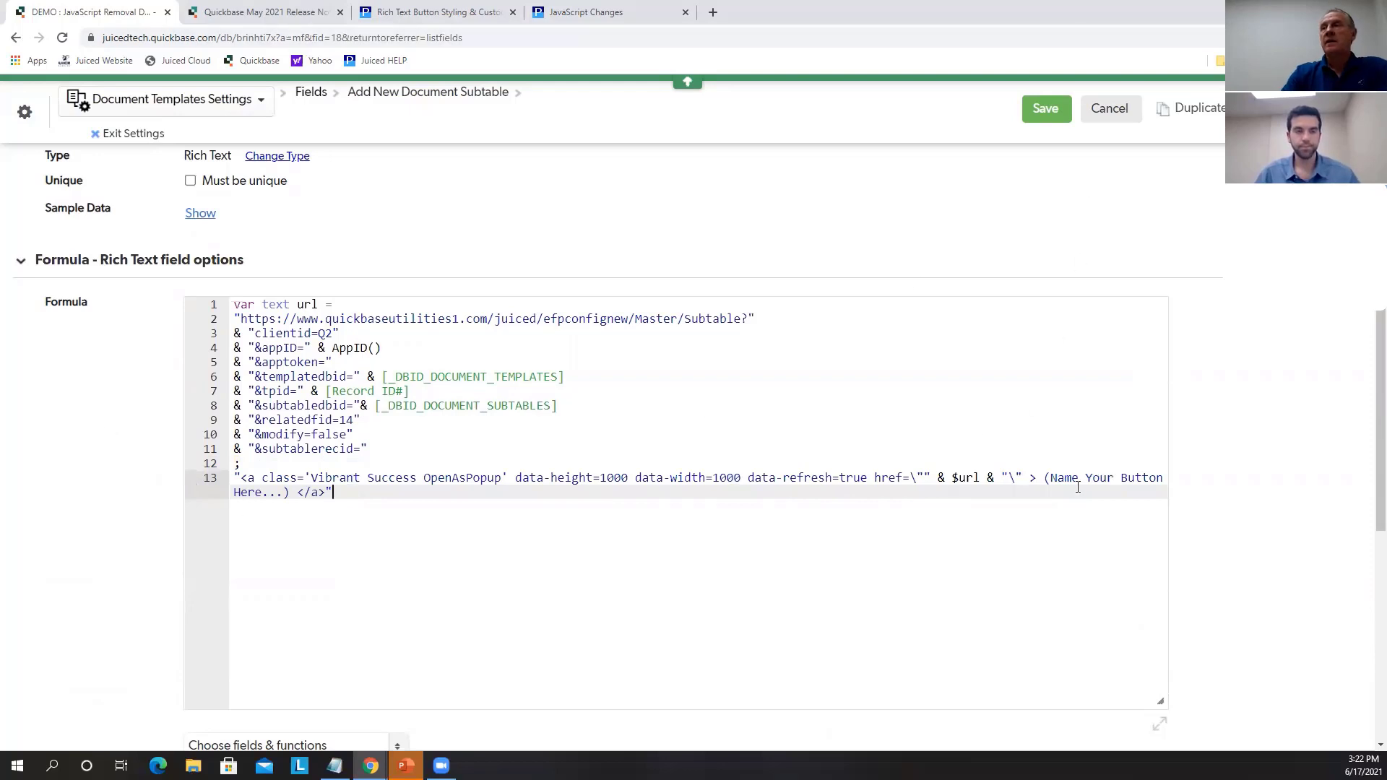
# Replace the placeholder button name in the link with the field label "Add New Document Subtable" and save the field
pyautogui.scroll(2, 361, 232)
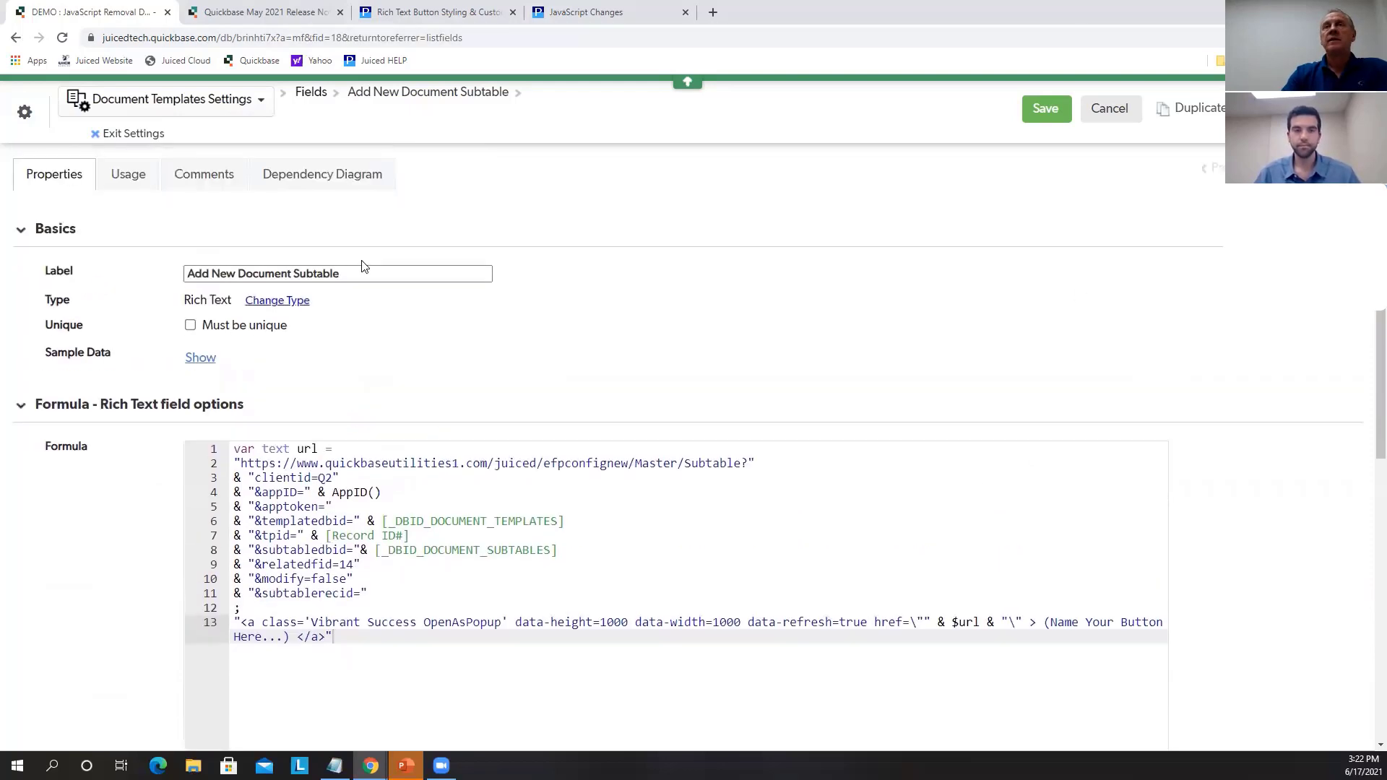
pyautogui.tripleClick(362, 272)
pyautogui.hotkey('ctrl', 'c')
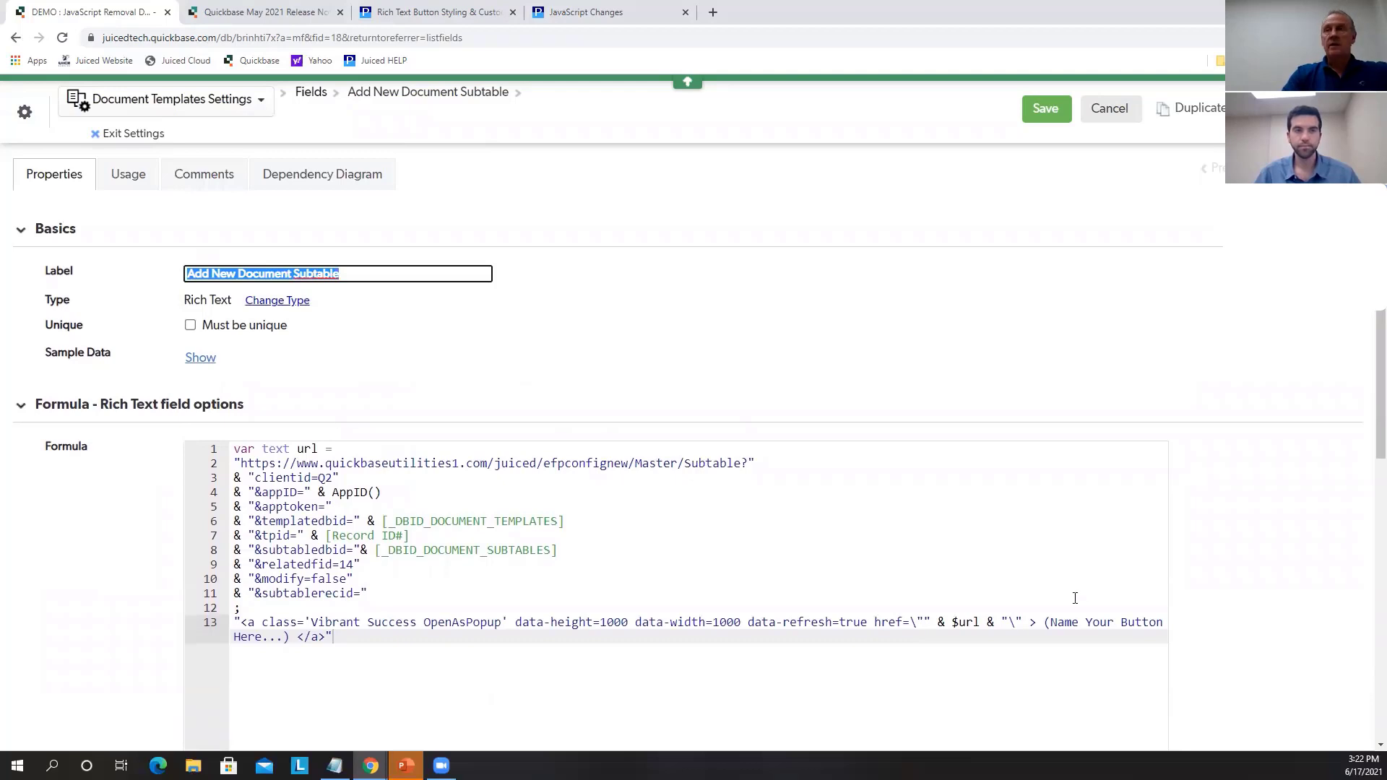
pyautogui.click(1039, 621)
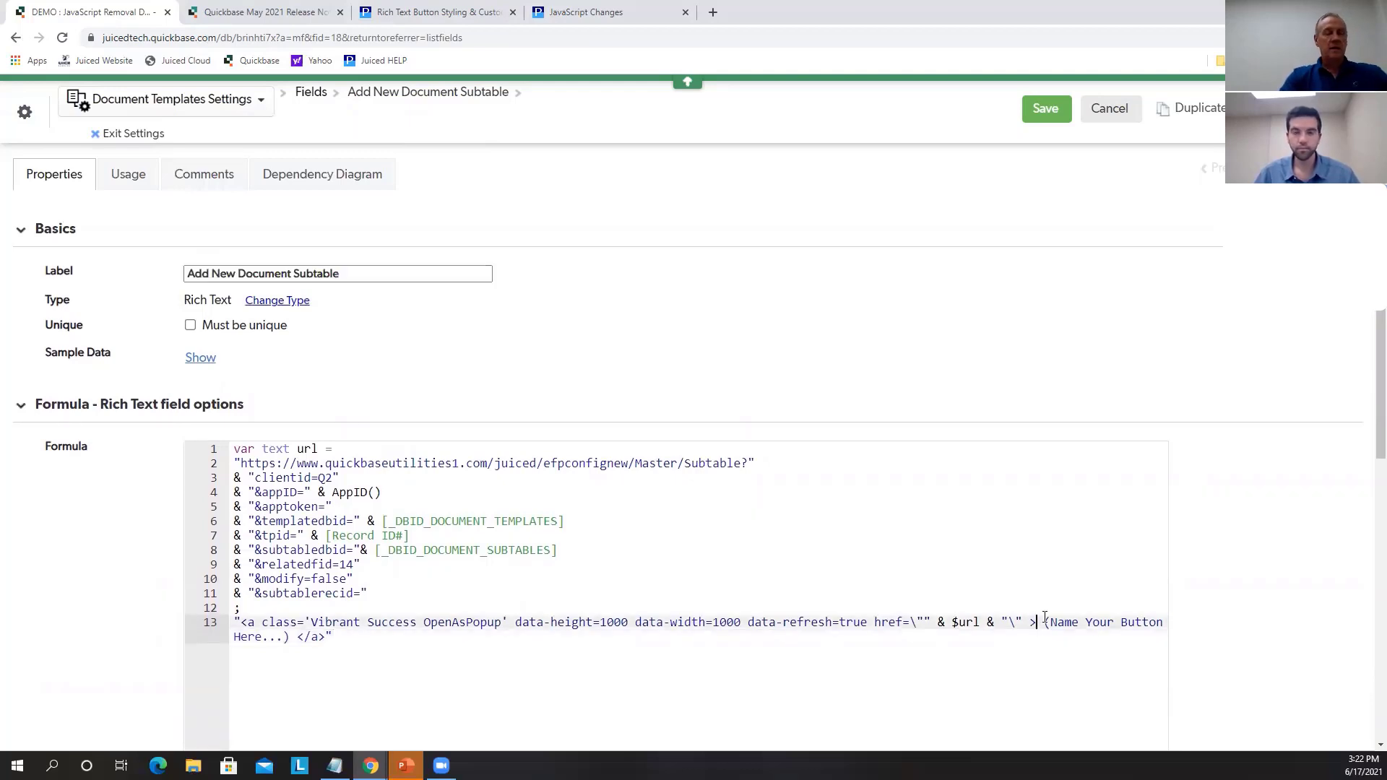
pyautogui.hotkey('ctrl', 'v')
pyautogui.press('Delete')
pyautogui.press('Delete')
pyautogui.press('Delete')
pyautogui.press('Delete')
pyautogui.press('Delete')
pyautogui.press('Delete')
pyautogui.press('Delete')
pyautogui.press('Delete')
pyautogui.press('Delete')
pyautogui.press('Delete')
pyautogui.press('Delete')
pyautogui.press('Delete')
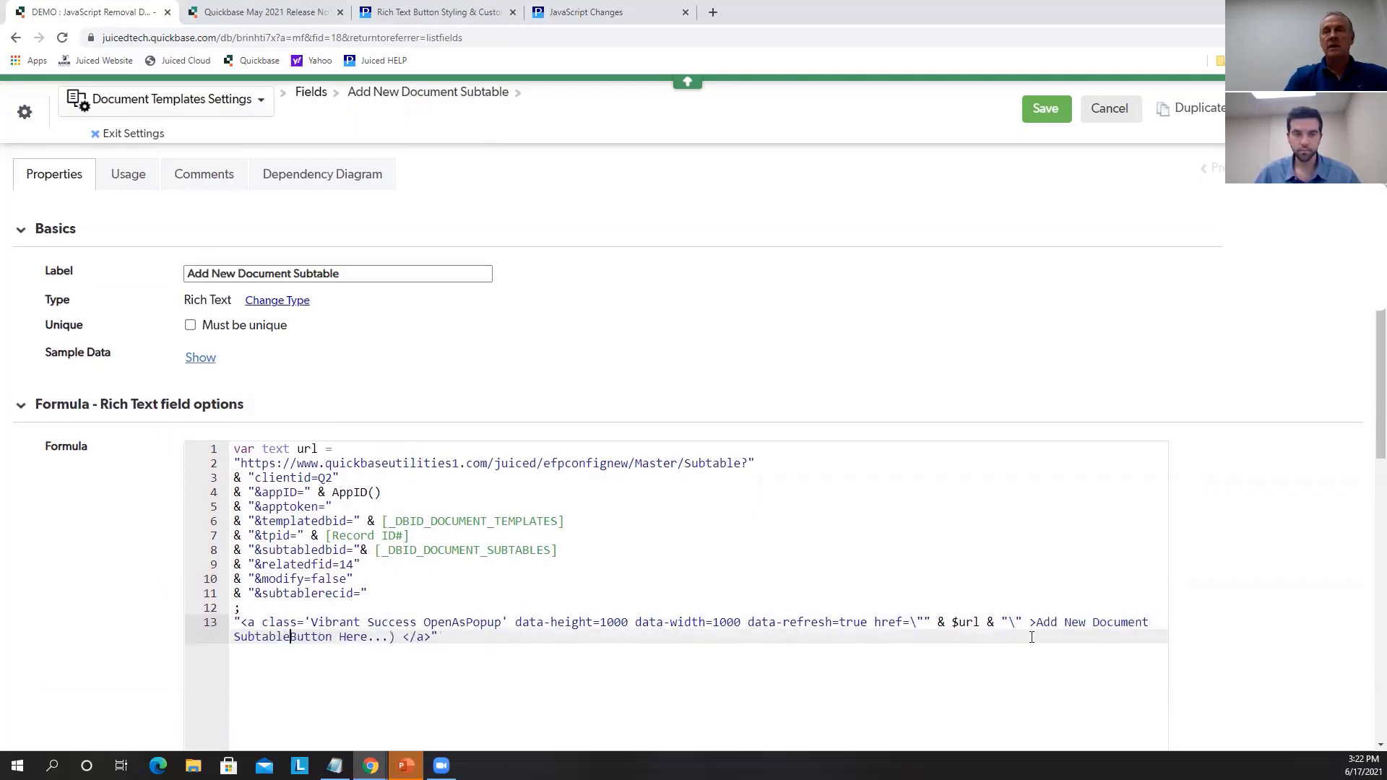
pyautogui.press('Delete')
pyautogui.press('Delete')
pyautogui.press('Delete')
pyautogui.press('Delete')
pyautogui.press('Delete')
pyautogui.press('Delete')
pyautogui.press('Delete')
pyautogui.press('Delete')
pyautogui.press('Delete')
pyautogui.press('Delete')
pyautogui.press('Delete')
pyautogui.press('Delete')
pyautogui.press('Delete')
pyautogui.press('Delete')
pyautogui.press('Delete')
pyautogui.press('Delete')
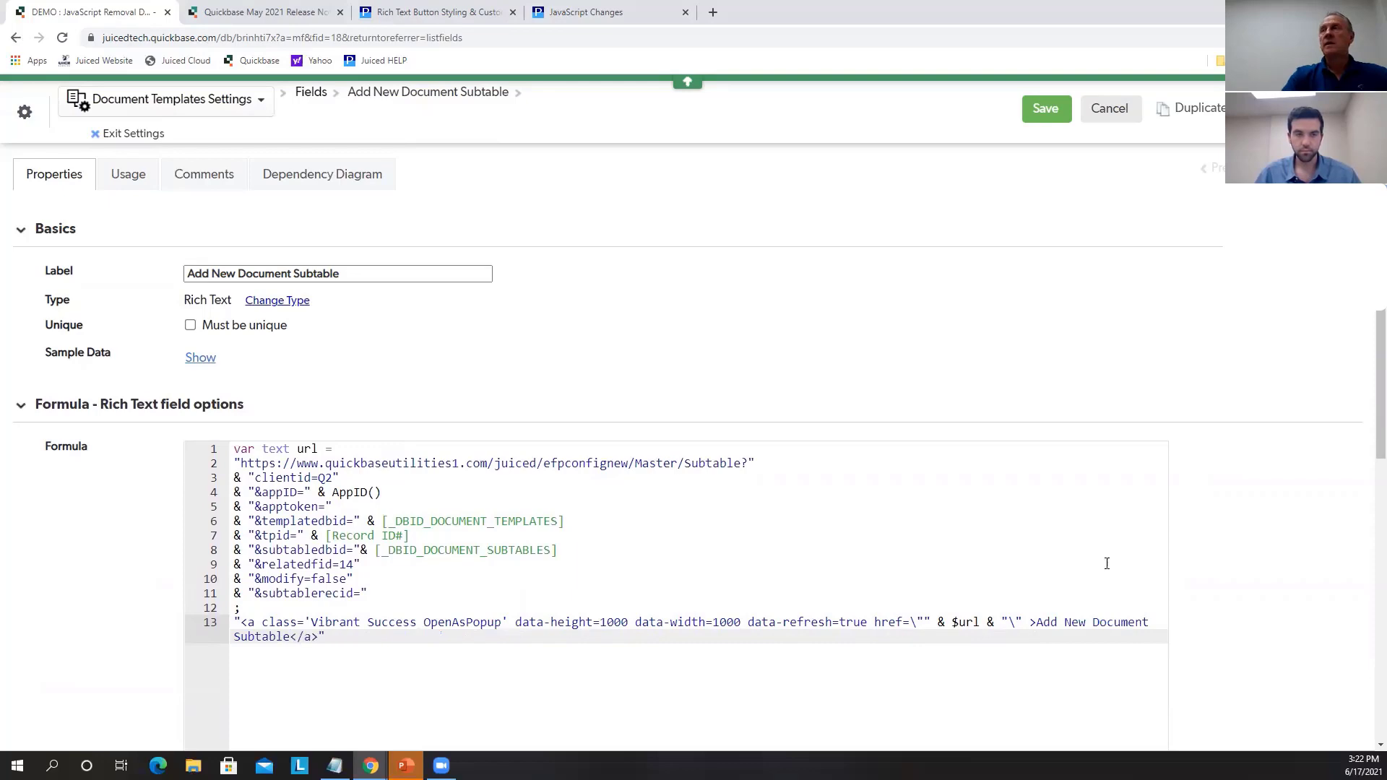
pyautogui.click(1047, 110)
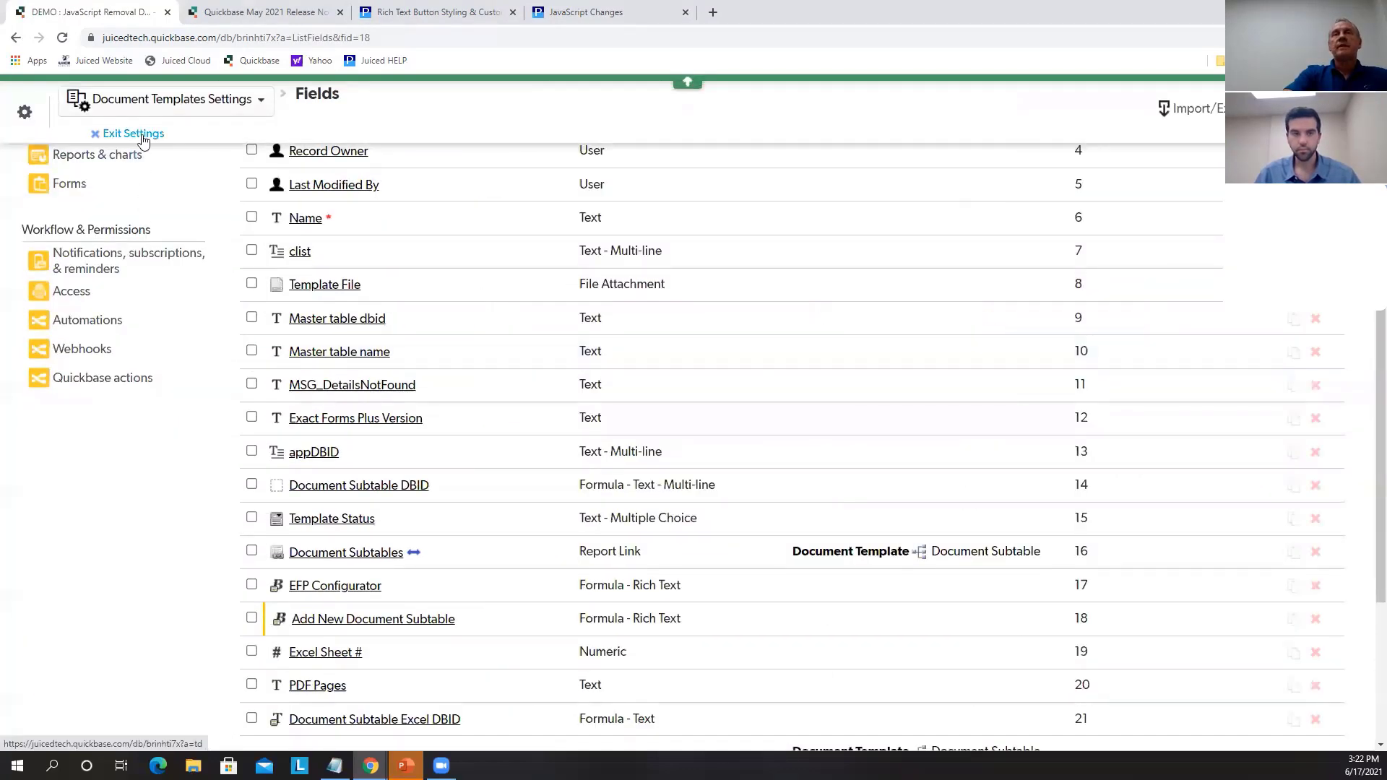
# Return to the Document Templates report and test the Add New Document Subtable popup for Sample Invoice Template, closing it after viewing
pyautogui.click(143, 139)
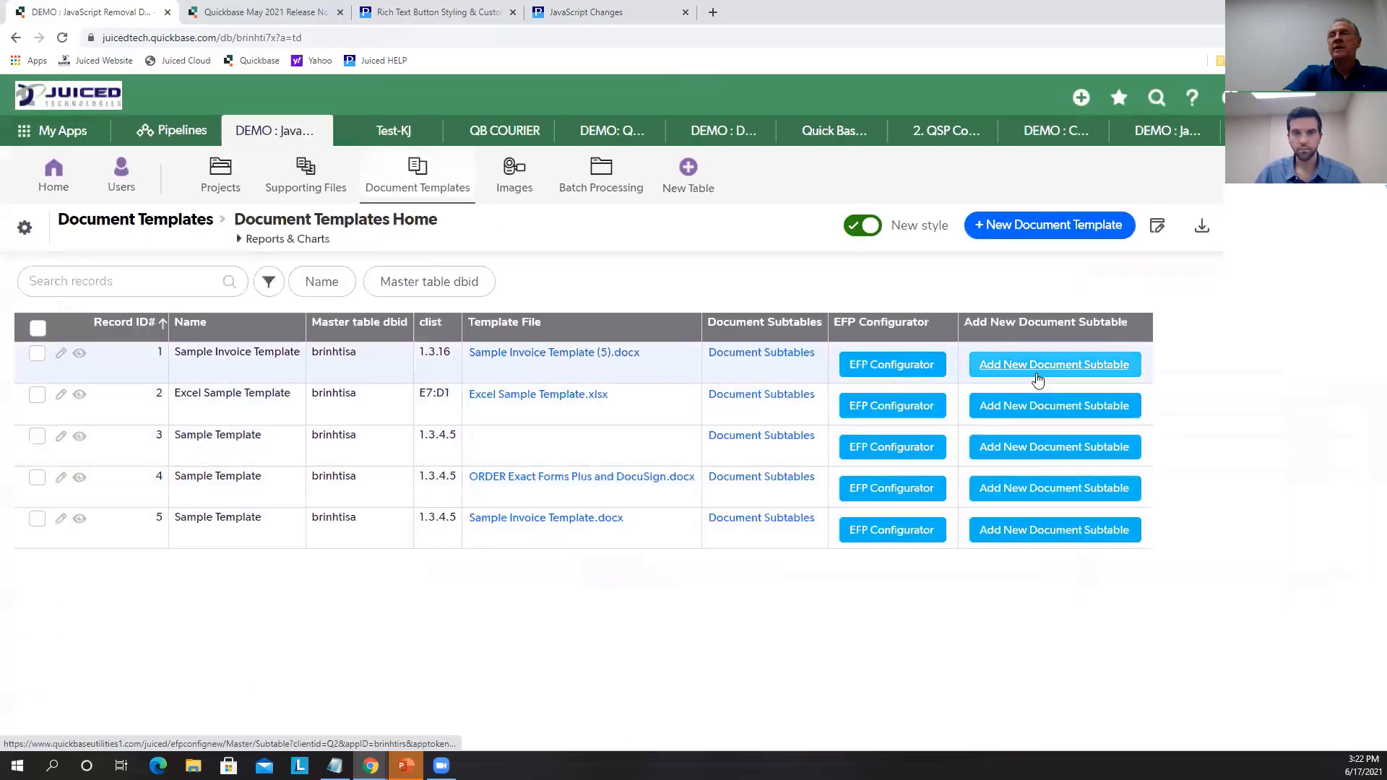
pyautogui.click(1037, 374)
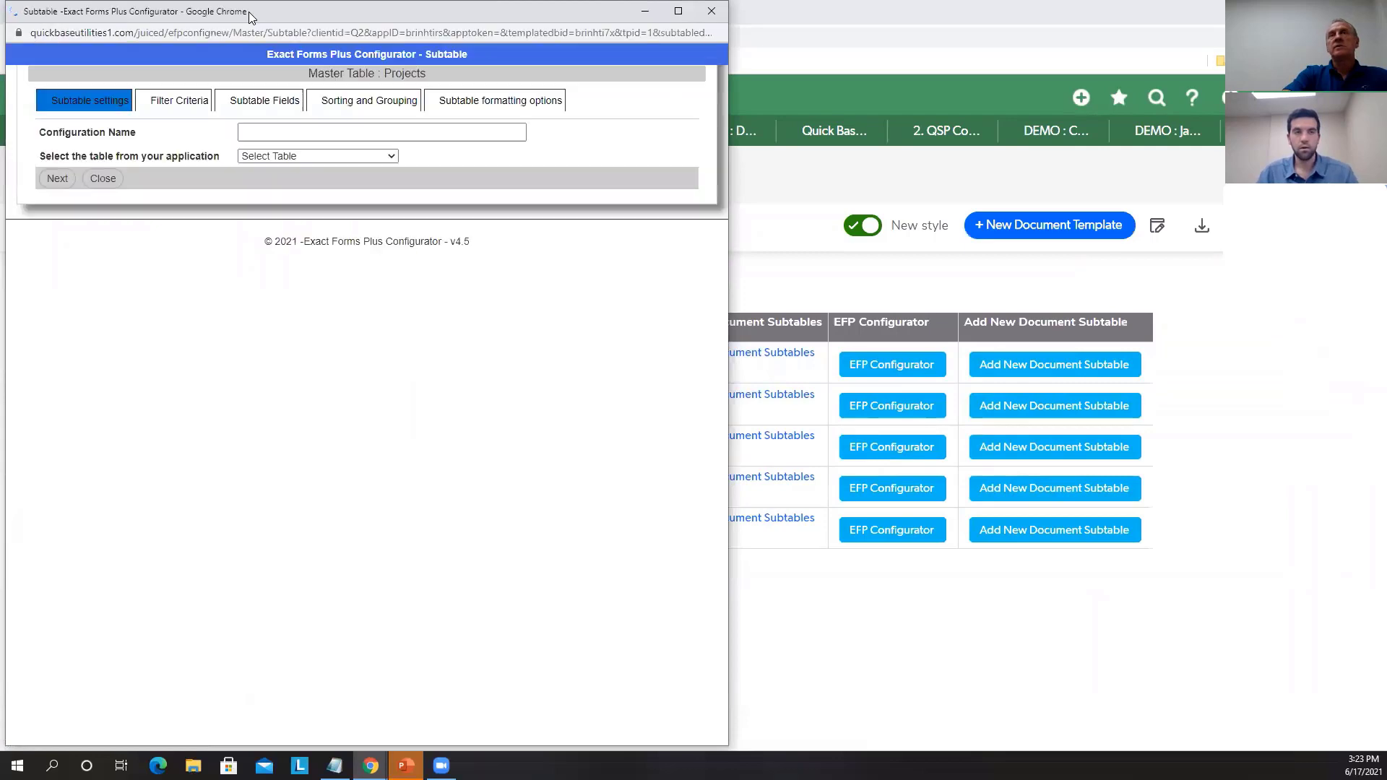
pyautogui.click(712, 11)
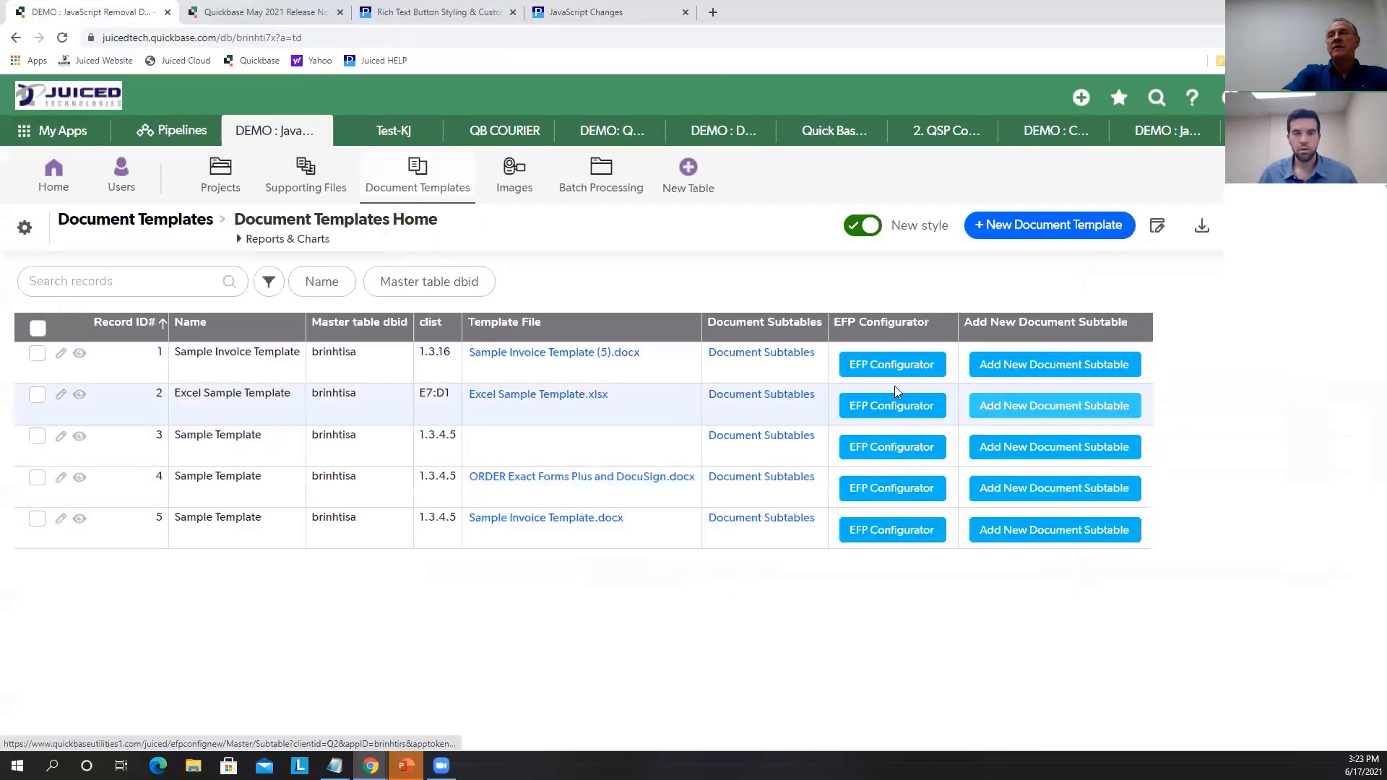
# Open the field properties of the Edit Subtable Configuration button in Document Subtable #3, dismiss the unsupported-content notice, and enlarge the formula editor
pyautogui.click(755, 356)
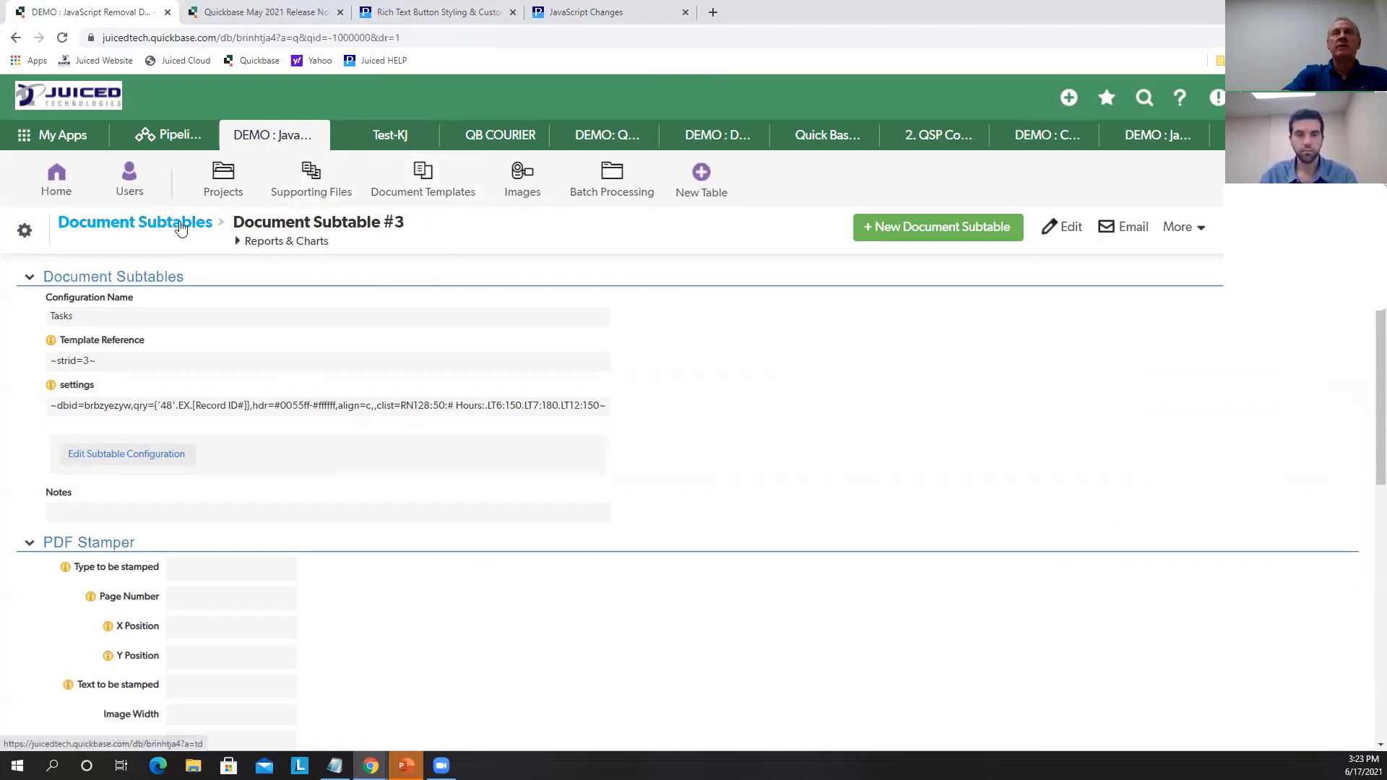
pyautogui.rightClick(249, 458)
pyautogui.click(365, 632)
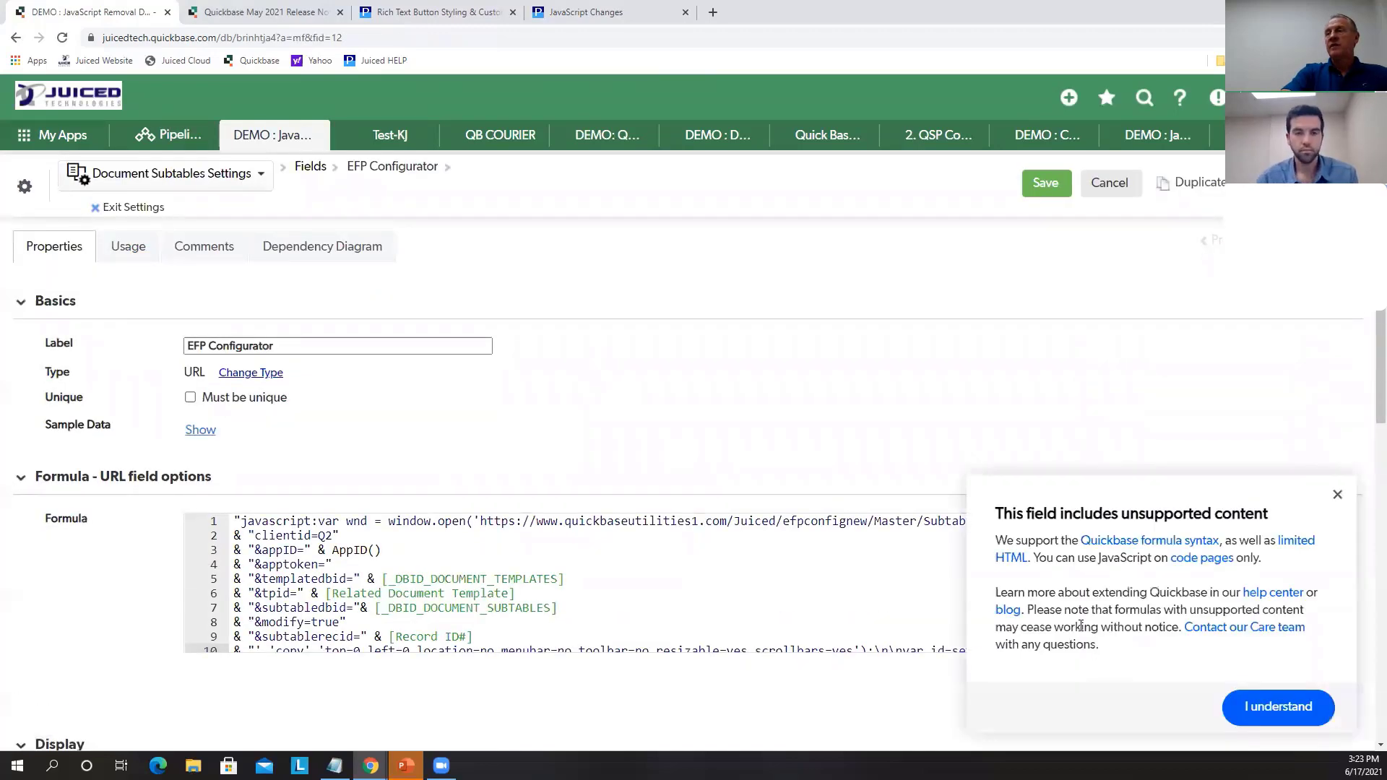
pyautogui.click(1336, 496)
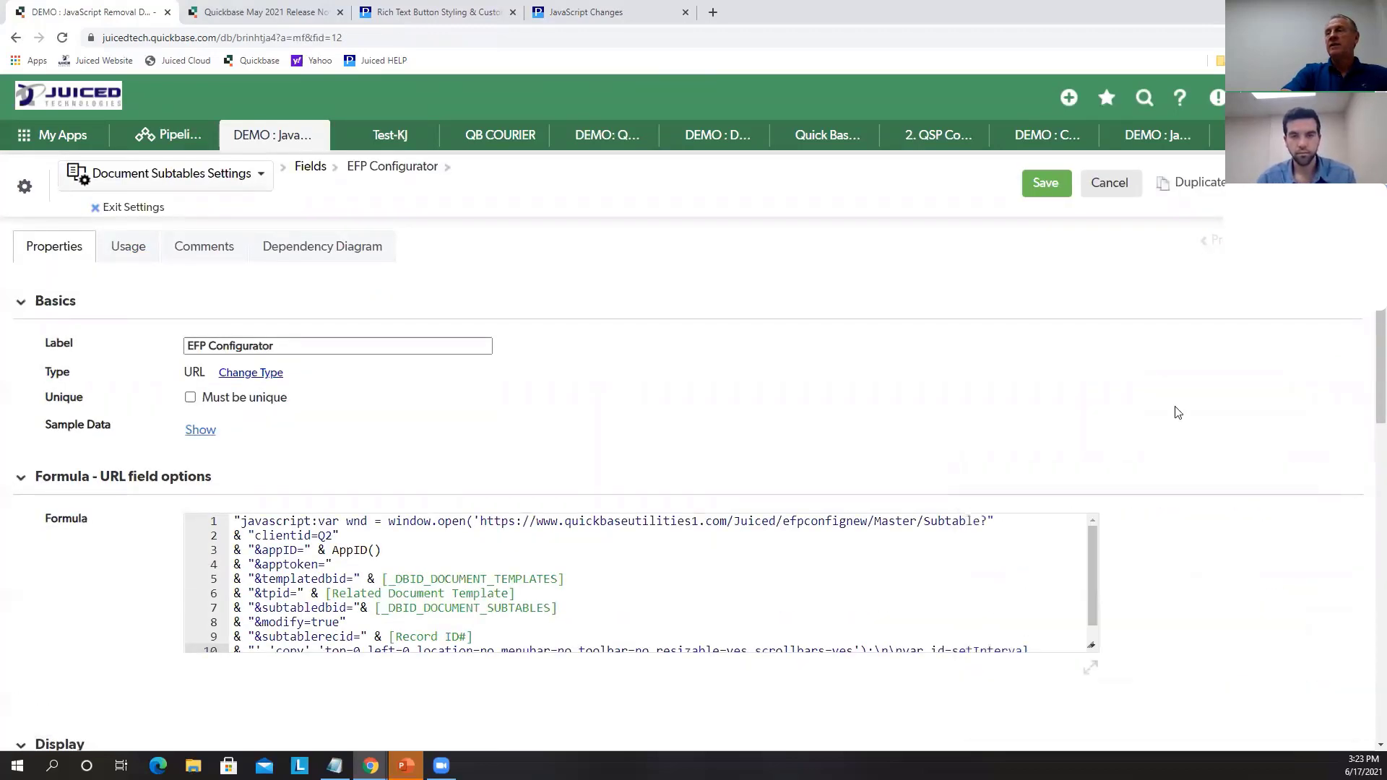
pyautogui.scroll(-2, 1176, 409)
pyautogui.moveTo(1180, 617); pyautogui.dragTo(1205, 671)
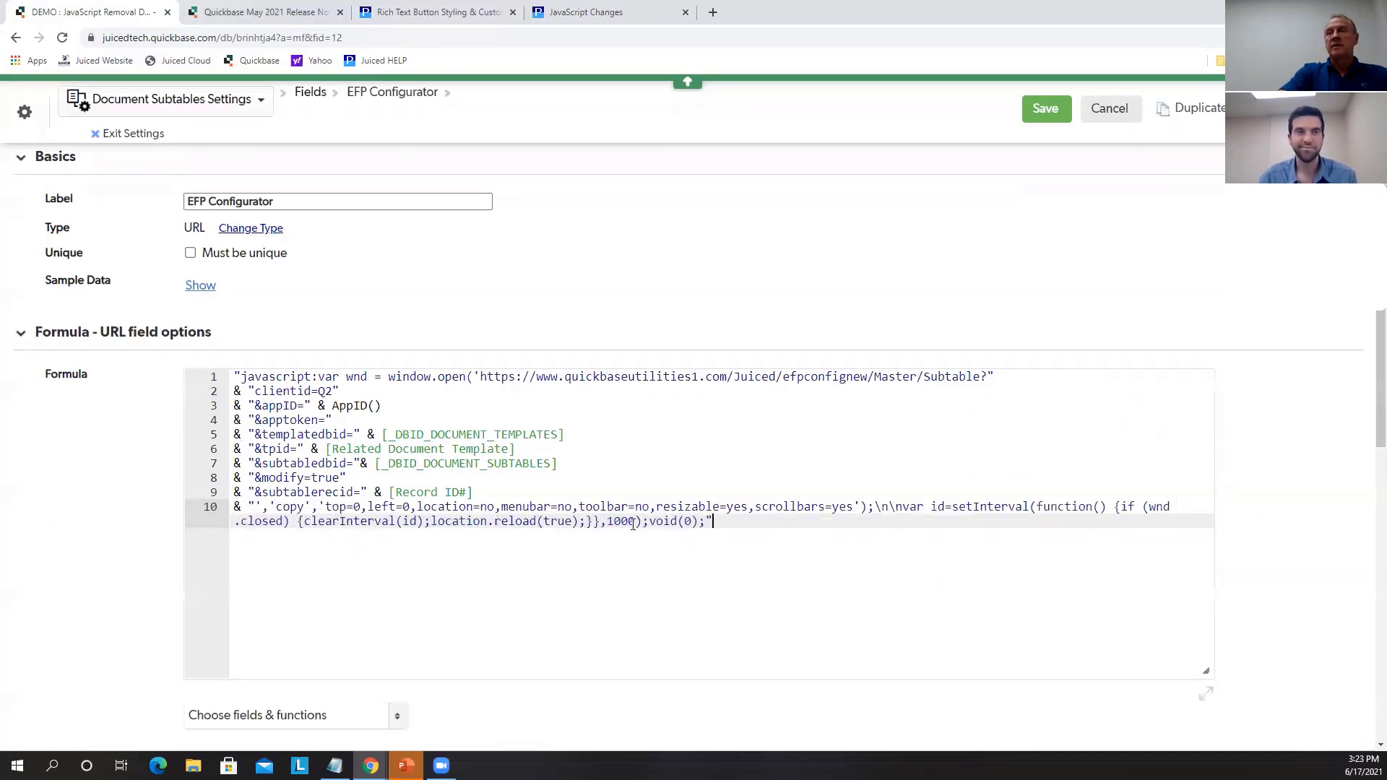
# Change the EFP Configurator field's type from URL formula to Formula - Rich Text
pyautogui.moveTo(725, 525); pyautogui.dragTo(500, 524)
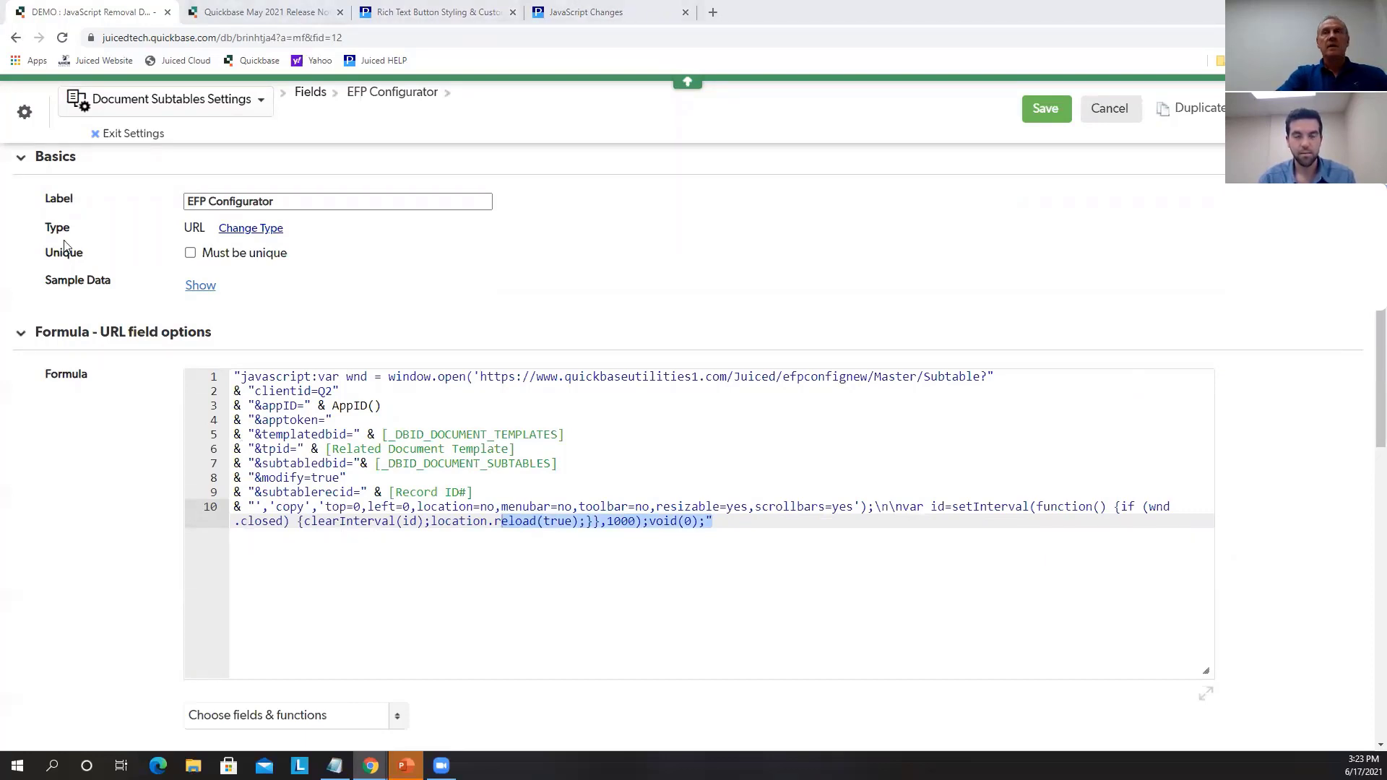
pyautogui.click(269, 231)
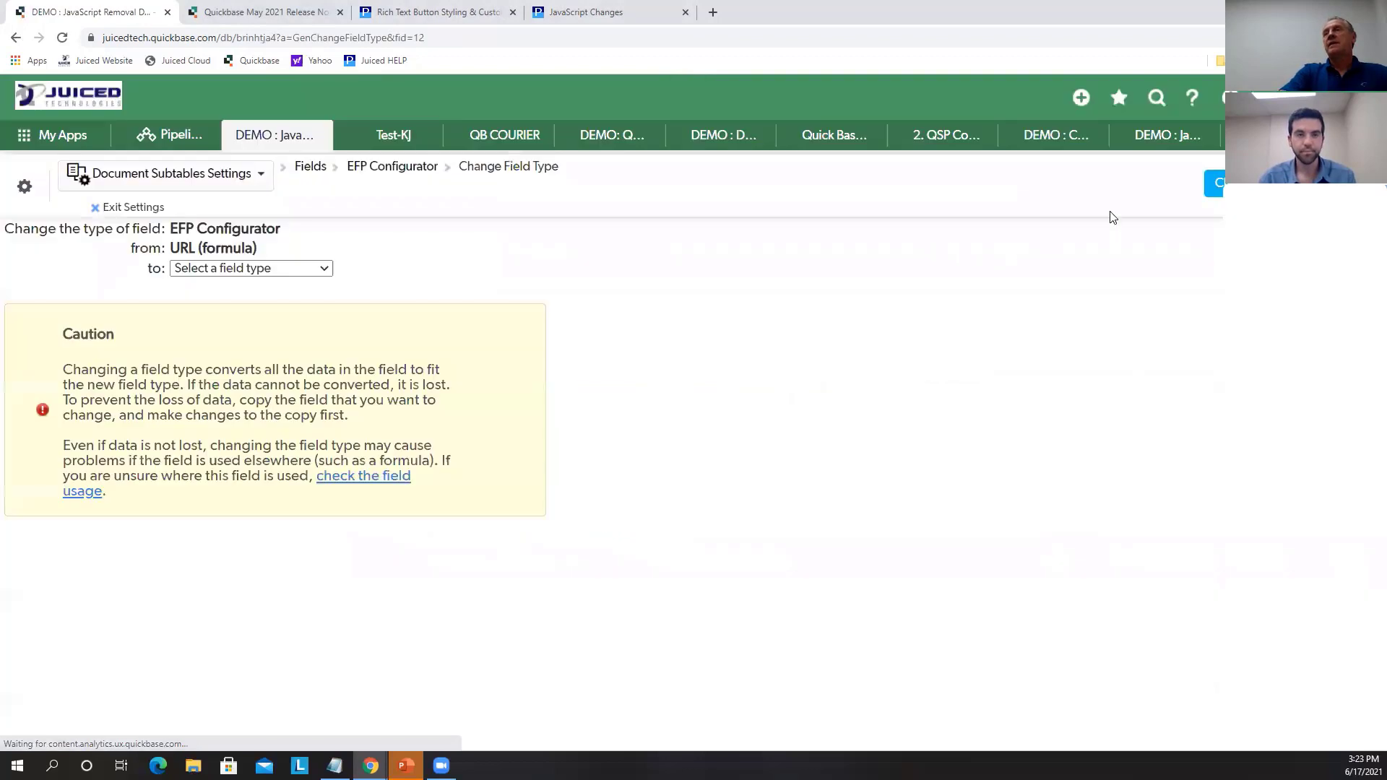
pyautogui.click(327, 269)
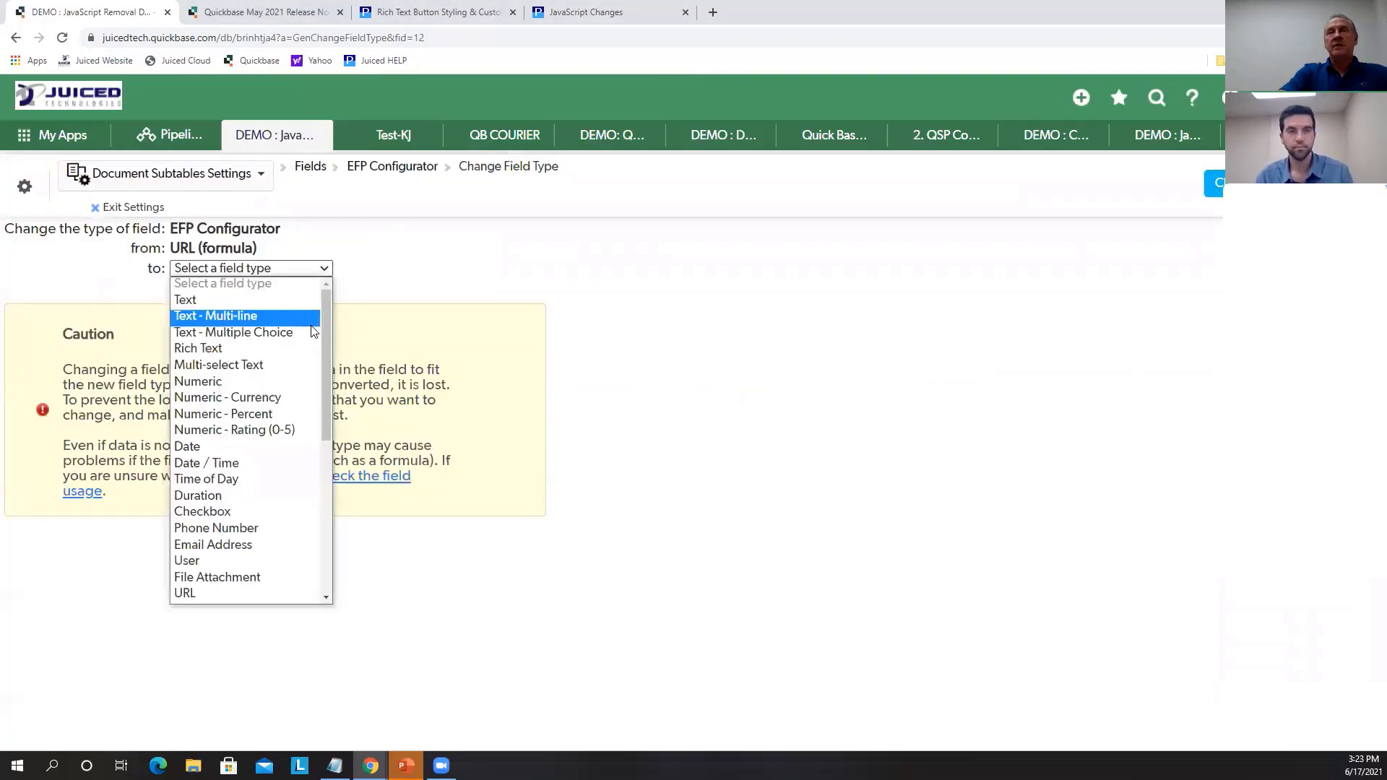
pyautogui.moveTo(323, 365); pyautogui.dragTo(339, 550)
pyautogui.click(268, 380)
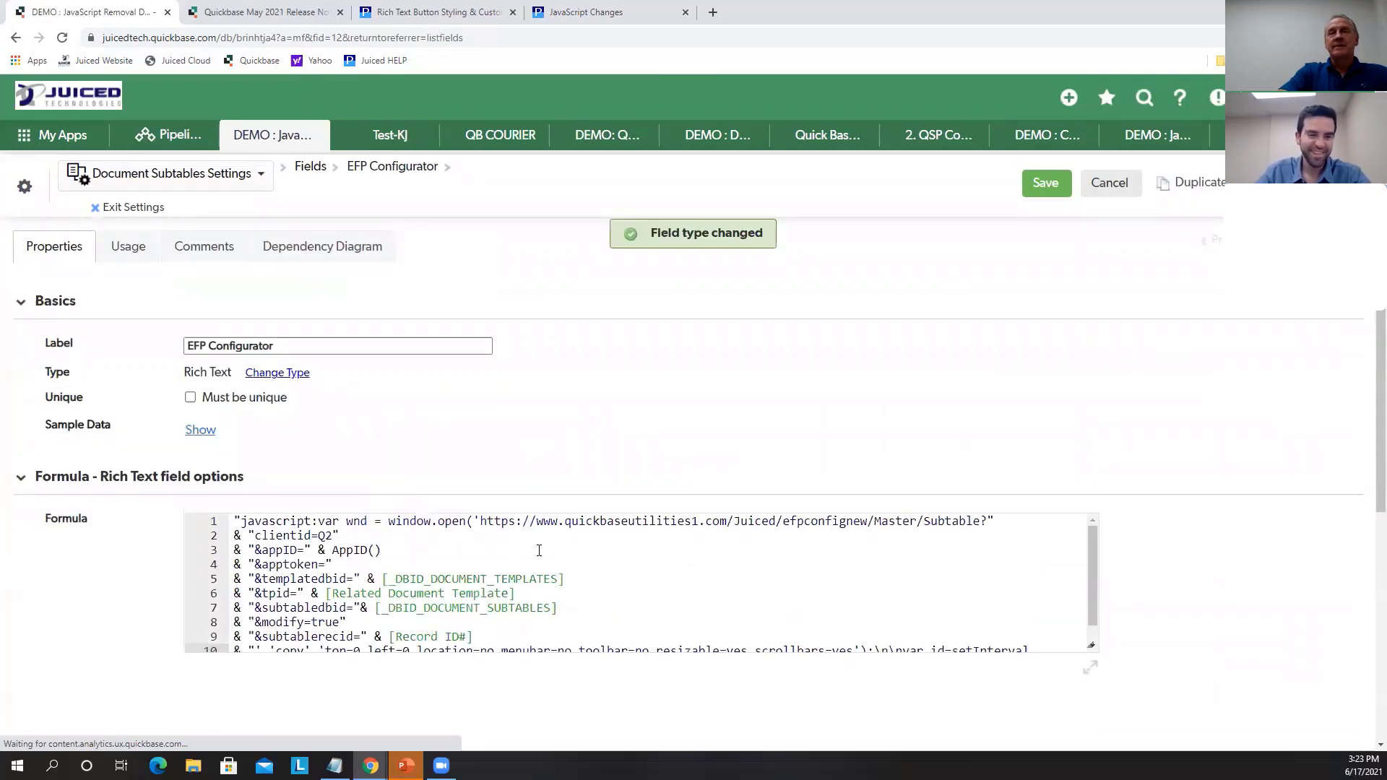
# Replace the JavaScript window.open prefix with 'var text url =' and start the quoted https URL on its own line
pyautogui.click(483, 521)
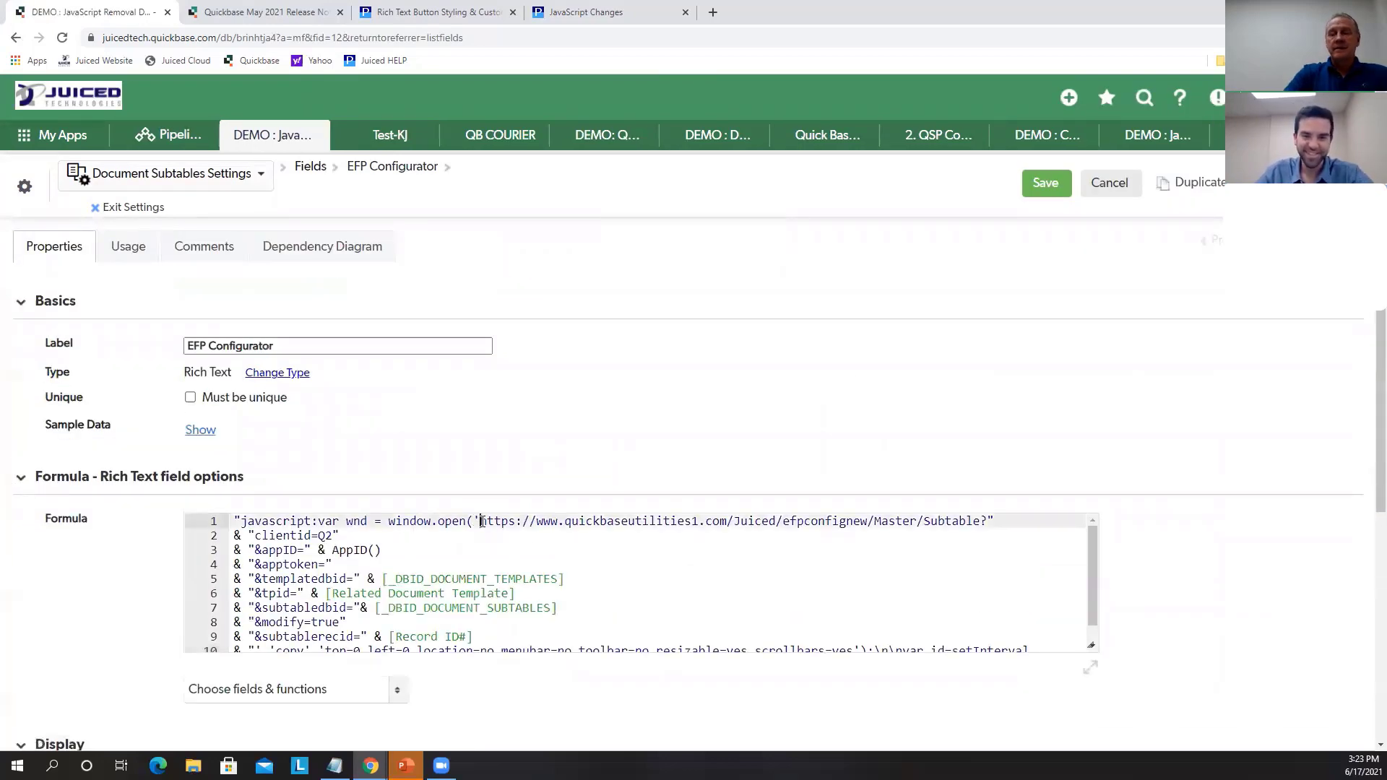
pyautogui.press('Return')
pyautogui.write('"')
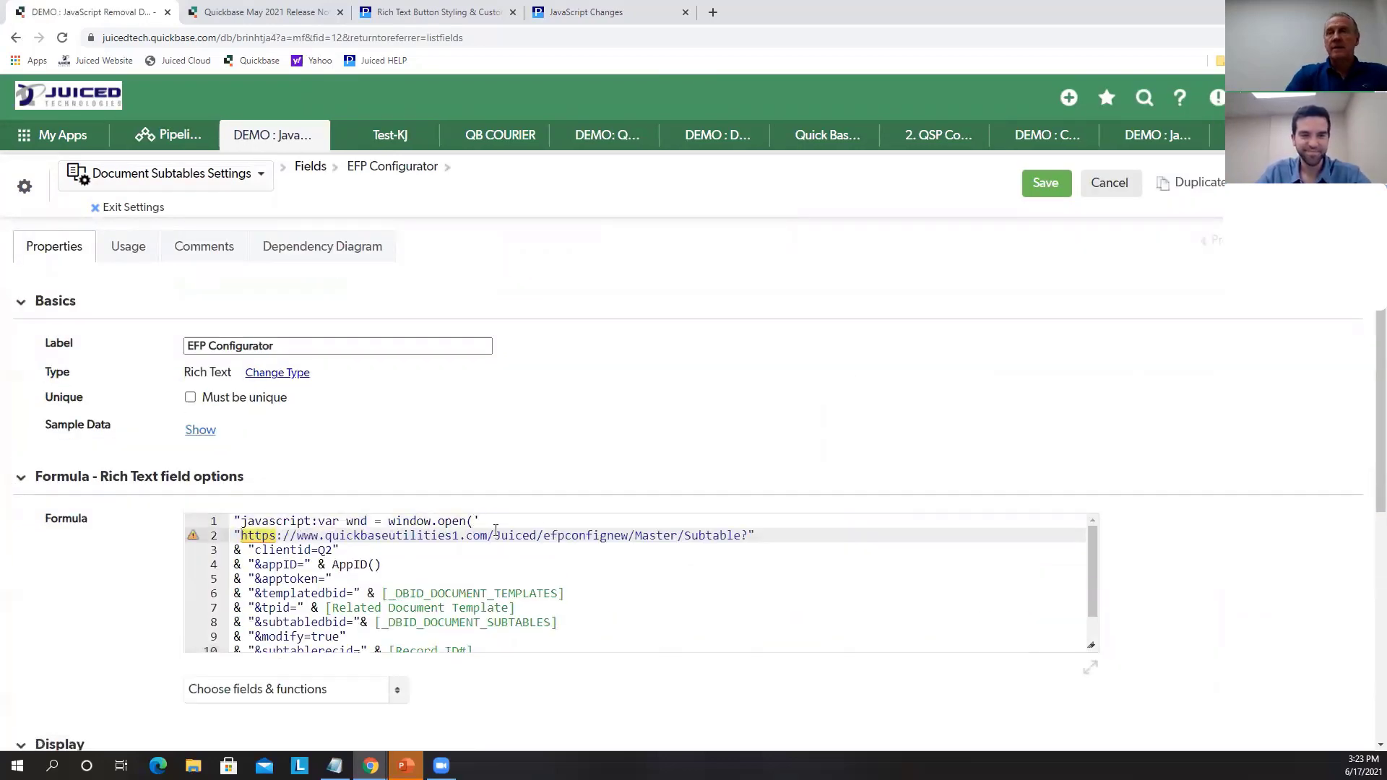
pyautogui.moveTo(474, 521); pyautogui.dragTo(215, 521)
pyautogui.write('var text url =')
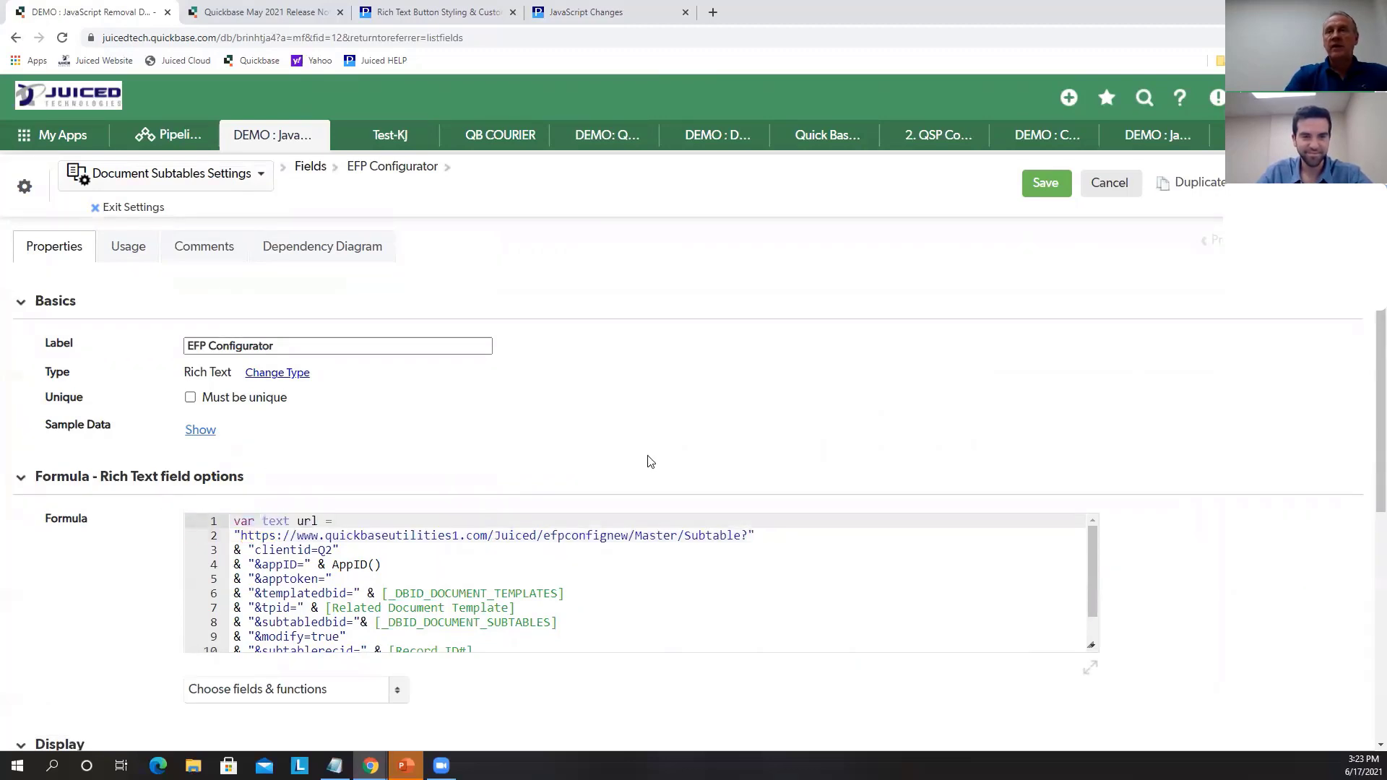
# Replace the trailing JavaScript with a semicolon and a 'Vibrant Success OpenAsPopup' link to $url, height 1000, width 1000, data-refresh=true
pyautogui.scroll(-2, 647, 458)
pyautogui.click(562, 421)
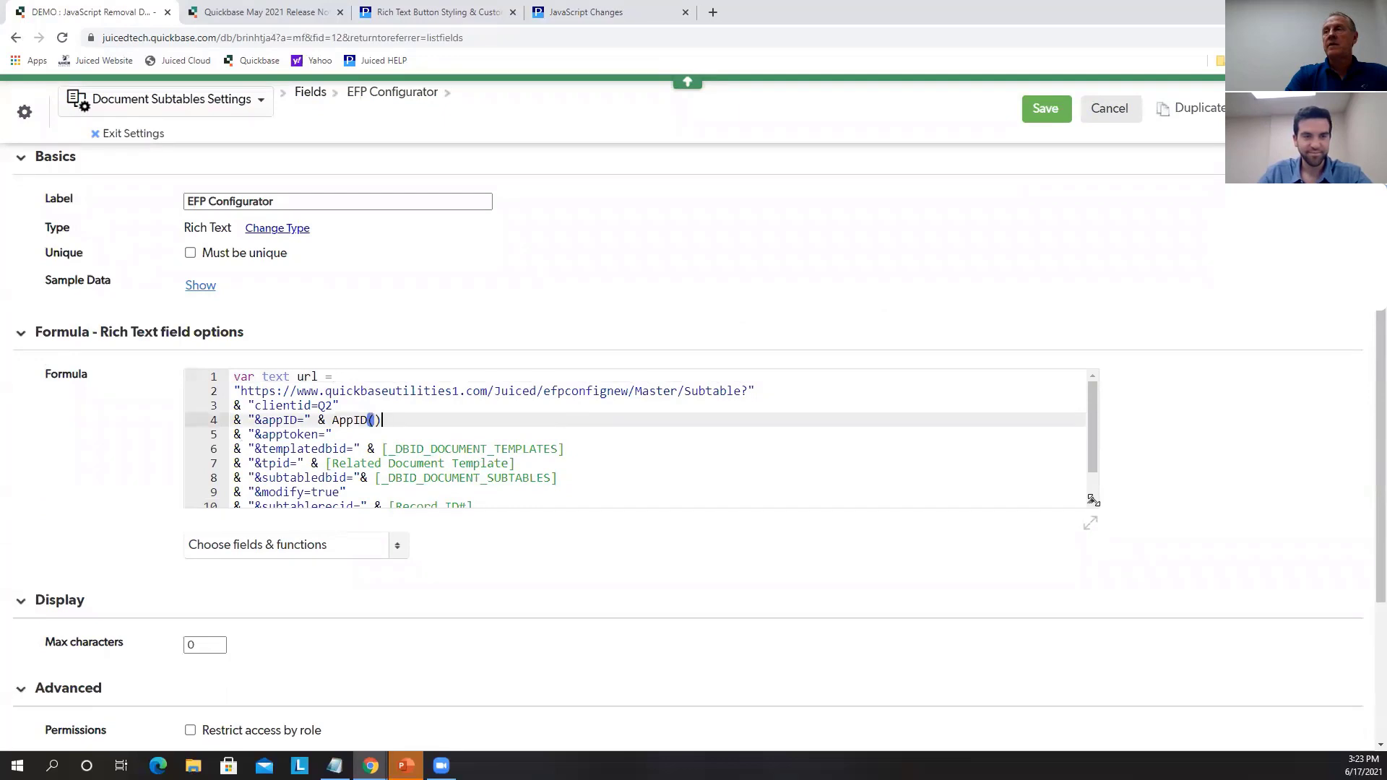
pyautogui.moveTo(1091, 498); pyautogui.dragTo(1116, 680)
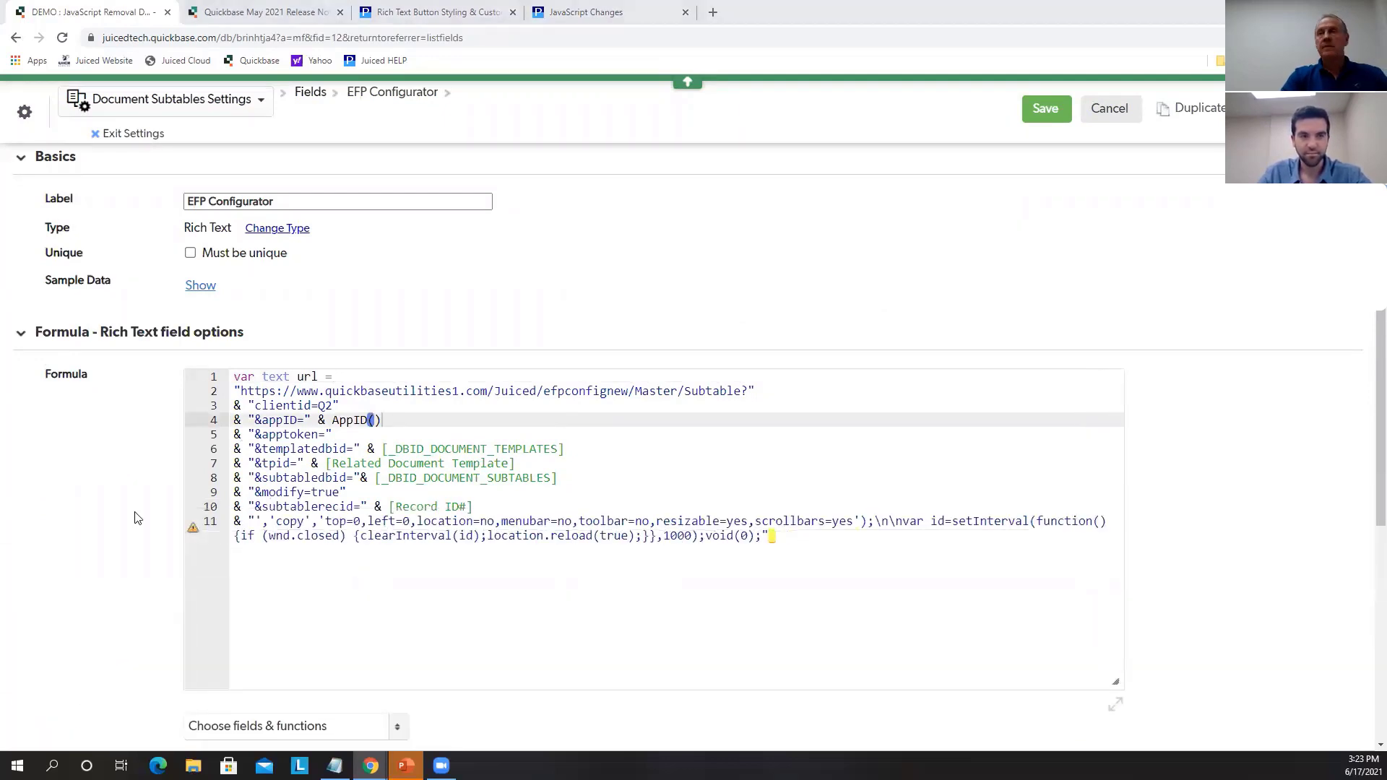
pyautogui.moveTo(780, 544); pyautogui.dragTo(181, 514)
pyautogui.write('; "<a class=\'Vibrant Success OpenAsPopup\' data-height=1000 data-width=1000 data-refresh=true href=\\"" & $url & "\\" >(Name Your Button Here...) </a>"')
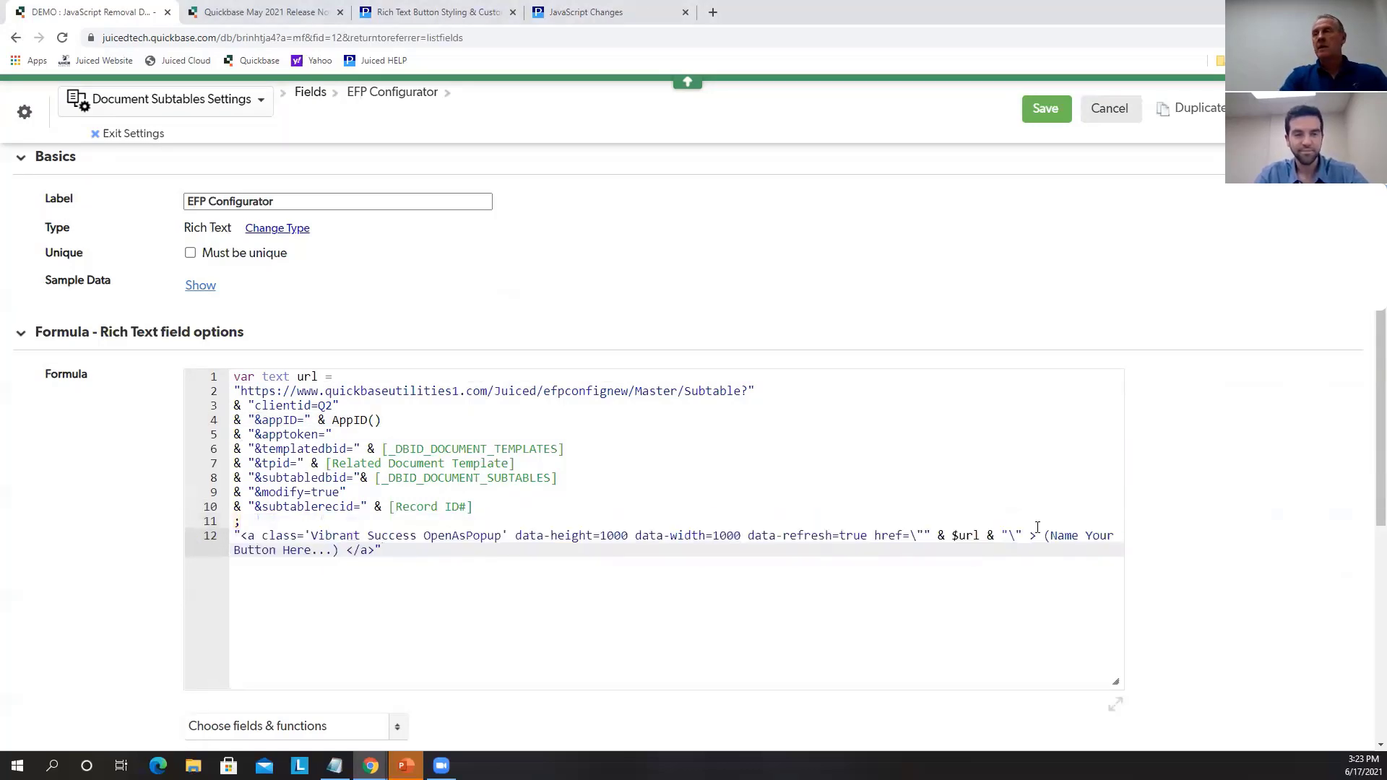
# Replace the placeholder button name in the link with the field label "EFP Configurator" and save the field
pyautogui.click(279, 201)
pyautogui.hotkey('ctrl', 'a')
pyautogui.hotkey('ctrl', 'c')
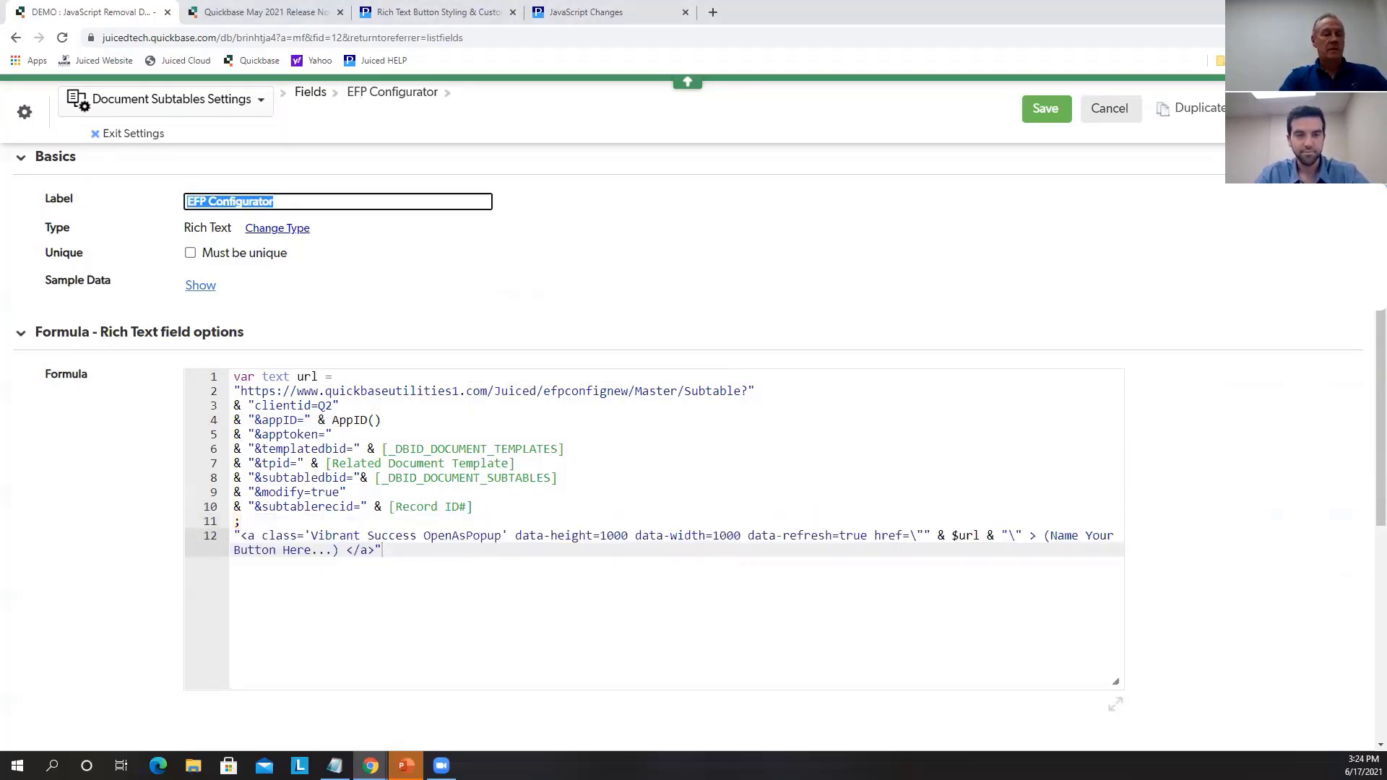
pyautogui.click(1040, 535)
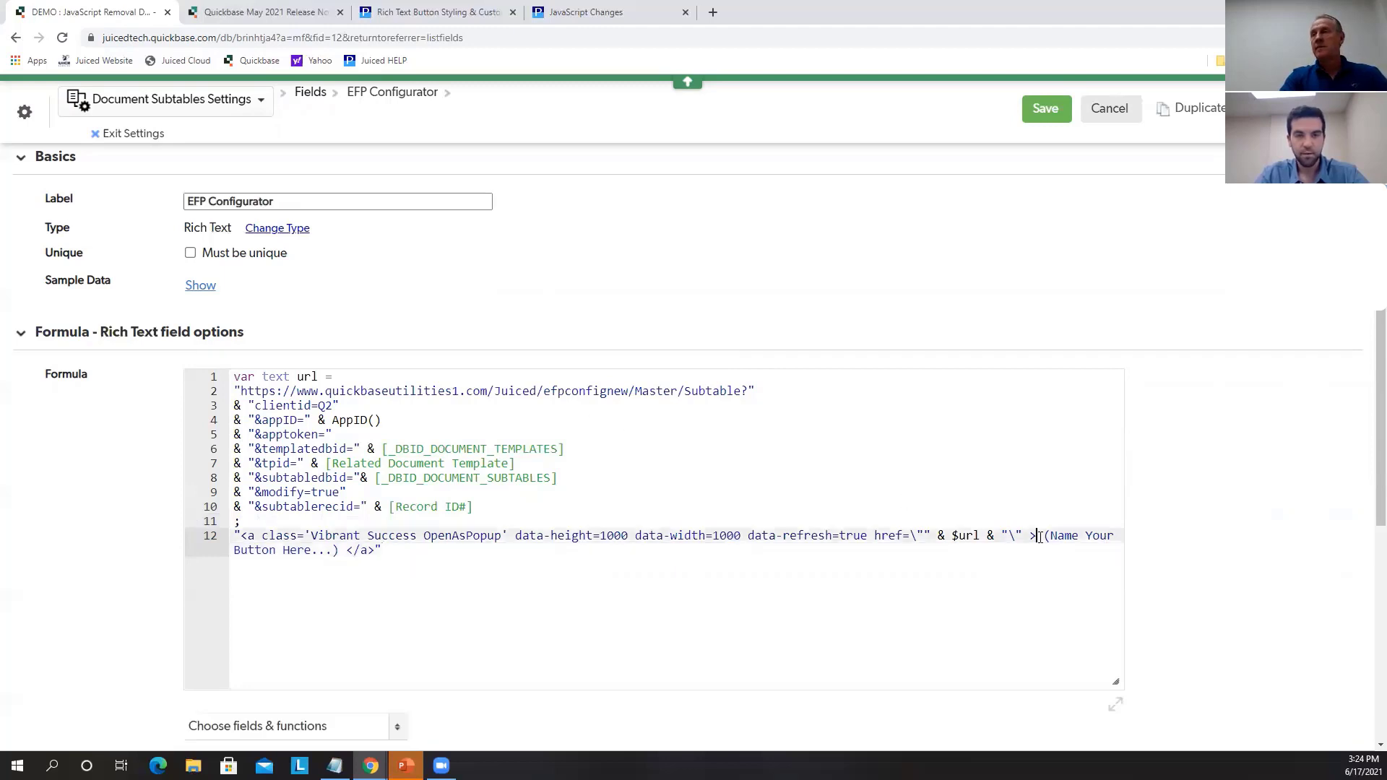
pyautogui.hotkey('ctrl', 'v')
pyautogui.press('Delete')
pyautogui.press('Delete')
pyautogui.press('Delete')
pyautogui.press('Delete')
pyautogui.press('Delete')
pyautogui.press('Delete')
pyautogui.press('Delete')
pyautogui.press('Delete')
pyautogui.press('Delete')
pyautogui.press('Delete')
pyautogui.press('Delete')
pyautogui.press('Delete')
pyautogui.press('Delete')
pyautogui.press('Delete')
pyautogui.press('Delete')
pyautogui.press('Delete')
pyautogui.press('Delete')
pyautogui.press('Delete')
pyautogui.press('Delete')
pyautogui.press('Delete')
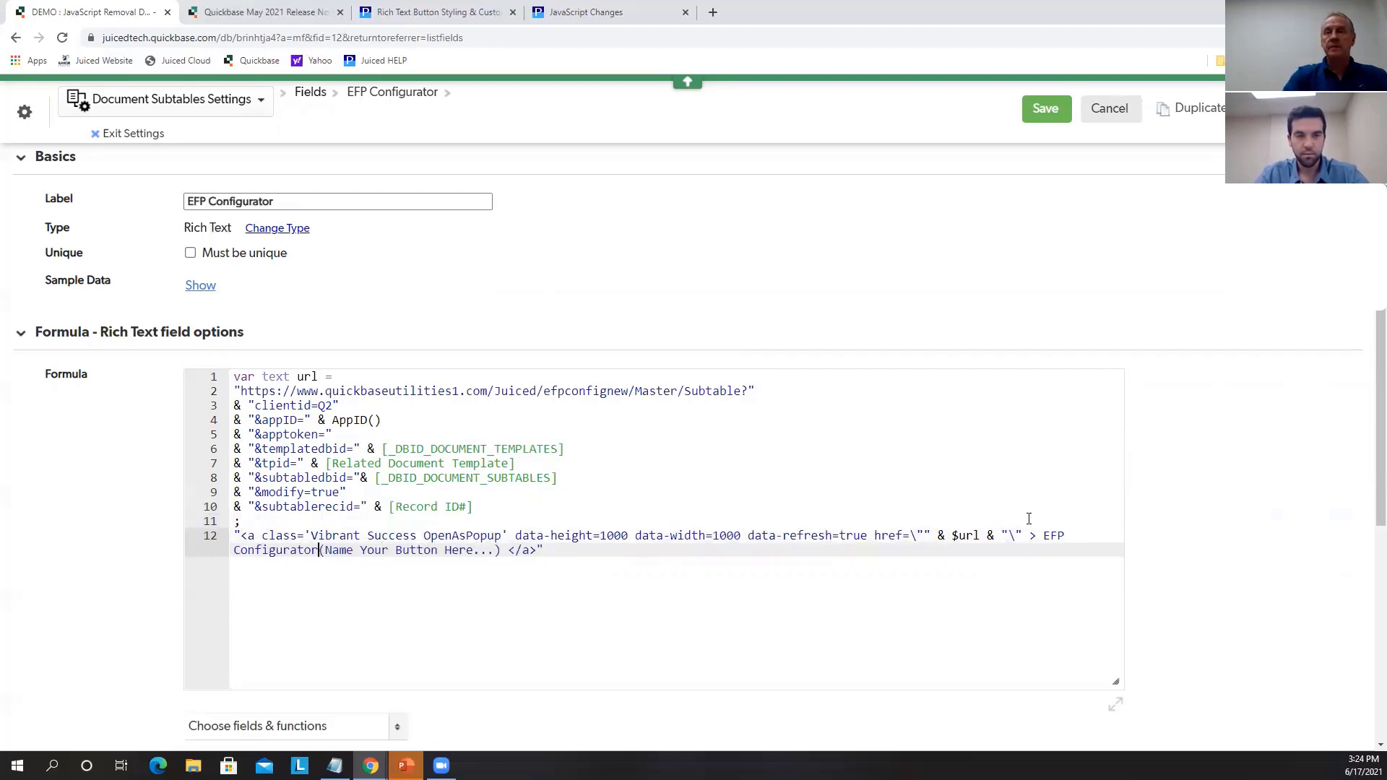
pyautogui.press('Delete')
pyautogui.press('Delete')
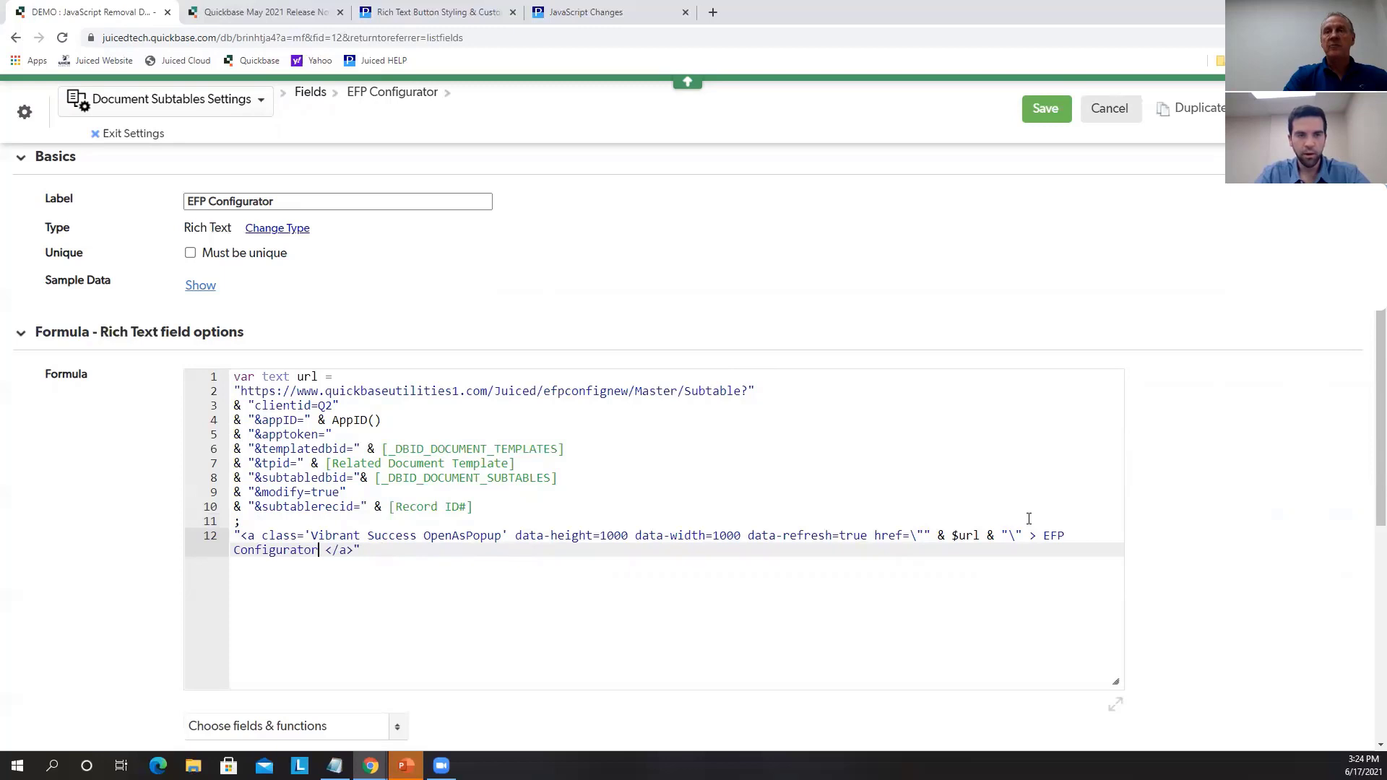
pyautogui.click(1046, 112)
# Return to Document Subtable #3 and test the EFP Configurator popup, closing it after viewing
pyautogui.scroll(-2, 909, 359)
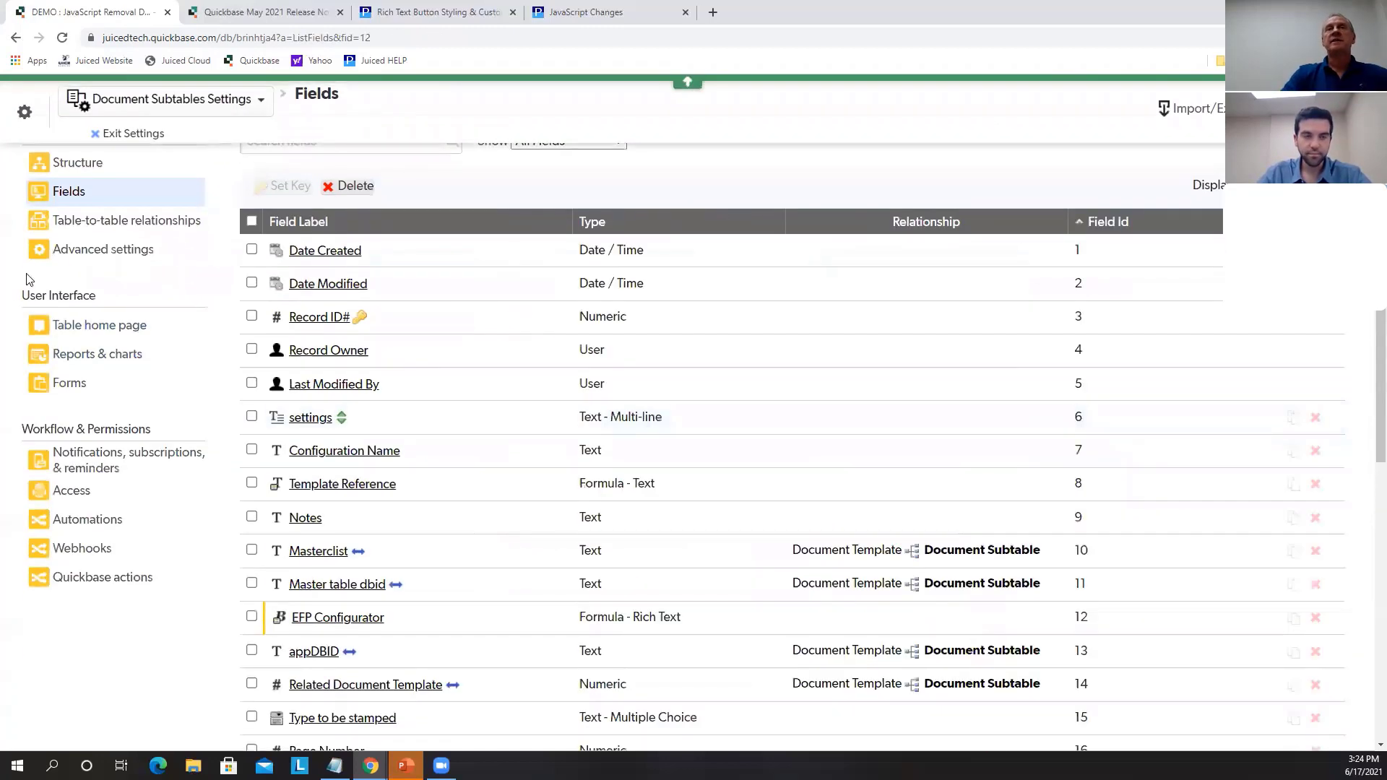
pyautogui.click(131, 138)
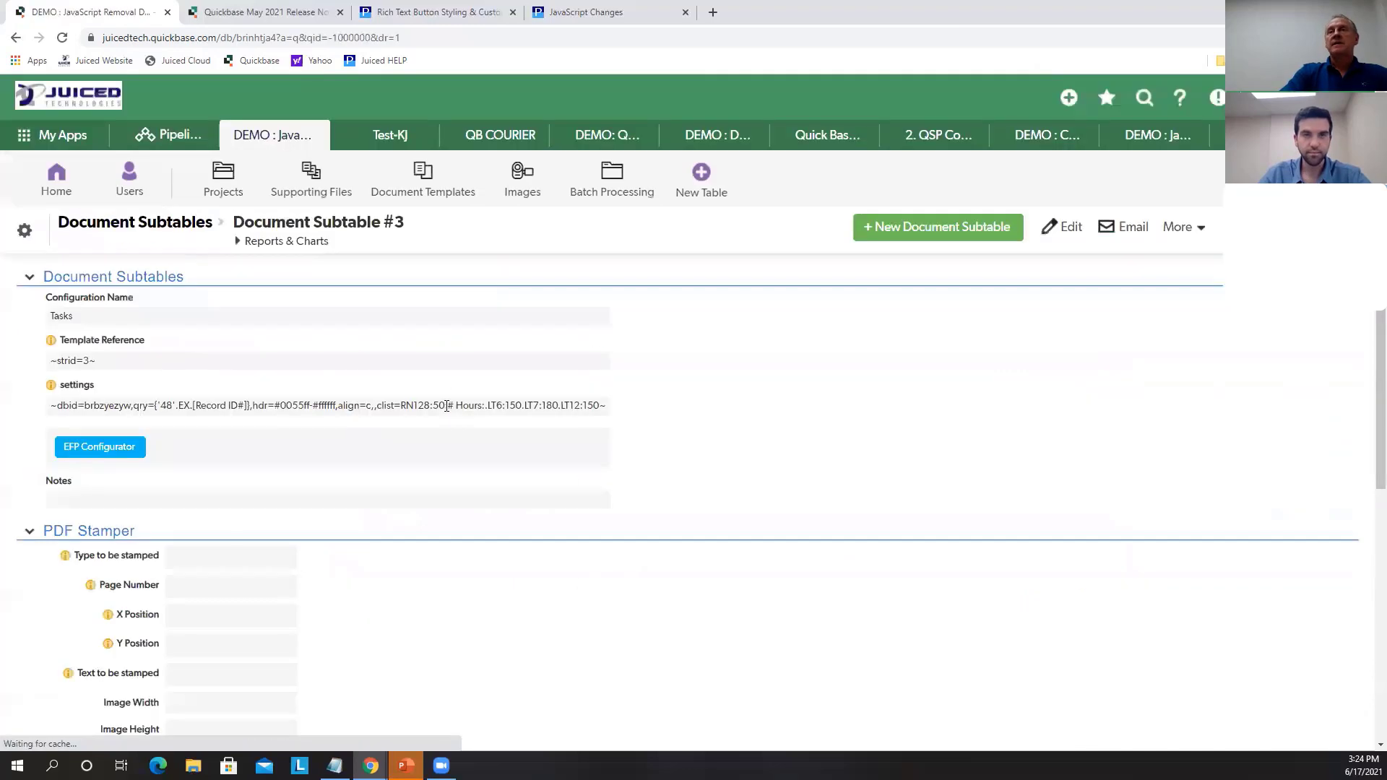
pyautogui.click(86, 449)
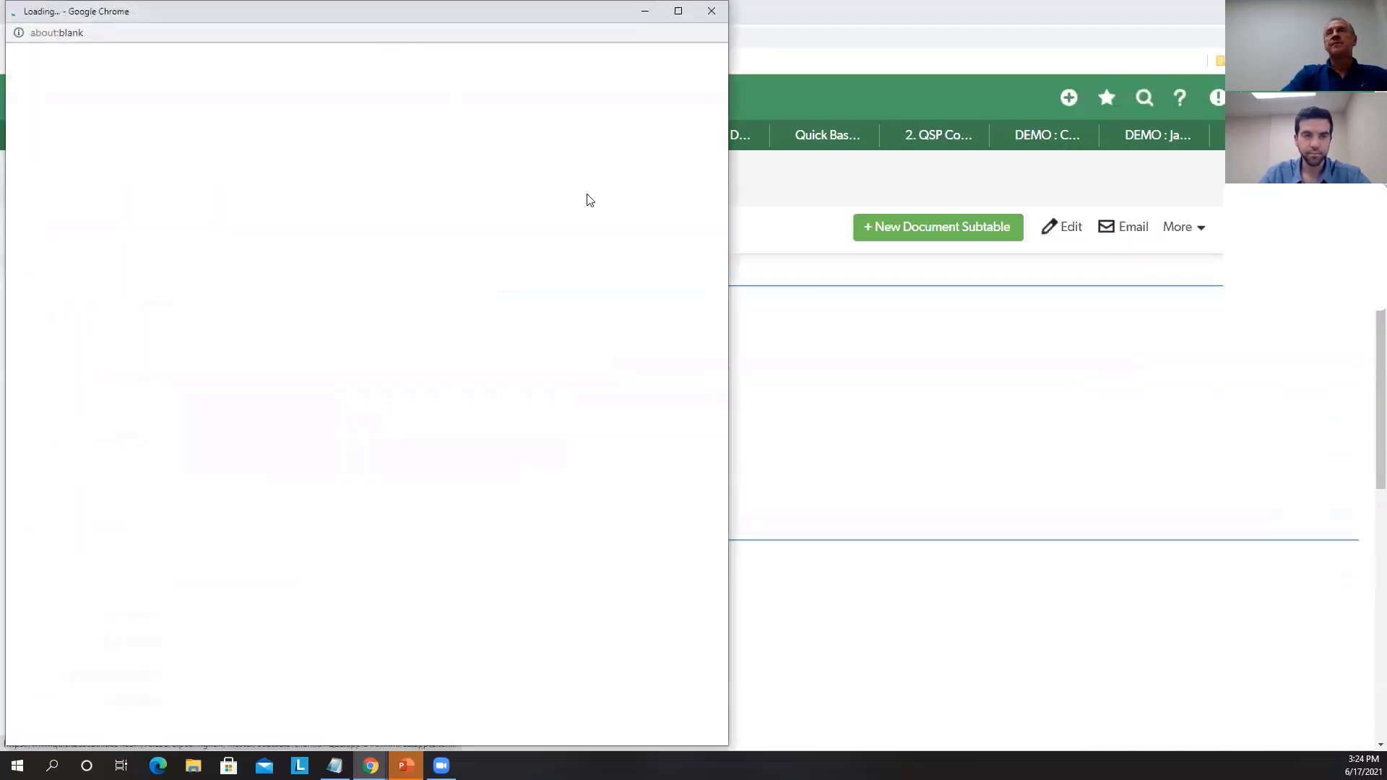
pyautogui.moveTo(253, 11); pyautogui.dragTo(424, 171)
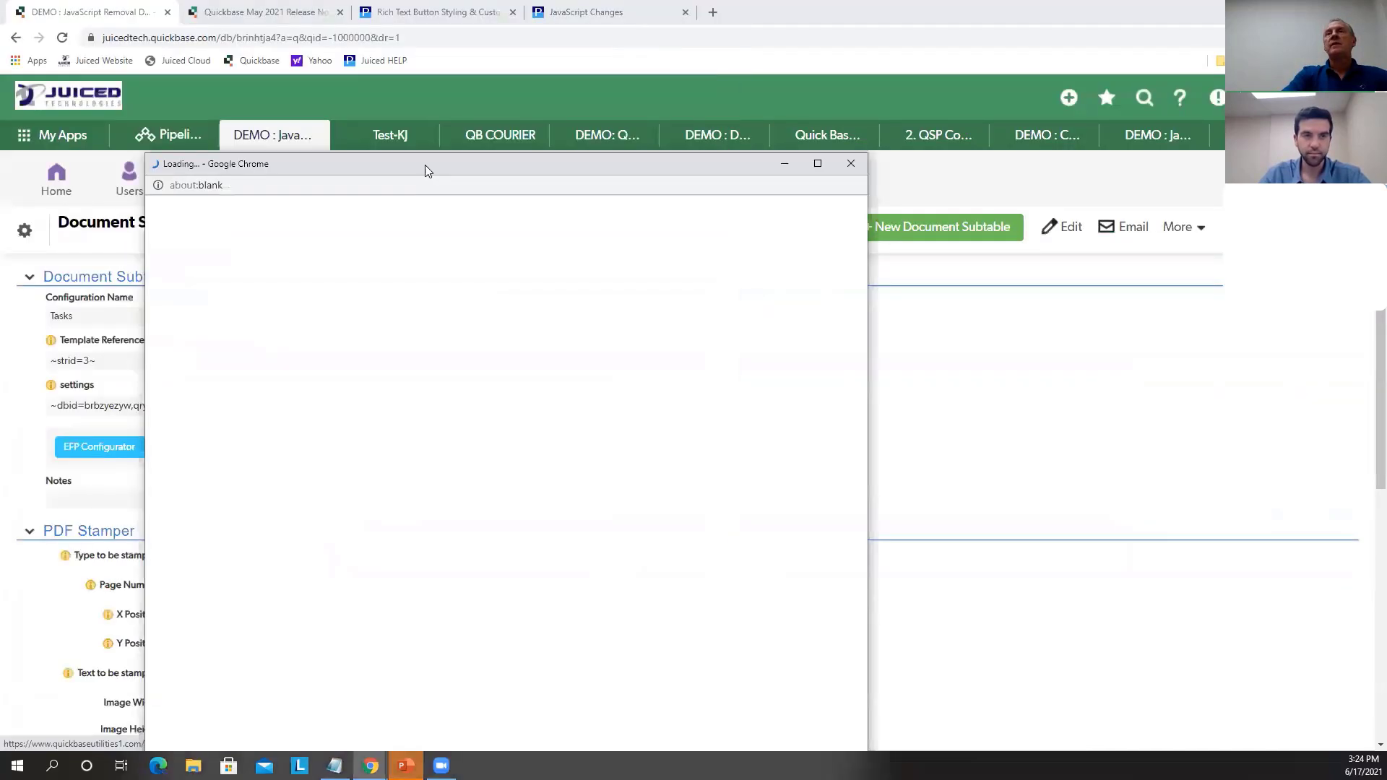
pyautogui.click(849, 166)
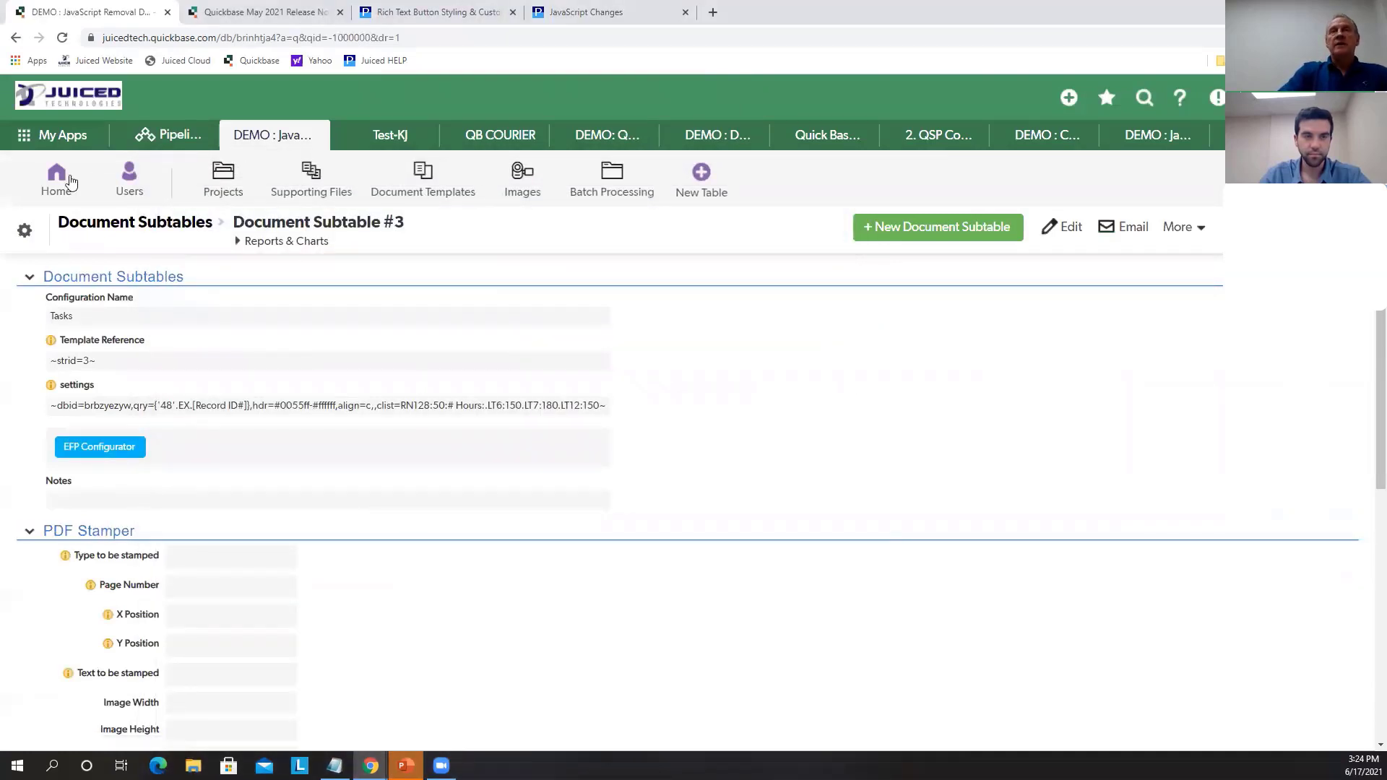
# Open the Quickbase Javascript Changes project record and go through its XL Docs section to the DocuSign section
pyautogui.click(65, 185)
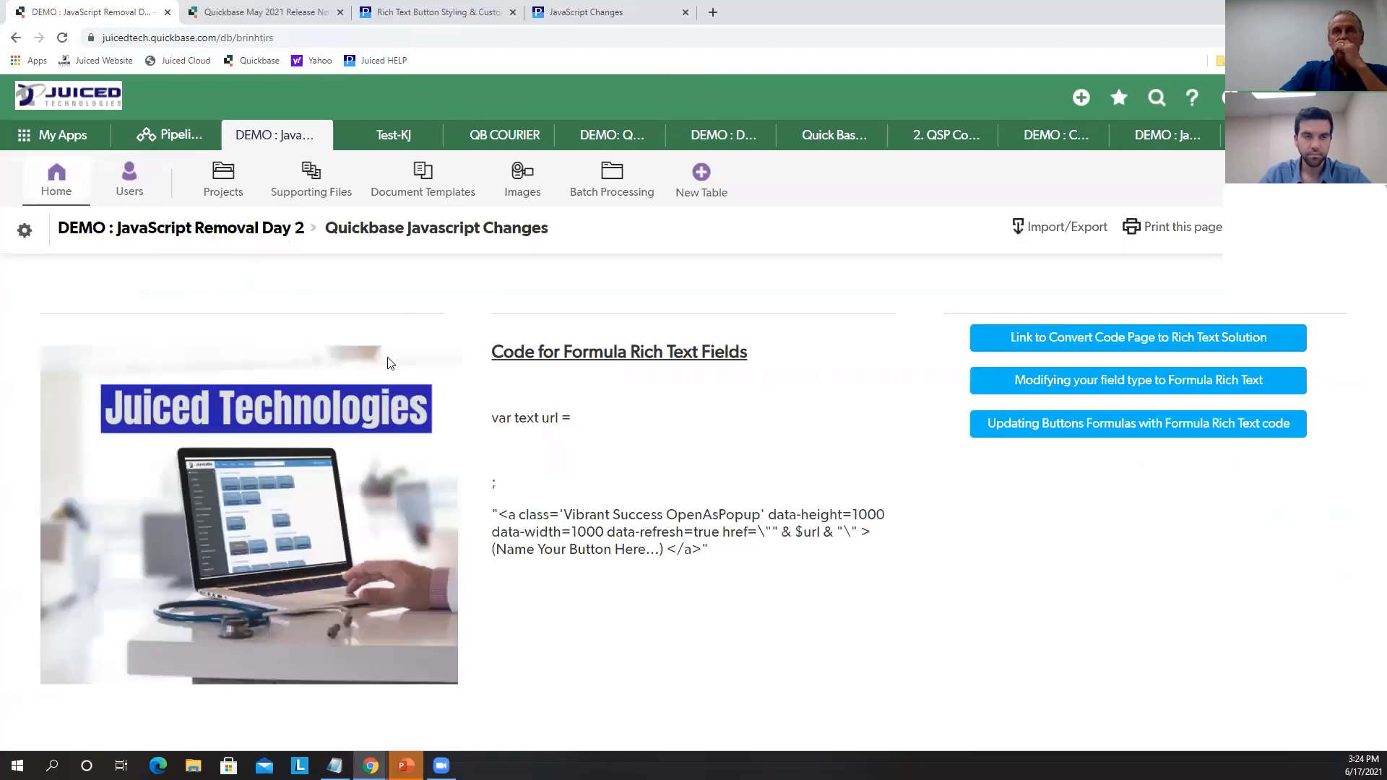
pyautogui.click(224, 182)
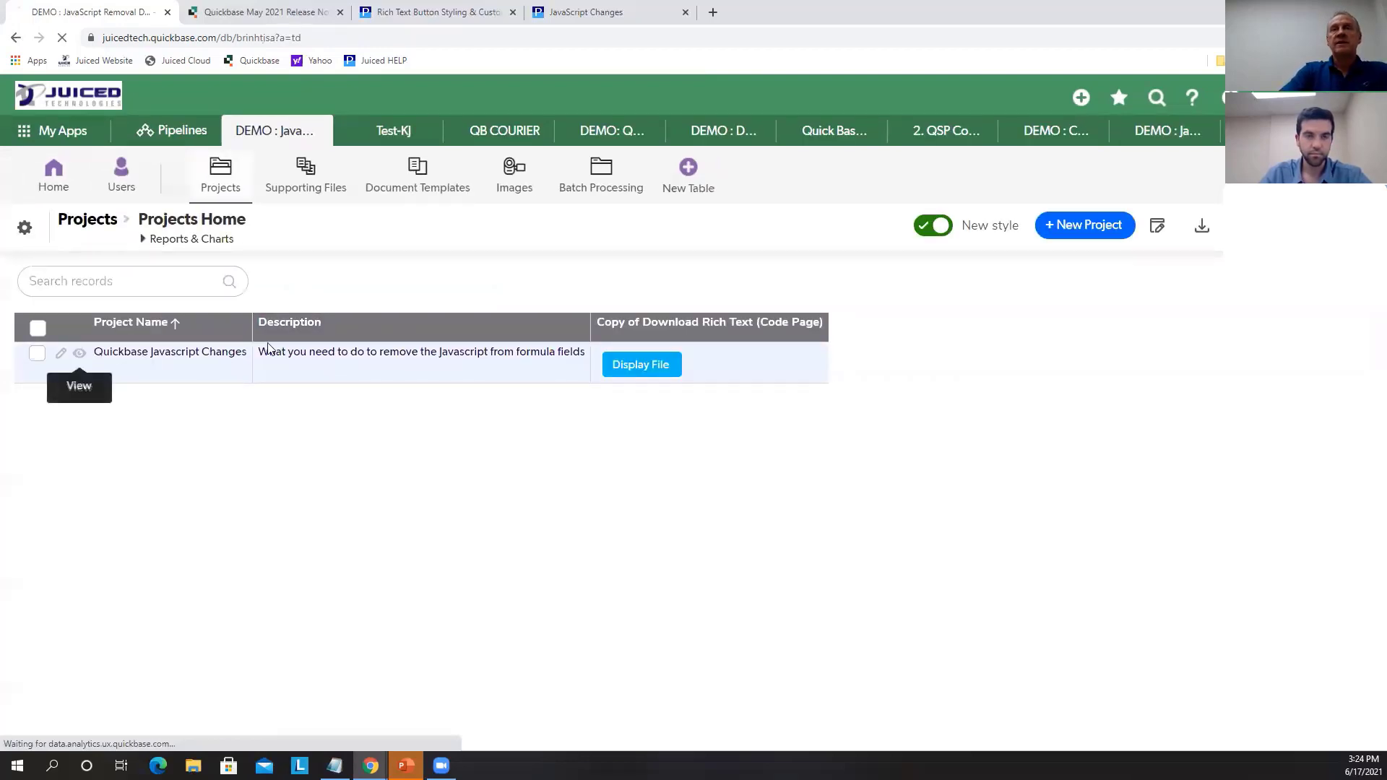
pyautogui.click(78, 352)
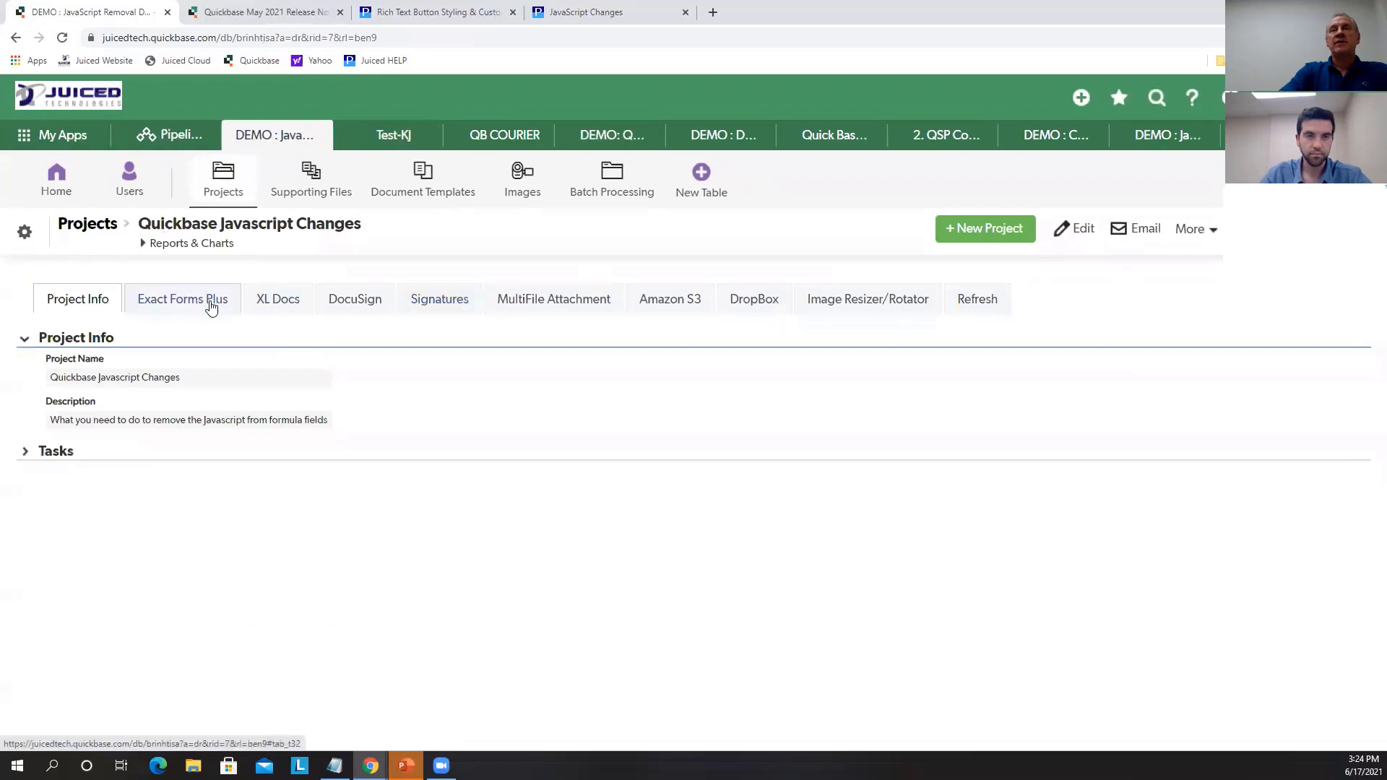
pyautogui.click(276, 300)
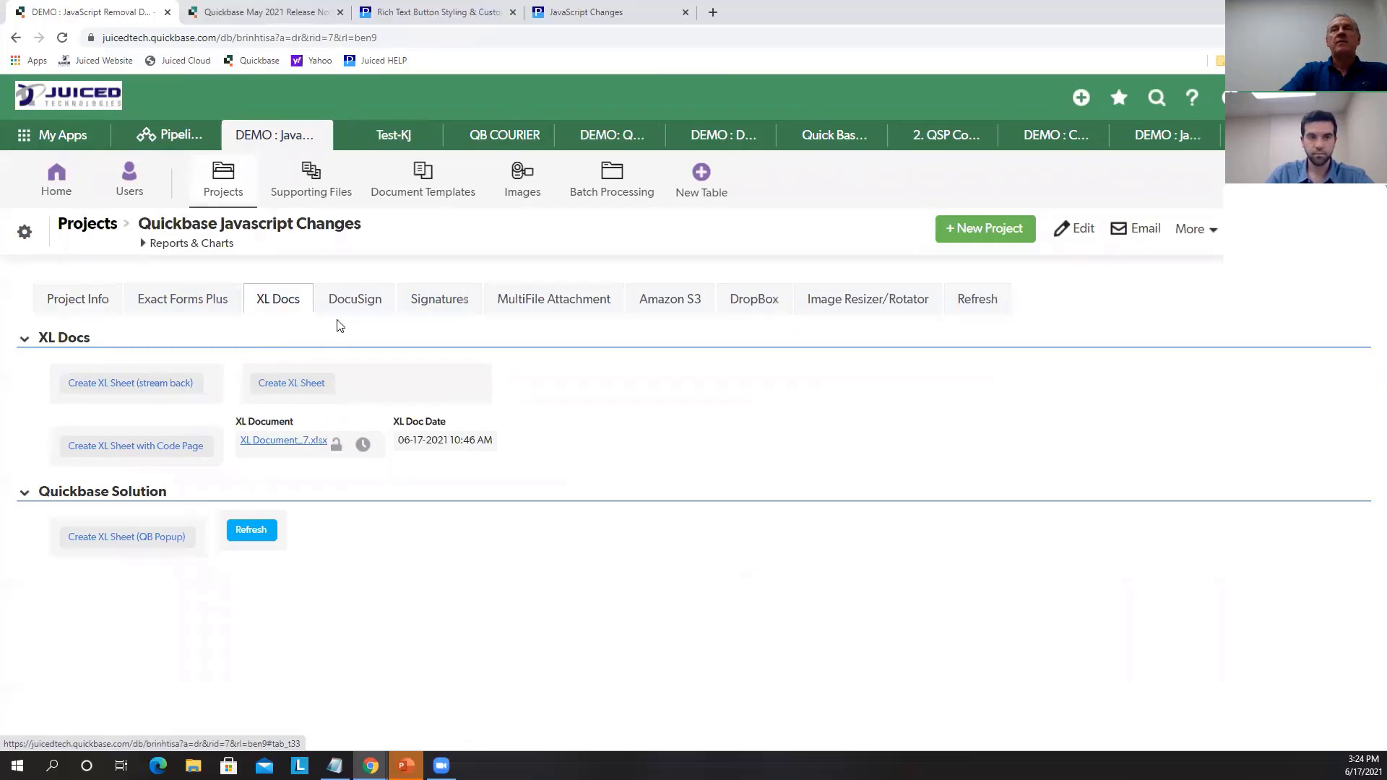
pyautogui.click(350, 304)
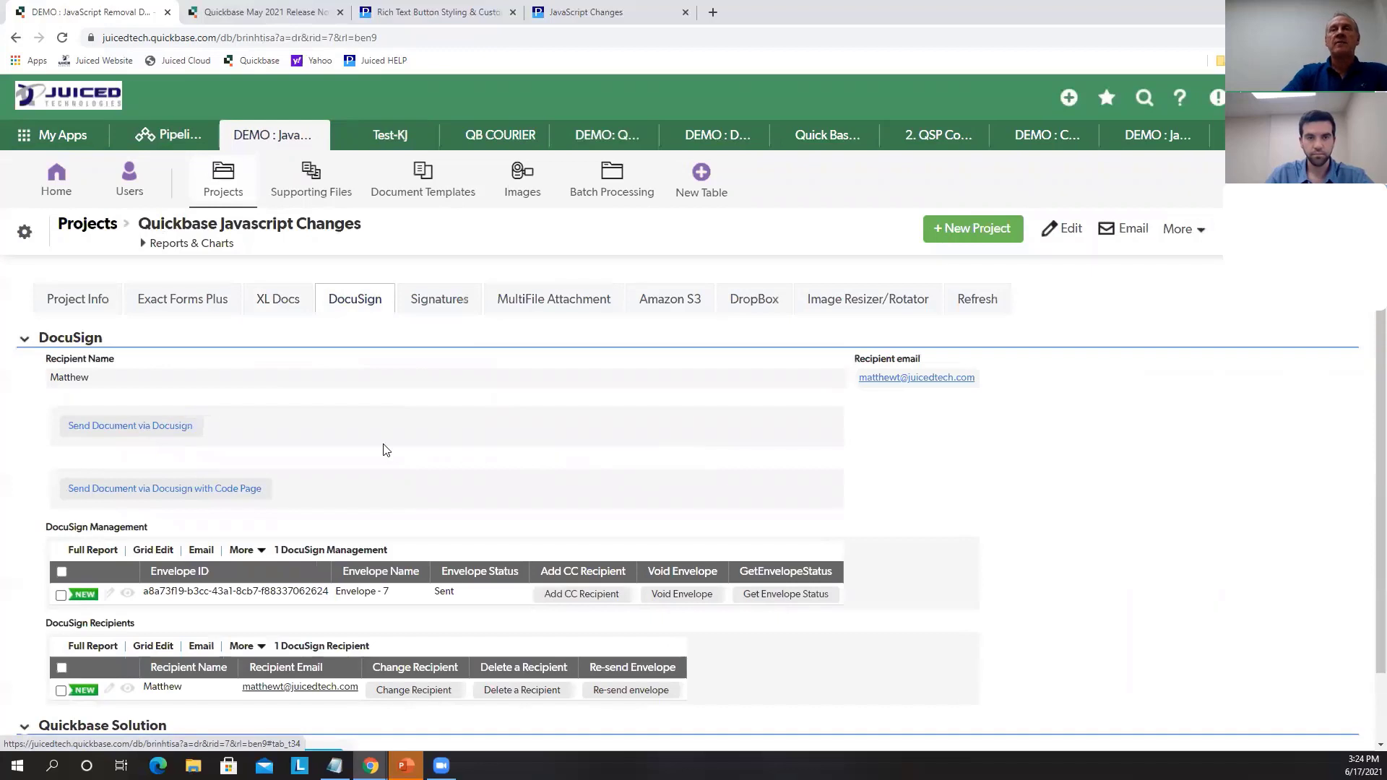
# Open the field properties of the Send Document via Docusign button, dismiss the unsupported-content notice, and enlarge the formula editor
pyautogui.rightClick(220, 425)
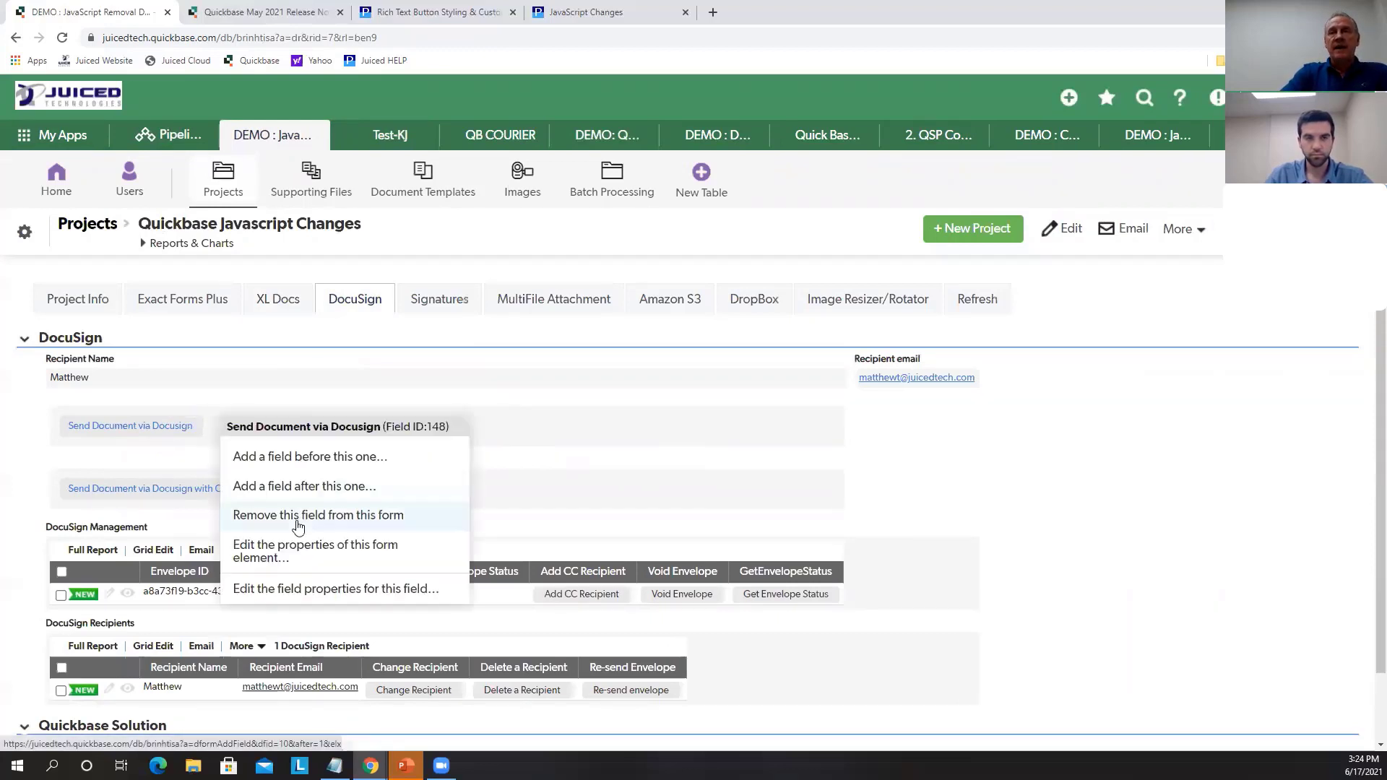
pyautogui.click(305, 590)
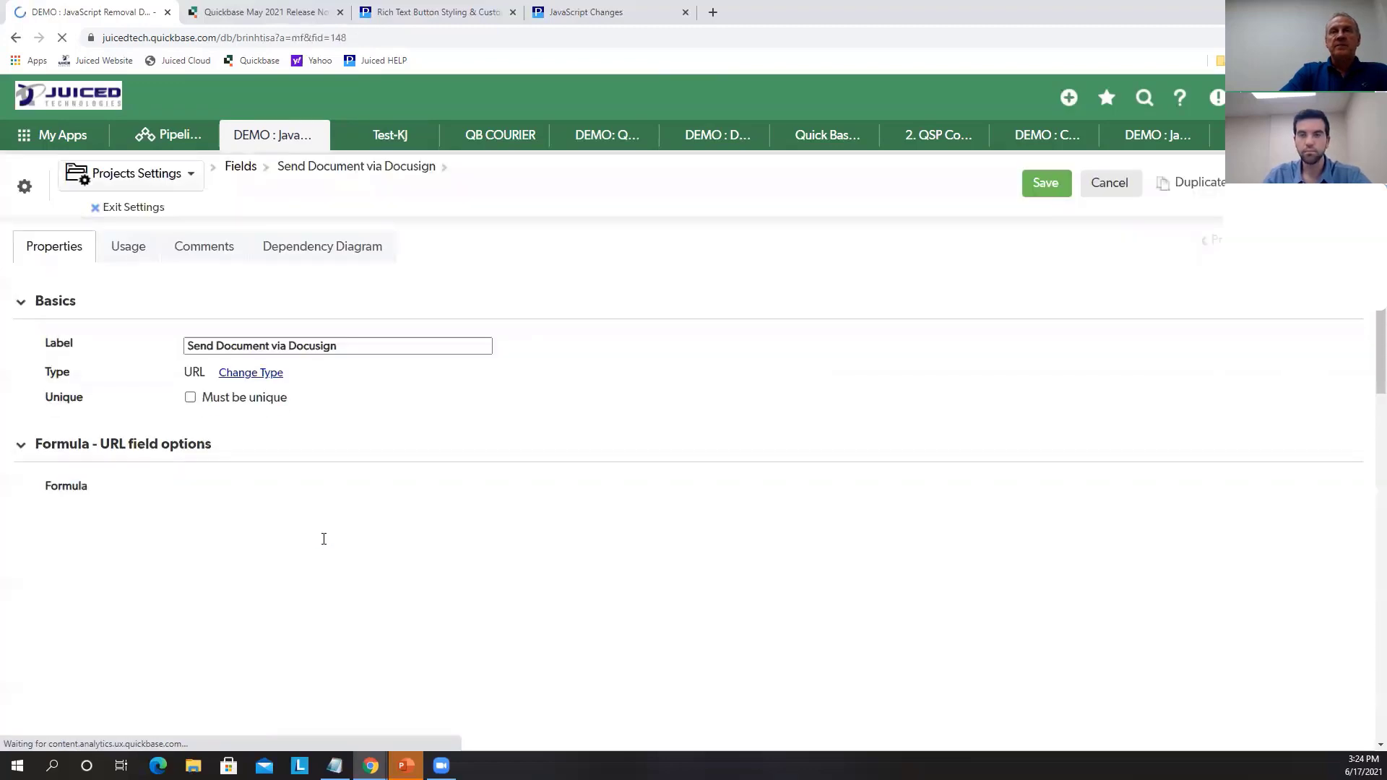
pyautogui.scroll(-1, 897, 359)
pyautogui.scroll(-3, 897, 359)
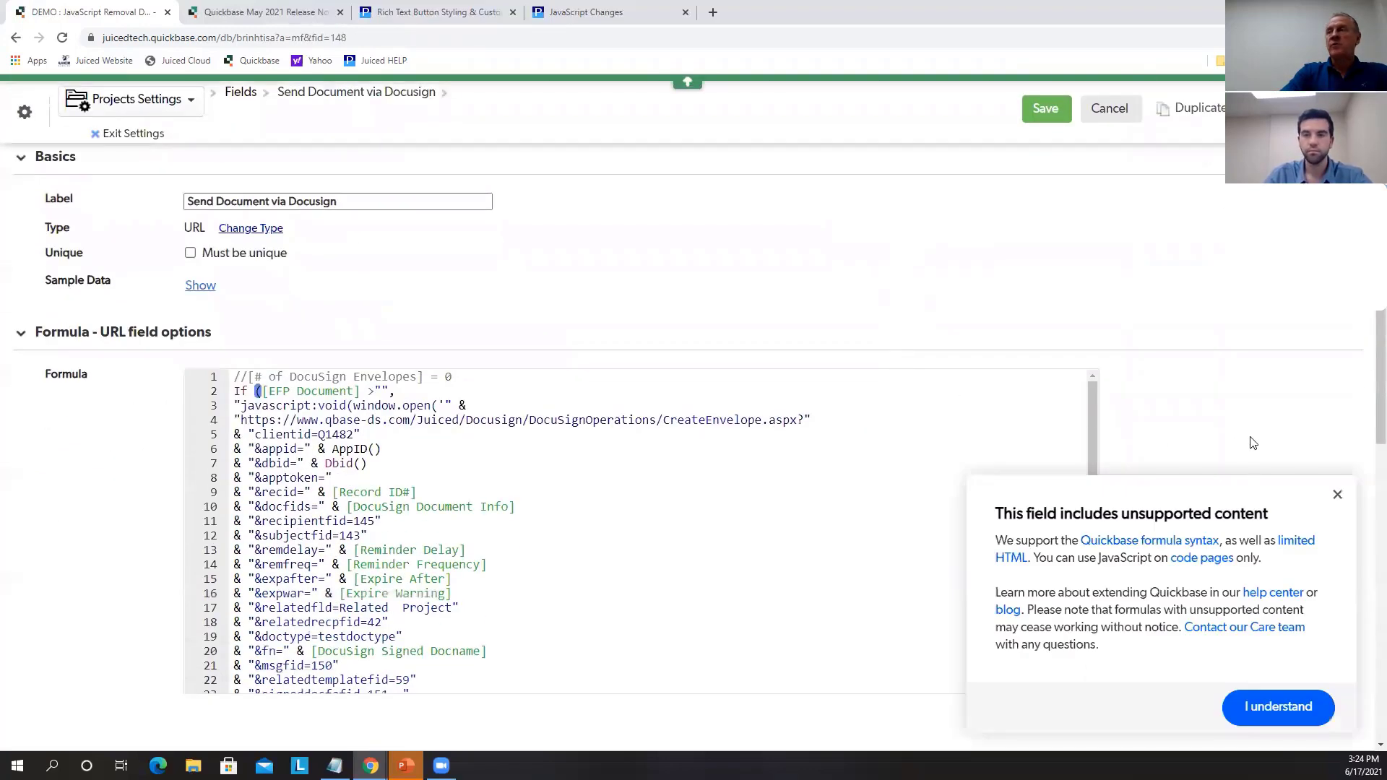
pyautogui.click(1337, 493)
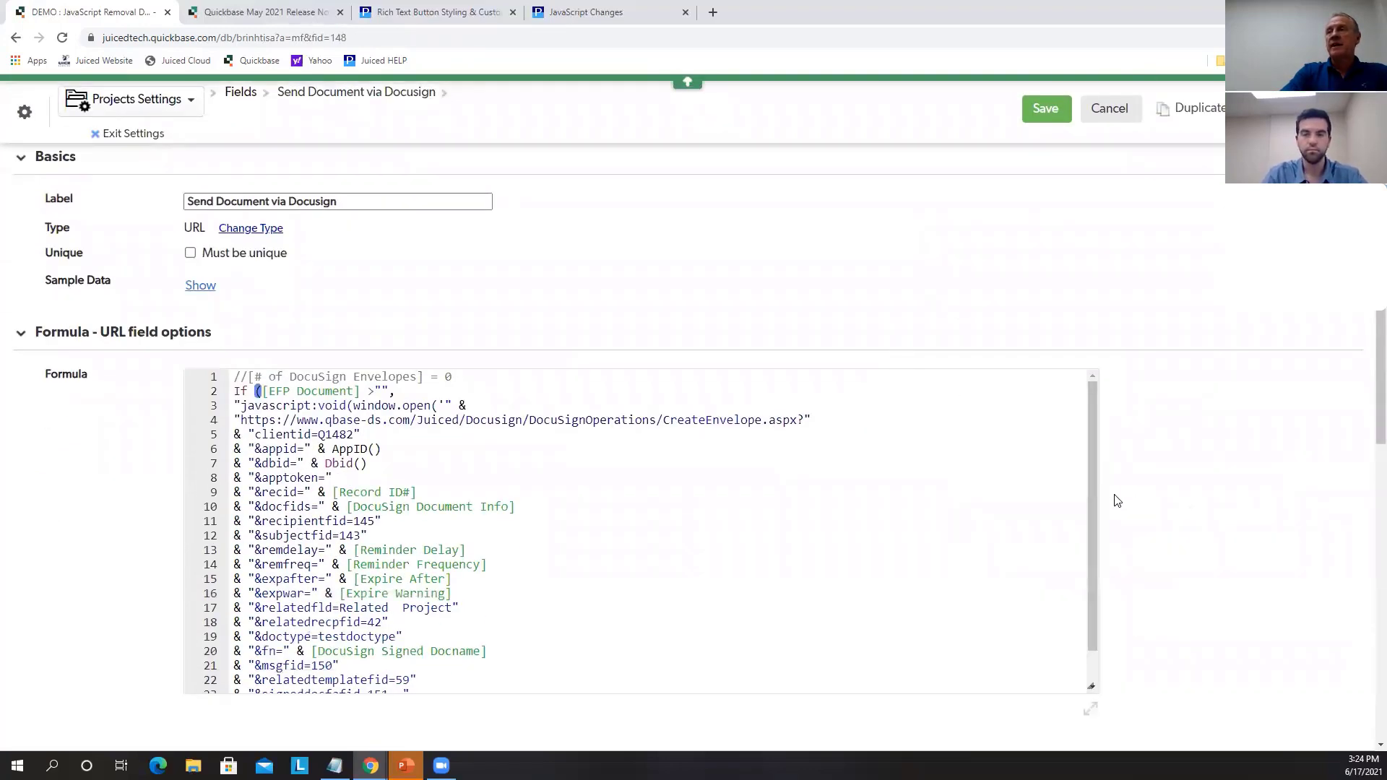
pyautogui.scroll(-1, 1140, 441)
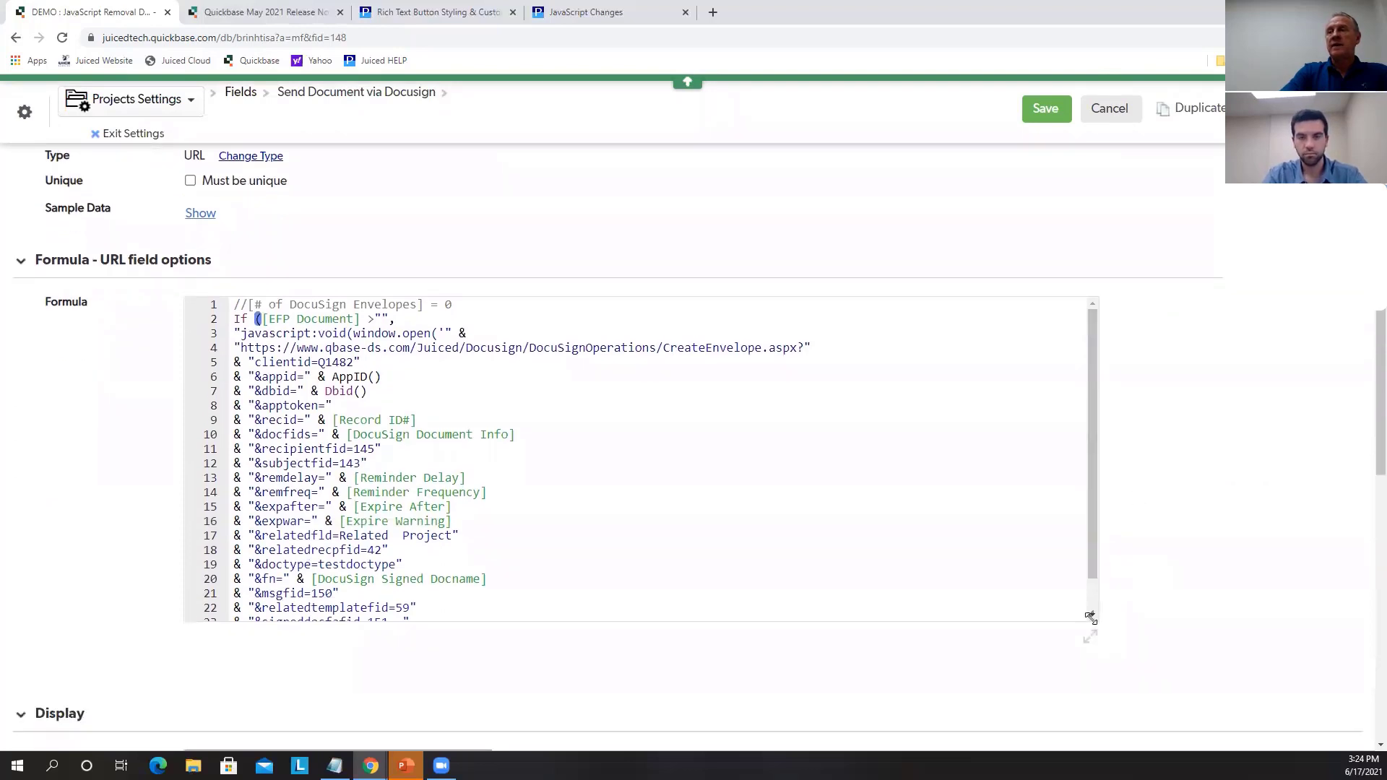
pyautogui.moveTo(1091, 614); pyautogui.dragTo(1173, 722)
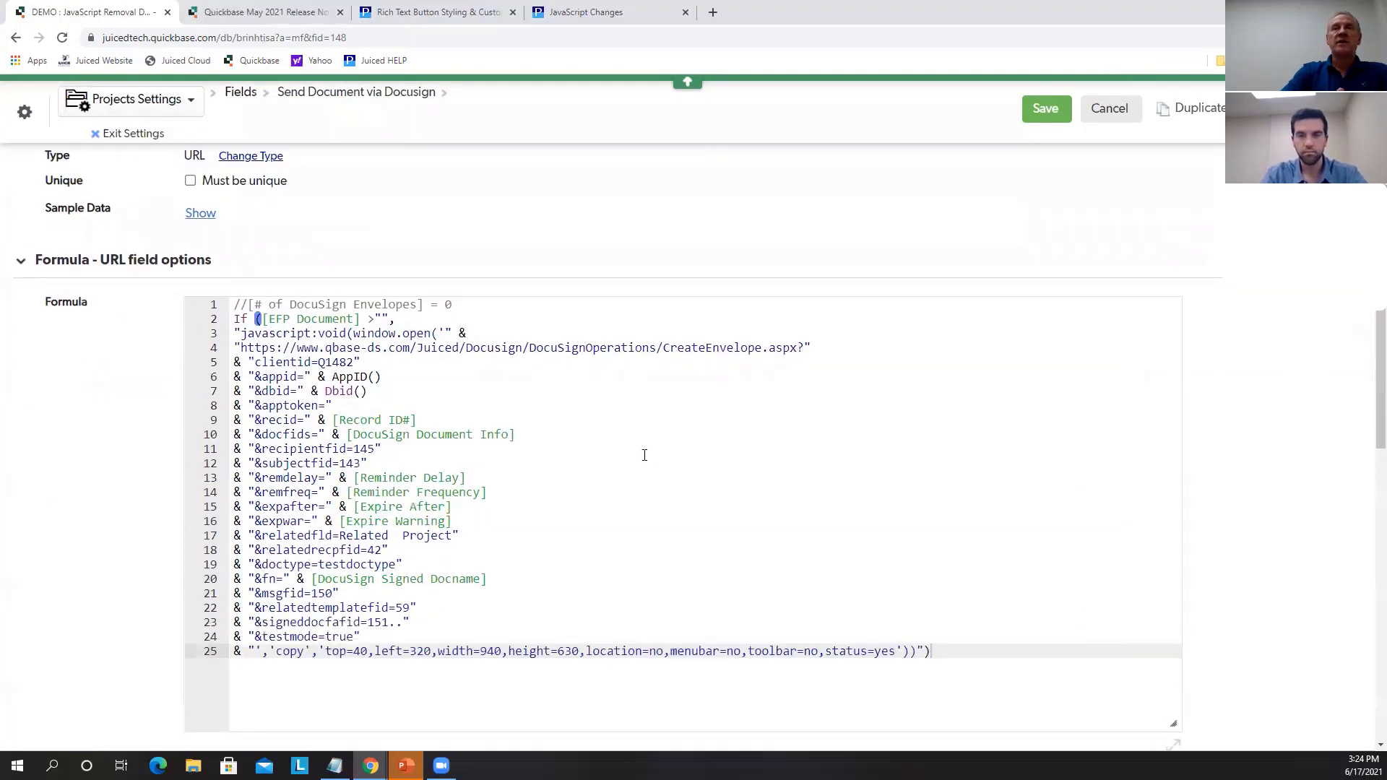
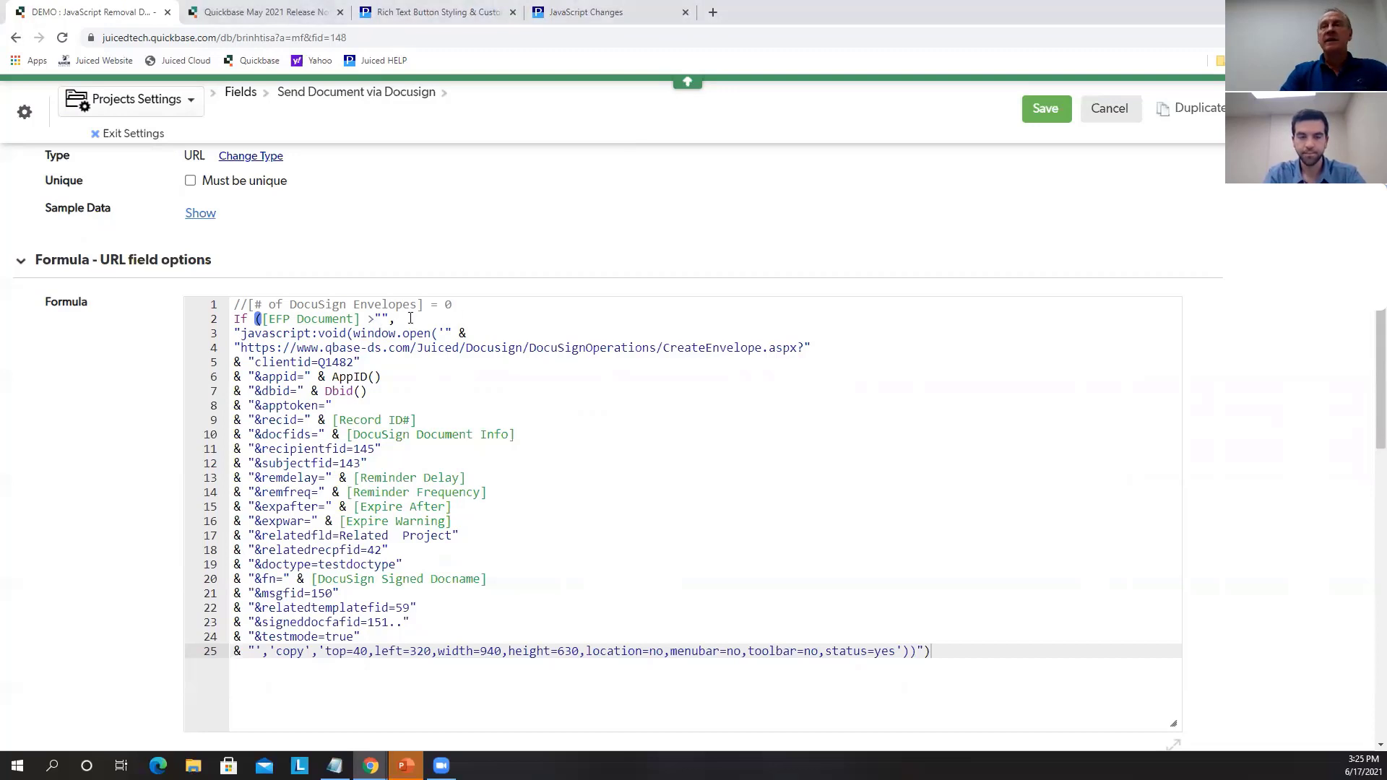
# Move the If ([EFP Document] >"", condition from line 2 to a new line after the end of the formula
pyautogui.moveTo(394, 318); pyautogui.dragTo(251, 311)
pyautogui.rightClick(269, 316)
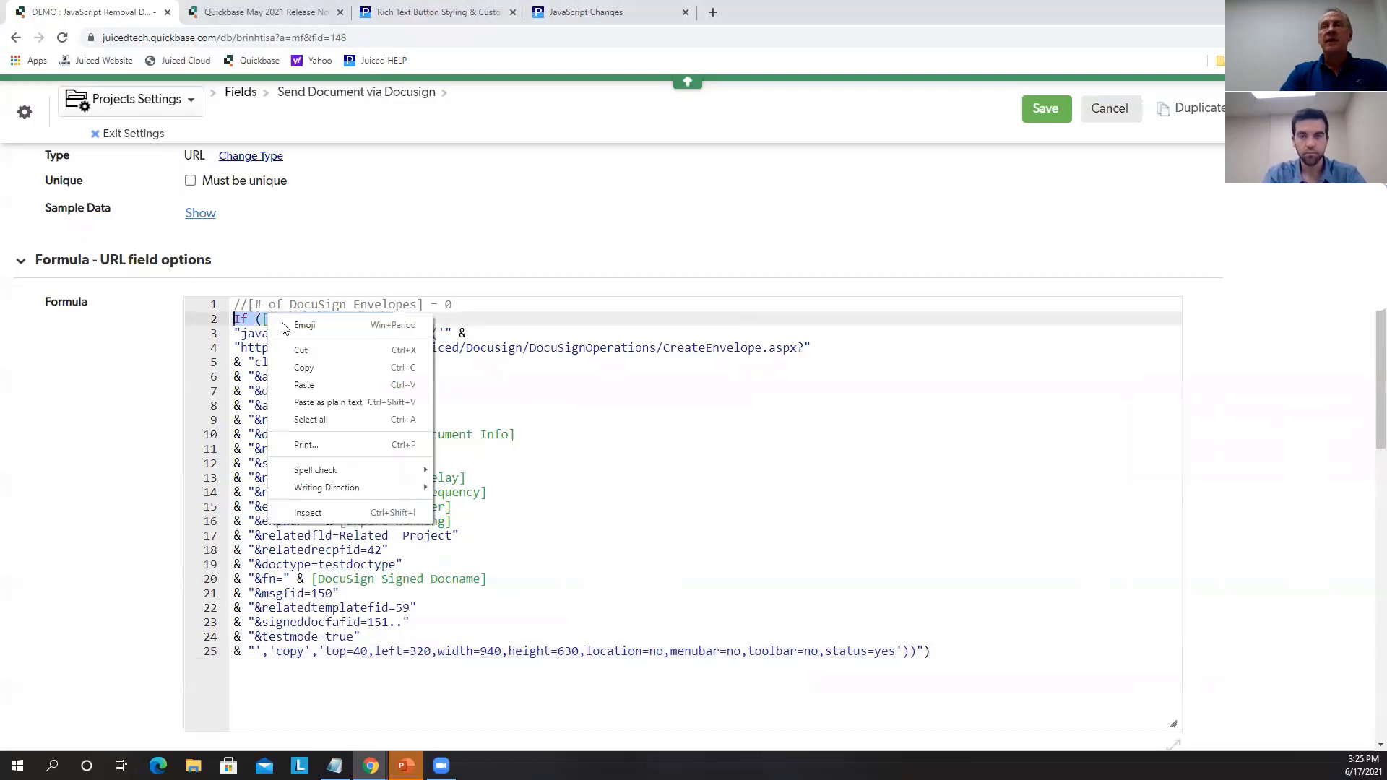
pyautogui.click(302, 350)
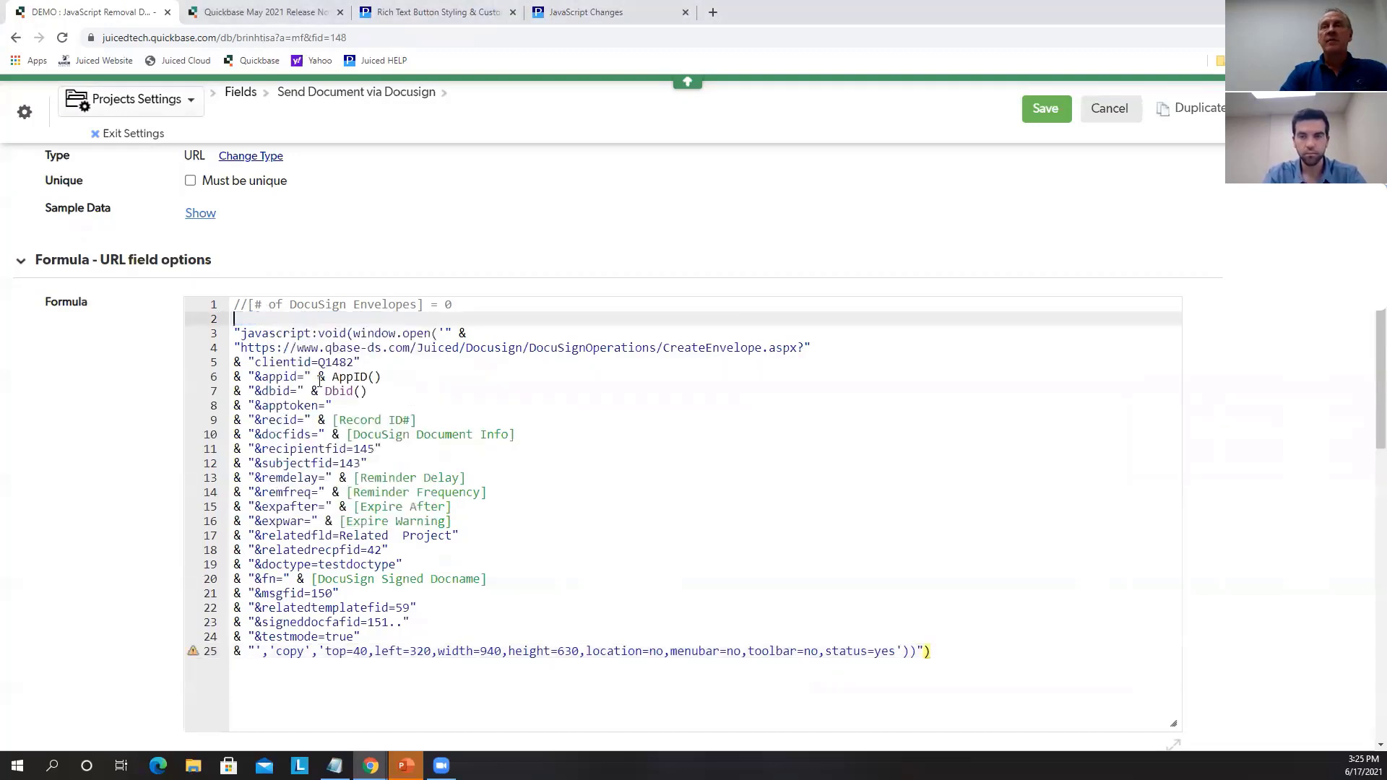
pyautogui.click(966, 654)
pyautogui.press('Return')
pyautogui.press('Return')
pyautogui.hotkey('ctrl', 'v')
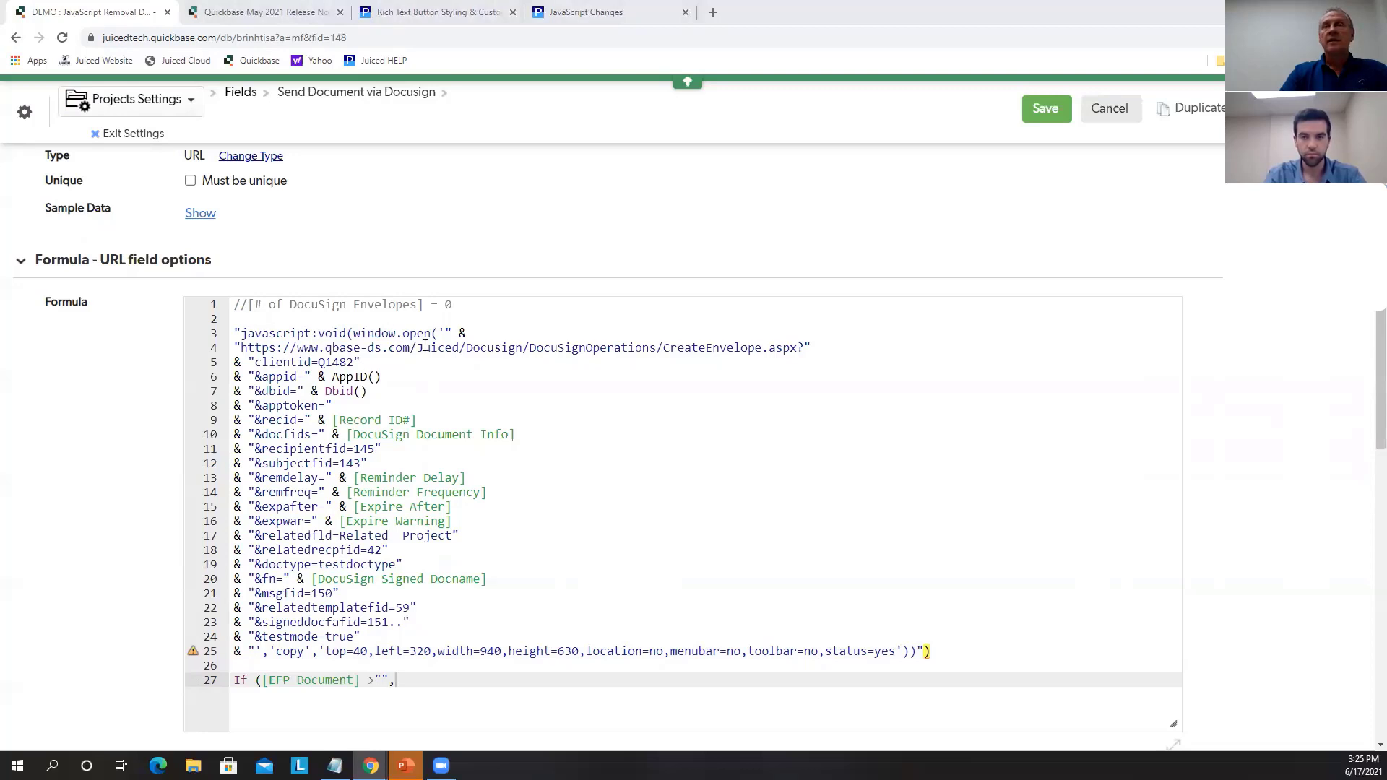
# Replace the javascript window.open opening on line 3 with var text url =, and the window-parameters line with a semicolon and the Vibrant Success OpenAsPopup link line
pyautogui.moveTo(466, 333); pyautogui.dragTo(232, 333)
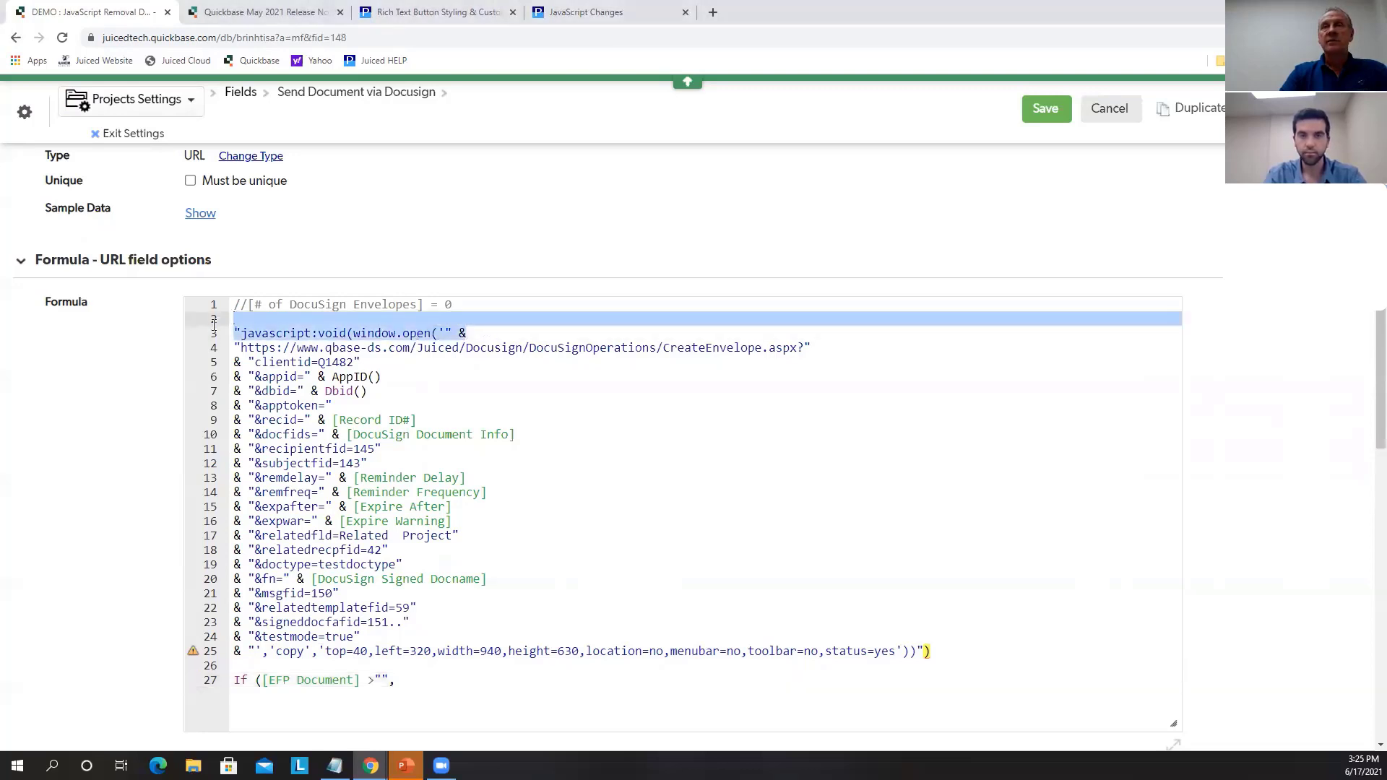
pyautogui.hotkey('ctrl', 'v')
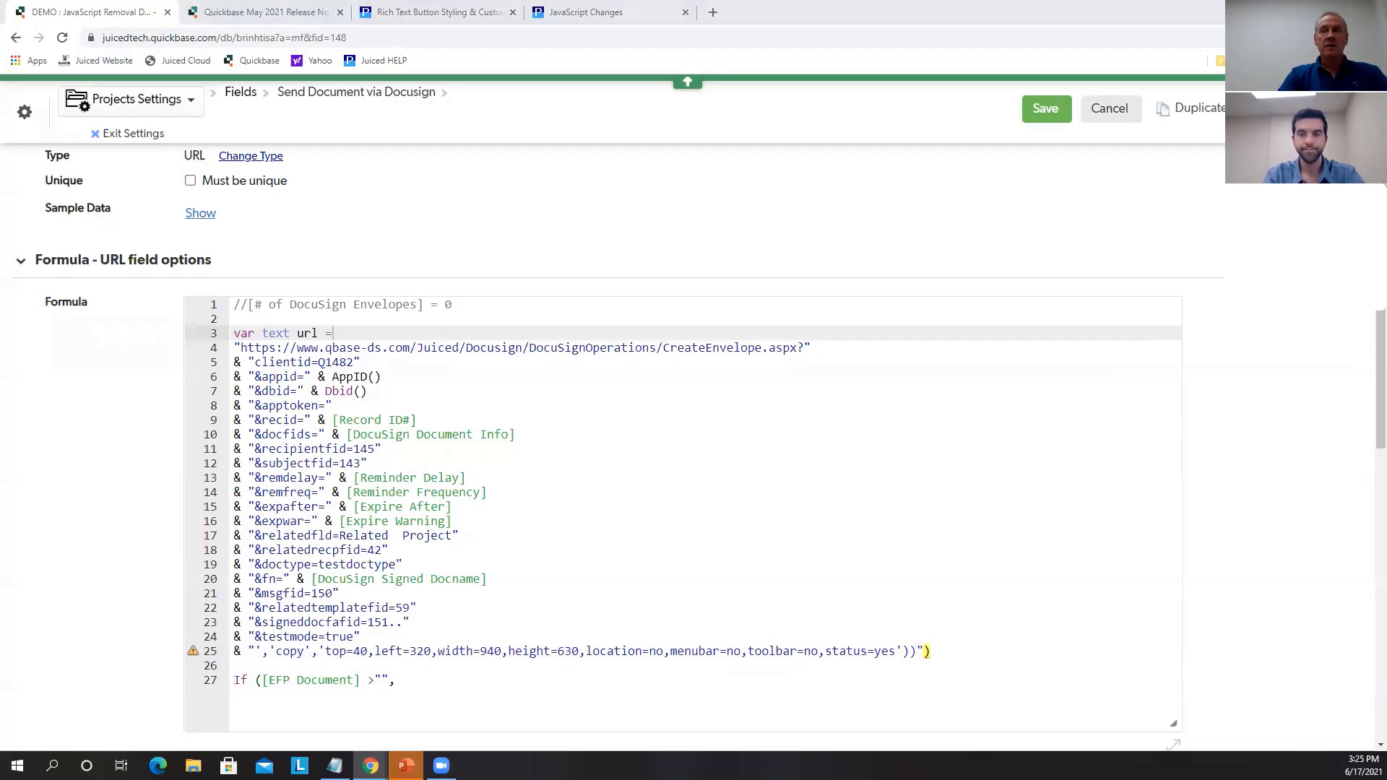
pyautogui.click(930, 625)
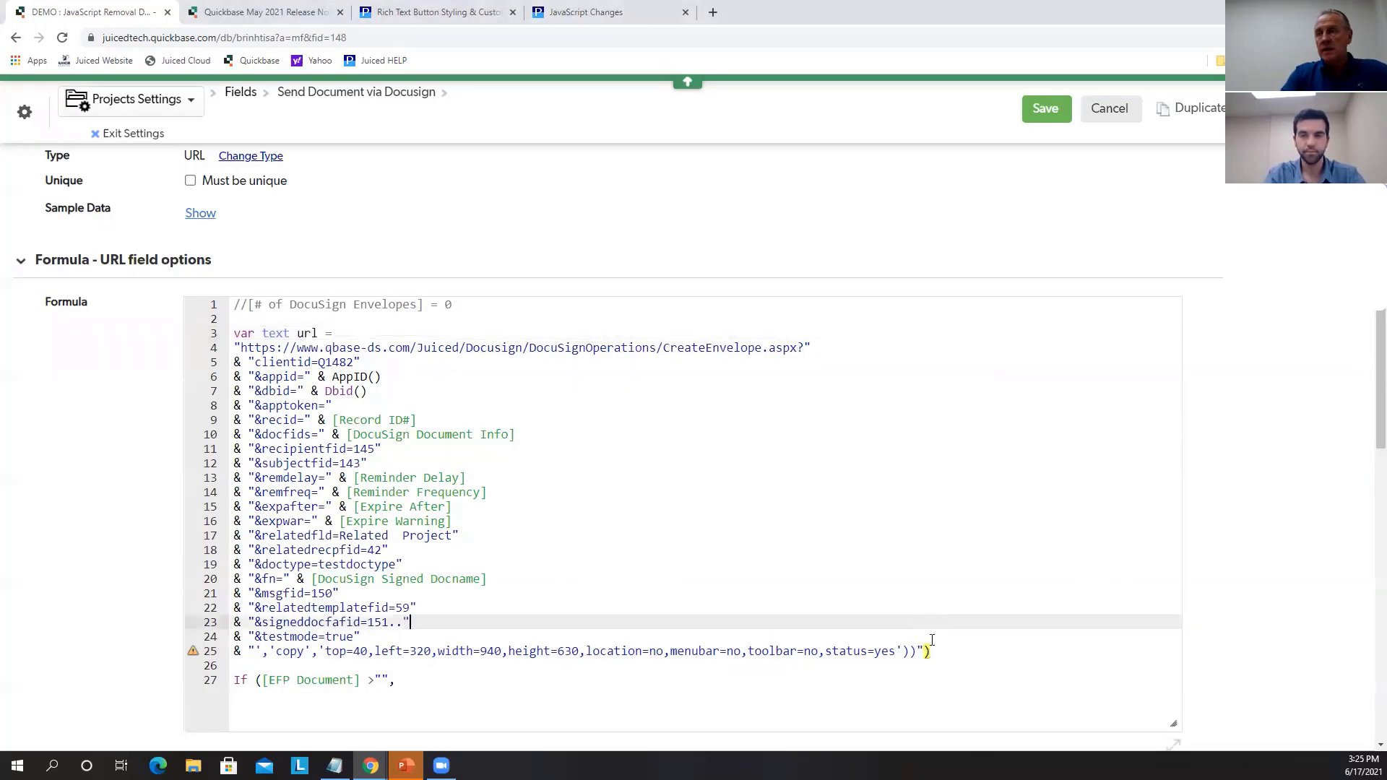
pyautogui.moveTo(932, 650); pyautogui.dragTo(221, 651)
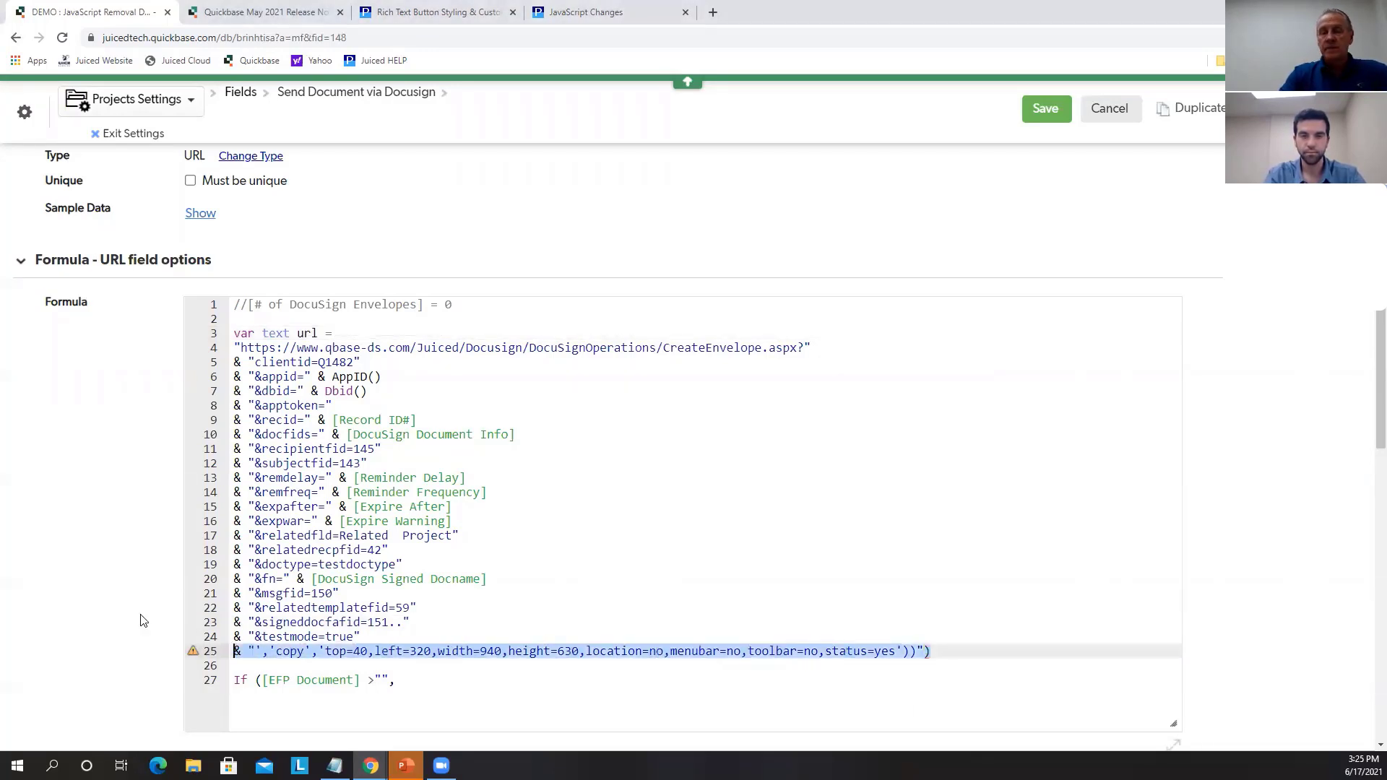
pyautogui.hotkey('ctrl', 'v')
pyautogui.scroll(-1, 743, 532)
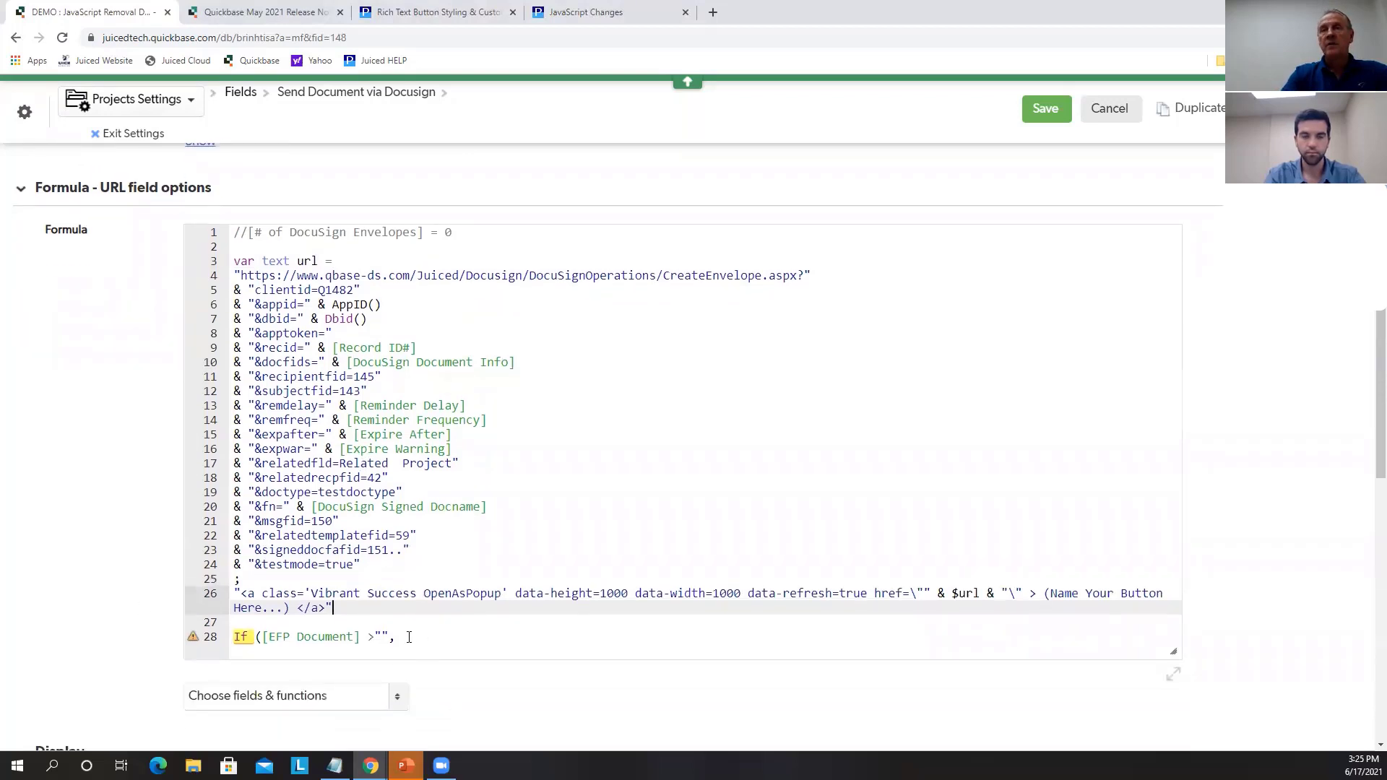
# Move the If ([EFP Document] >"", condition to a new line between the semicolon and the popup link line
pyautogui.click(409, 637)
pyautogui.scroll(-1, 409, 637)
pyautogui.moveTo(416, 567); pyautogui.dragTo(220, 566)
pyautogui.rightClick(270, 571)
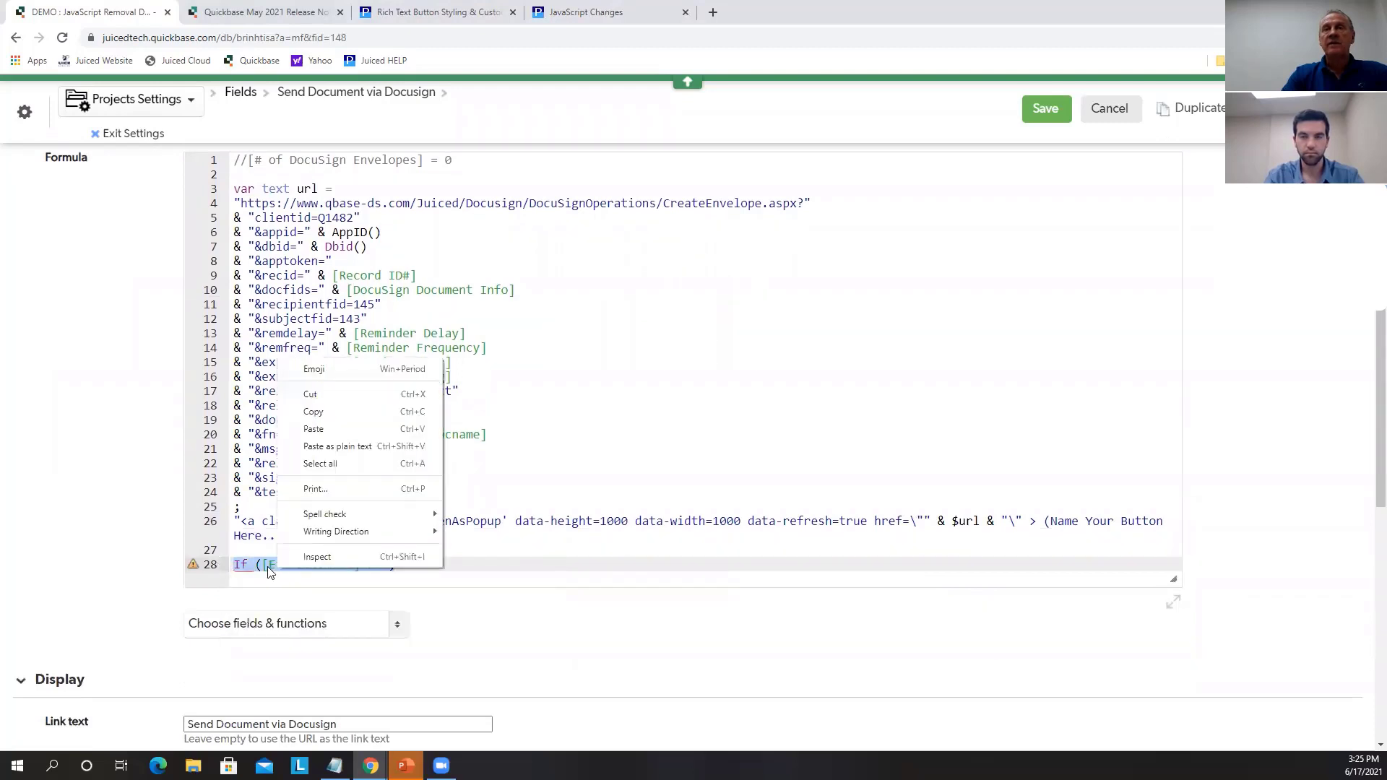
pyautogui.click(310, 394)
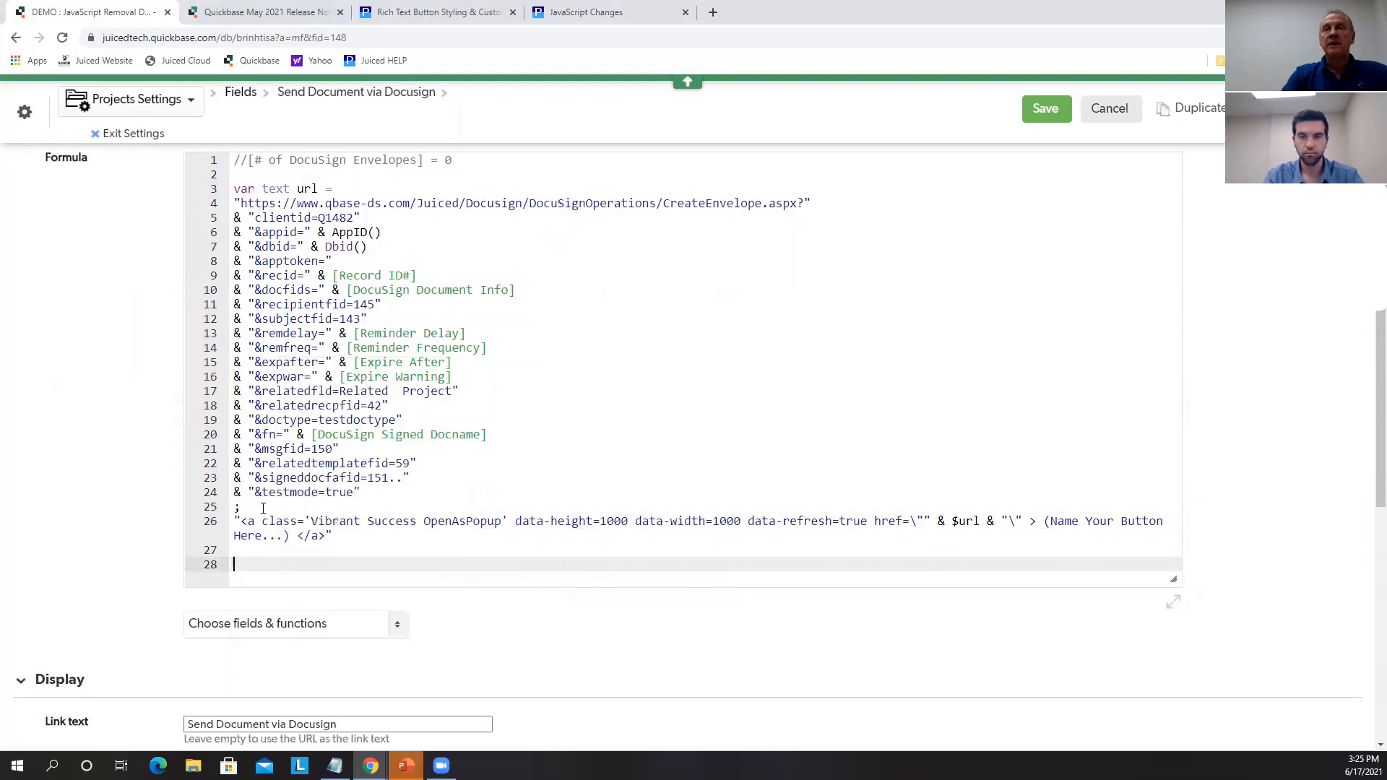
pyautogui.click(249, 508)
pyautogui.press('Return')
pyautogui.hotkey('ctrl', 'v')
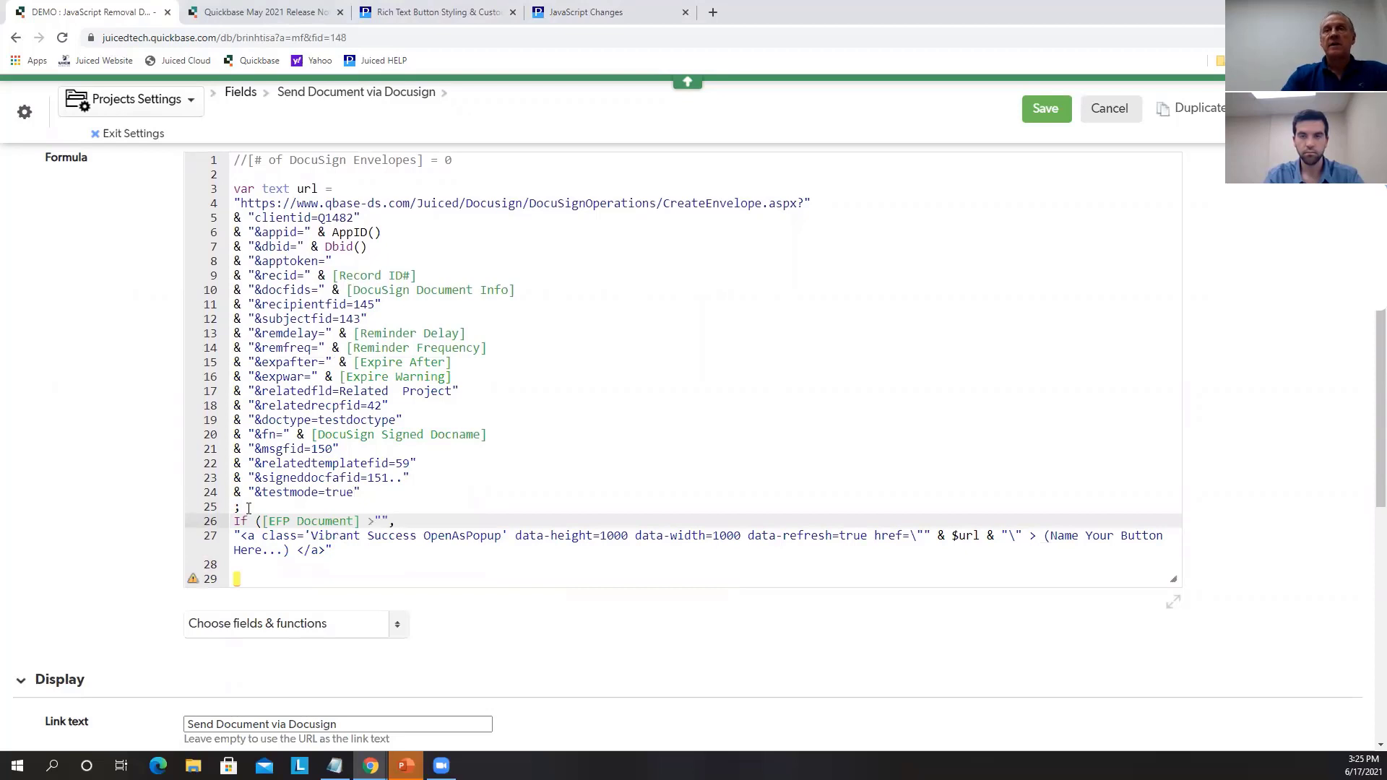
# Remove the spare blank line below the popup link and close the If statement with ,"") after the </a>" tag
pyautogui.click(253, 566)
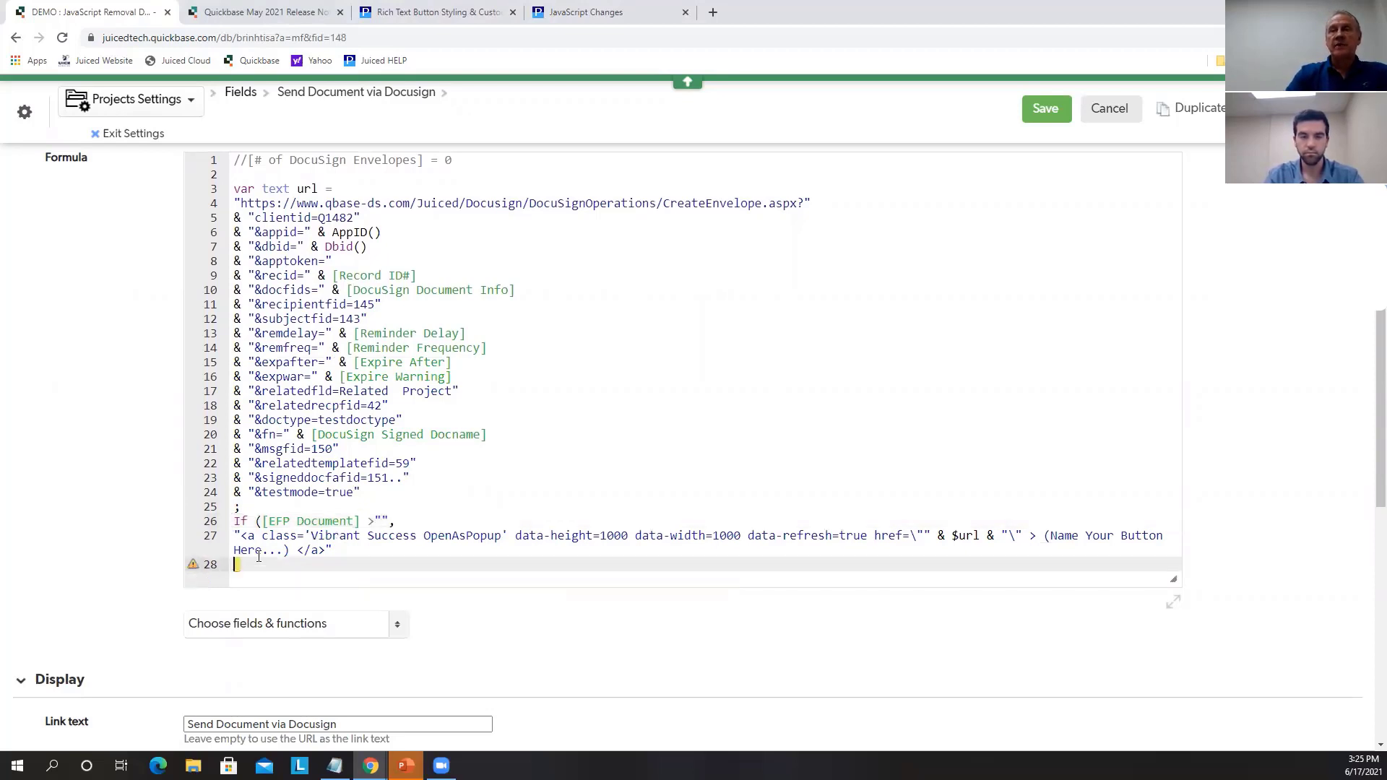
pyautogui.press('BackSpace')
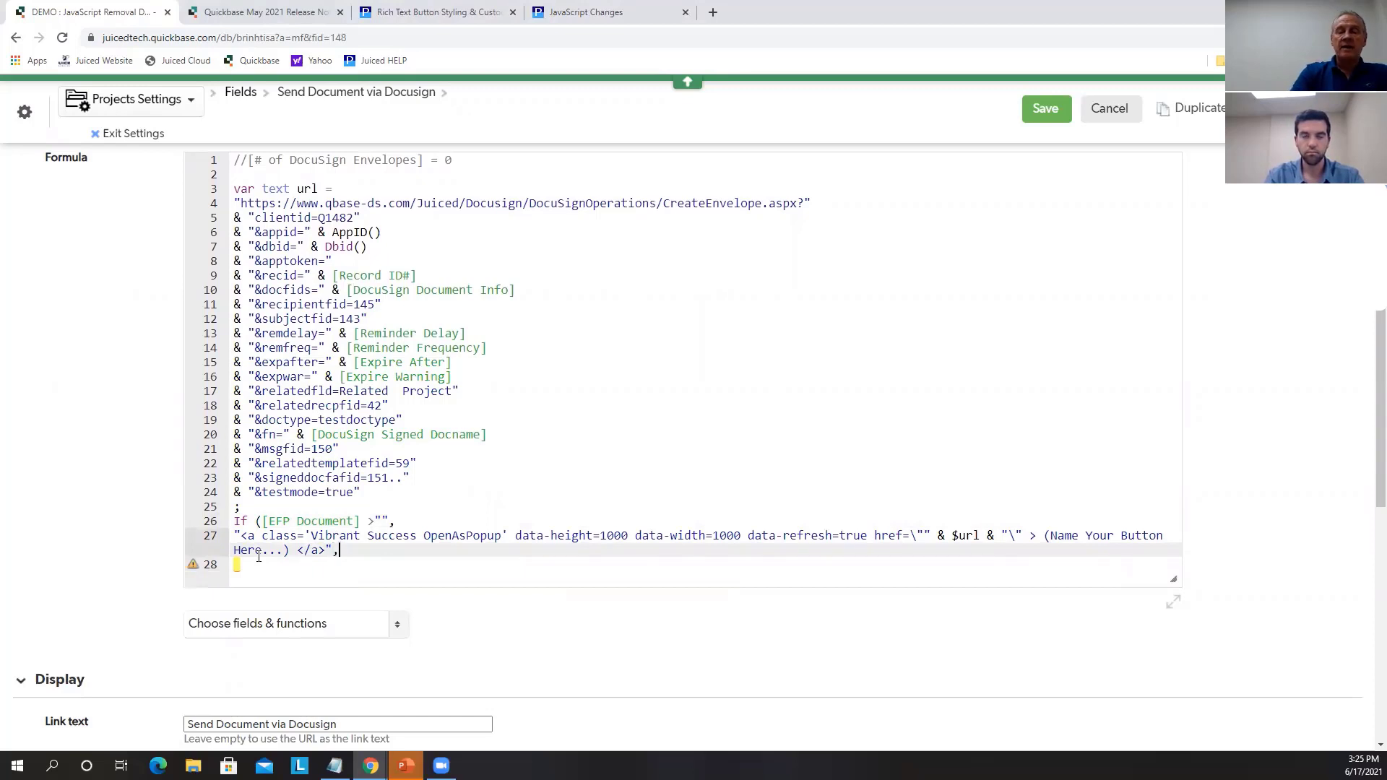
pyautogui.write('"")')
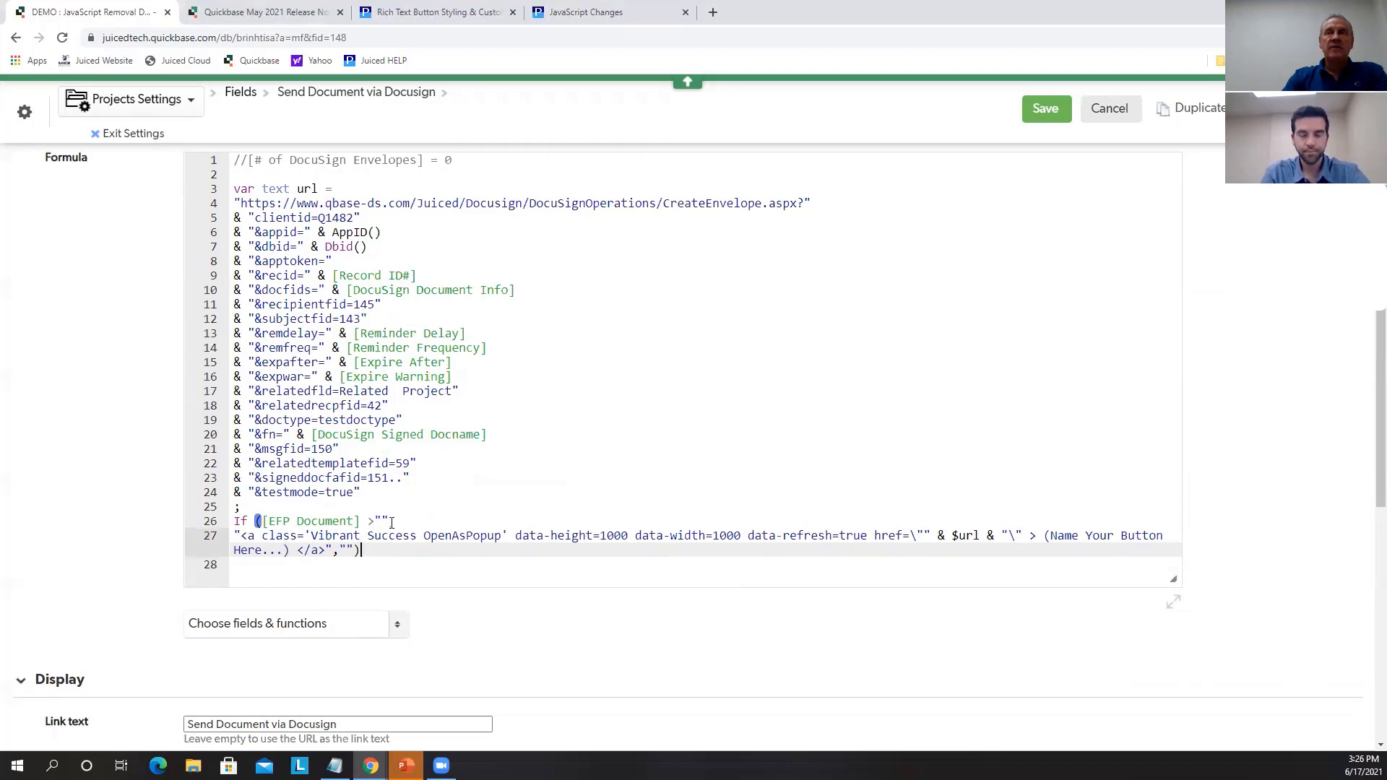
pyautogui.moveTo(403, 520); pyautogui.dragTo(222, 521)
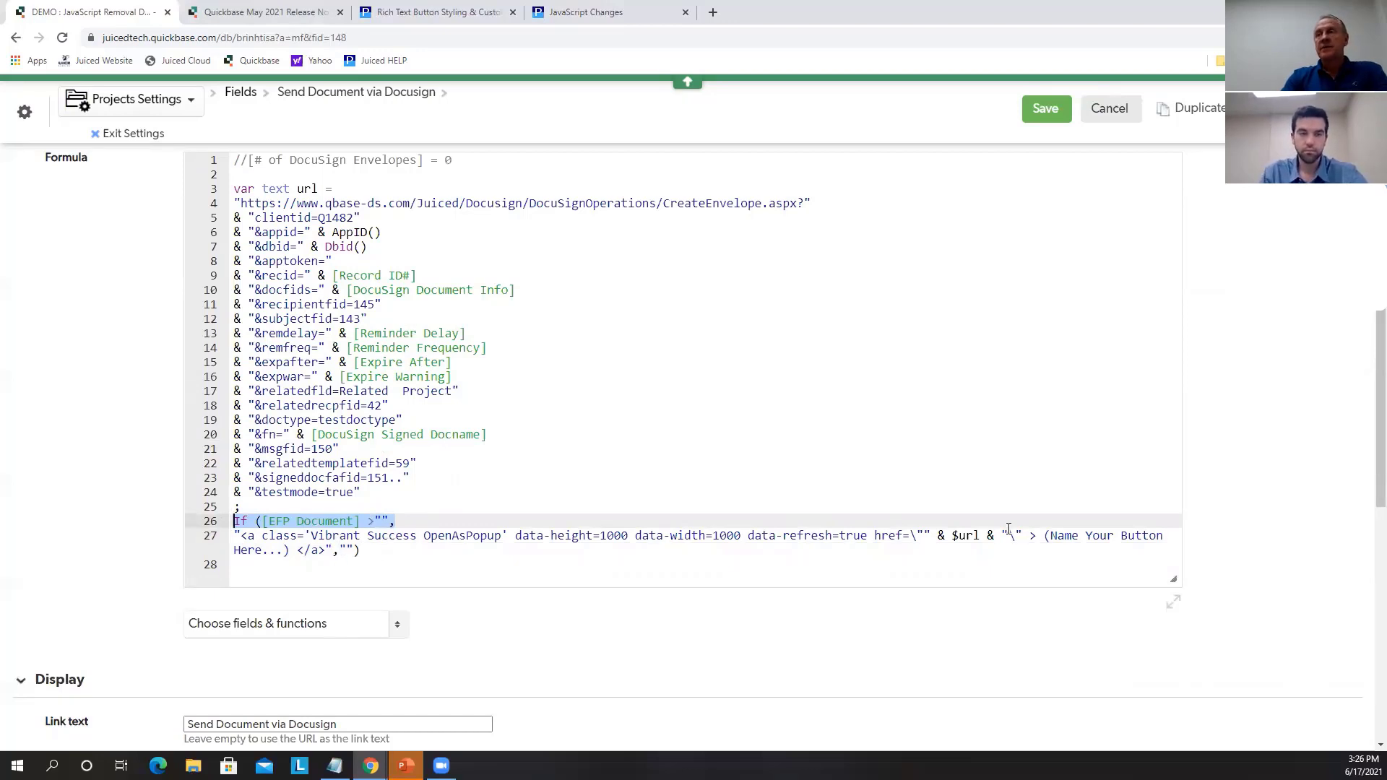
# Replace the (Name Your Button Here...) placeholder in the popup link with the field's label, Send Document via Docusign
pyautogui.scroll(1, 354, 290)
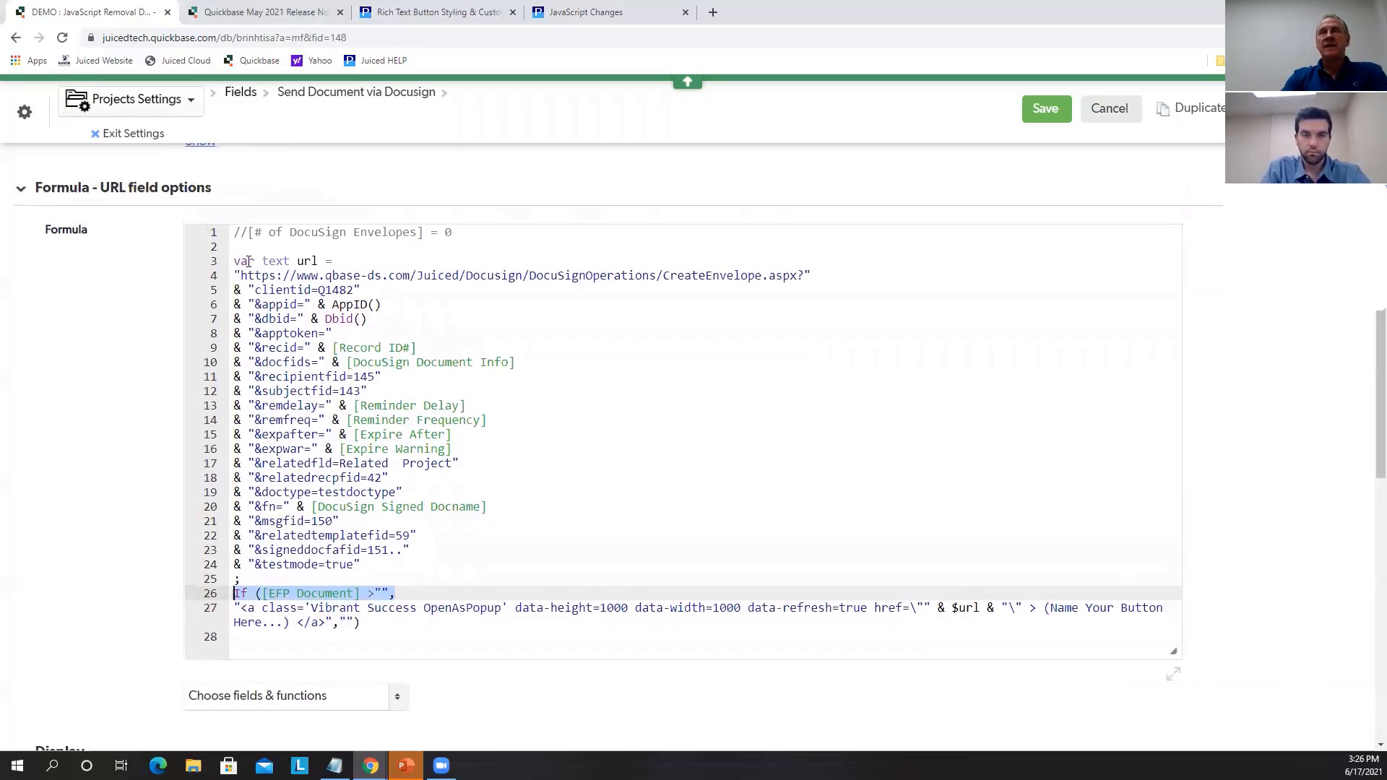
pyautogui.scroll(2, 571, 374)
pyautogui.click(338, 201)
pyautogui.hotkey('ctrl', 'a')
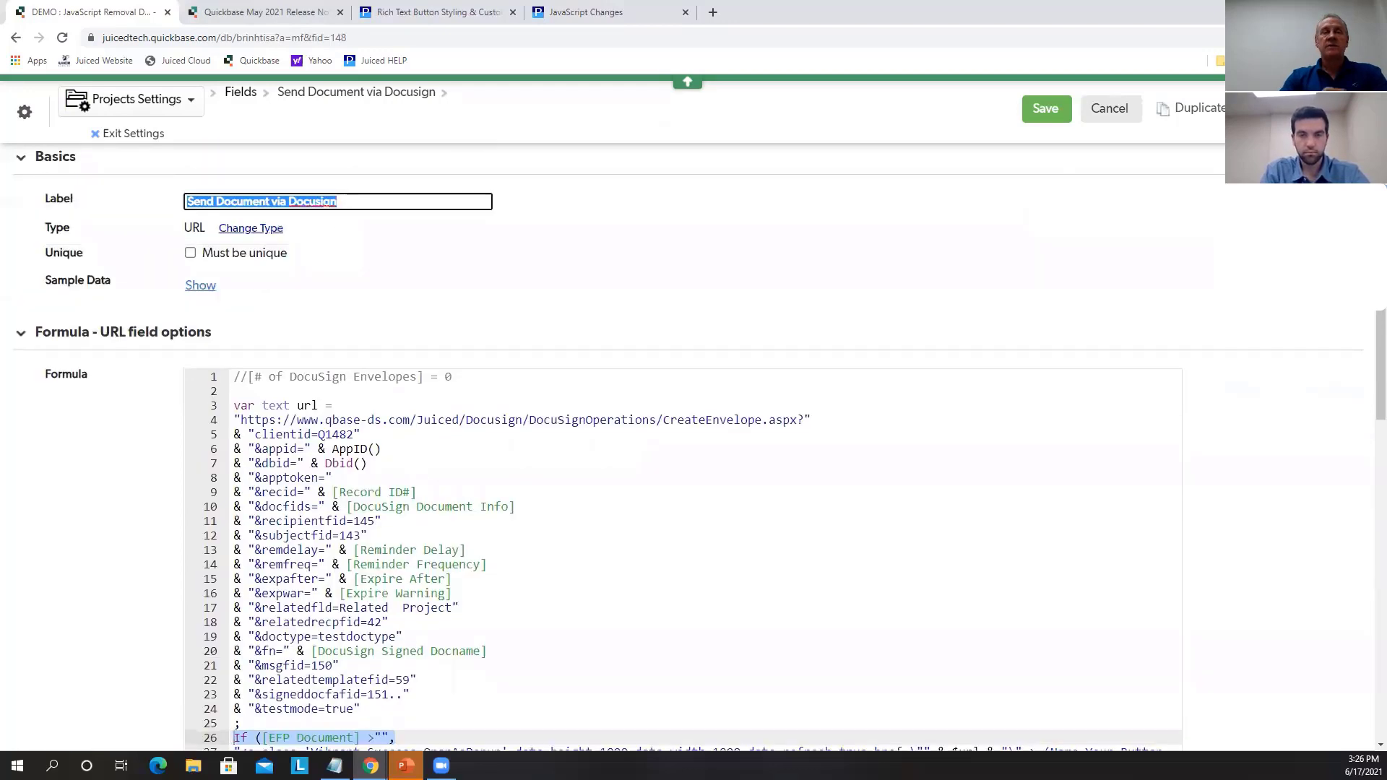
pyautogui.scroll(-4, 532, 495)
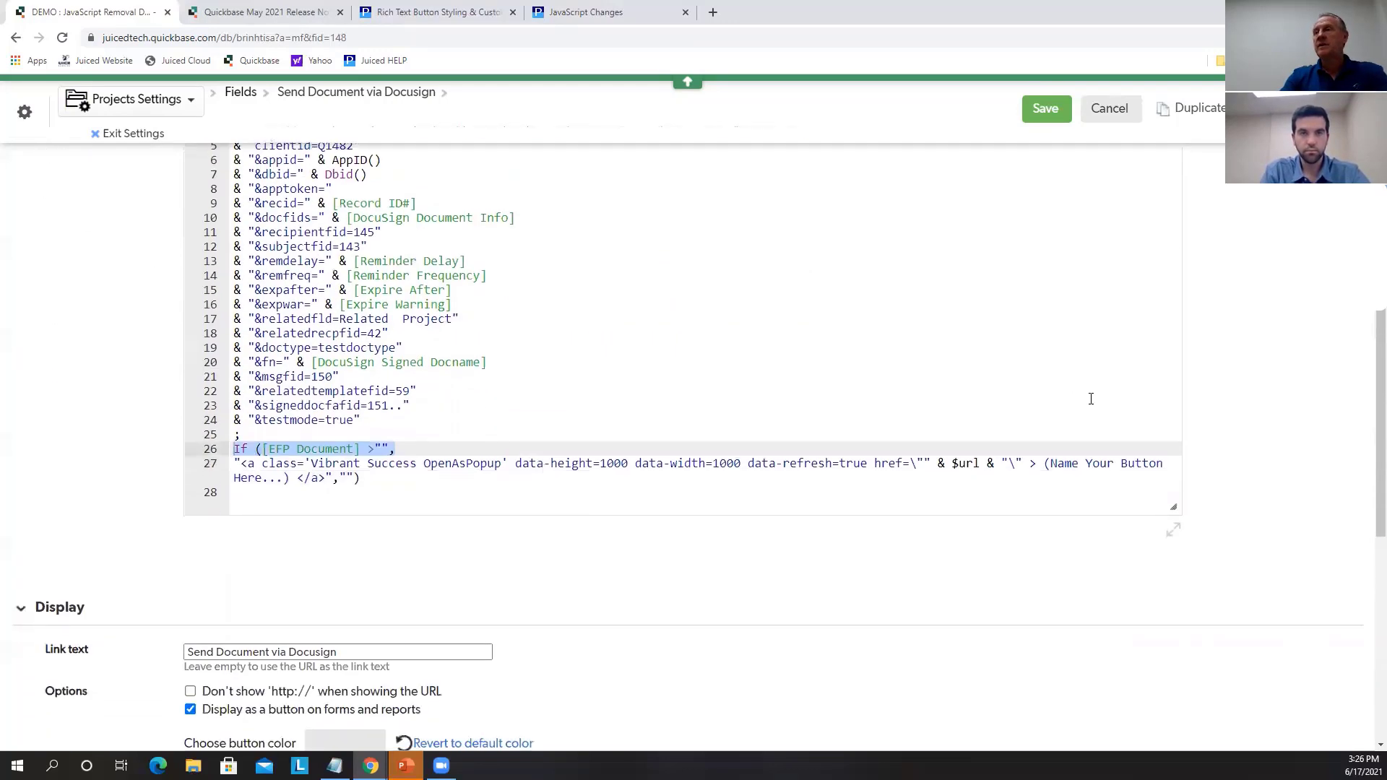
pyautogui.click(1045, 463)
pyautogui.press('Delete')
pyautogui.press('Delete')
pyautogui.press('Delete')
pyautogui.press('Delete')
pyautogui.press('Delete')
pyautogui.press('Delete')
pyautogui.press('Delete')
pyautogui.press('Delete')
pyautogui.press('Delete')
pyautogui.press('Delete')
pyautogui.press('Delete')
pyautogui.press('Delete')
pyautogui.press('Delete')
pyautogui.press('Delete')
pyautogui.press('Delete')
pyautogui.press('Delete')
pyautogui.press('Delete')
pyautogui.press('Delete')
pyautogui.press('Delete')
pyautogui.press('Delete')
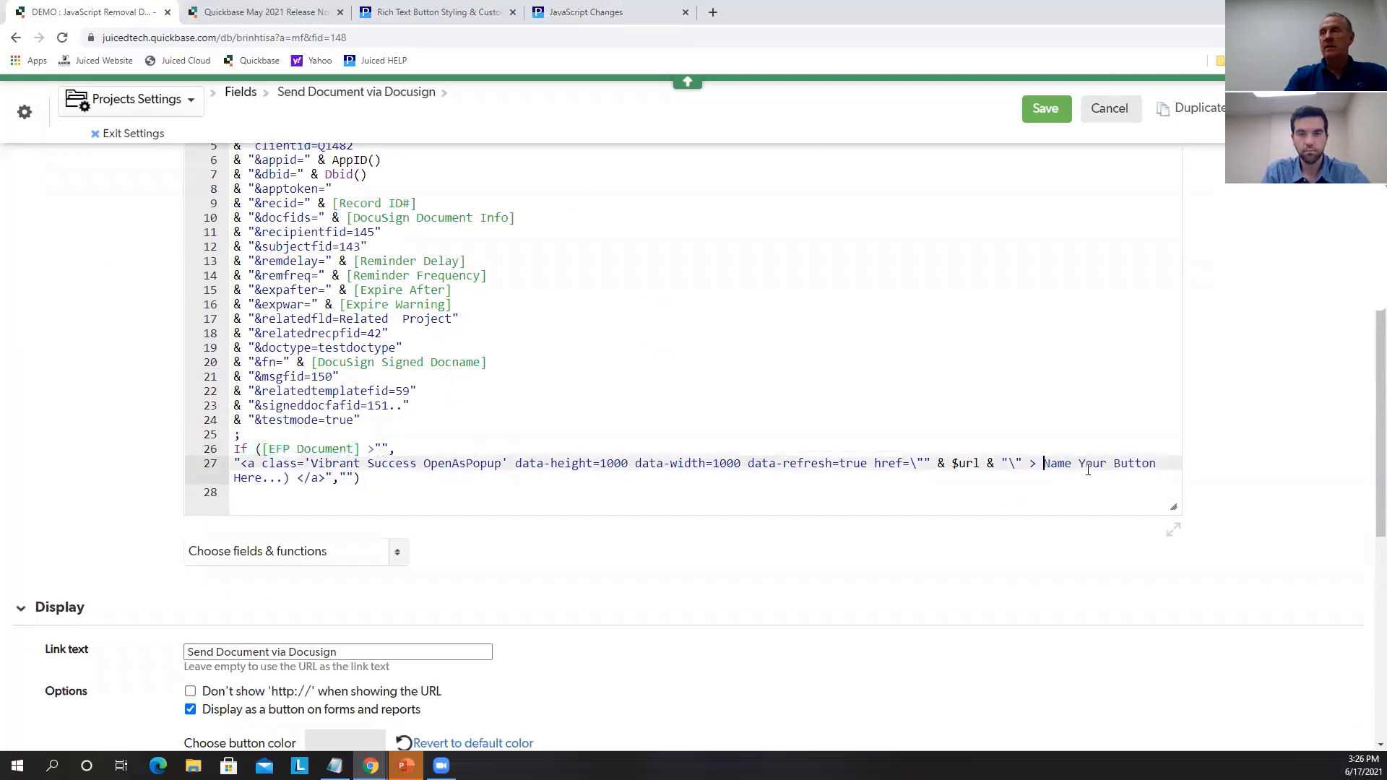
pyautogui.press('Delete')
pyautogui.press('Delete')
pyautogui.press('Delete')
pyautogui.press('Delete')
pyautogui.press('Delete')
pyautogui.press('Delete')
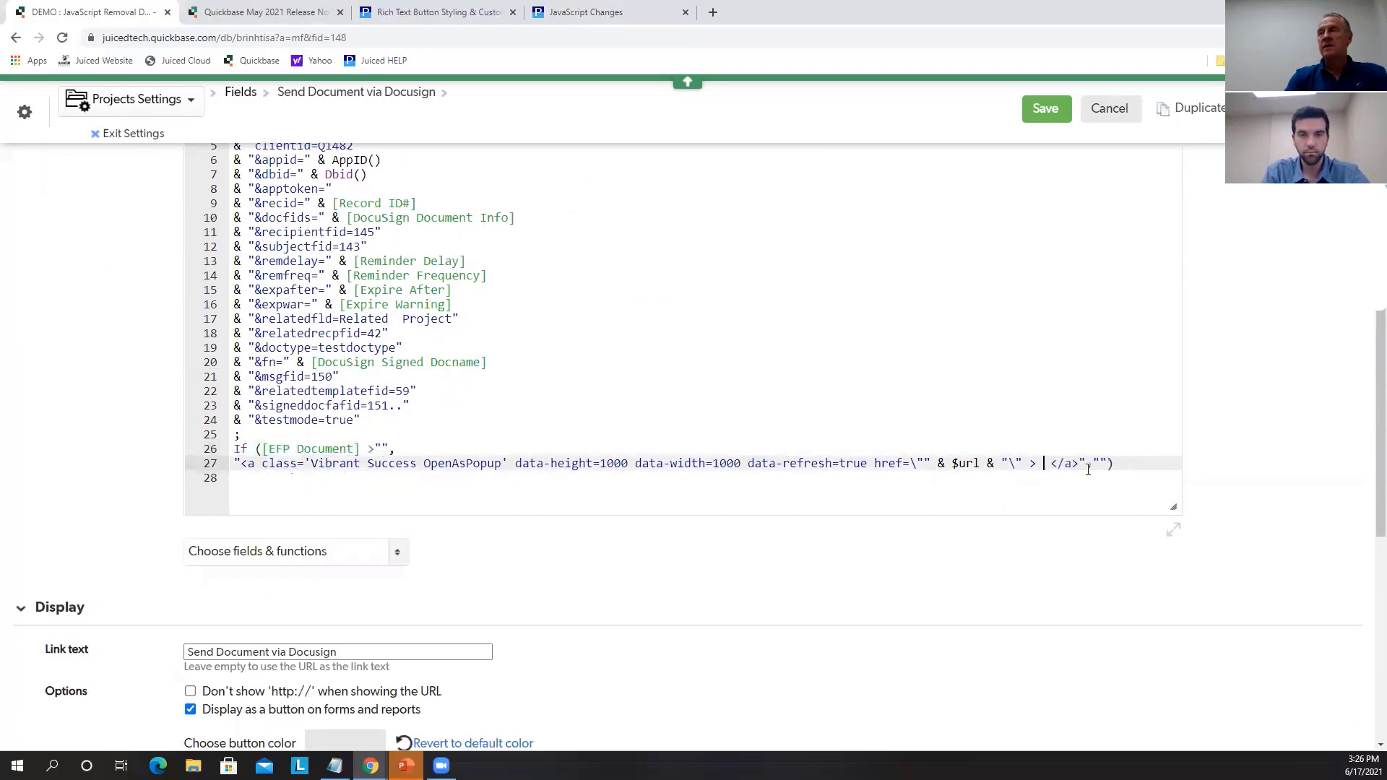
pyautogui.hotkey('ctrl', 'v')
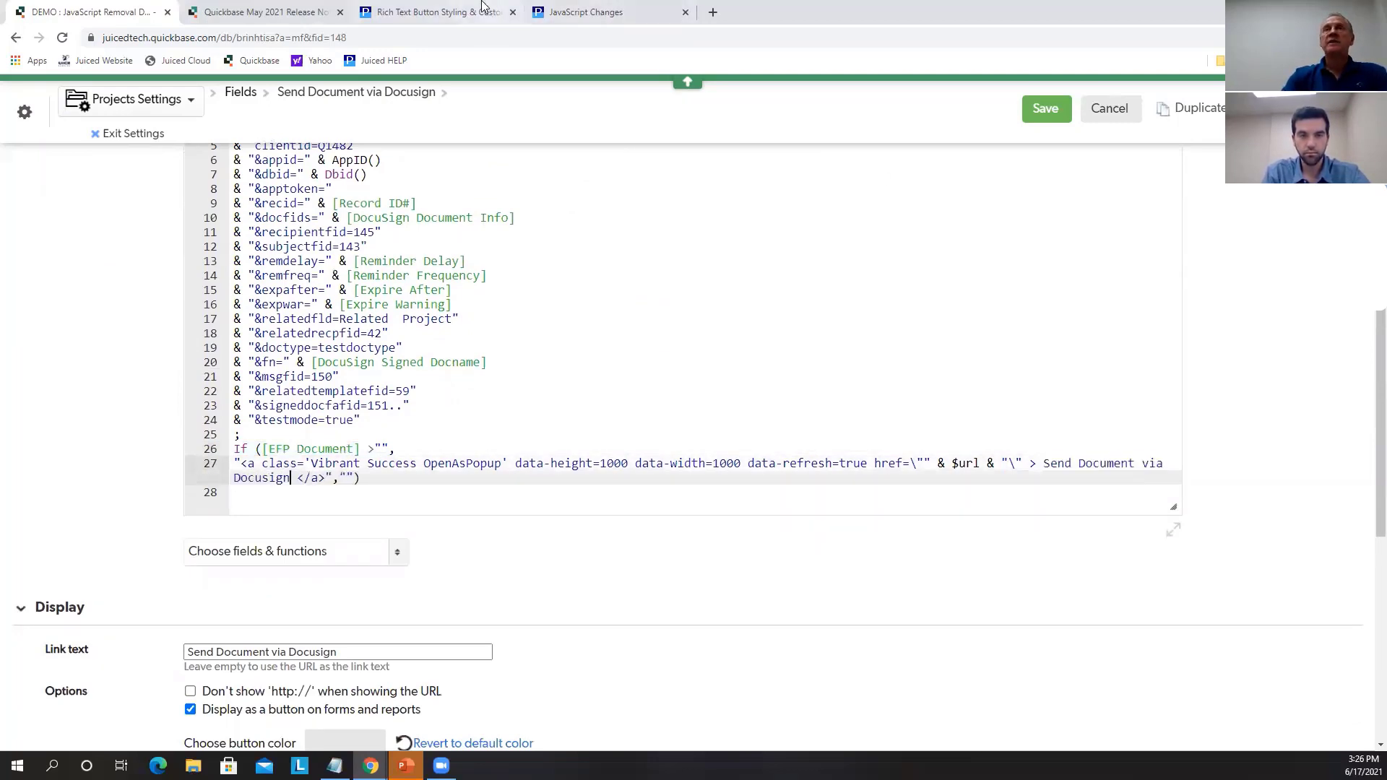
# Look up the recommended DocuSign popup size in the rich text styling help, set data-height to 630 and data-width to 940, and save the field
pyautogui.click(372, 12)
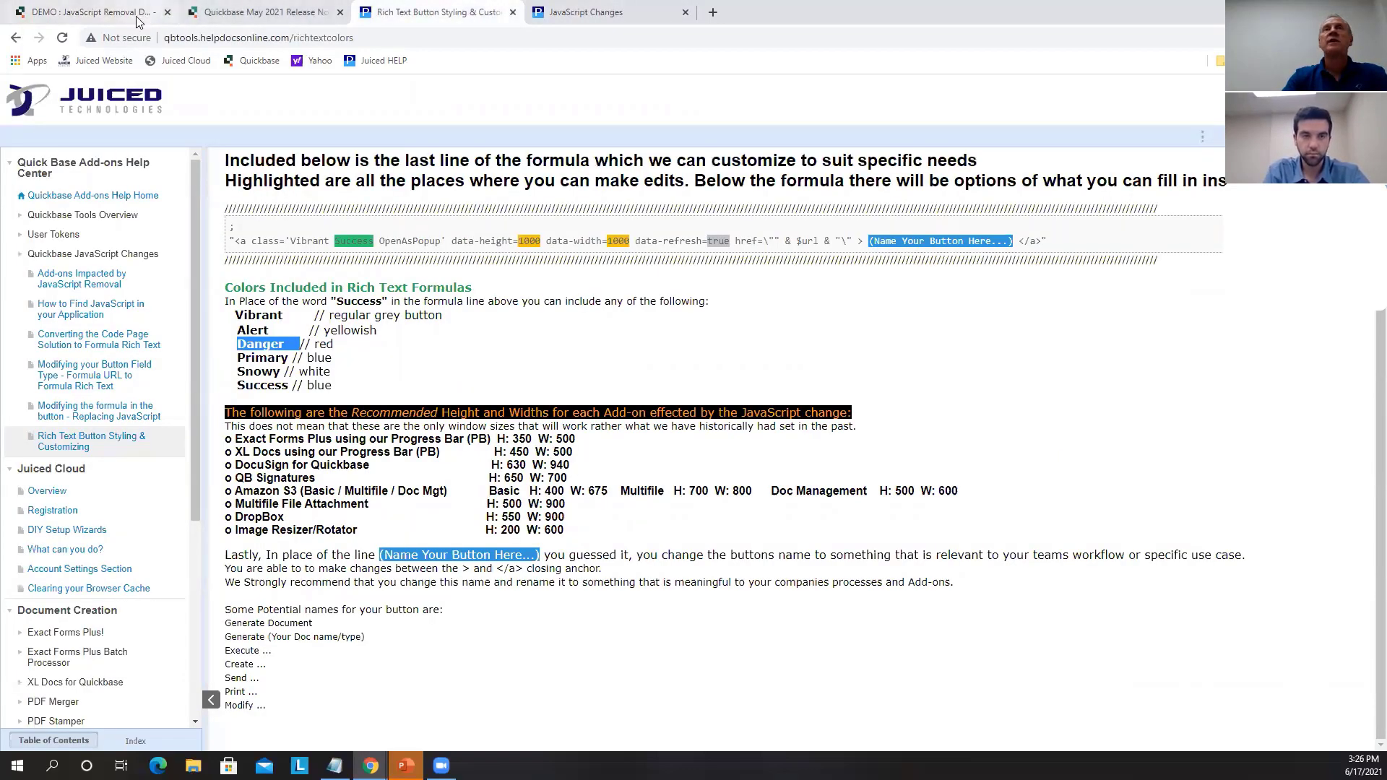
pyautogui.click(101, 12)
pyautogui.doubleClick(613, 468)
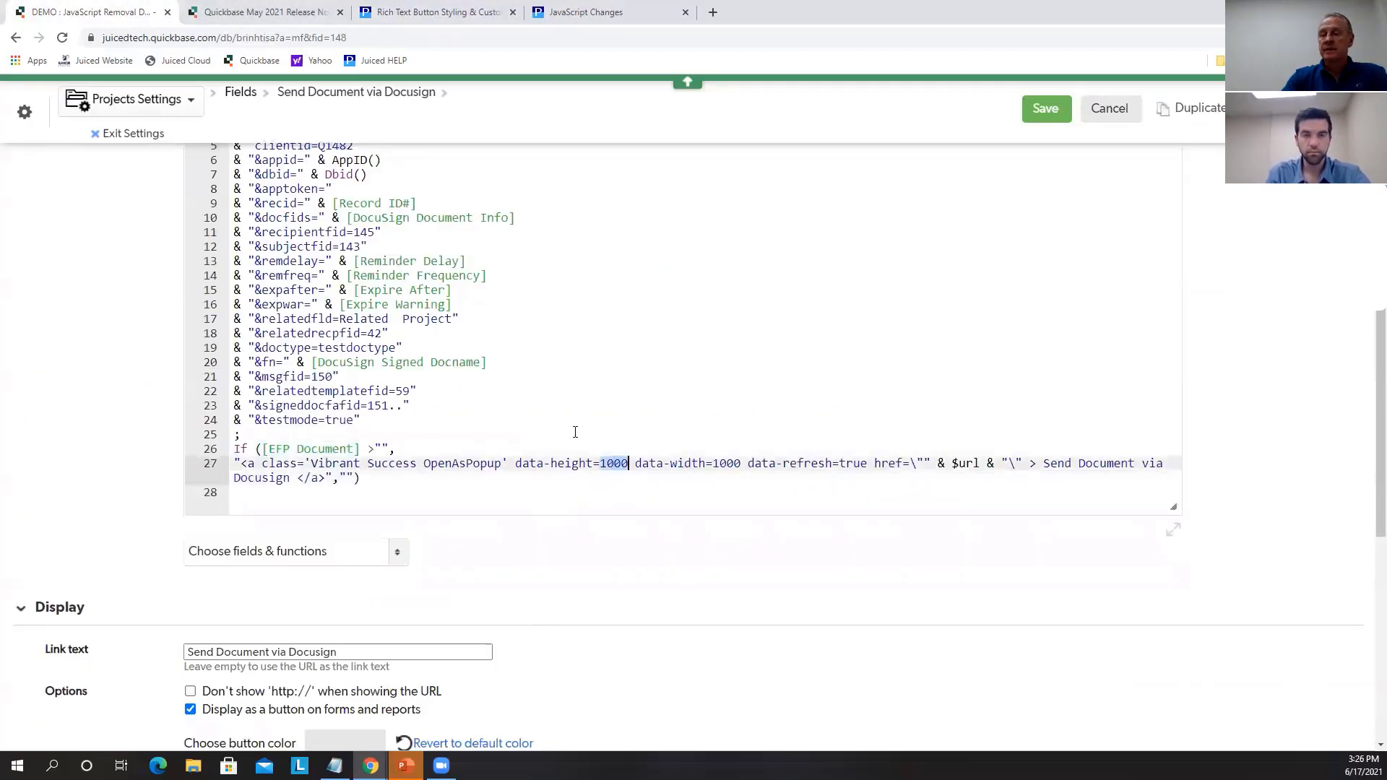
pyautogui.write('630')
pyautogui.doubleClick(726, 463)
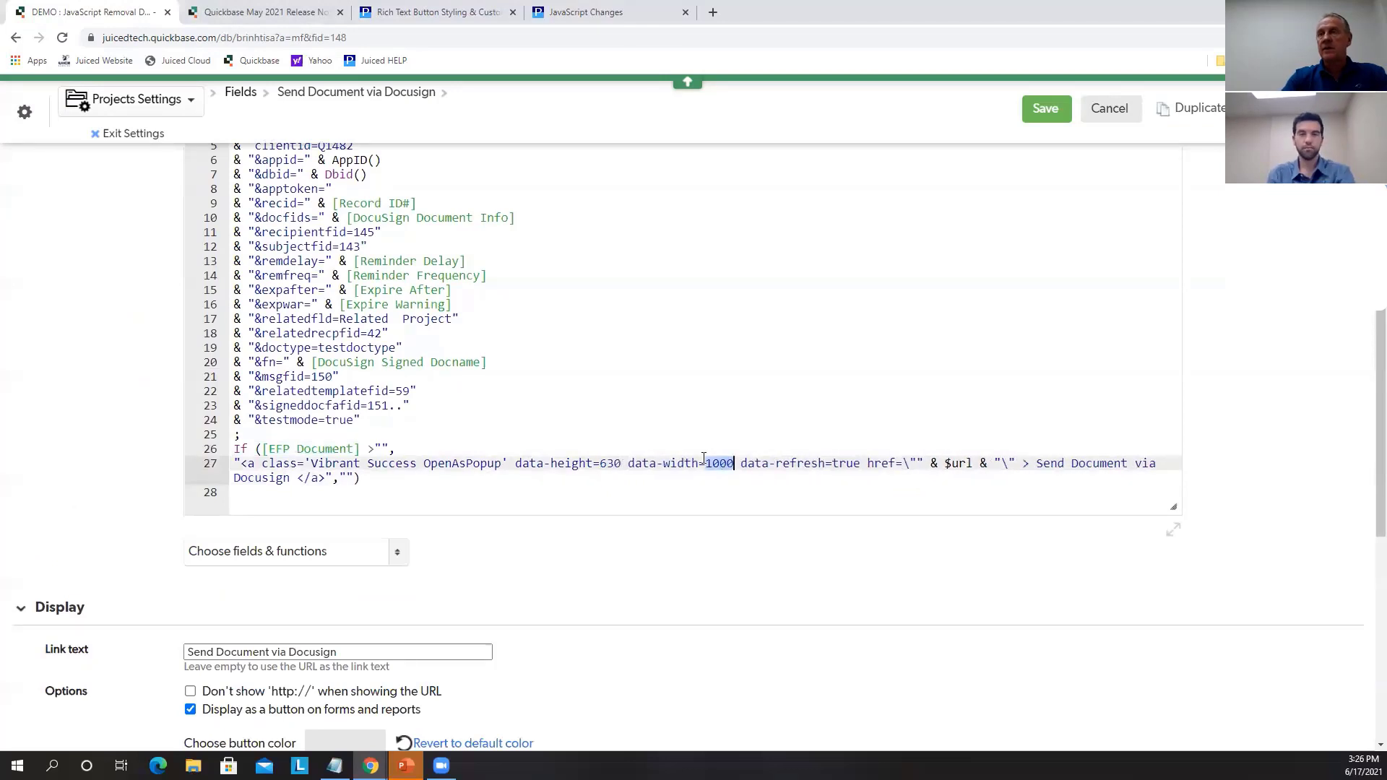
pyautogui.write('940')
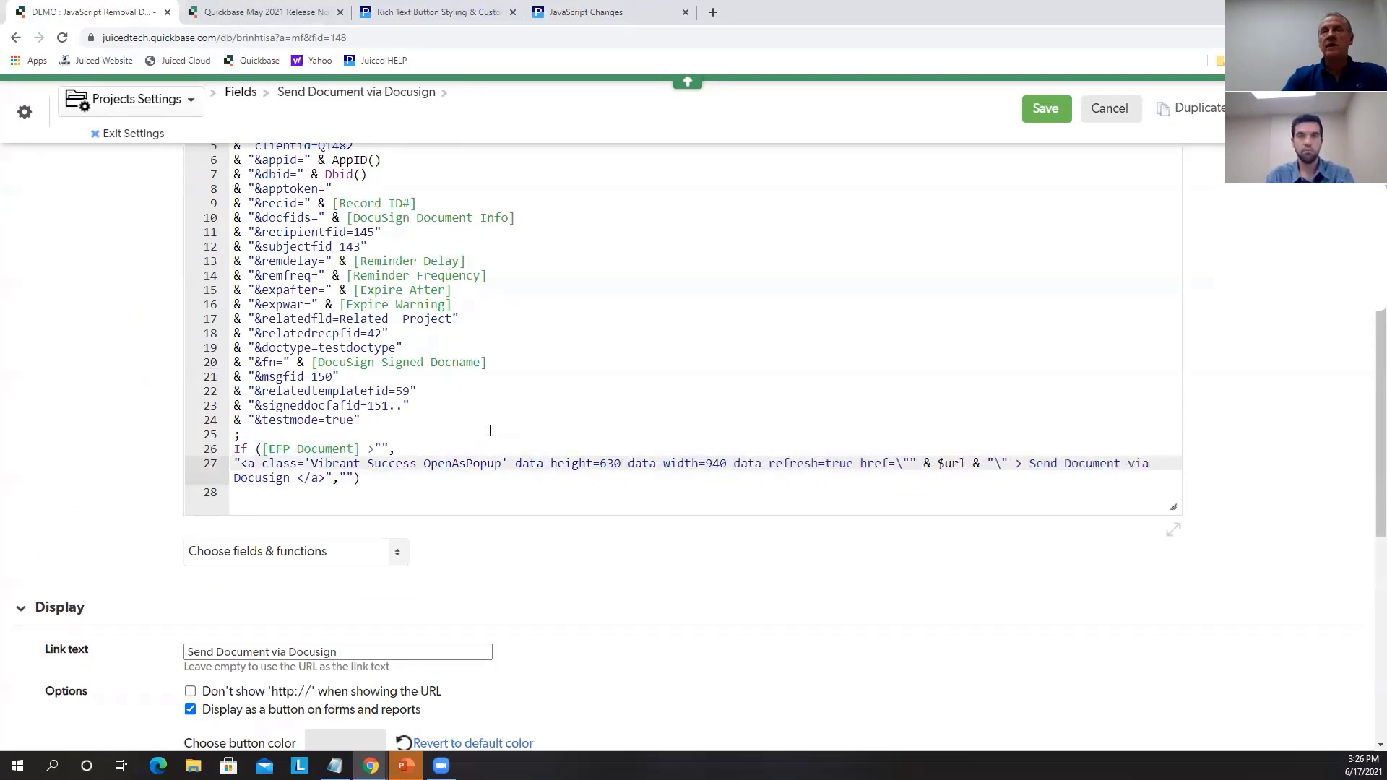
pyautogui.scroll(4, 665, 641)
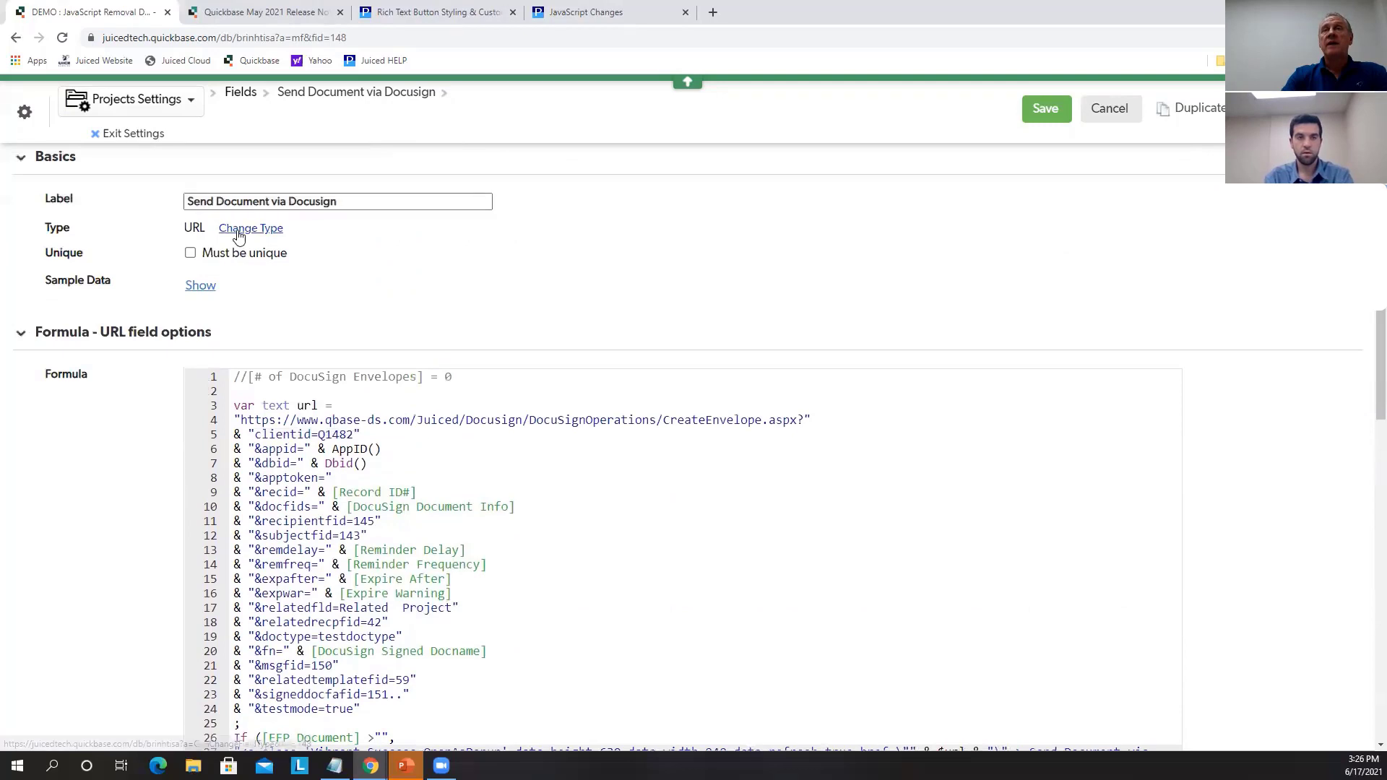
pyautogui.click(1044, 110)
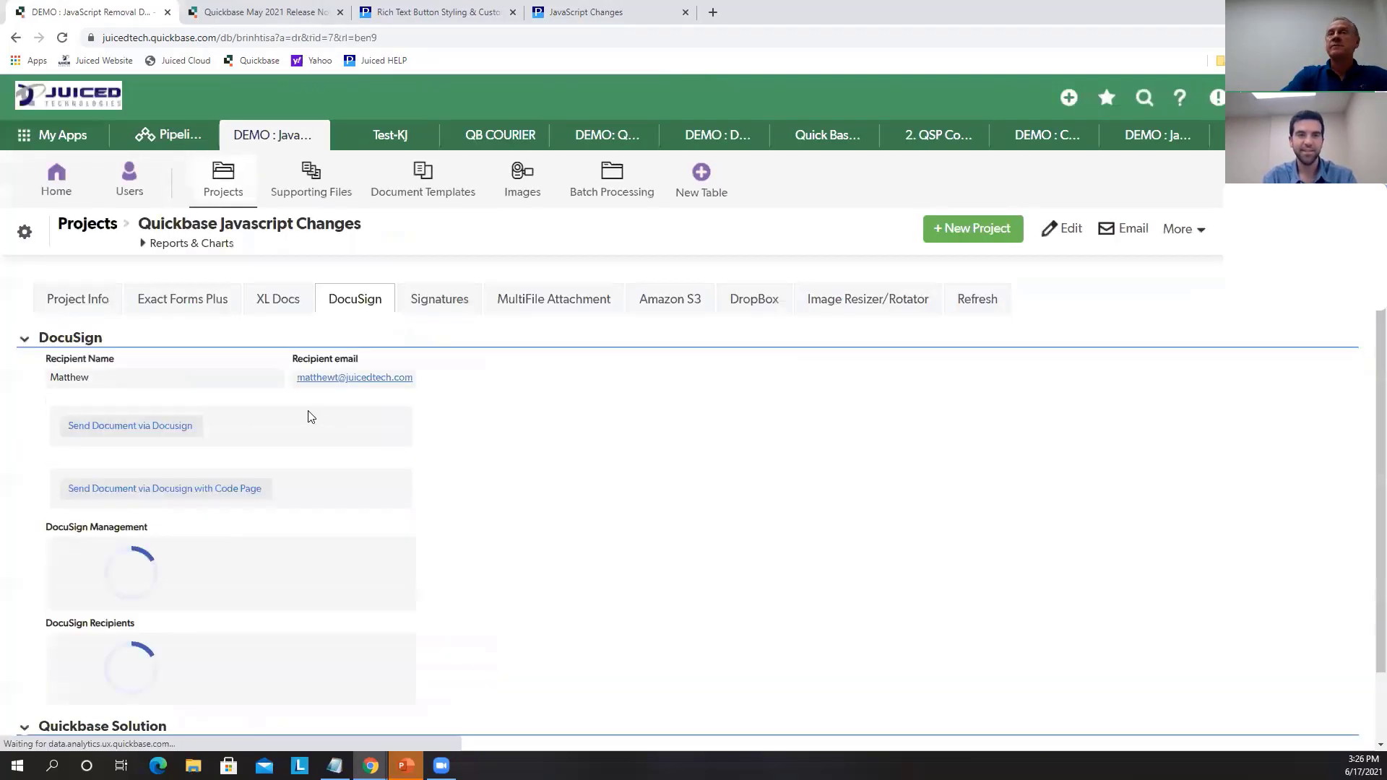
# Reopen the field properties of Send Document via Docusign from the project record and change its type to Formula - Rich Text
pyautogui.rightClick(267, 439)
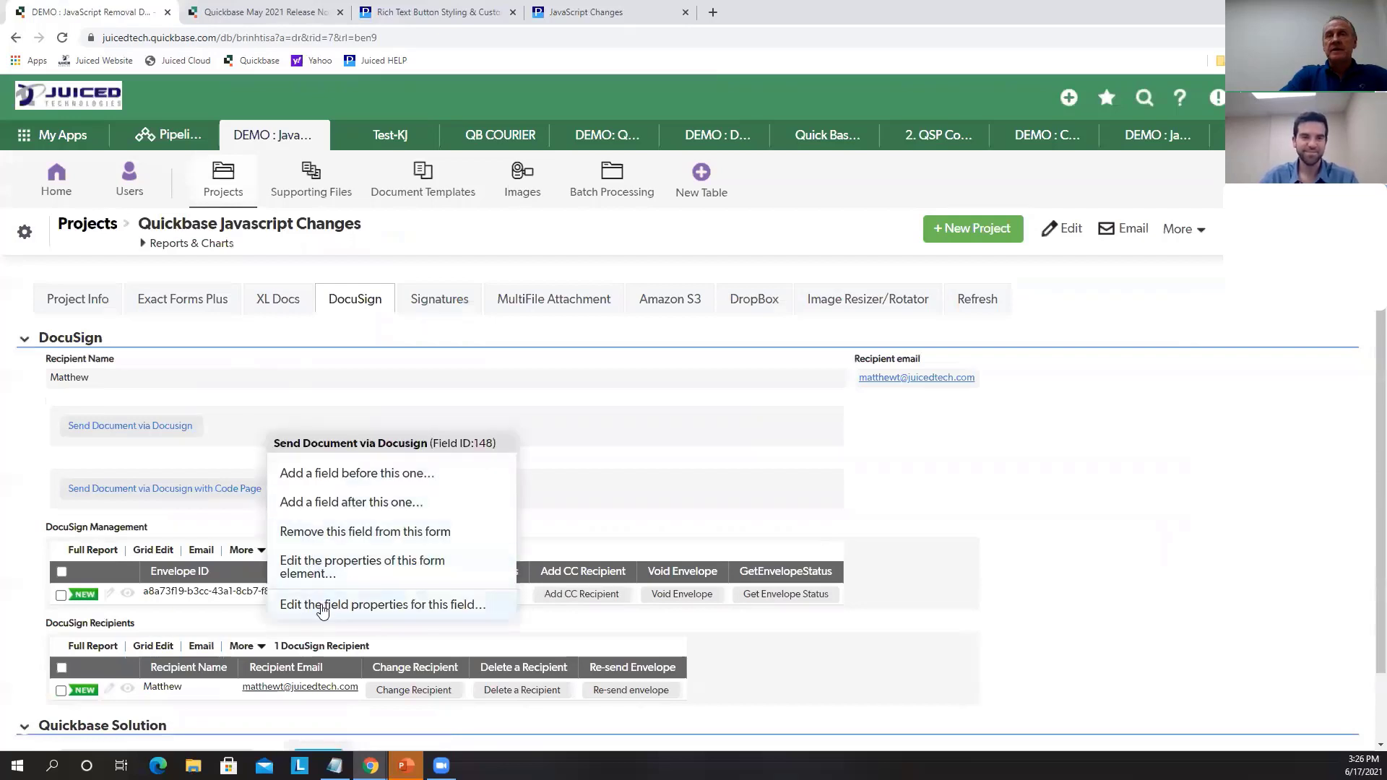
pyautogui.click(322, 604)
pyautogui.click(263, 370)
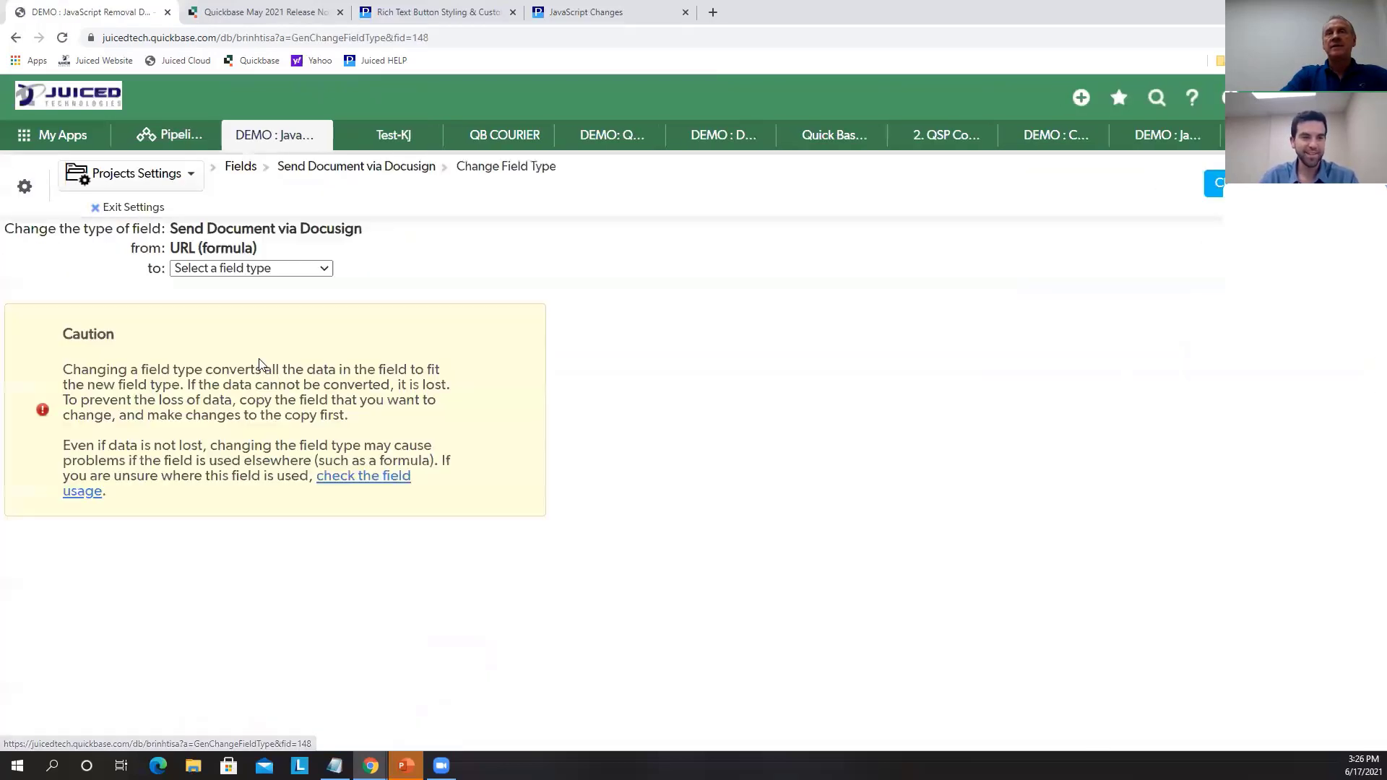
pyautogui.click(323, 269)
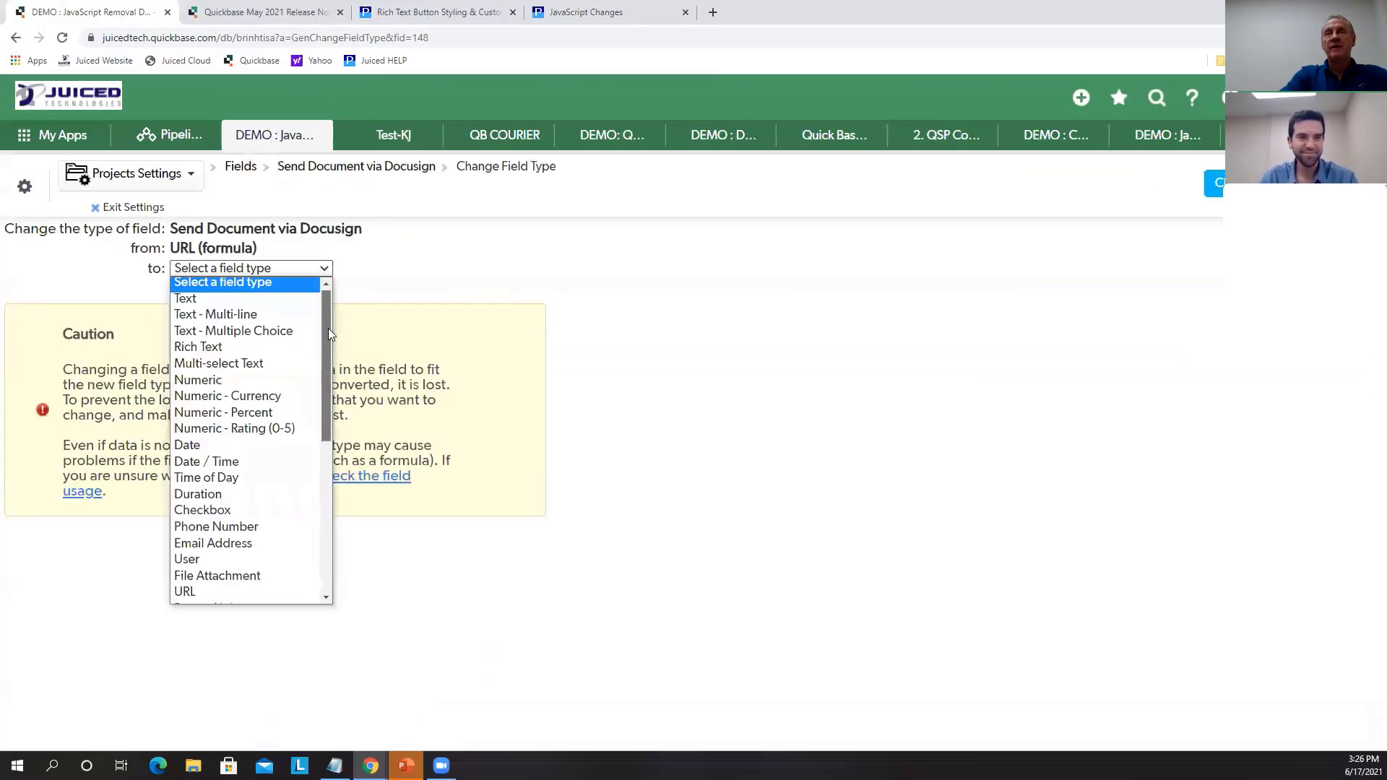
pyautogui.moveTo(326, 332); pyautogui.dragTo(326, 505)
pyautogui.click(231, 384)
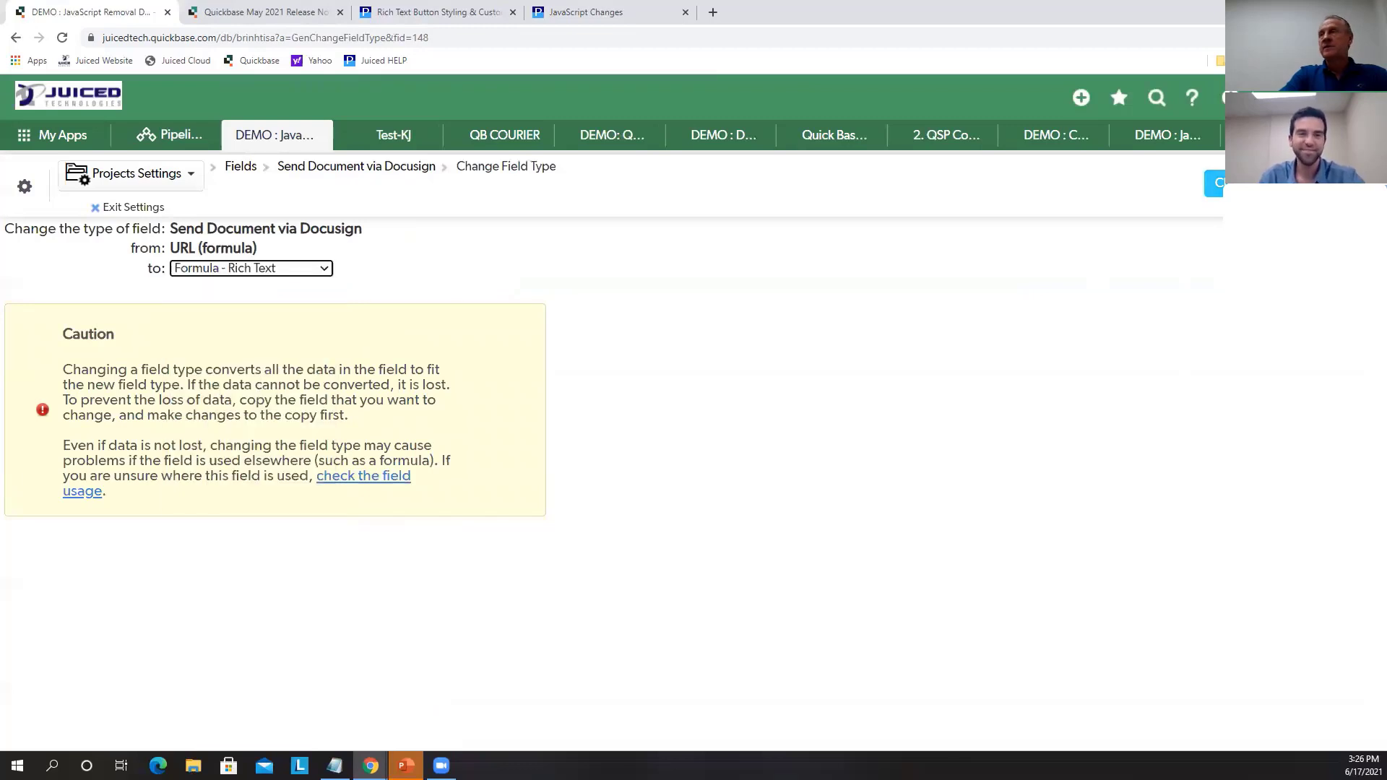
pyautogui.click(1214, 183)
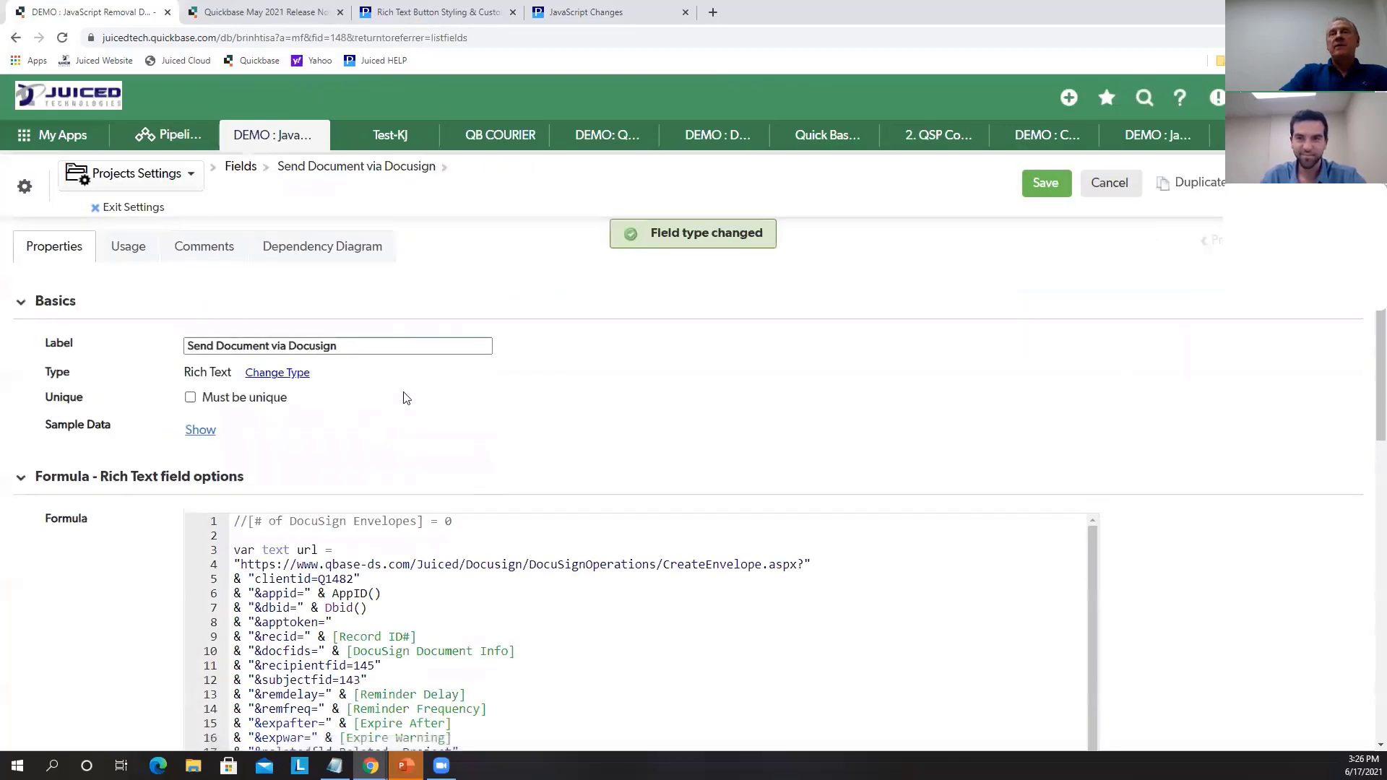
# Enlarge the formula editor to review the end of the rich text formula, and save the field
pyautogui.scroll(-5, 721, 470)
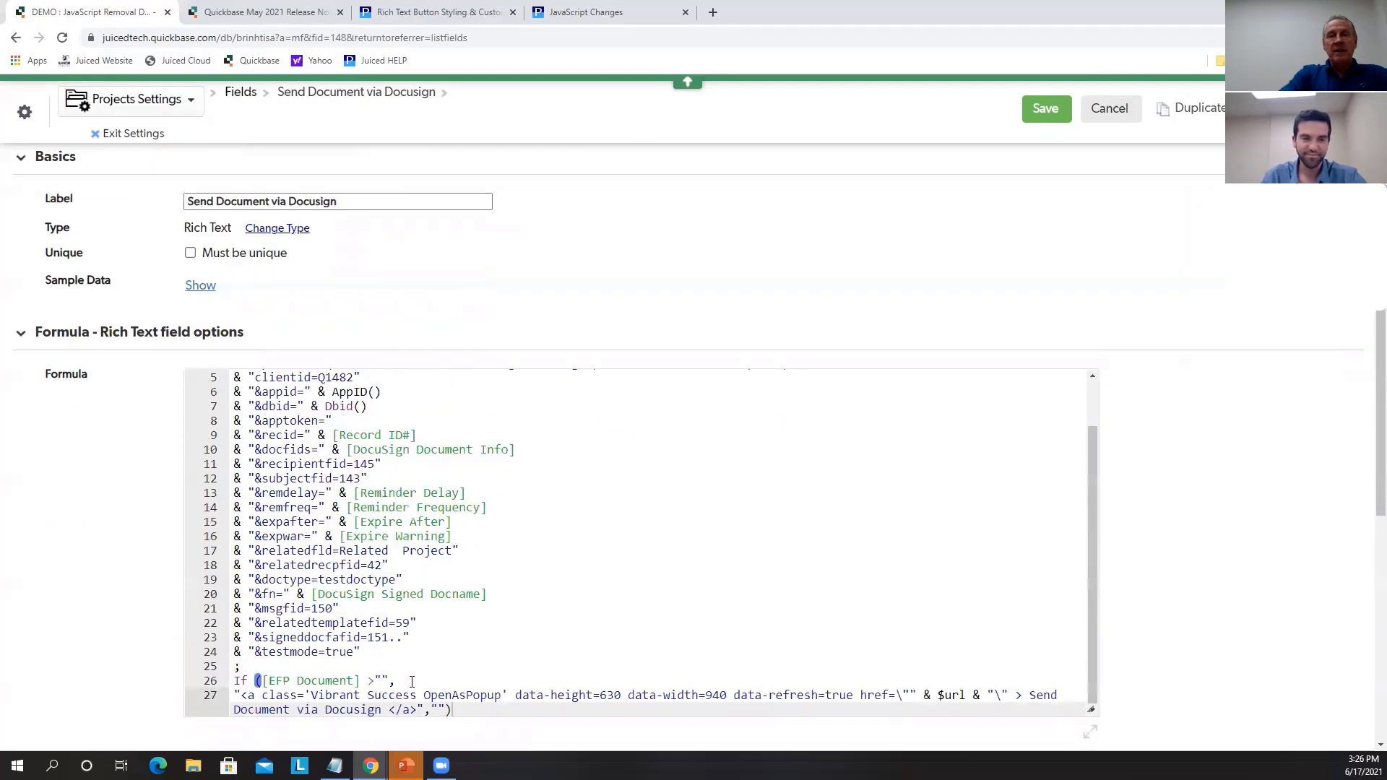
pyautogui.scroll(-1, 1173, 626)
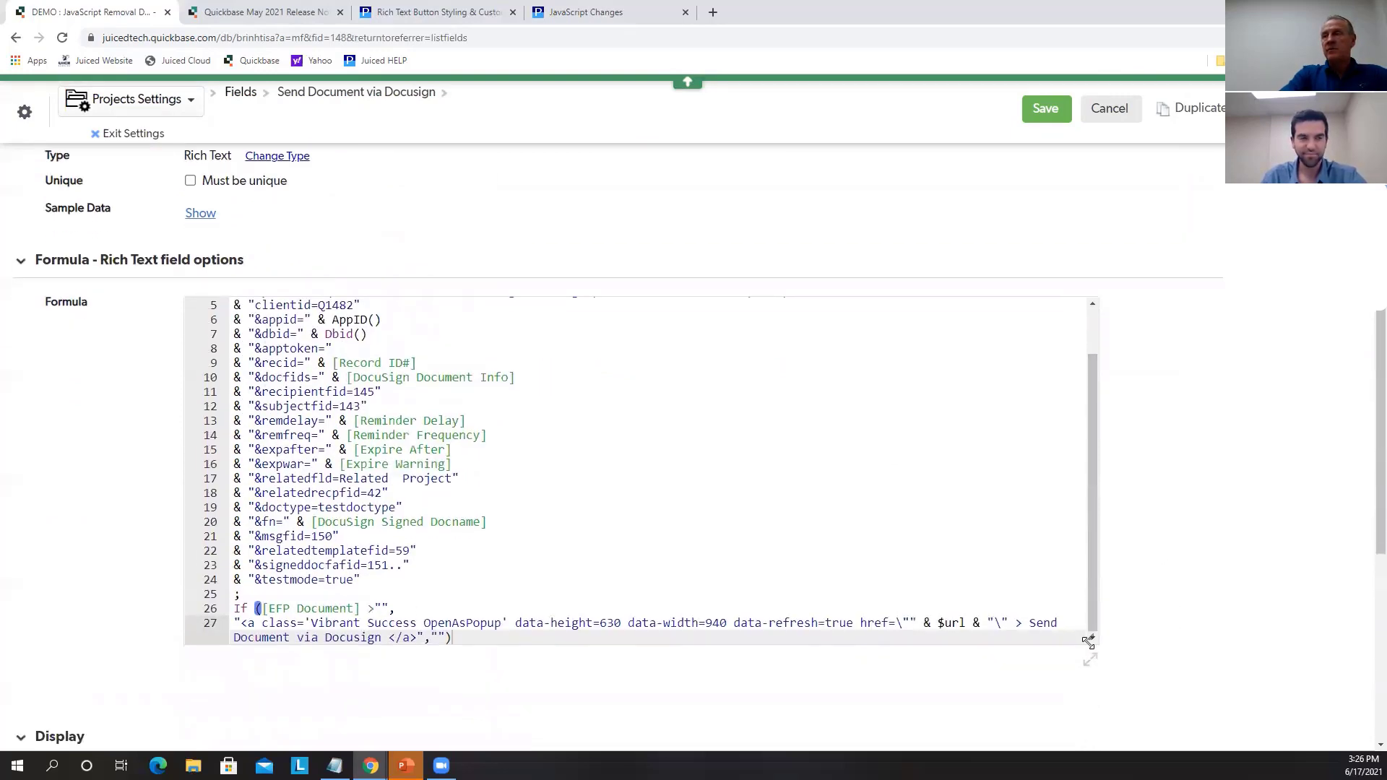
pyautogui.moveTo(1086, 641); pyautogui.dragTo(1143, 744)
pyautogui.scroll(-3, 1226, 607)
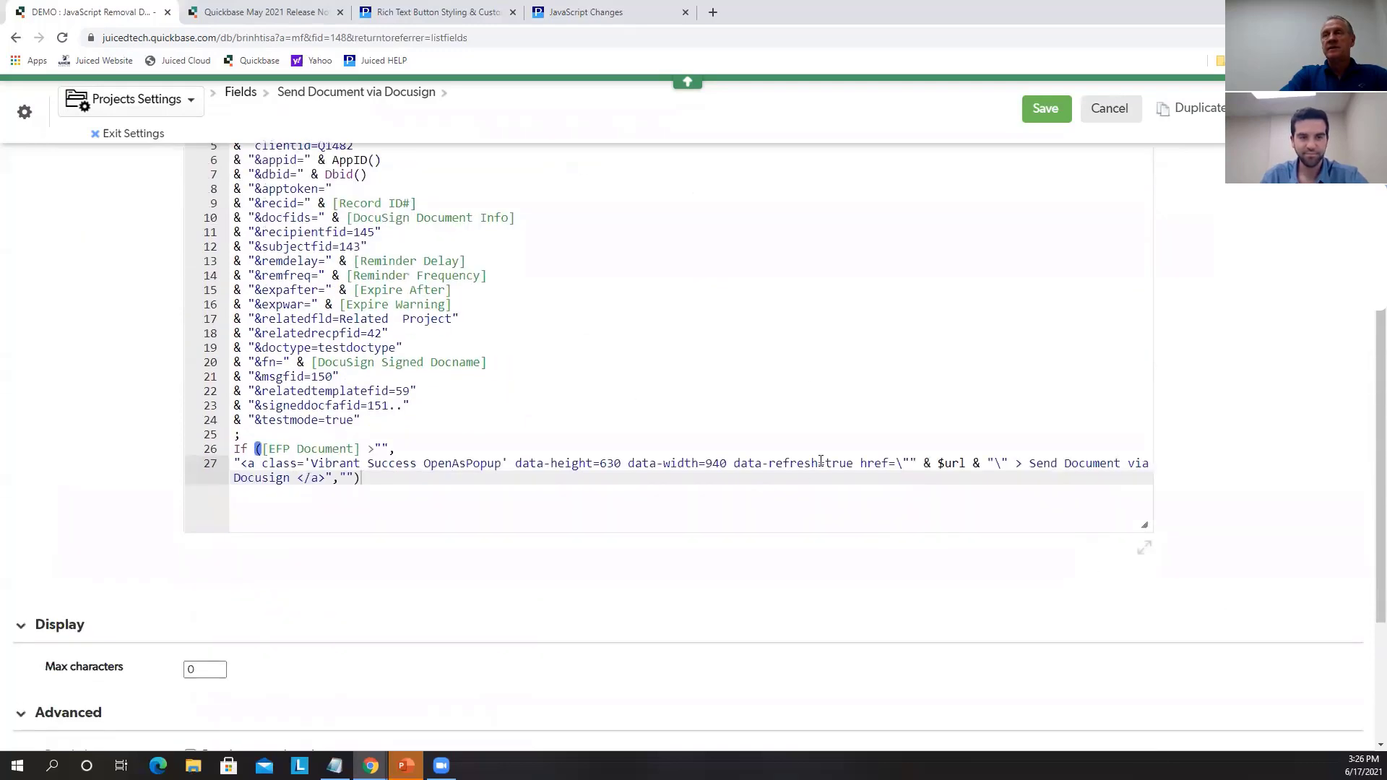
pyautogui.click(1045, 108)
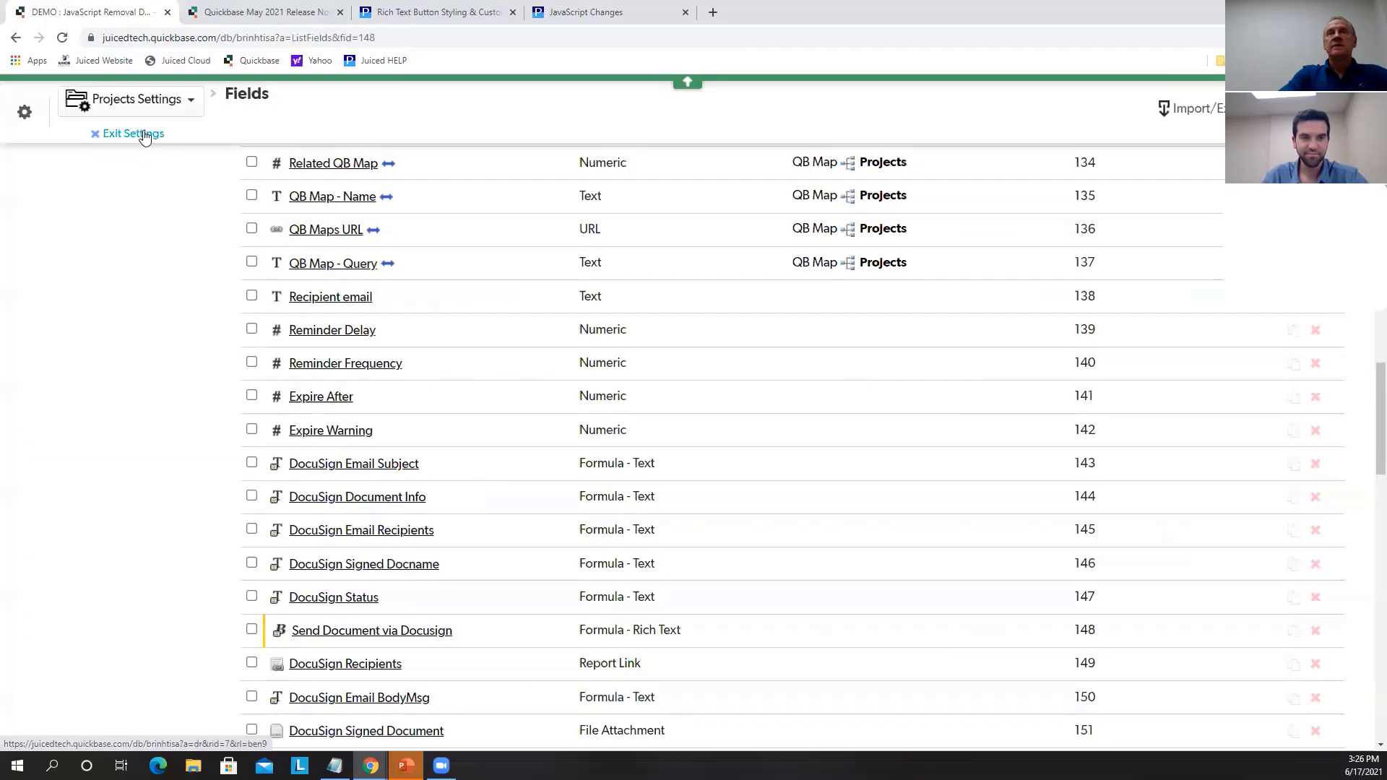
# Exit the settings to the project's DocuSign section and test the Send Document via Docusign popup
pyautogui.click(144, 133)
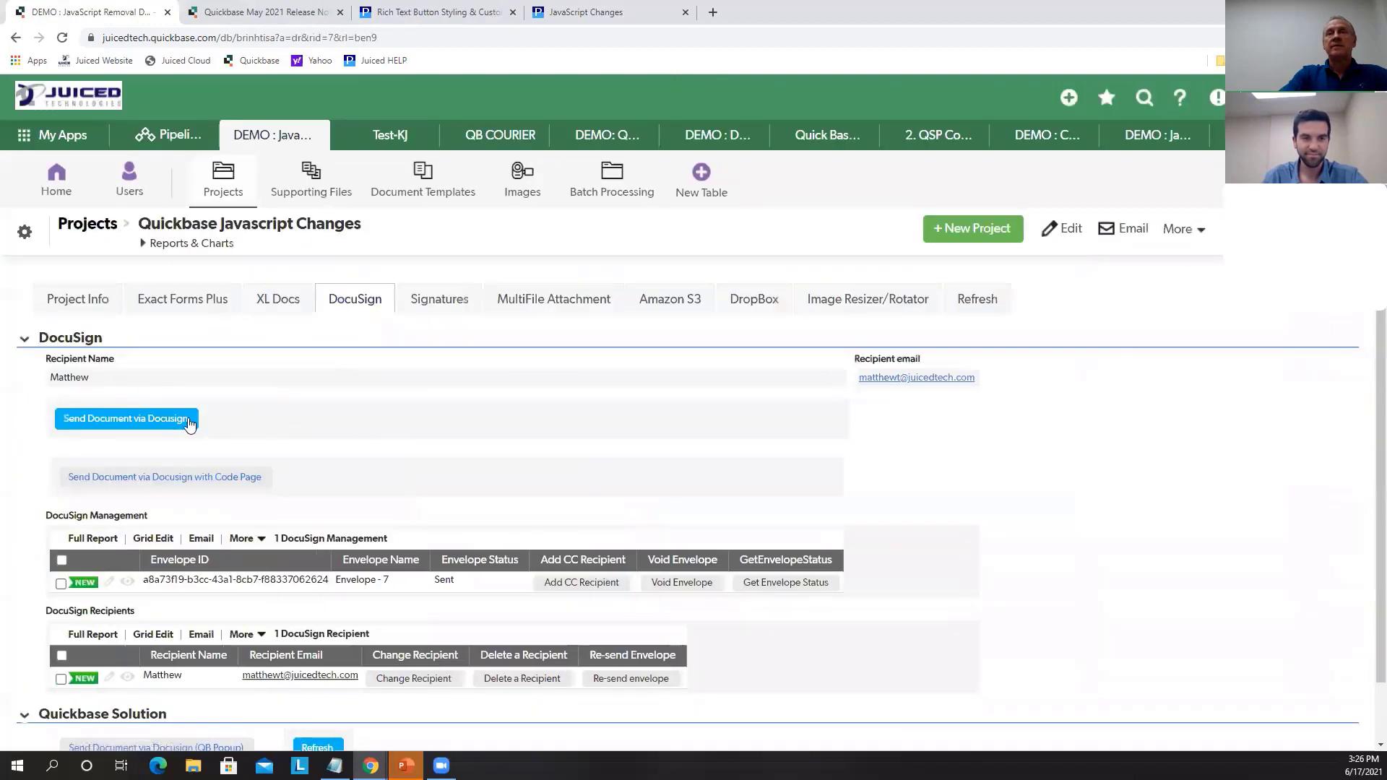
pyautogui.click(126, 424)
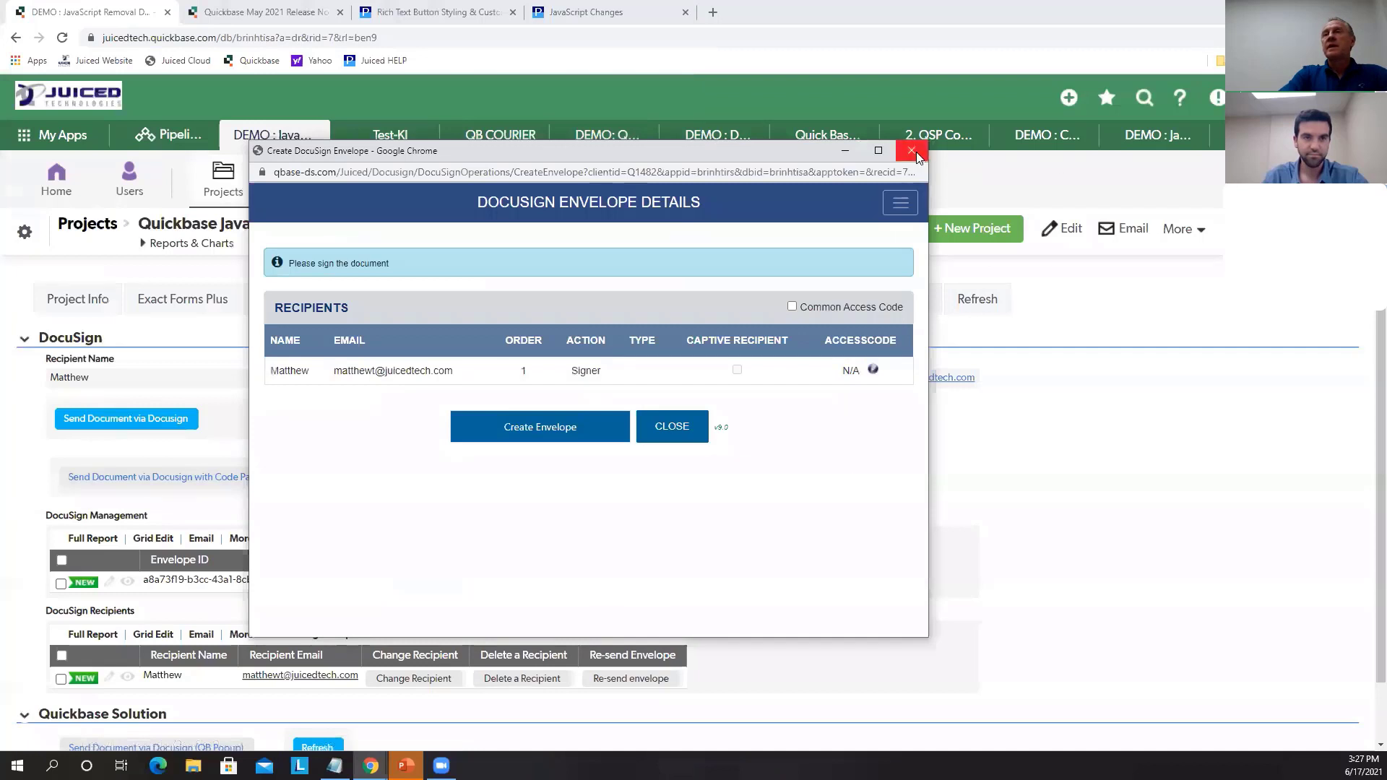
# Close the envelope popup, return to the project's DocuSign section and open the field properties of Code Page Send Document via DocuSign
pyautogui.click(912, 150)
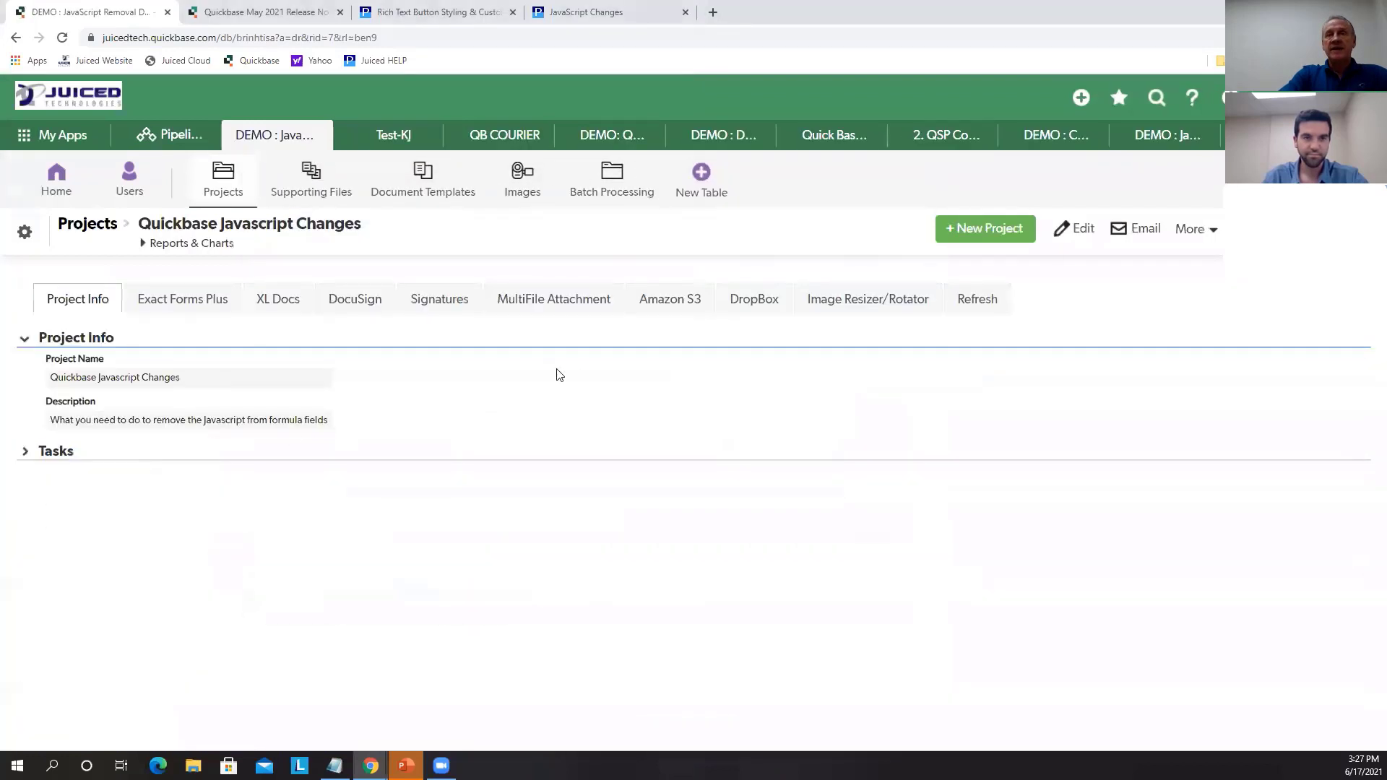
pyautogui.click(353, 301)
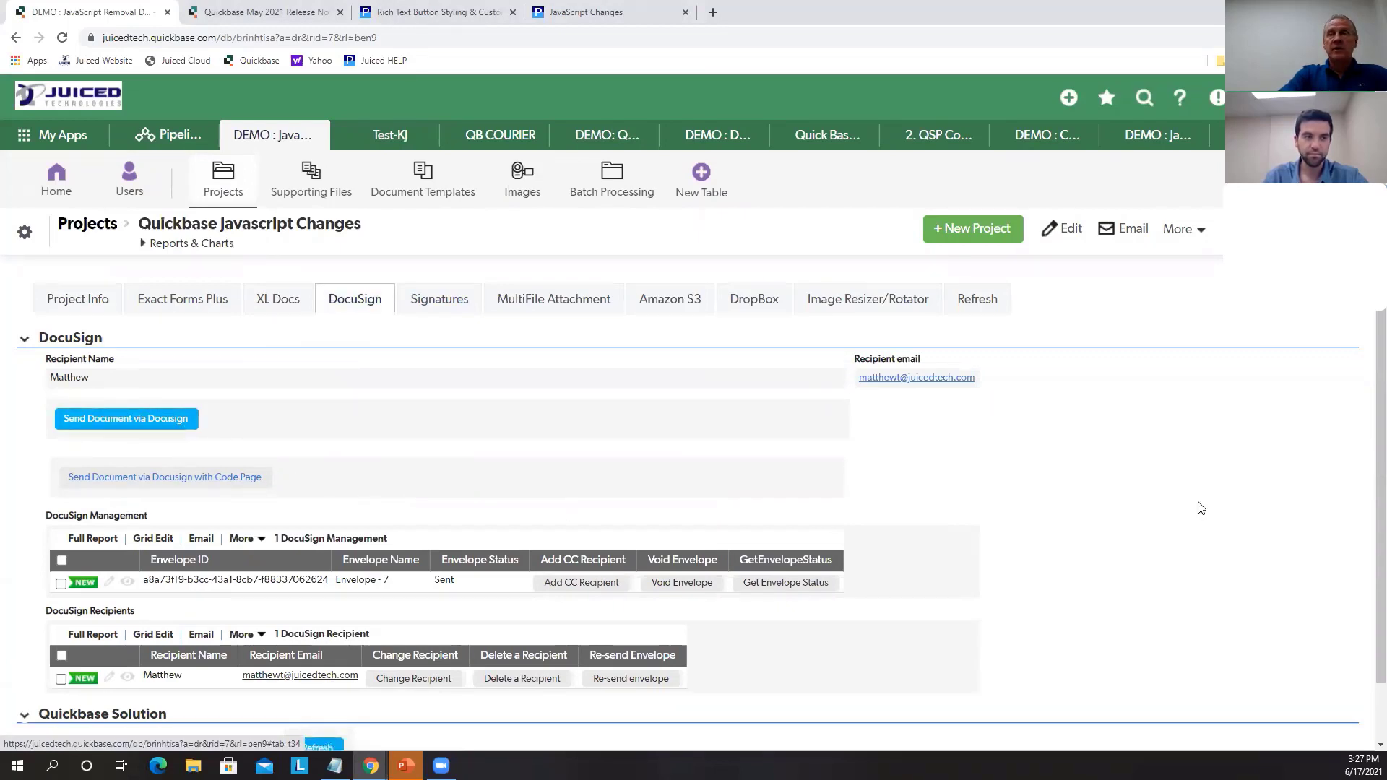
pyautogui.scroll(-1, 1206, 505)
pyautogui.rightClick(322, 422)
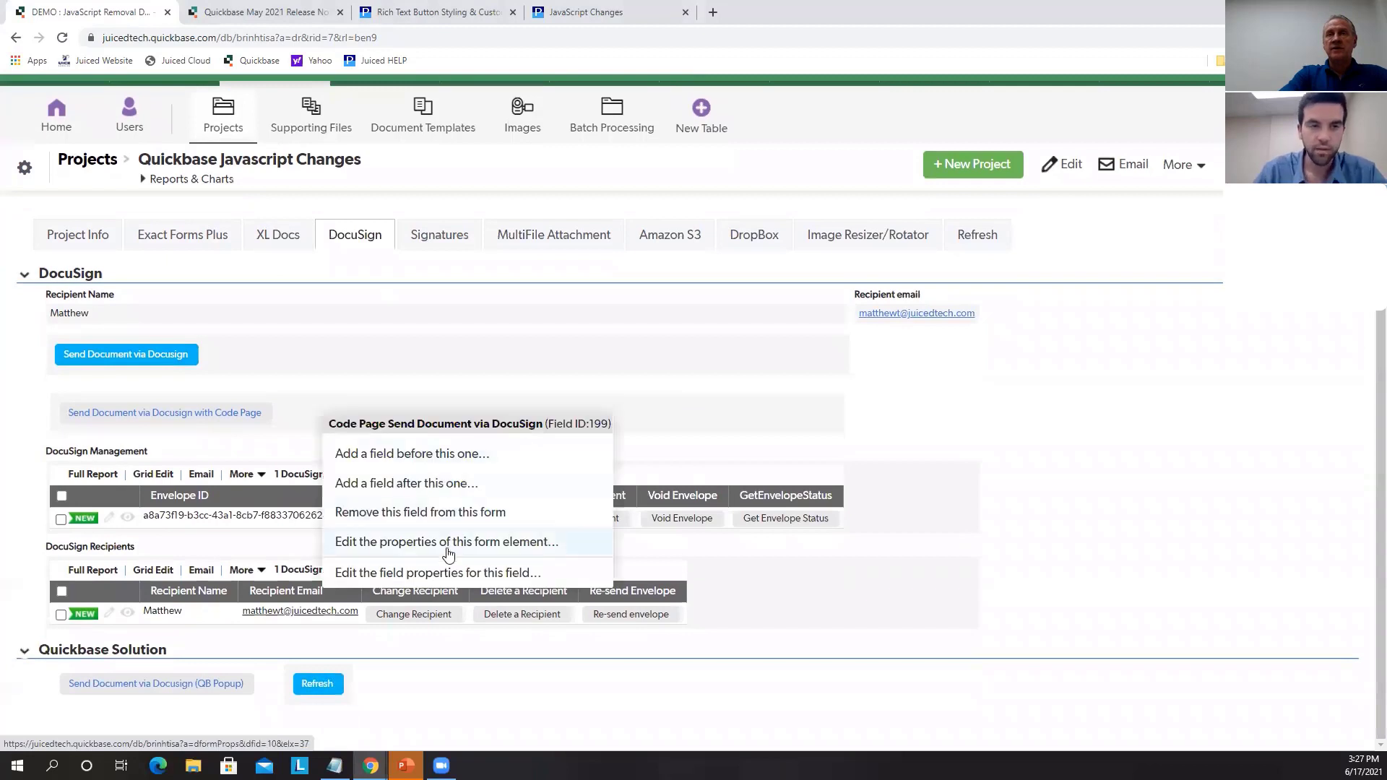
pyautogui.click(448, 573)
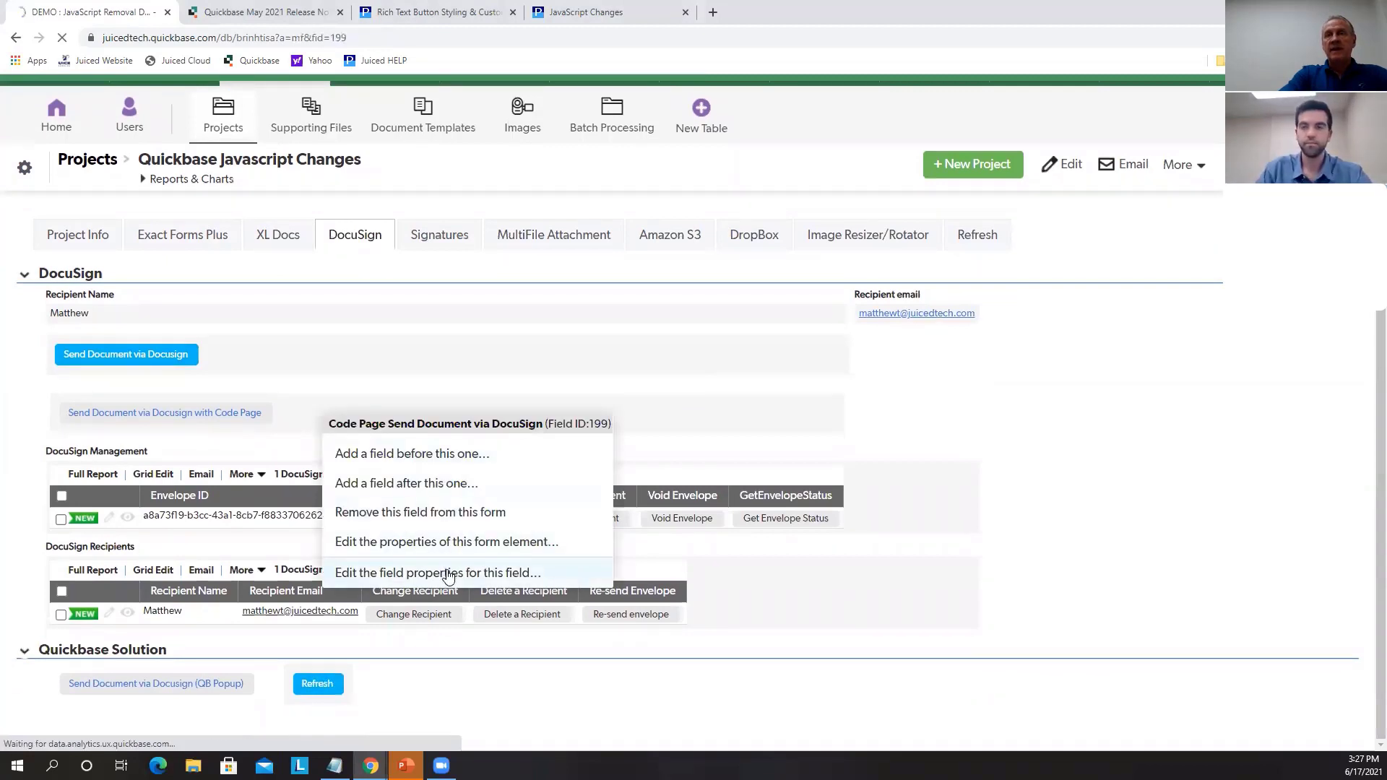
# Enlarge the formula editor to review the full Formula - URL code down to its last line
pyautogui.scroll(-3, 1314, 542)
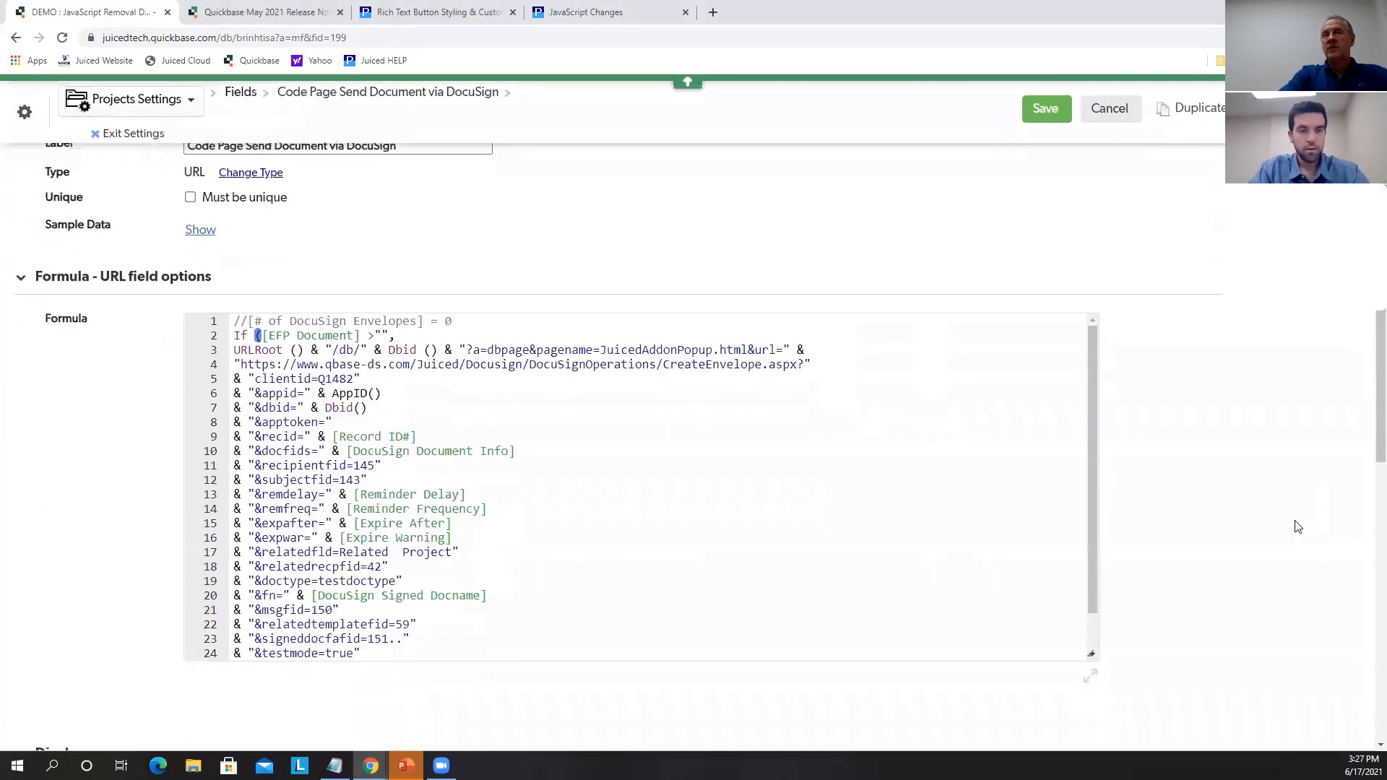
pyautogui.moveTo(1085, 637); pyautogui.dragTo(1170, 748)
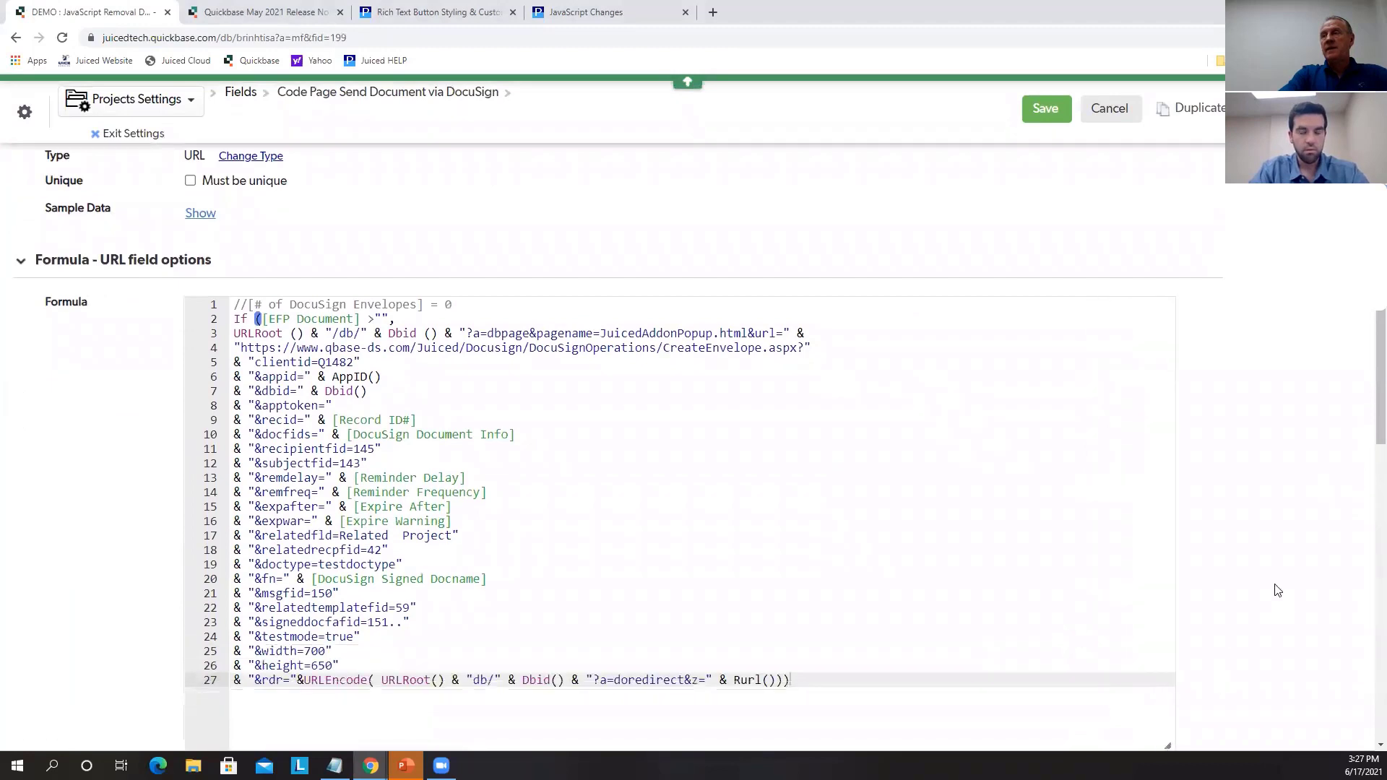
pyautogui.scroll(-2, 1254, 557)
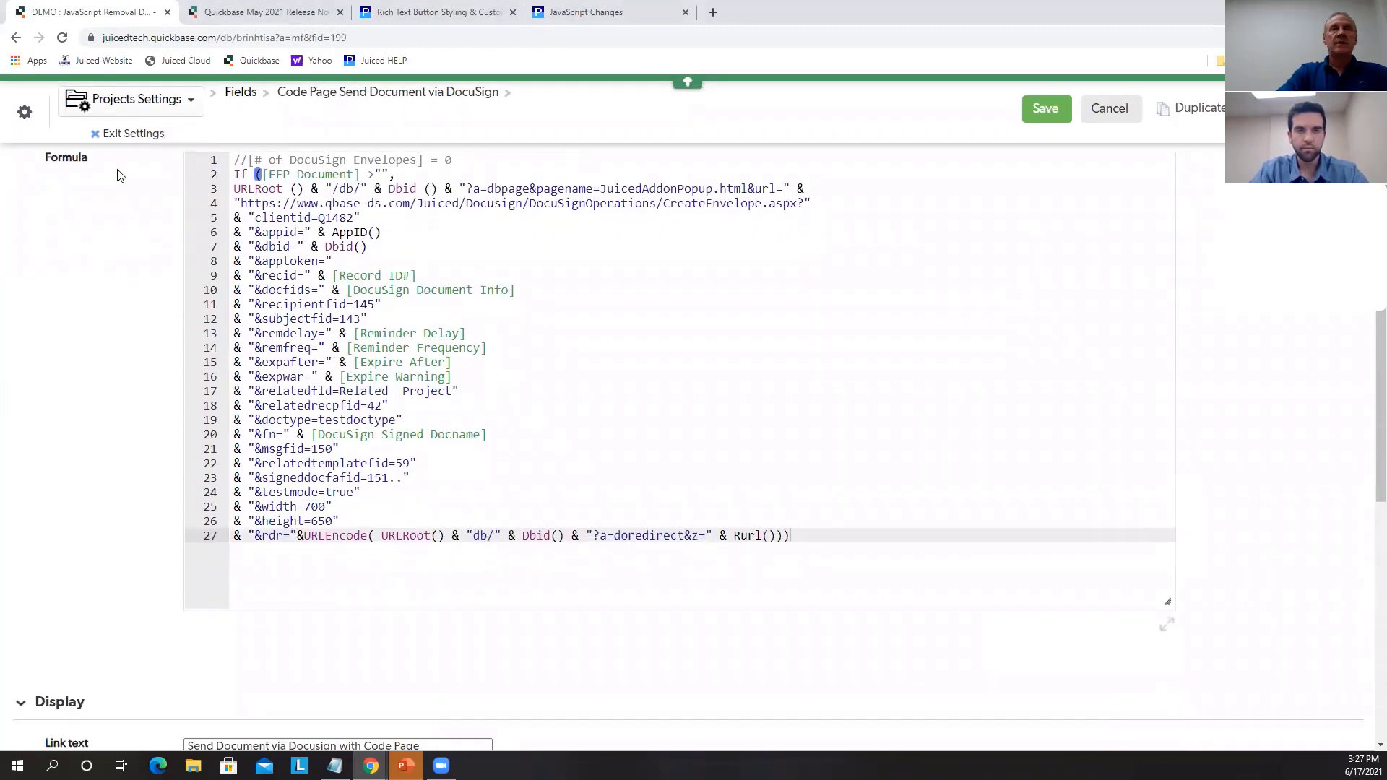
pyautogui.click(403, 174)
pyautogui.doubleClick(241, 174)
pyautogui.rightClick(245, 175)
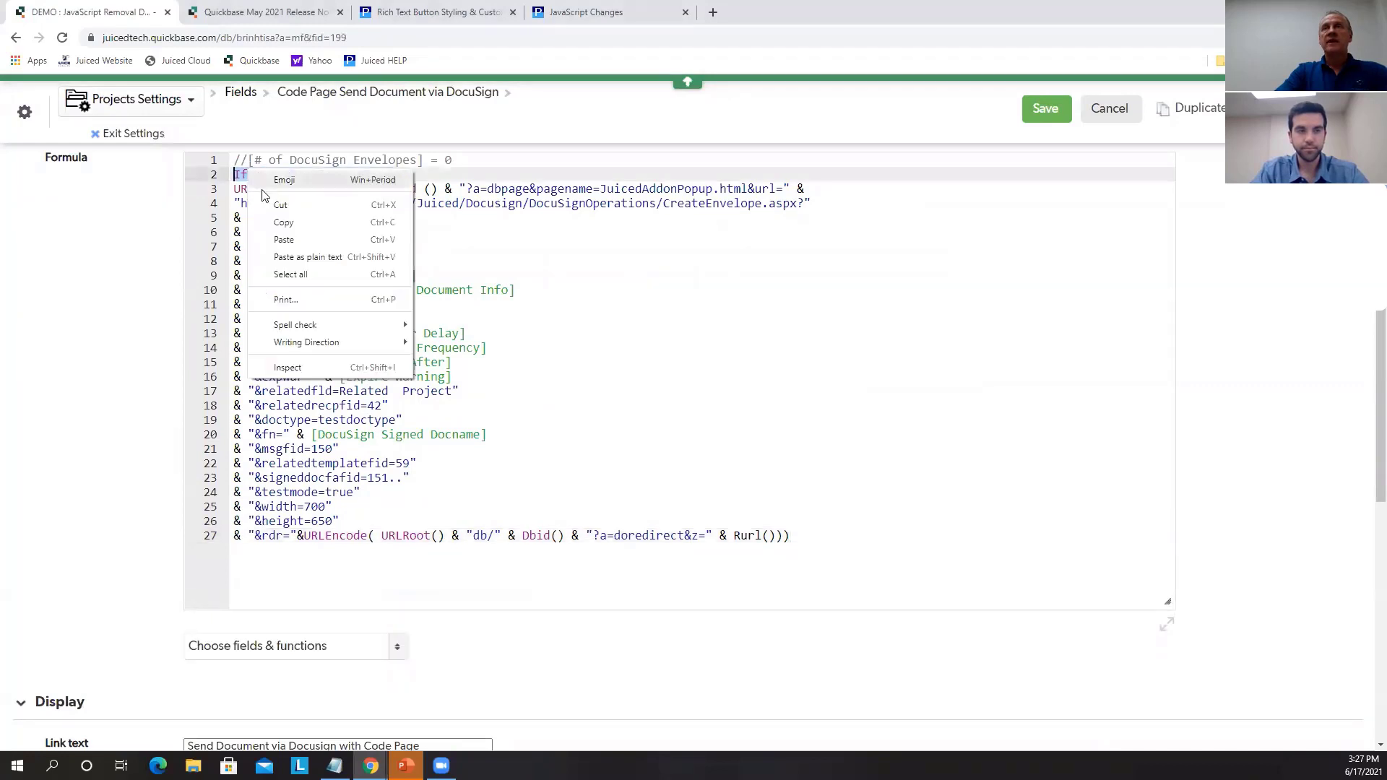
pyautogui.click(281, 205)
pyautogui.scroll(4, 275, 323)
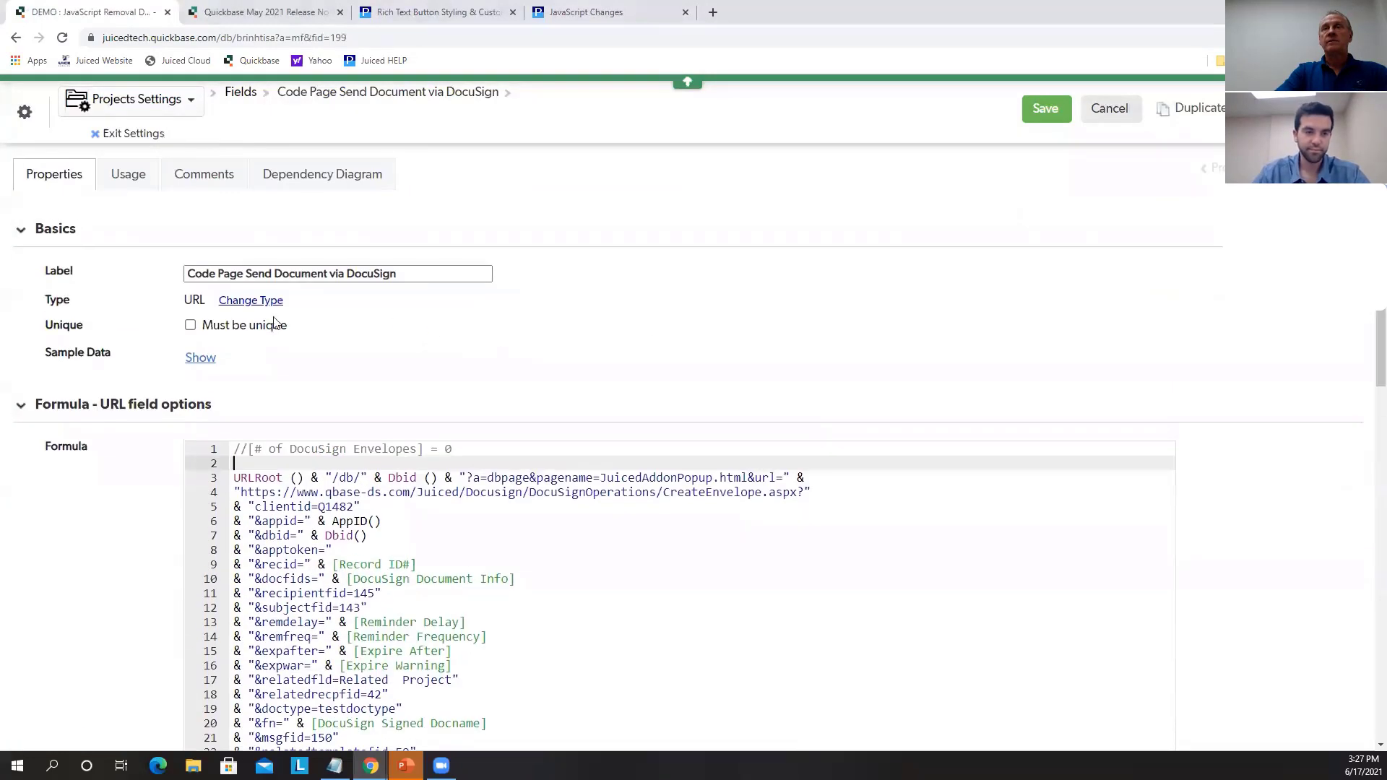
# Change the type of Code Page Send Document via DocuSign to Formula - Rich Text, discarding the unsaved formula edits
pyautogui.click(266, 300)
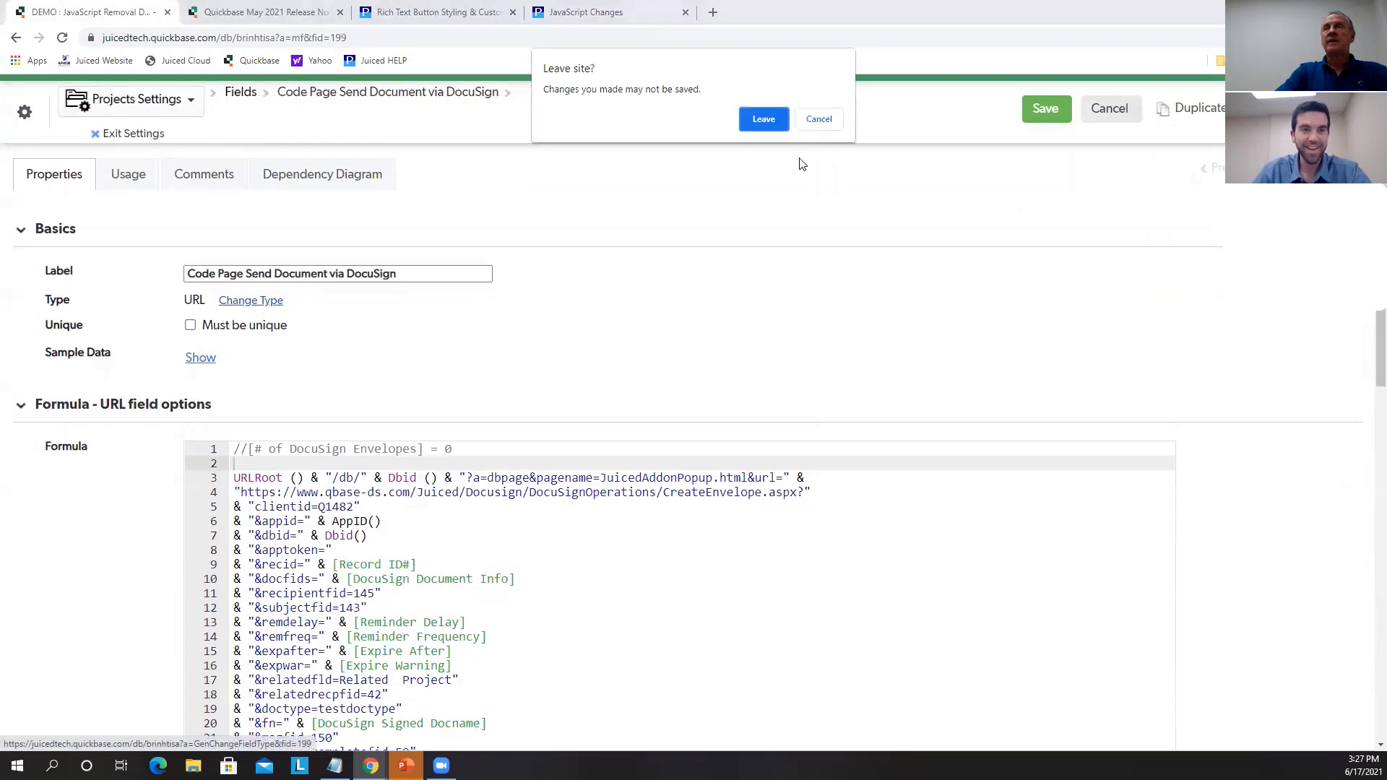
pyautogui.click(756, 120)
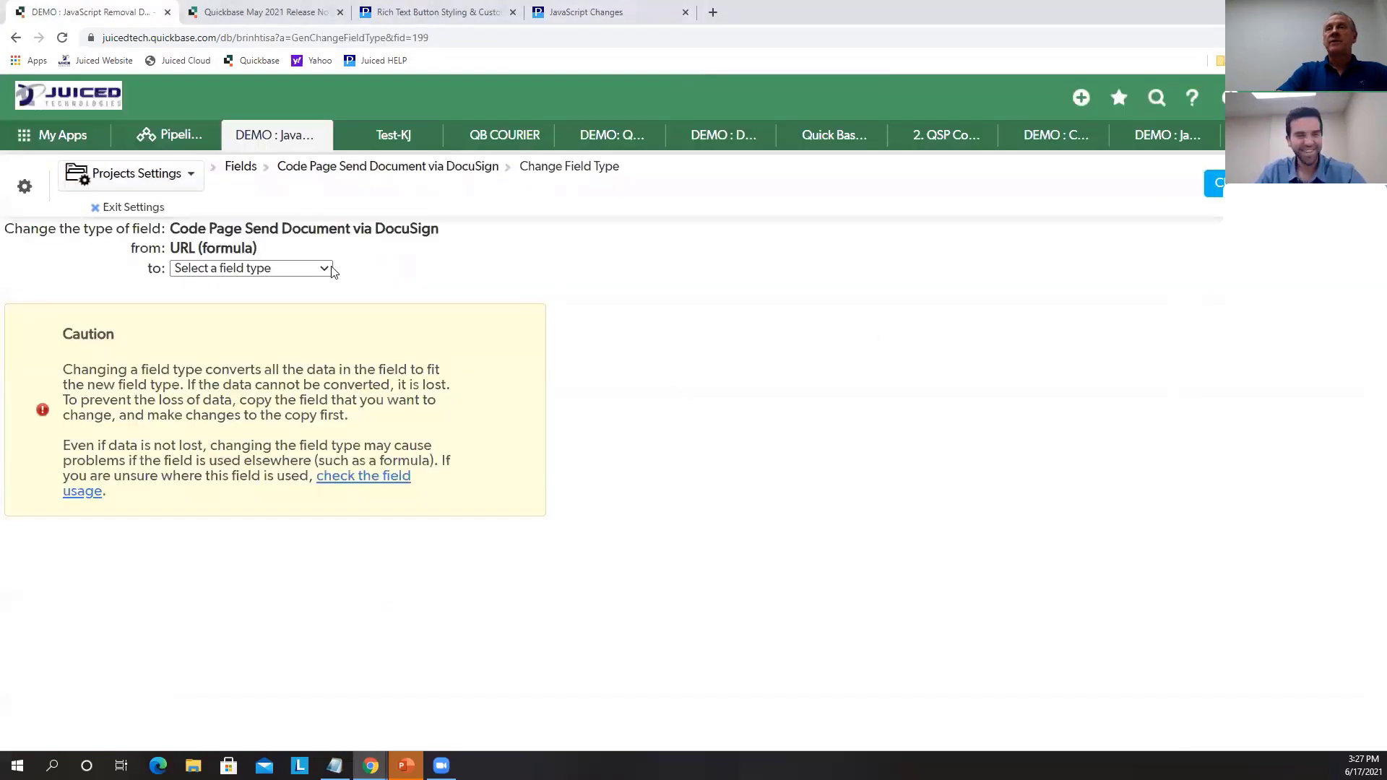
pyautogui.click(324, 268)
pyautogui.scroll(-6, 263, 383)
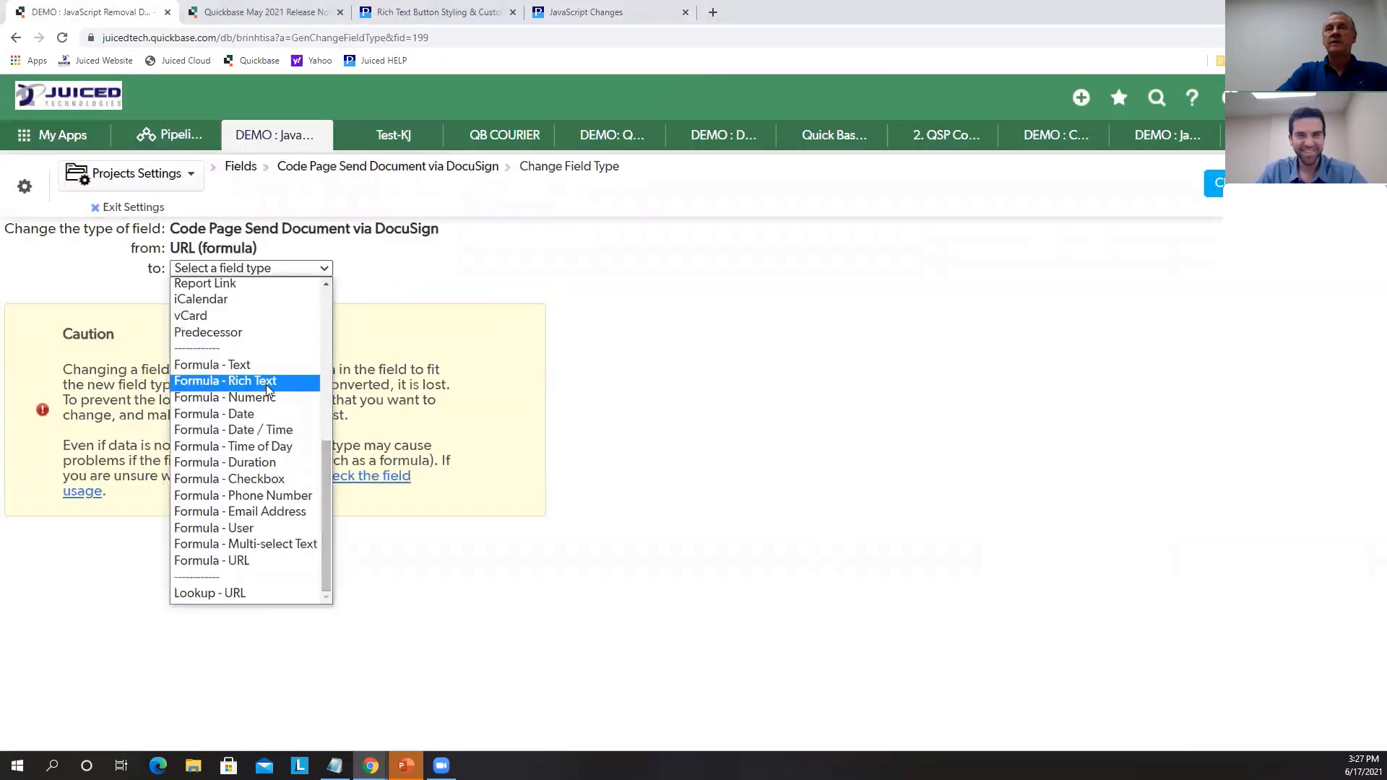
pyautogui.click(266, 383)
pyautogui.click(1206, 186)
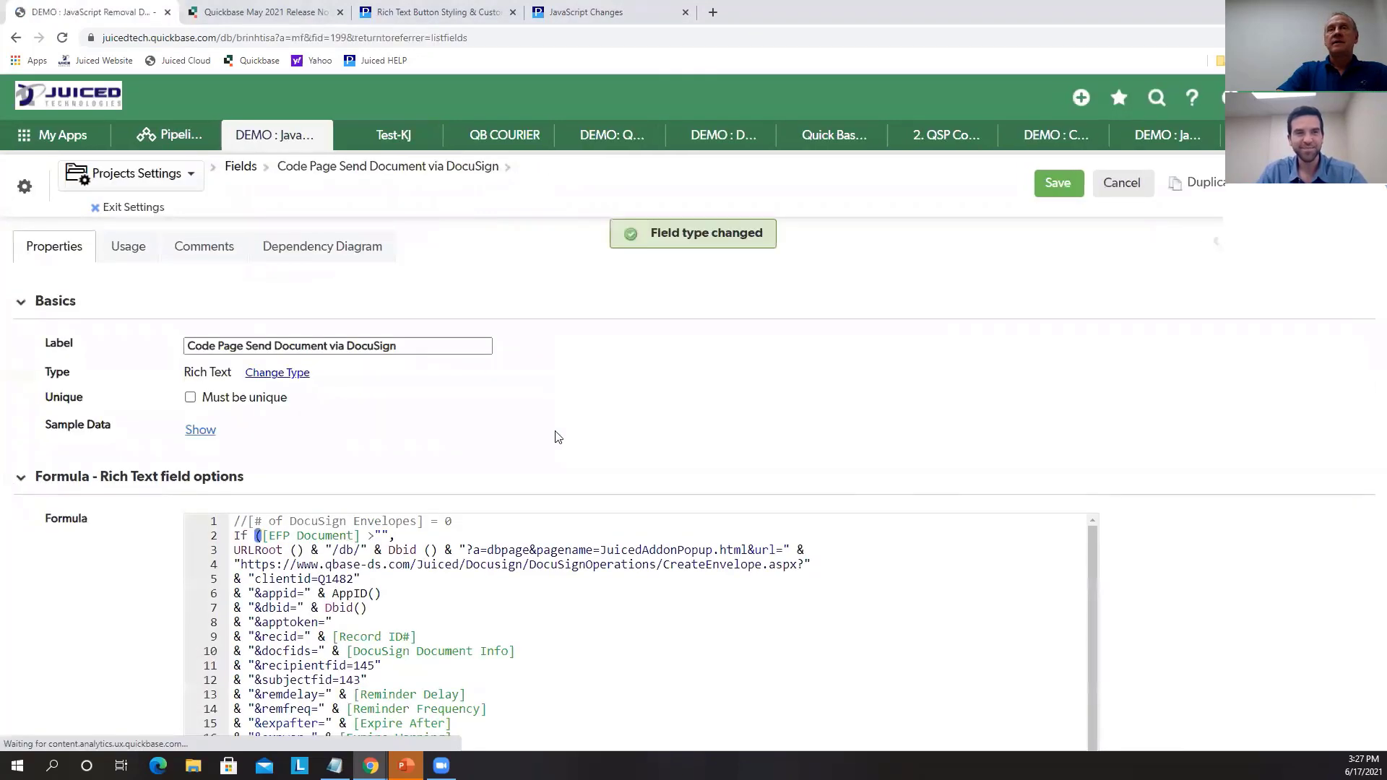
# Move the line If ([EFP Document] >"", from the start of the formula to a new line at its end
pyautogui.scroll(-2, 635, 455)
pyautogui.moveTo(407, 392); pyautogui.dragTo(224, 392)
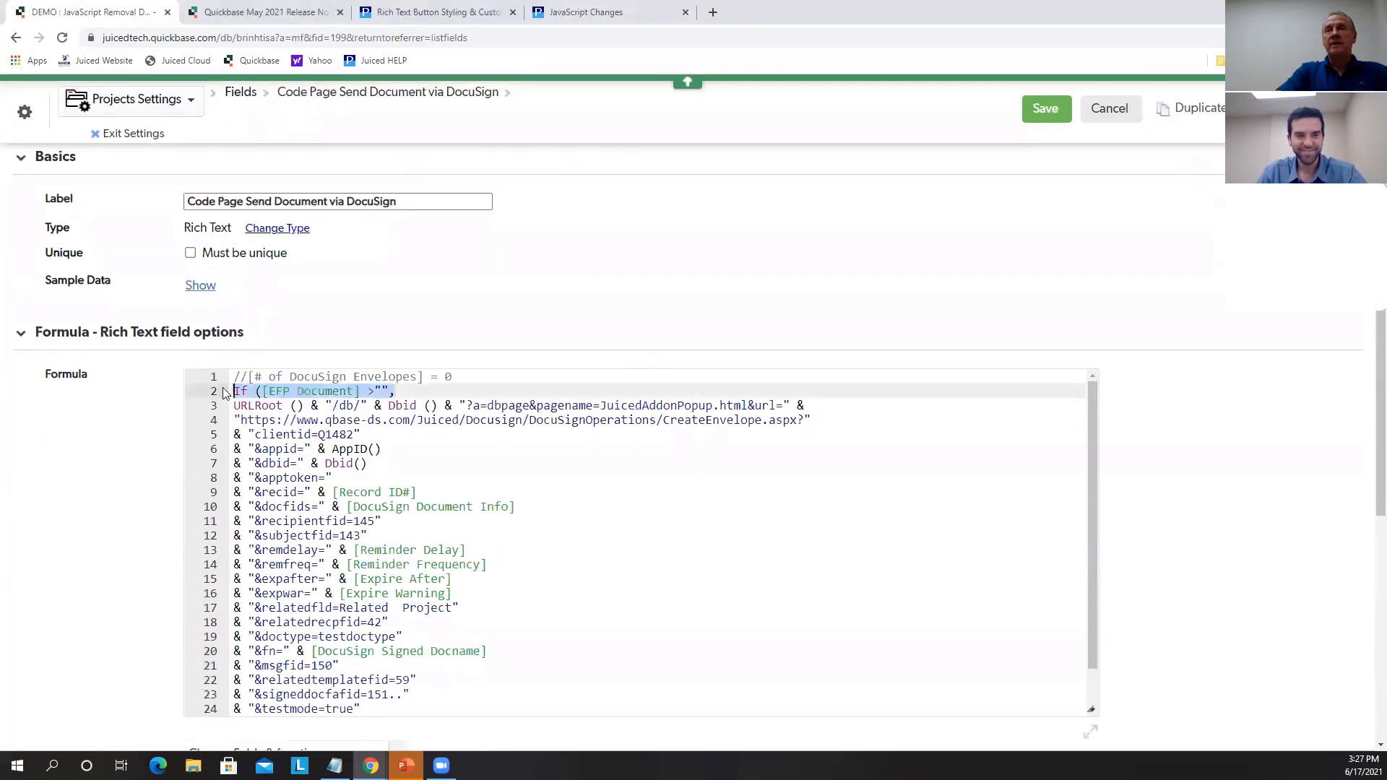
pyautogui.rightClick(268, 389)
pyautogui.click(303, 430)
pyautogui.scroll(-3, 680, 495)
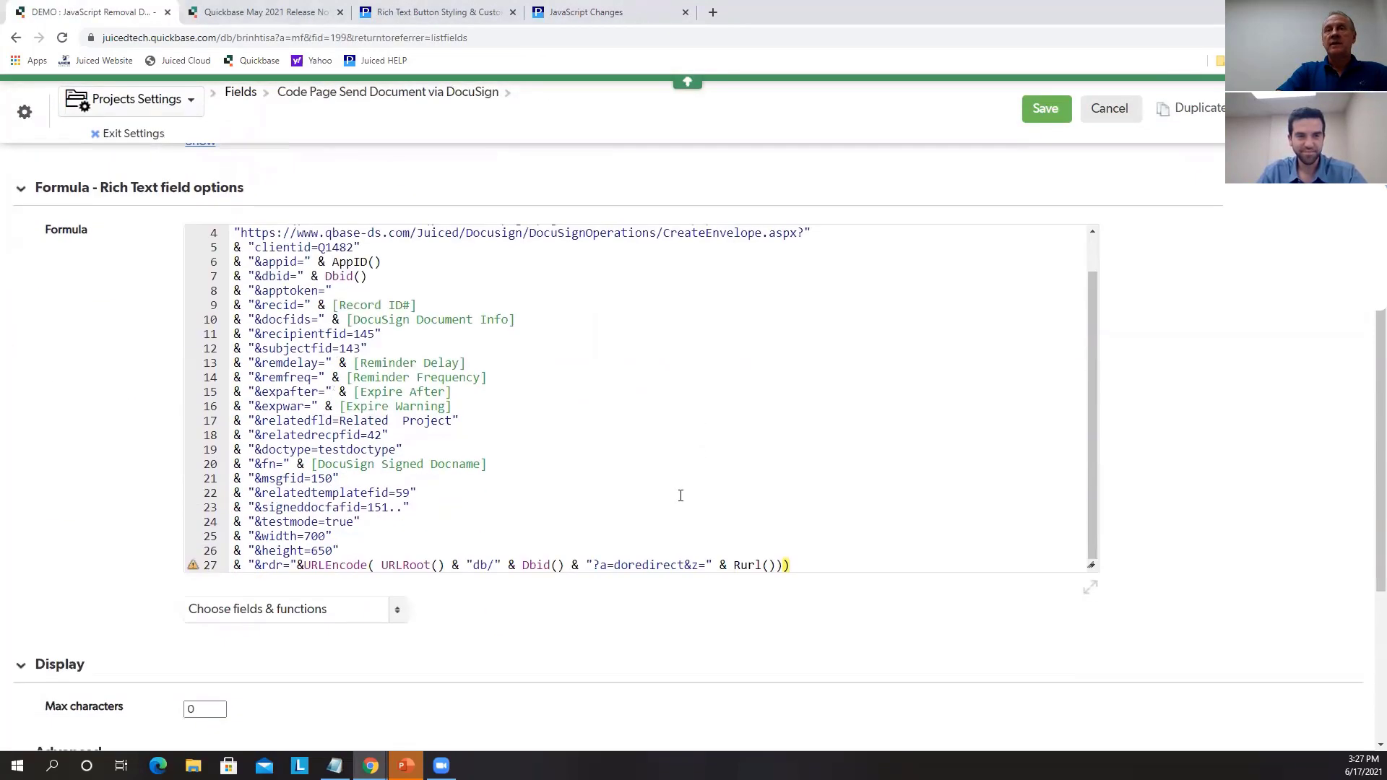
pyautogui.click(820, 561)
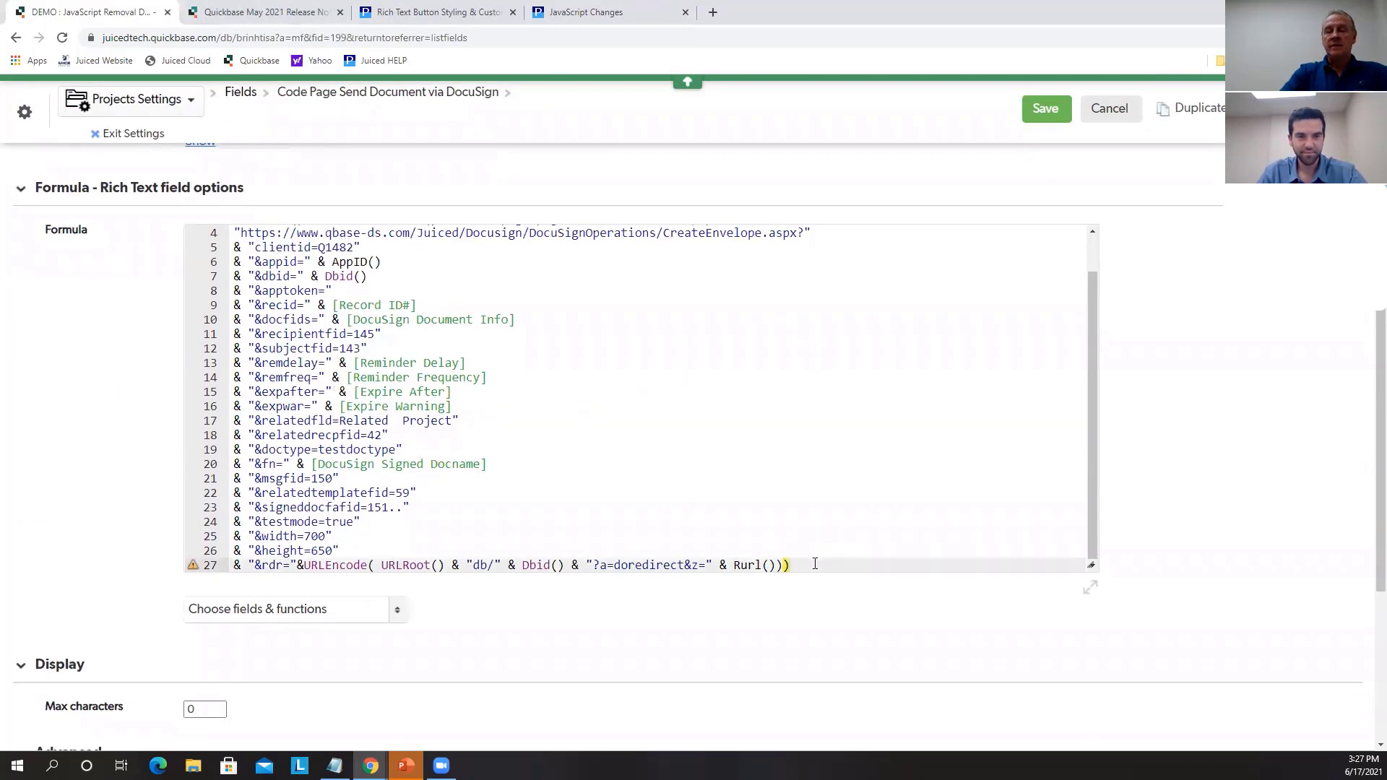
pyautogui.press('Return')
pyautogui.hotkey('ctrl', 'v')
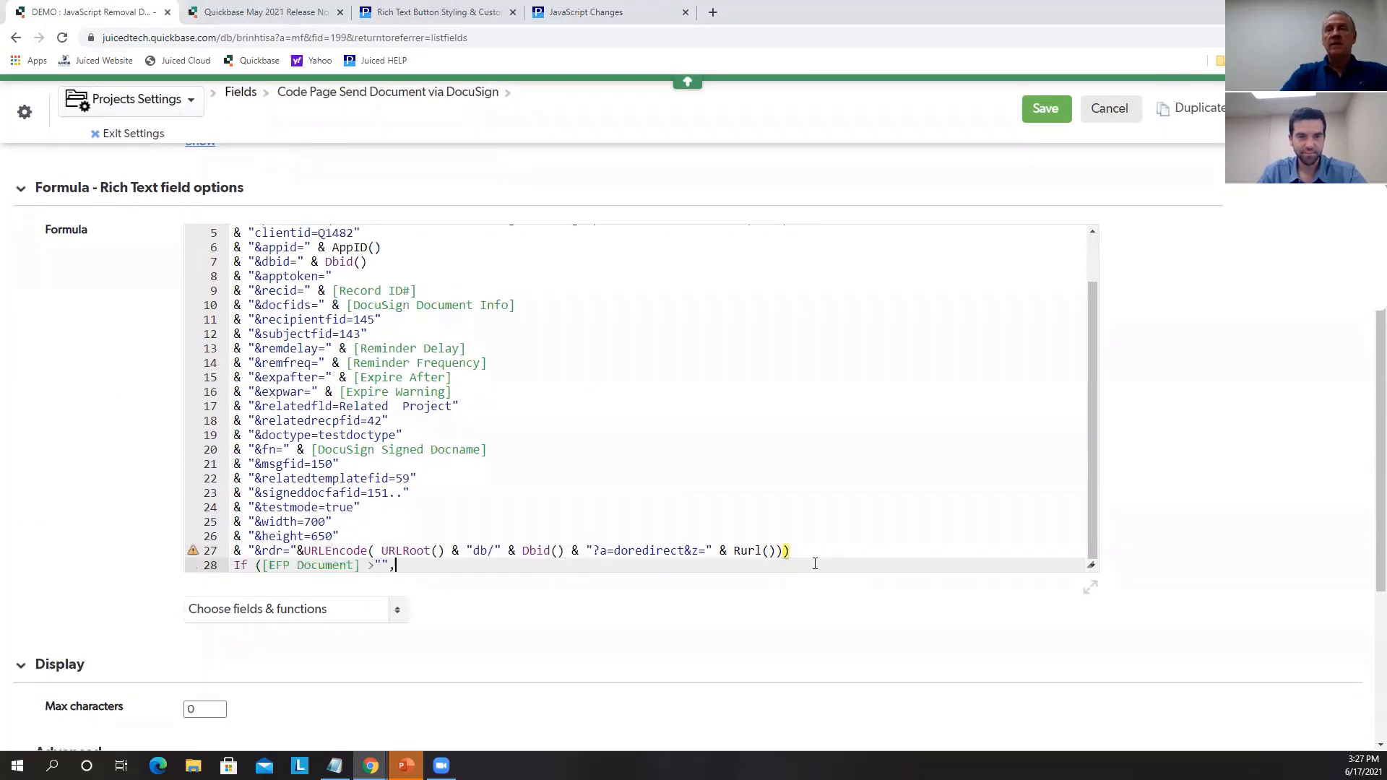
# Start the formula with "var text url =" and delete the URLRoot line that calls the JuicedAddonPopup.html code page
pyautogui.scroll(5, 700, 494)
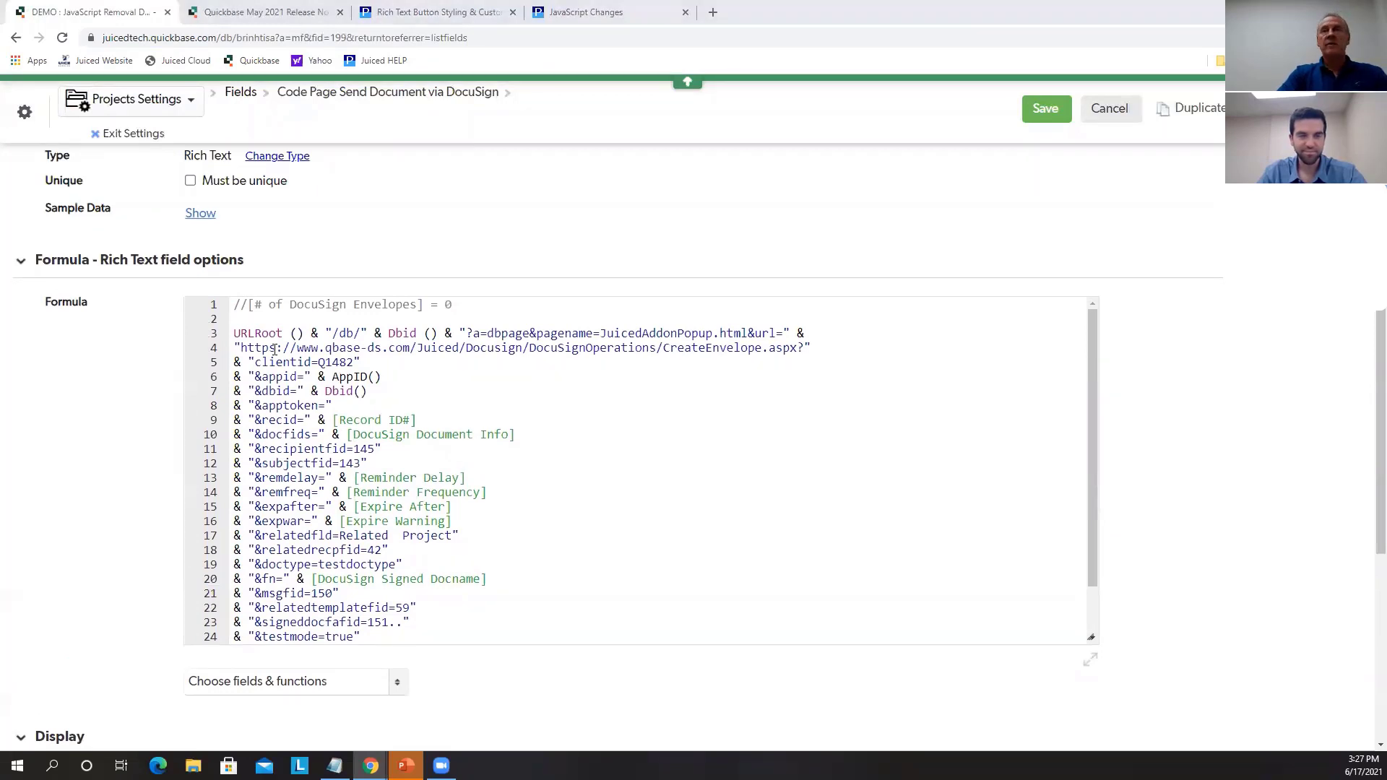
pyautogui.scroll(2, 275, 350)
pyautogui.click(273, 390)
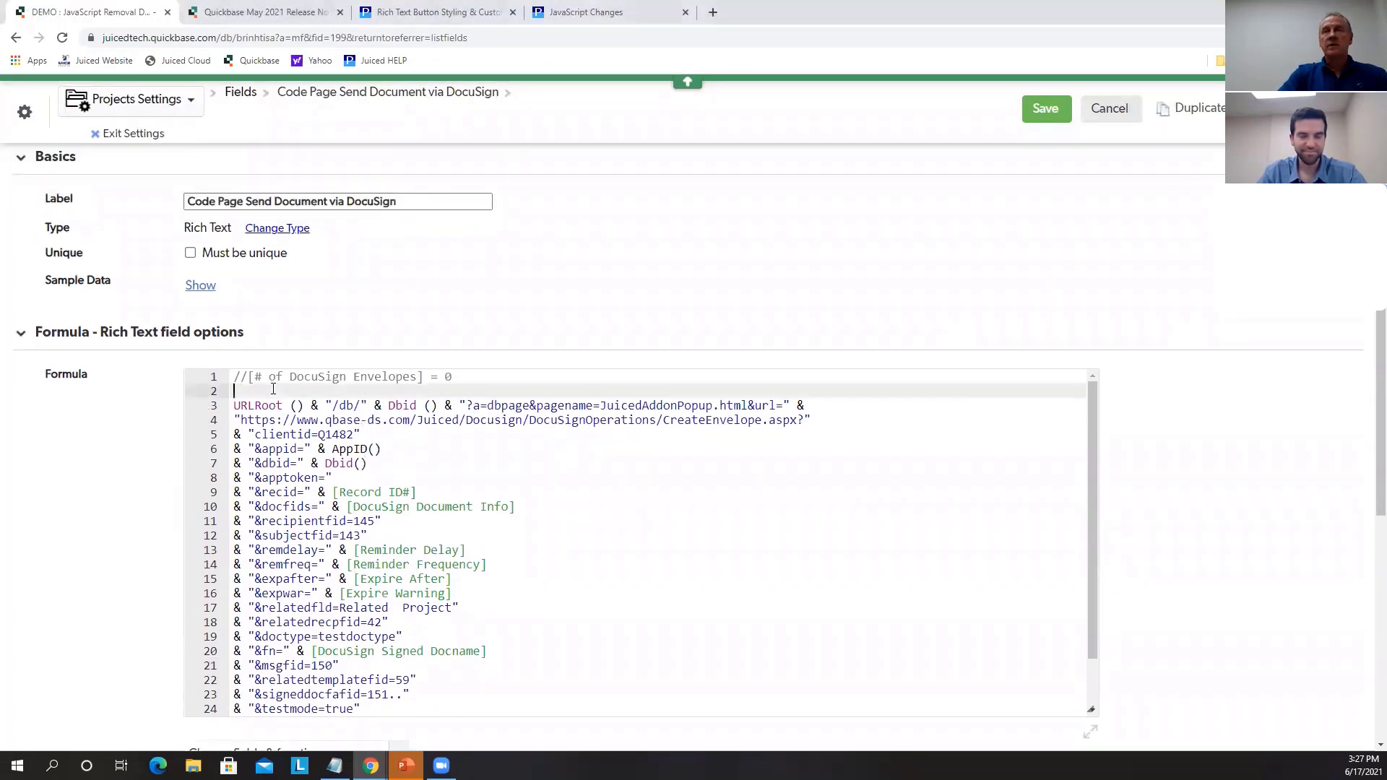
pyautogui.write('var text url =')
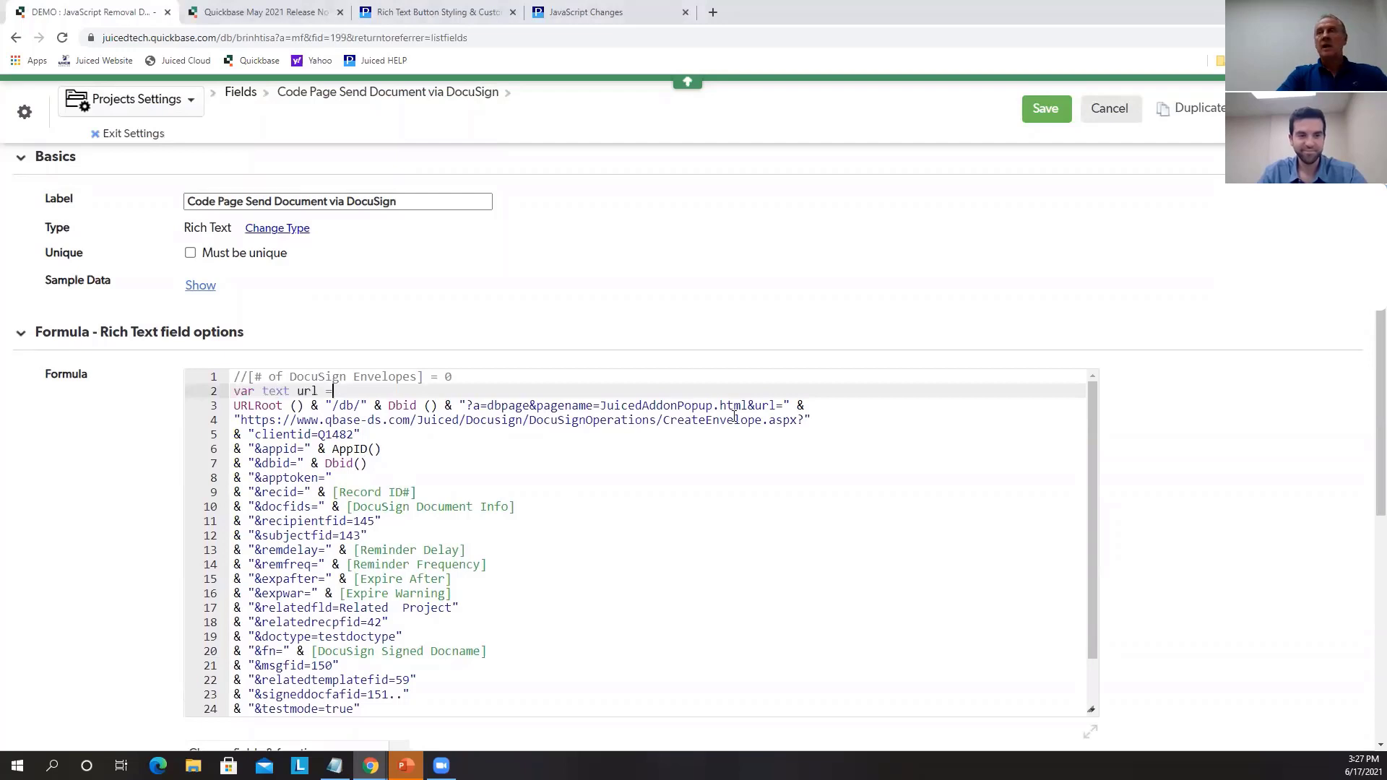
pyautogui.moveTo(791, 408); pyautogui.dragTo(222, 409)
pyautogui.press('BackSpace')
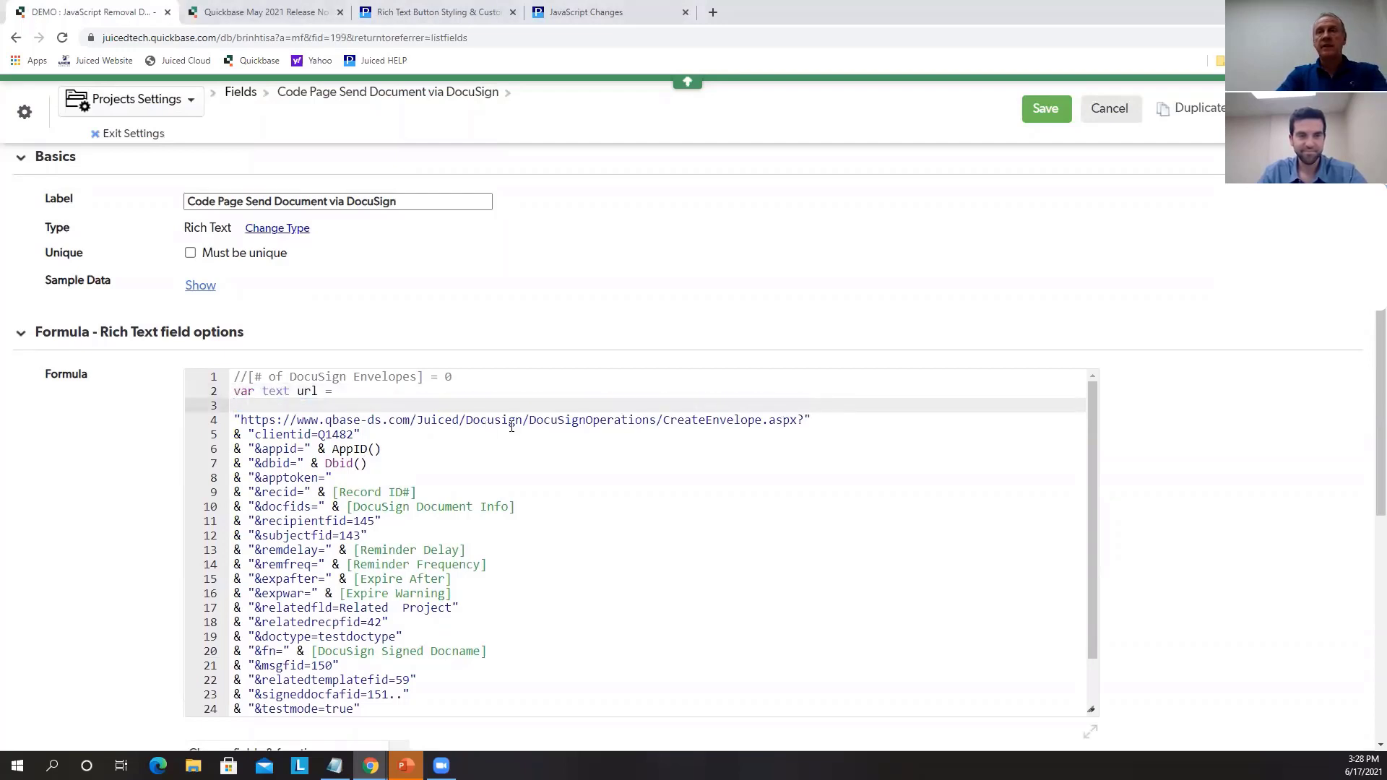
pyautogui.press('BackSpace')
# Delete the width, height and rdr lines from the formula and end the url variable with a semicolon after testmode=true
pyautogui.scroll(-1, 597, 471)
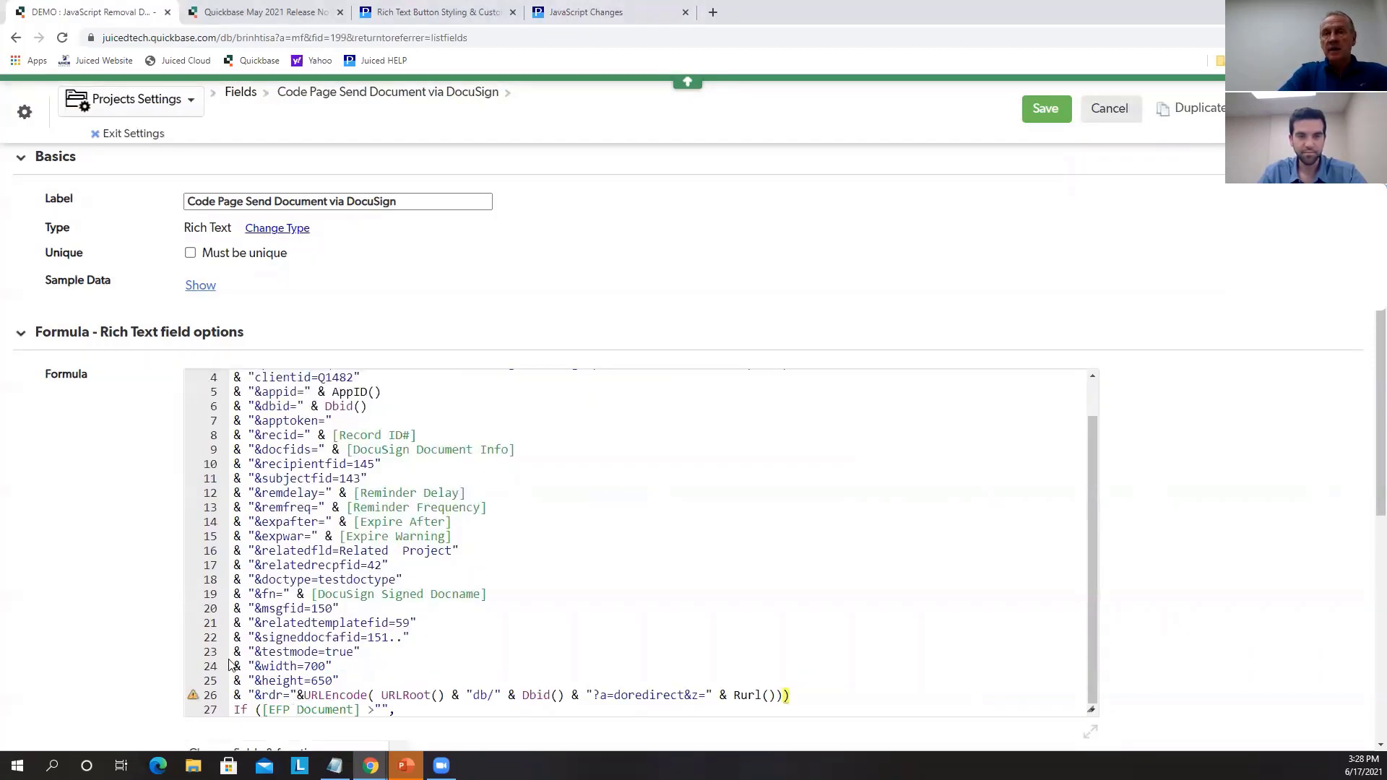
pyautogui.moveTo(234, 666); pyautogui.dragTo(809, 698)
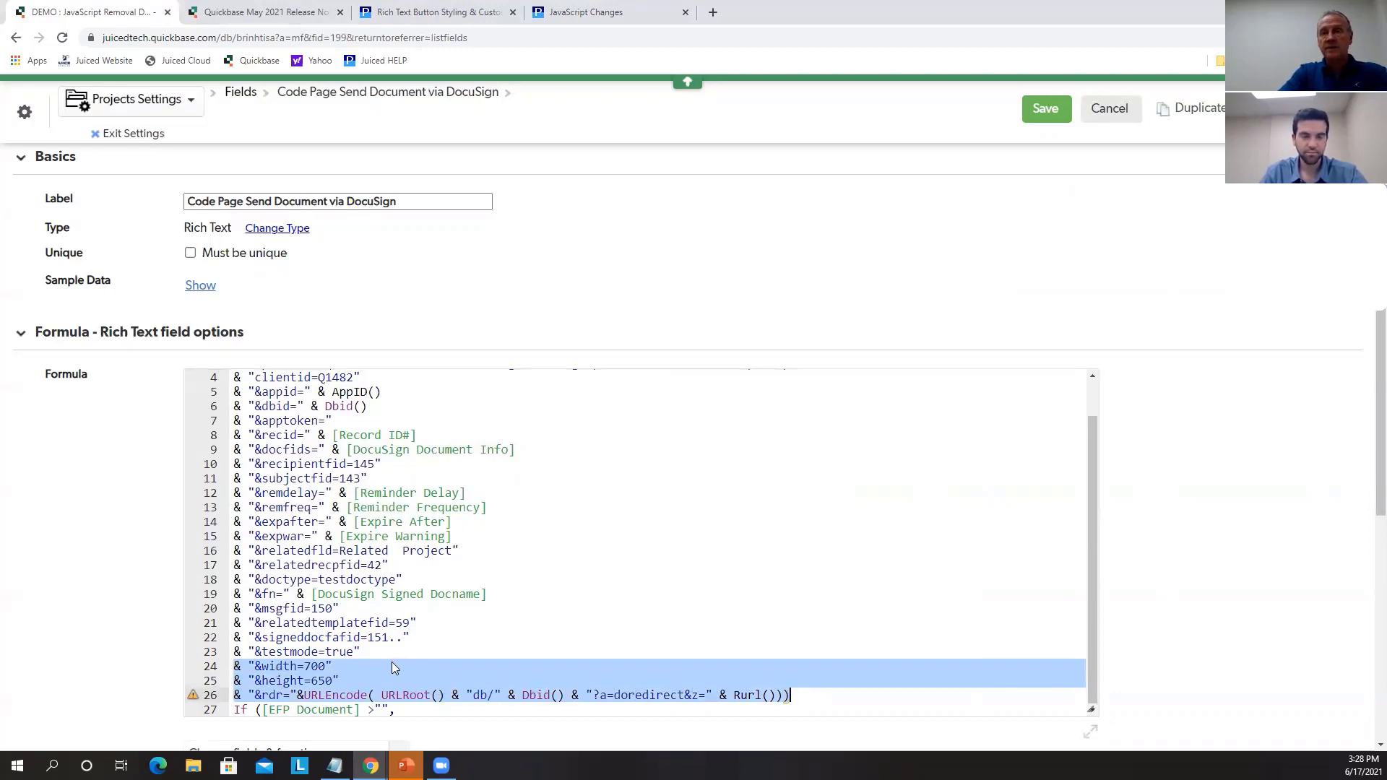
pyautogui.press('Delete')
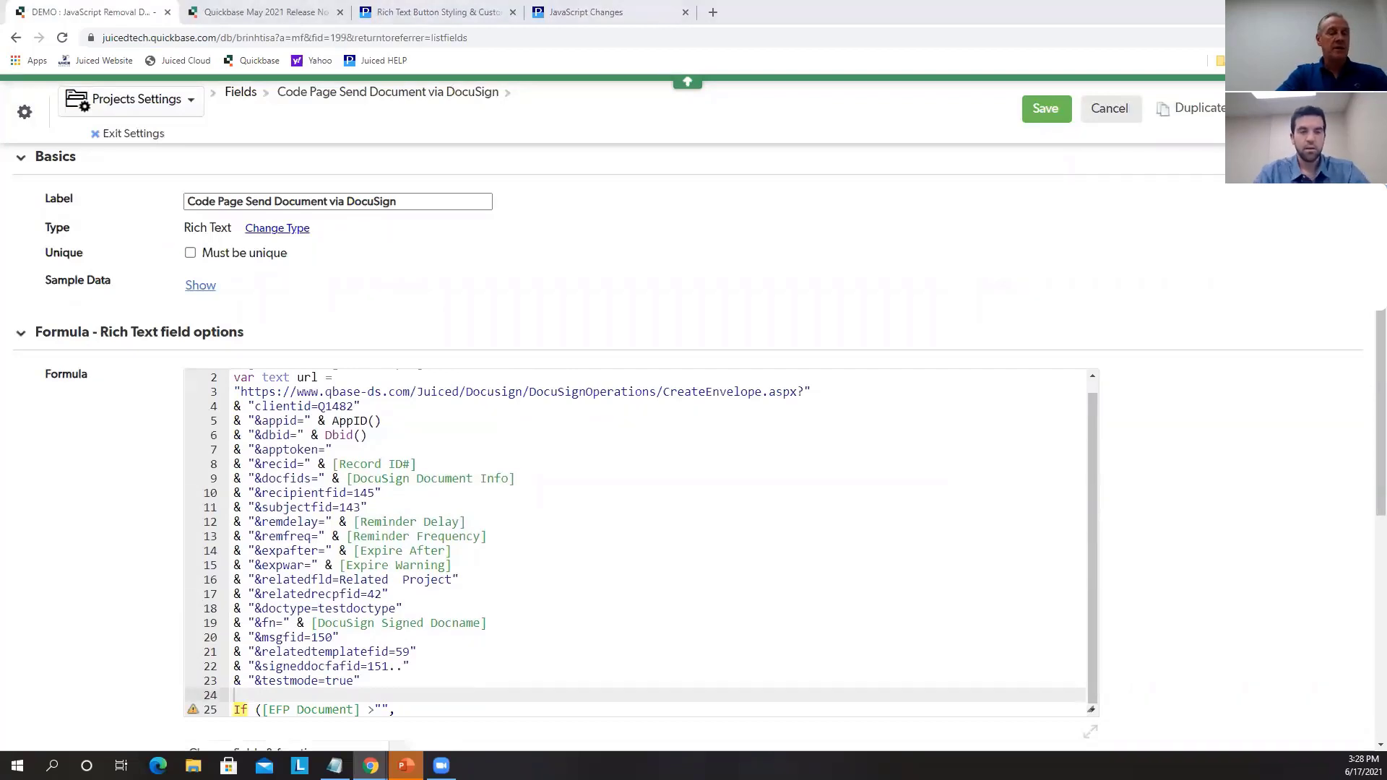
pyautogui.scroll(-2, 527, 647)
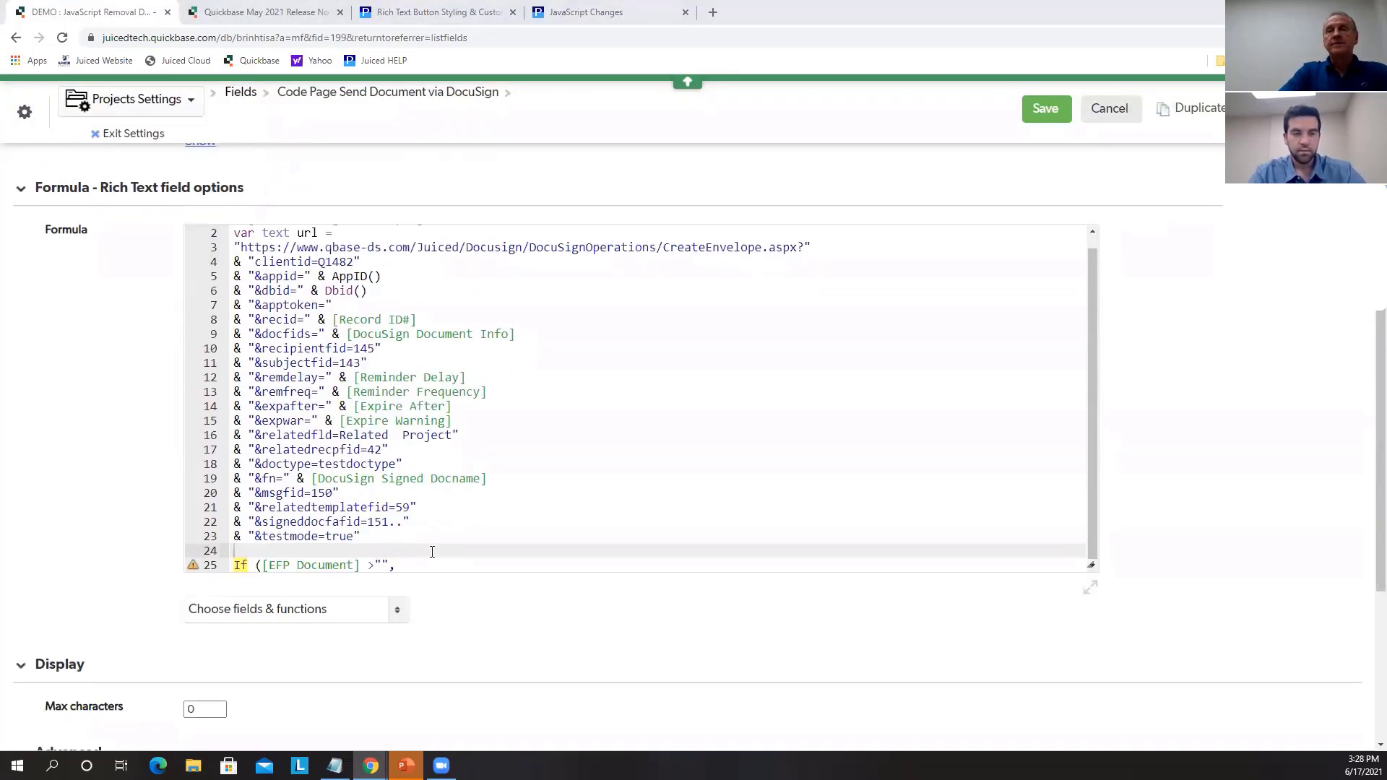
pyautogui.click(370, 535)
pyautogui.write(';')
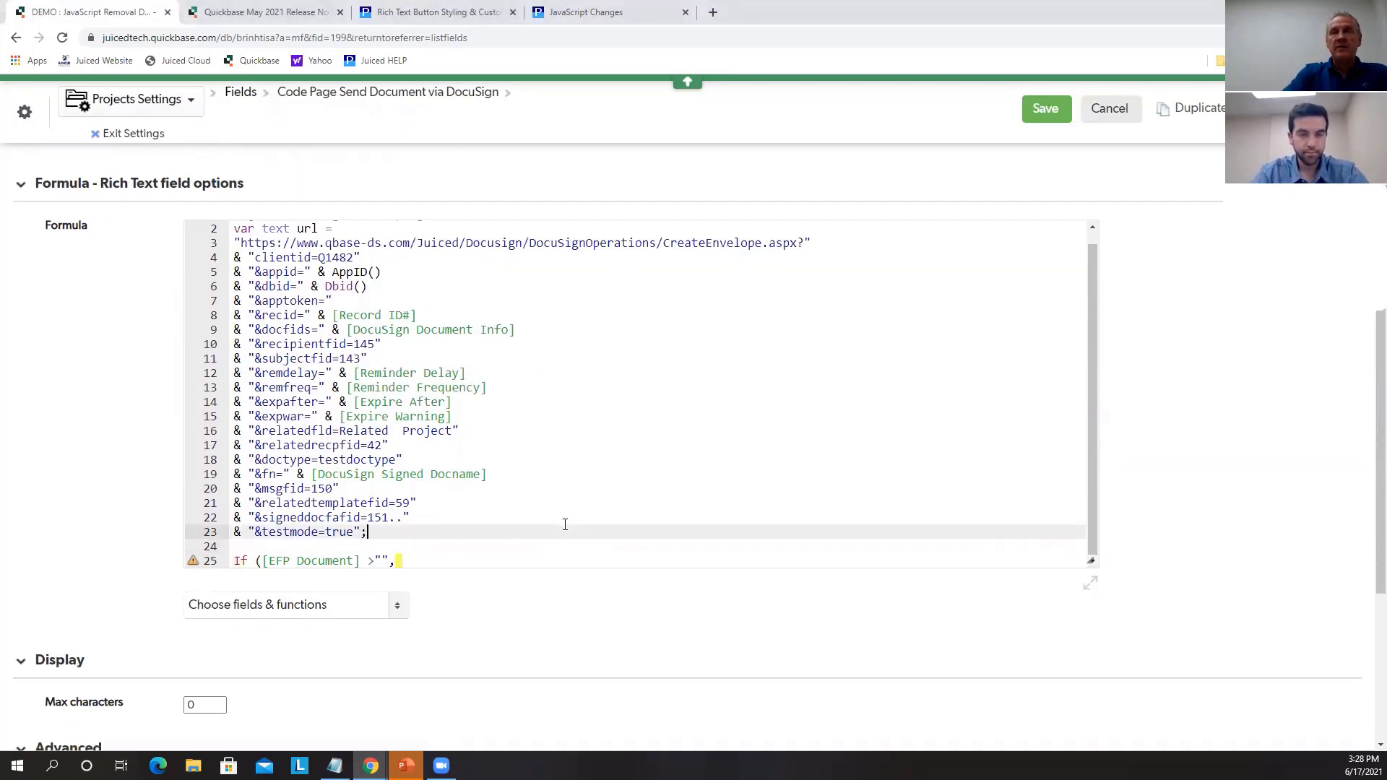
# Insert the copied Vibrant Success OpenAsPopup link code directly below the If line, without its leading semicolon
pyautogui.scroll(-1, 443, 502)
pyautogui.click(439, 491)
pyautogui.press('Return')
pyautogui.hotkey('ctrl', 'v')
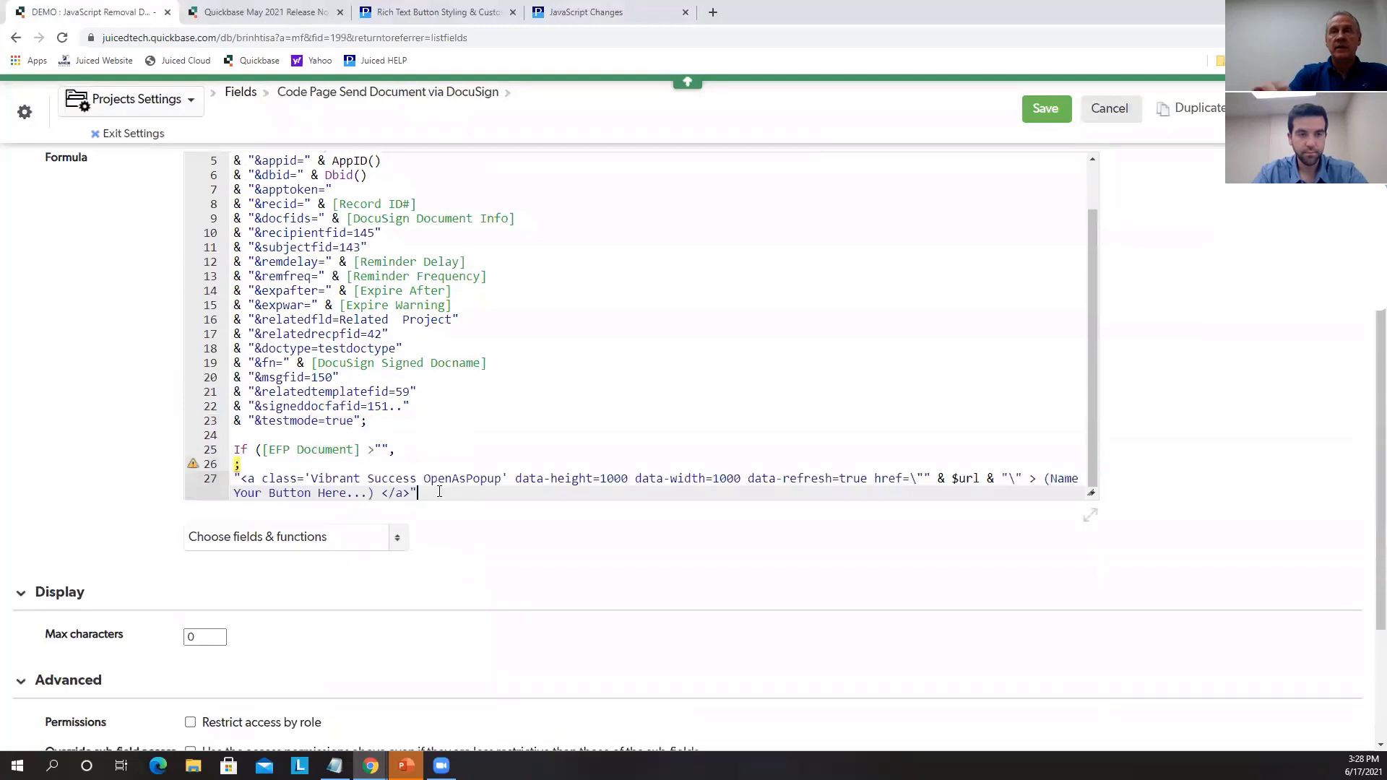
pyautogui.click(242, 464)
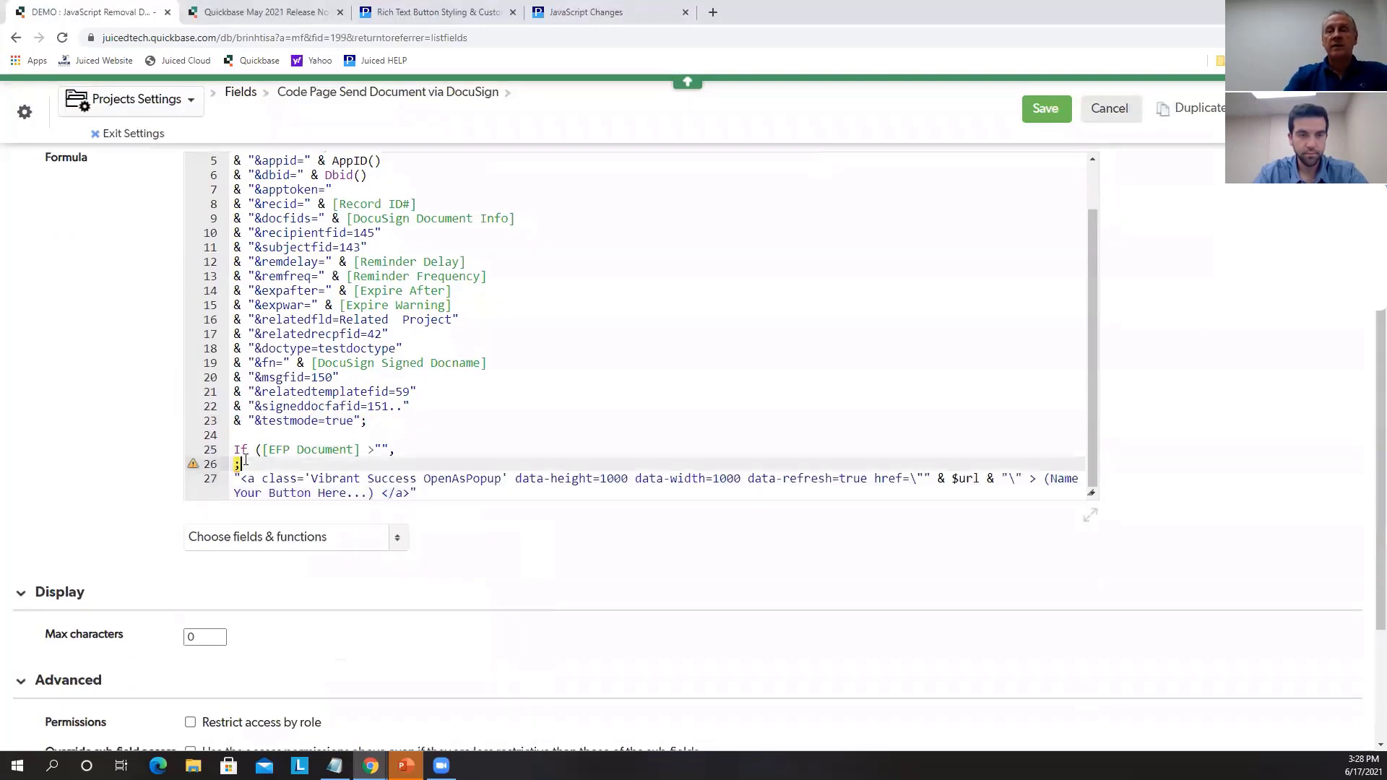
pyautogui.press('BackSpace')
pyautogui.press('Delete')
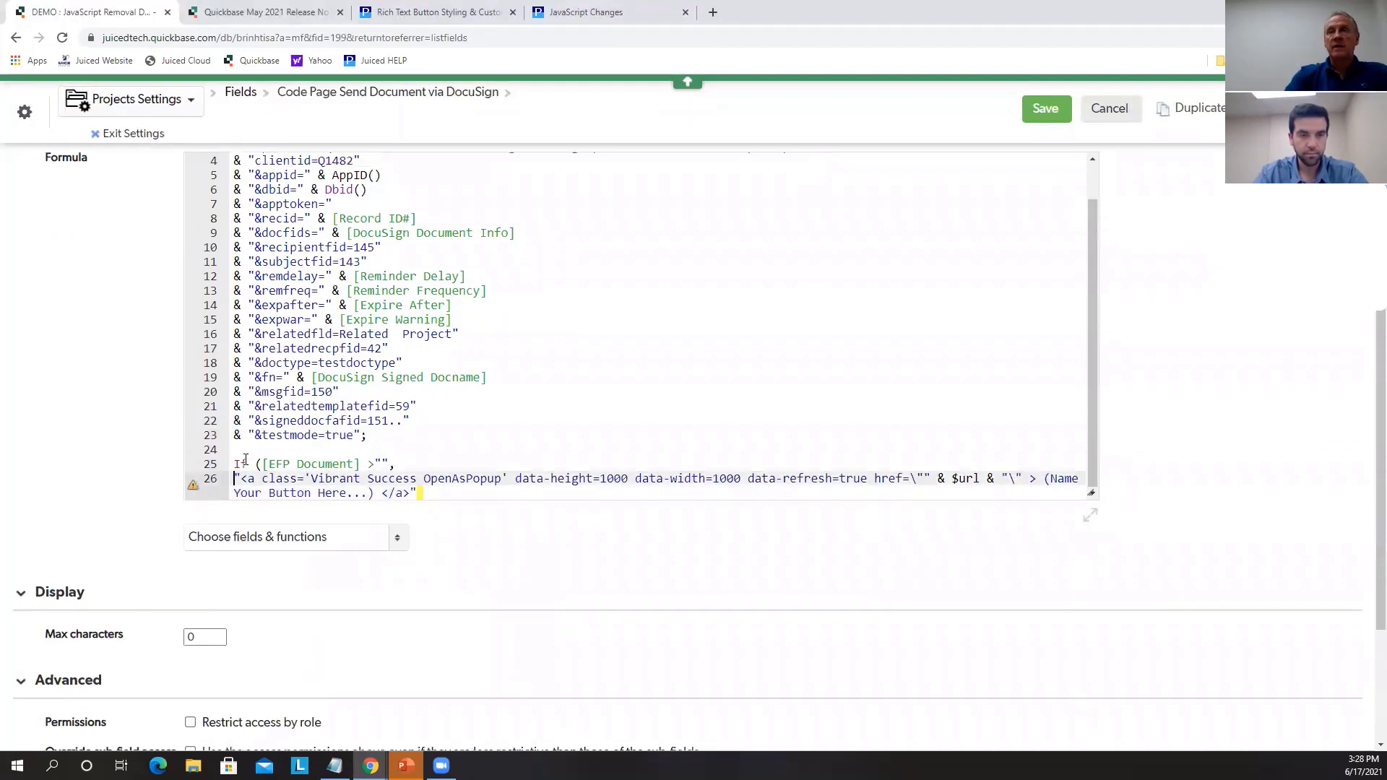
# Complete the If statement after the link code with an empty string as the alternative and a closing parenthesis
pyautogui.click(421, 493)
pyautogui.write(',""')
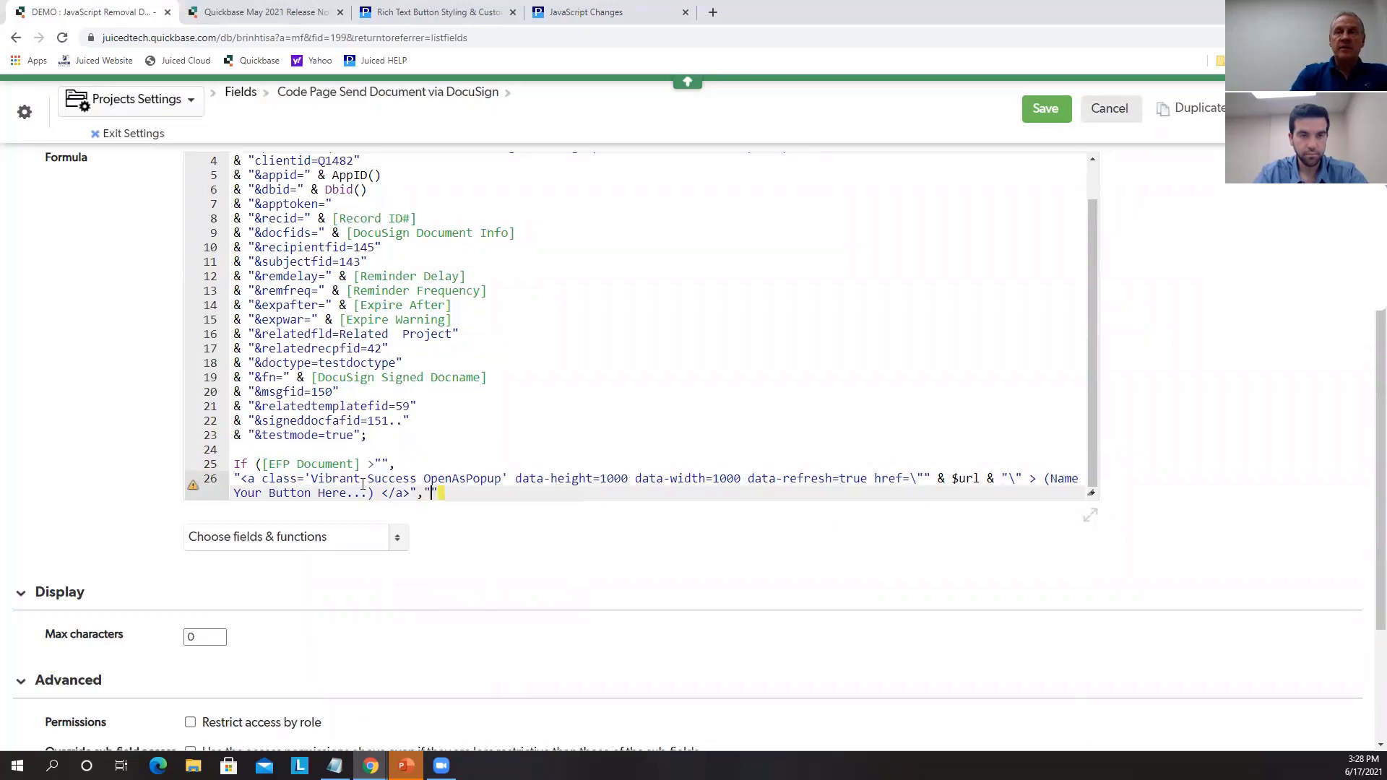
pyautogui.write(')')
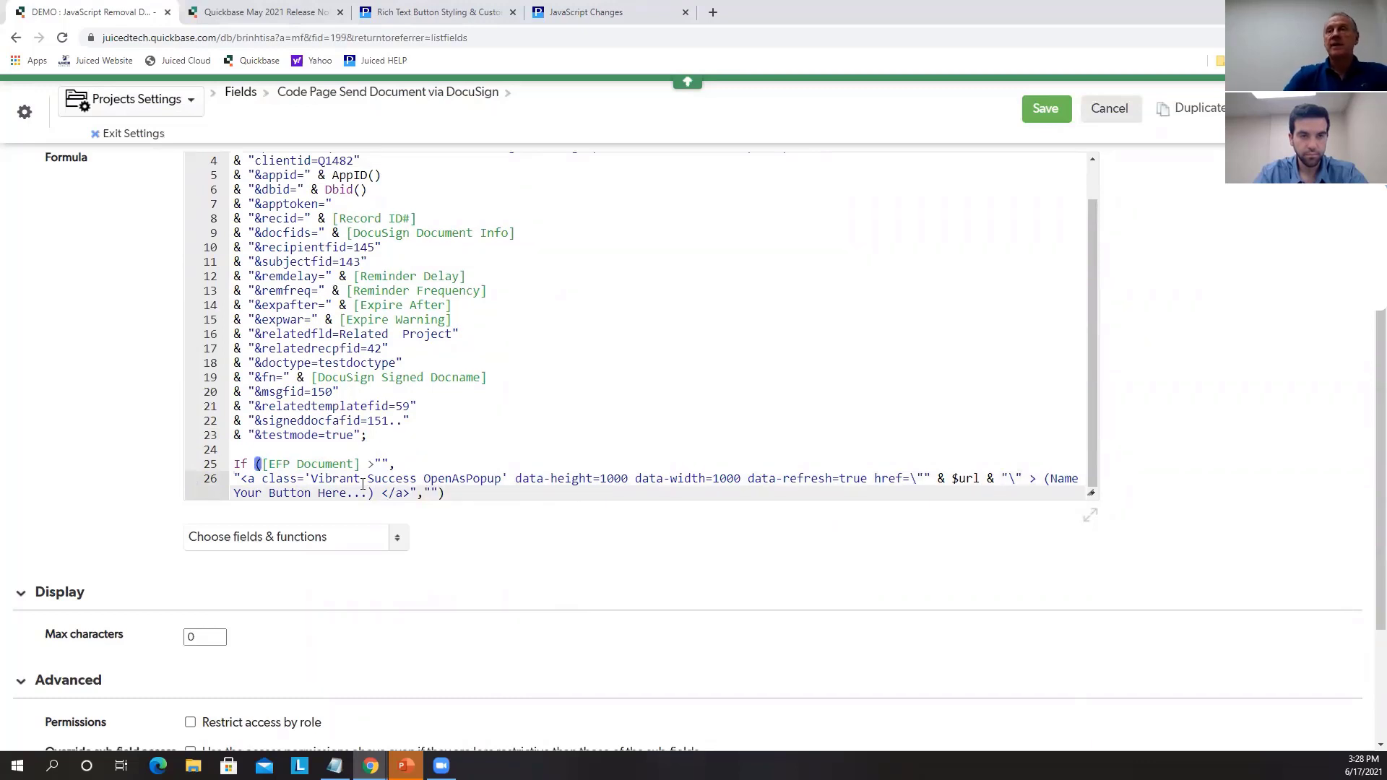
# Replace the (Name Your Button Here...) placeholder in the link code with "Send Document via DocuSign", copied from the field label
pyautogui.scroll(5, 478, 418)
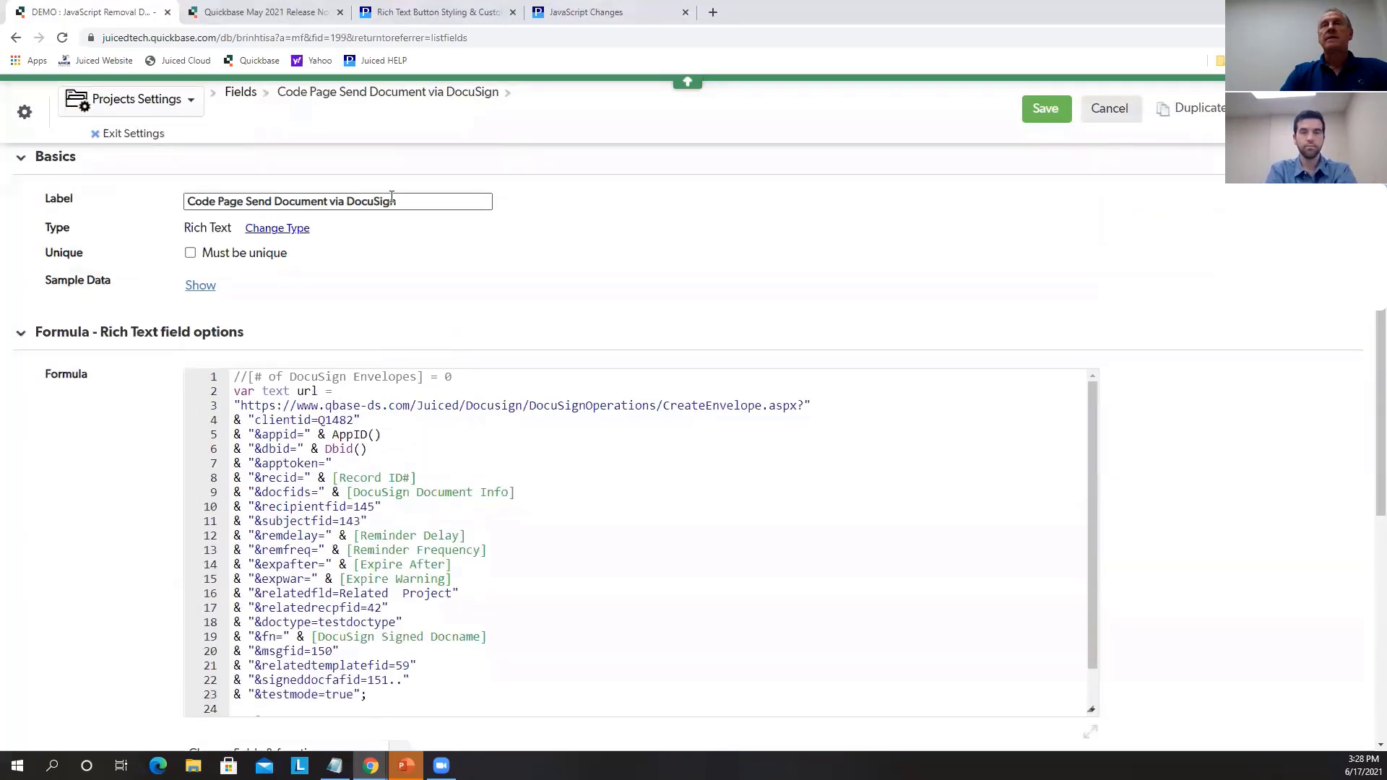
pyautogui.moveTo(413, 206); pyautogui.dragTo(245, 198)
pyautogui.hotkey('ctrl', 'c')
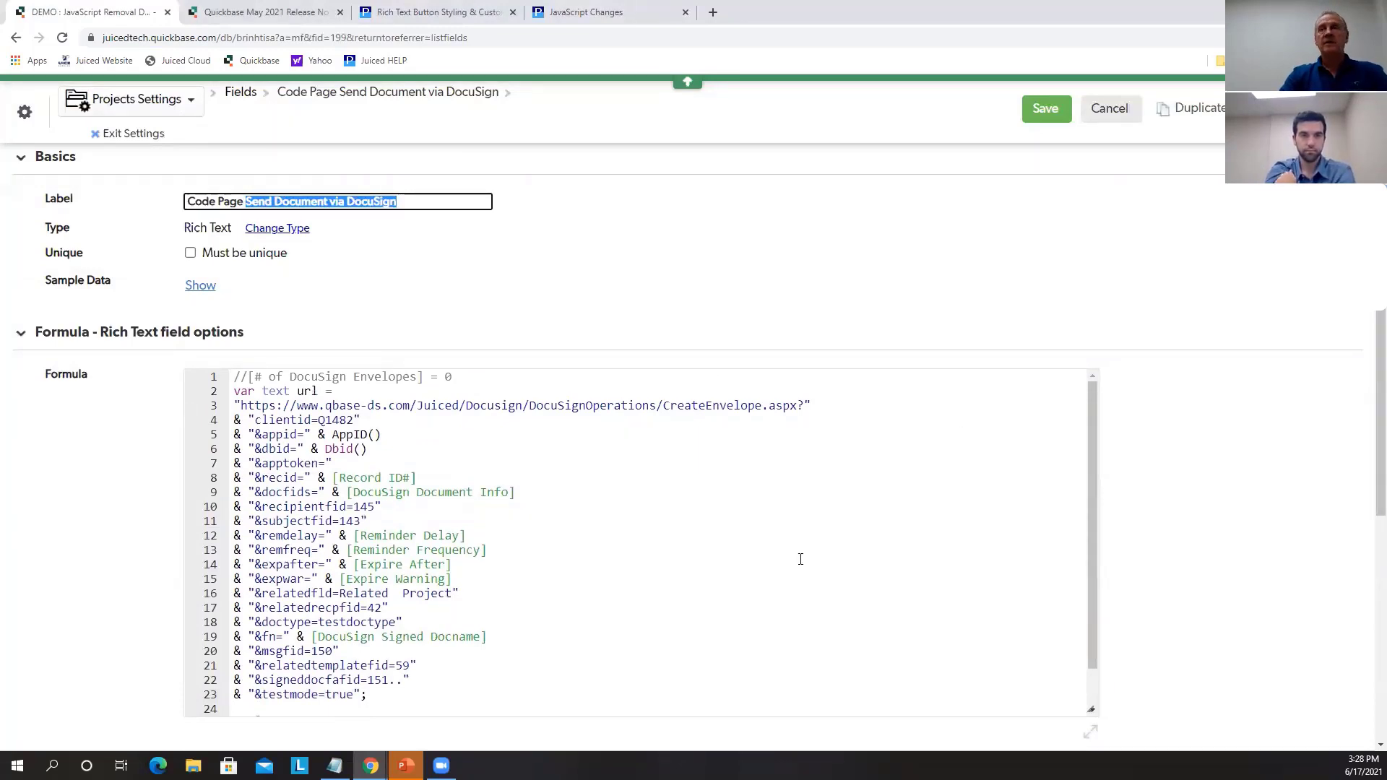
pyautogui.scroll(-3, 800, 559)
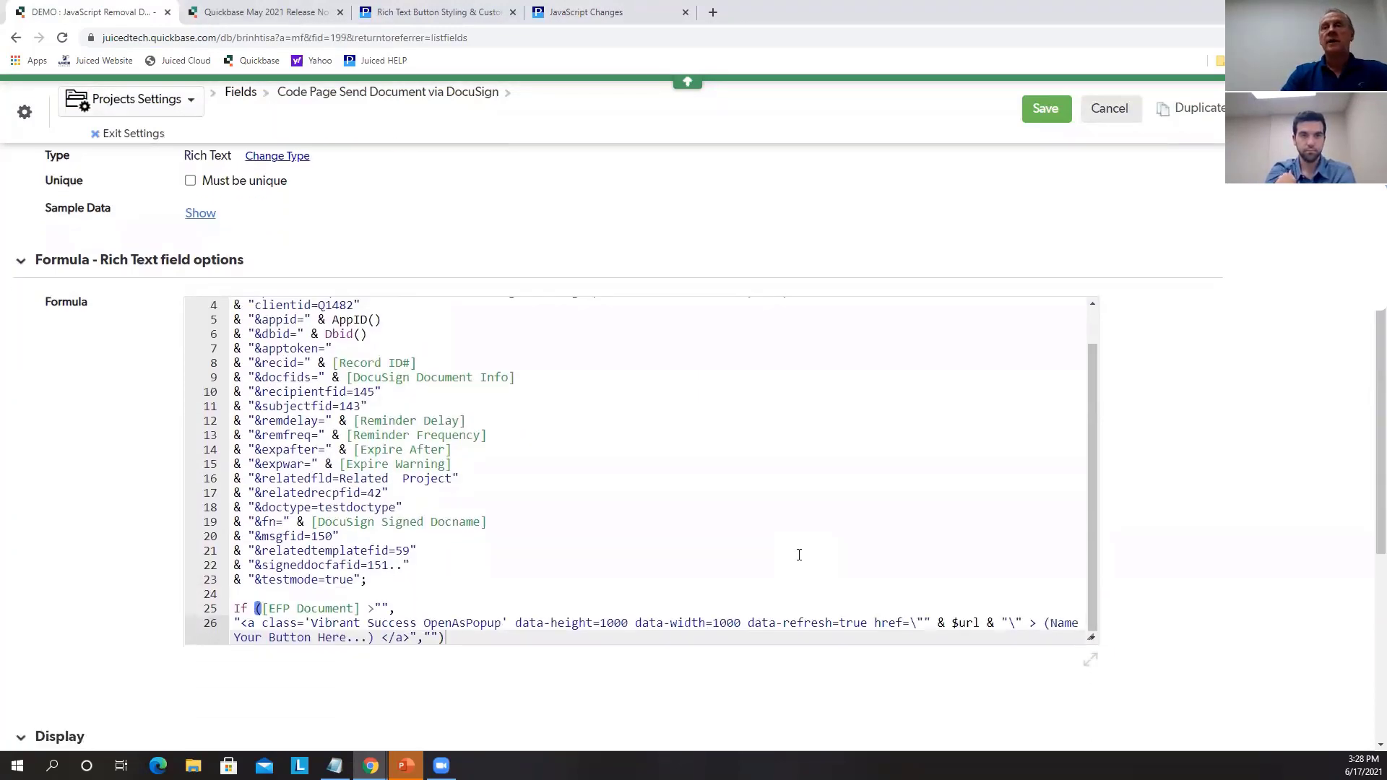
pyautogui.click(1038, 622)
pyautogui.press('Delete')
pyautogui.press('Delete')
pyautogui.press('Delete')
pyautogui.press('Delete')
pyautogui.press('Delete')
pyautogui.press('Delete')
pyautogui.press('Delete')
pyautogui.press('Delete')
pyautogui.press('Delete')
pyautogui.press('Delete')
pyautogui.press('Delete')
pyautogui.press('Delete')
pyautogui.press('Delete')
pyautogui.press('Delete')
pyautogui.press('Delete')
pyautogui.press('Delete')
pyautogui.press('Delete')
pyautogui.press('Delete')
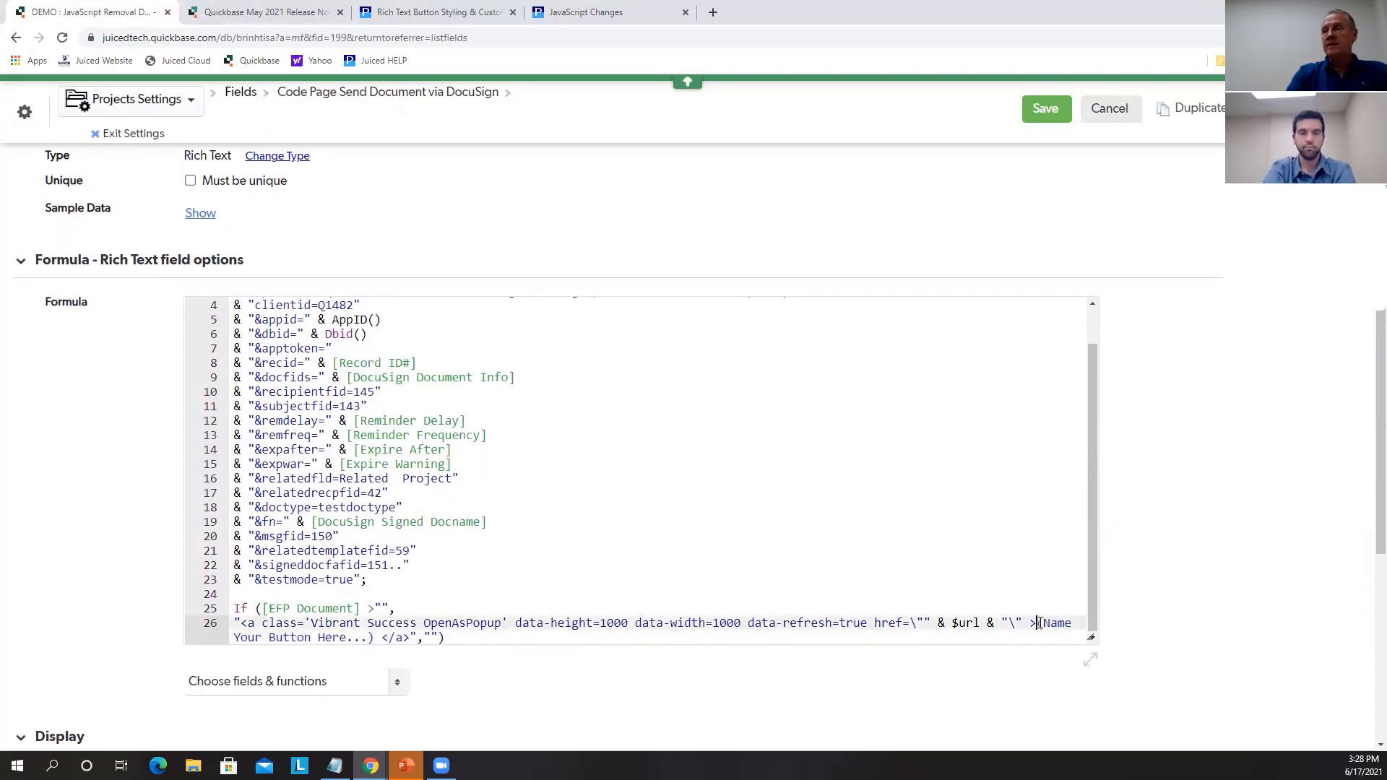
pyautogui.press('Delete')
pyautogui.press('Delete')
pyautogui.press('Delete')
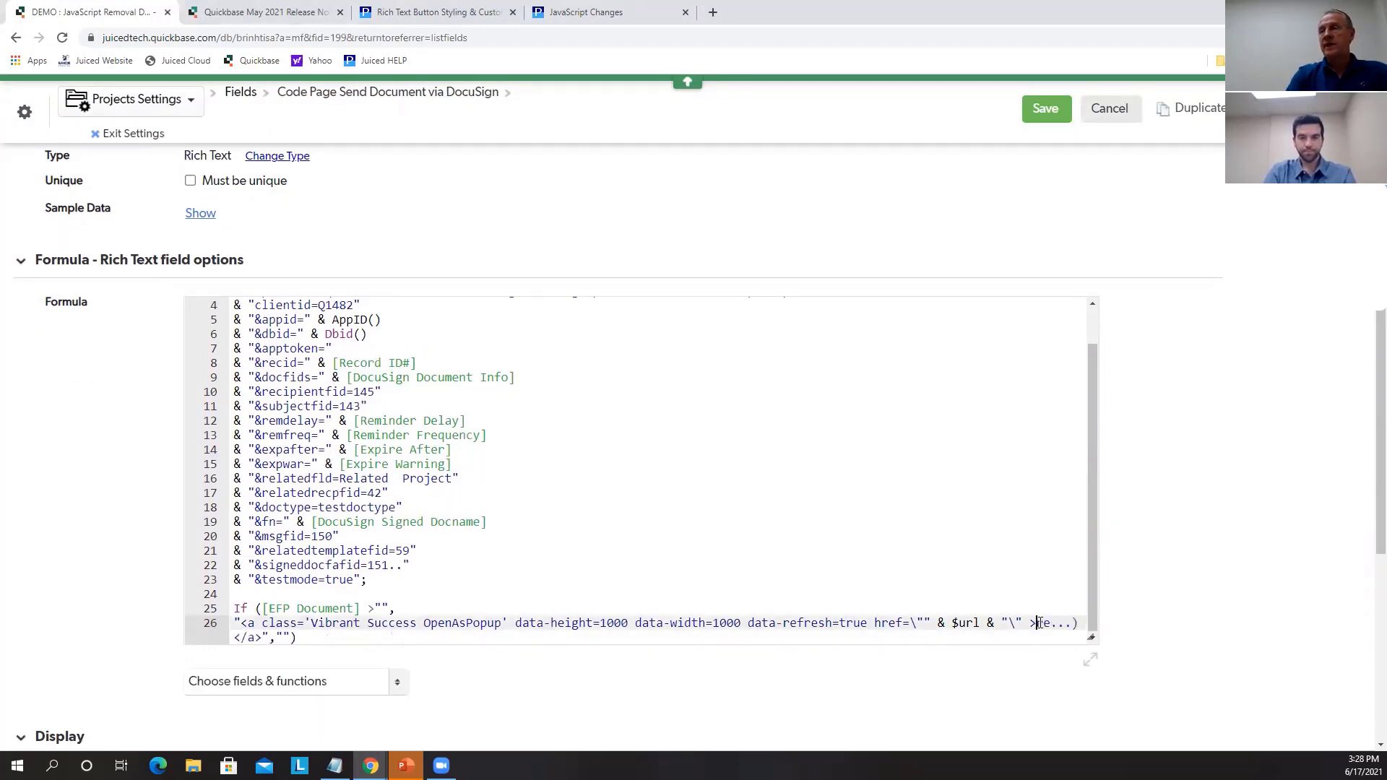
pyautogui.press('Delete')
pyautogui.press('Delete')
pyautogui.hotkey('ctrl', 'v')
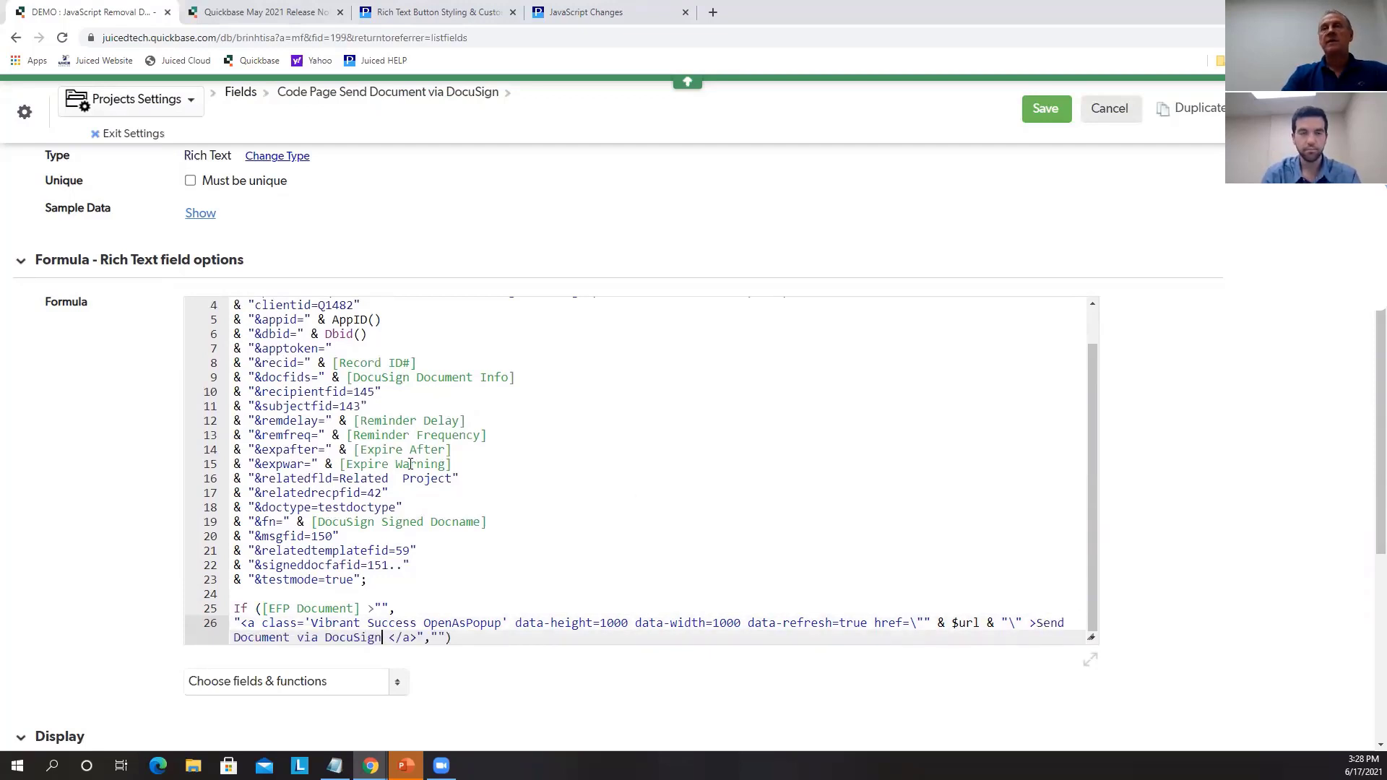
# Look up the recommended DocuSign popup size on the help page and set data-height to 630 and data-width to 940
pyautogui.doubleClick(614, 623)
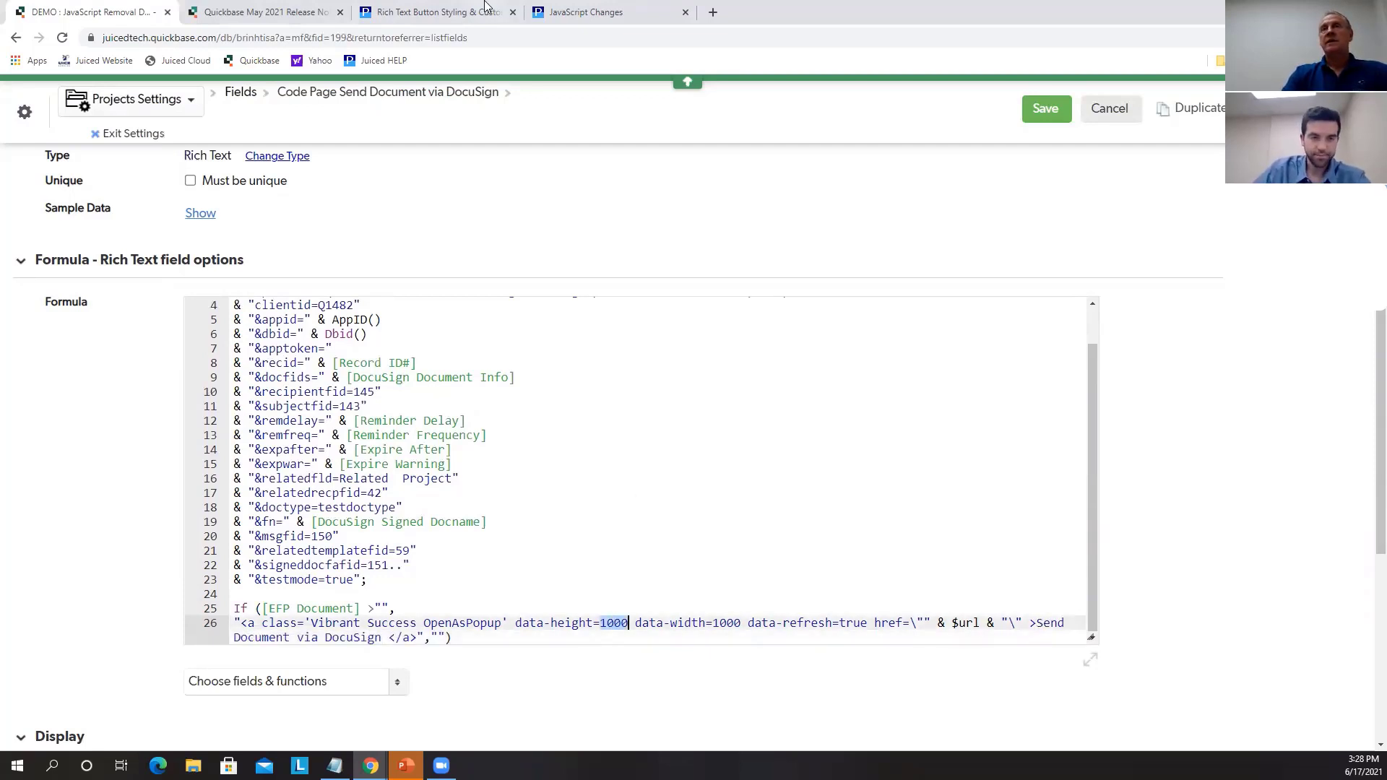
pyautogui.click(410, 7)
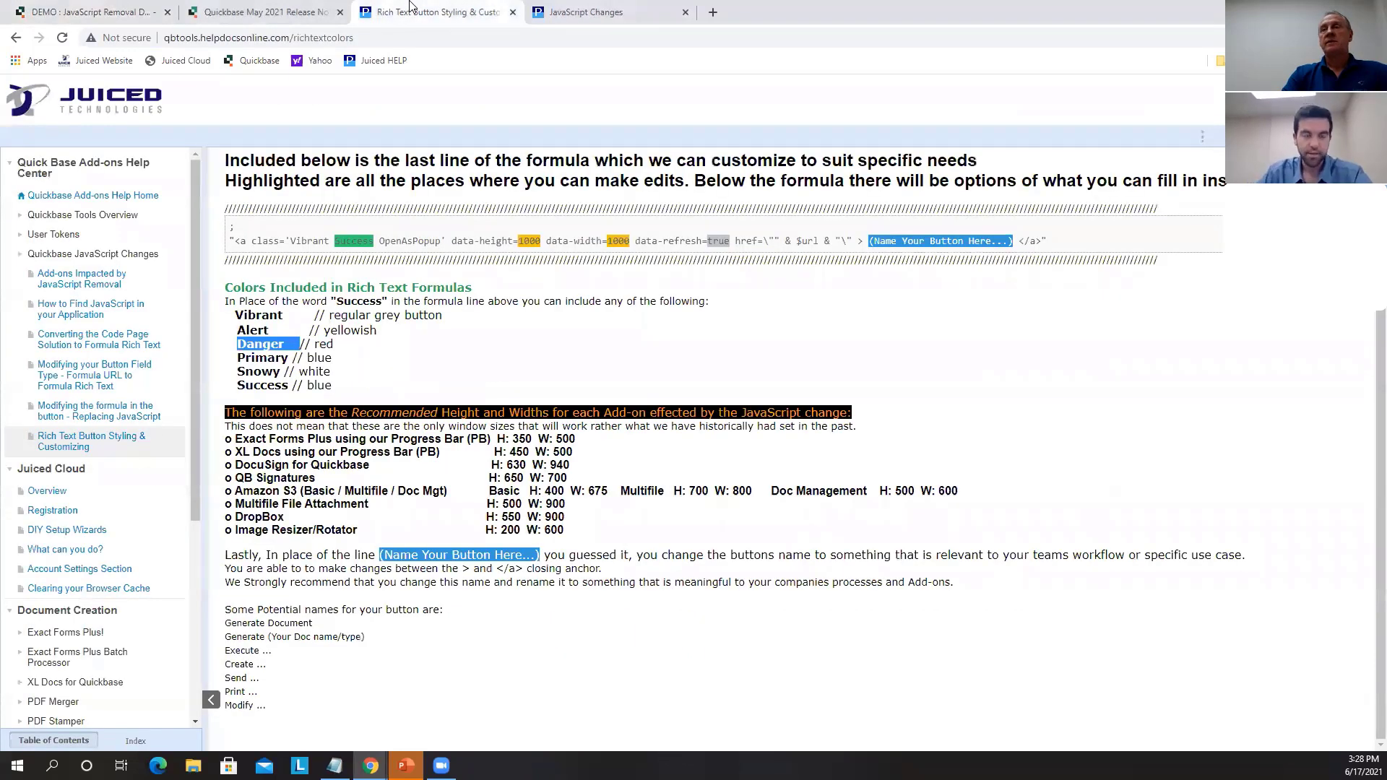
pyautogui.click(145, 11)
pyautogui.write('630')
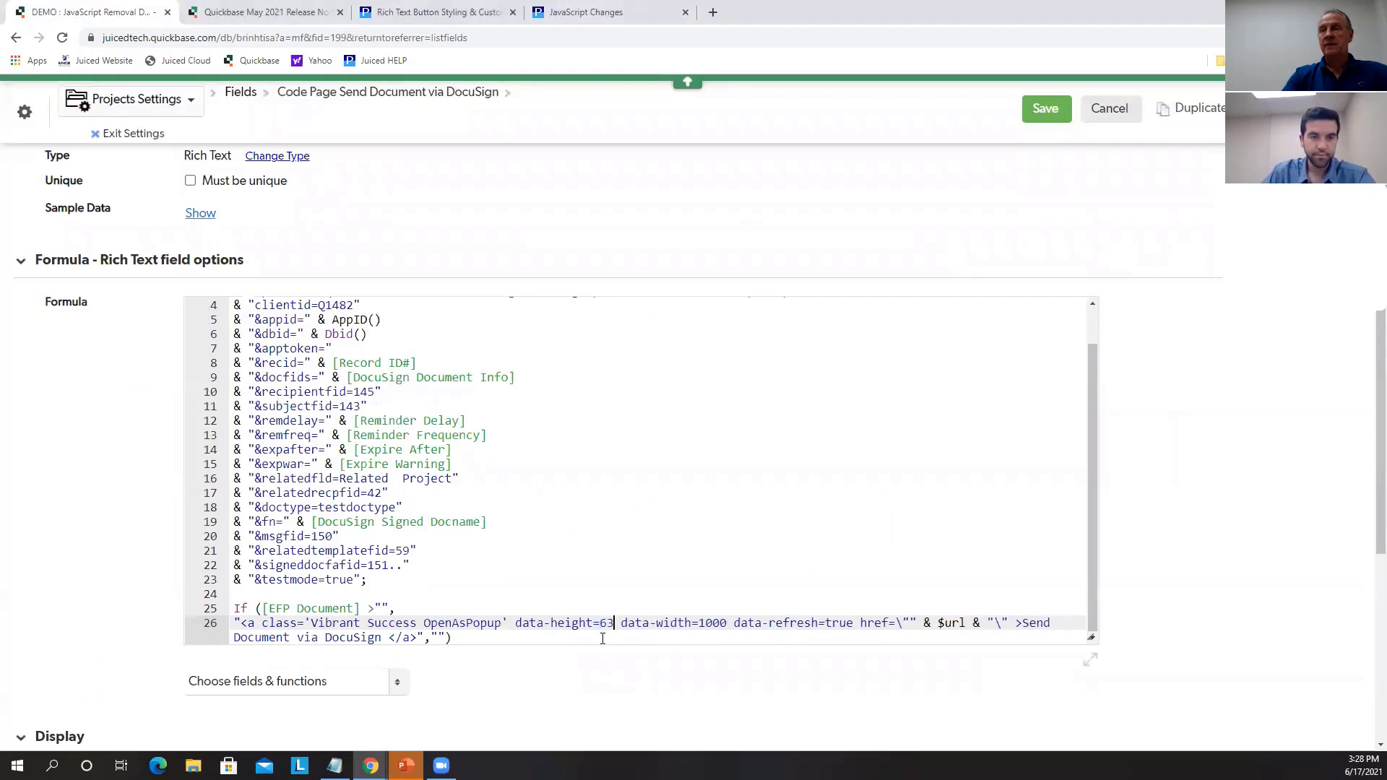
pyautogui.doubleClick(724, 623)
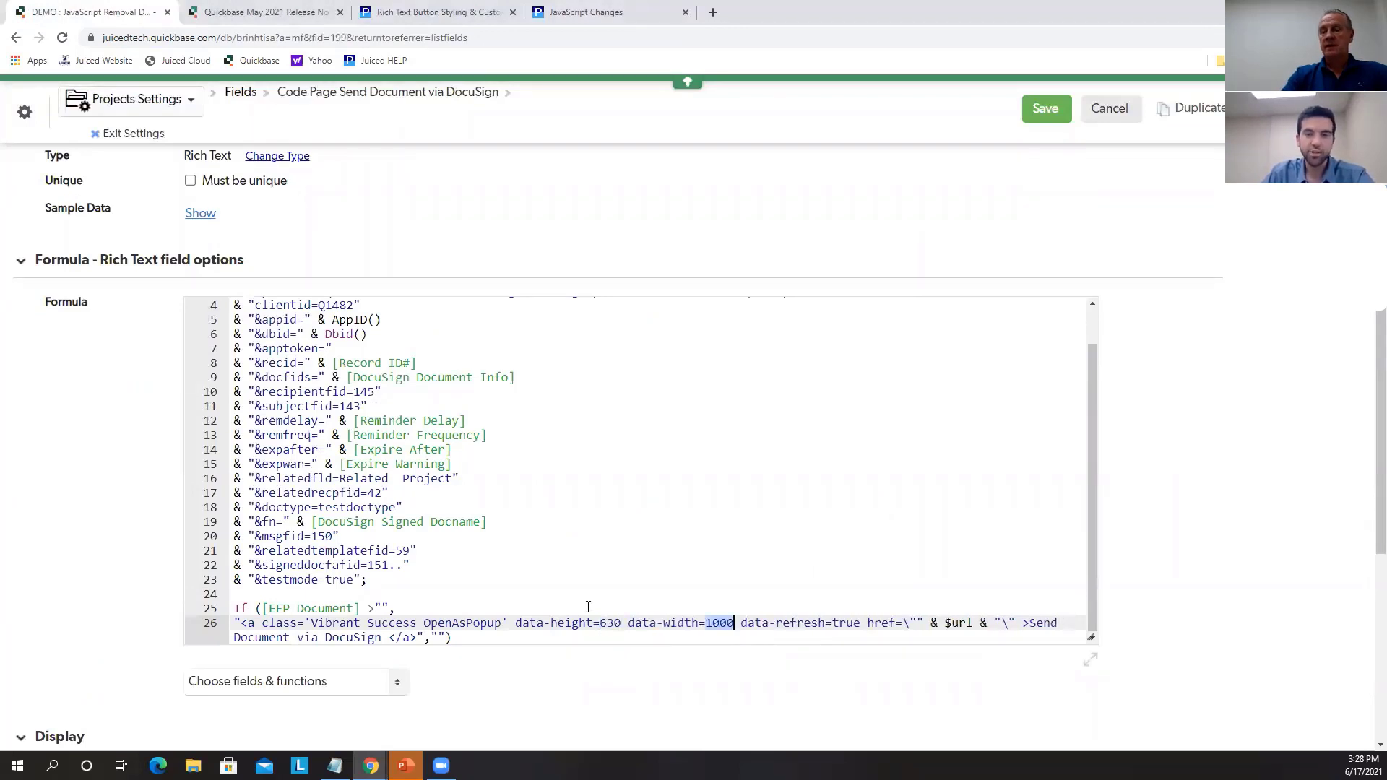
pyautogui.write('940')
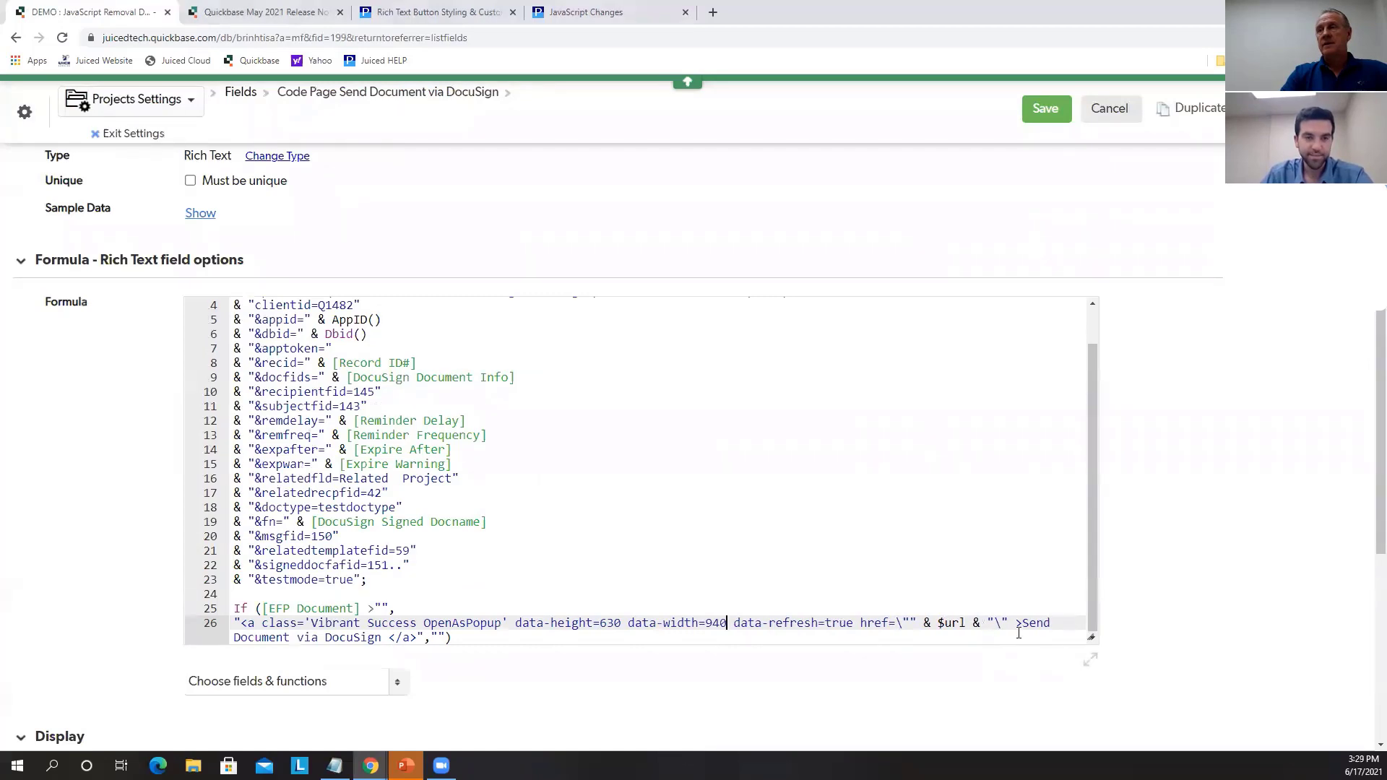
# Save the Code Page Send Document via DocuSign field and exit settings to the project record's DocuSign section
pyautogui.click(1048, 116)
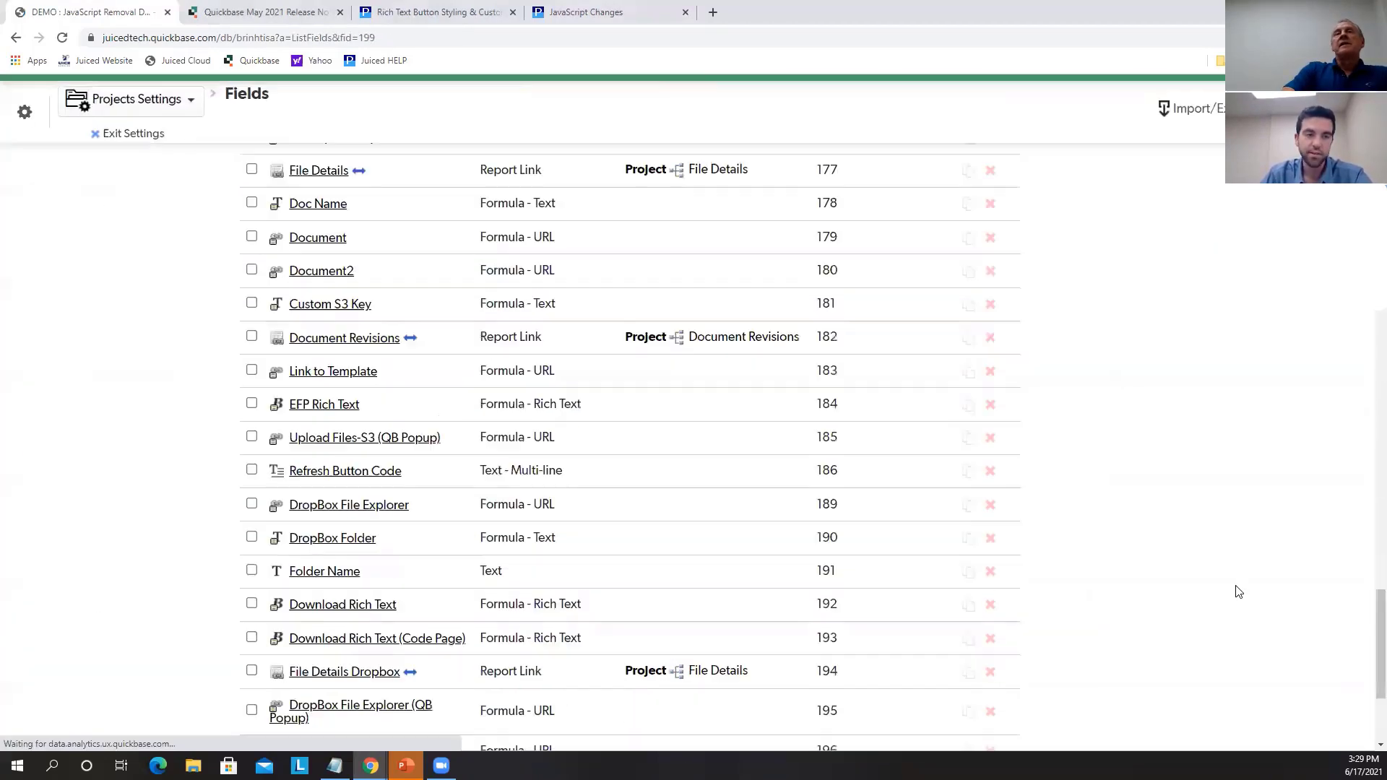
pyautogui.click(135, 134)
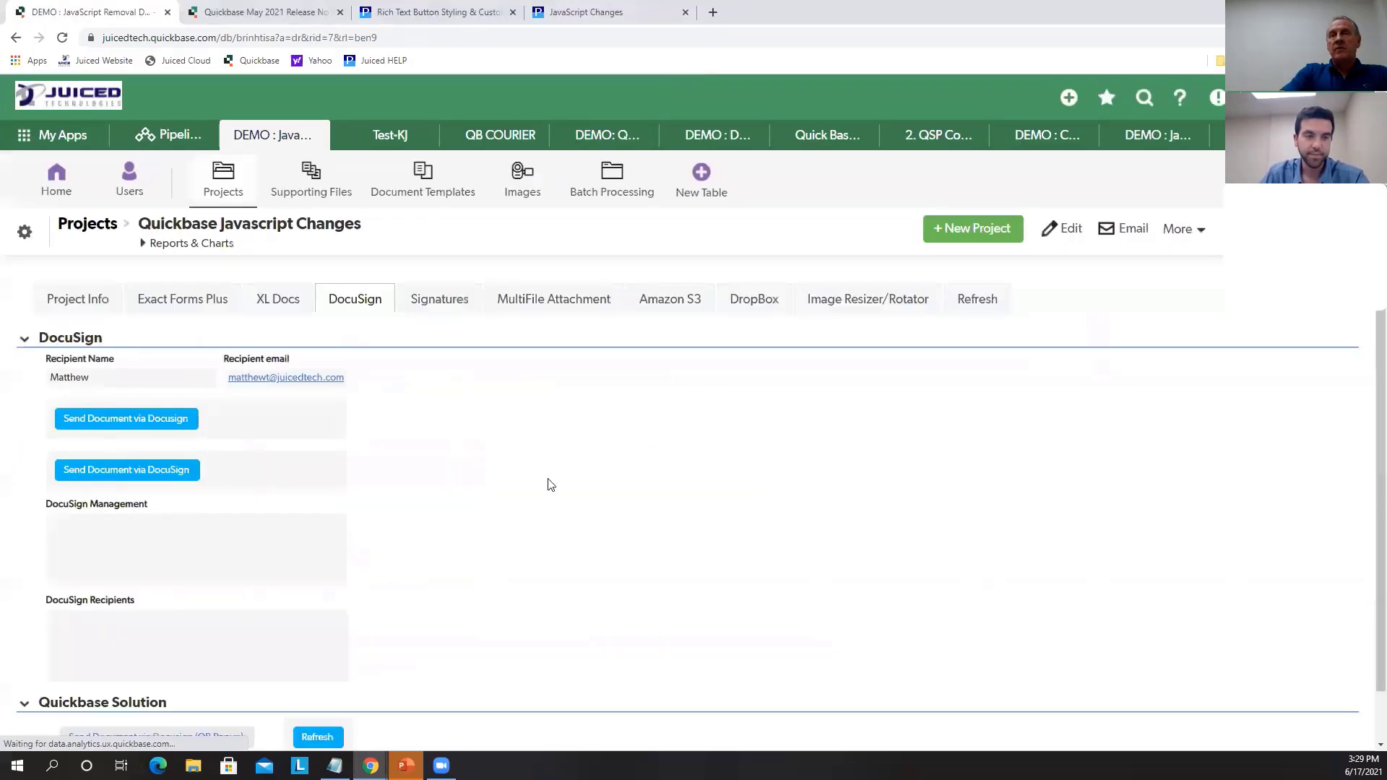
pyautogui.scroll(-1, 1190, 503)
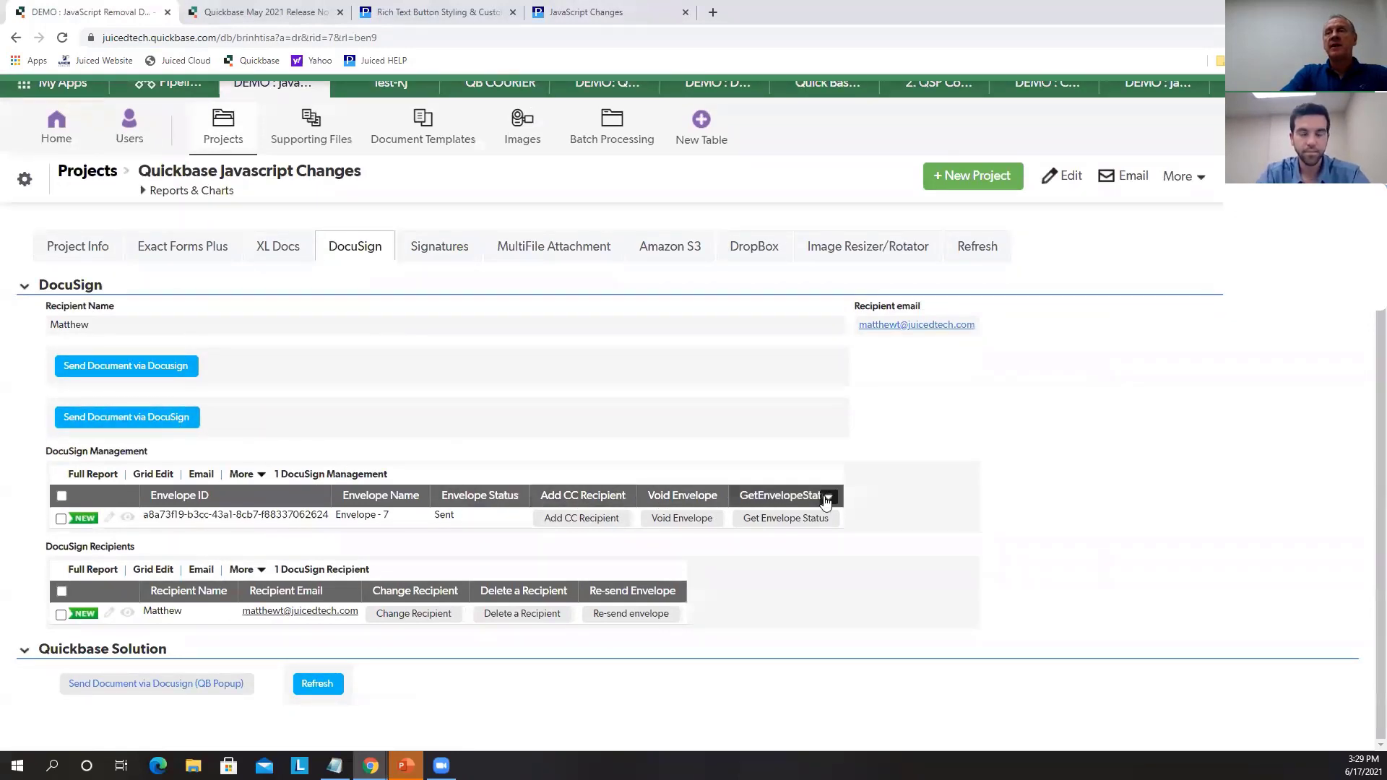
# Examine the Envelope Status conditions in the Add CC Recipient field's formula from DocuSign Management, and return to the project record without changes
pyautogui.click(622, 498)
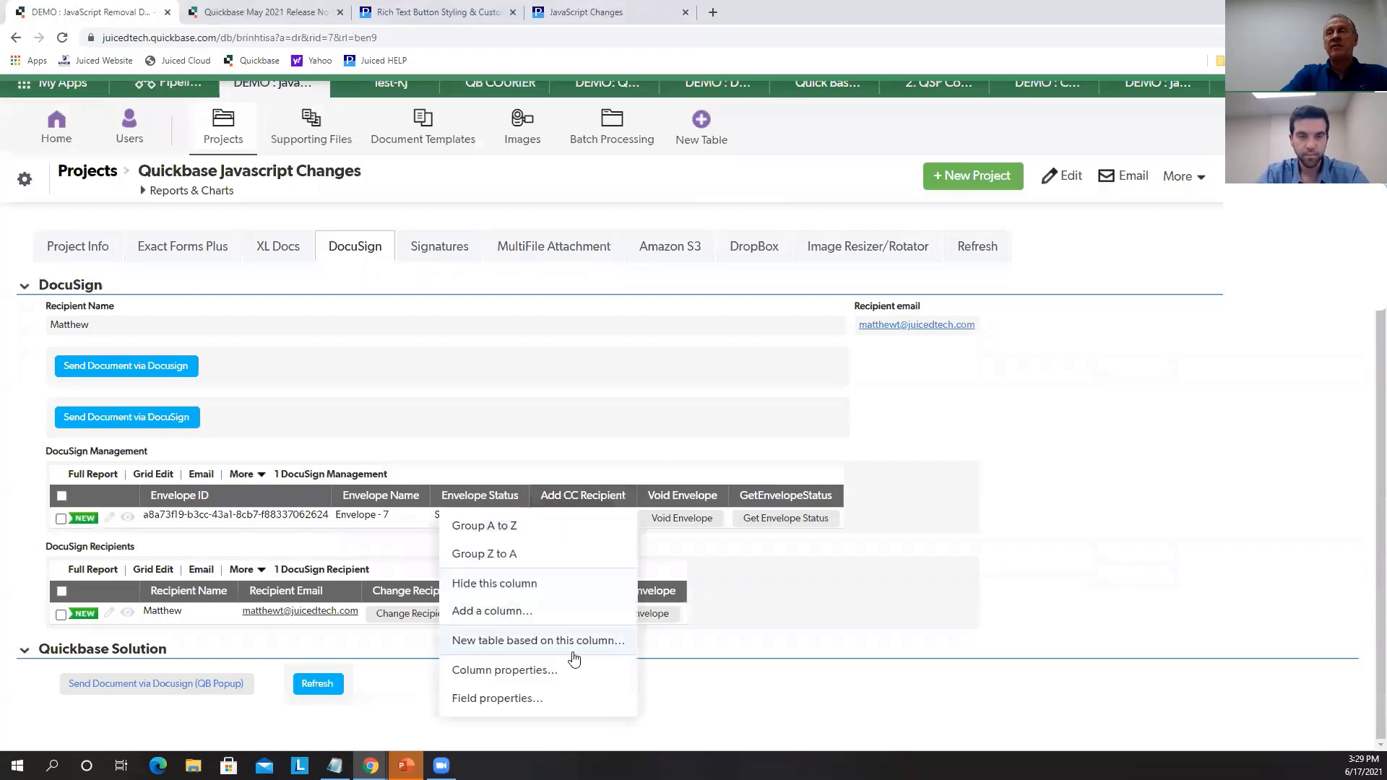
pyautogui.click(544, 700)
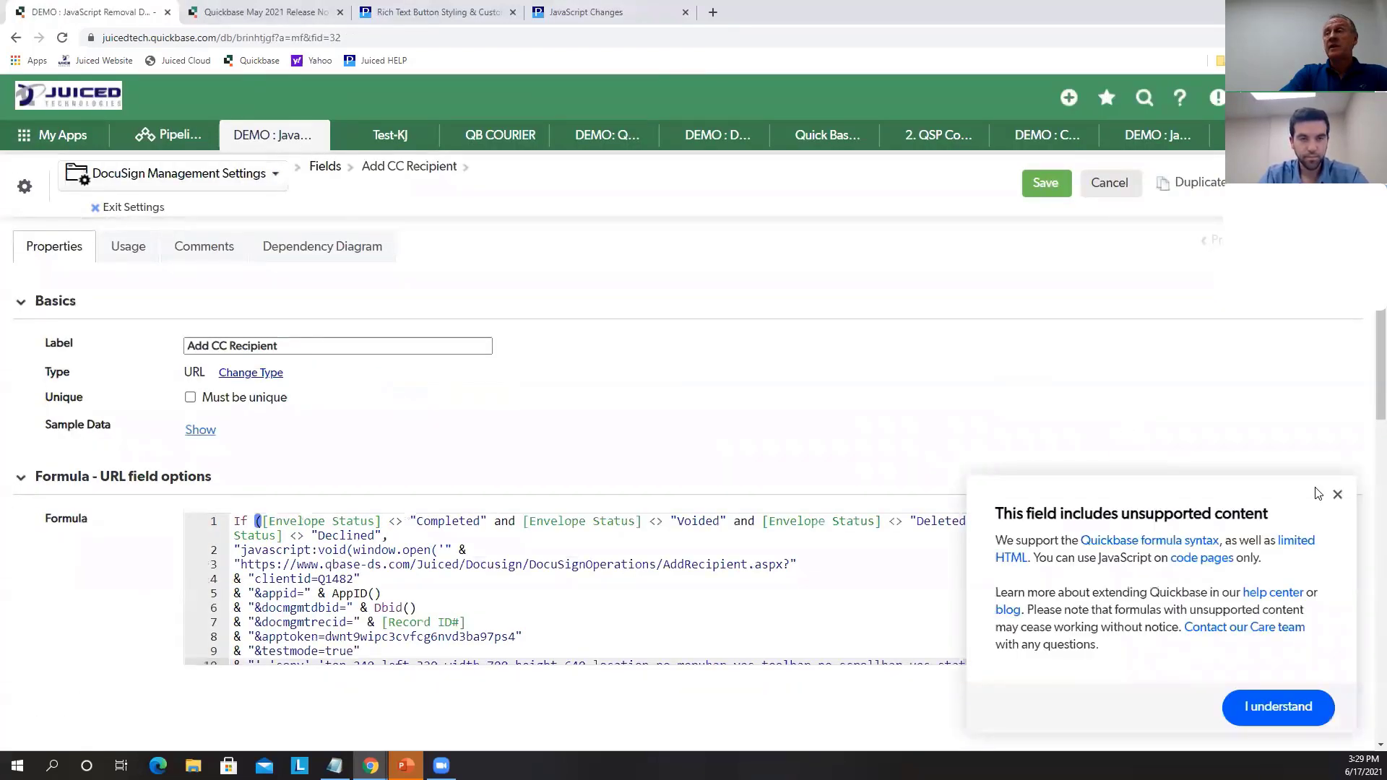
pyautogui.click(1337, 498)
pyautogui.scroll(-1, 717, 378)
pyautogui.moveTo(388, 466); pyautogui.dragTo(204, 442)
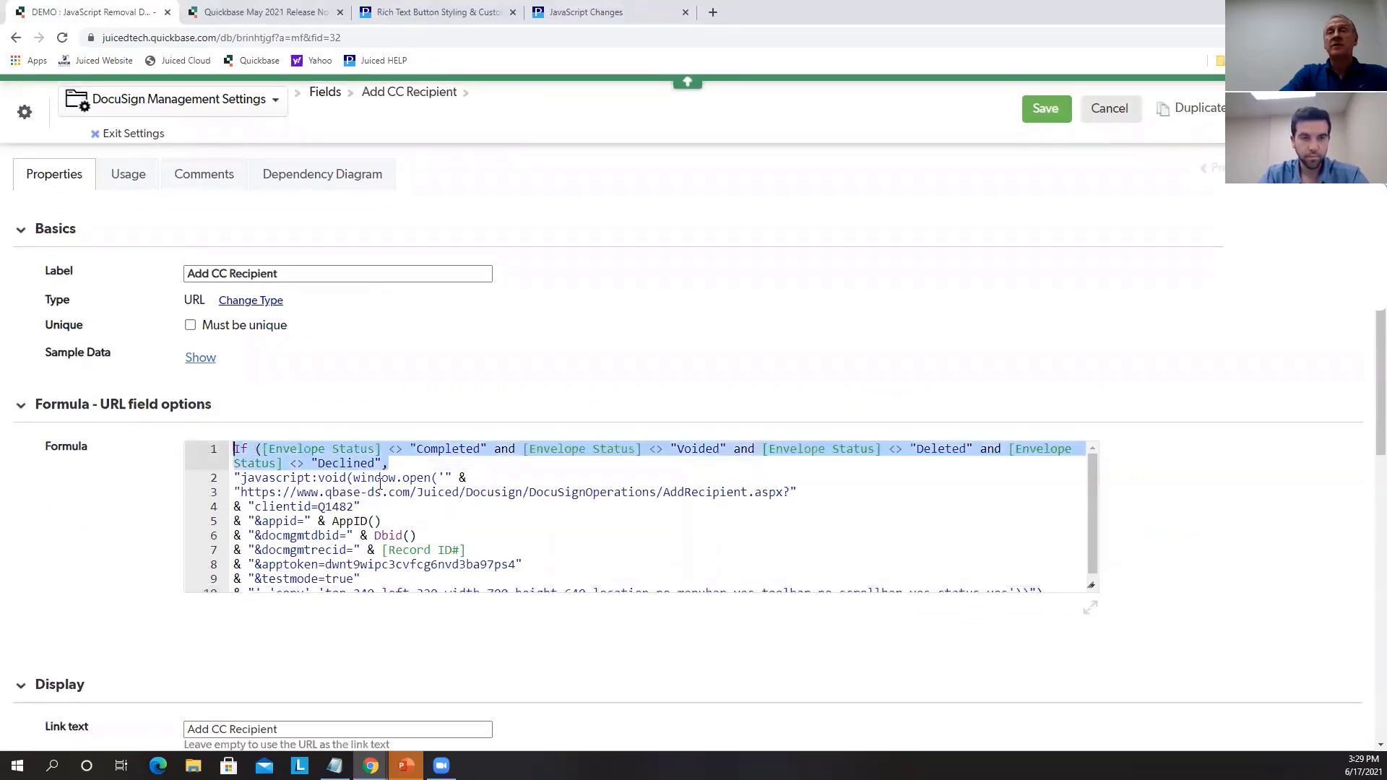
pyautogui.scroll(-1, 381, 482)
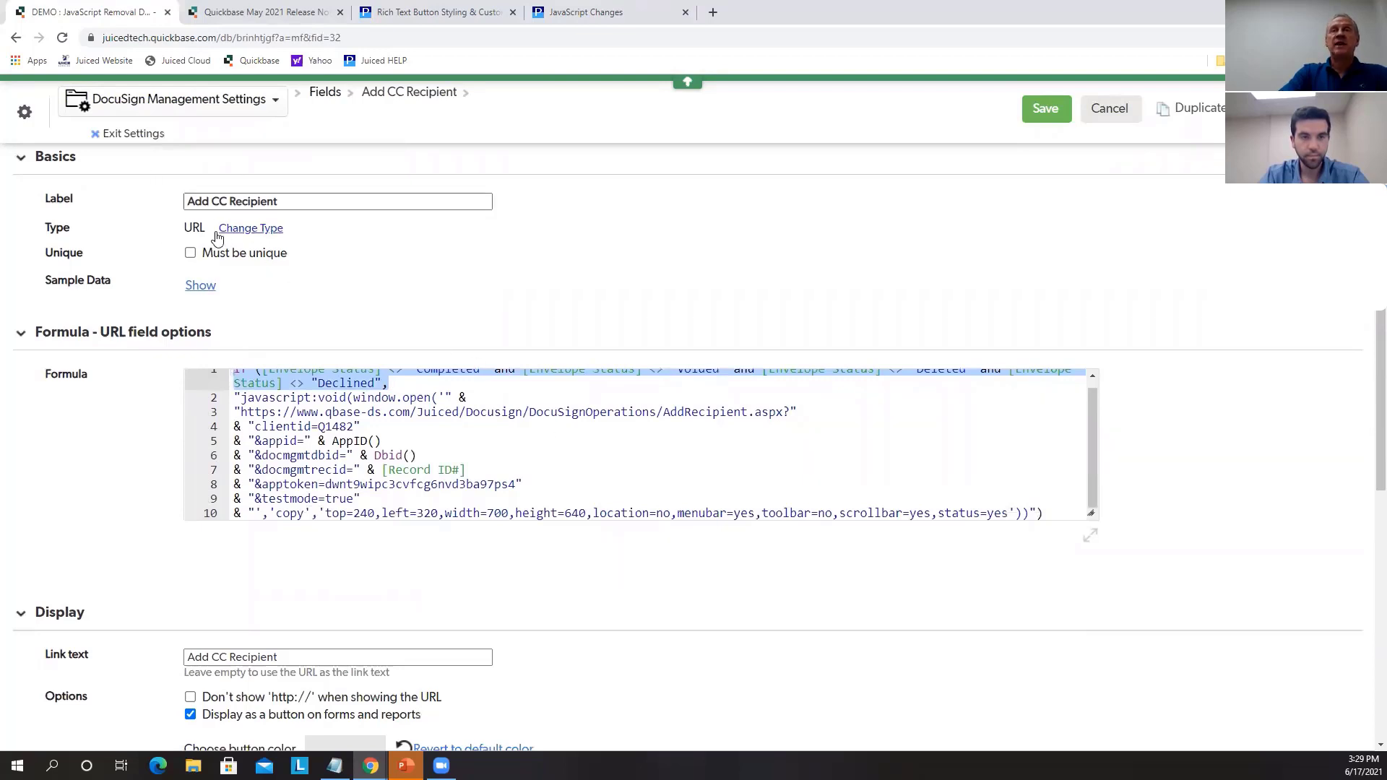
pyautogui.click(1107, 109)
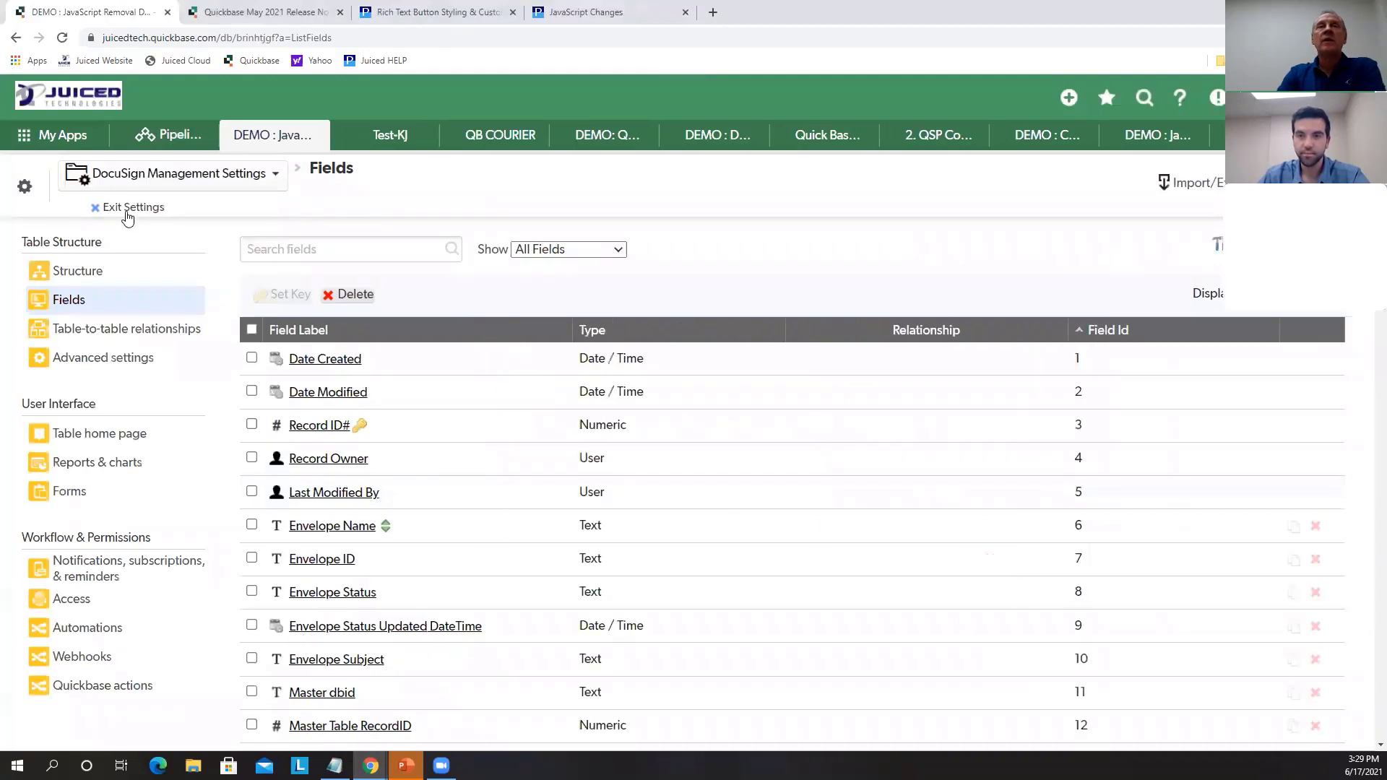
pyautogui.click(128, 209)
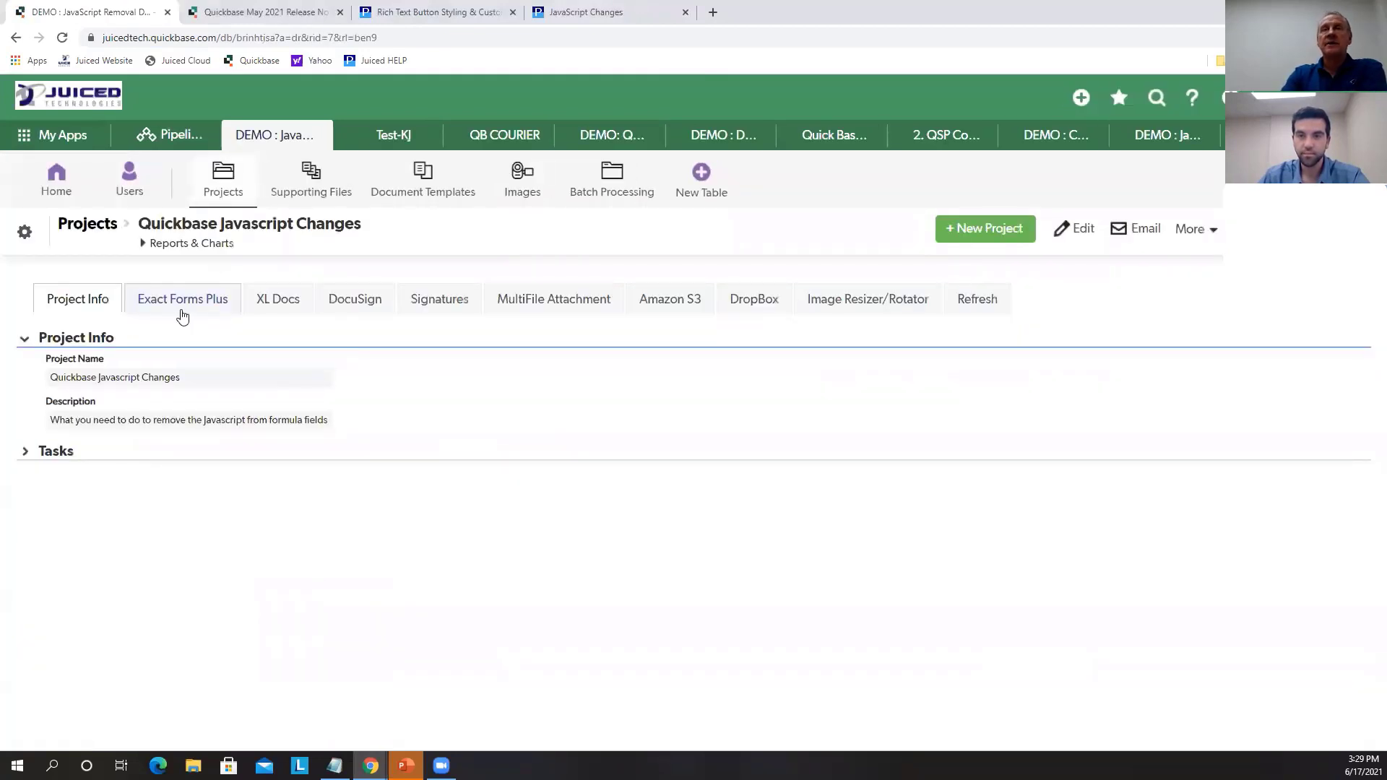
# Open the field properties of the Sign Off (Base64Encoded) button in the project record's Signatures section
pyautogui.click(422, 302)
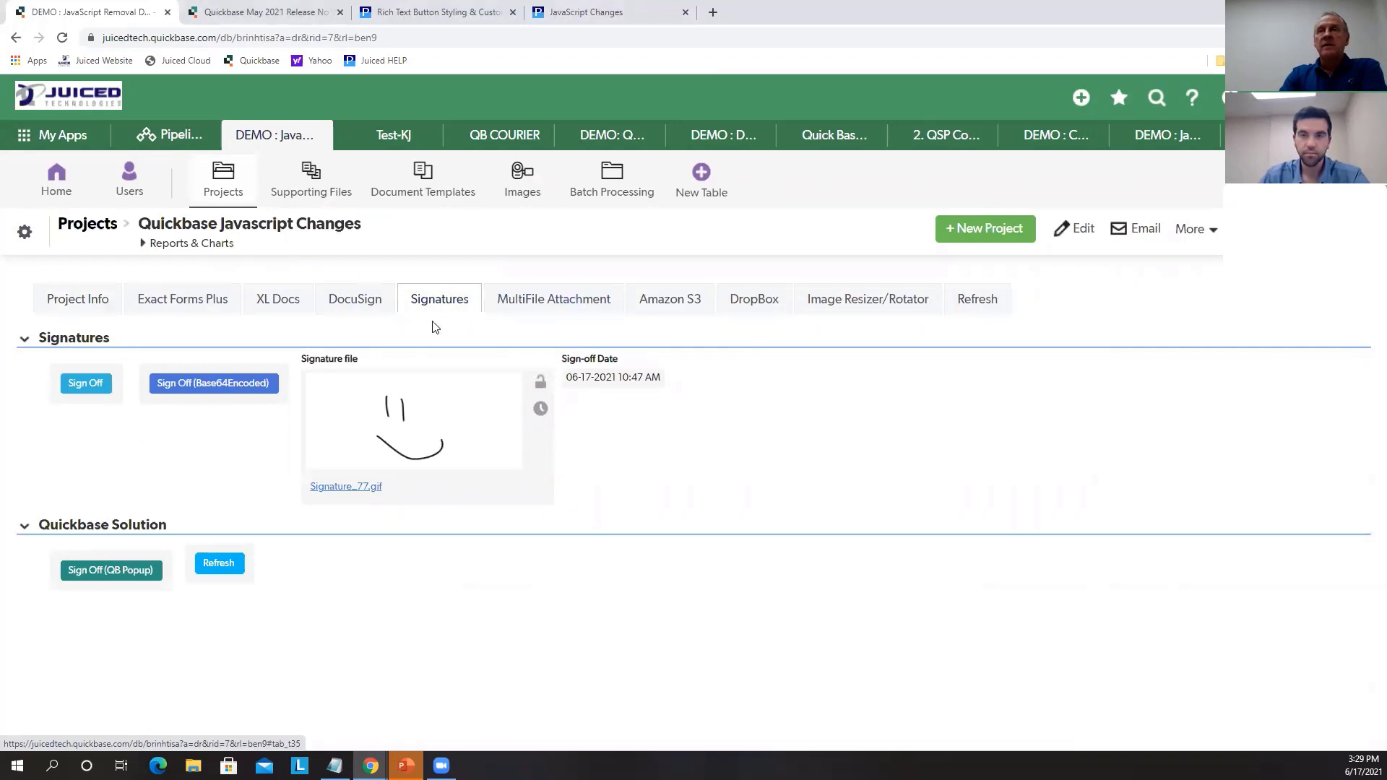
pyautogui.rightClick(273, 375)
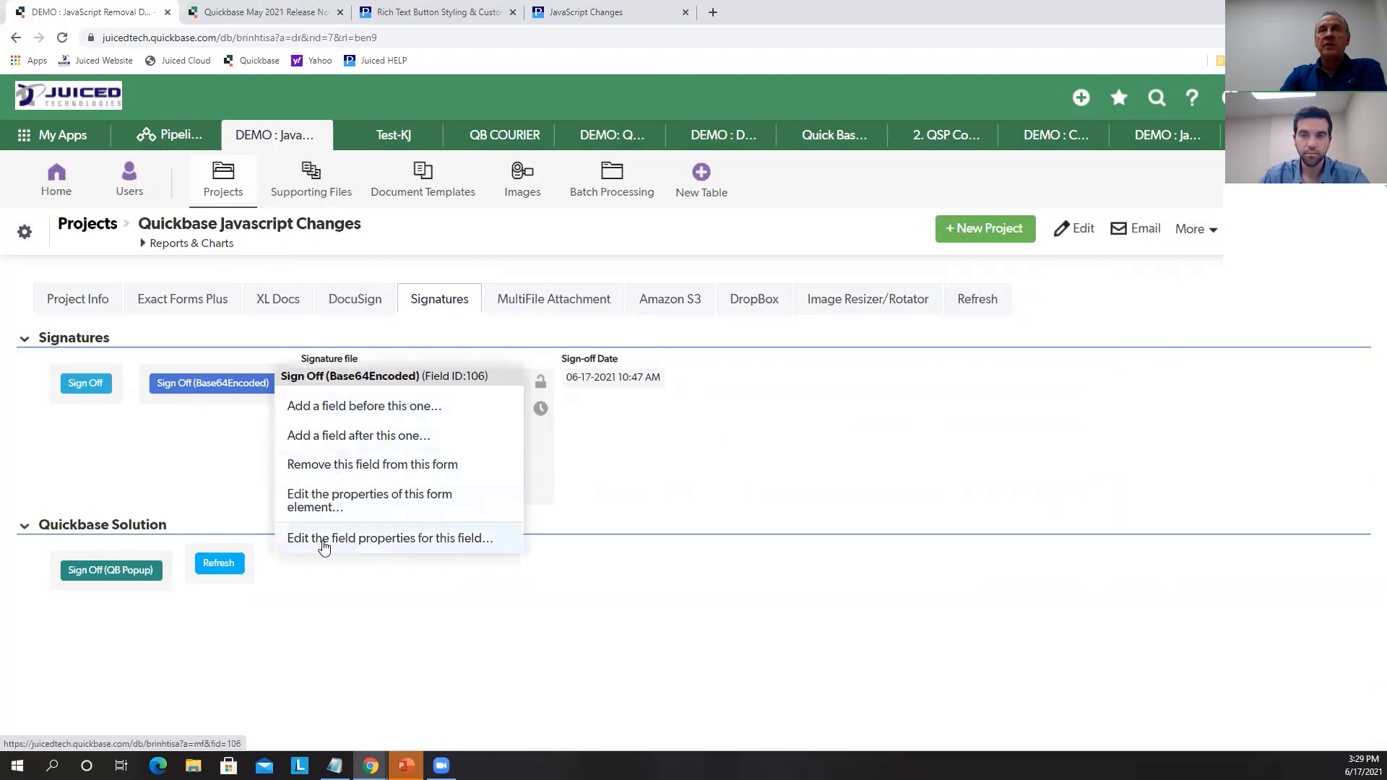
pyautogui.click(433, 538)
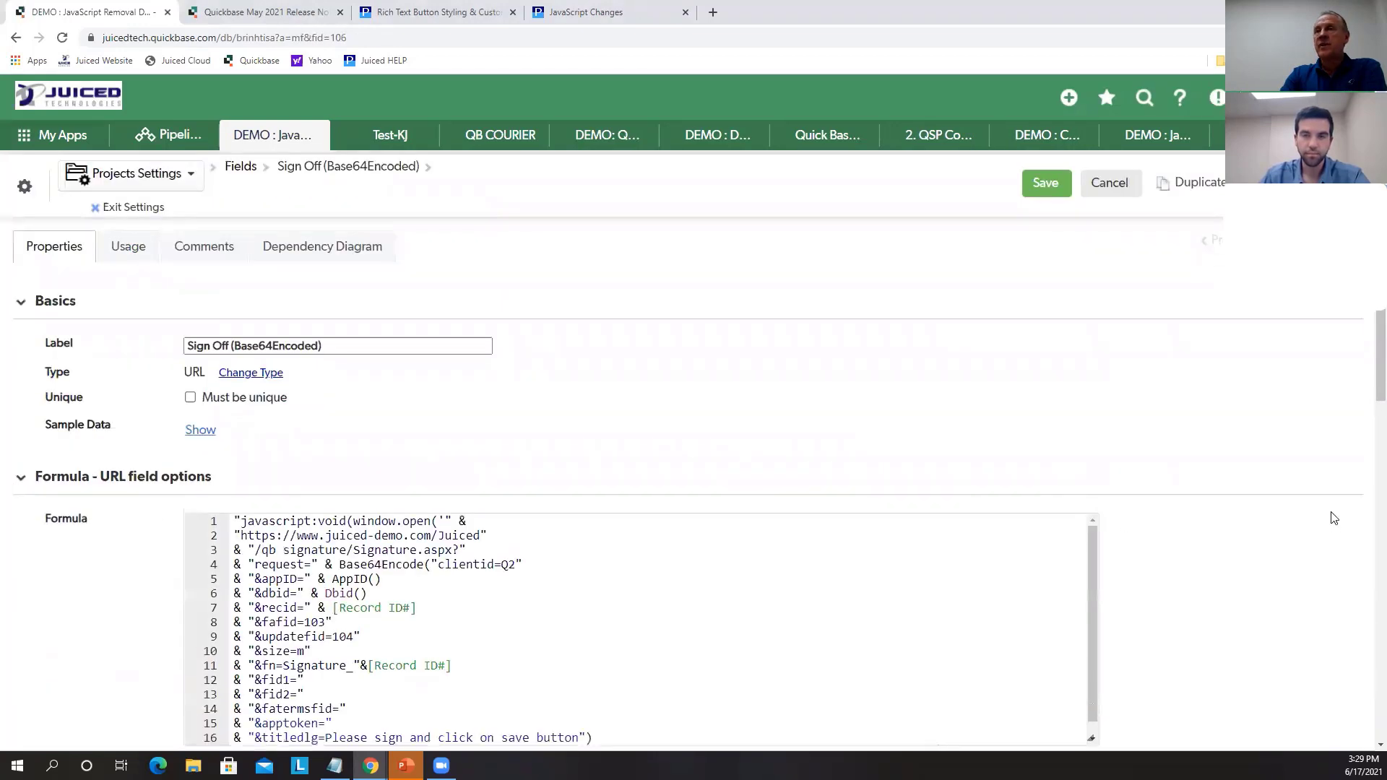
pyautogui.scroll(-1, 1333, 518)
pyautogui.click(1338, 495)
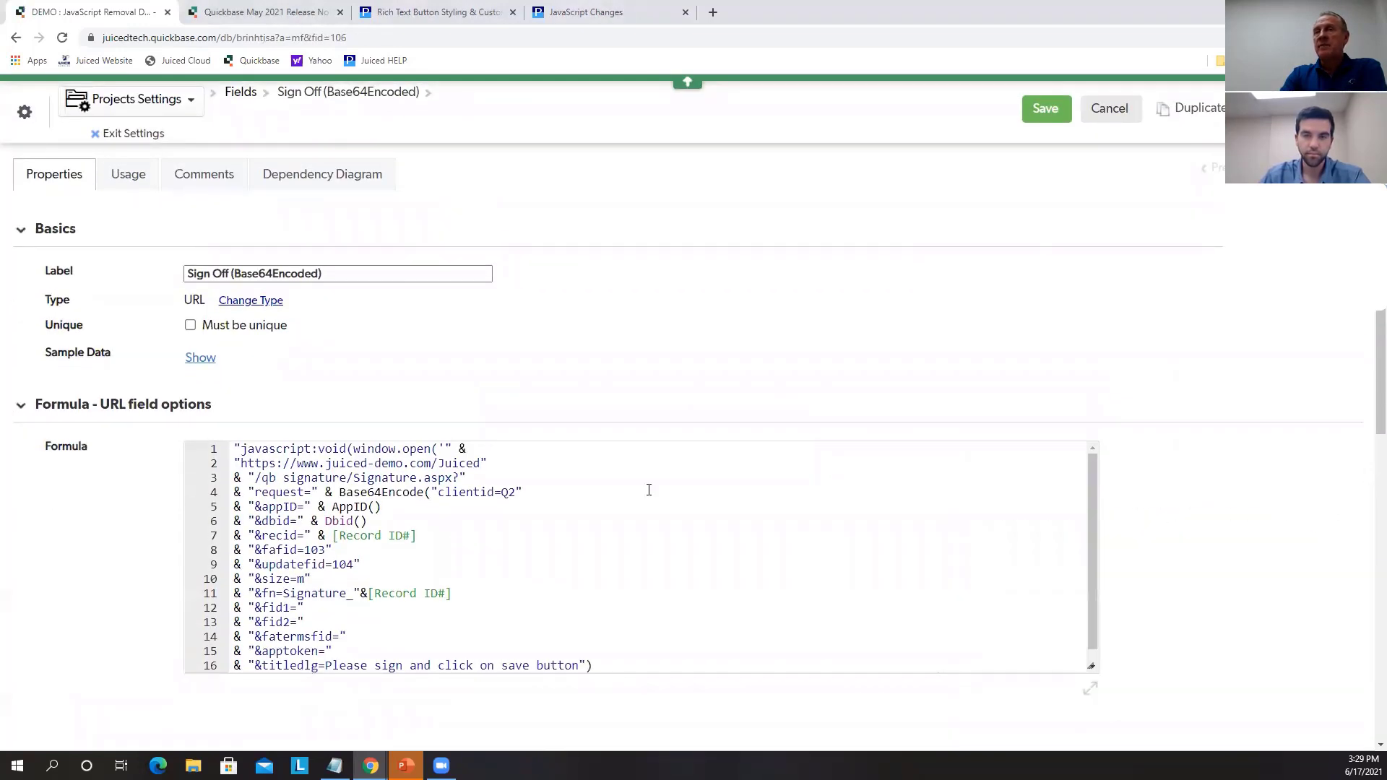
# Examine the Base64Encode request line and enlarge the formula box to view the whole Sign Off formula
pyautogui.moveTo(250, 494); pyautogui.dragTo(538, 492)
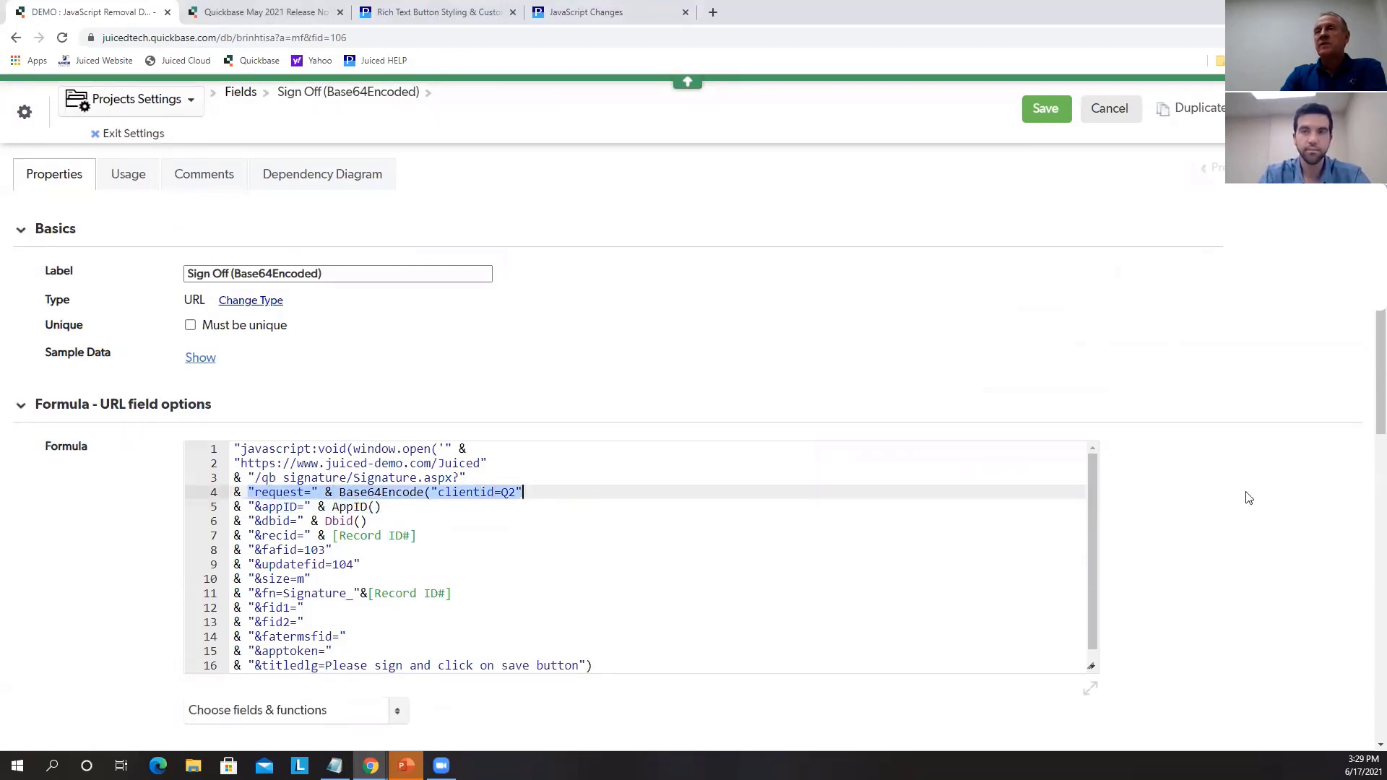
pyautogui.scroll(-1, 1227, 512)
pyautogui.moveTo(1094, 598); pyautogui.dragTo(1188, 673)
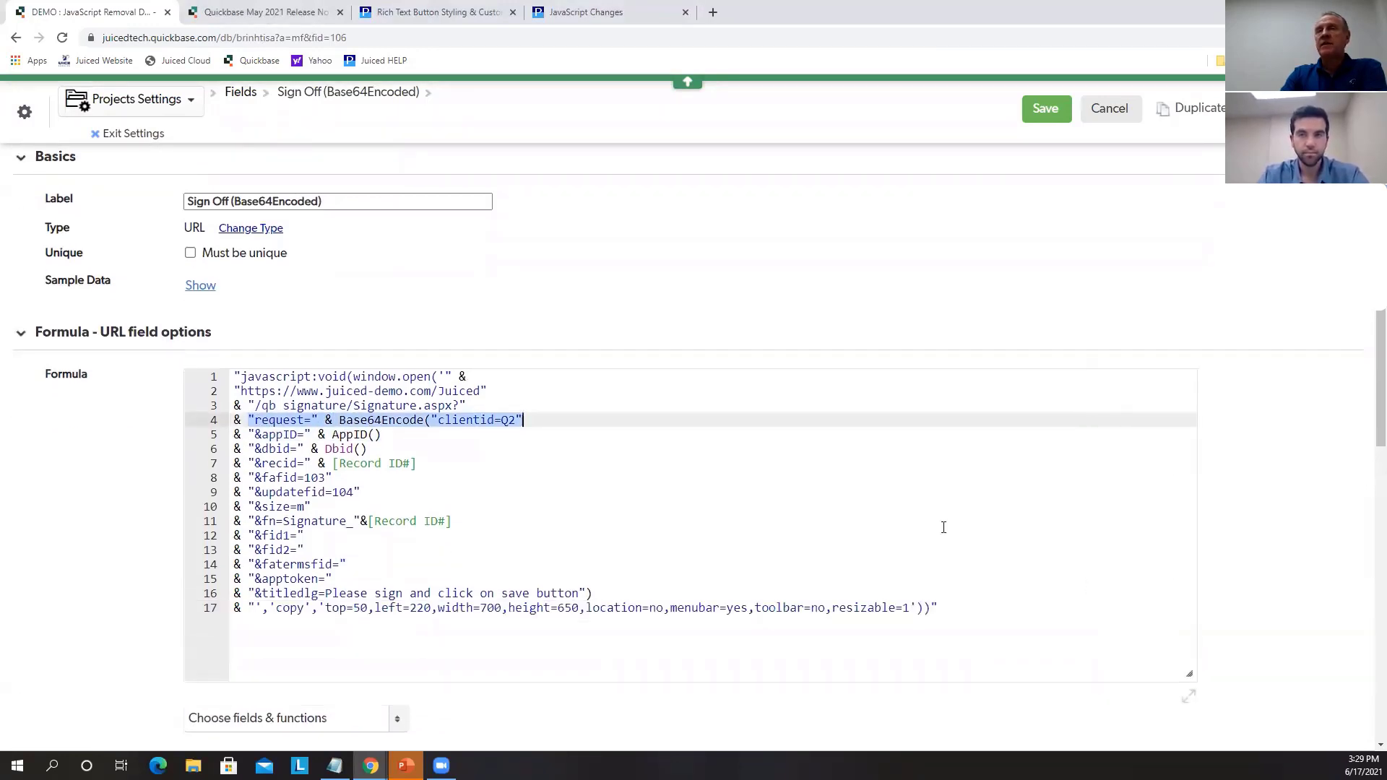
# Change the Sign Off (Base64Encoded) field's type from formula URL to formula Rich Text
pyautogui.click(276, 229)
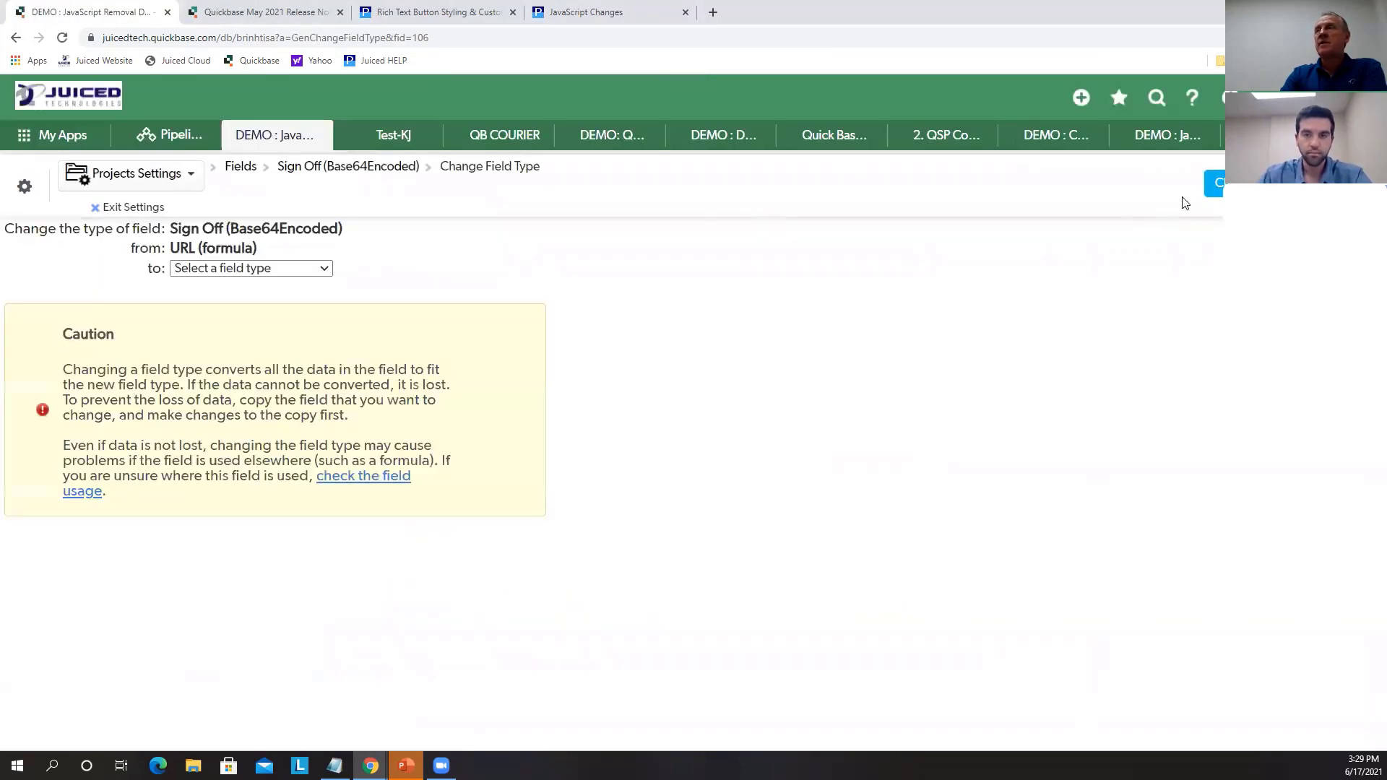
pyautogui.click(226, 265)
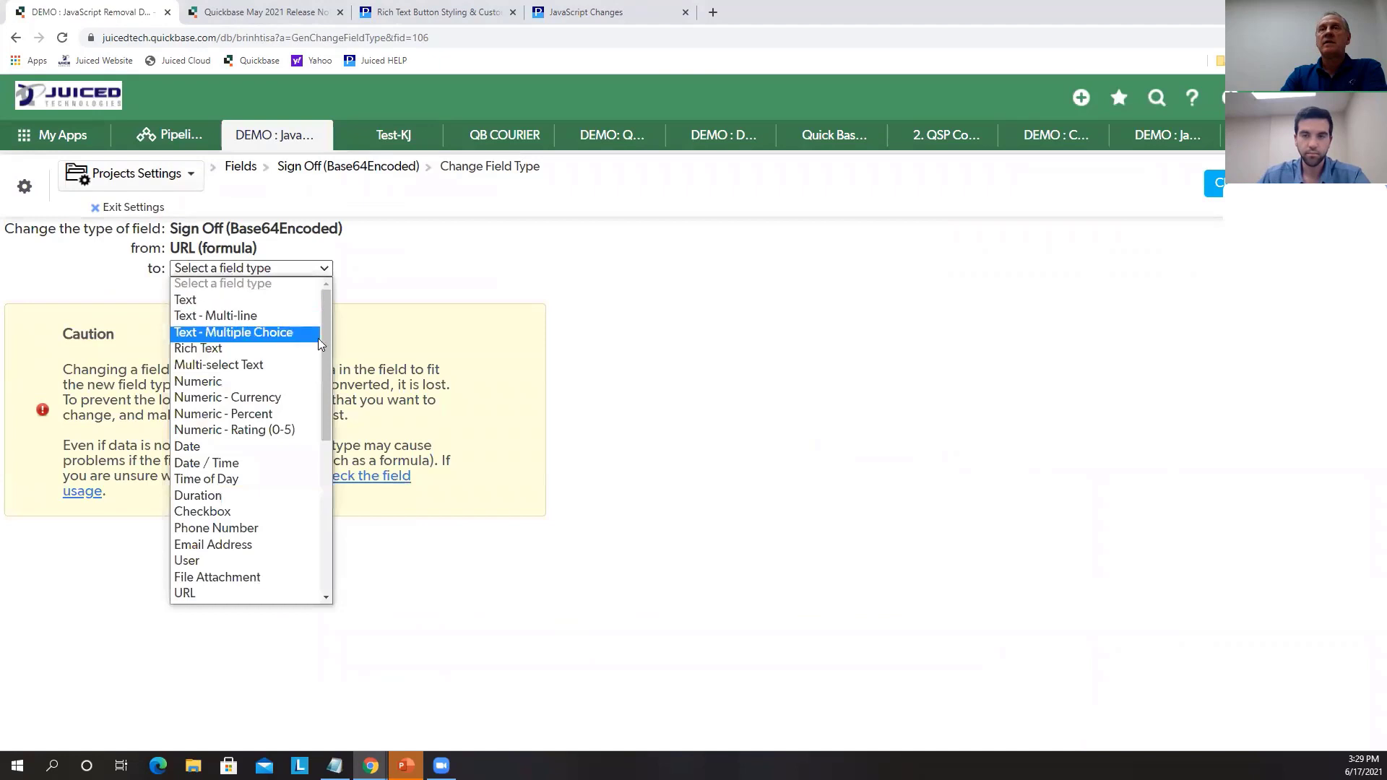
pyautogui.moveTo(325, 340); pyautogui.dragTo(349, 551)
pyautogui.click(239, 380)
pyautogui.click(1213, 182)
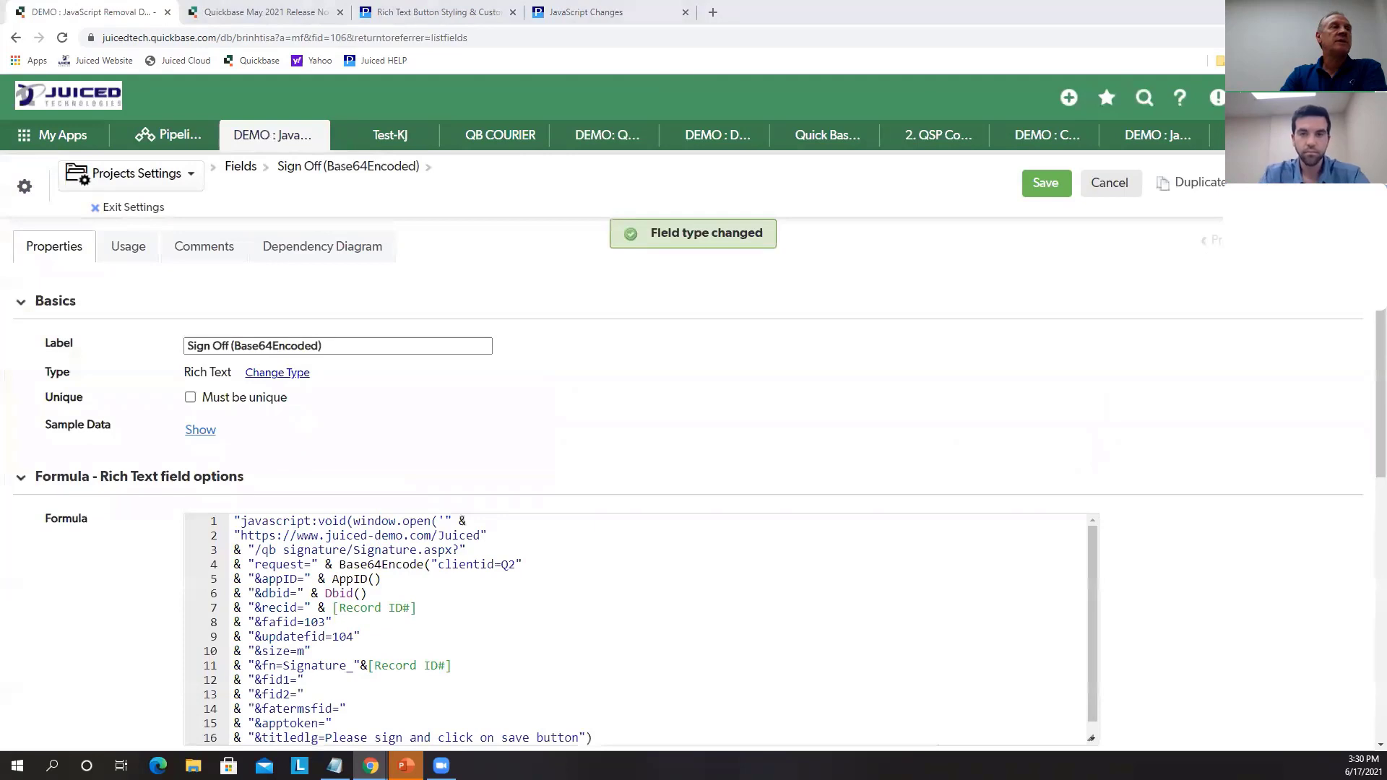
# Replace the formula's javascript opening line with "var text url =" and its window-options line with the copied semicolon and Vibrant Success OpenAsPopup link code
pyautogui.moveTo(492, 522); pyautogui.dragTo(180, 511)
pyautogui.write('var text url =')
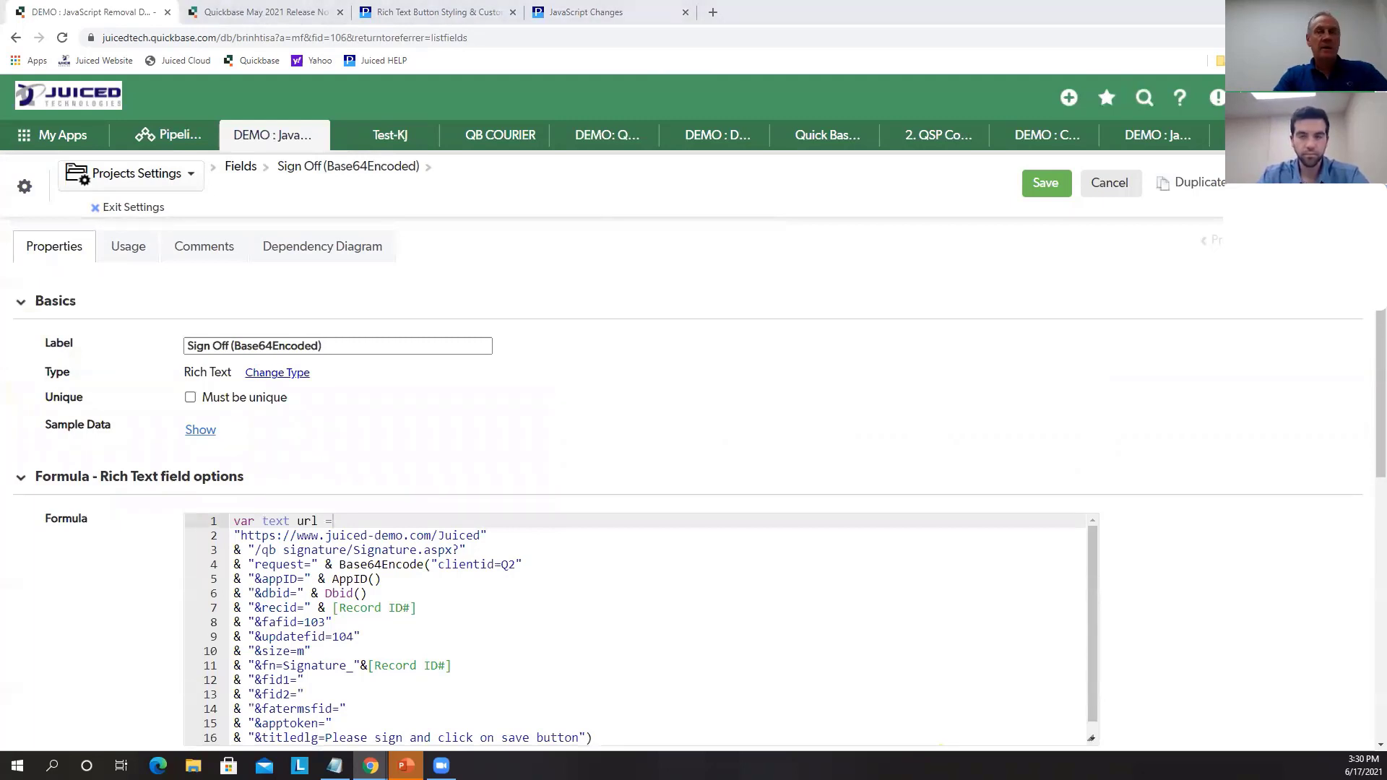
pyautogui.scroll(-3, 879, 678)
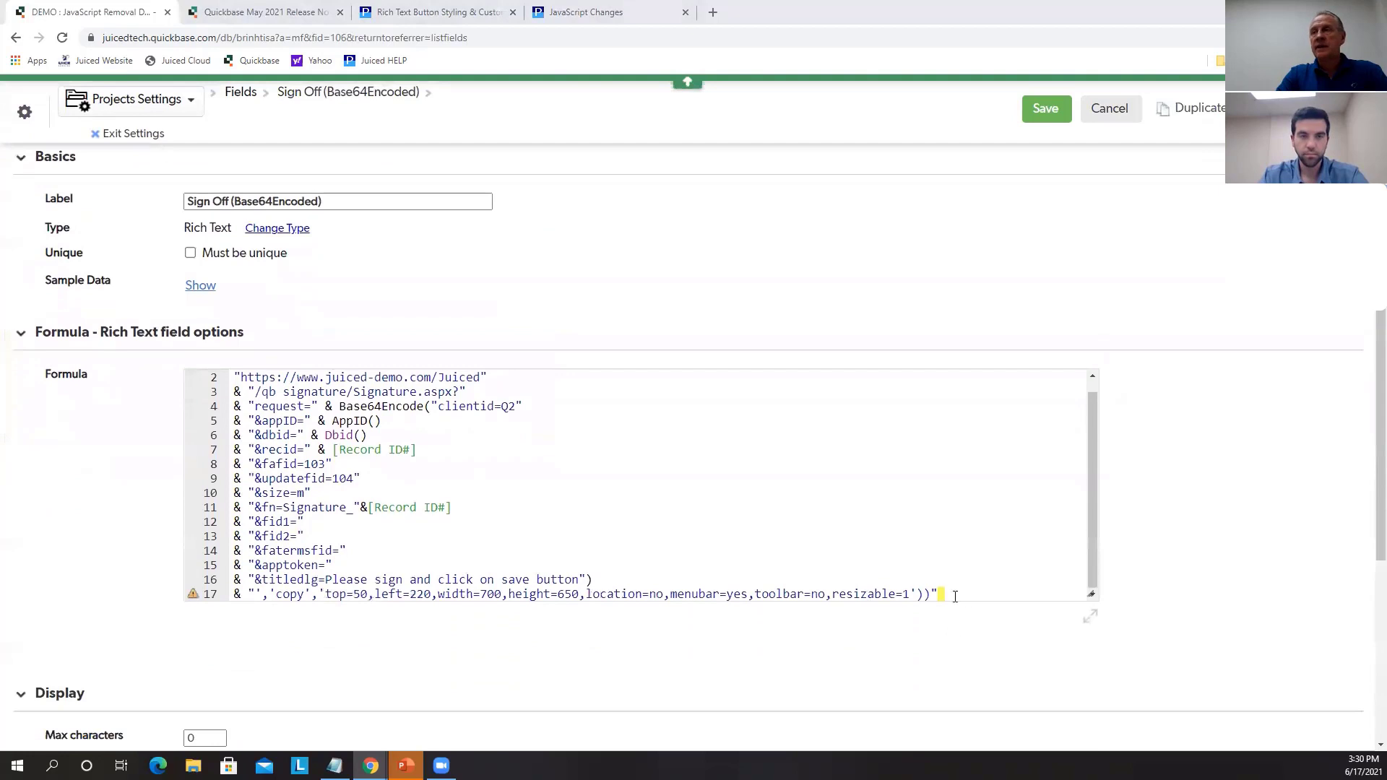
pyautogui.moveTo(950, 593); pyautogui.dragTo(192, 594)
pyautogui.write('; "<a class=\'Vibrant Success OpenAsPopup\' data-height=1000 data-width=1000 data-refresh=true href=\\"" & $url & "\\" > (Name Your Button Here...) </a>"')
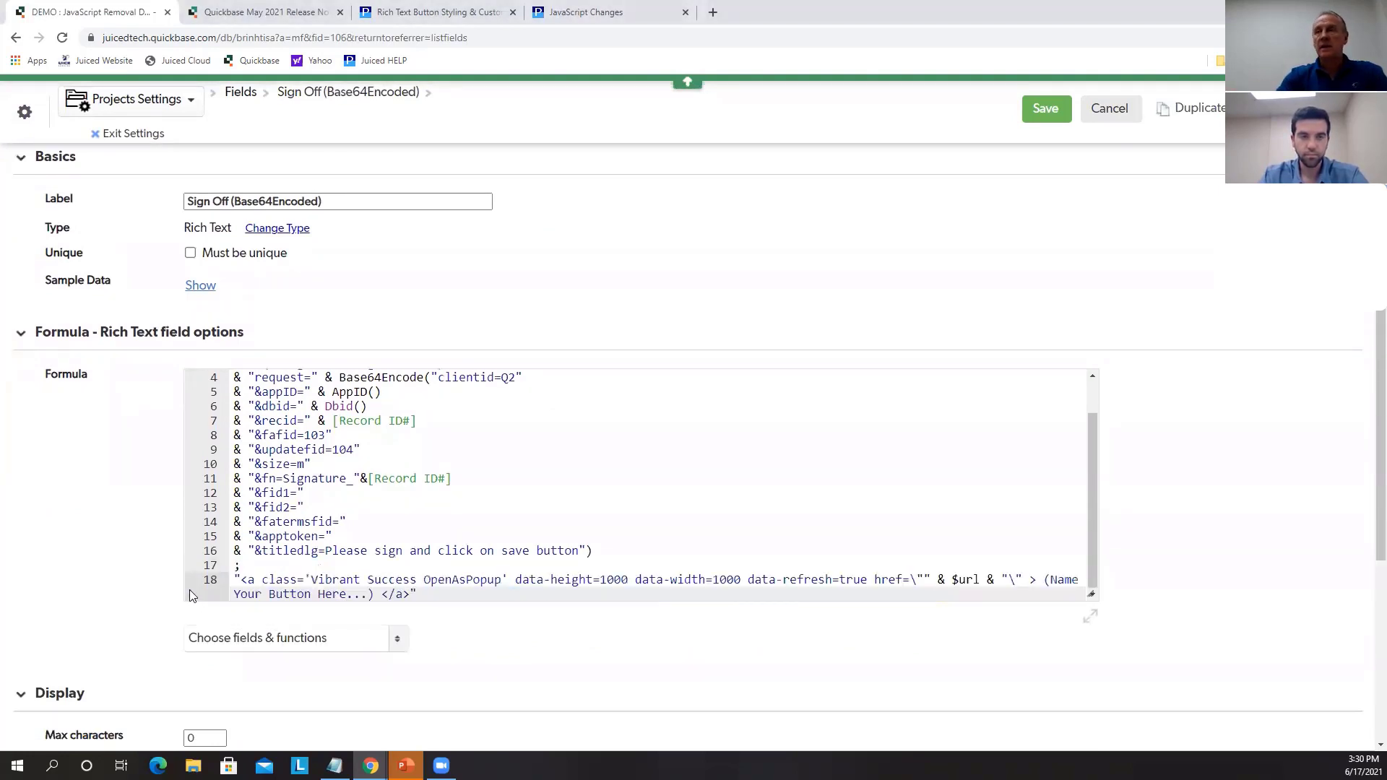
# Check the recommended window sizes for QB Signatures and set the Sign Off link's data-height to 650 and data-width to 700
pyautogui.click(425, 8)
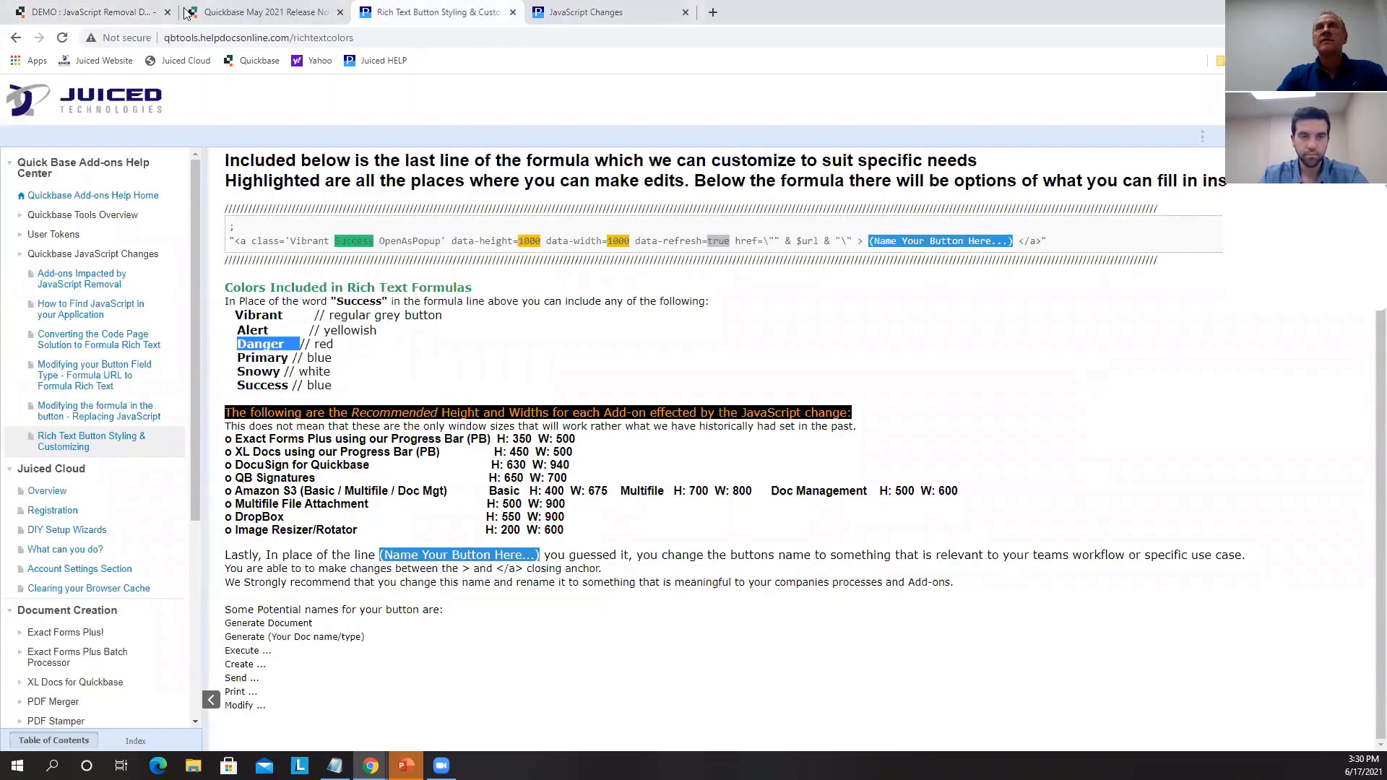
pyautogui.click(144, 13)
pyautogui.doubleClick(615, 579)
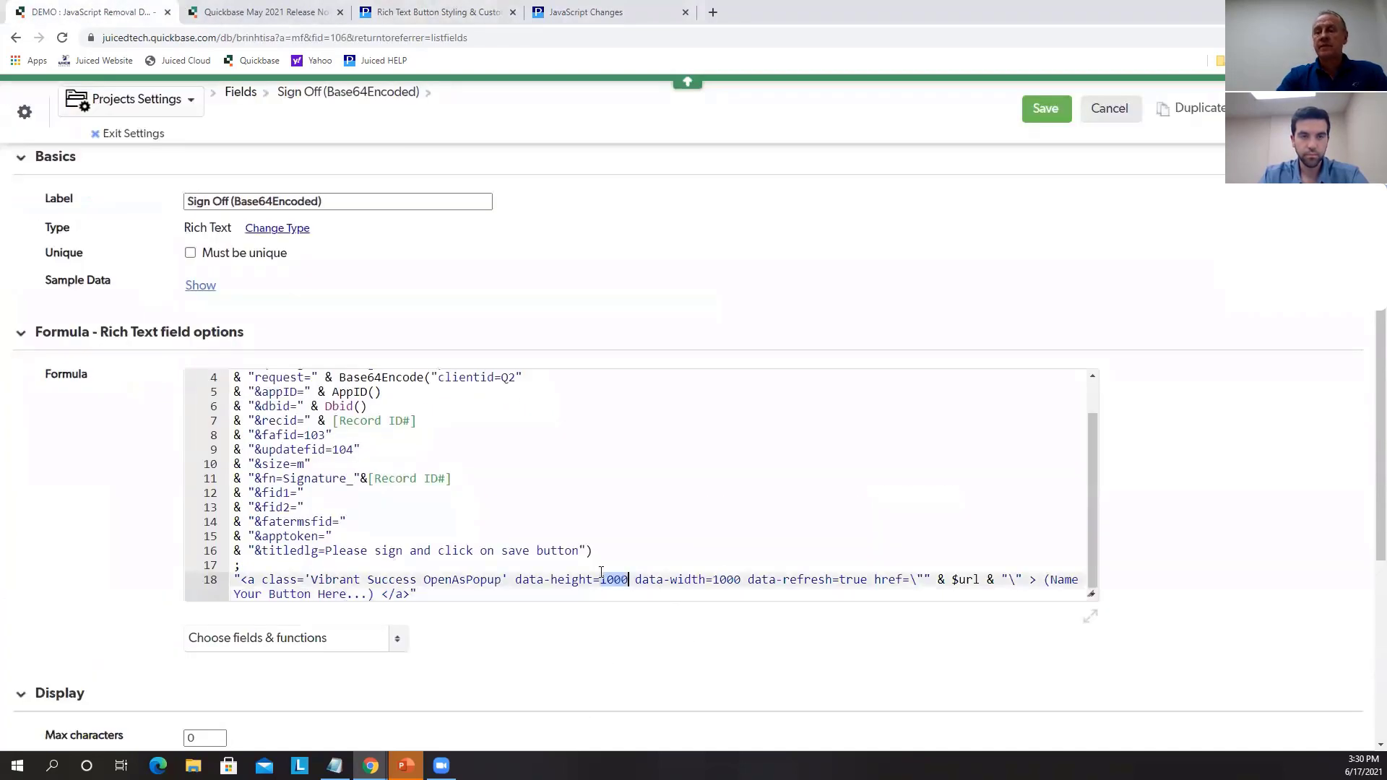
pyautogui.write('650')
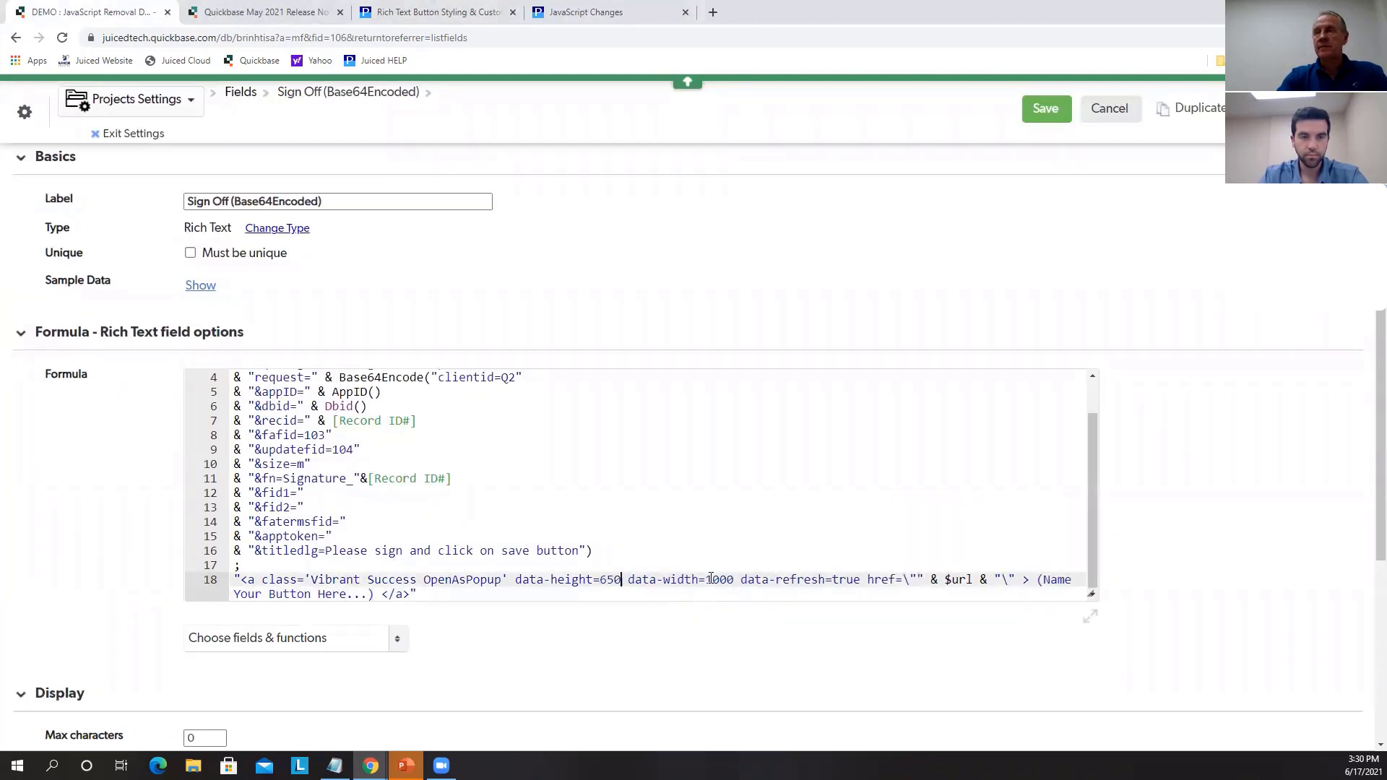
pyautogui.doubleClick(711, 579)
pyautogui.write('700')
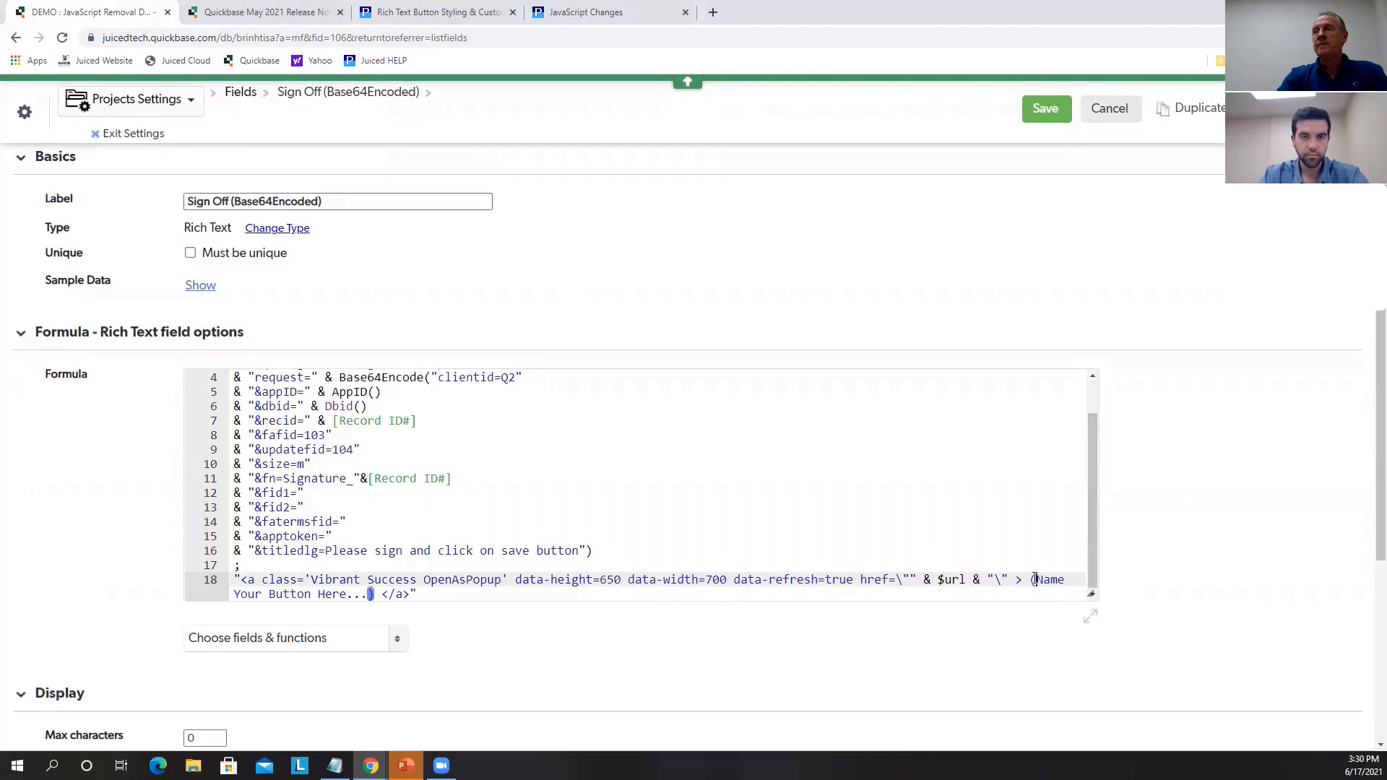
# Replace the button-name placeholder in the formula with "Sign Off", and save the field before returning to the project record
pyautogui.press('Left')
pyautogui.write('Sig ')
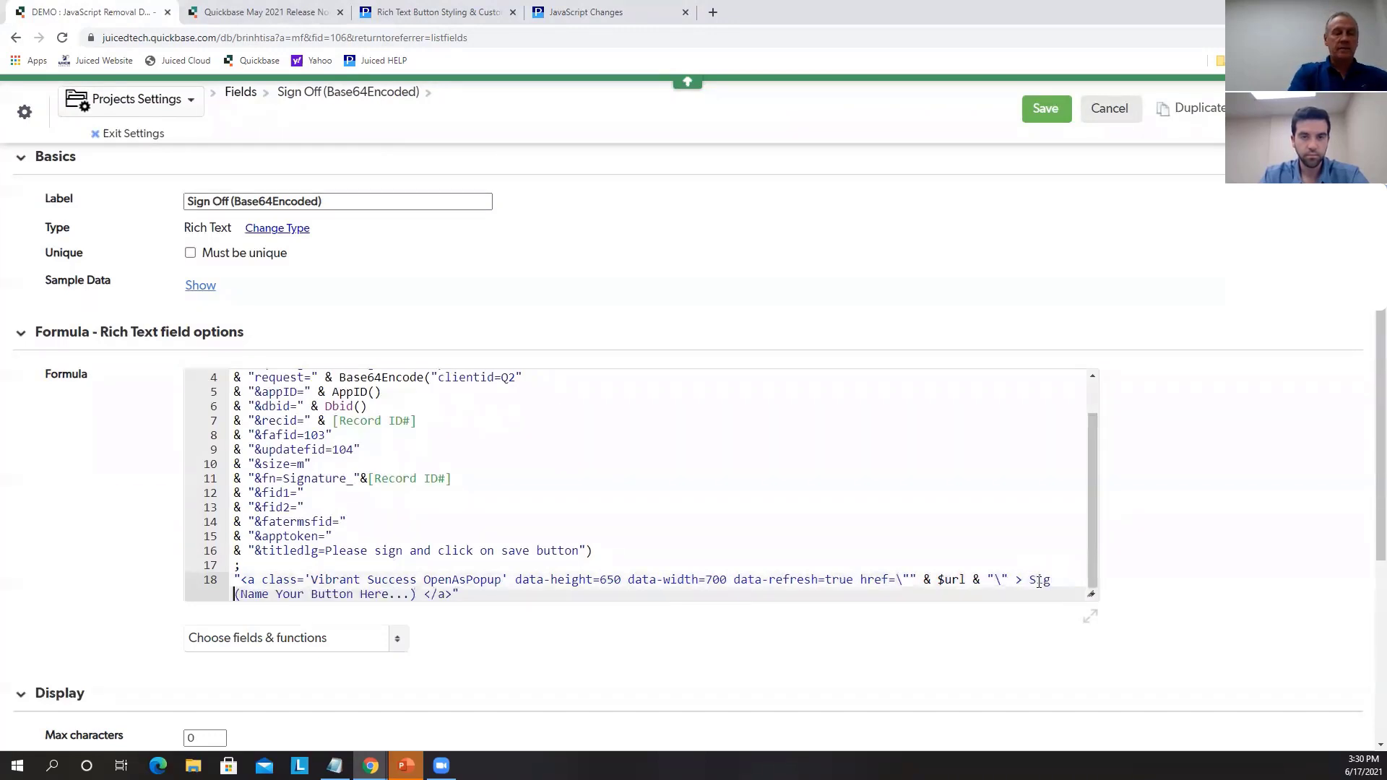
pyautogui.write(' Off')
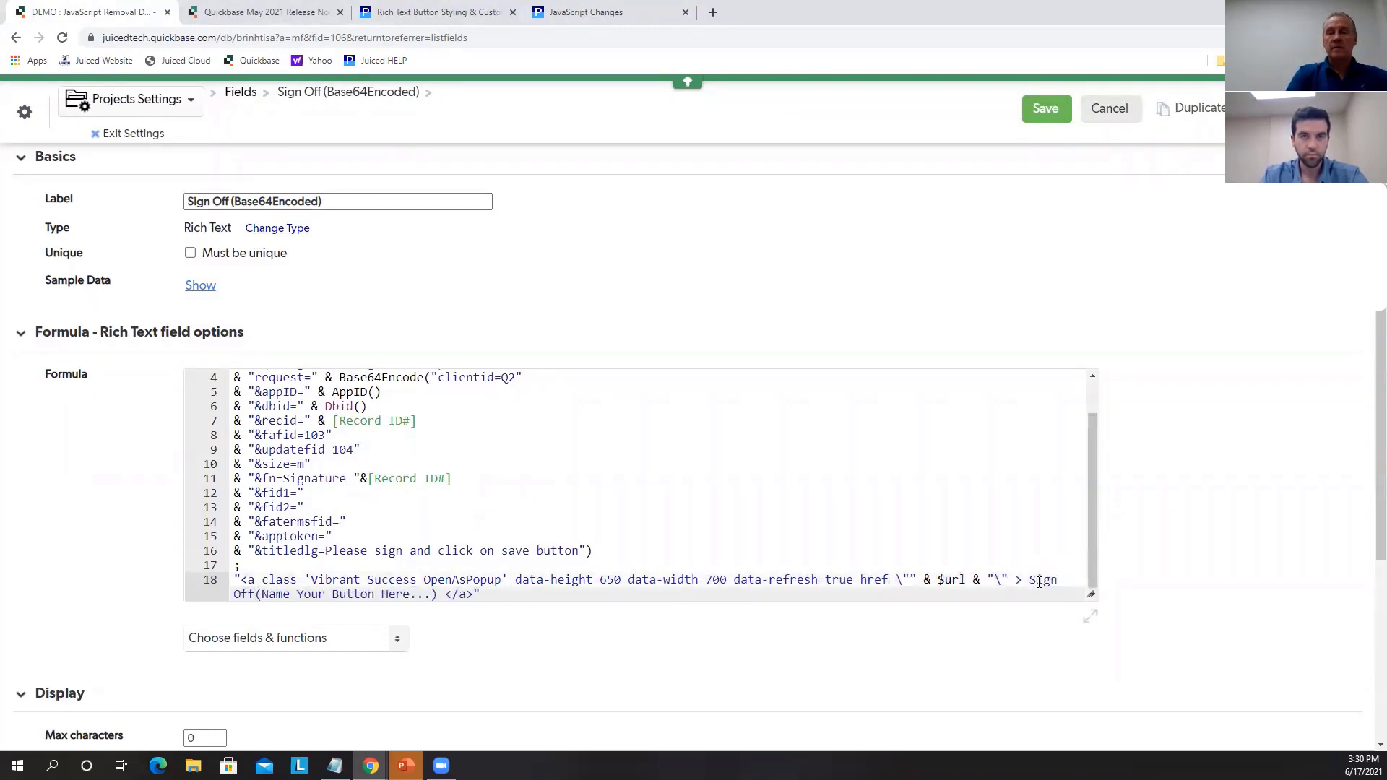
pyautogui.press('Delete')
pyautogui.press('Delete')
pyautogui.press('Delete')
pyautogui.press('Delete')
pyautogui.press('Delete')
pyautogui.press('Delete')
pyautogui.press('Delete')
pyautogui.press('Delete')
pyautogui.press('Delete')
pyautogui.press('Delete')
pyautogui.press('Delete')
pyautogui.press('Delete')
pyautogui.press('Delete')
pyautogui.press('Delete')
pyautogui.press('Delete')
pyautogui.press('Delete')
pyautogui.press('Delete')
pyautogui.press('Delete')
pyautogui.press('Delete')
pyautogui.press('Delete')
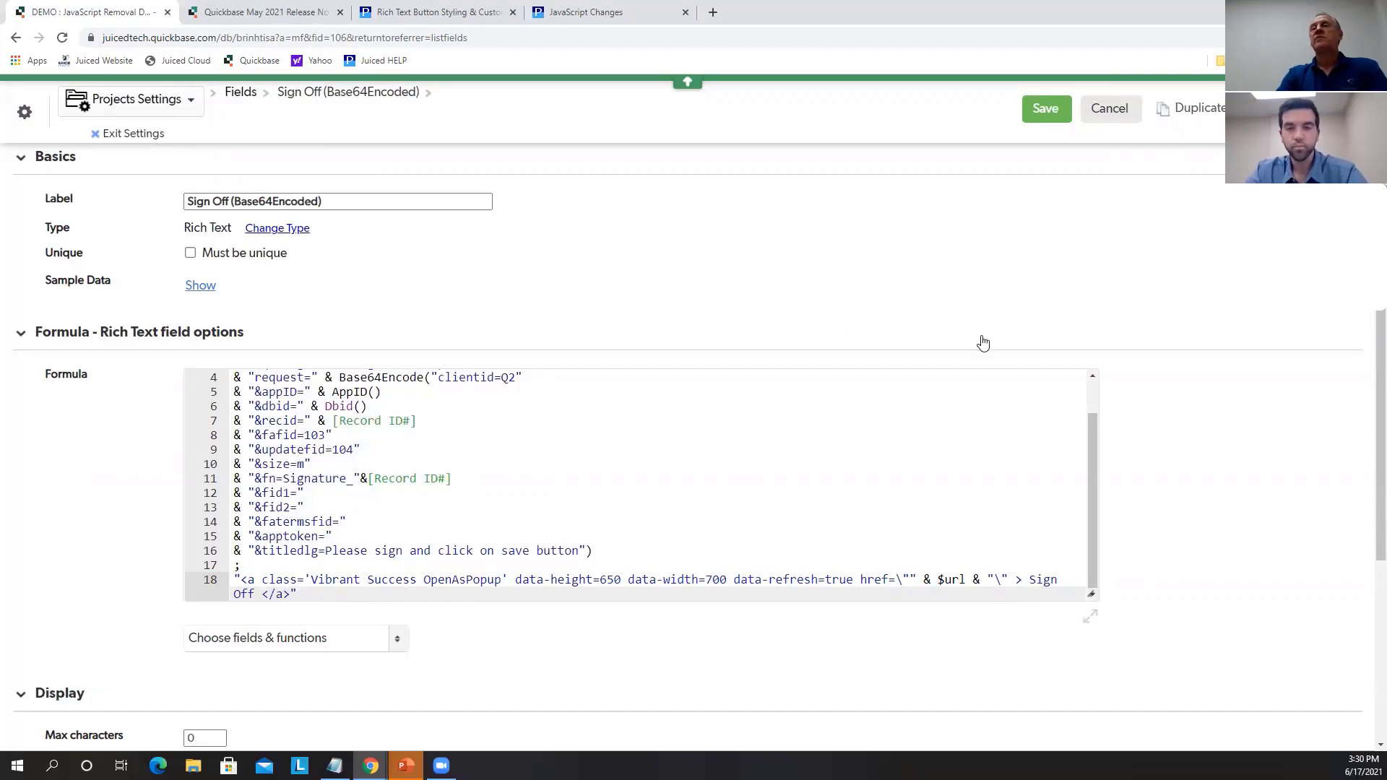
pyautogui.click(1045, 110)
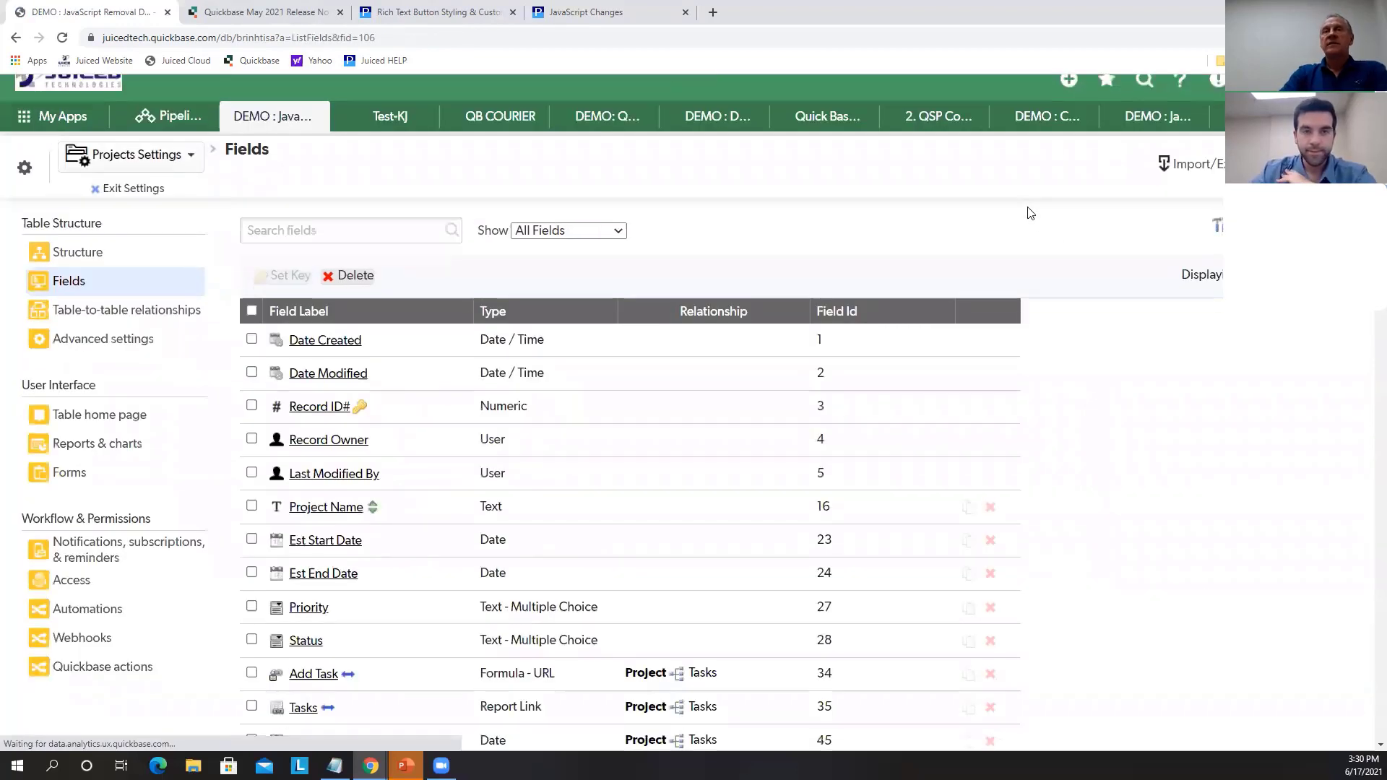
pyautogui.click(135, 133)
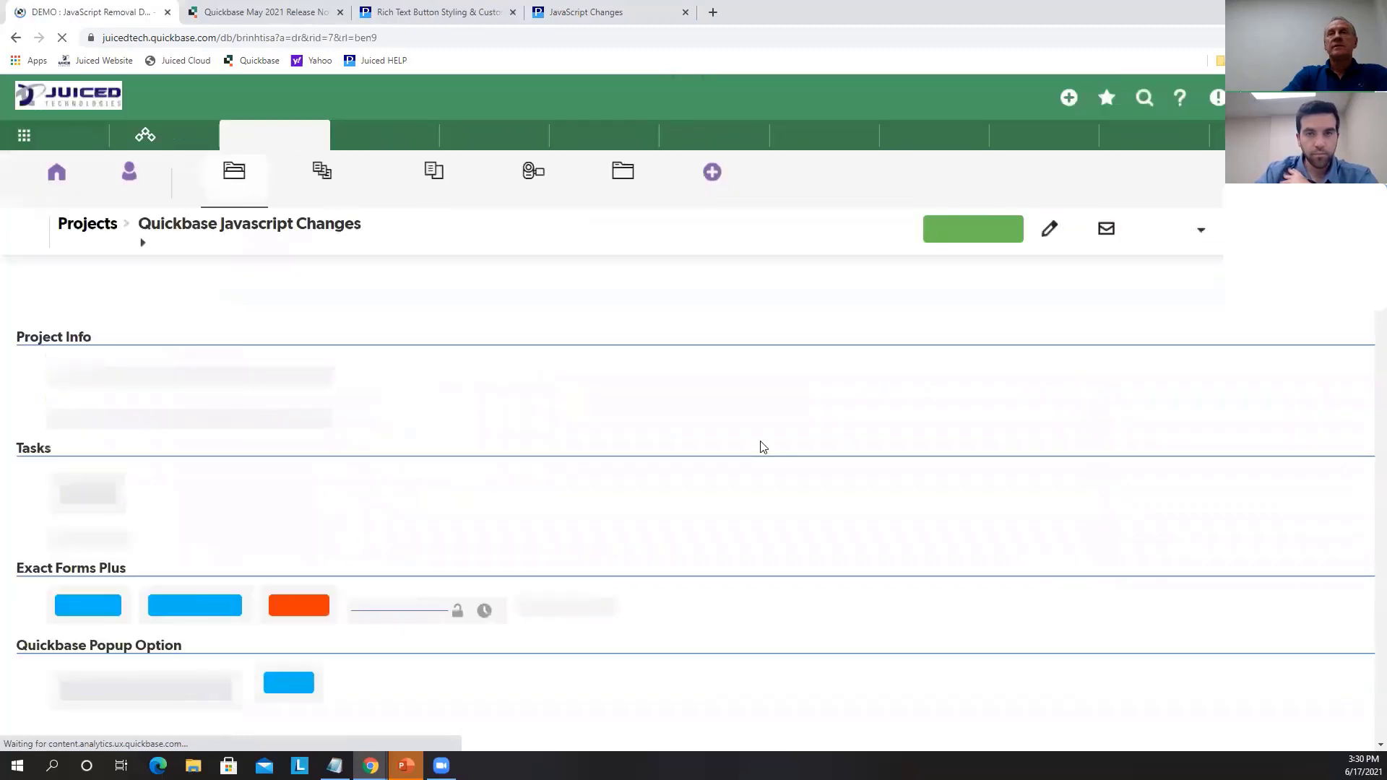
# Test the converted Sign Off button by drawing and saving a signature in its popup, and check the record's Signatures section
pyautogui.click(163, 375)
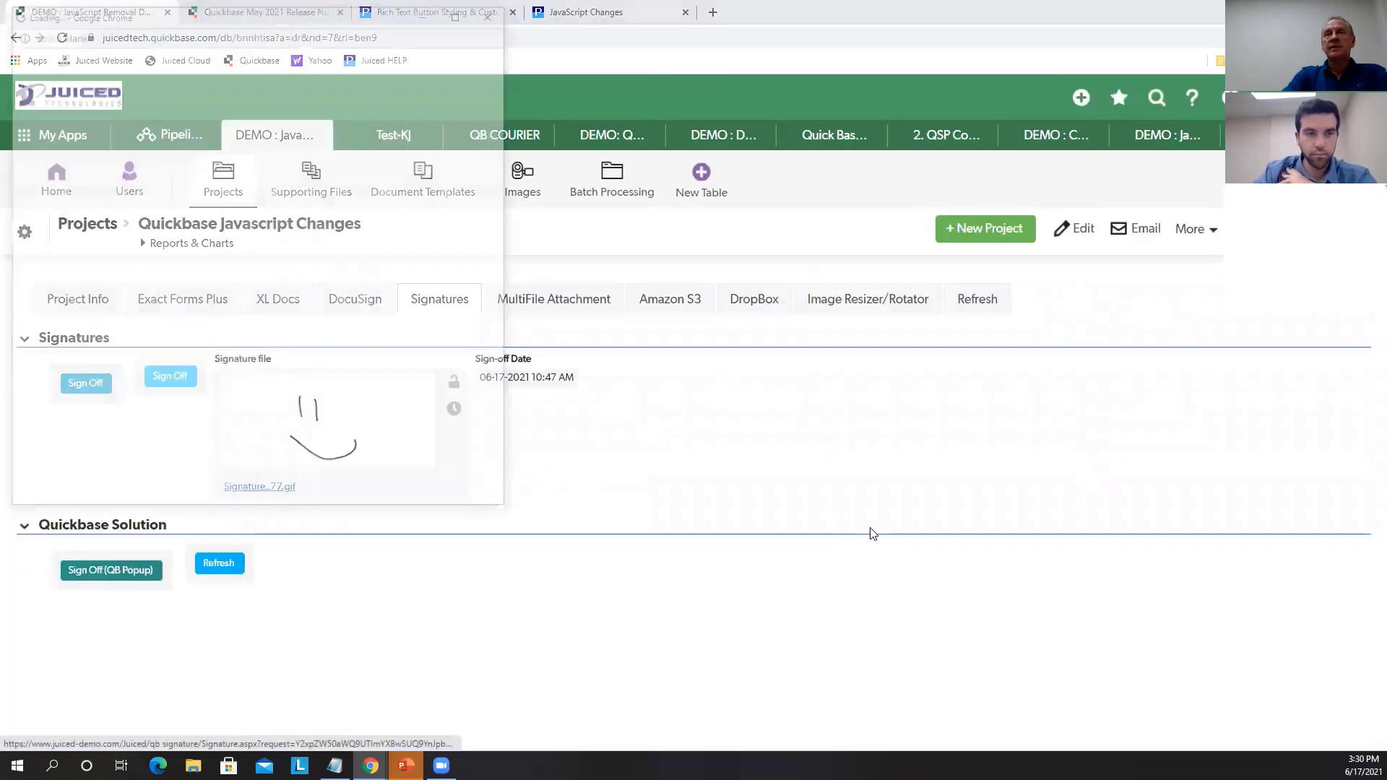
pyautogui.moveTo(240, 128); pyautogui.dragTo(101, 151)
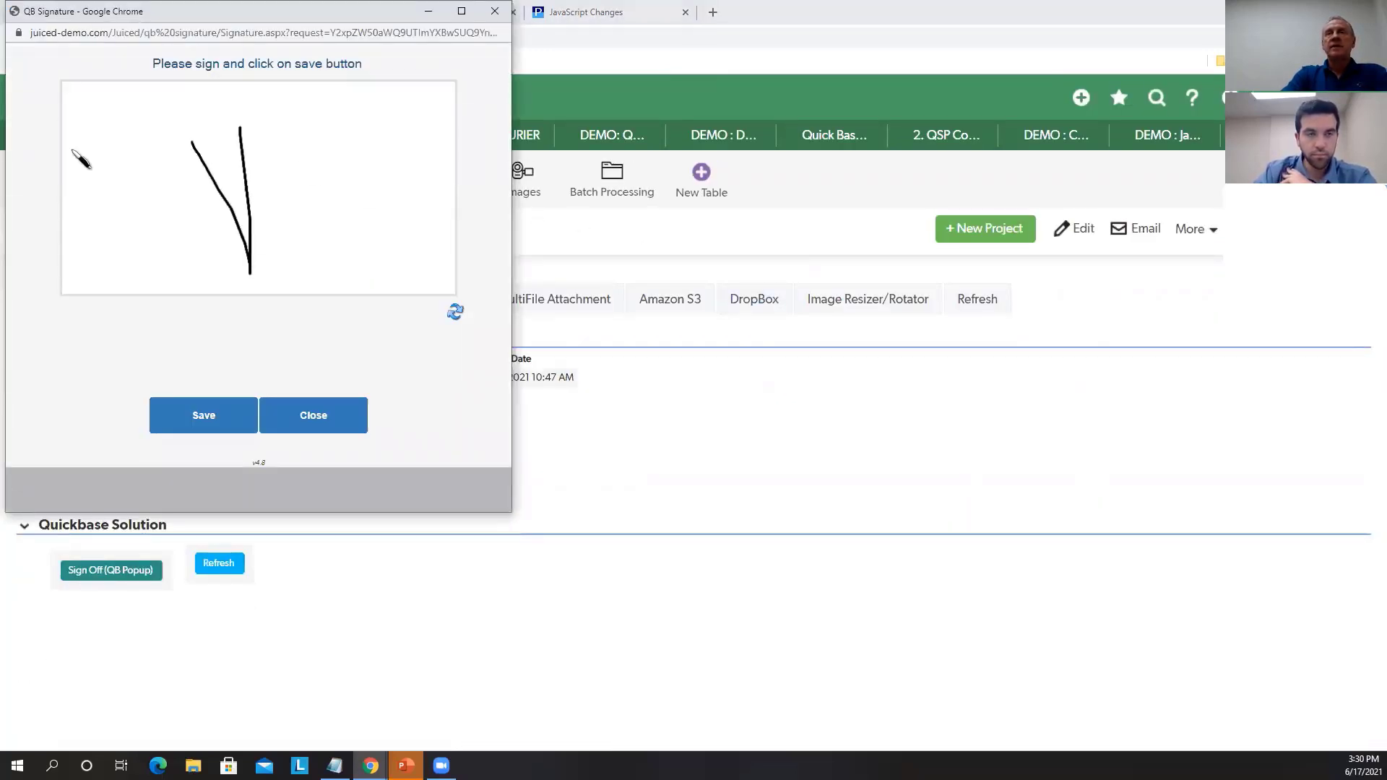
pyautogui.click(227, 424)
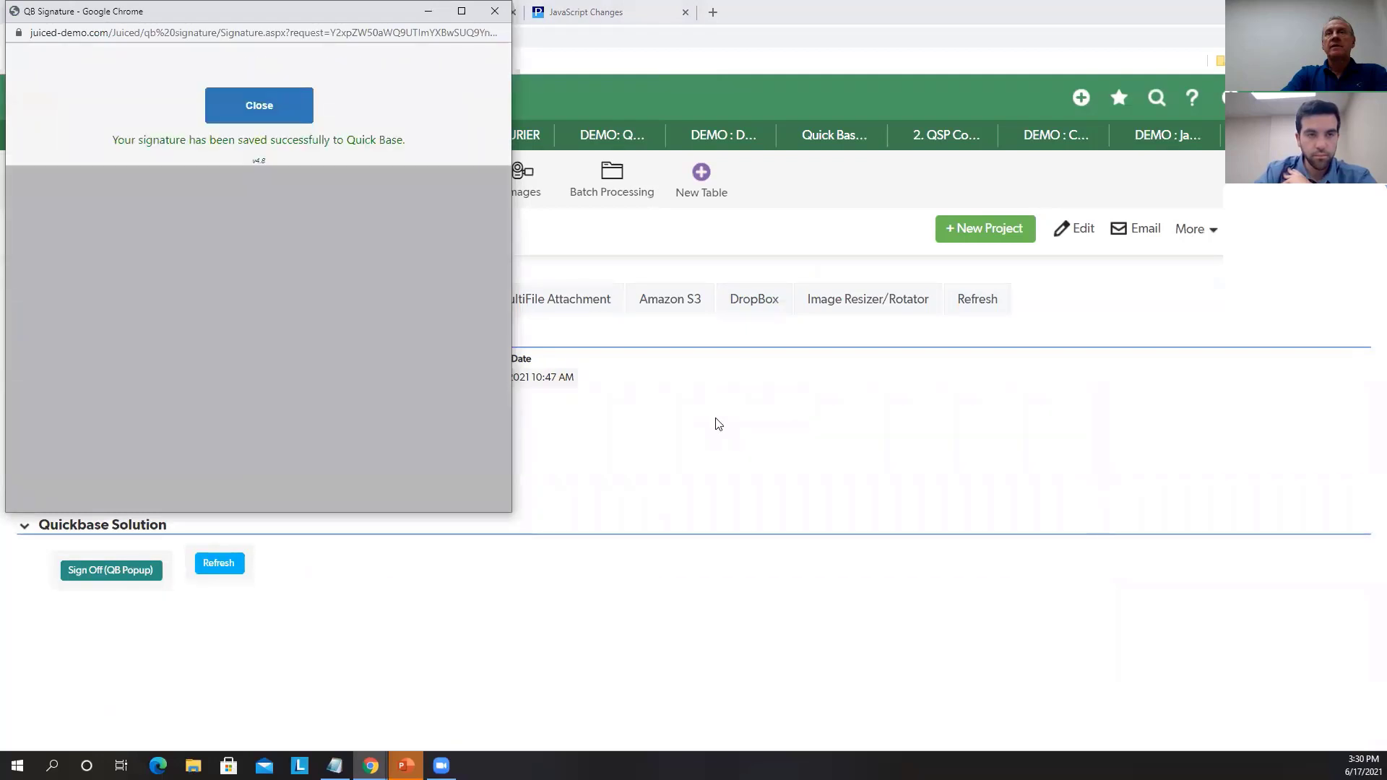
pyautogui.click(275, 110)
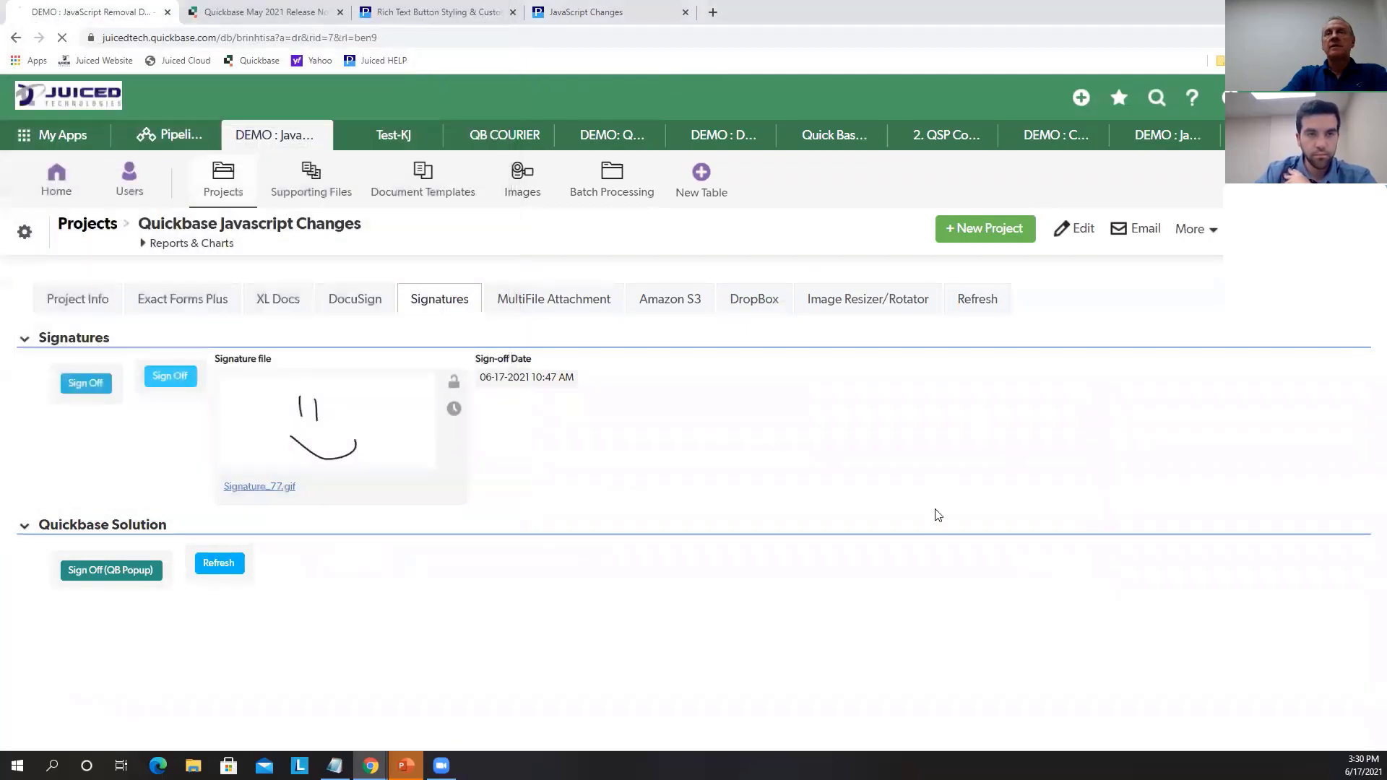
pyautogui.click(449, 304)
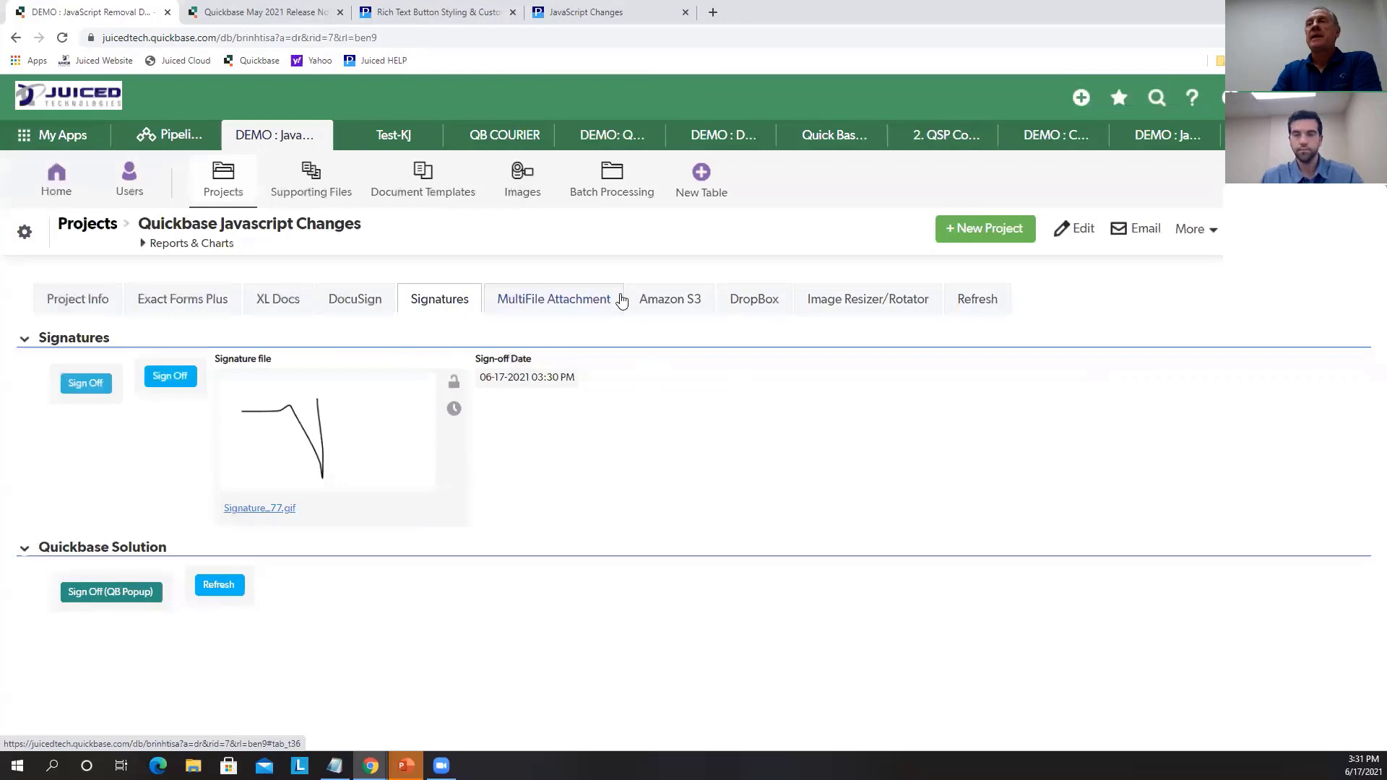
# Download the CSM Segmentation & Engagament Model.PNG file from the project's Amazon S3 Basic section
pyautogui.click(652, 302)
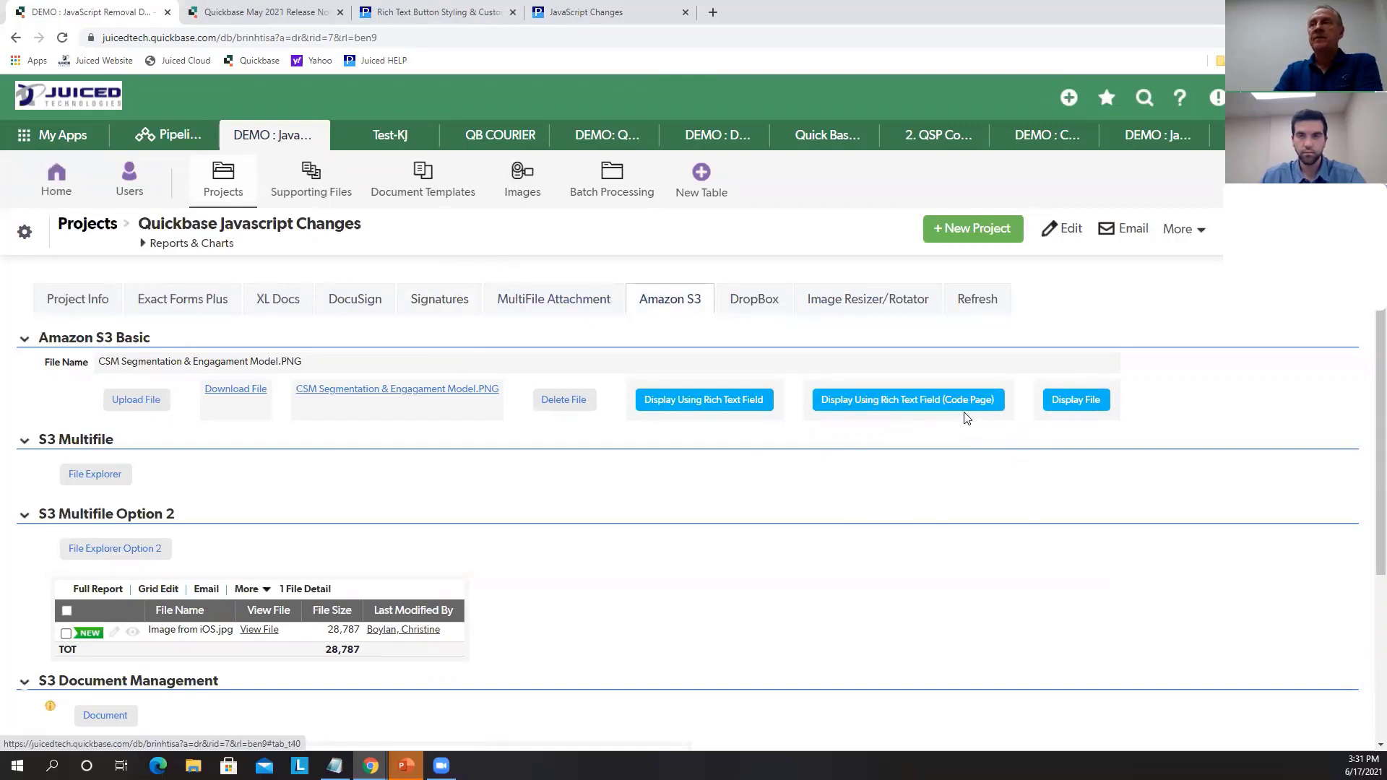
pyautogui.click(237, 397)
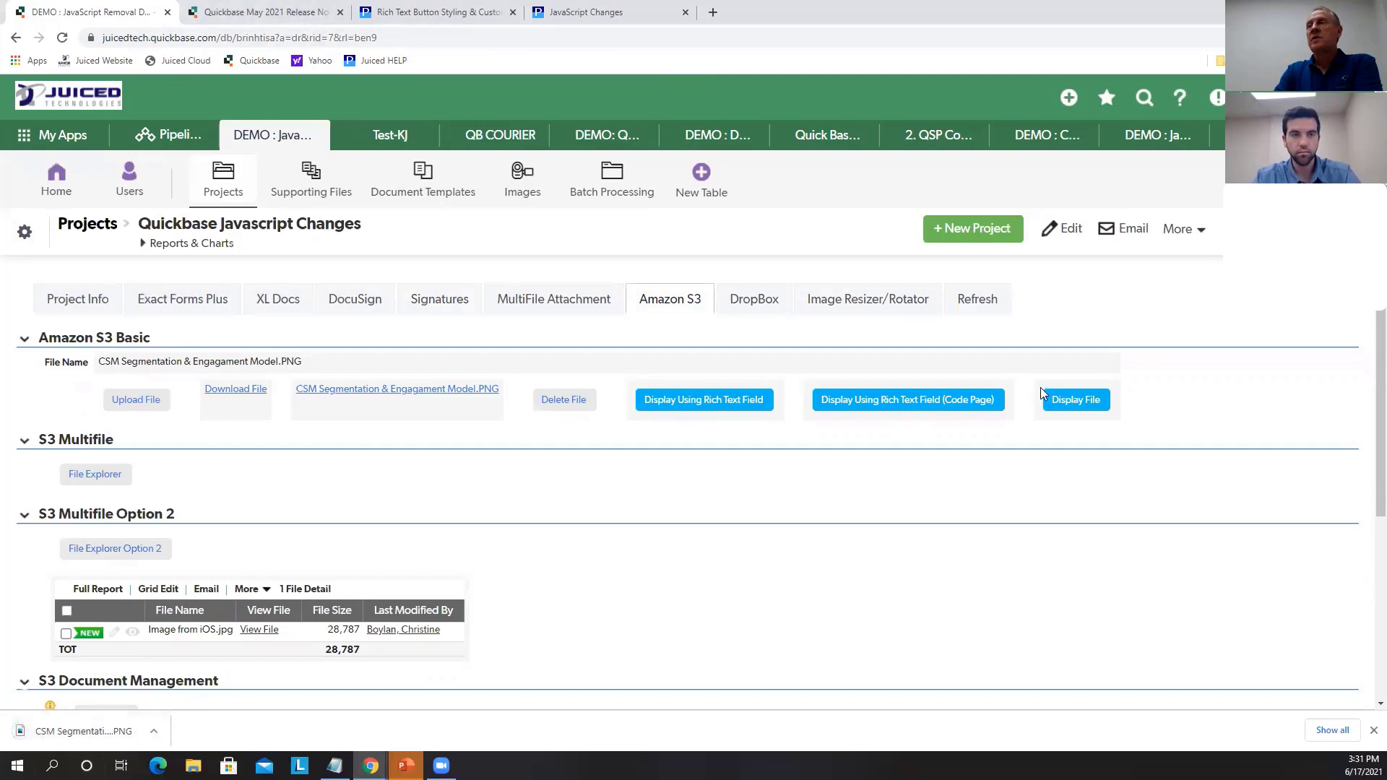
# Examine the full rich text formula behind the Display File button in its field properties, and leave without saving
pyautogui.rightClick(1067, 397)
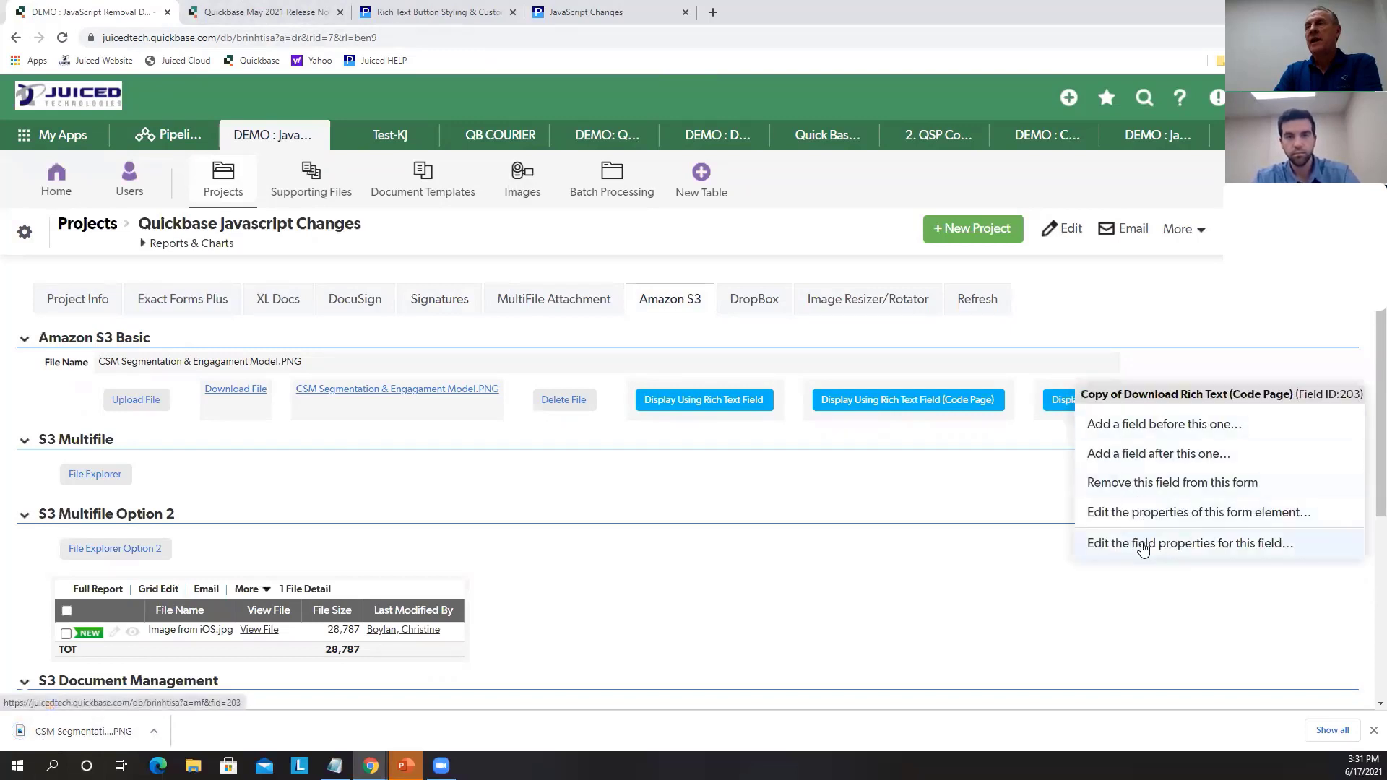
pyautogui.rightClick(1054, 394)
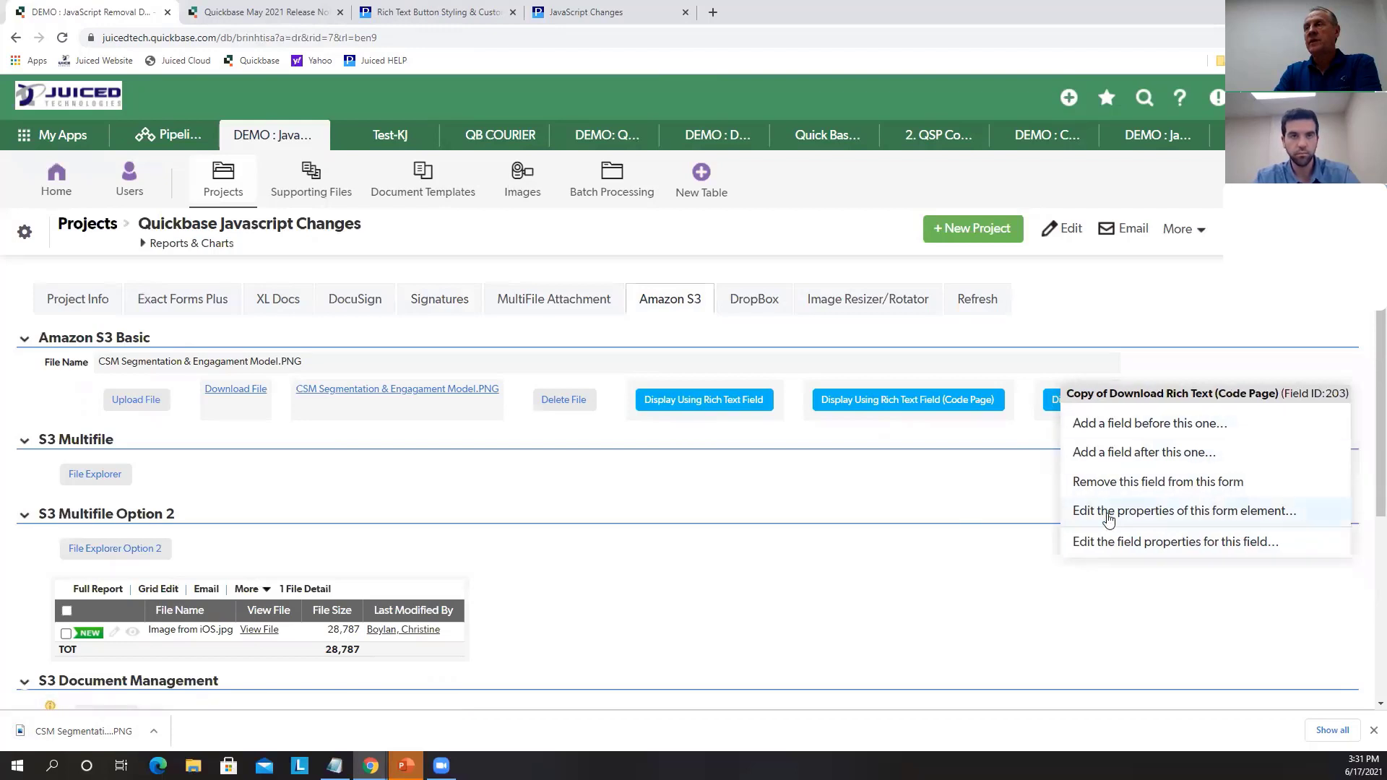
pyautogui.click(1110, 550)
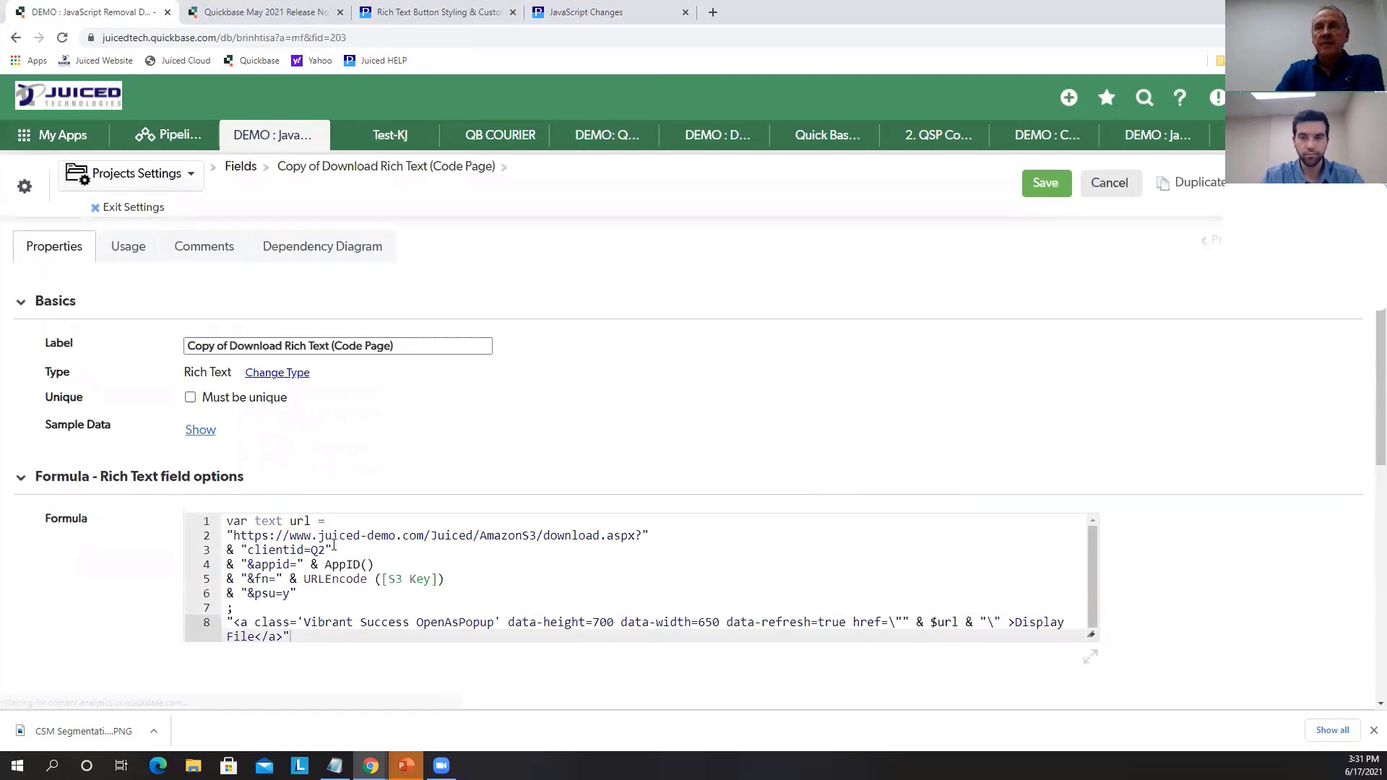
pyautogui.scroll(-1, 1227, 482)
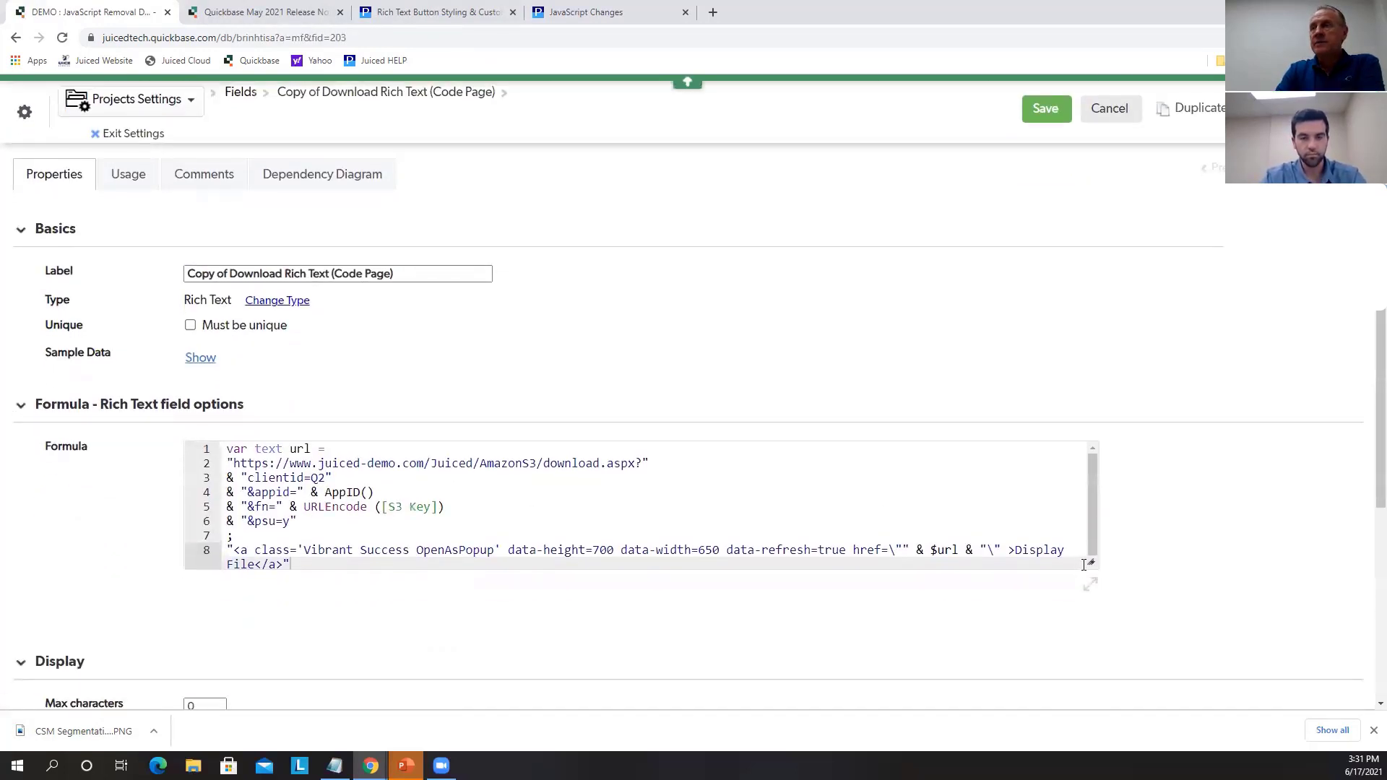
pyautogui.moveTo(1086, 564); pyautogui.dragTo(1133, 706)
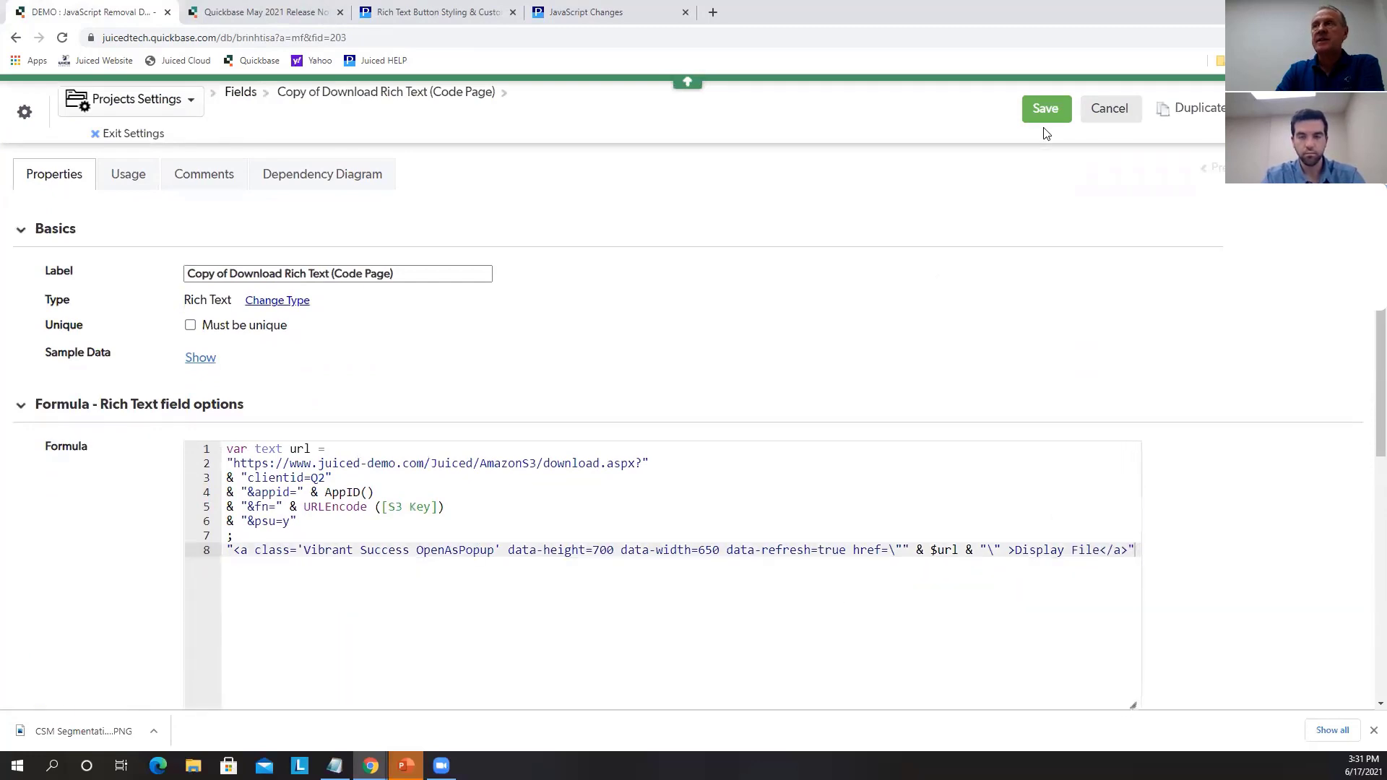
pyautogui.click(1110, 114)
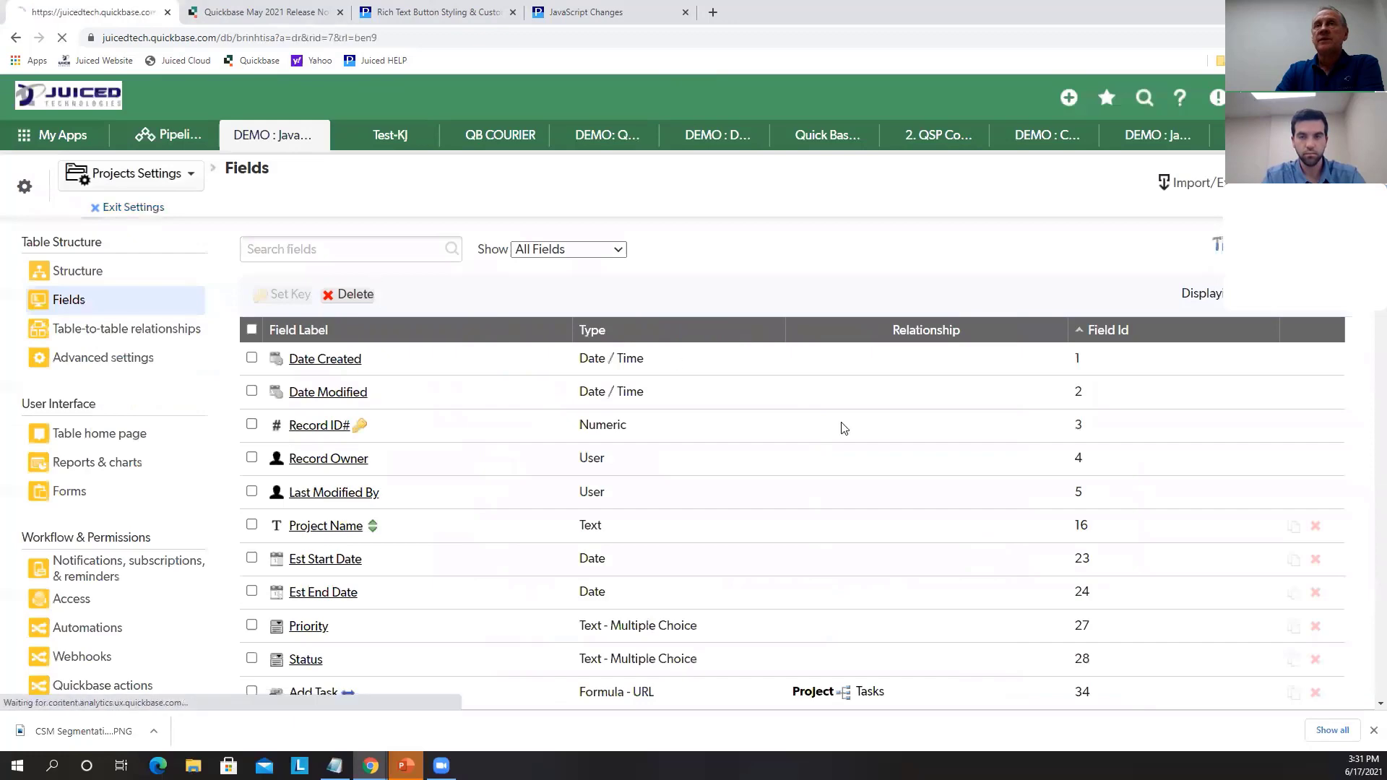
# Test the Display File button and close the image popup it opens
pyautogui.click(1084, 401)
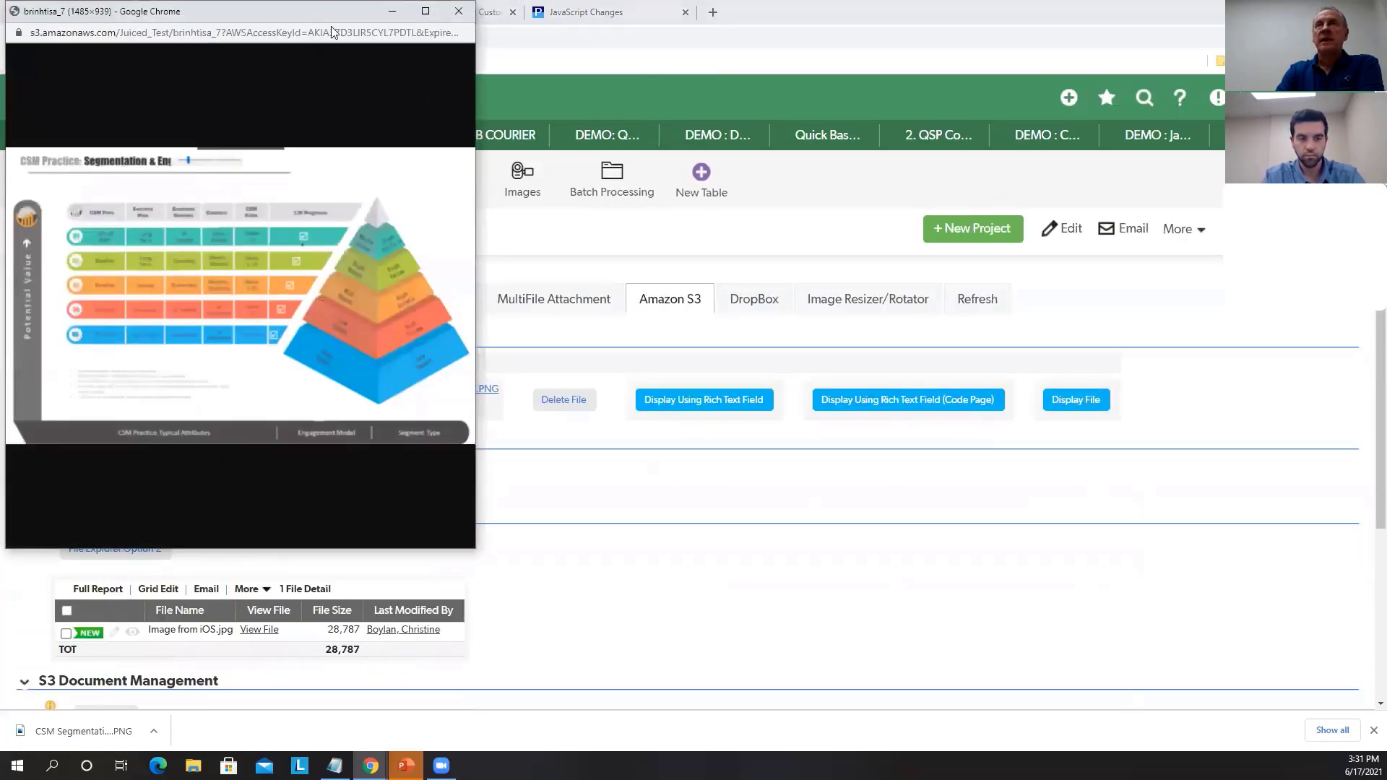
pyautogui.moveTo(332, 32); pyautogui.dragTo(645, 150)
pyautogui.click(770, 130)
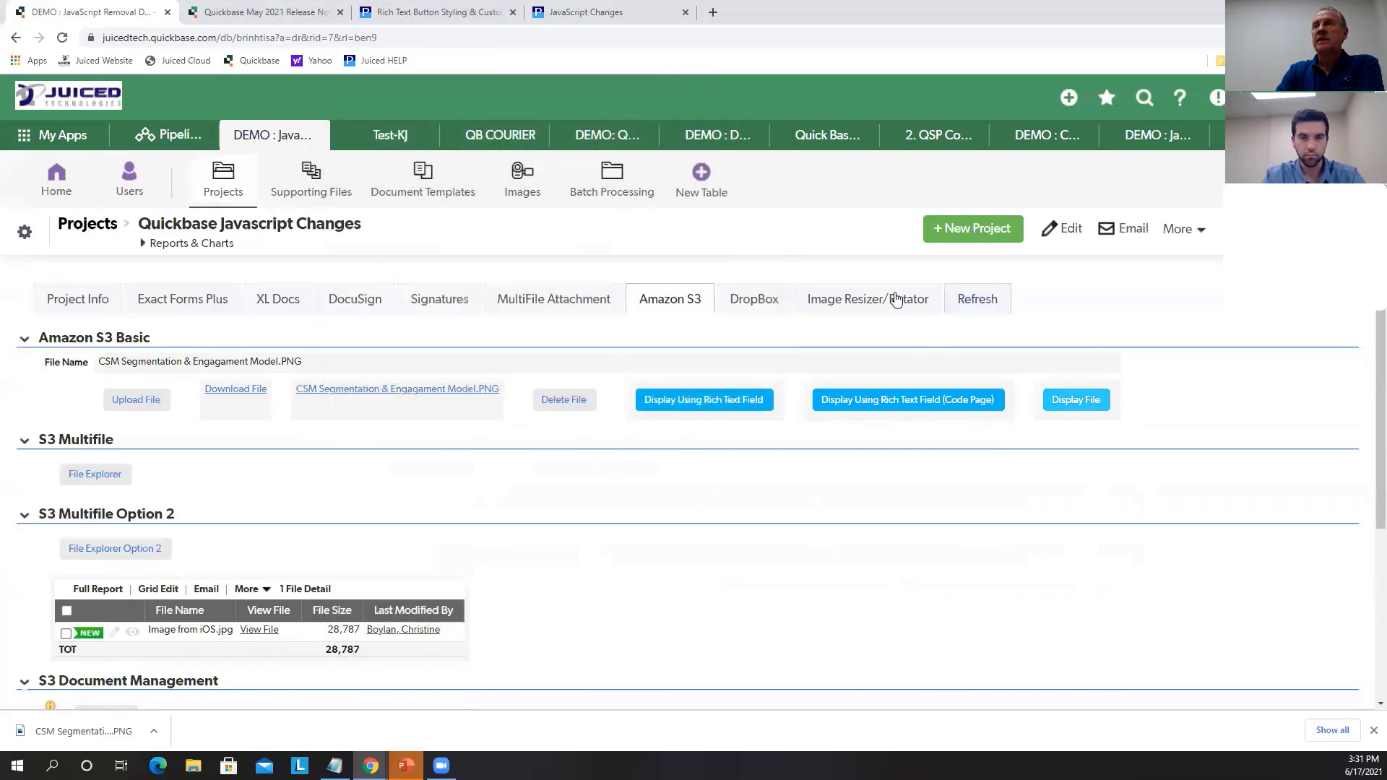
# Look over the project's Exact Forms Plus section, the Batch Processing table and the app home page's rich text code
pyautogui.click(751, 301)
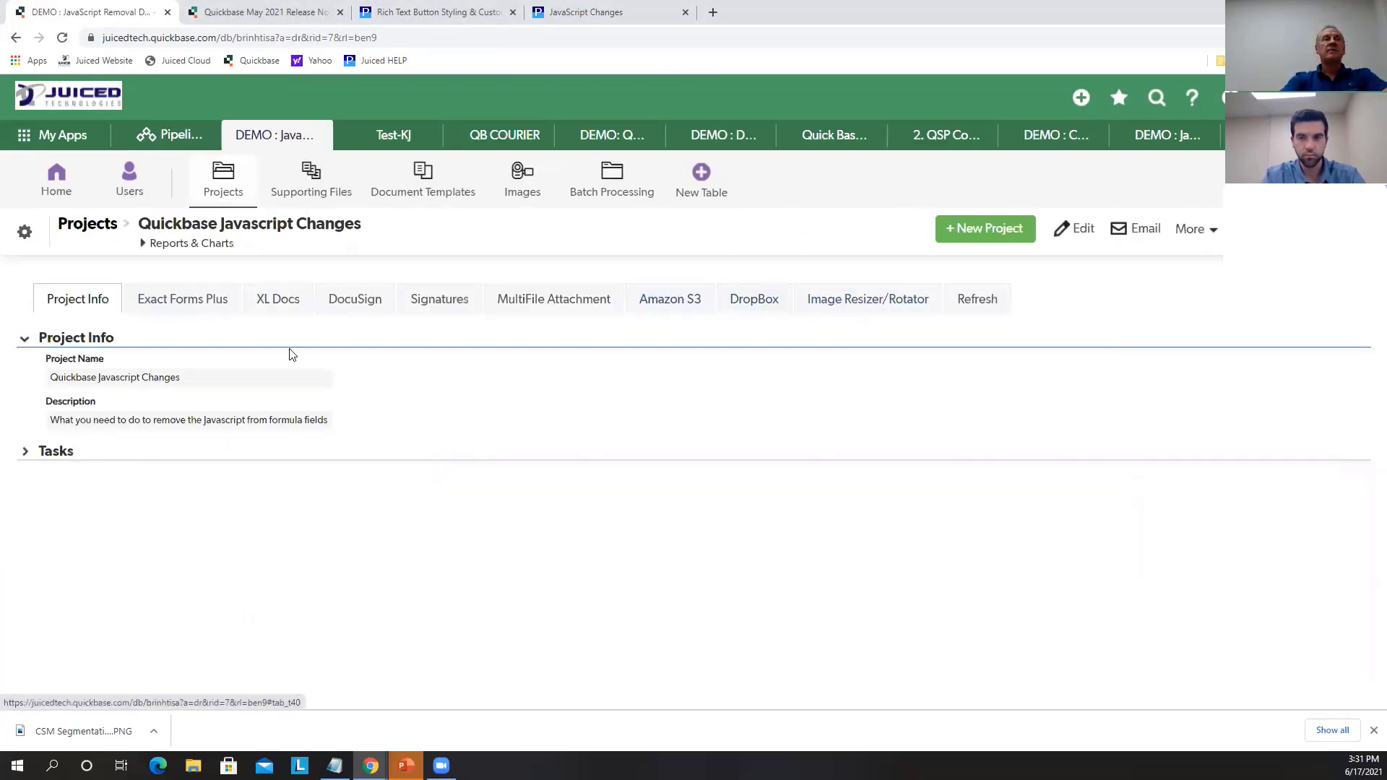
pyautogui.click(171, 300)
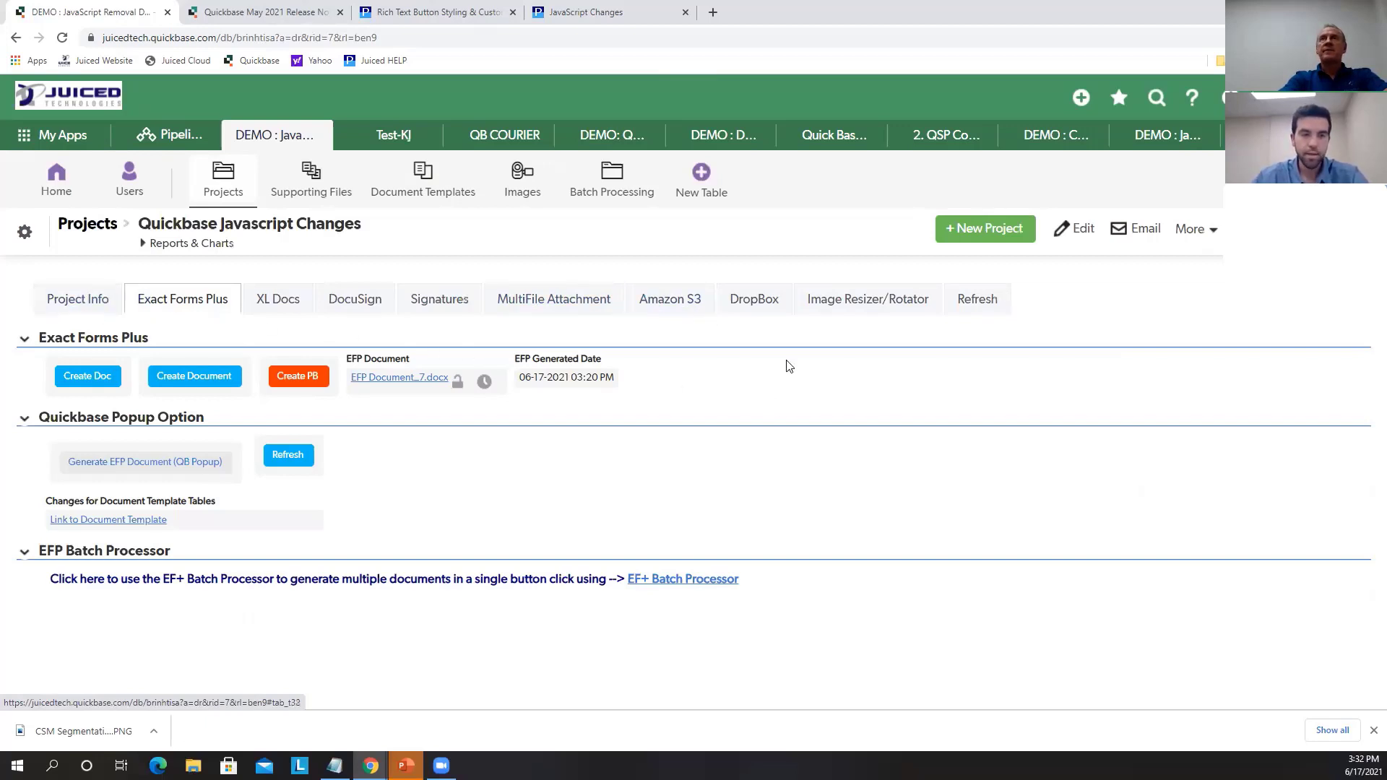
pyautogui.click(627, 187)
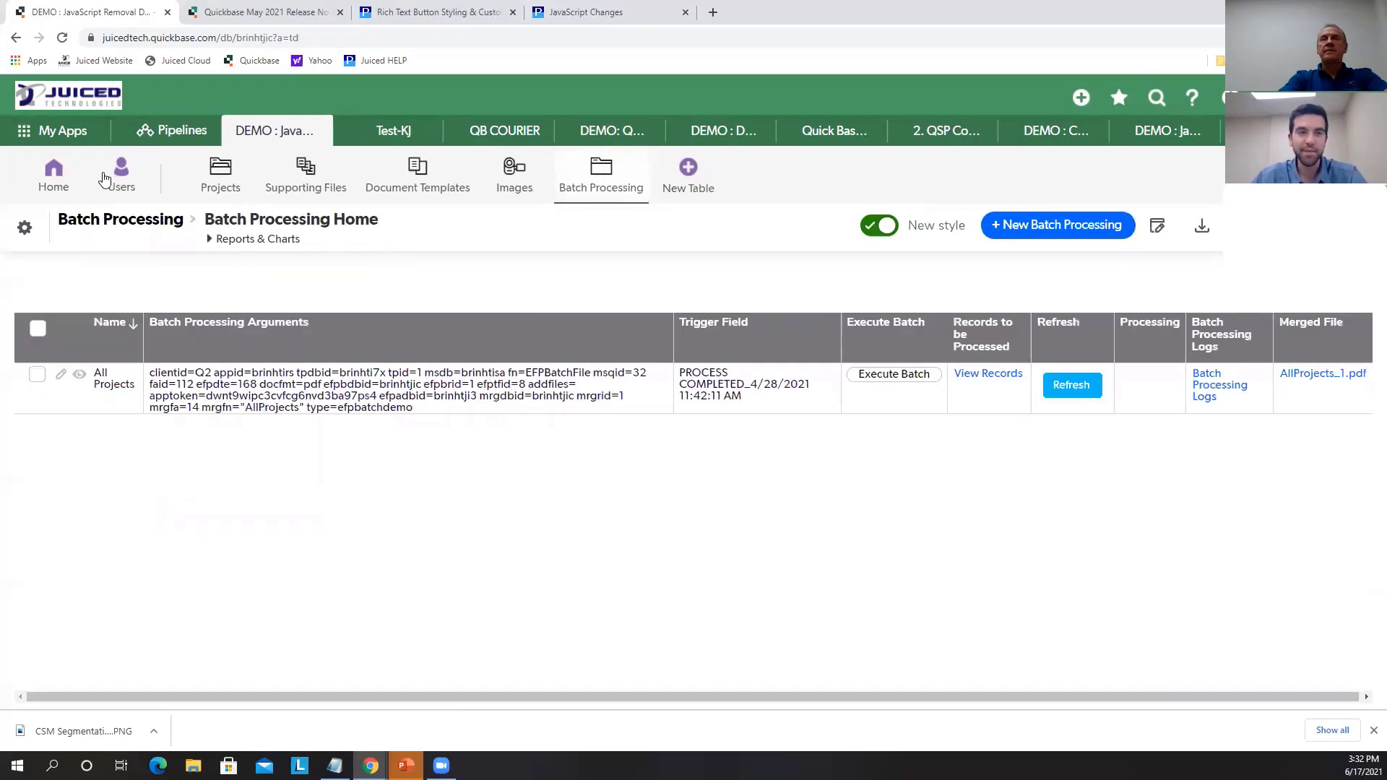
pyautogui.click(50, 177)
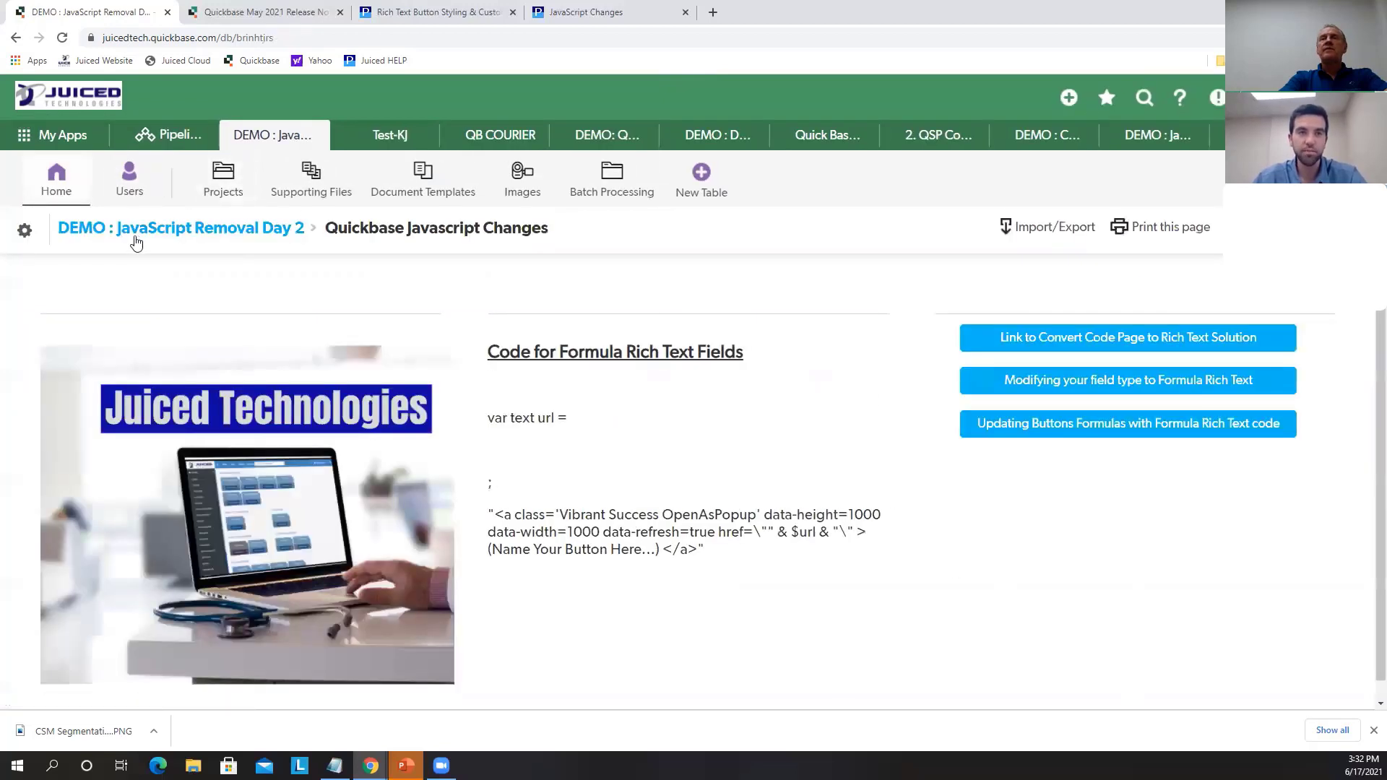
# Reopen the Quickbase Javascript Changes project and examine the Refresh Button Code in its Refresh section
pyautogui.click(223, 189)
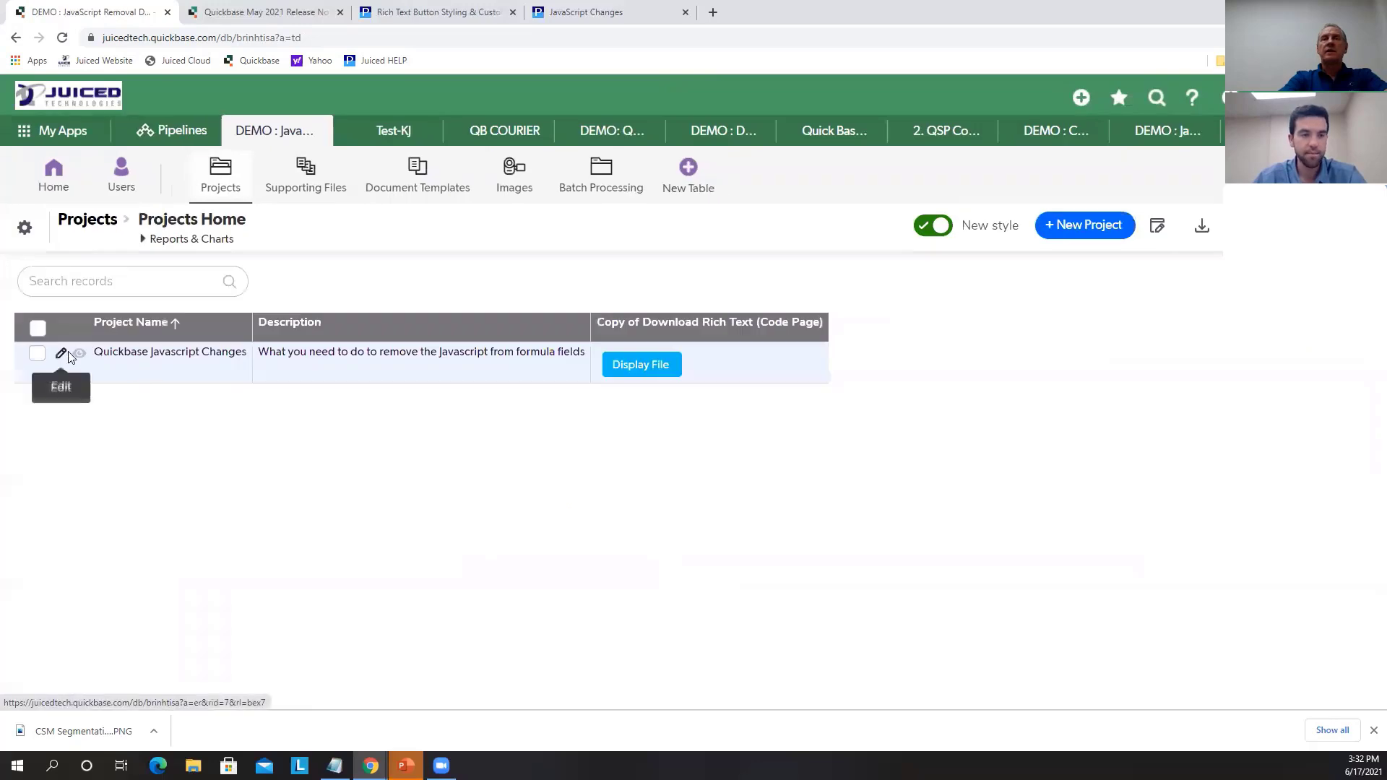
pyautogui.click(79, 354)
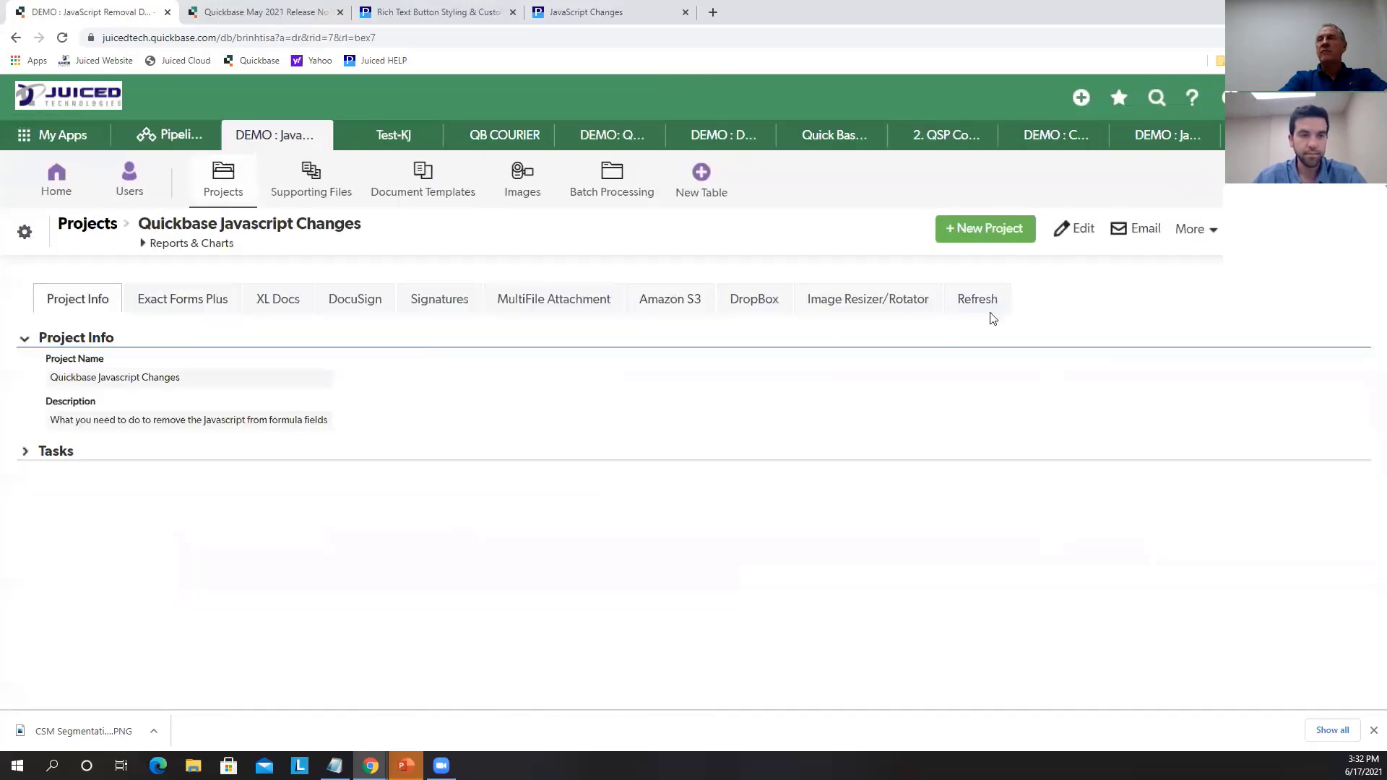
pyautogui.click(985, 298)
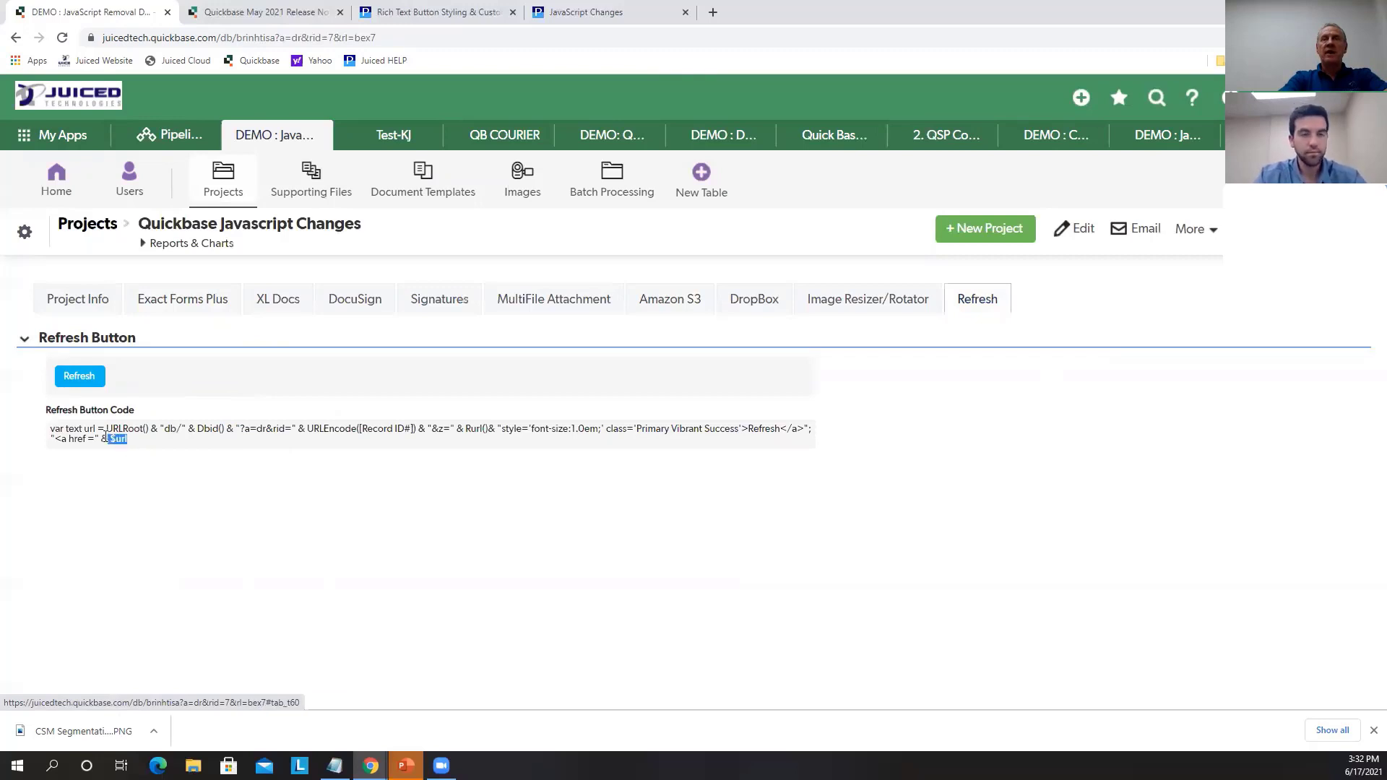
pyautogui.moveTo(107, 437); pyautogui.dragTo(130, 388)
pyautogui.click(377, 559)
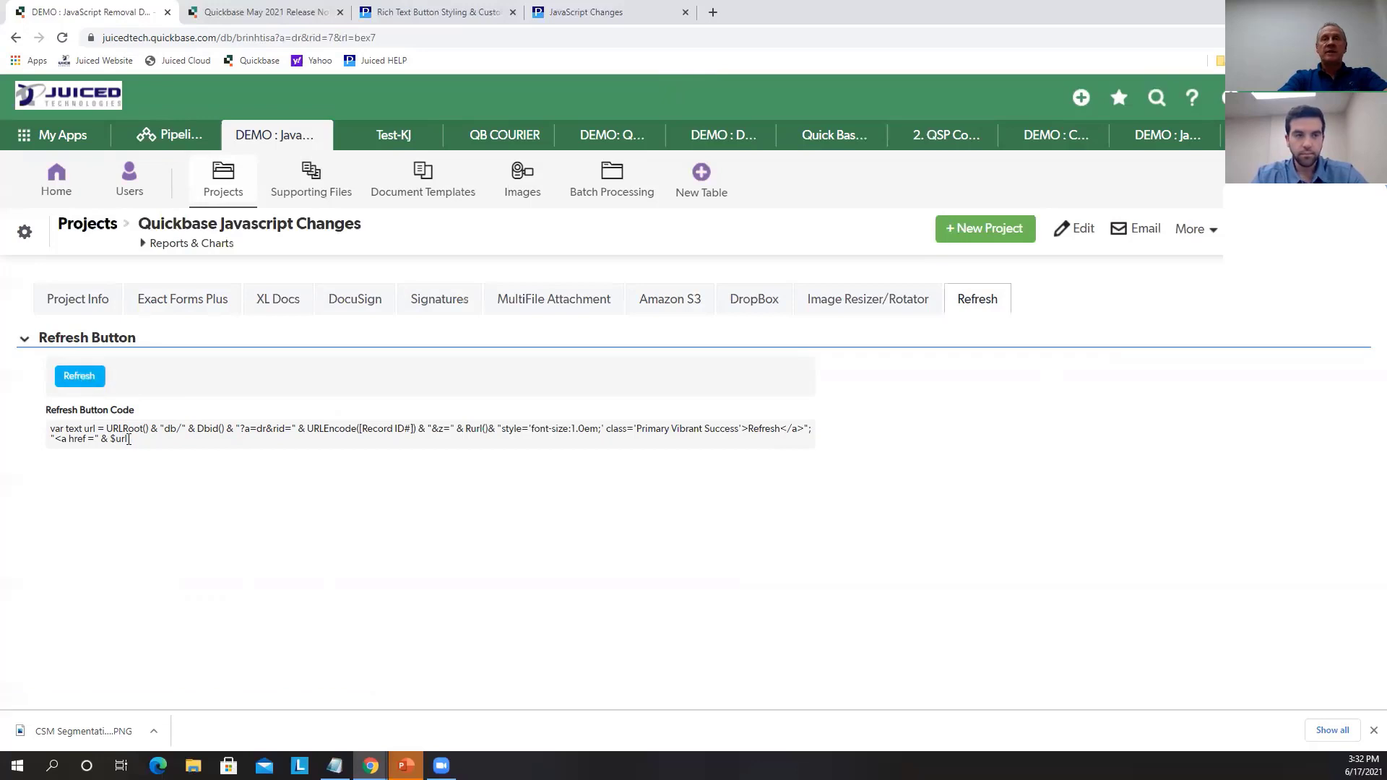
# Test the Refresh button, examine its full rich text formula in the field properties, and leave the settings without saving
pyautogui.click(88, 375)
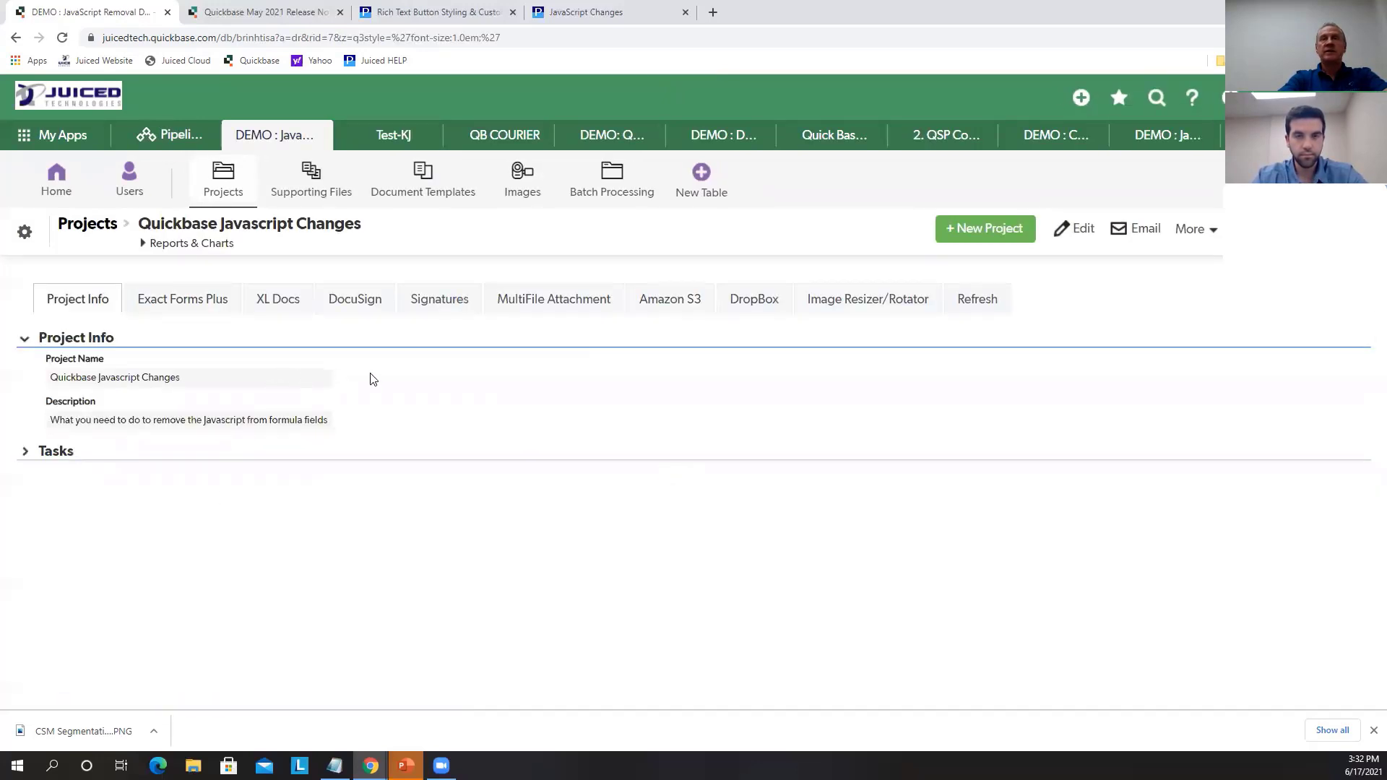
pyautogui.click(977, 299)
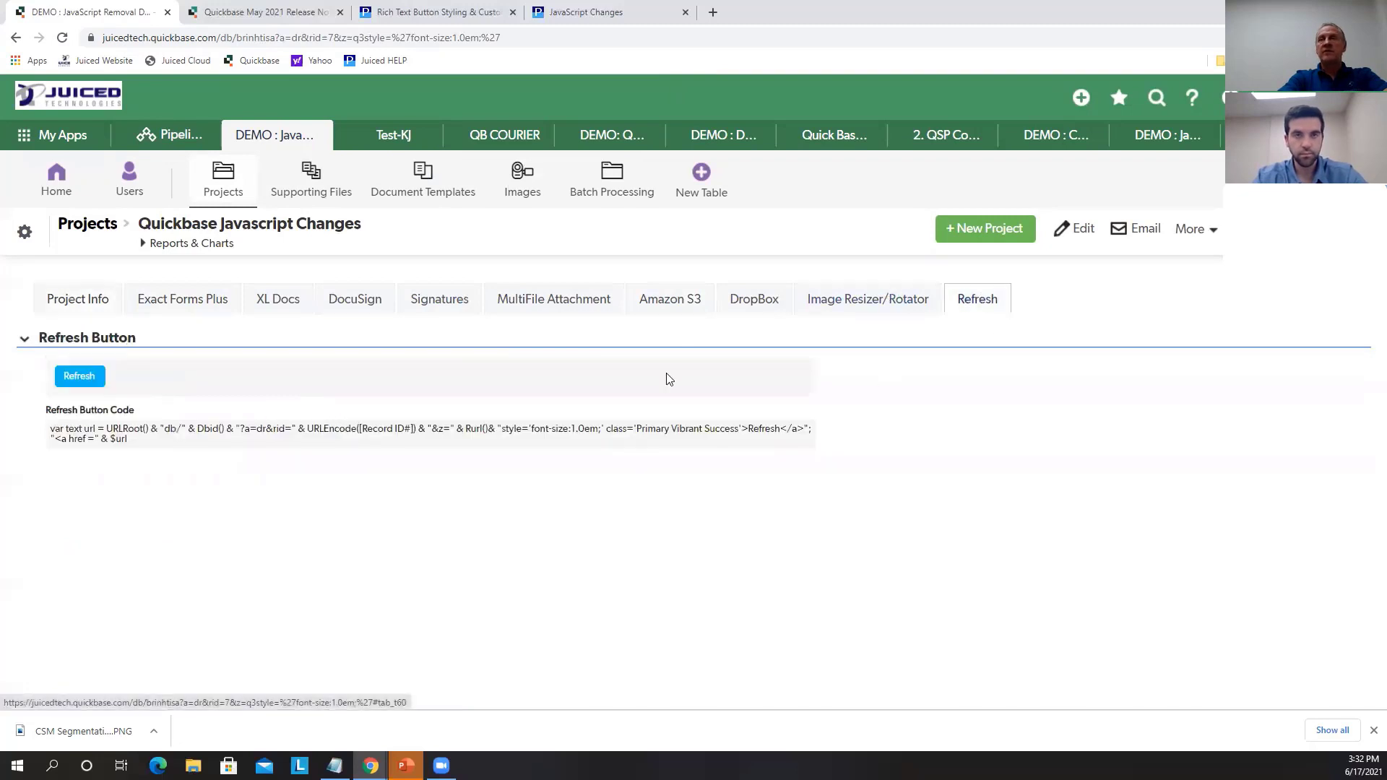
pyautogui.rightClick(132, 379)
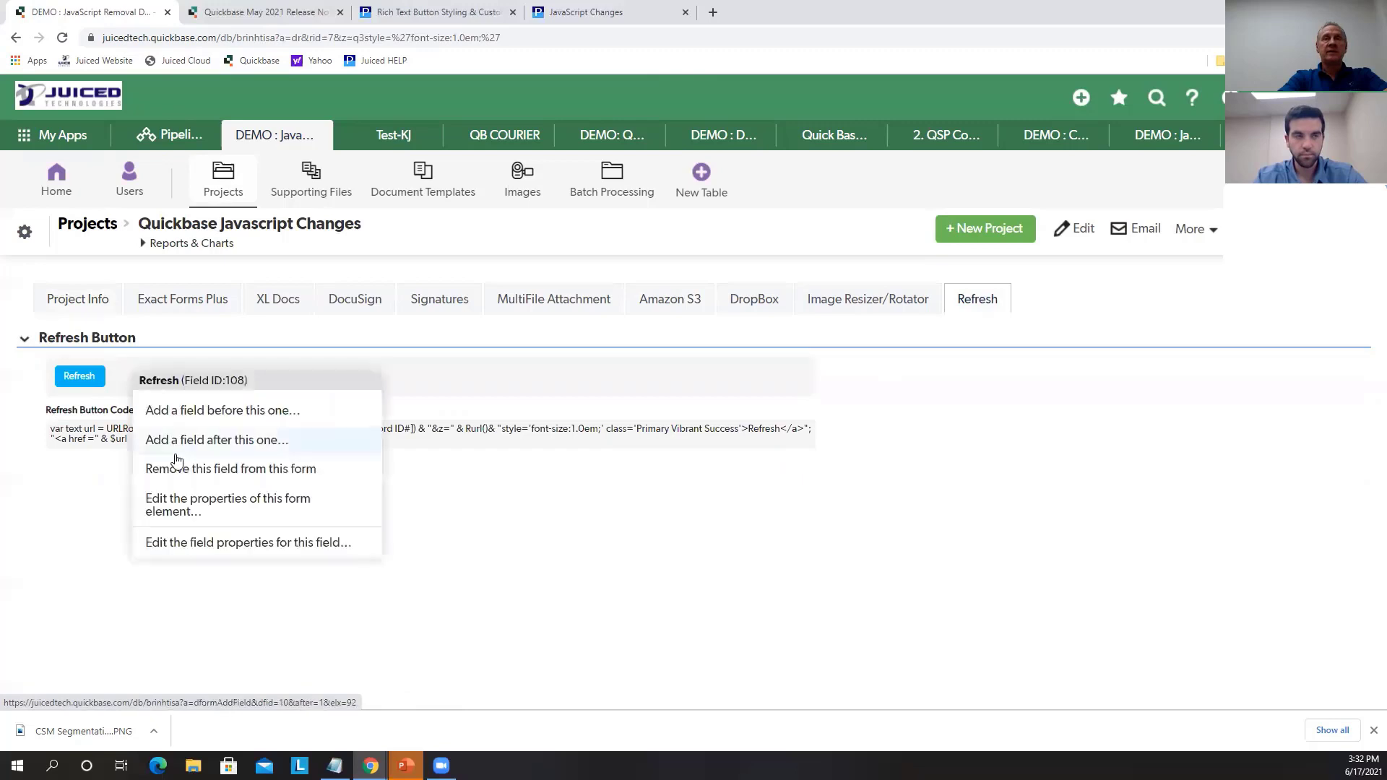
pyautogui.click(204, 540)
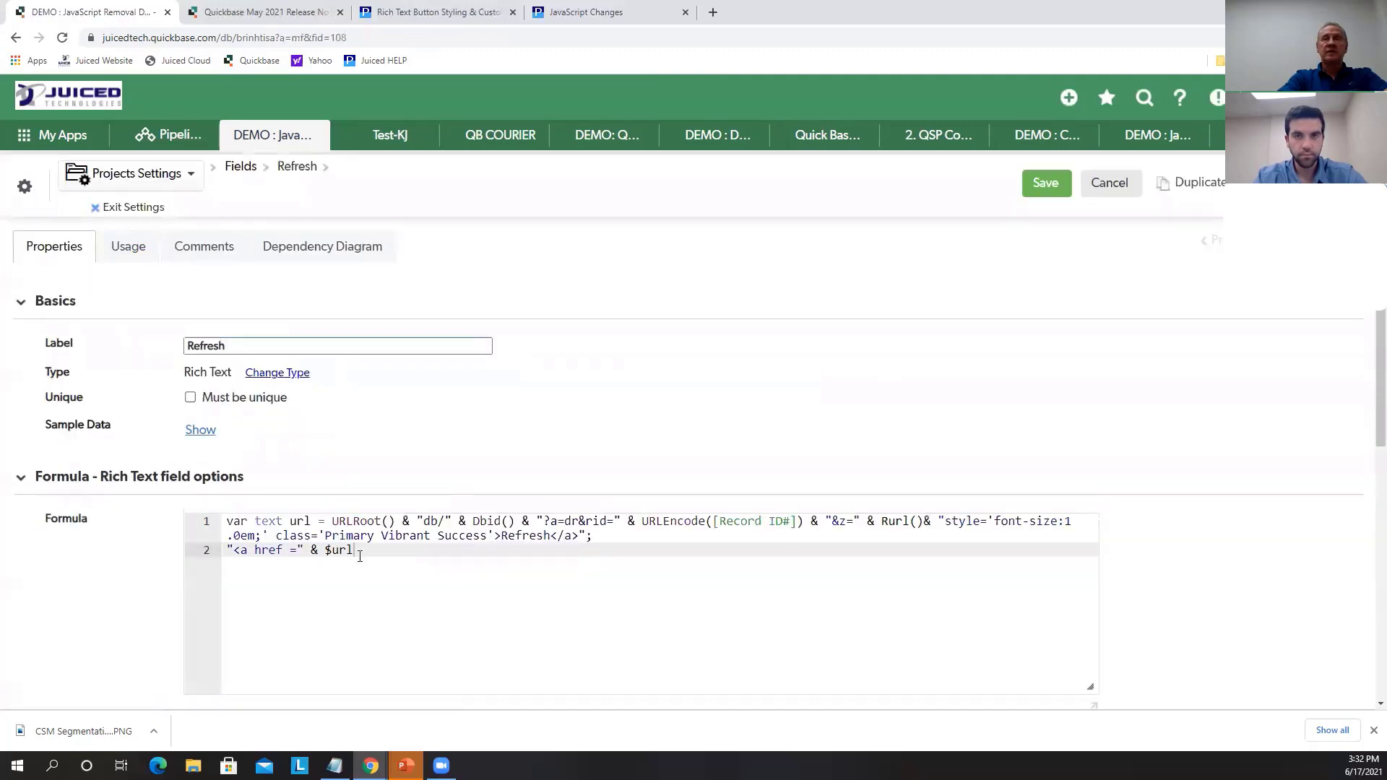
pyautogui.moveTo(356, 550); pyautogui.dragTo(230, 520)
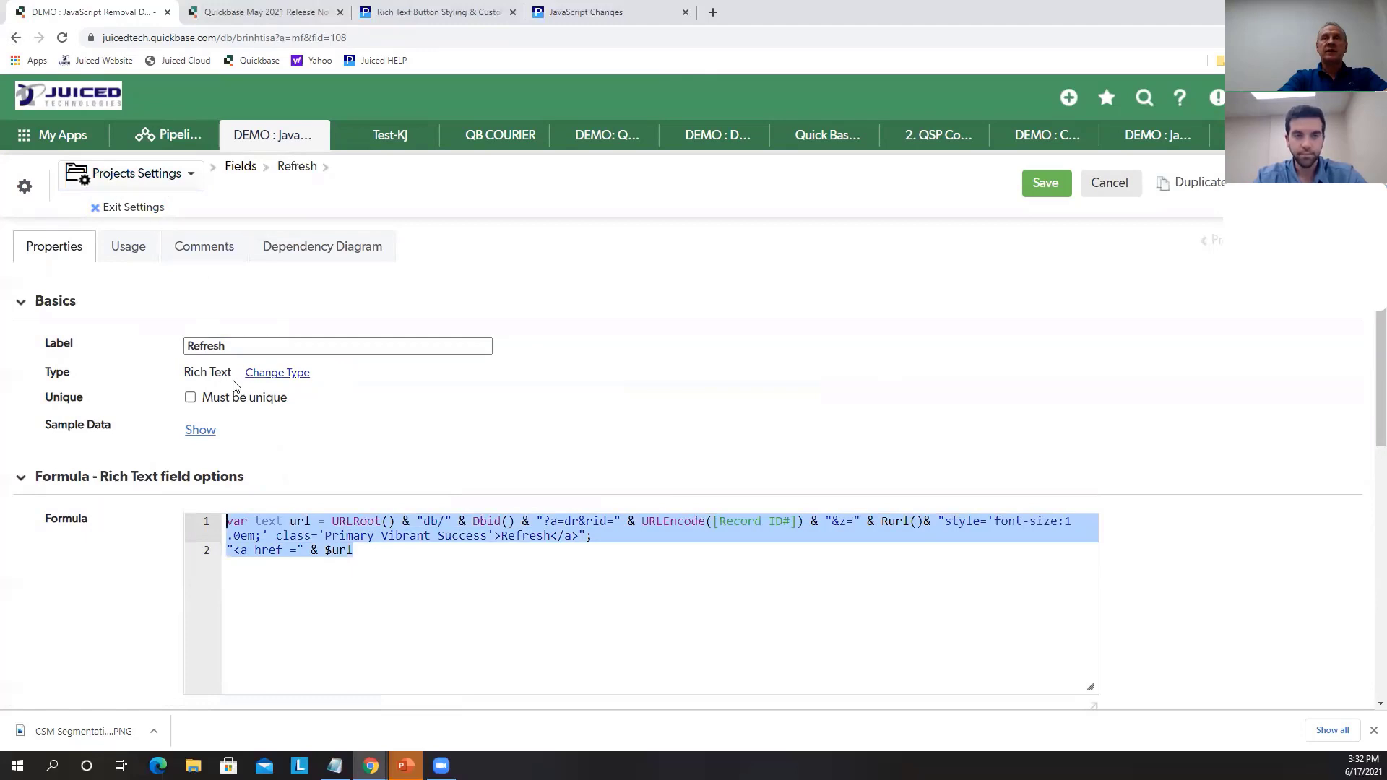
pyautogui.click(138, 209)
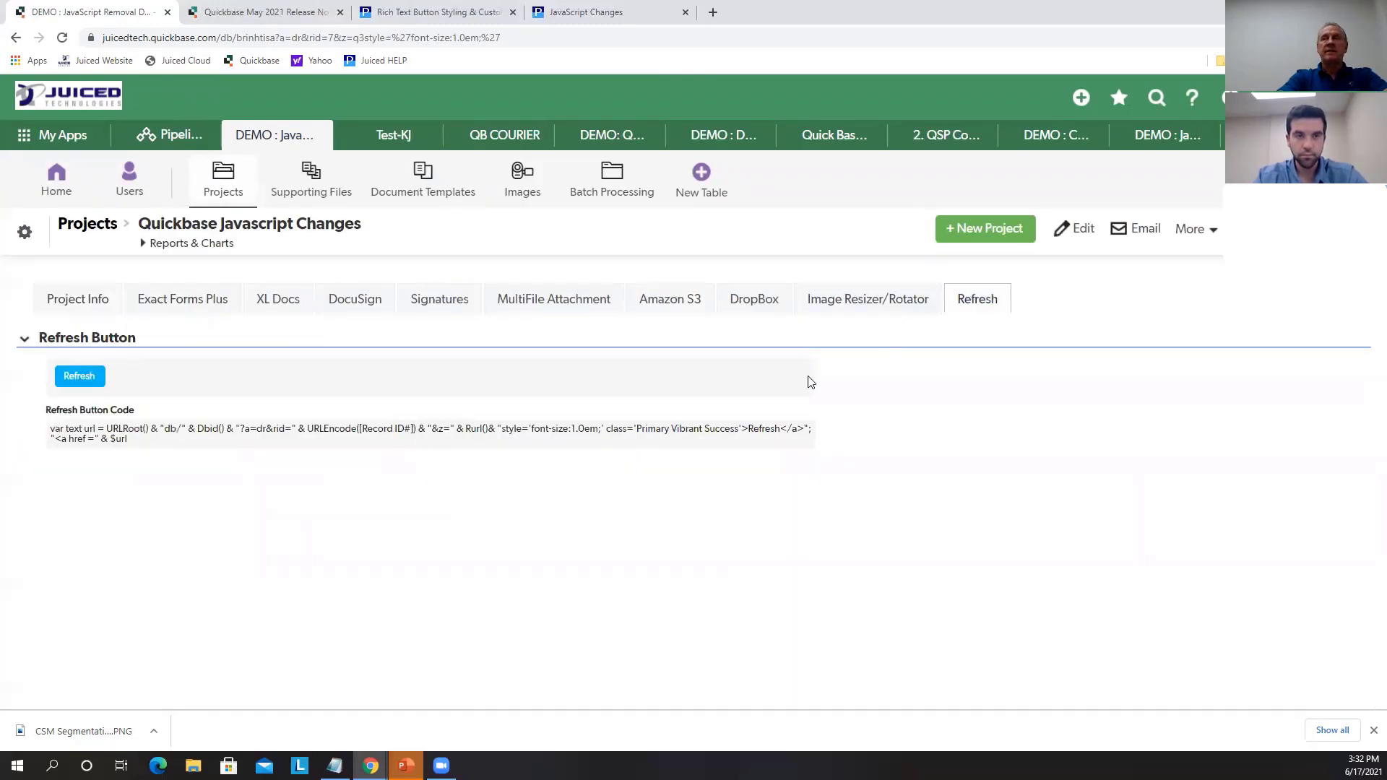
# Look over the project's MultiFile Attachment section and return to its Project Info section
pyautogui.click(85, 303)
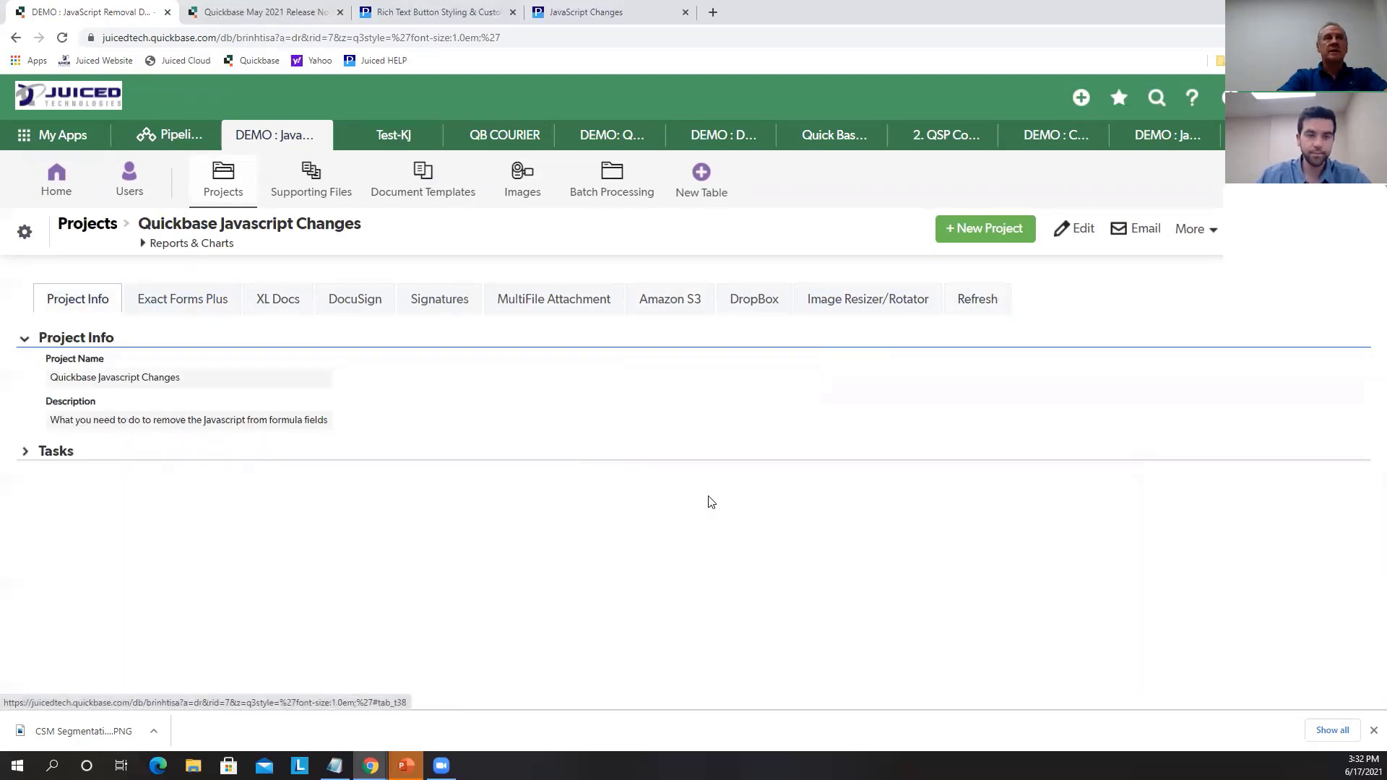
pyautogui.click(549, 304)
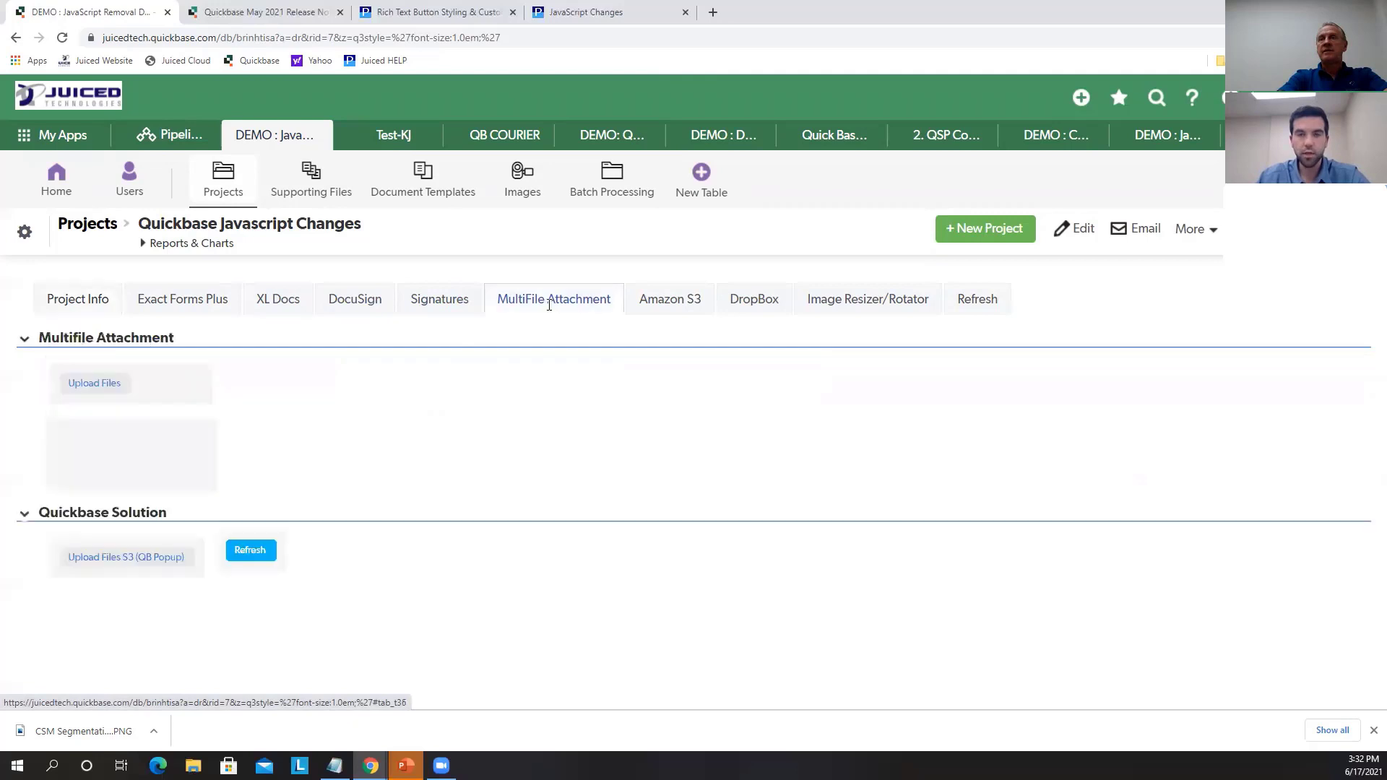
pyautogui.click(76, 300)
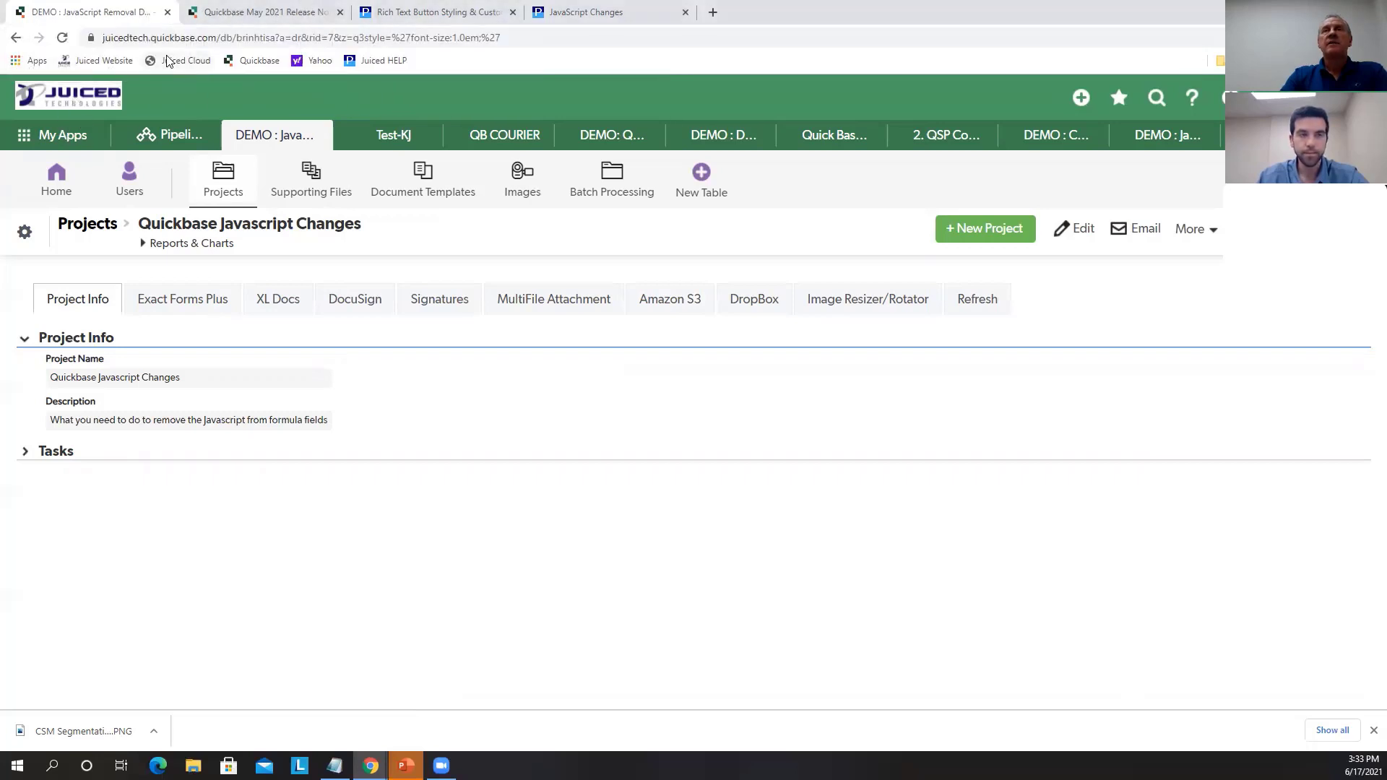
# Go to the Juiced Technologies website and open its Help Center
pyautogui.click(105, 60)
pyautogui.scroll(-1, 1057, 482)
pyautogui.scroll(-20, 1056, 481)
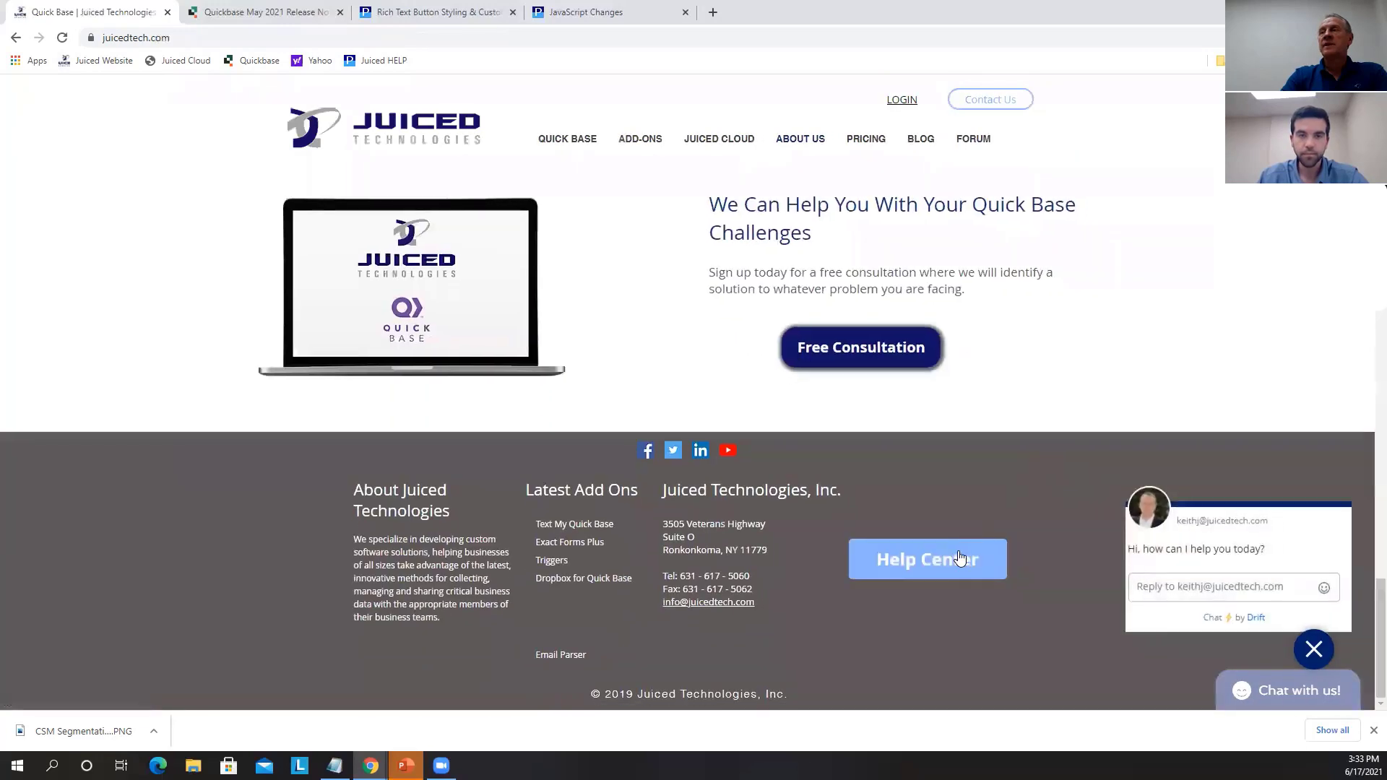
pyautogui.click(959, 557)
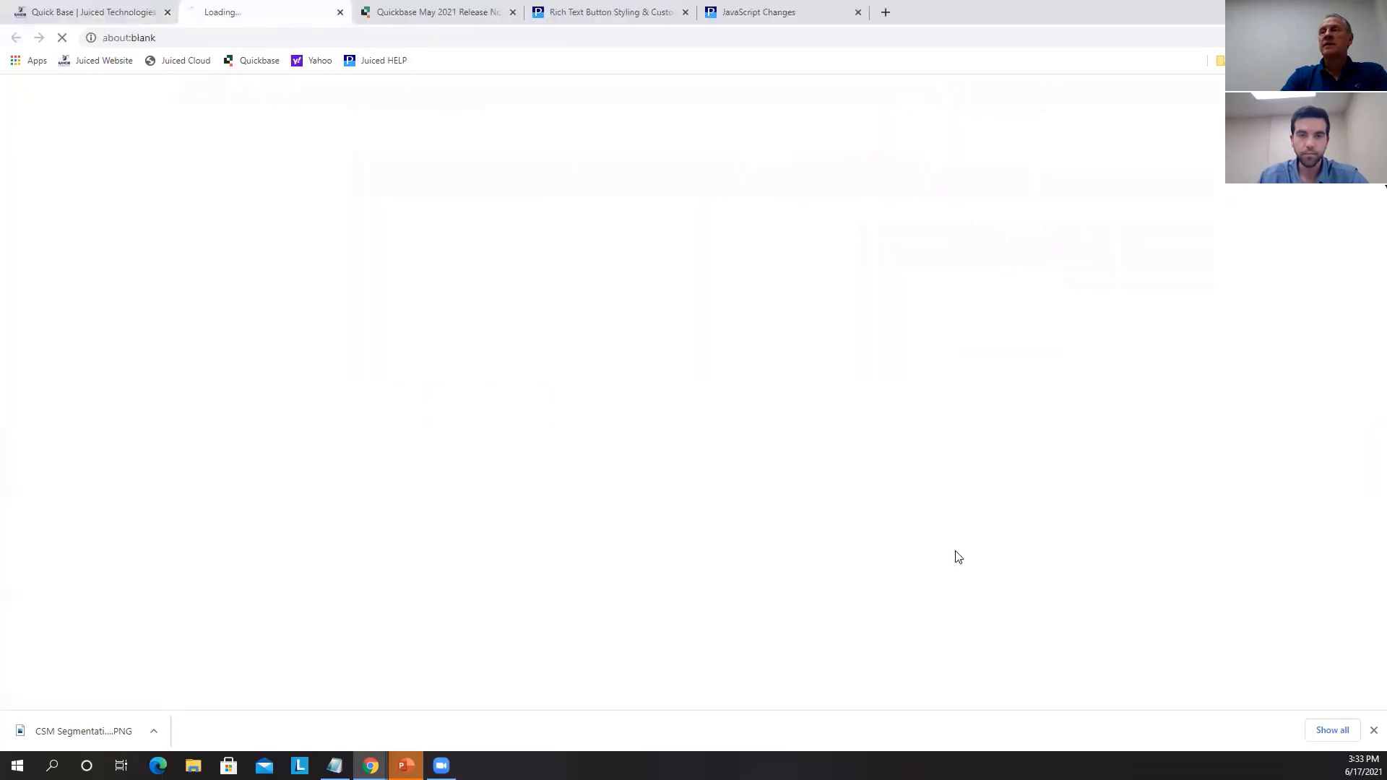
# Find the Quickbase JavaScript Changes help page and open the demo Quickbase application linked from it
pyautogui.click(91, 280)
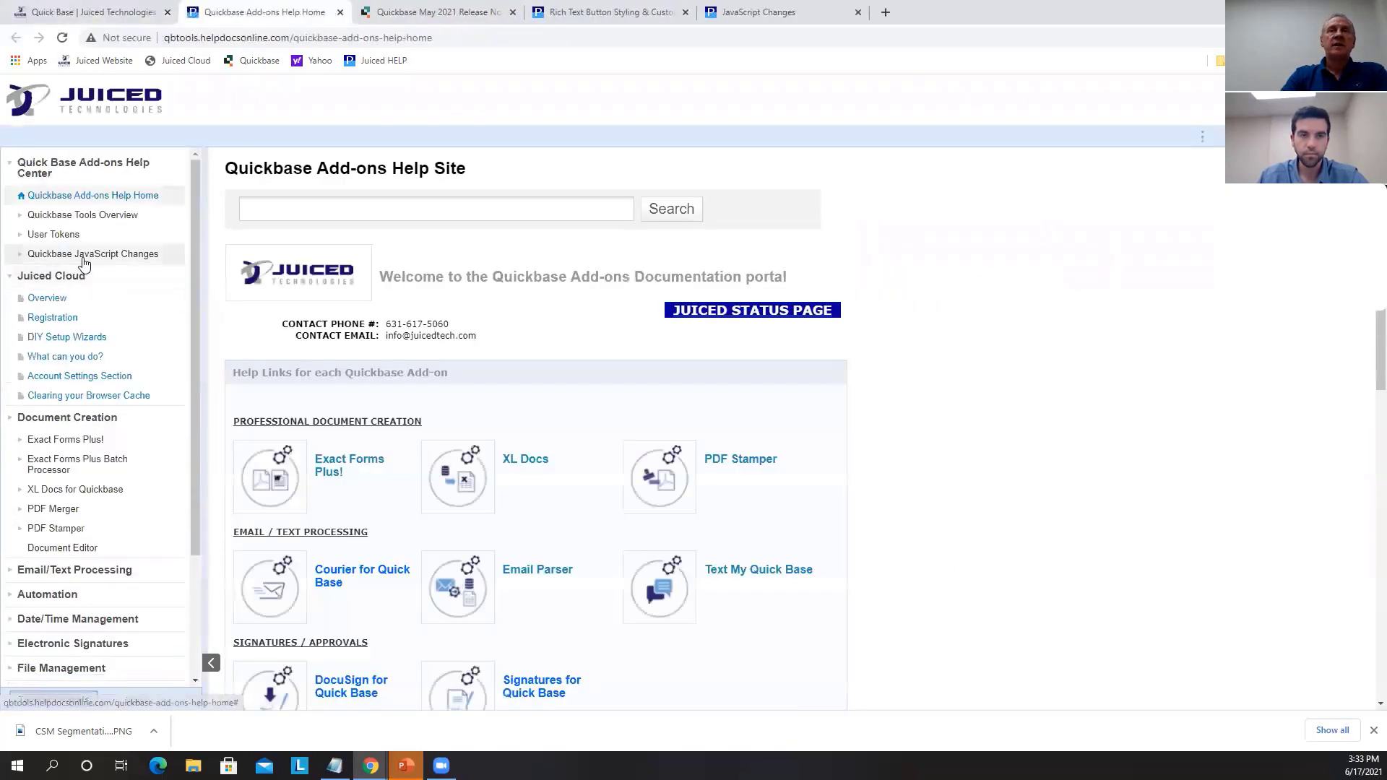
pyautogui.click(86, 255)
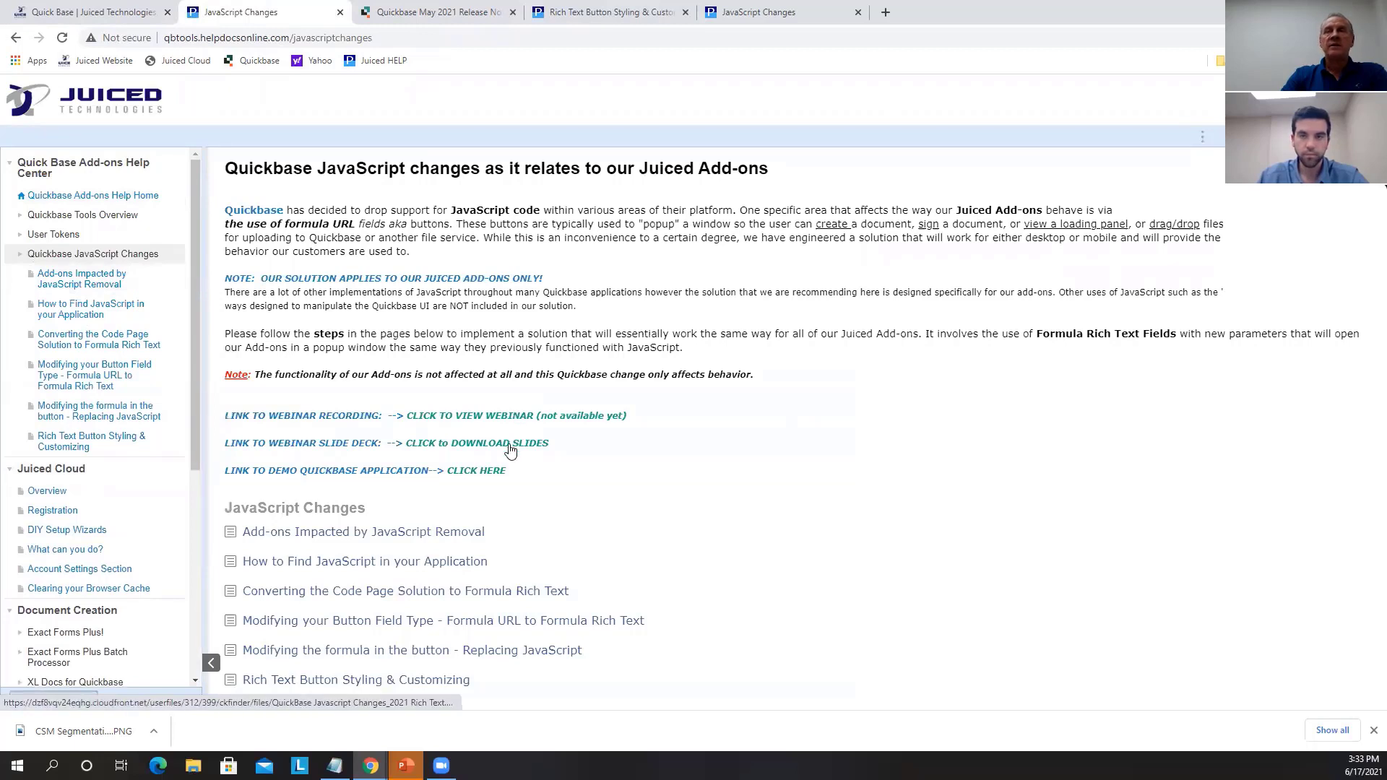
pyautogui.click(477, 472)
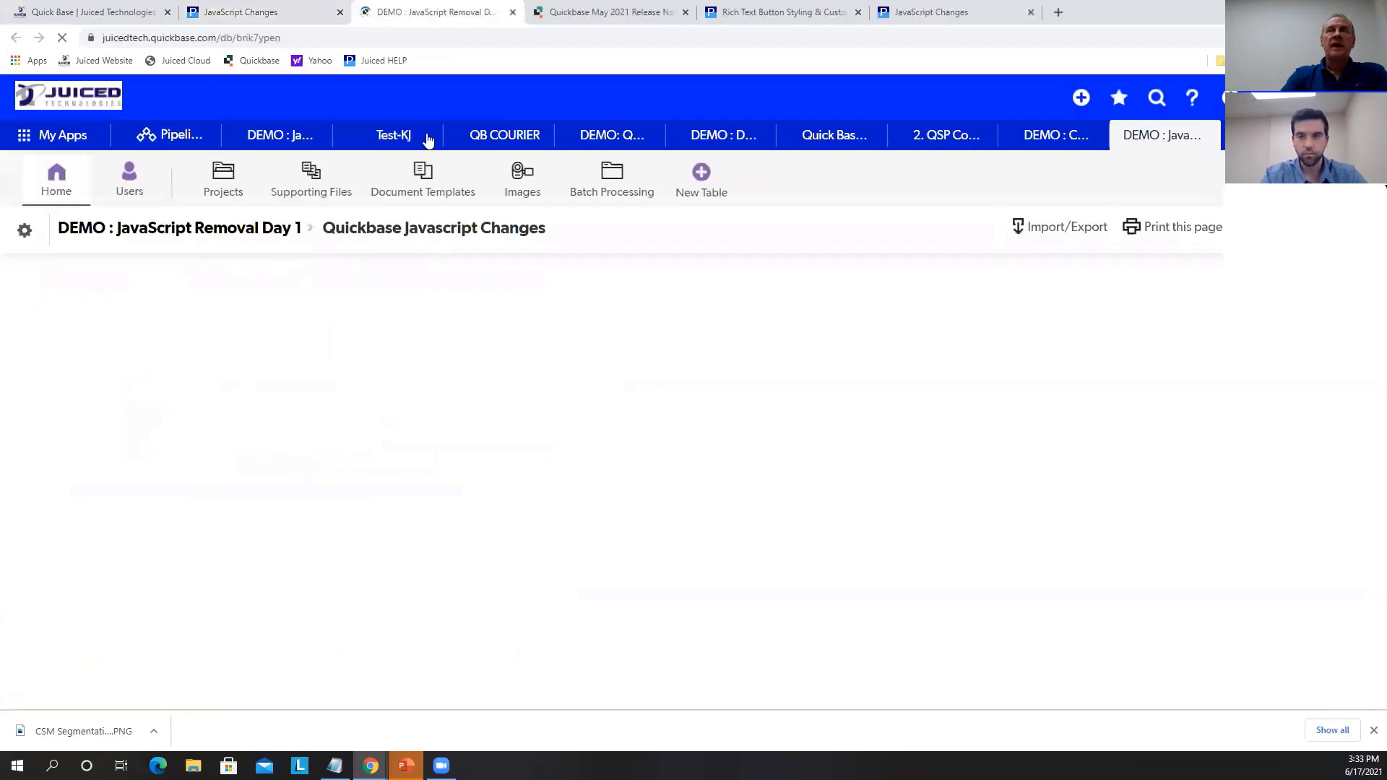